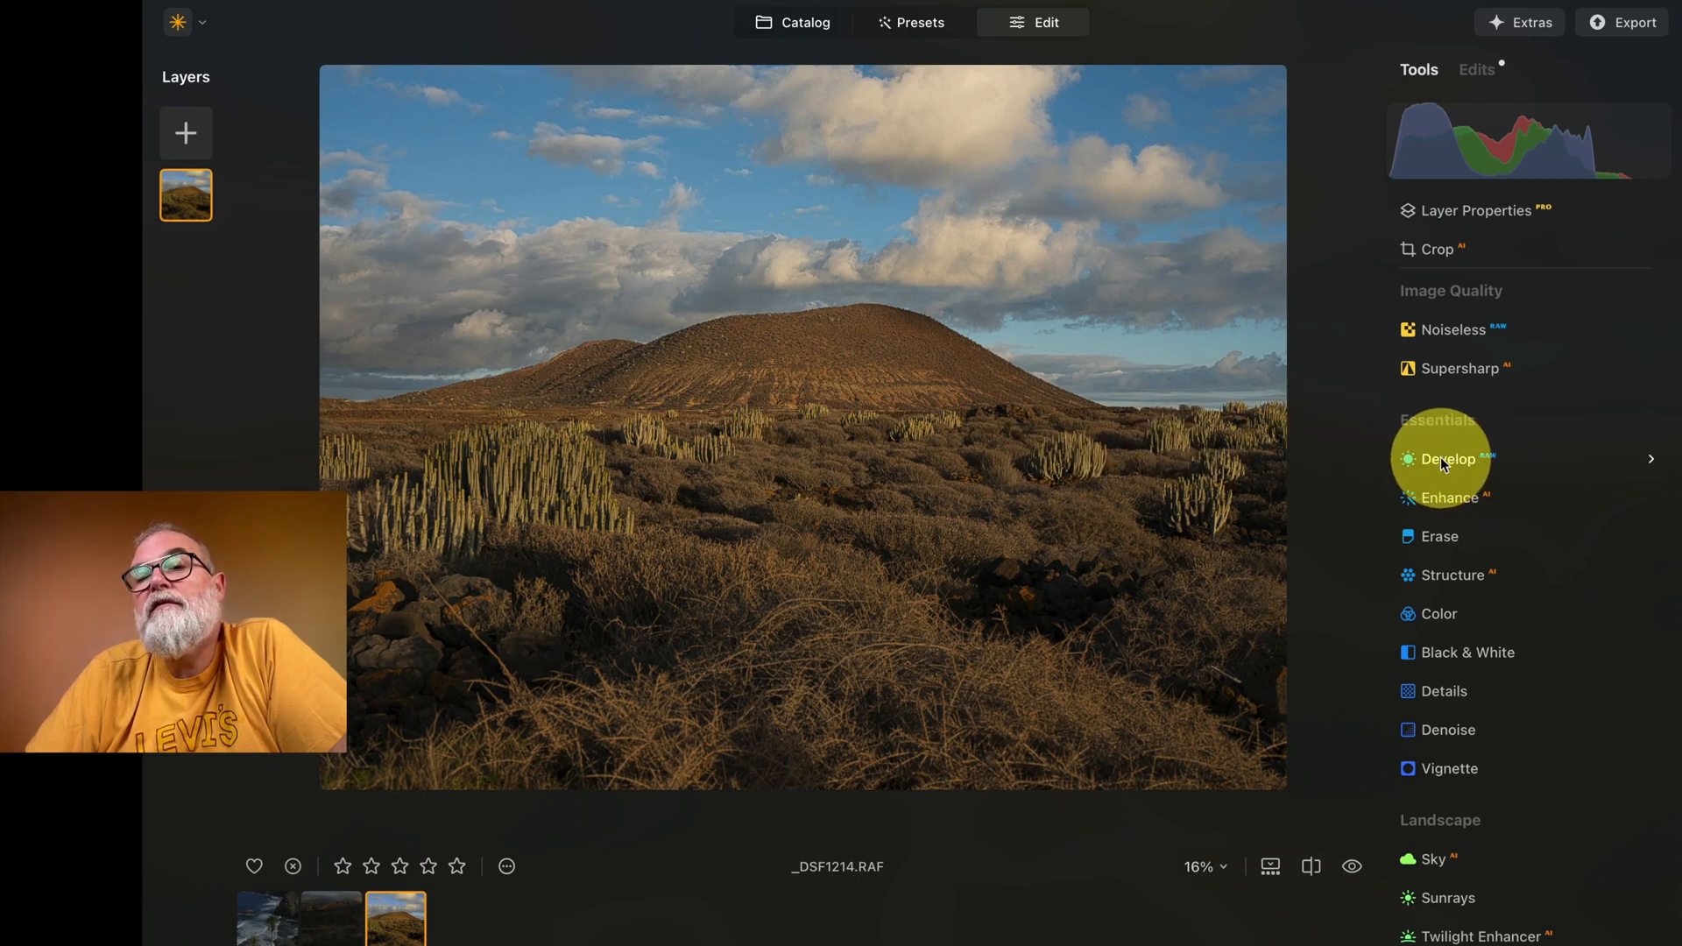
Step: Reset the automatic Develop adjustment and set Shadows to 26, Highlights to -26 and Smart Contrast to 30
click(1654, 463)
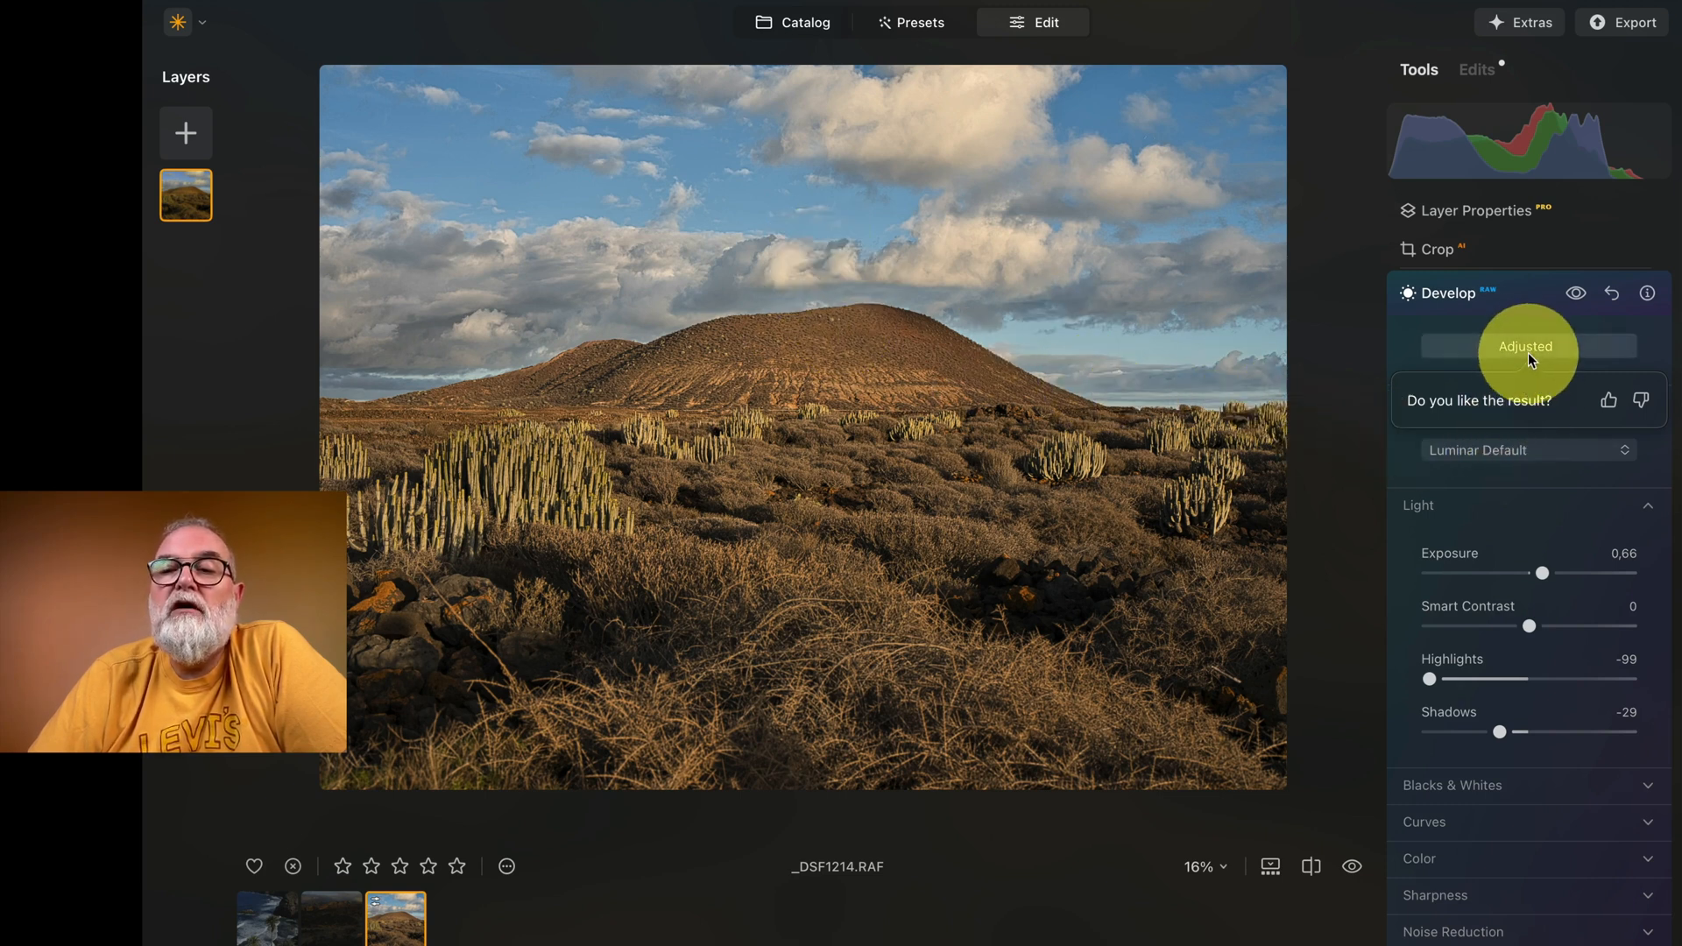
click(1615, 298)
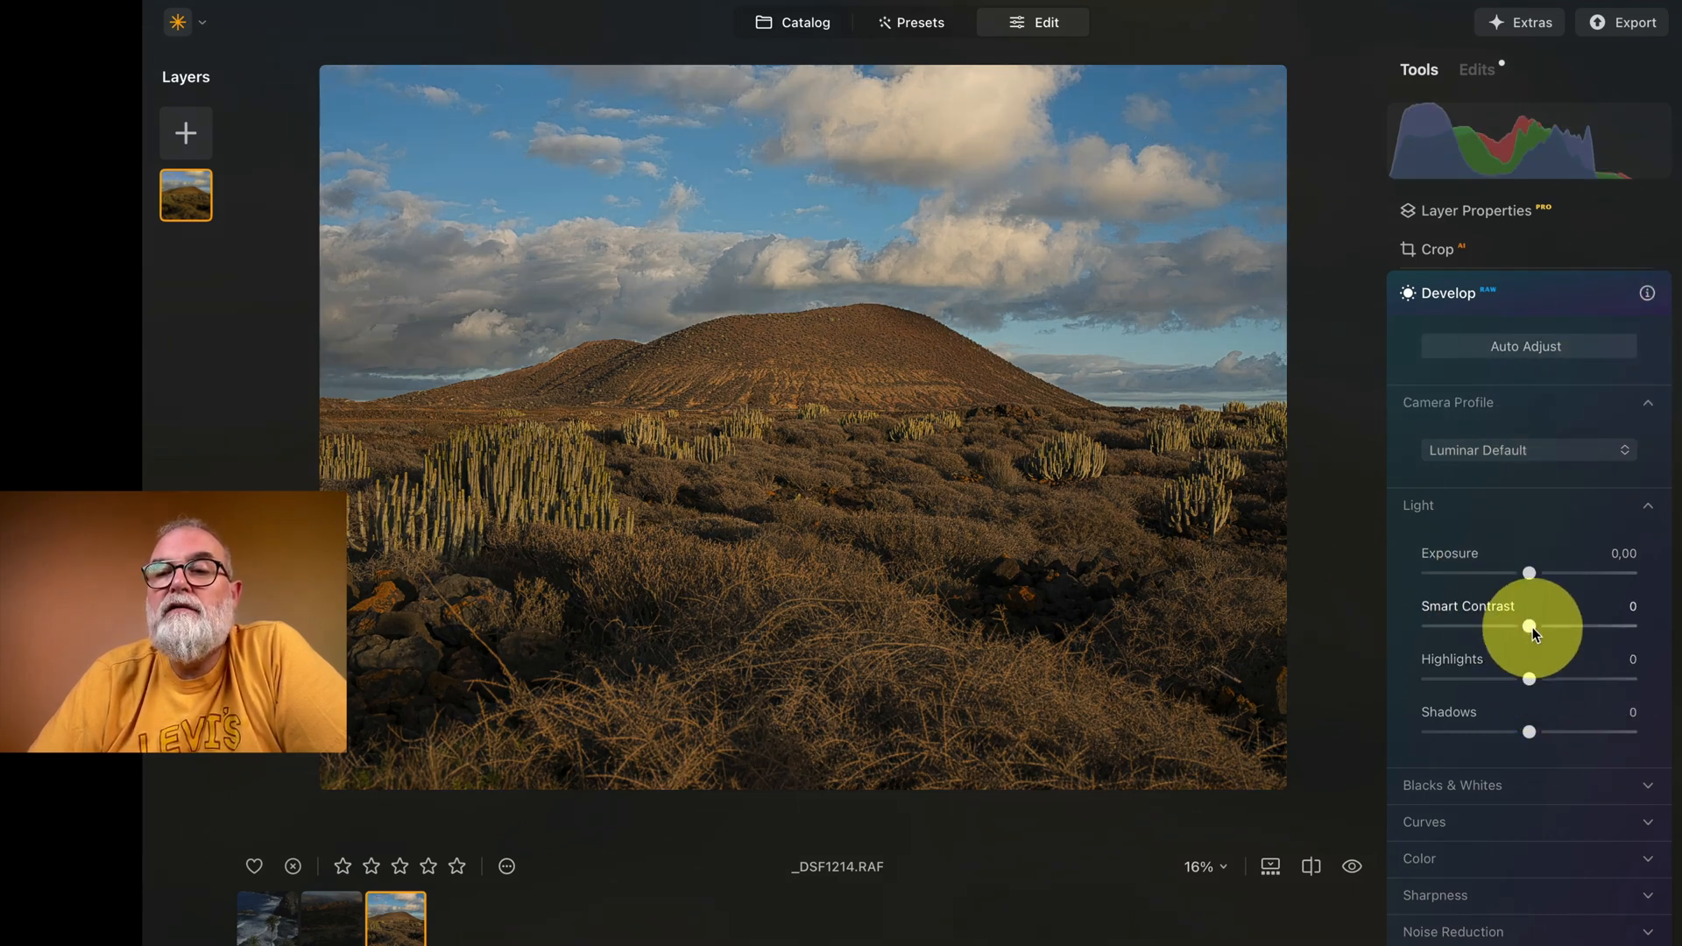
drag(1529, 732, 1500, 670)
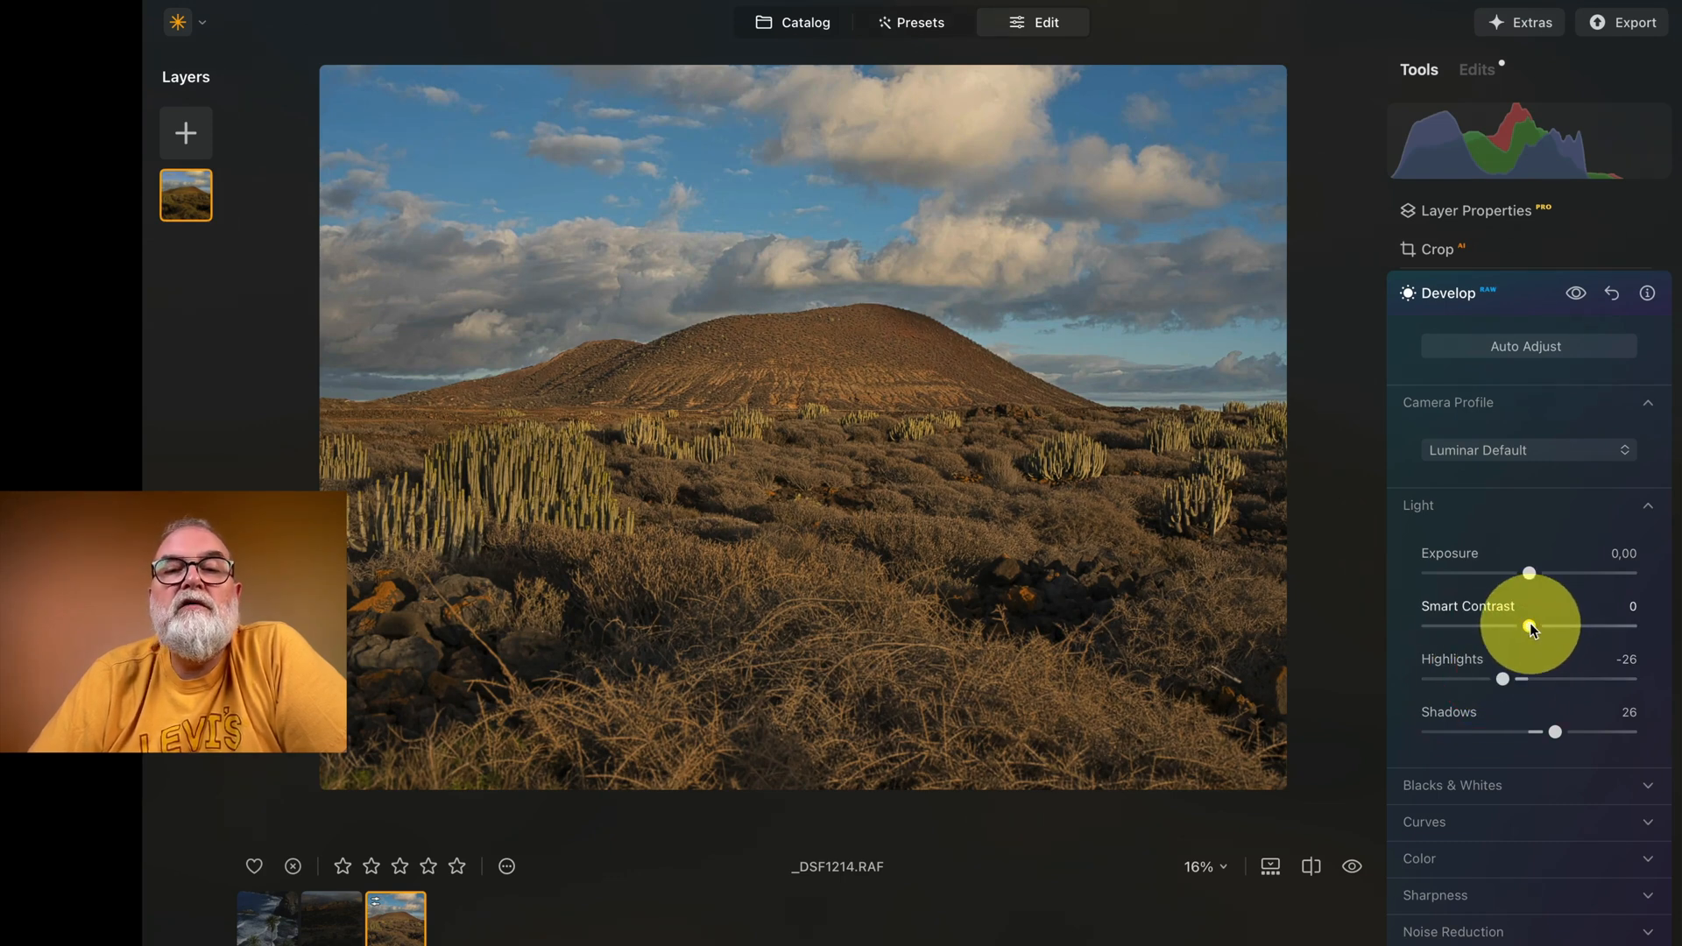
drag(1593, 624, 1146, 603)
drag(1421, 629, 1561, 630)
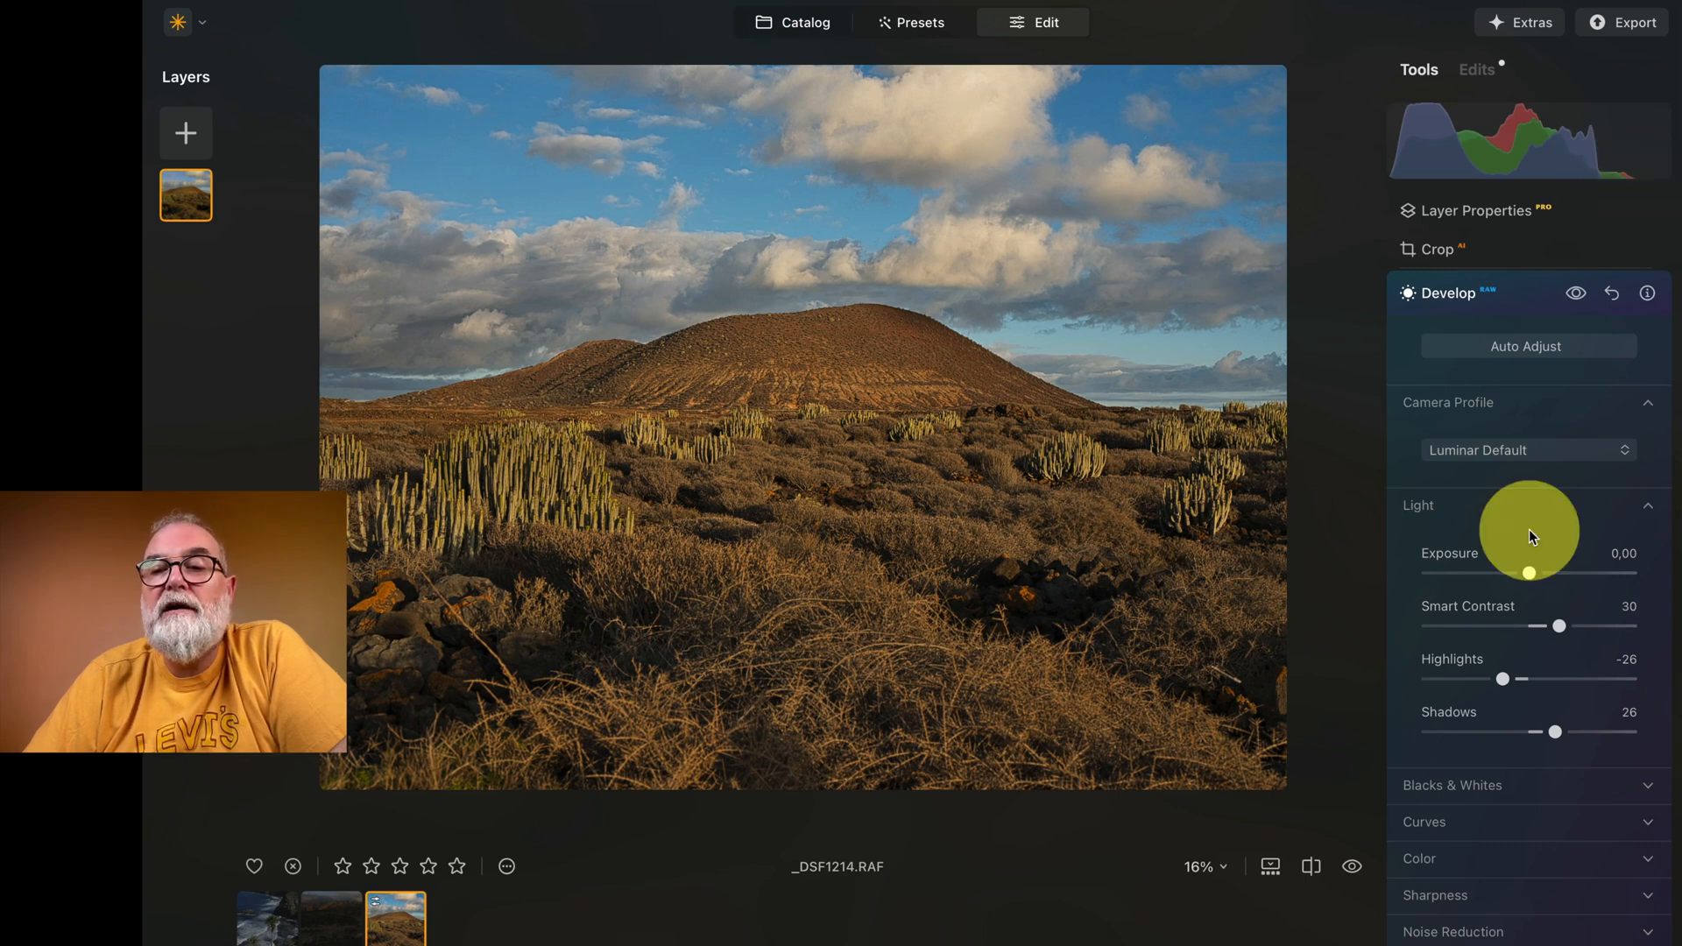
Step: Warm the photo's white balance in Develop by setting the Temperature to 5392
scroll(1530, 533, down, 3)
scroll(1531, 535, down, 2)
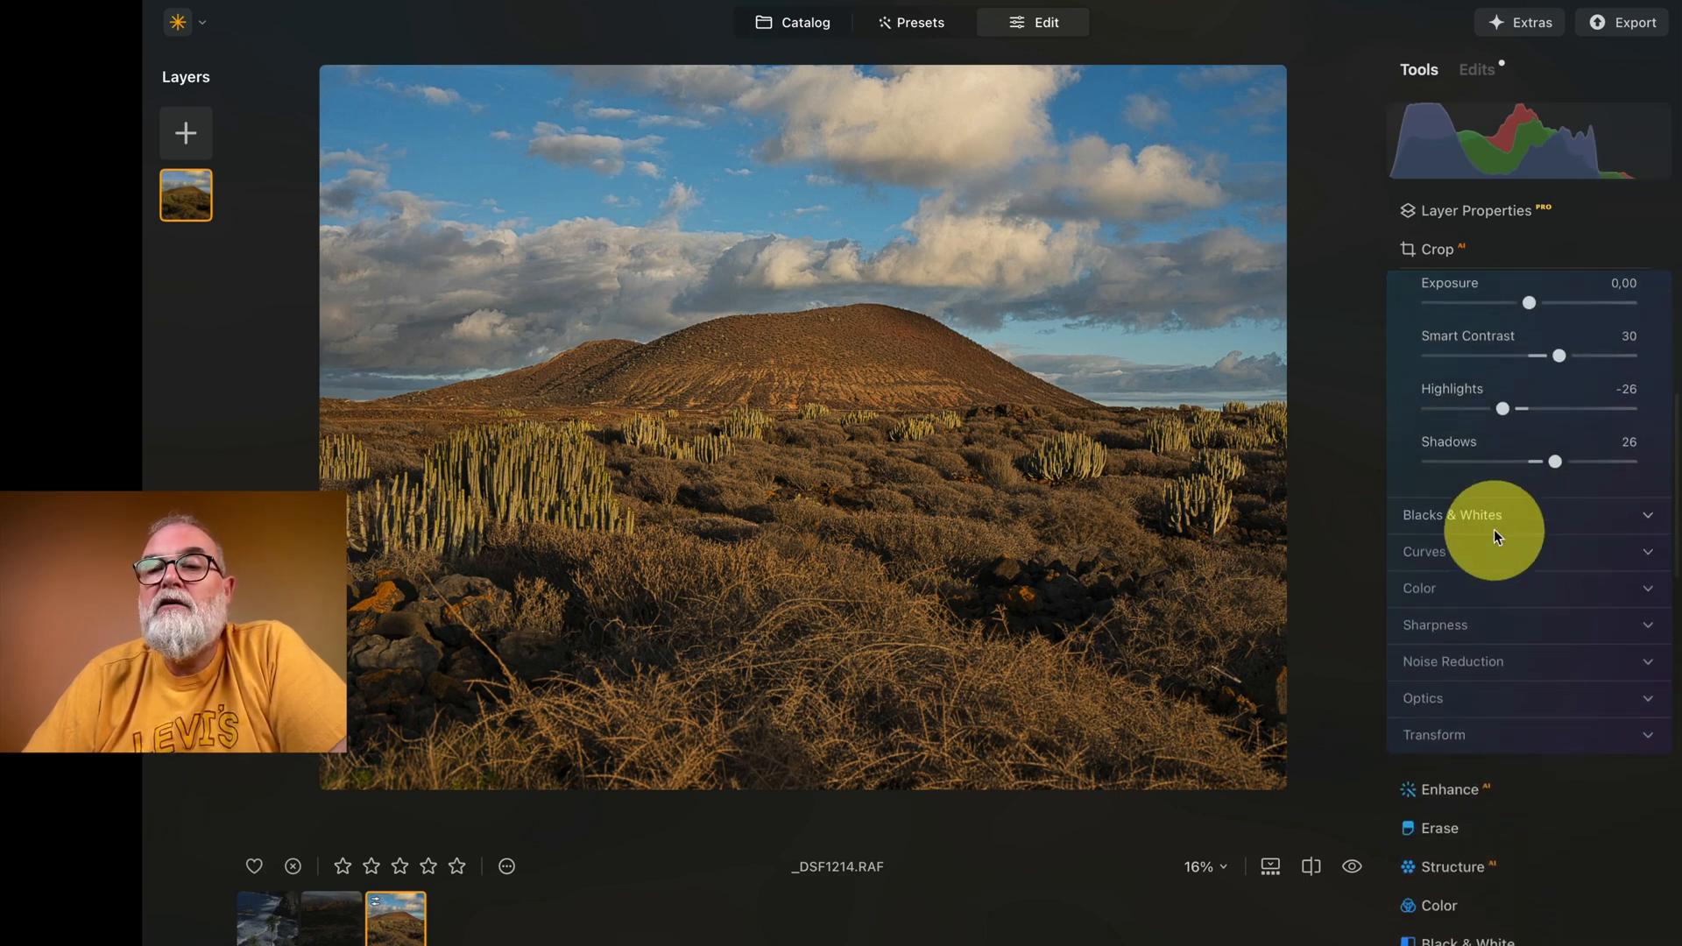
scroll(1466, 517, down, 1)
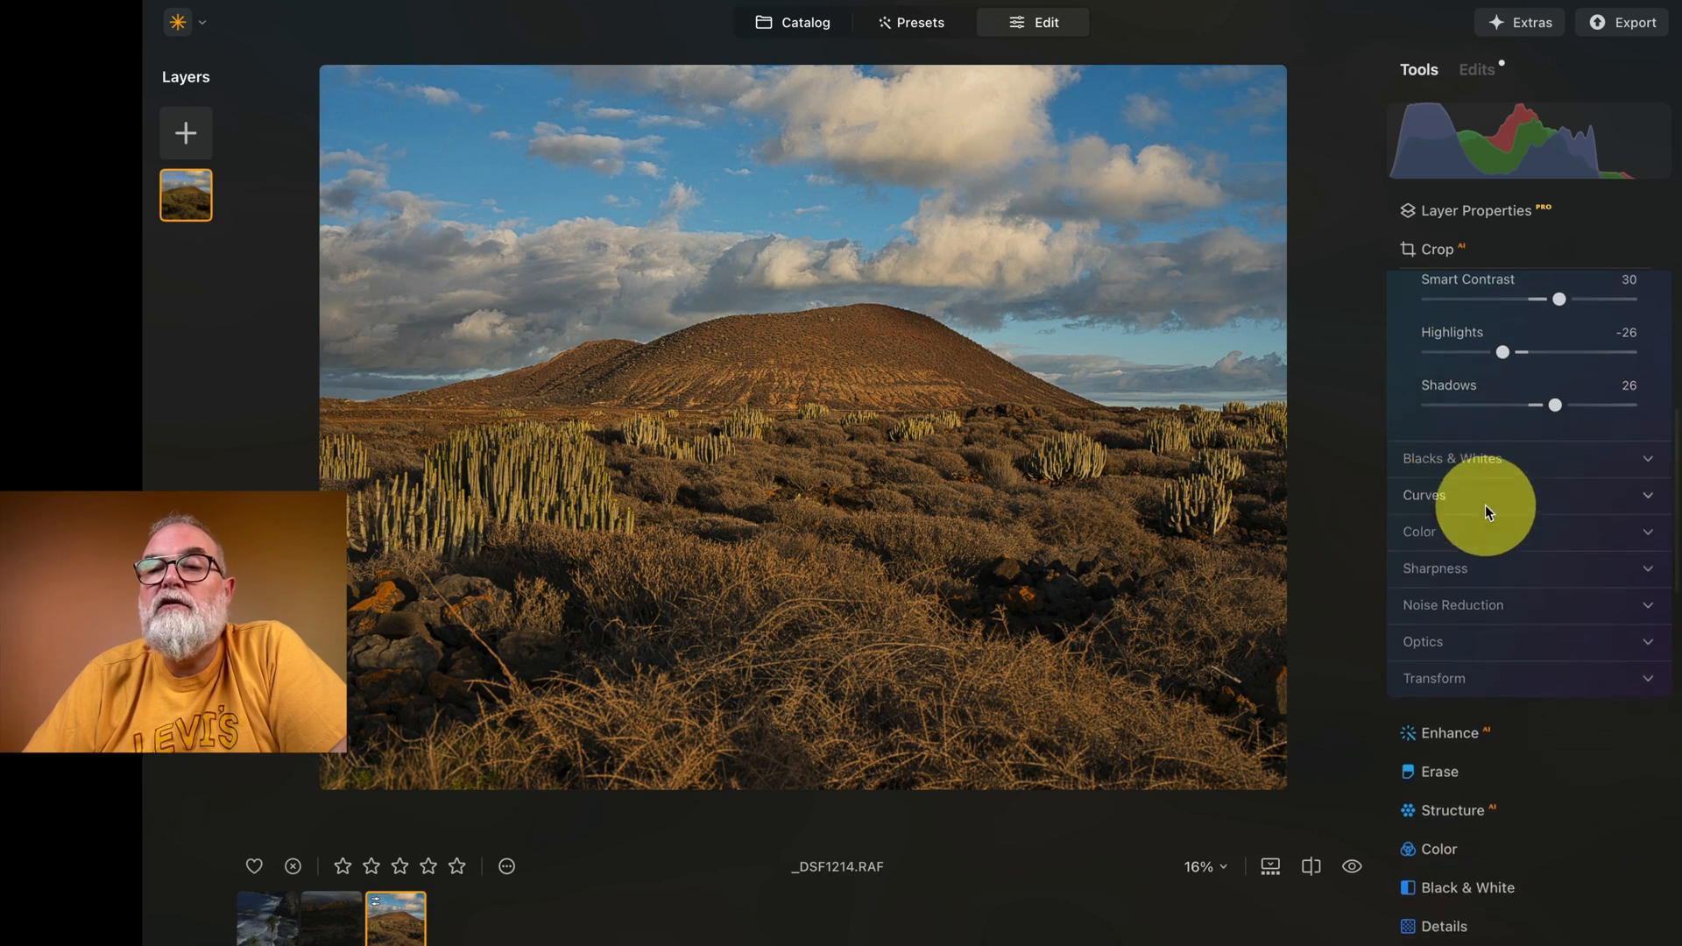
click(1491, 535)
scroll(1562, 526, down, 2)
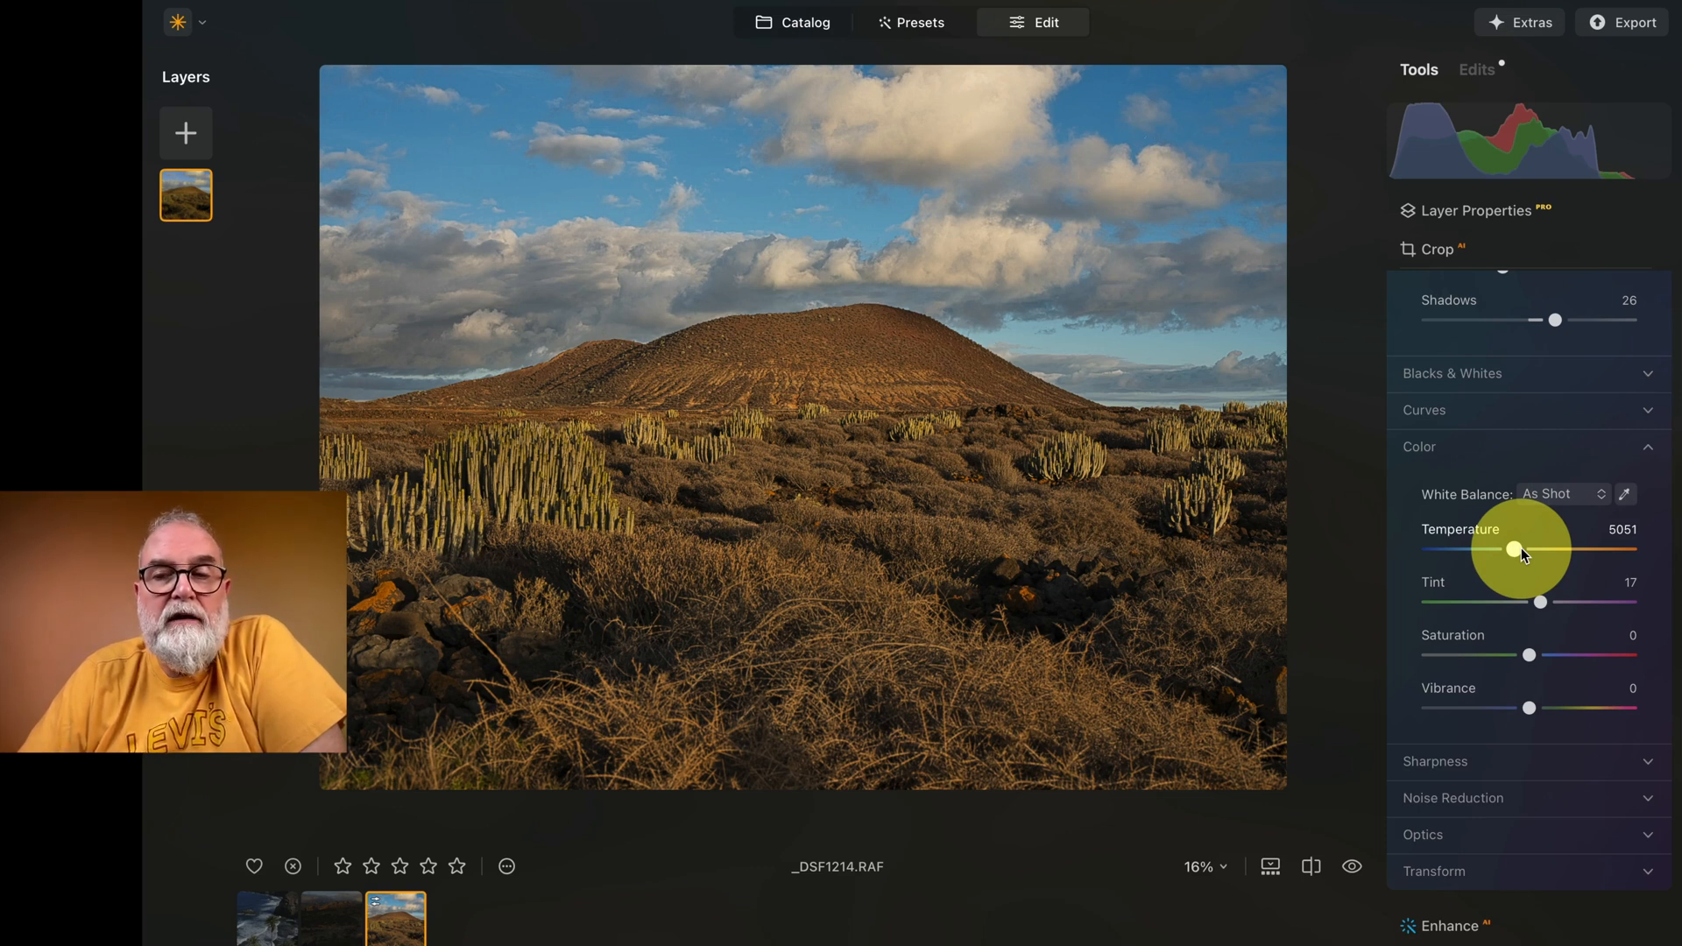
mouse_move(1514, 552)
mouse_down()
mouse_move(1570, 552)
mouse_move(1486, 550)
mouse_move(1521, 555)
mouse_up()
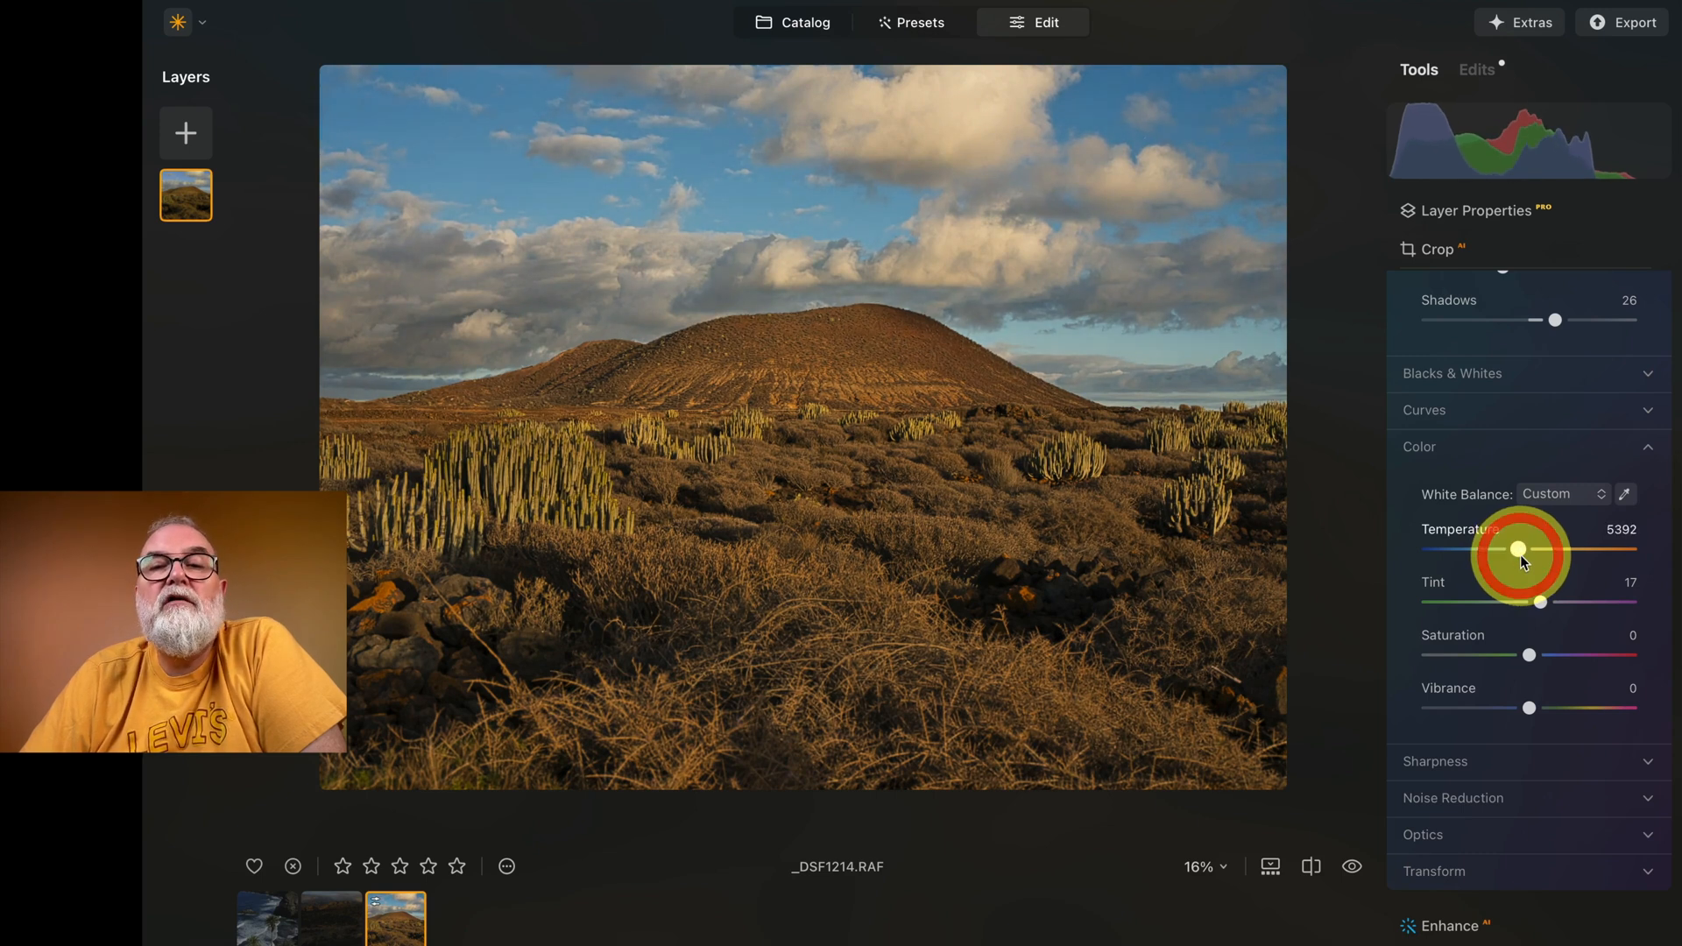
click(1539, 601)
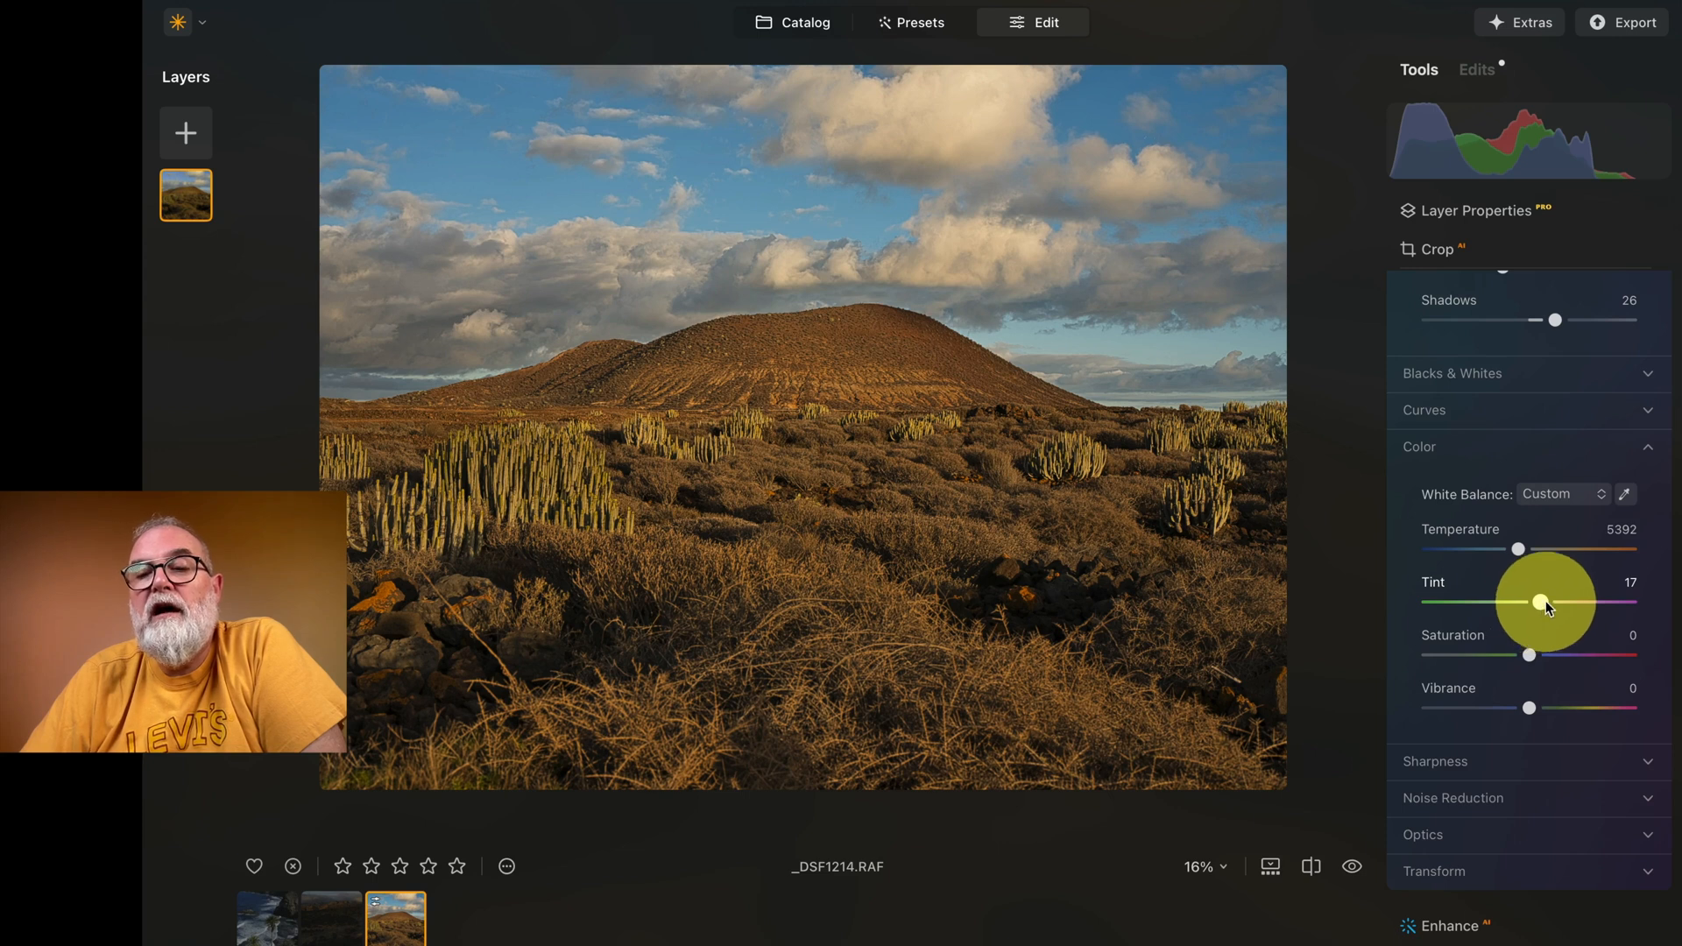
Step: Enable Auto Distortion Corrections in the Develop optics settings, switching it off and on to compare the effect
scroll(1553, 598, down, 4)
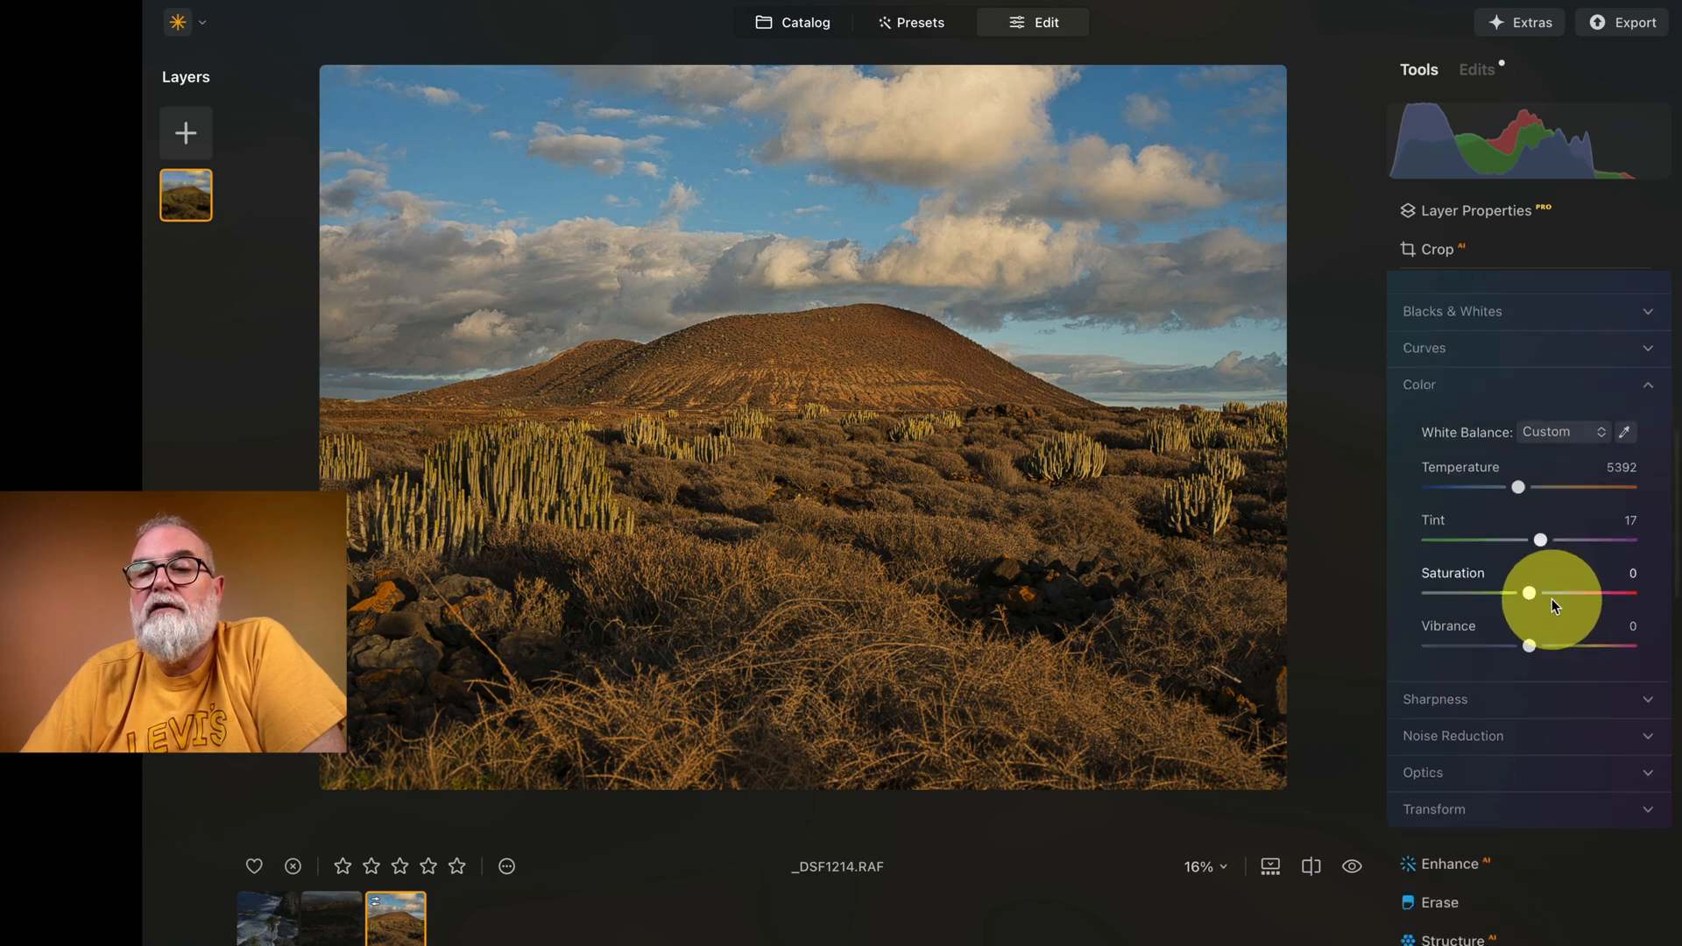
scroll(1490, 603, down, 2)
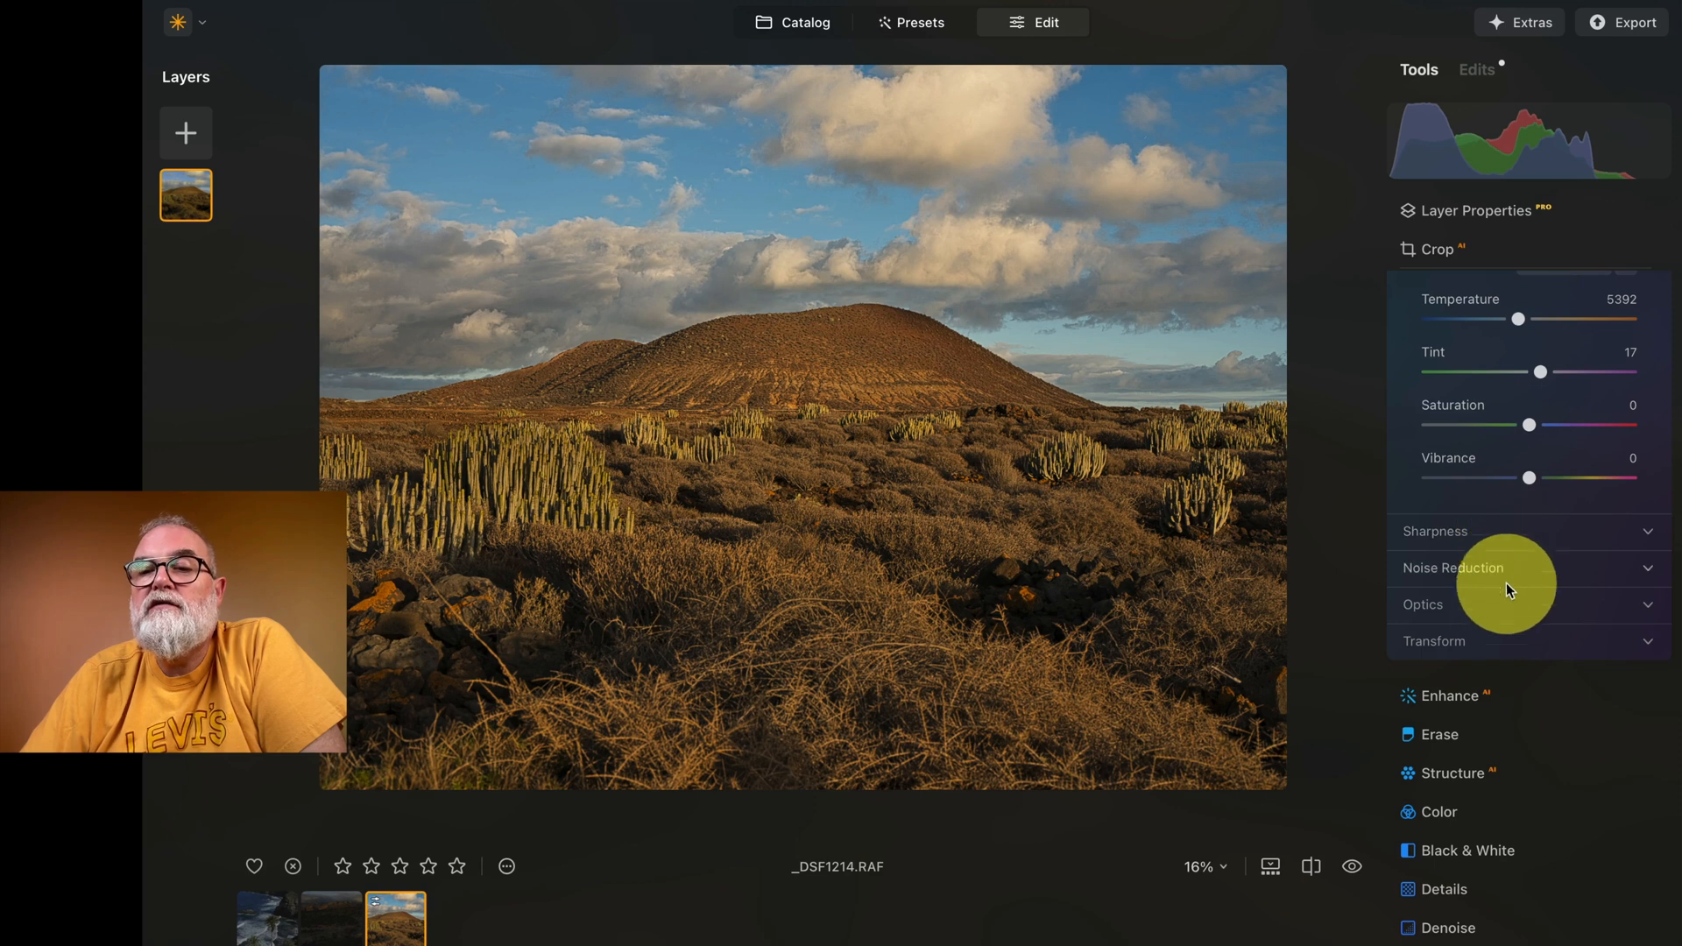
click(1496, 606)
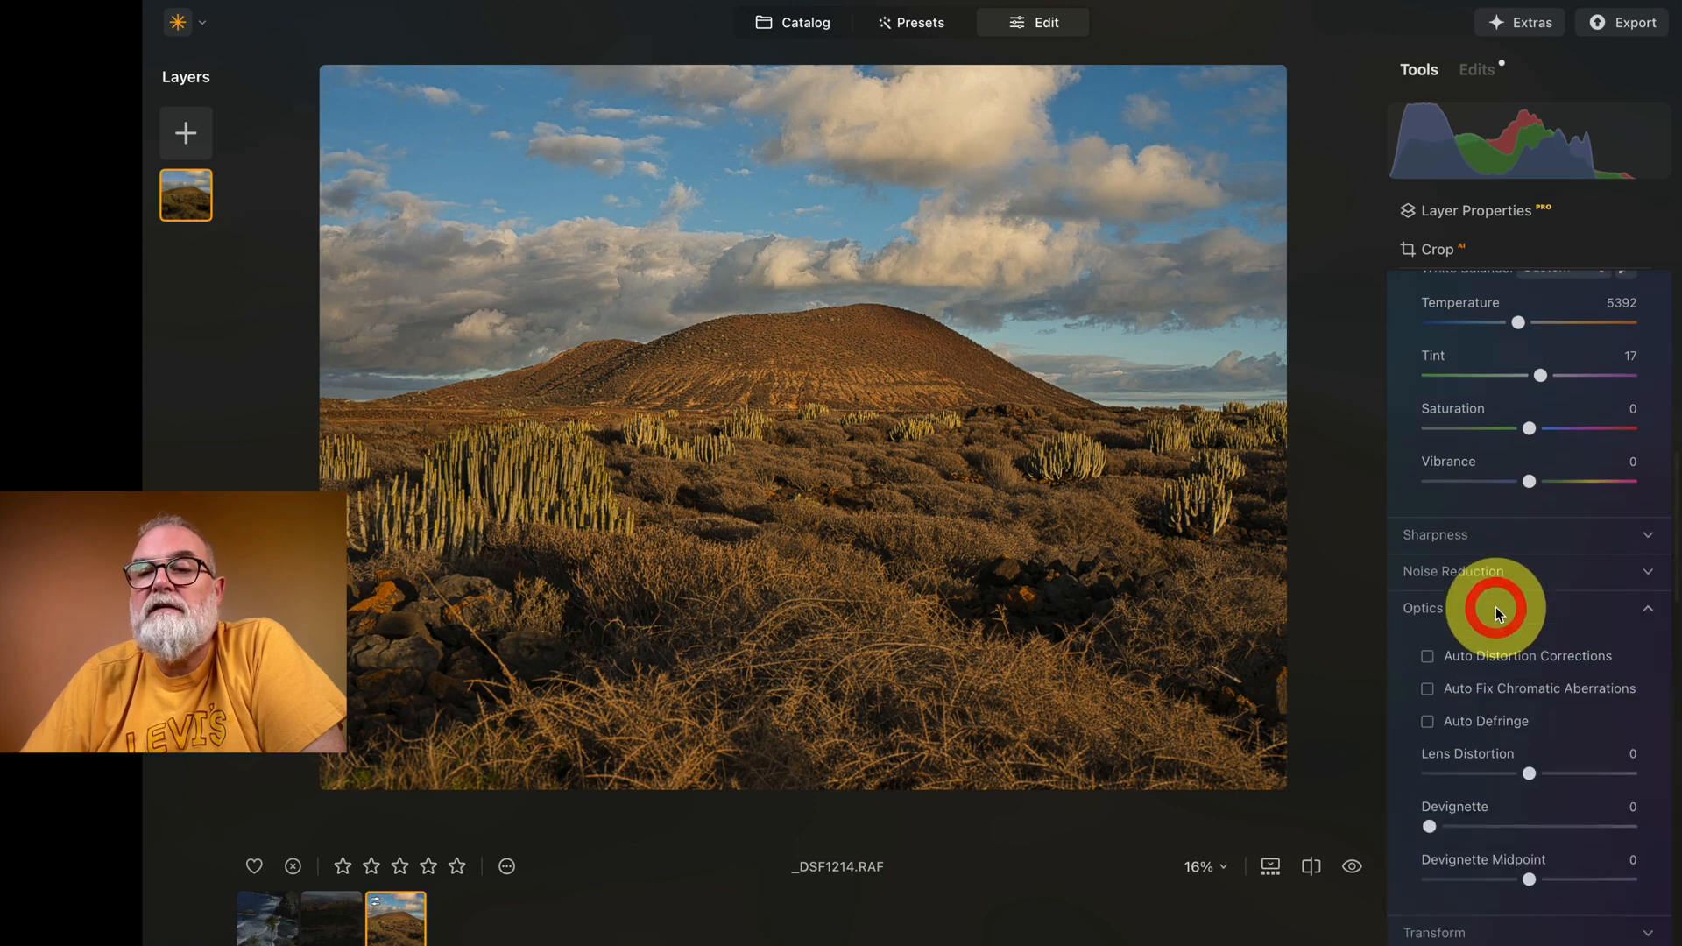
click(1429, 666)
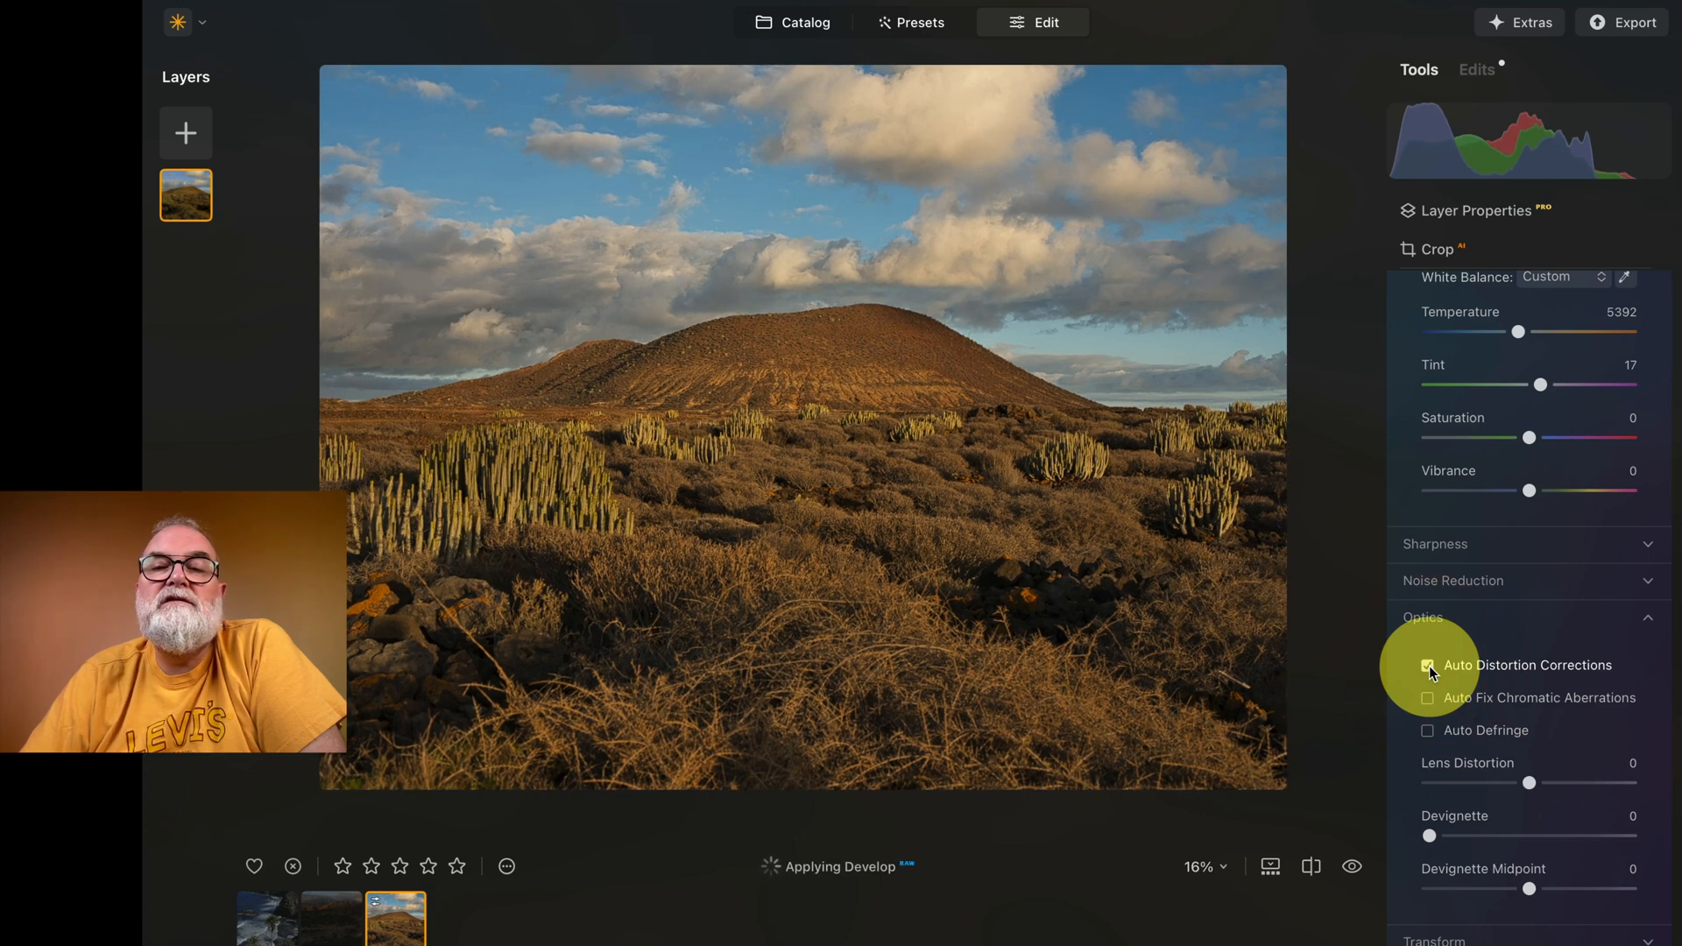
click(1428, 666)
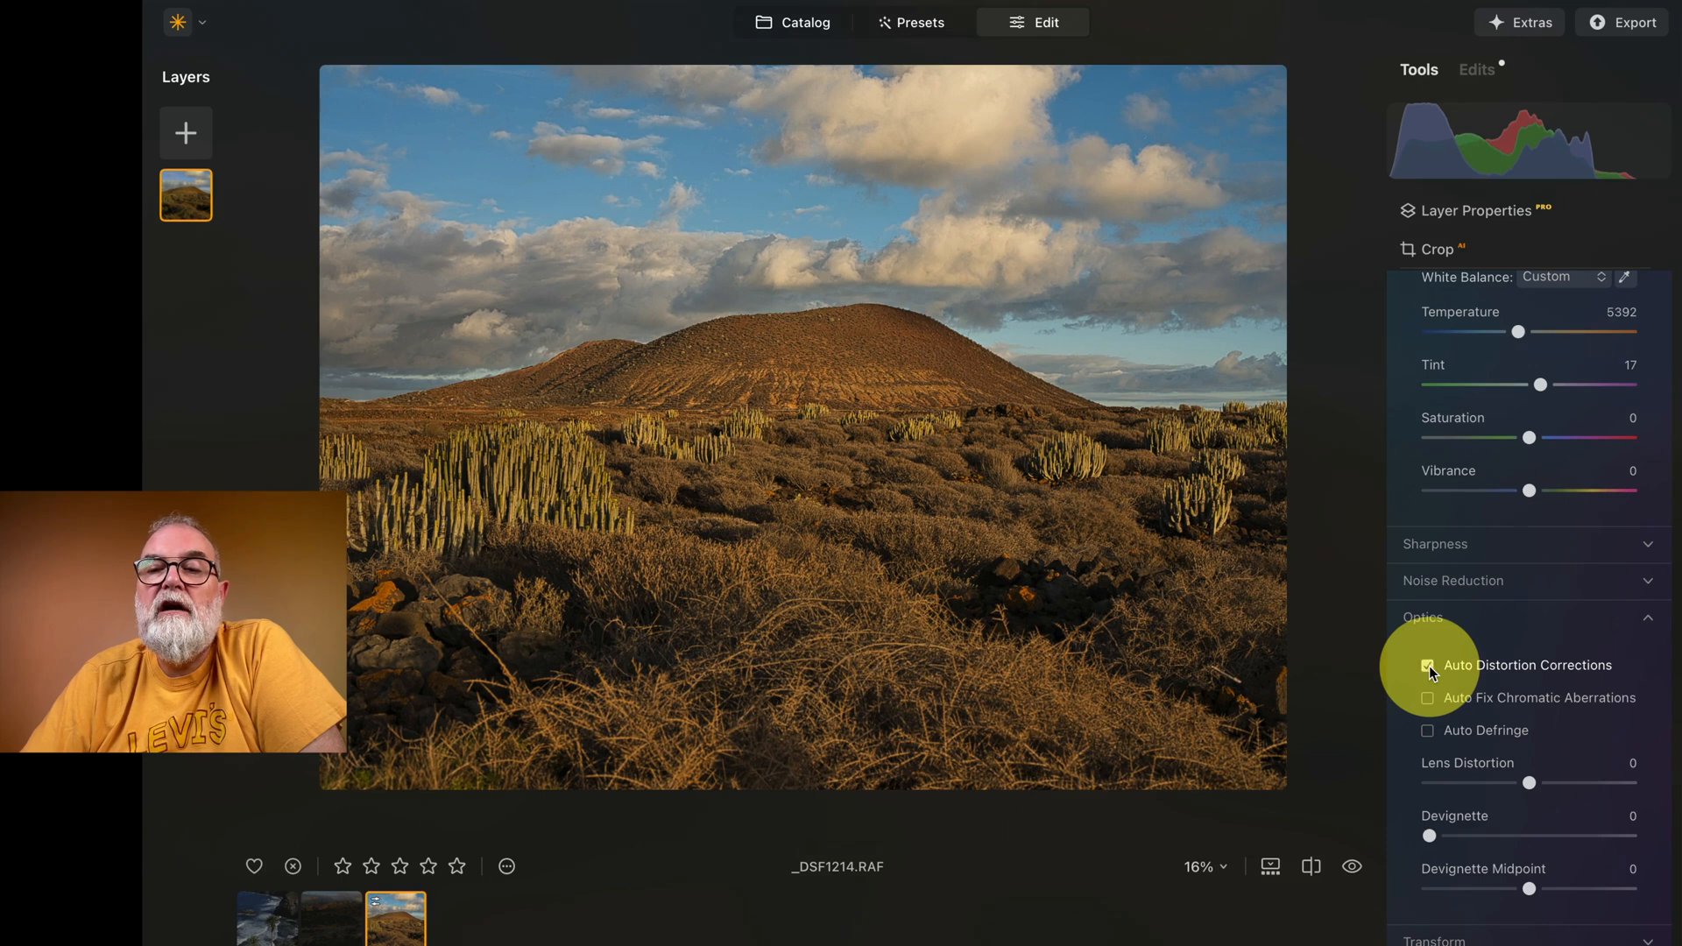
click(1429, 666)
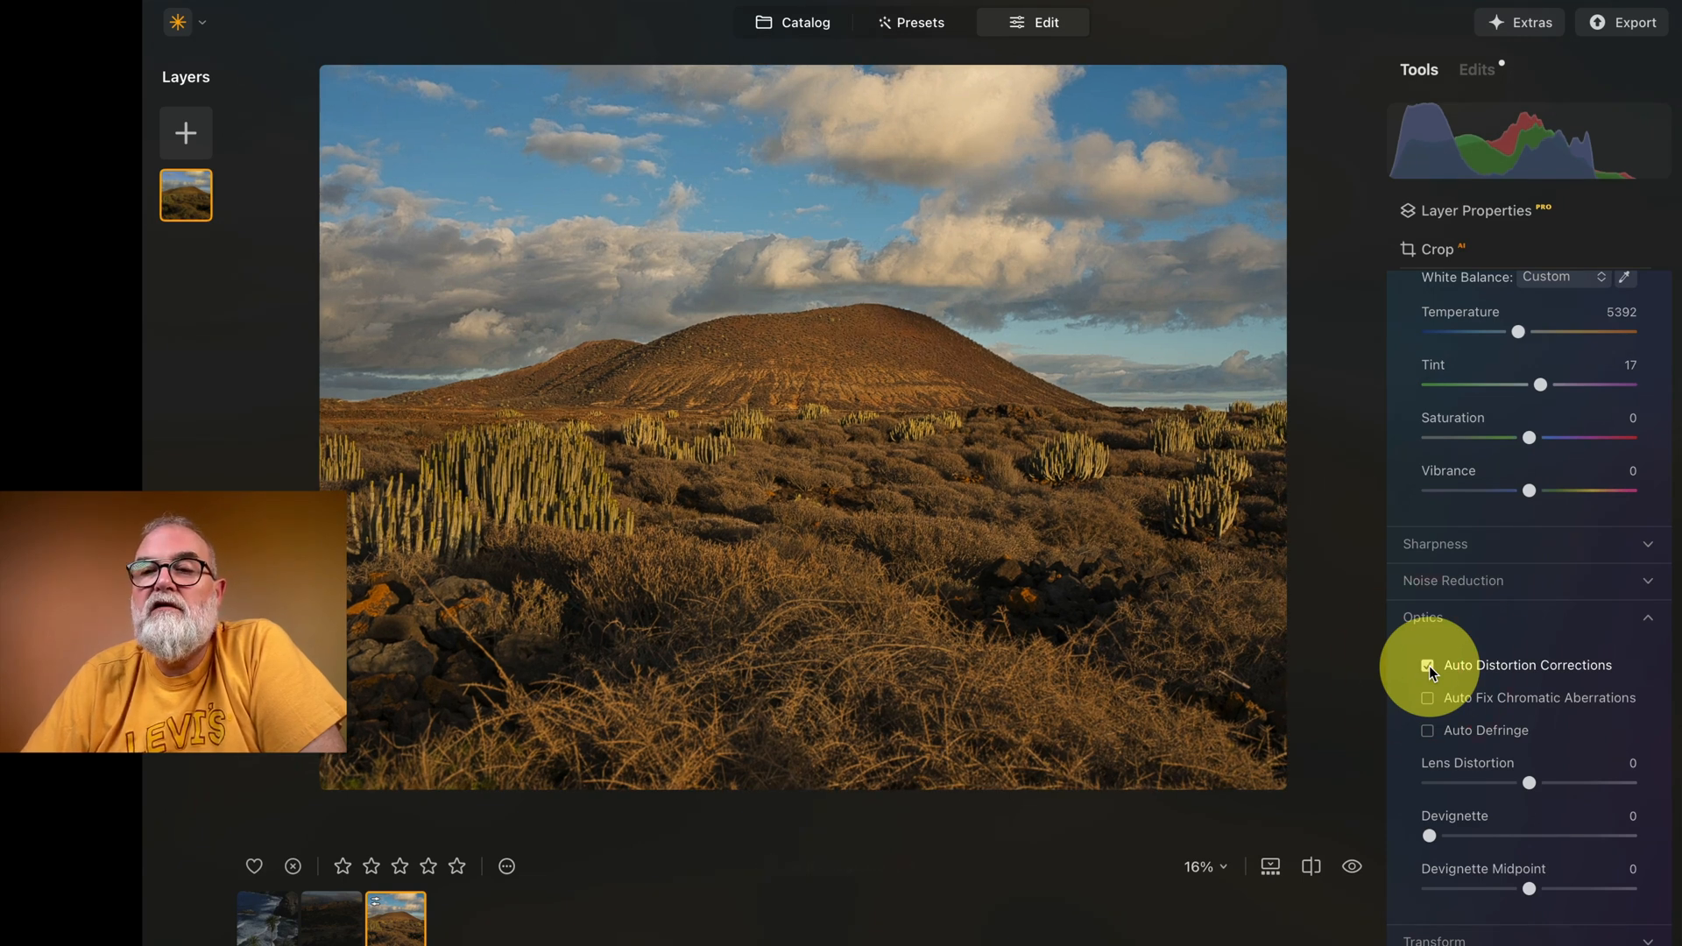
Step: Compare the edited landscape with the original, using the before/after preview and the split comparison view
scroll(1475, 659, down, 3)
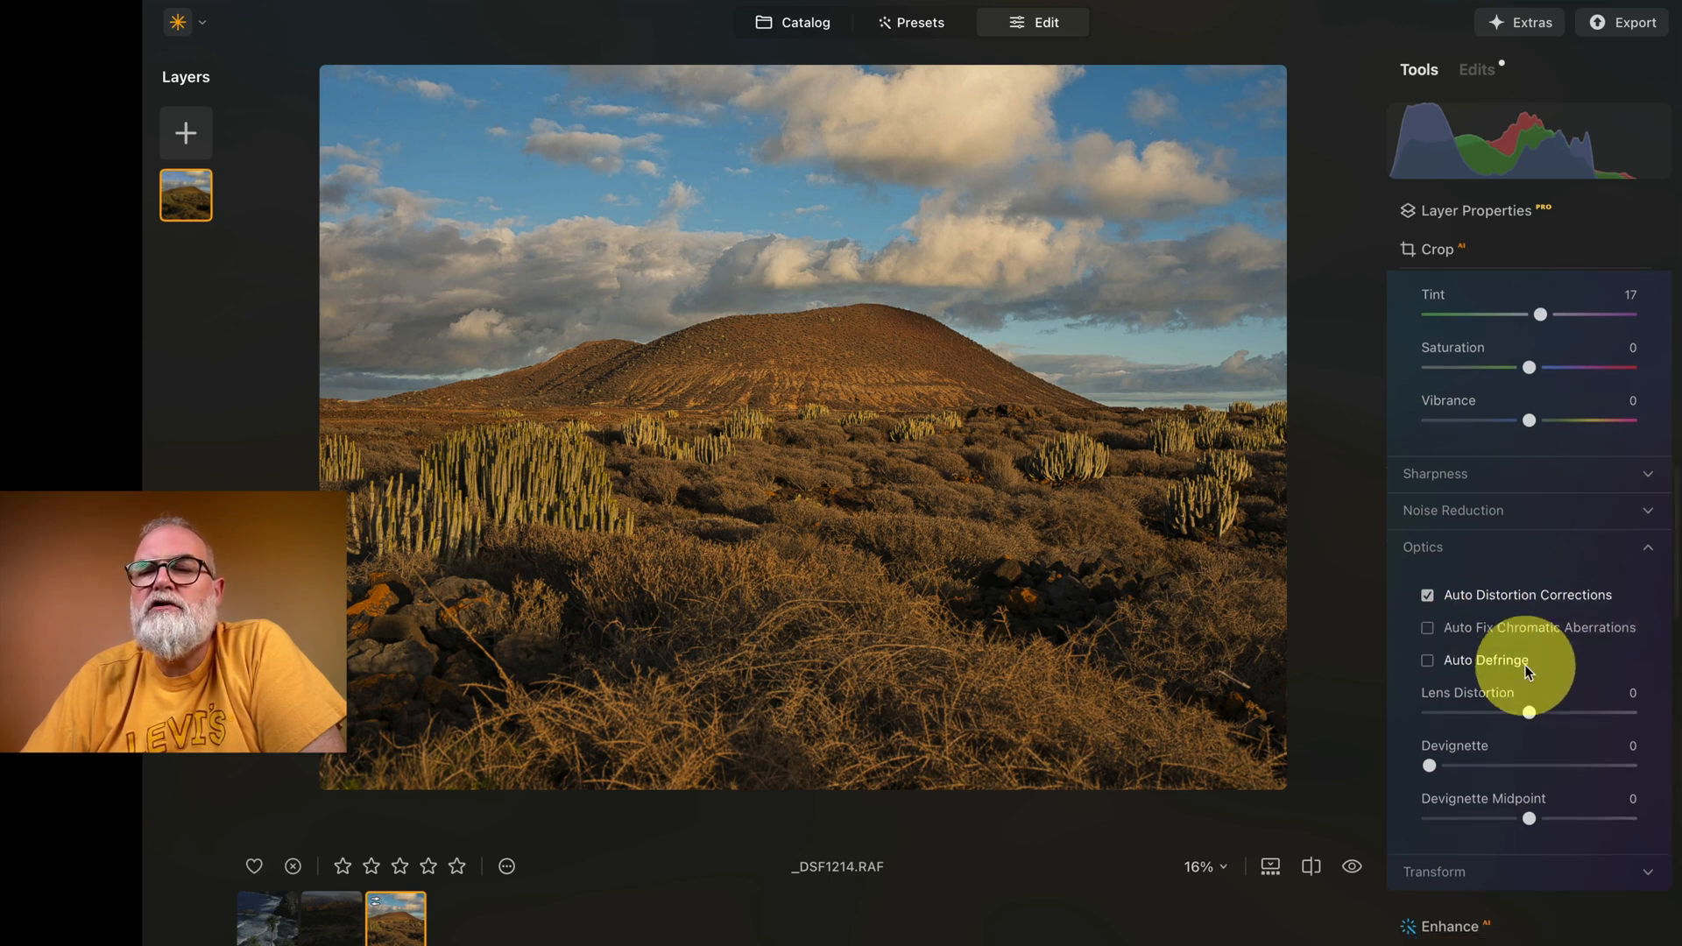
scroll(1525, 671, down, 4)
scroll(1525, 671, up, 10)
scroll(1525, 671, up, 3)
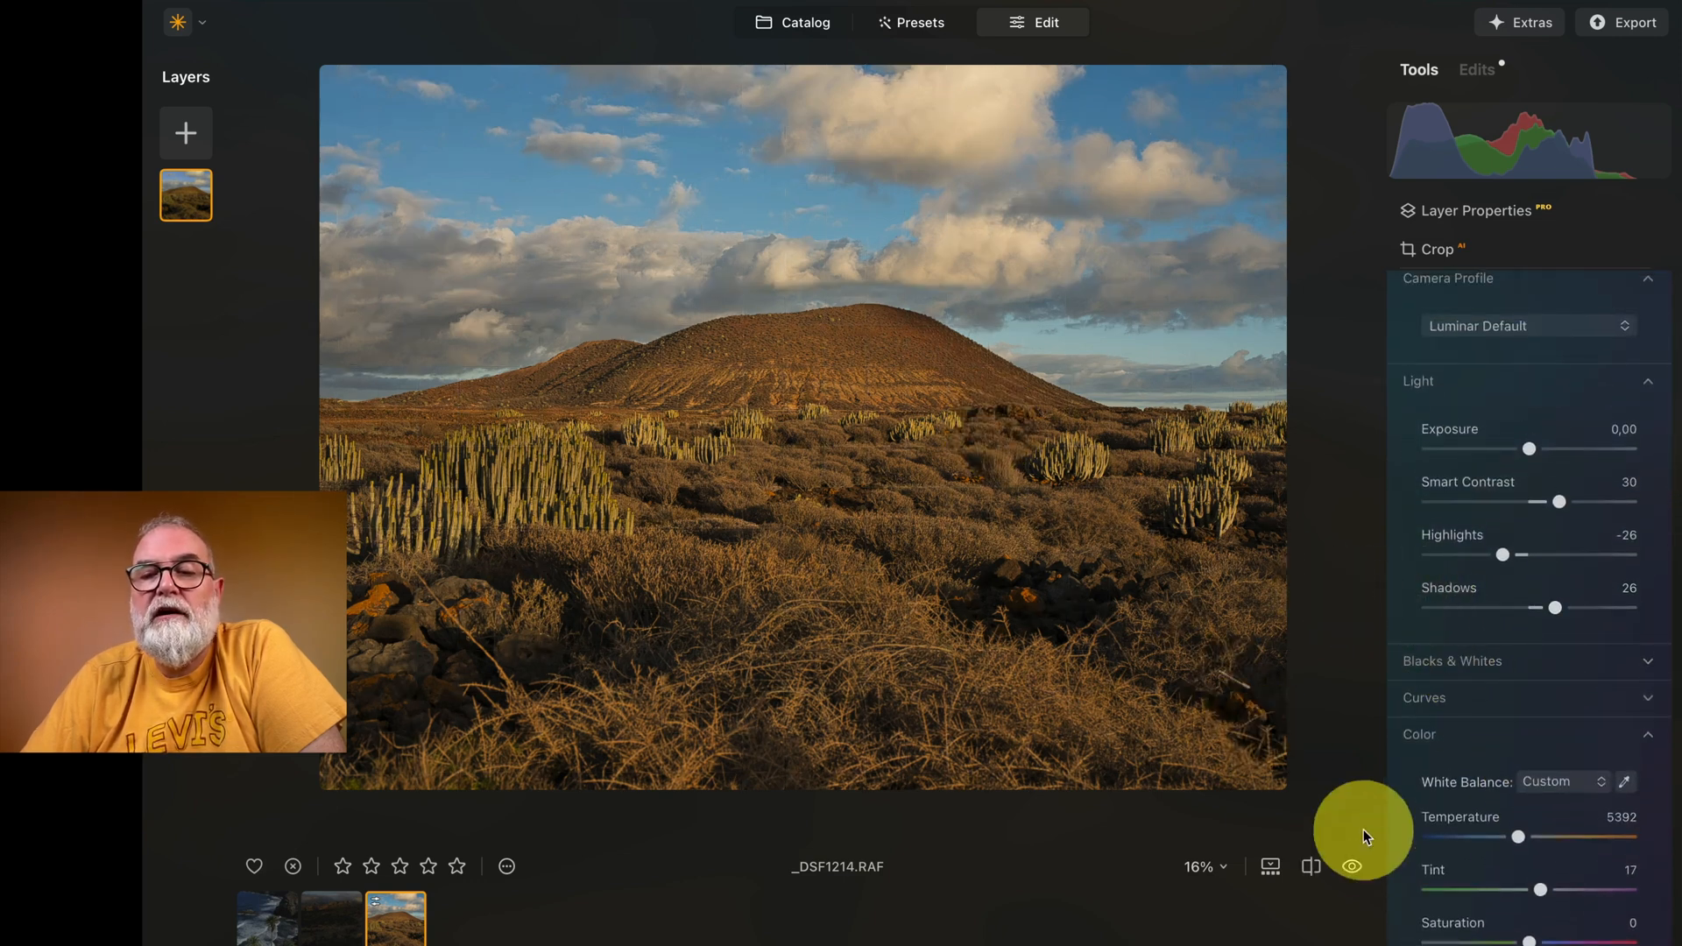
click(1353, 867)
click(1353, 870)
click(1352, 870)
click(1352, 870)
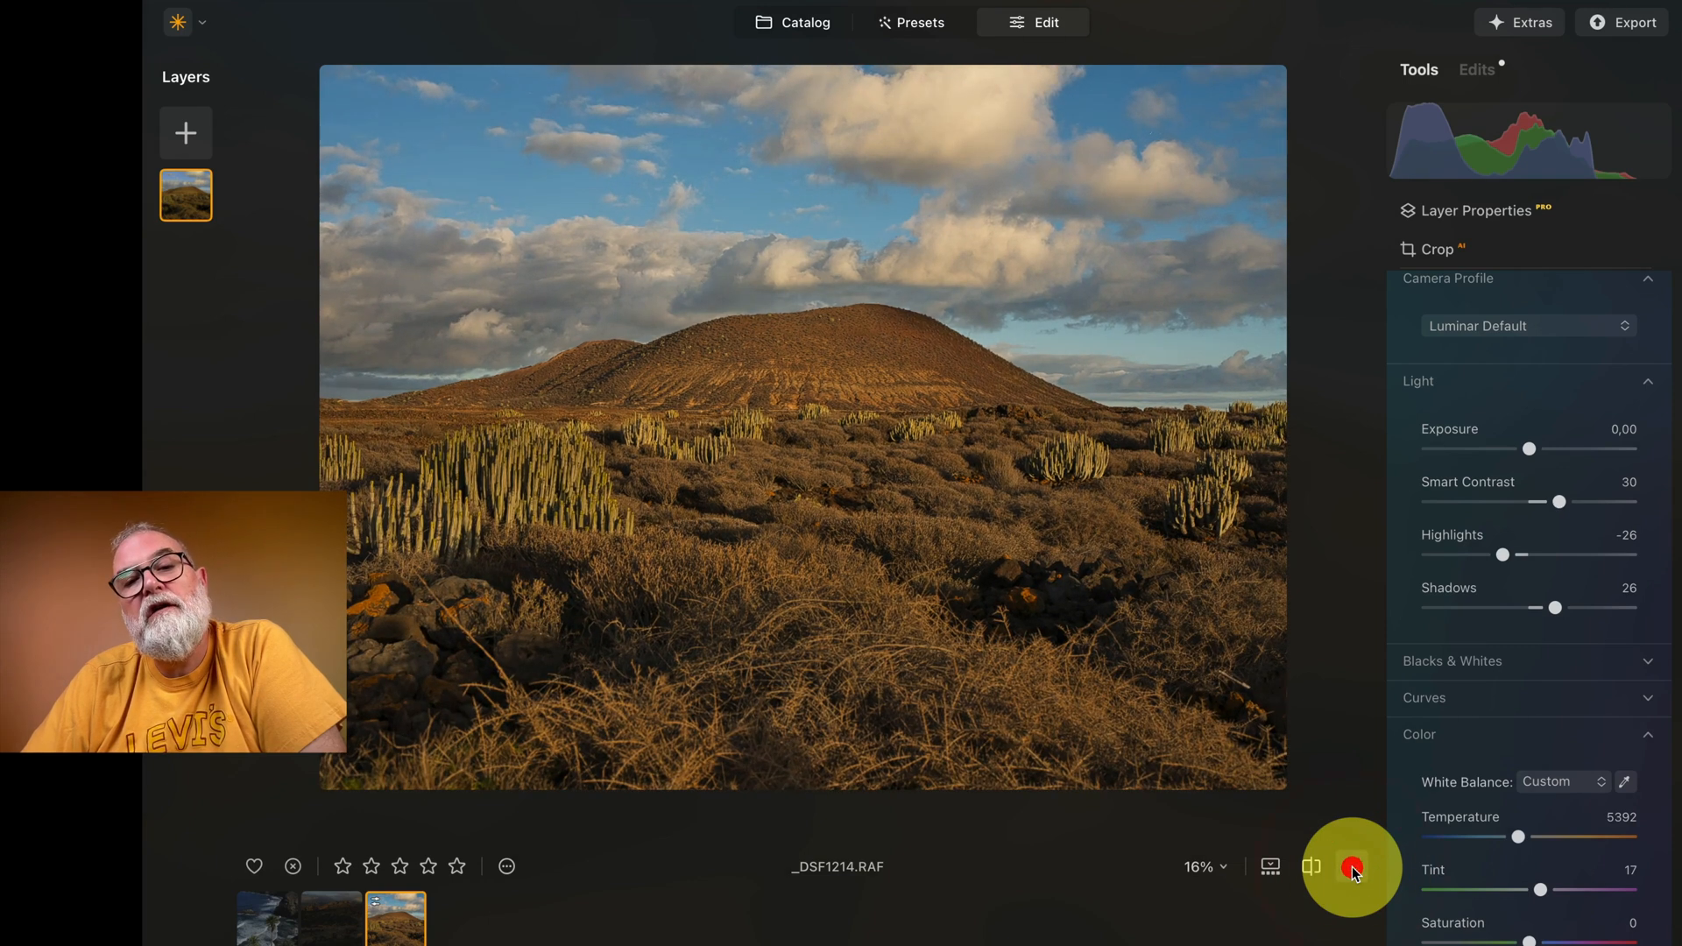
click(1312, 867)
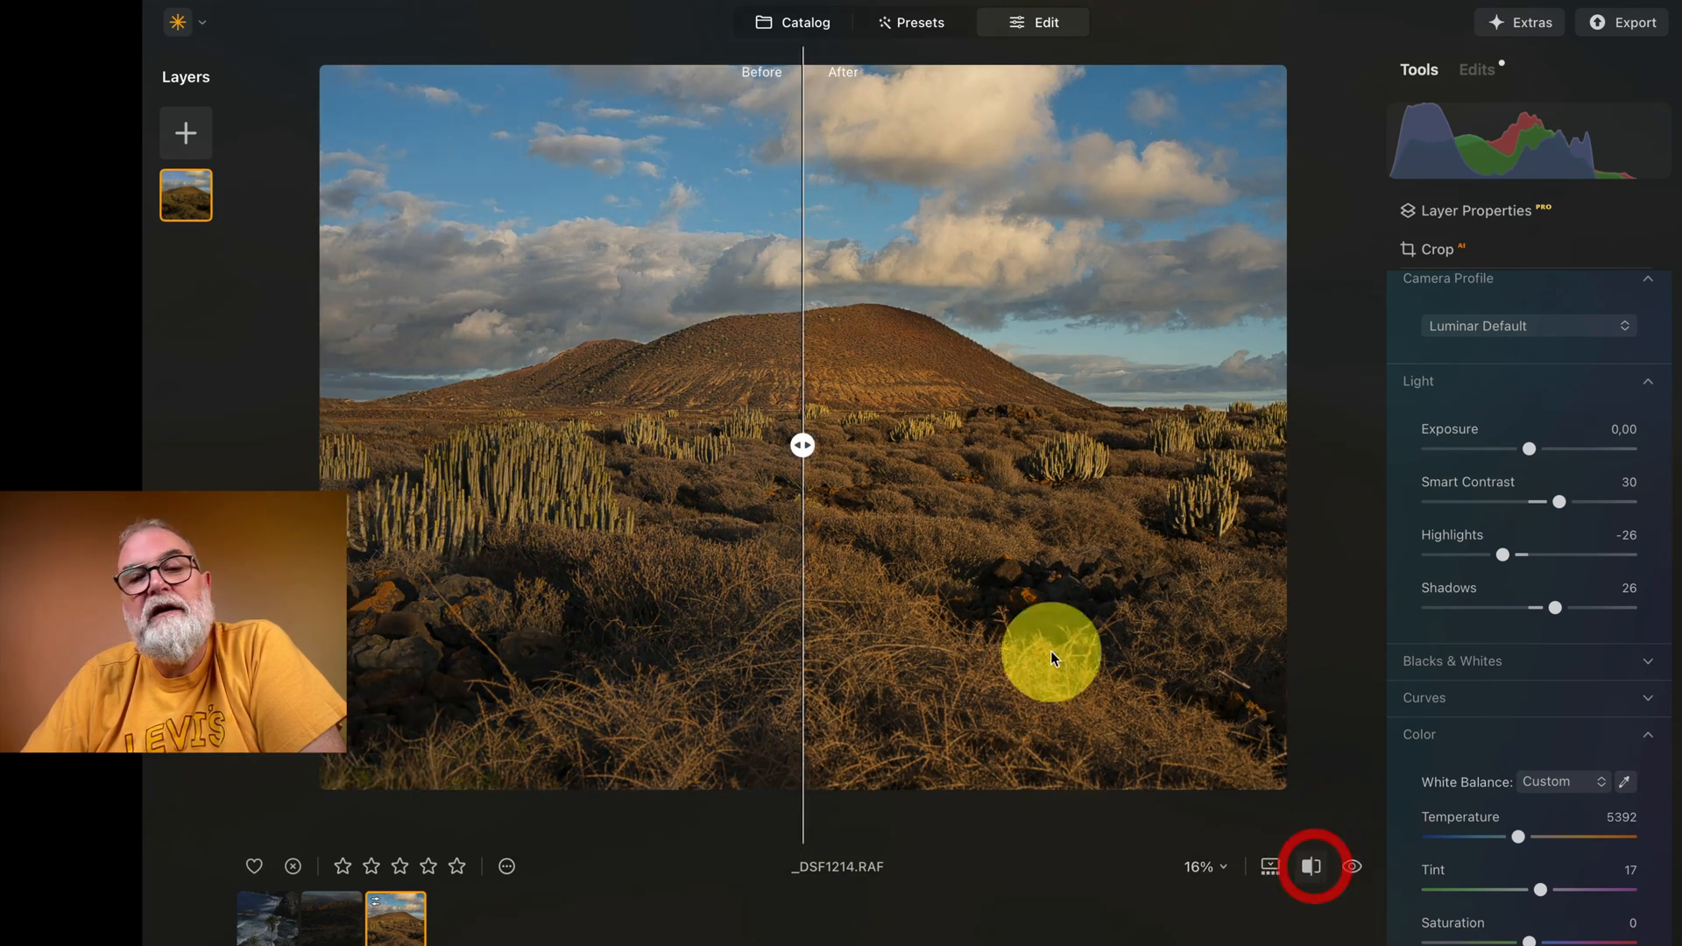
drag(801, 447, 421, 445)
drag(625, 365, 801, 376)
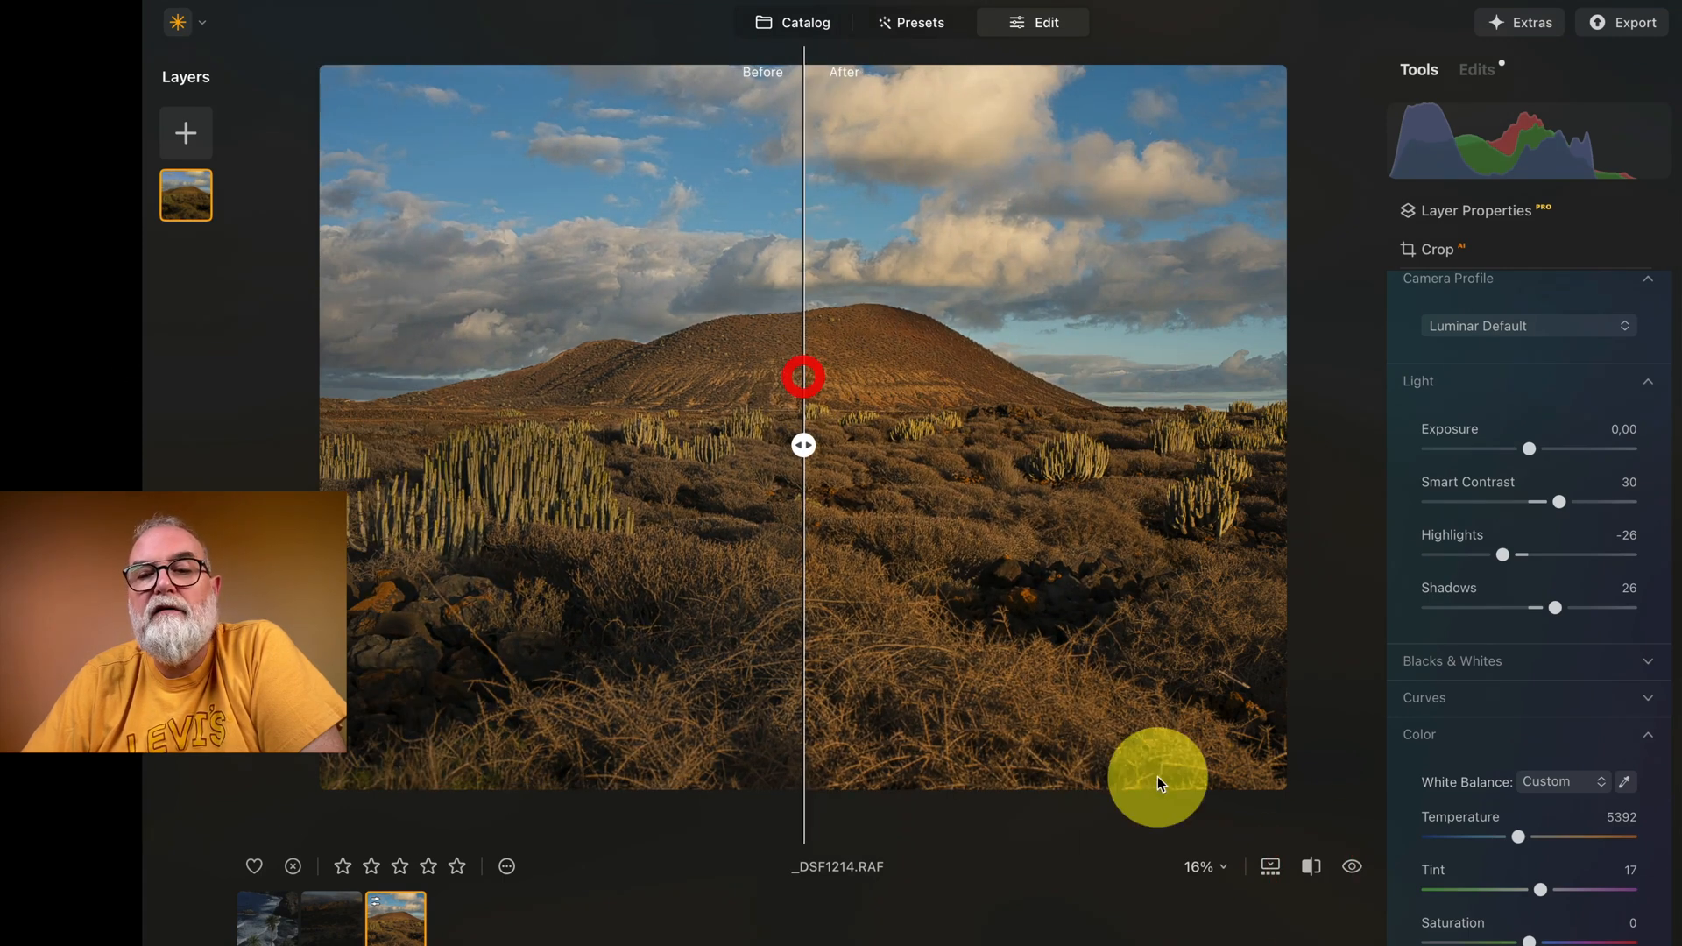
click(1311, 866)
Step: Lower the Develop Highlights to -44
scroll(1584, 633, up, 5)
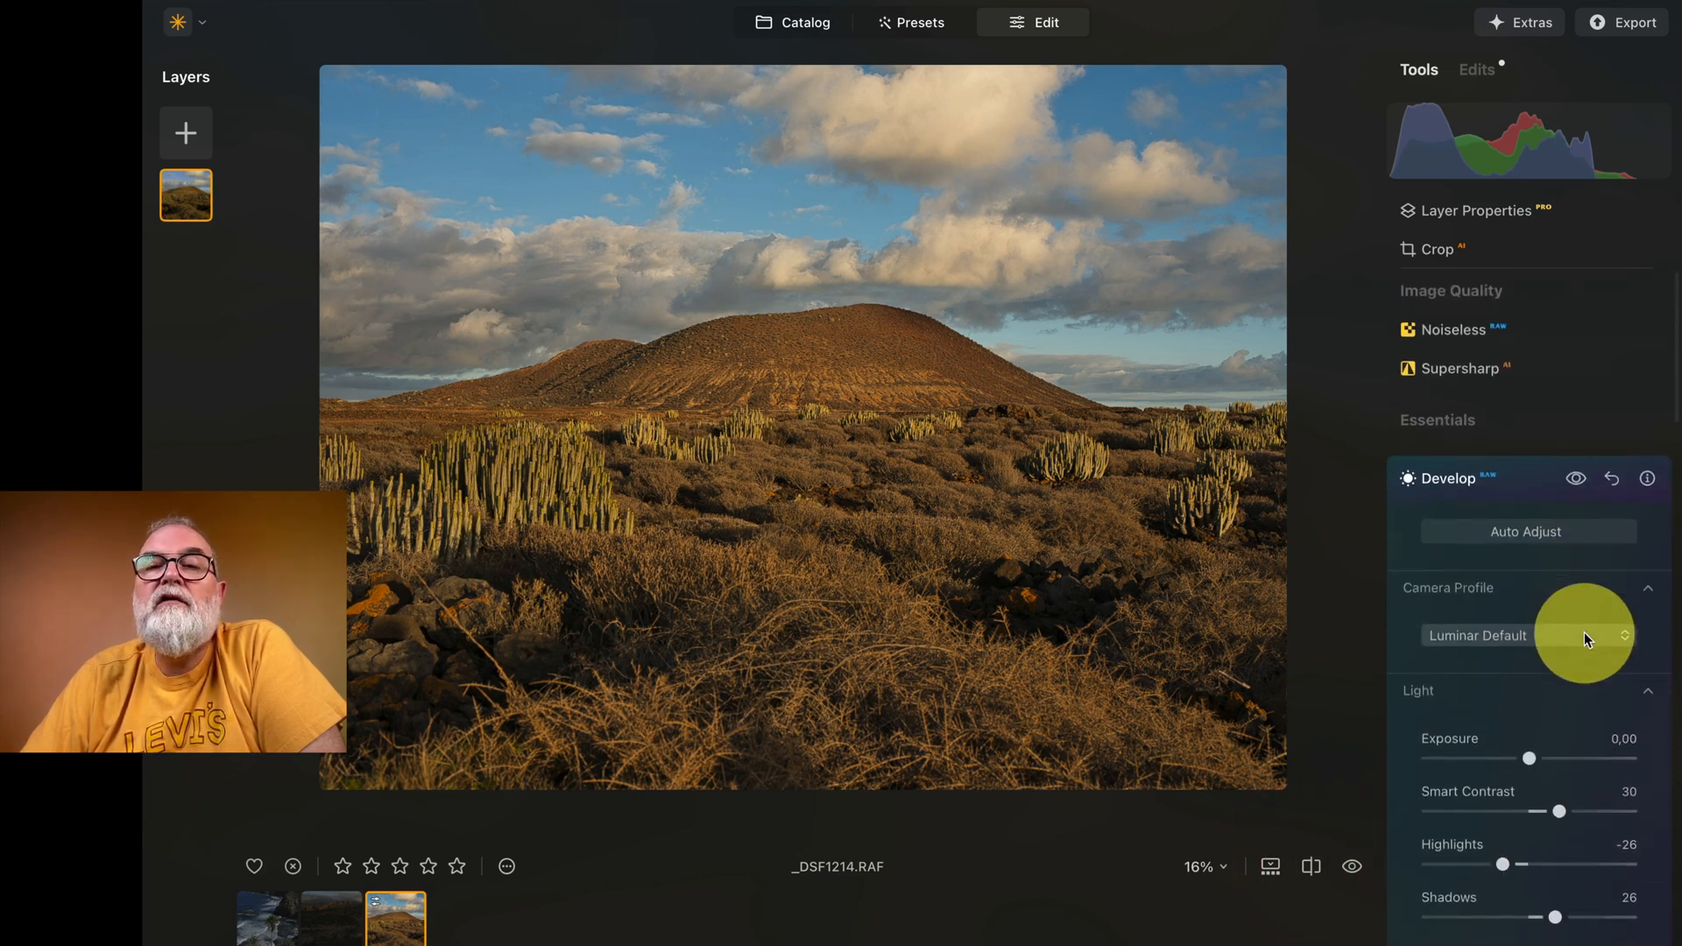
scroll(1584, 632, down, 3)
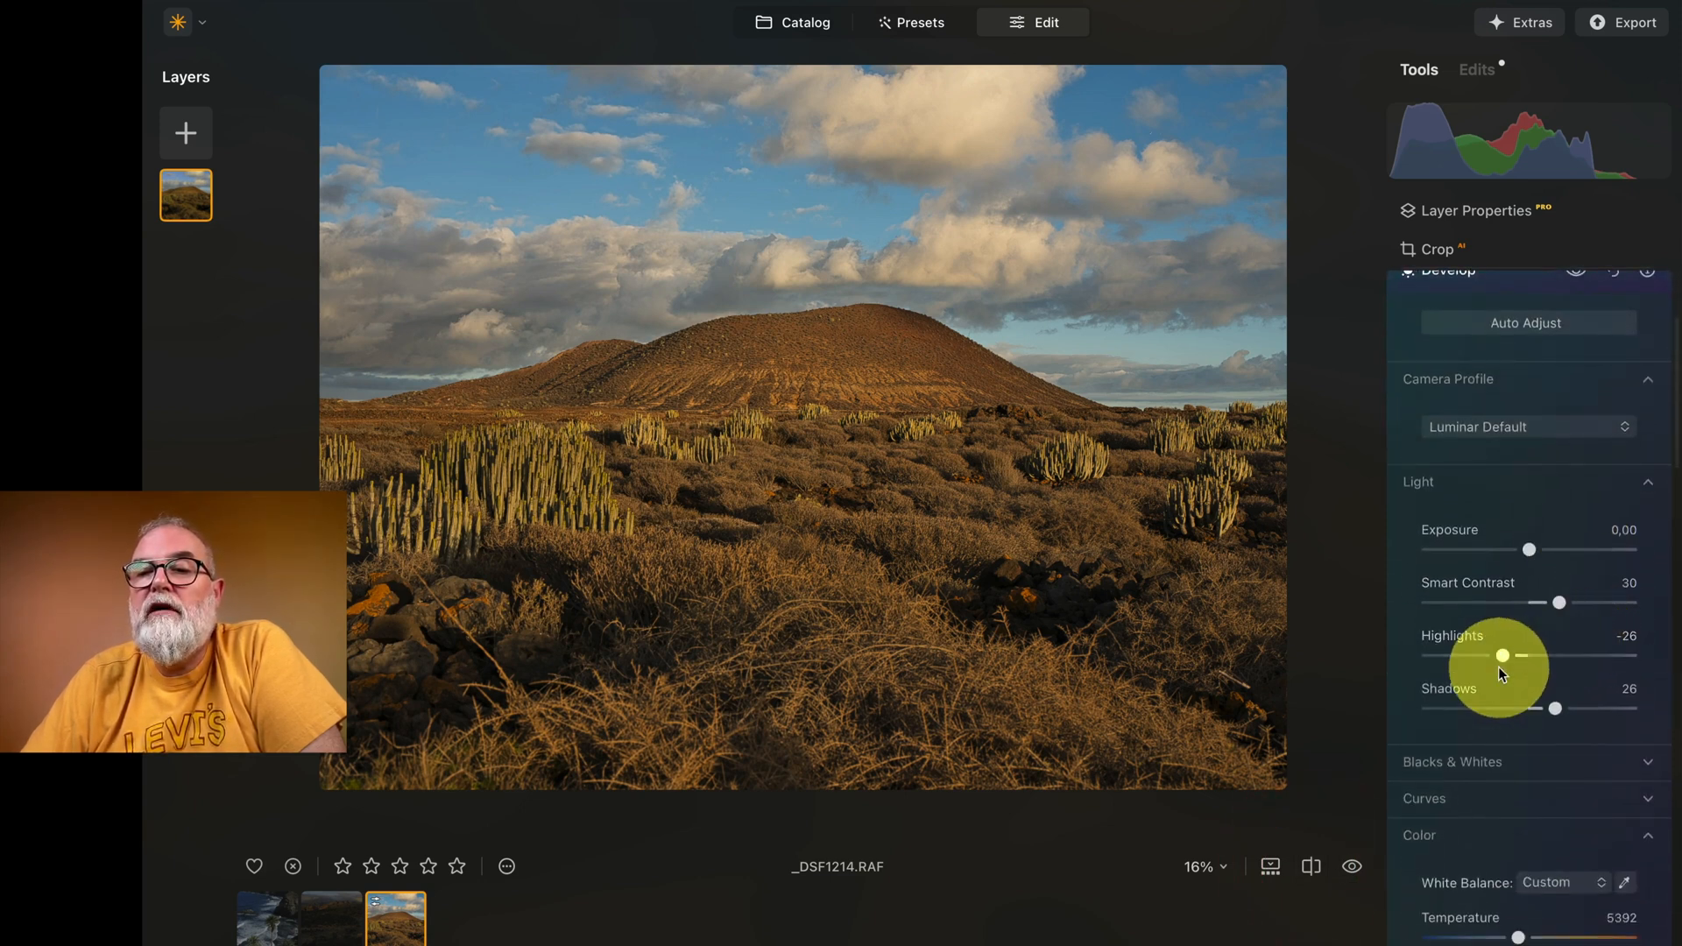
drag(1506, 655, 1486, 655)
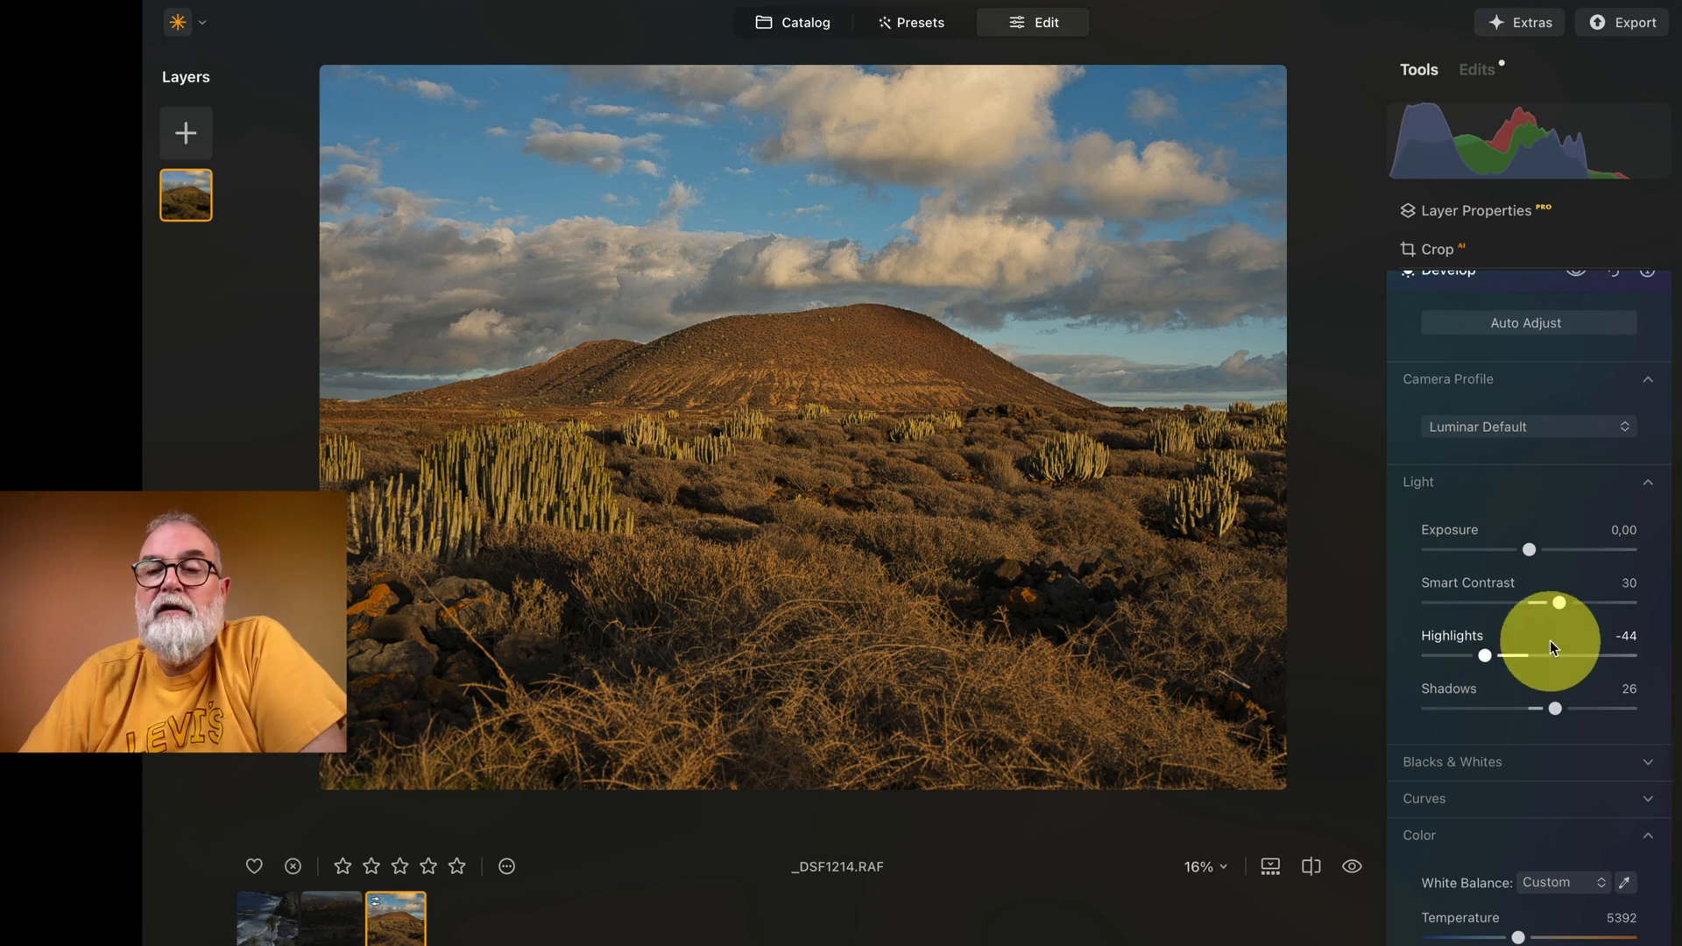
Step: Apply Enhance AI to the photo with Accent at 24 and Sky Enhancer at 33
scroll(1659, 629, down, 2)
scroll(1659, 629, down, 6)
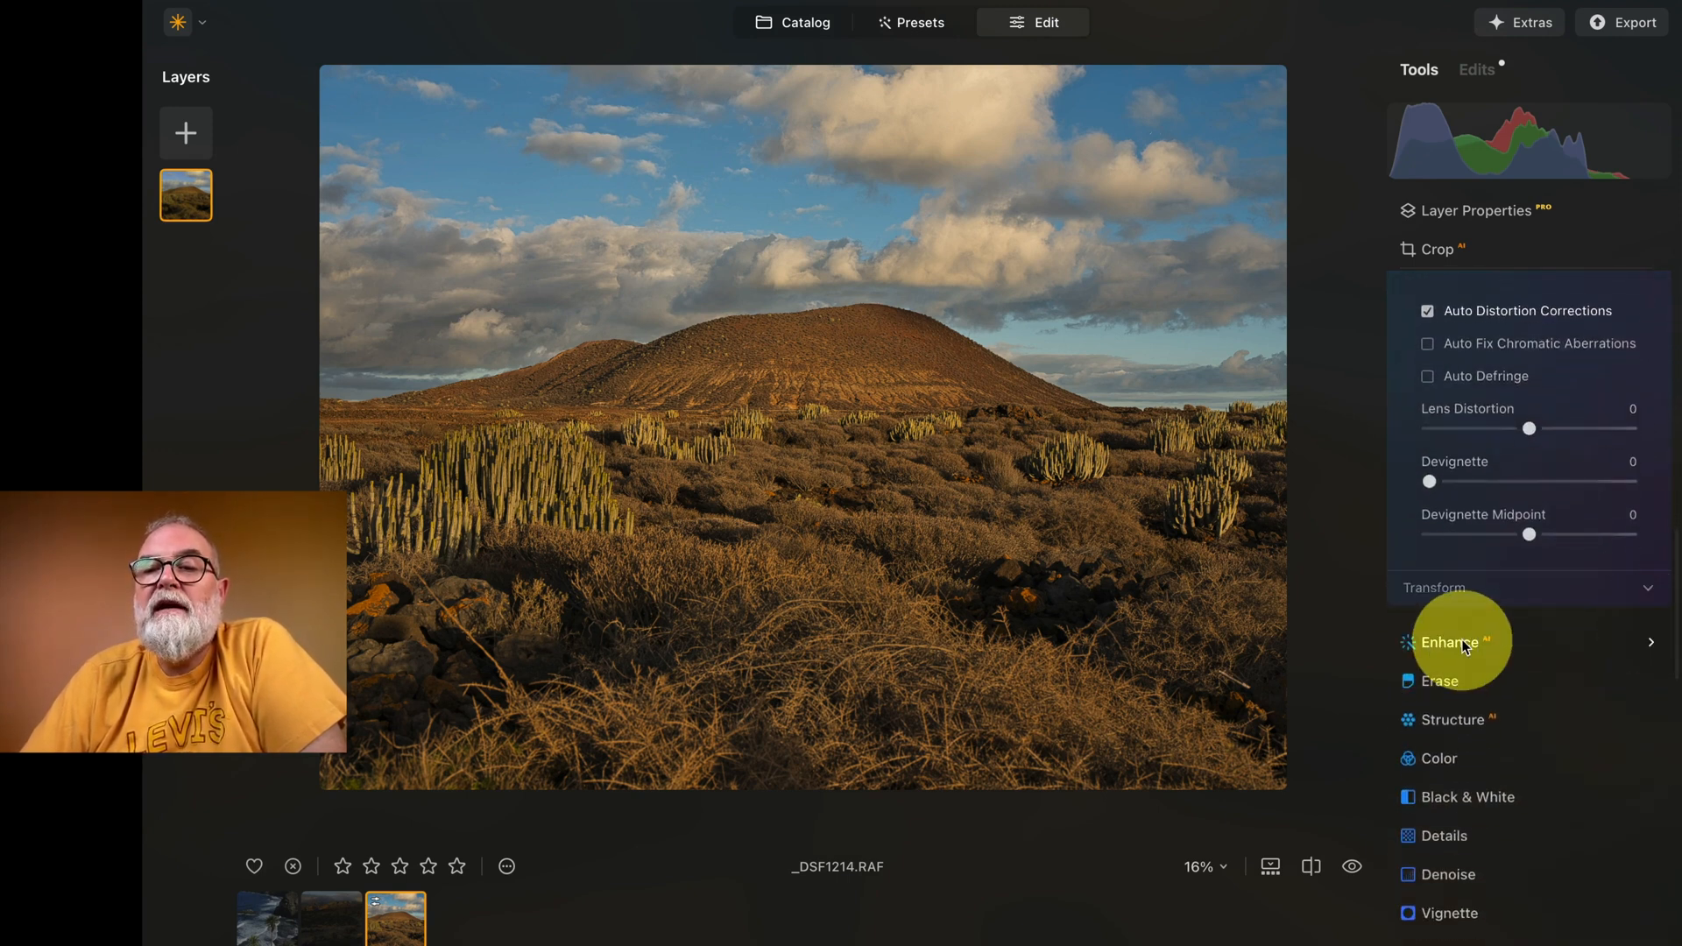
click(1465, 644)
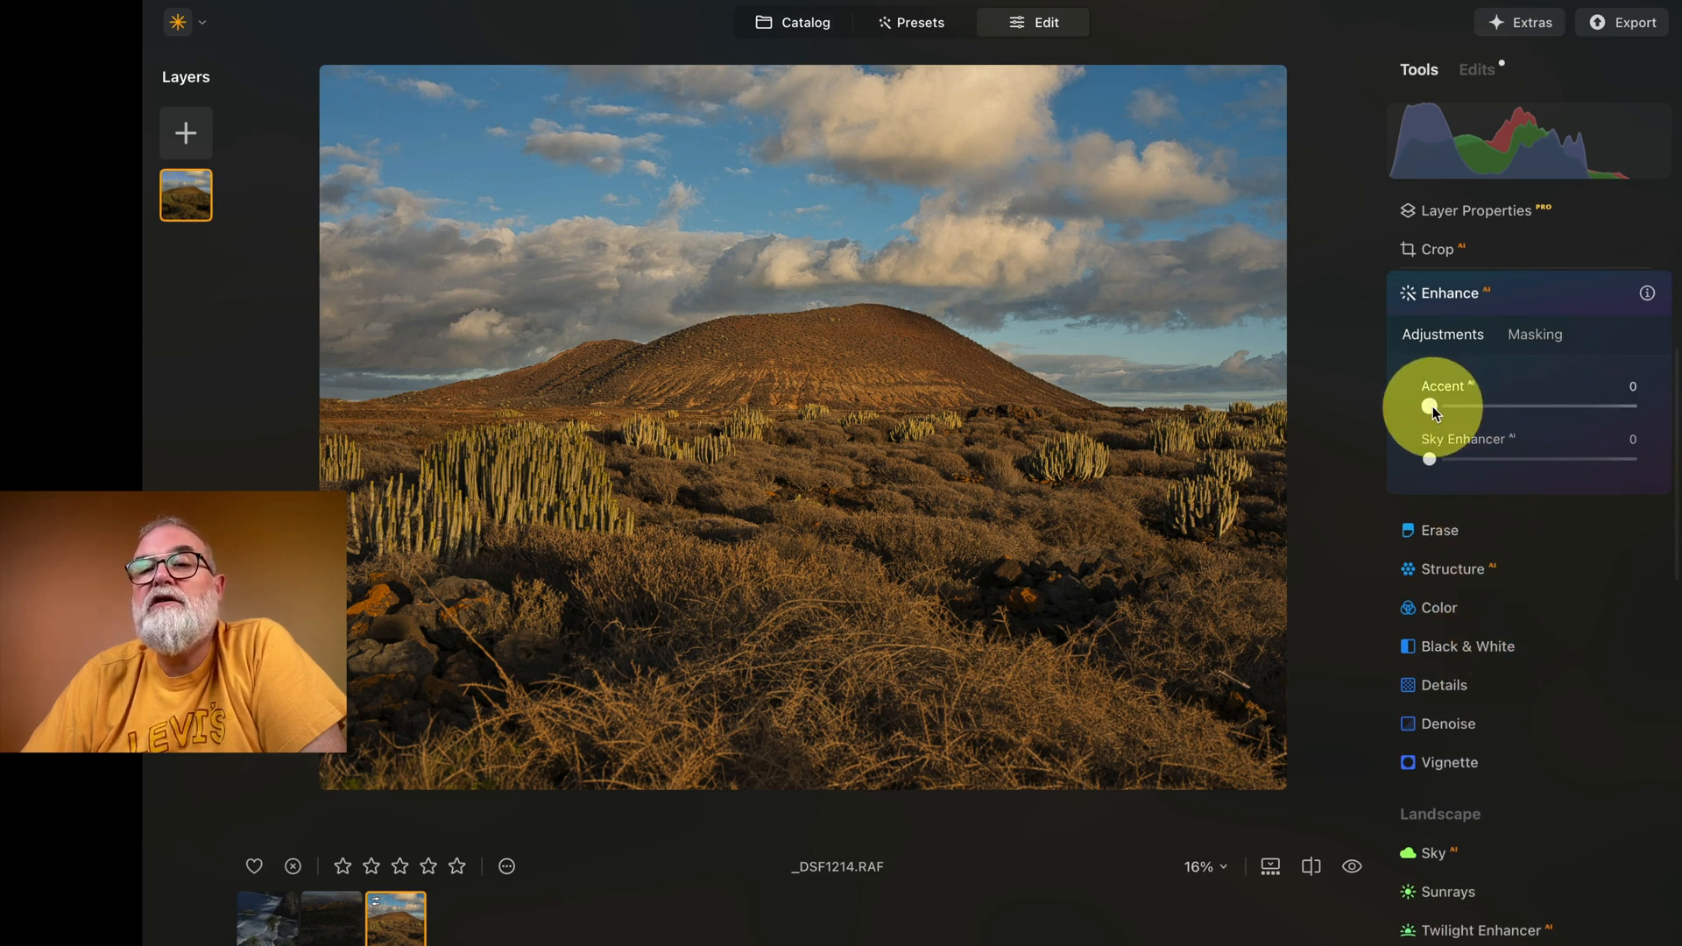
drag(1433, 407, 1524, 465)
mouse_move(1493, 465)
mouse_down()
mouse_move(1677, 479)
mouse_move(1410, 481)
mouse_move(1499, 481)
mouse_up()
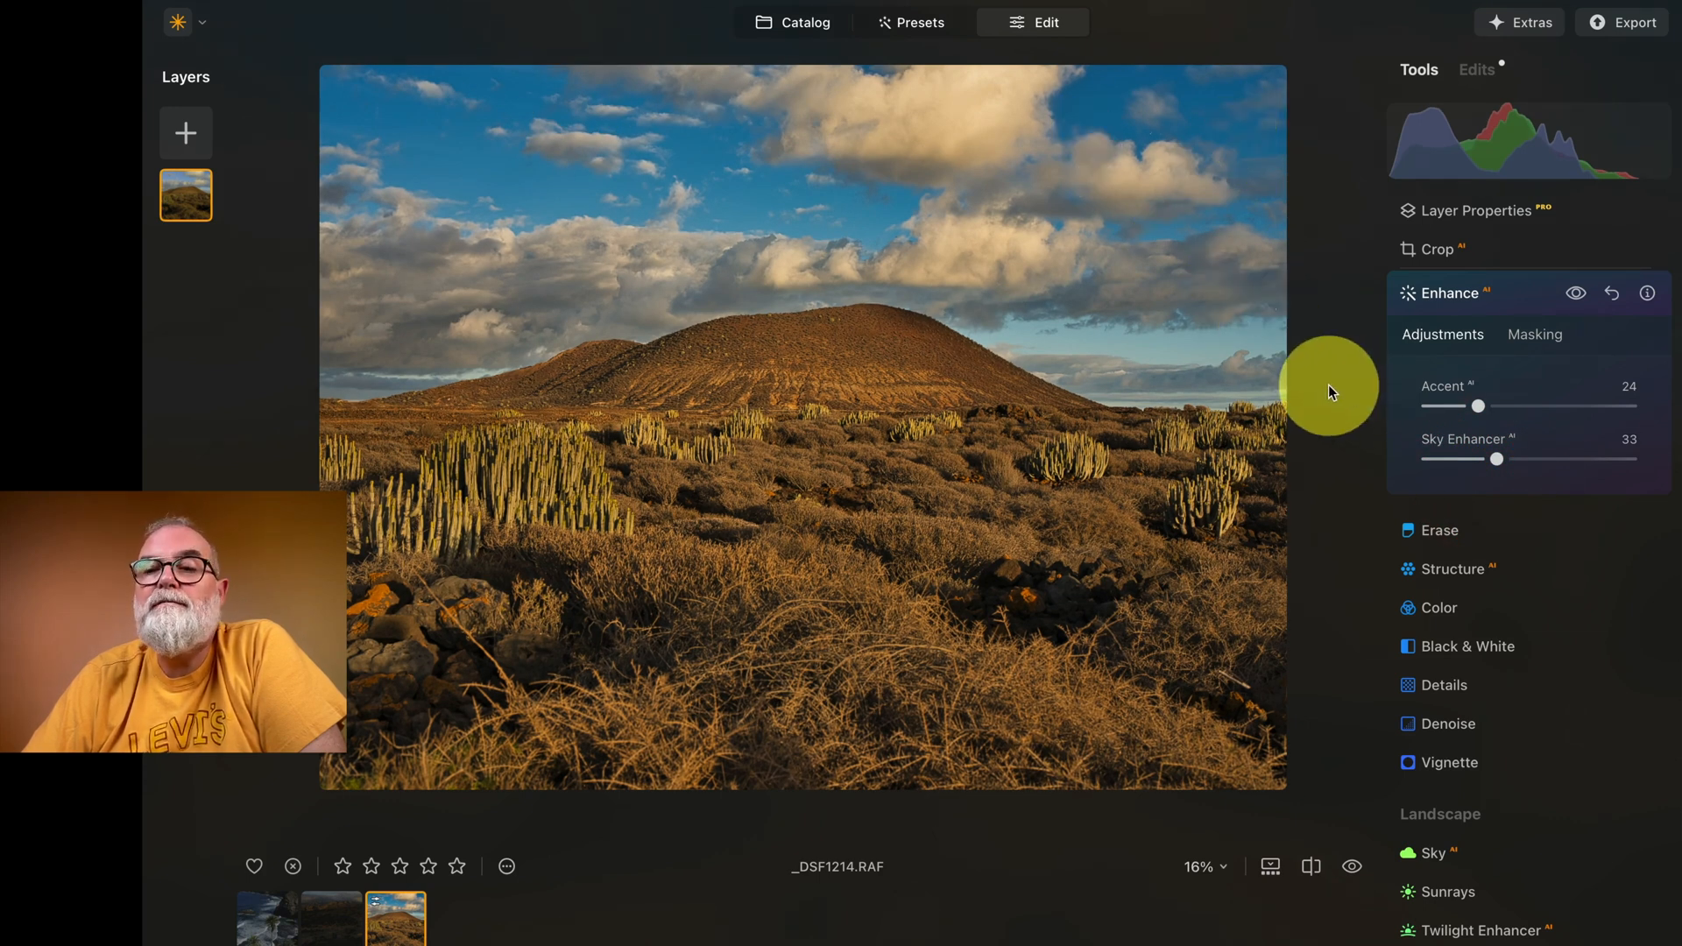
Step: Try changing the Vignette Amount, reset it to 0 and close the Vignette tool
scroll(1505, 524, down, 2)
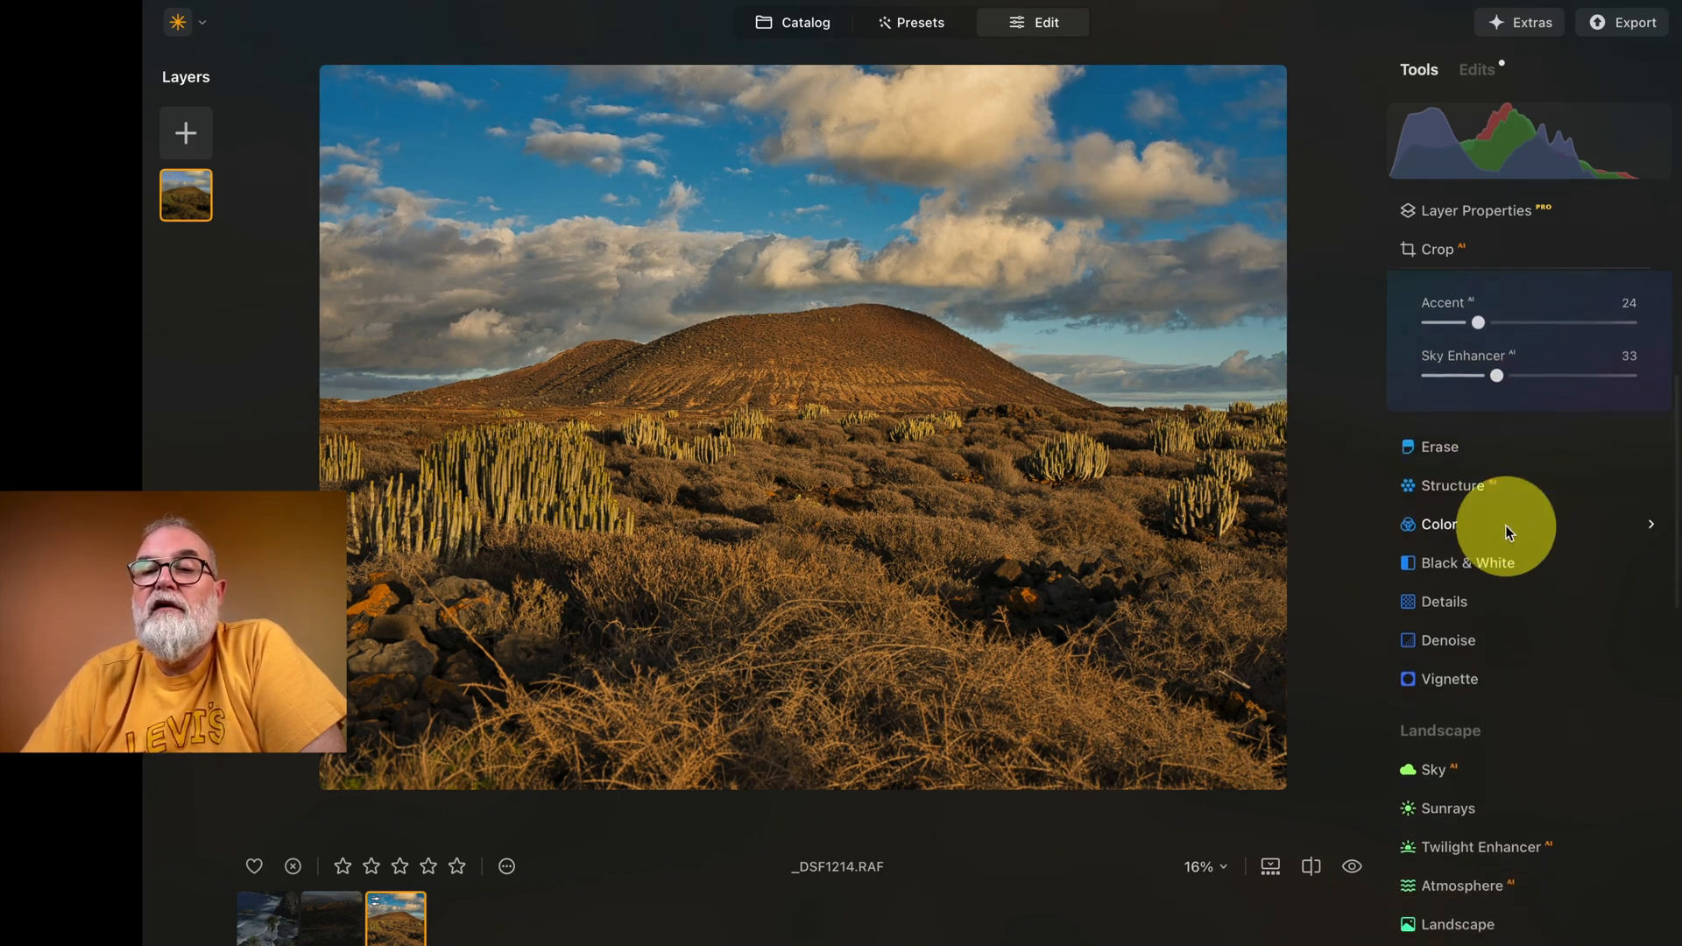
click(1451, 512)
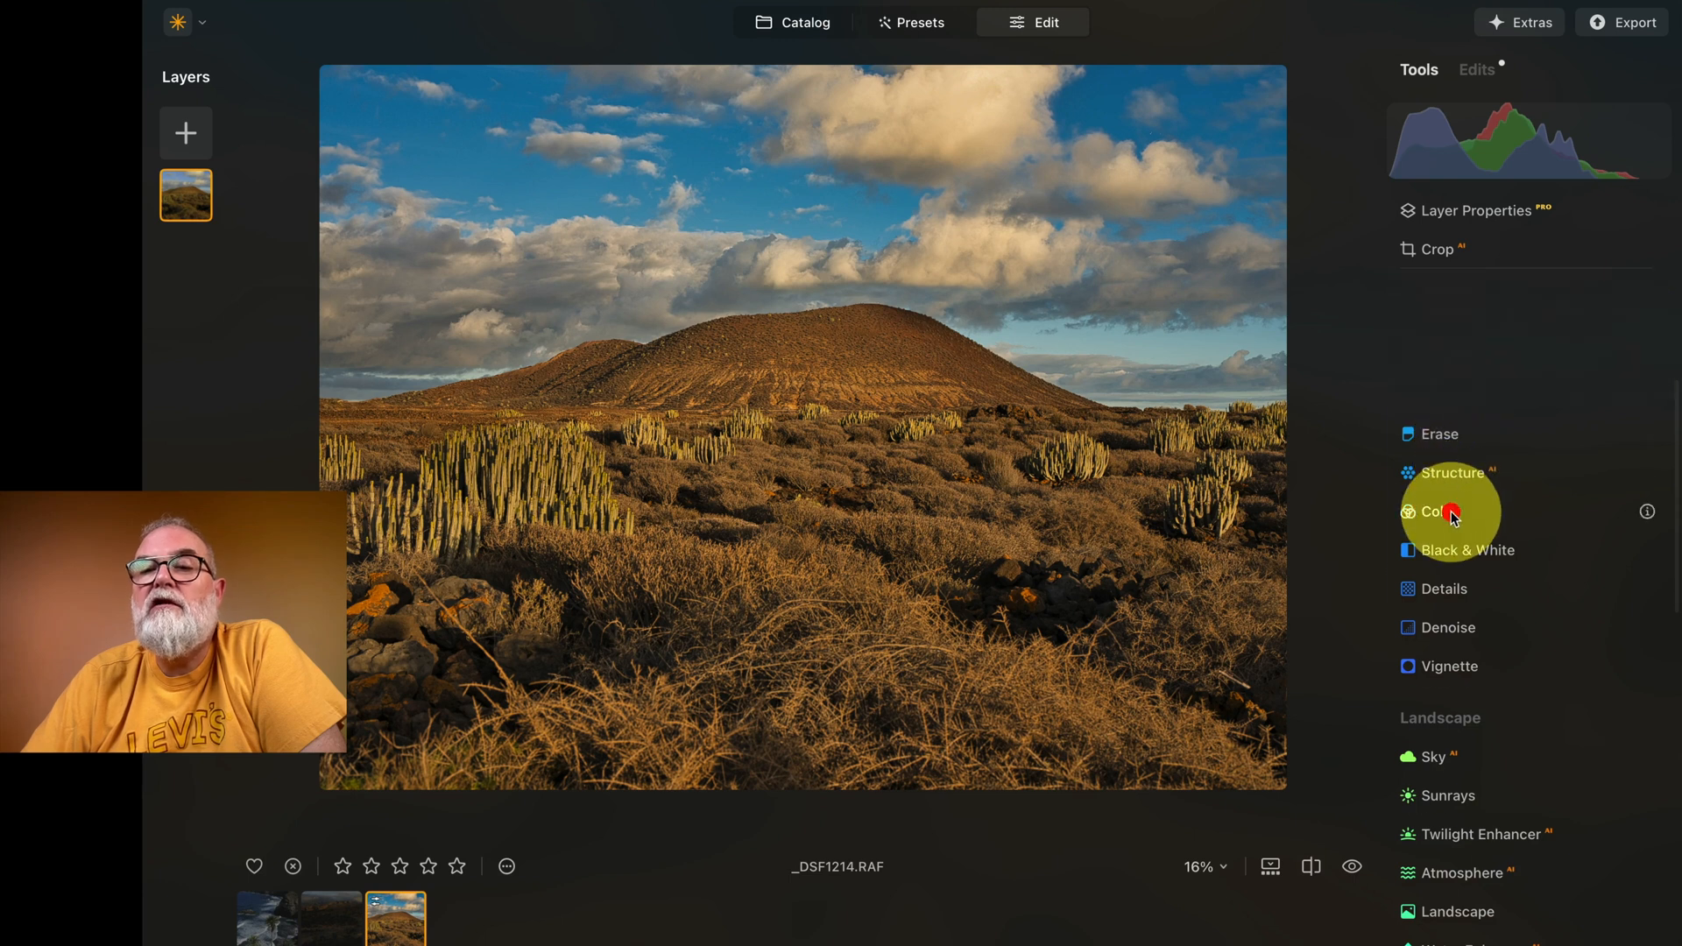
scroll(1533, 609, down, 2)
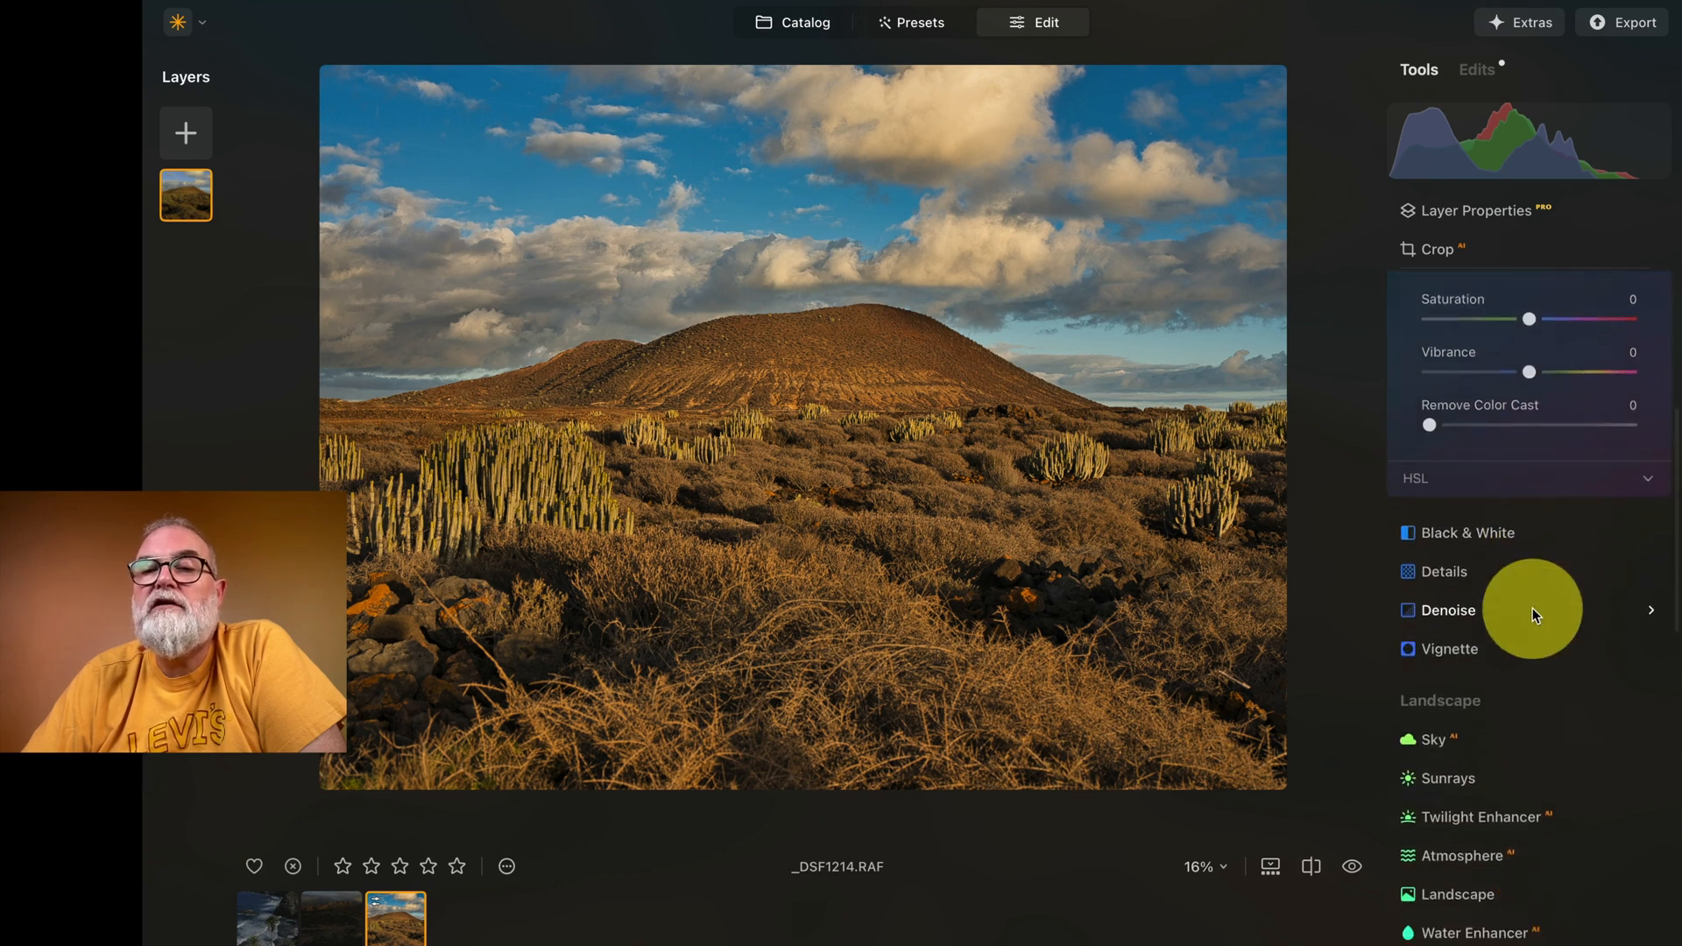
scroll(1505, 544, down, 3)
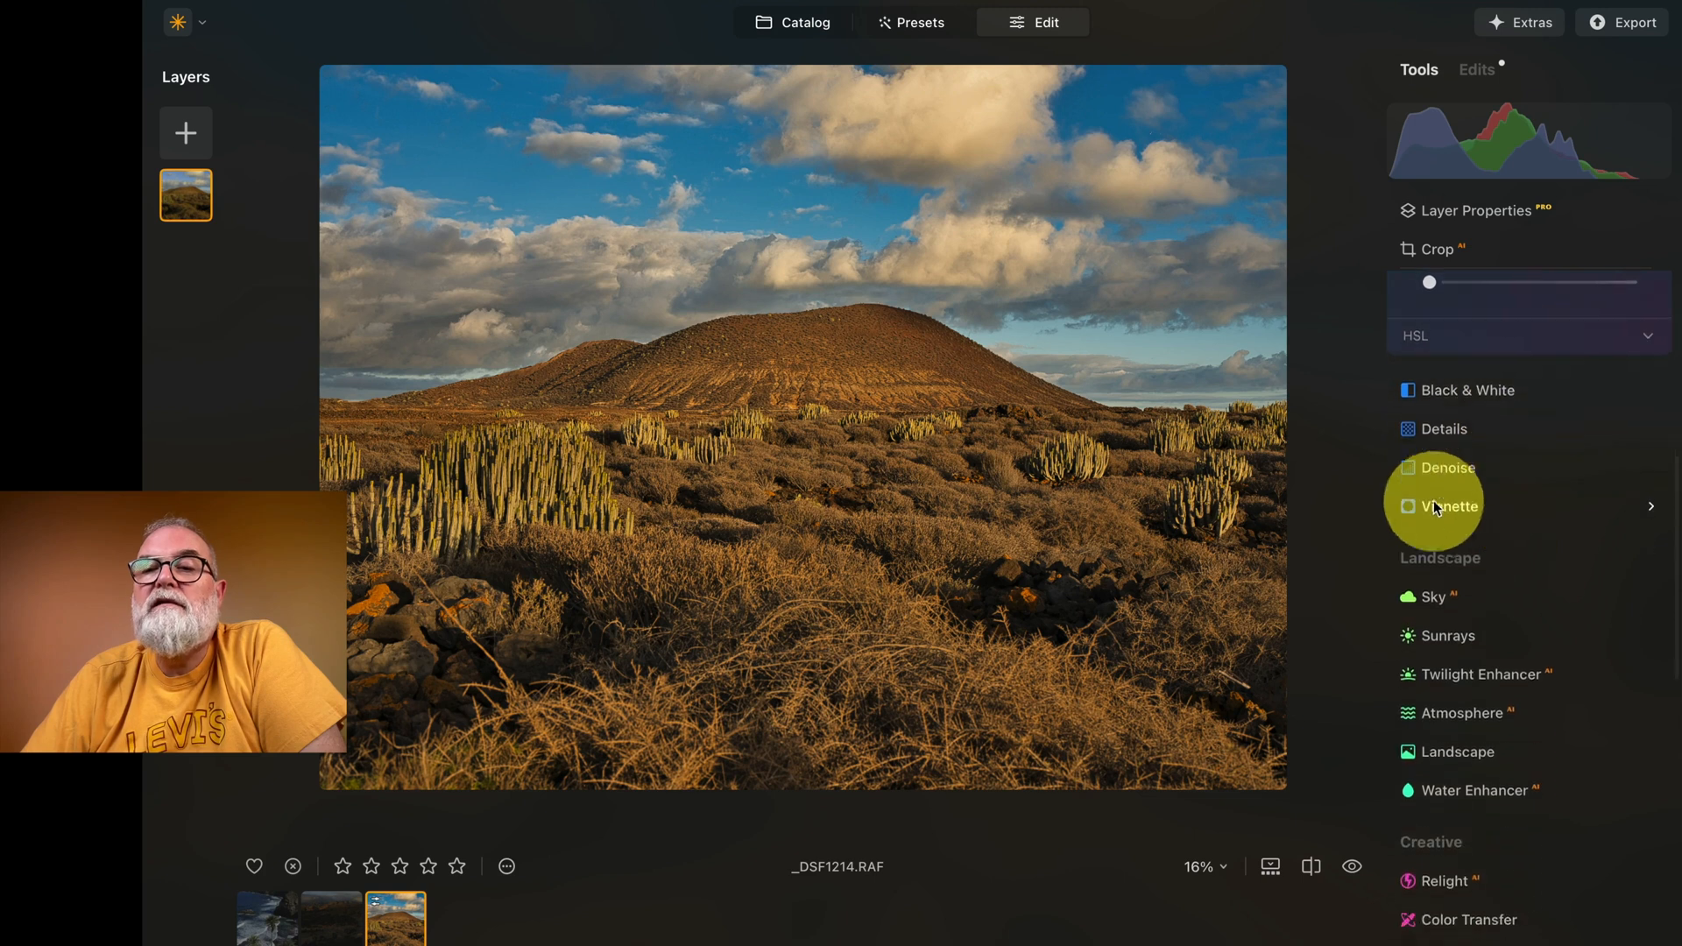
click(1449, 504)
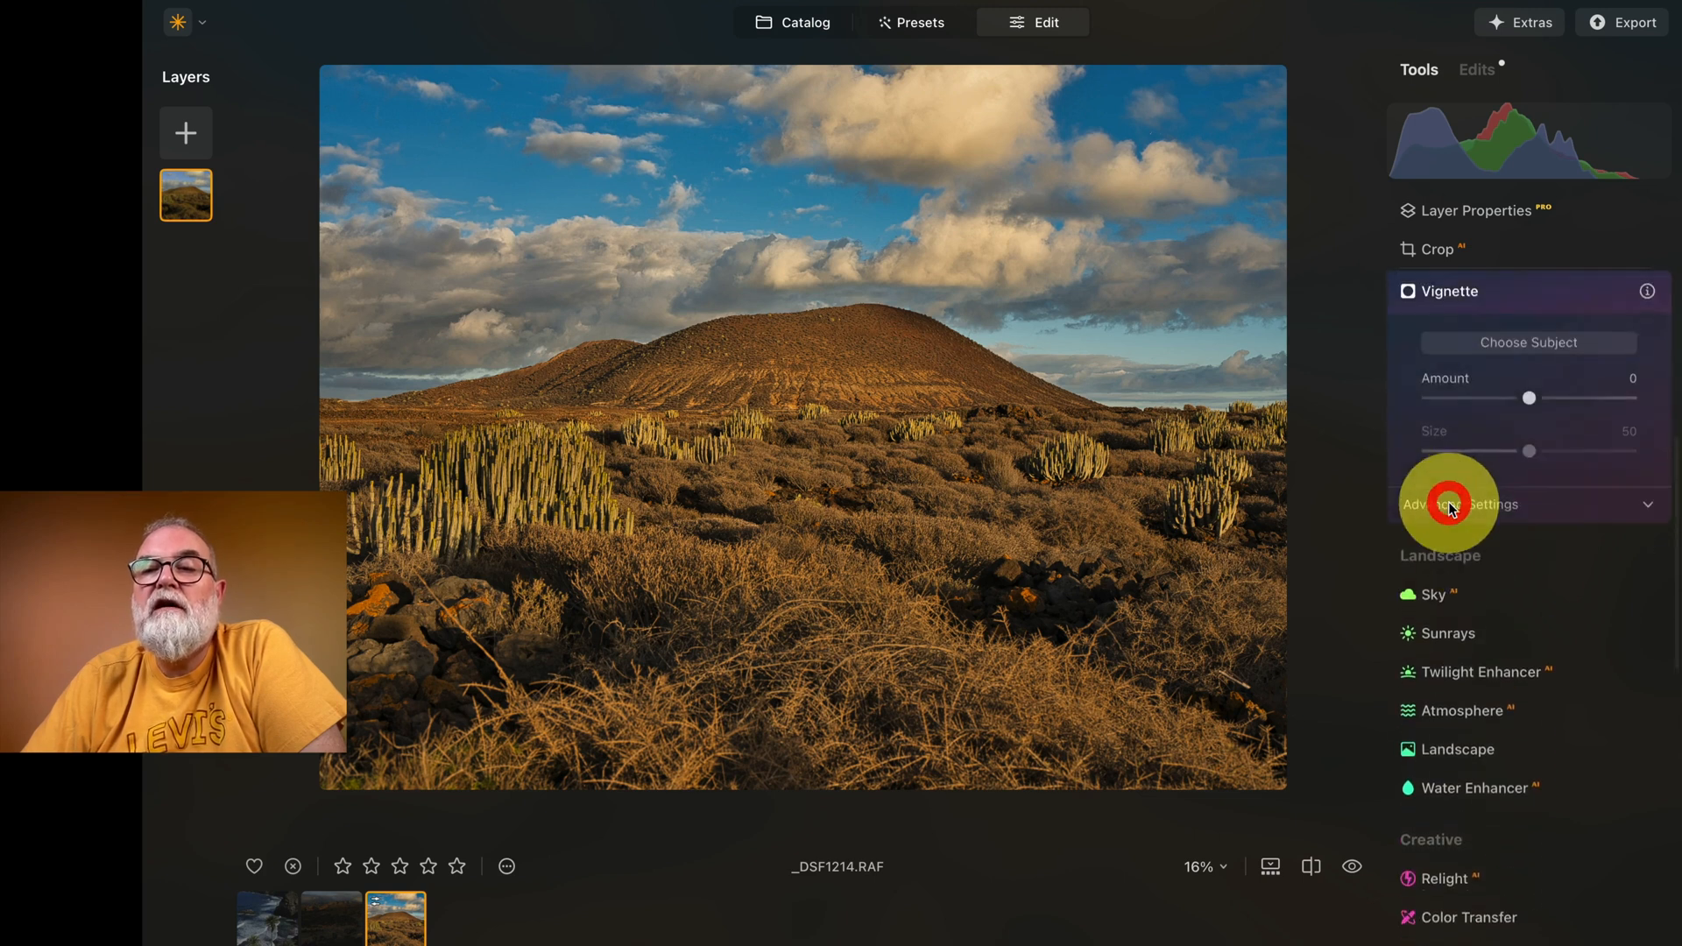
mouse_move(1529, 400)
mouse_down()
mouse_move(1625, 398)
mouse_move(1207, 372)
mouse_move(1560, 398)
mouse_up()
double_click(1560, 398)
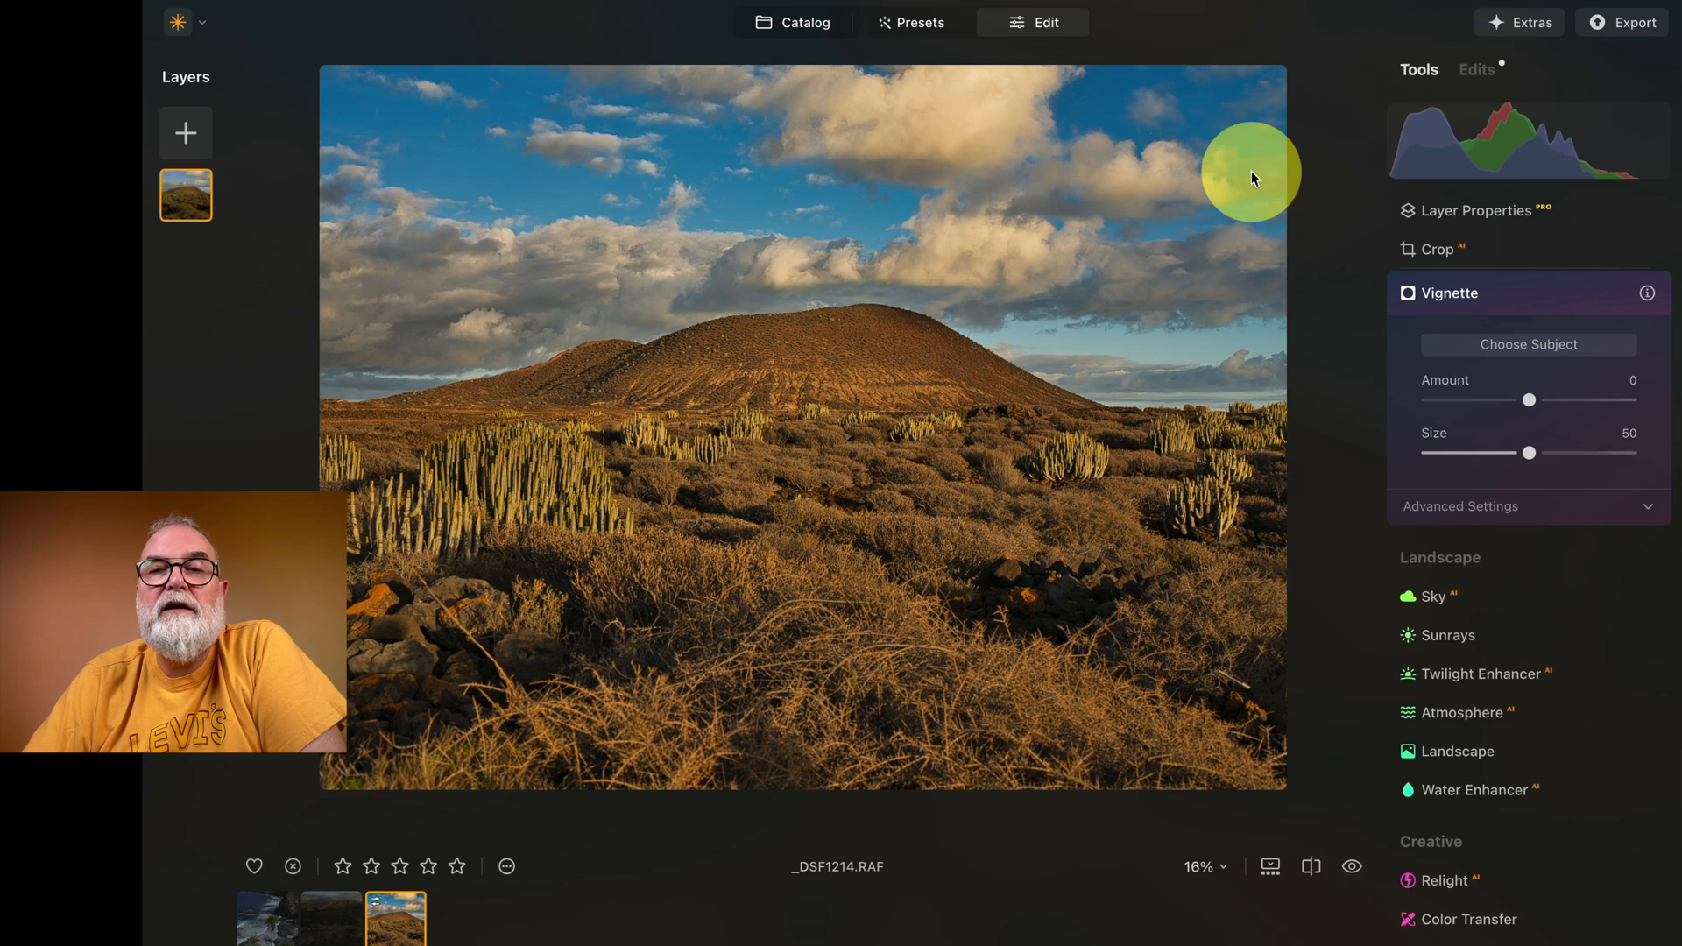
click(1568, 312)
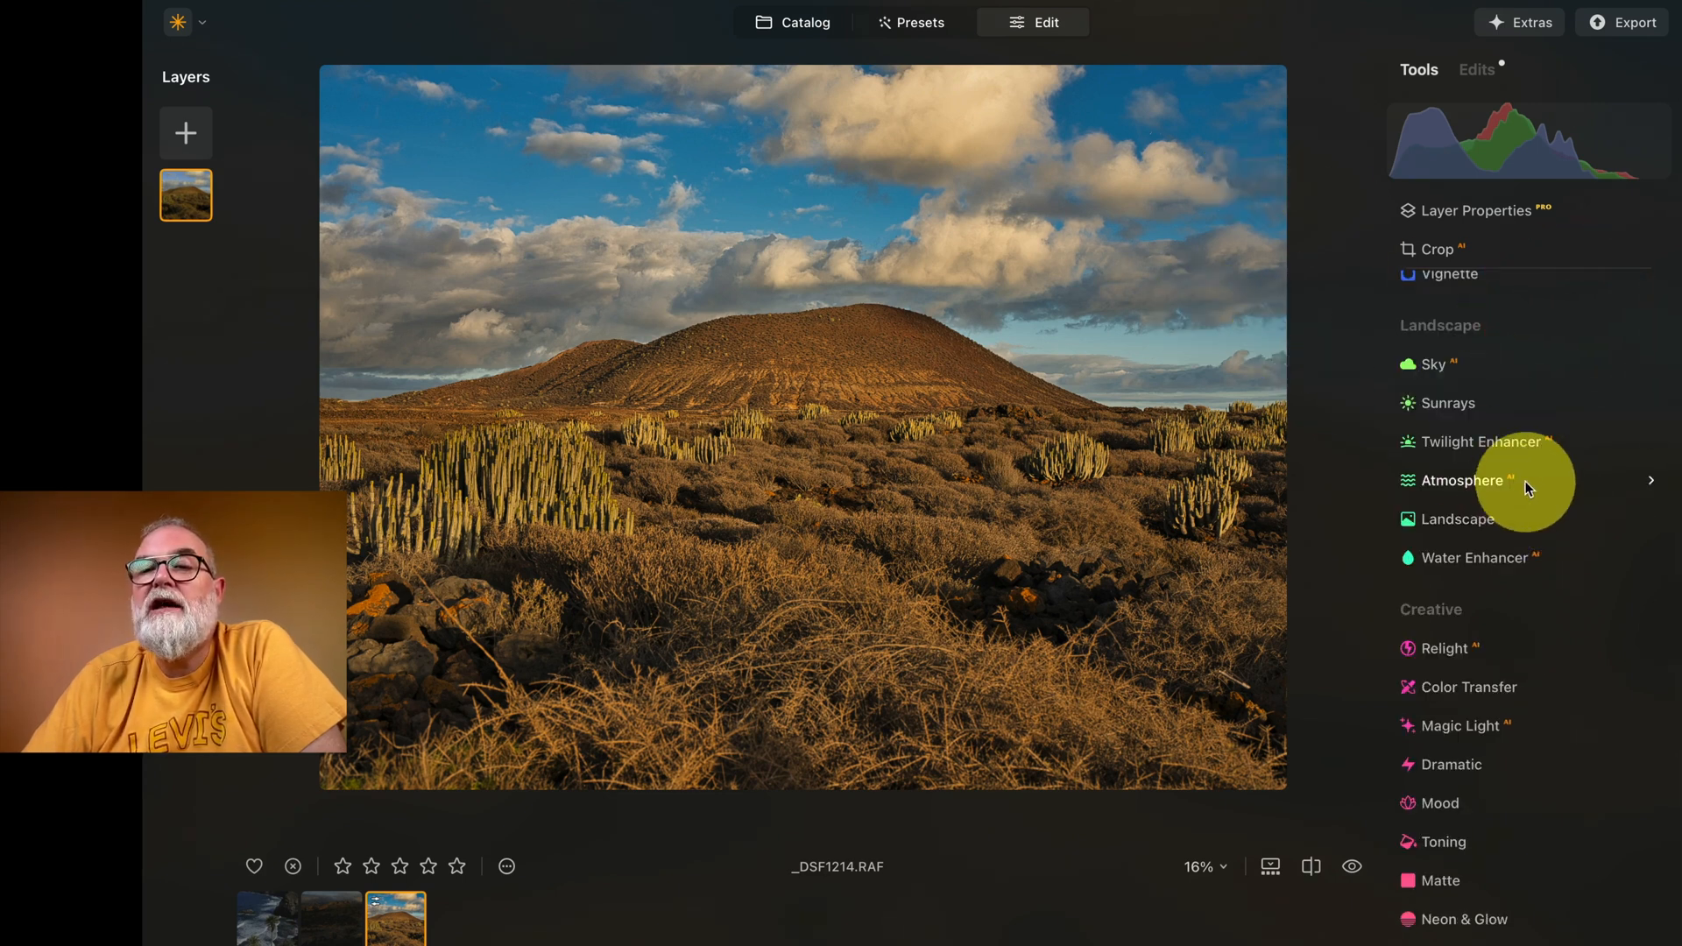
Step: Try replacing the sky with Dramatic Sky 6 using Sky AI
click(1455, 372)
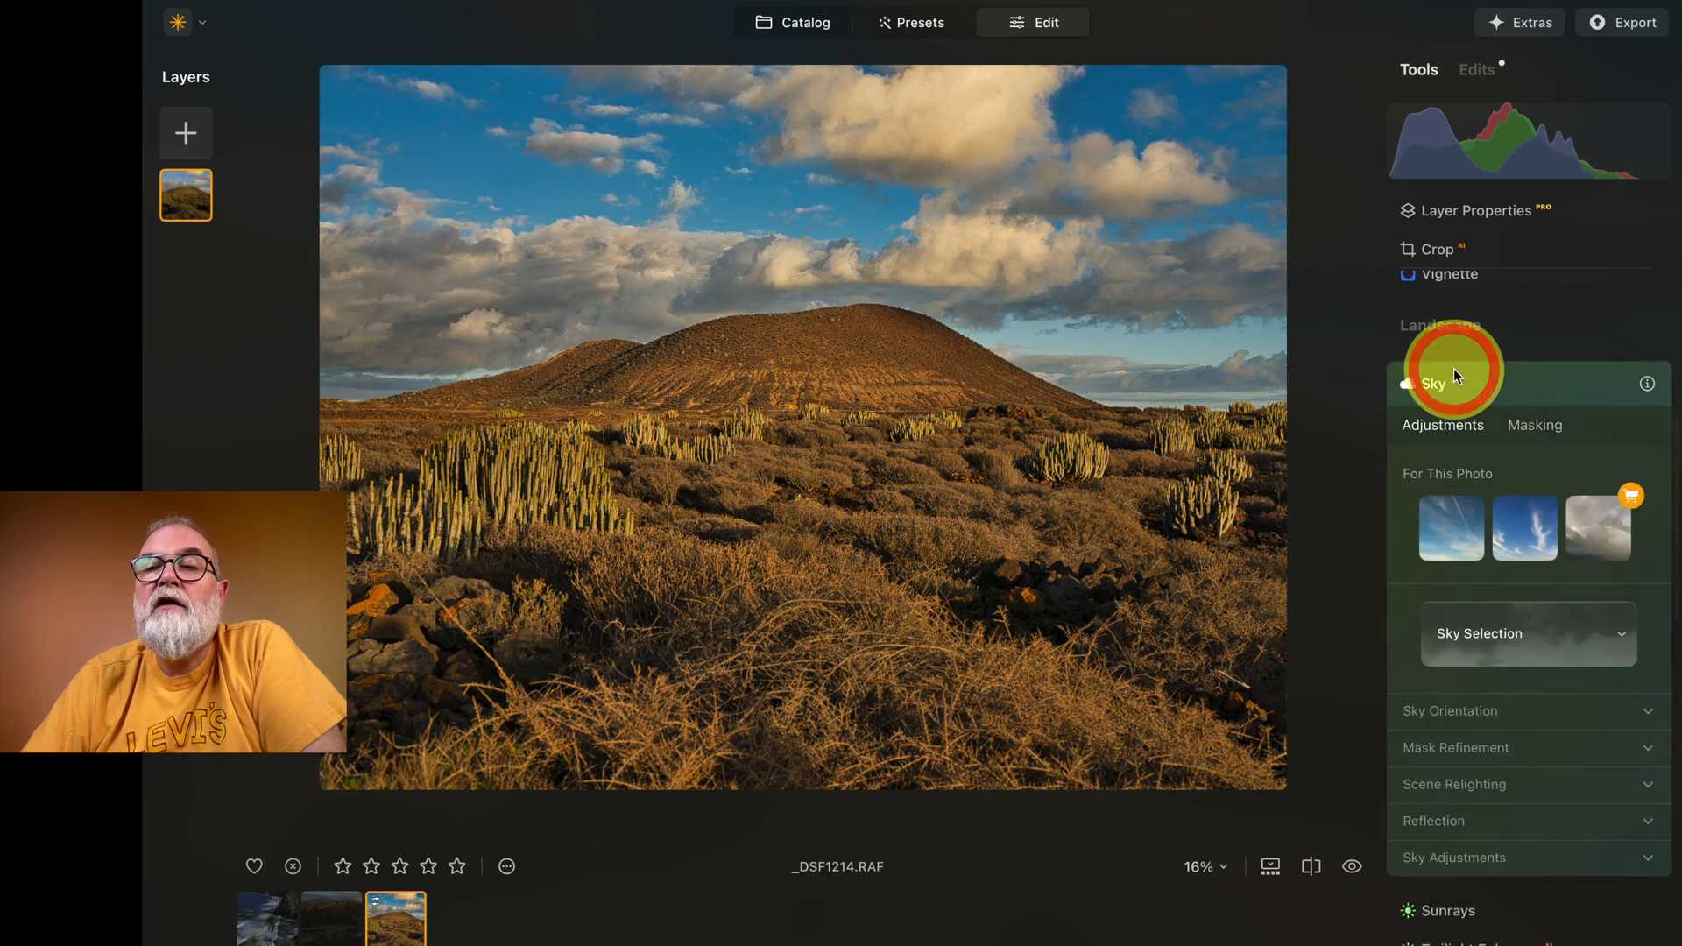
scroll(1529, 543, down, 3)
click(1513, 529)
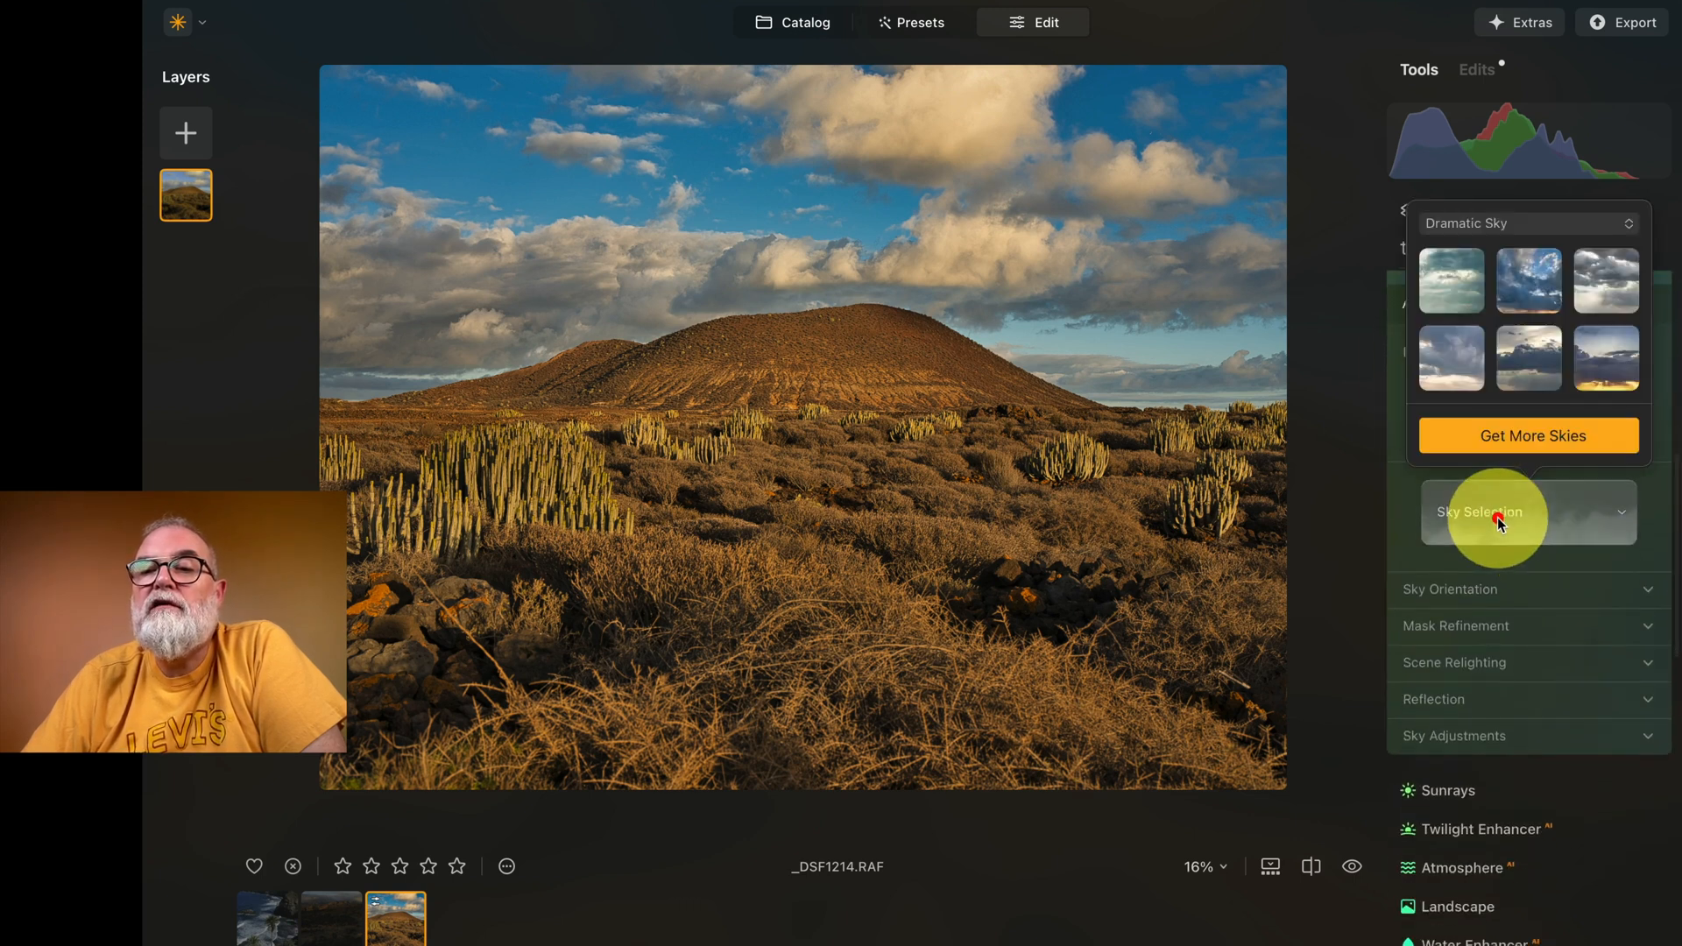
click(1626, 366)
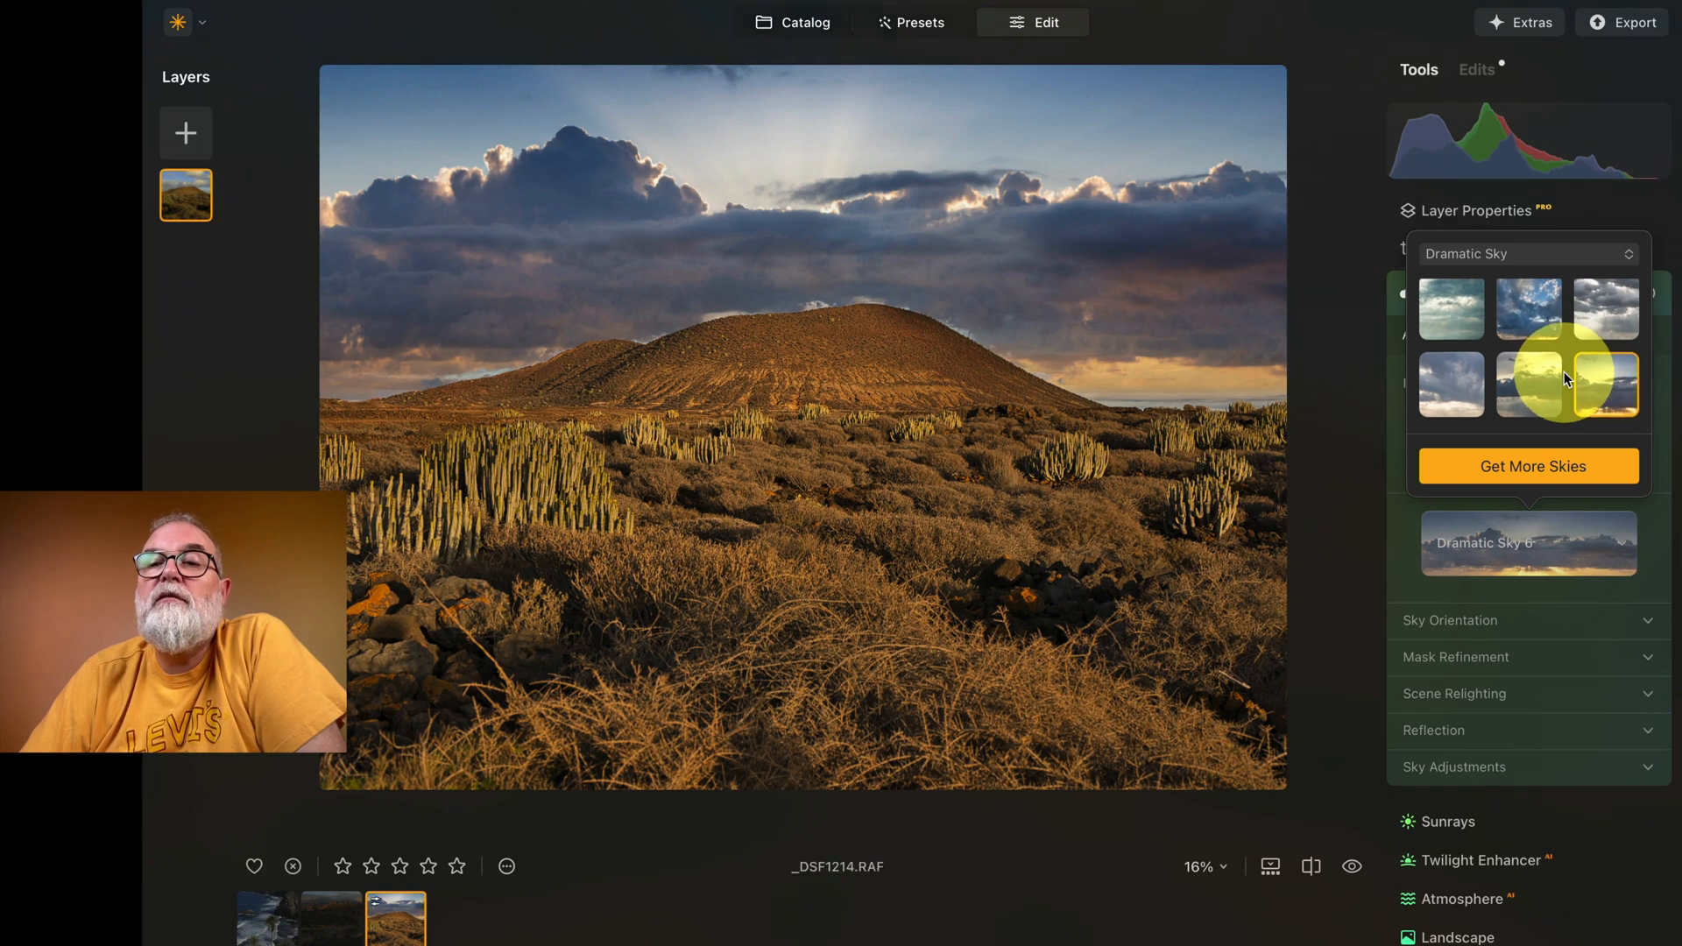
Step: Revert the Sky AI replacement in the photo's edits and return to the tool list
click(1601, 241)
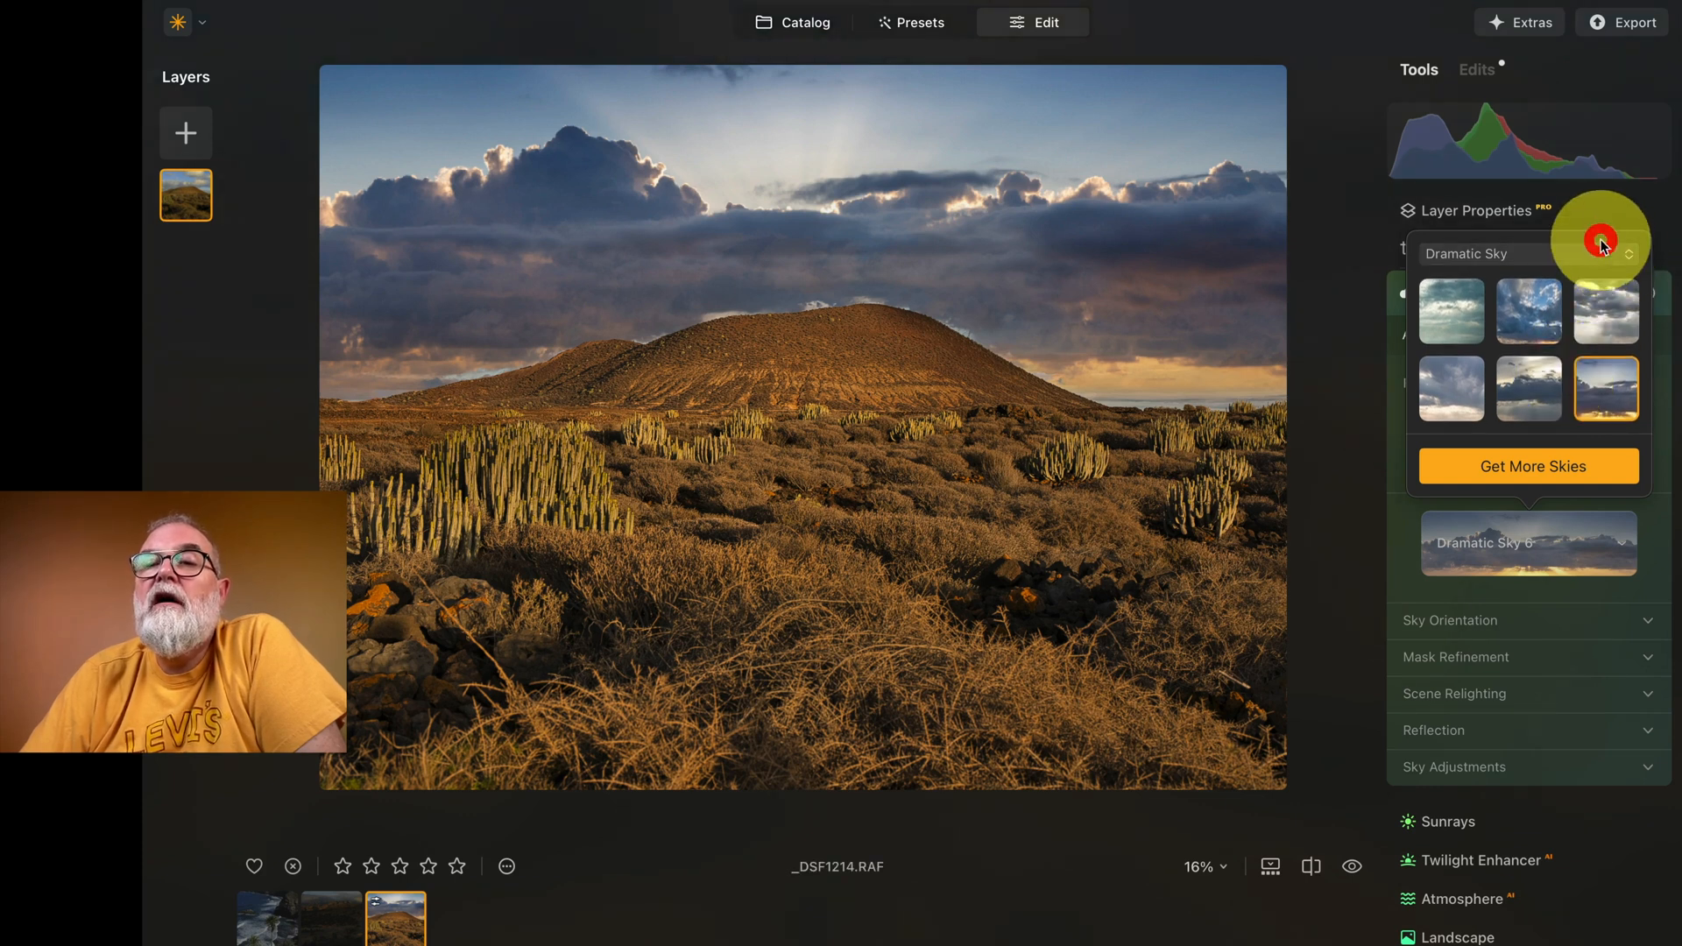
click(1638, 253)
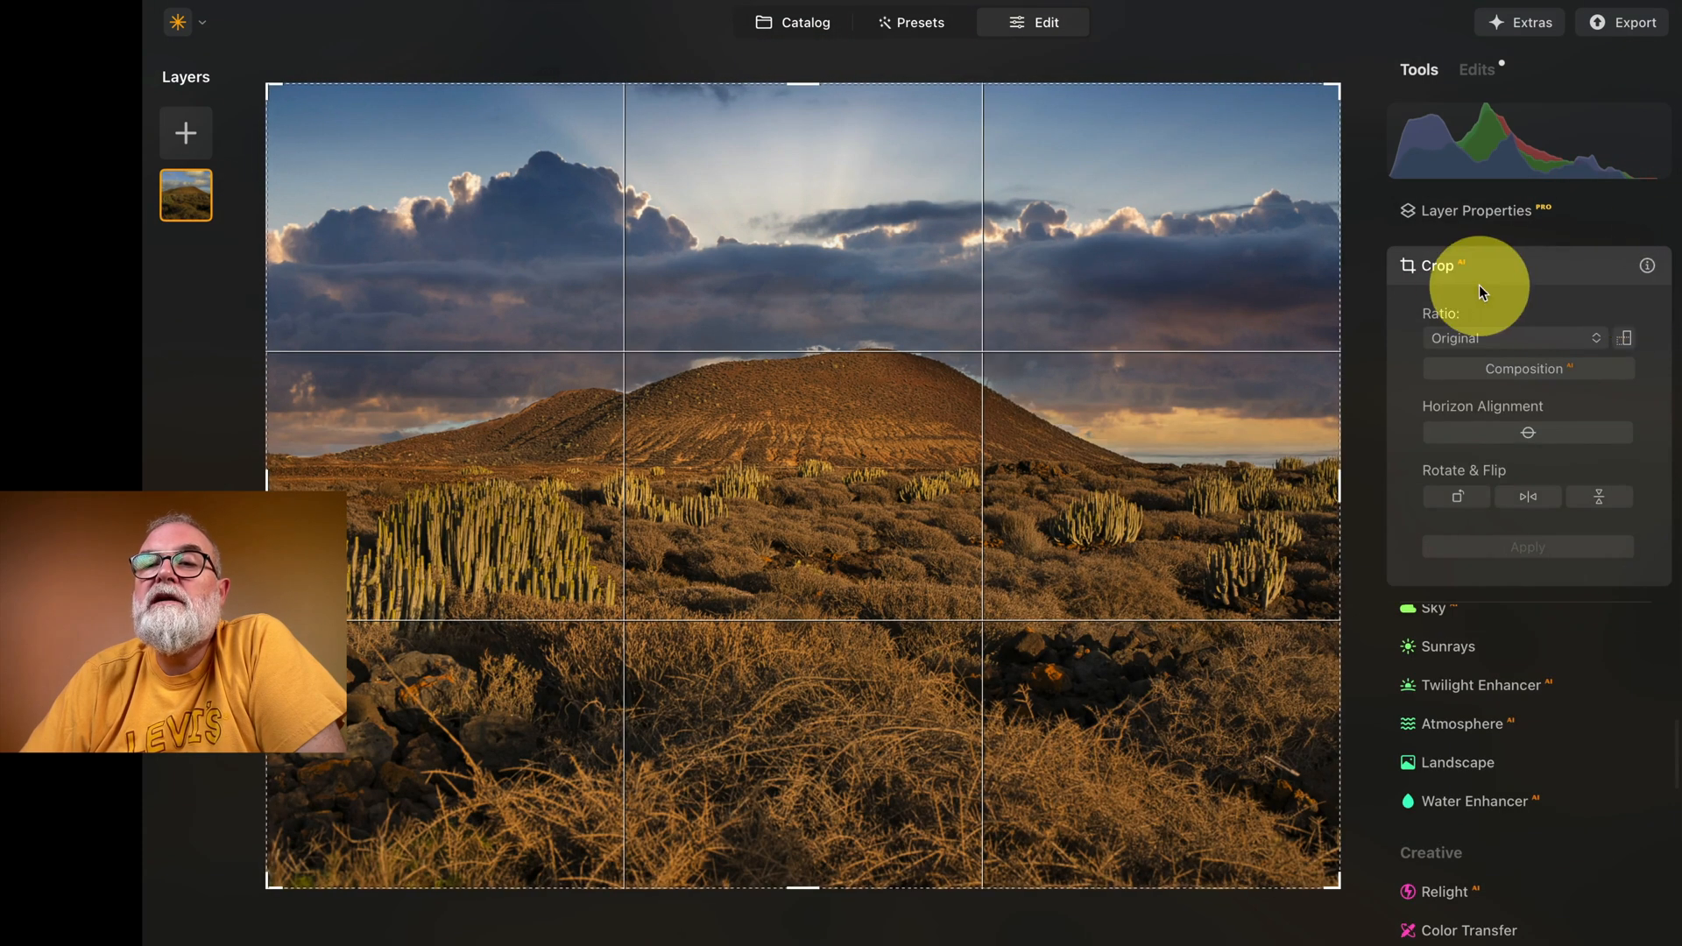
click(1491, 607)
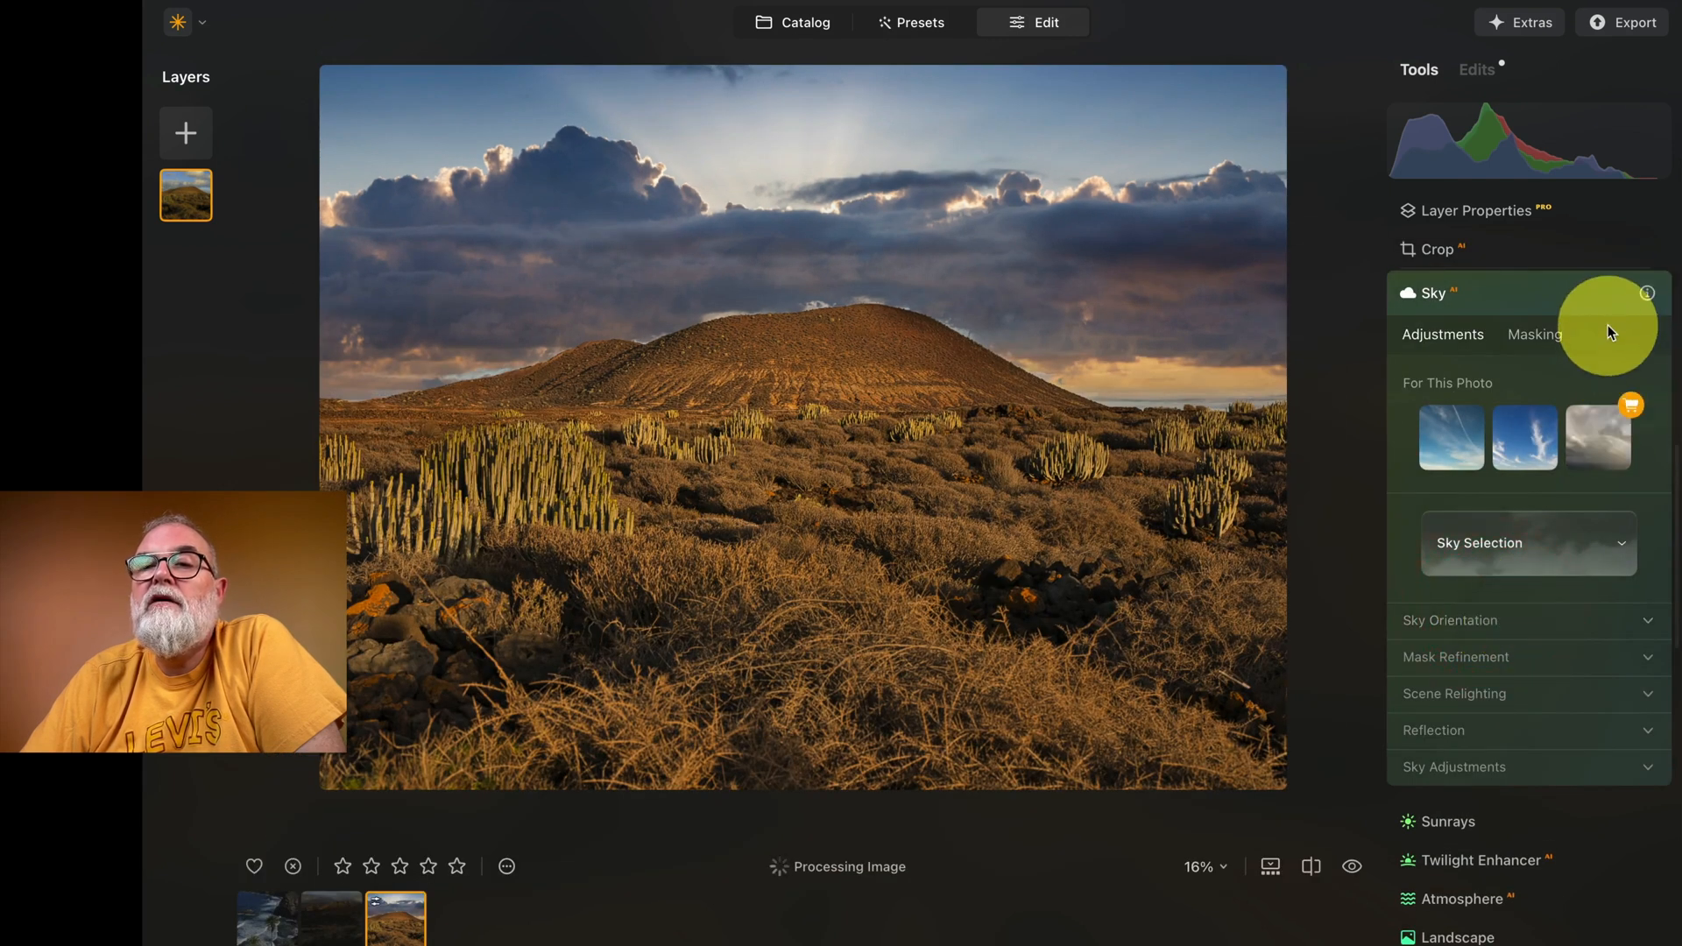
click(1483, 72)
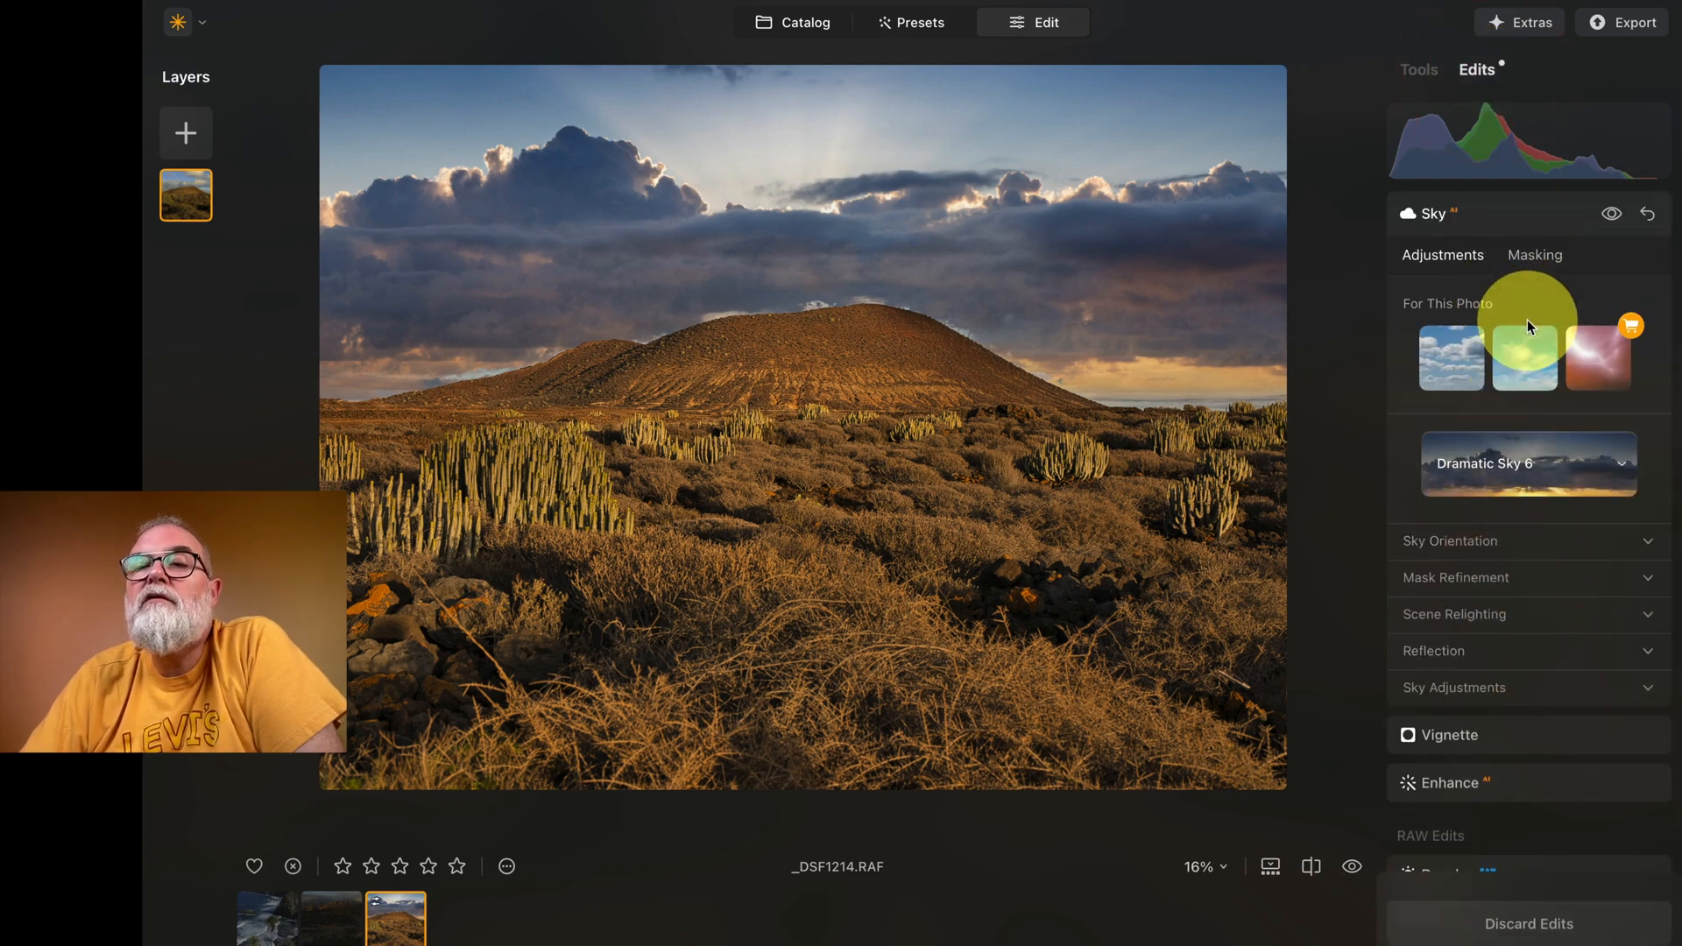
click(1650, 215)
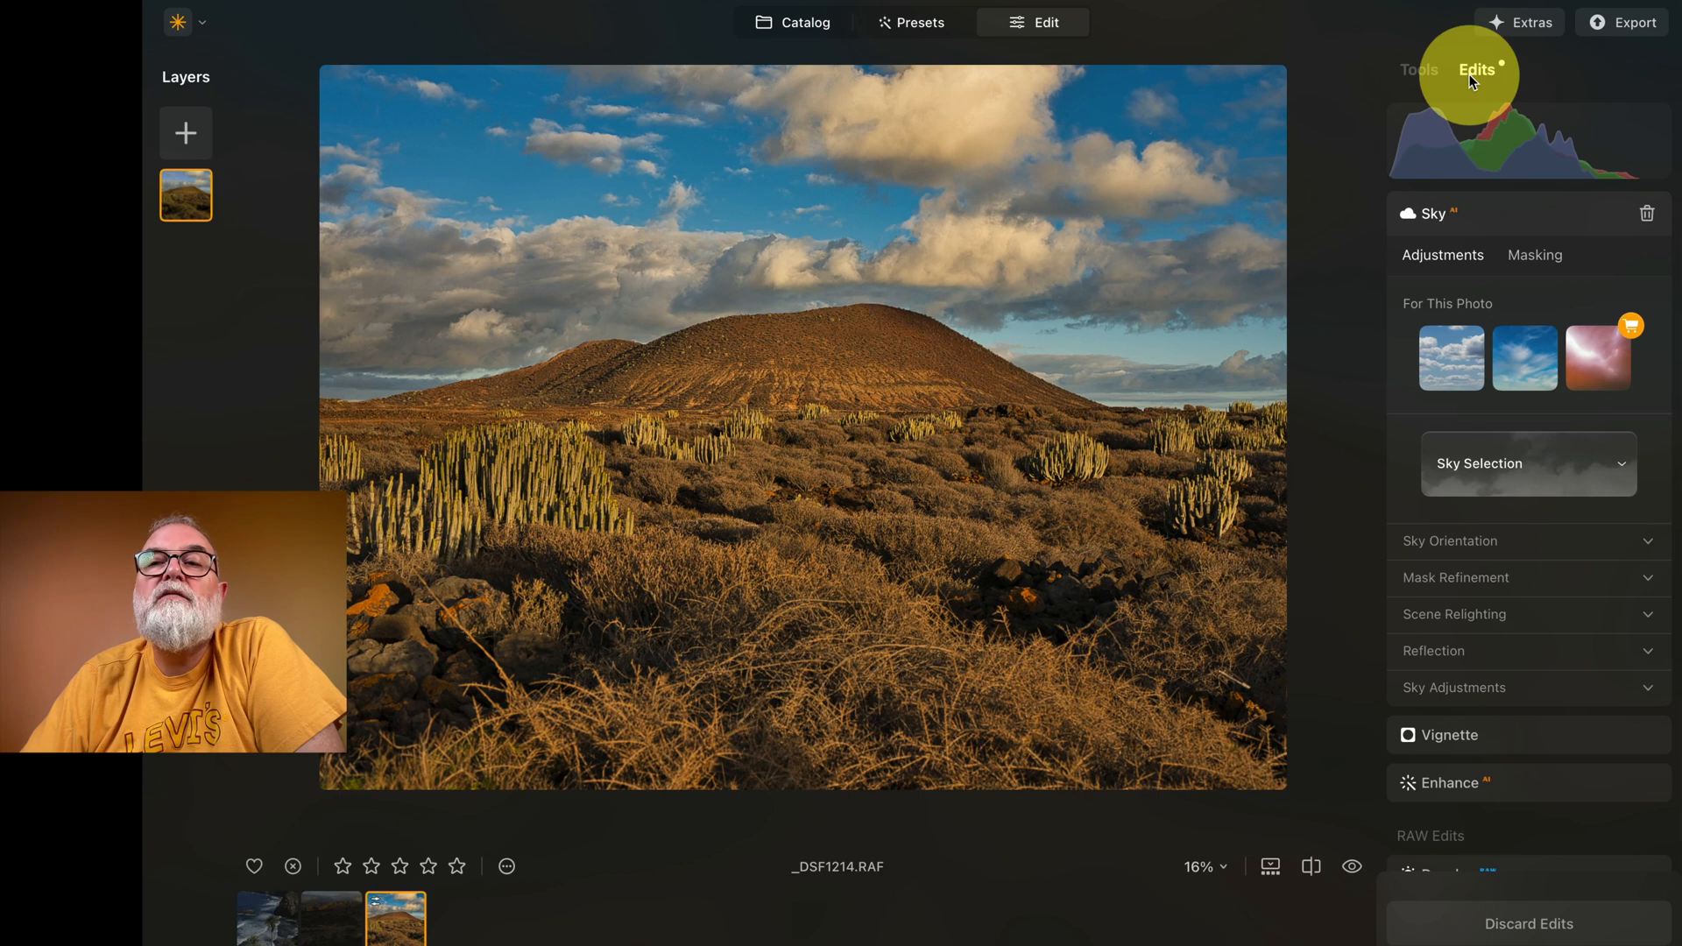
click(1420, 70)
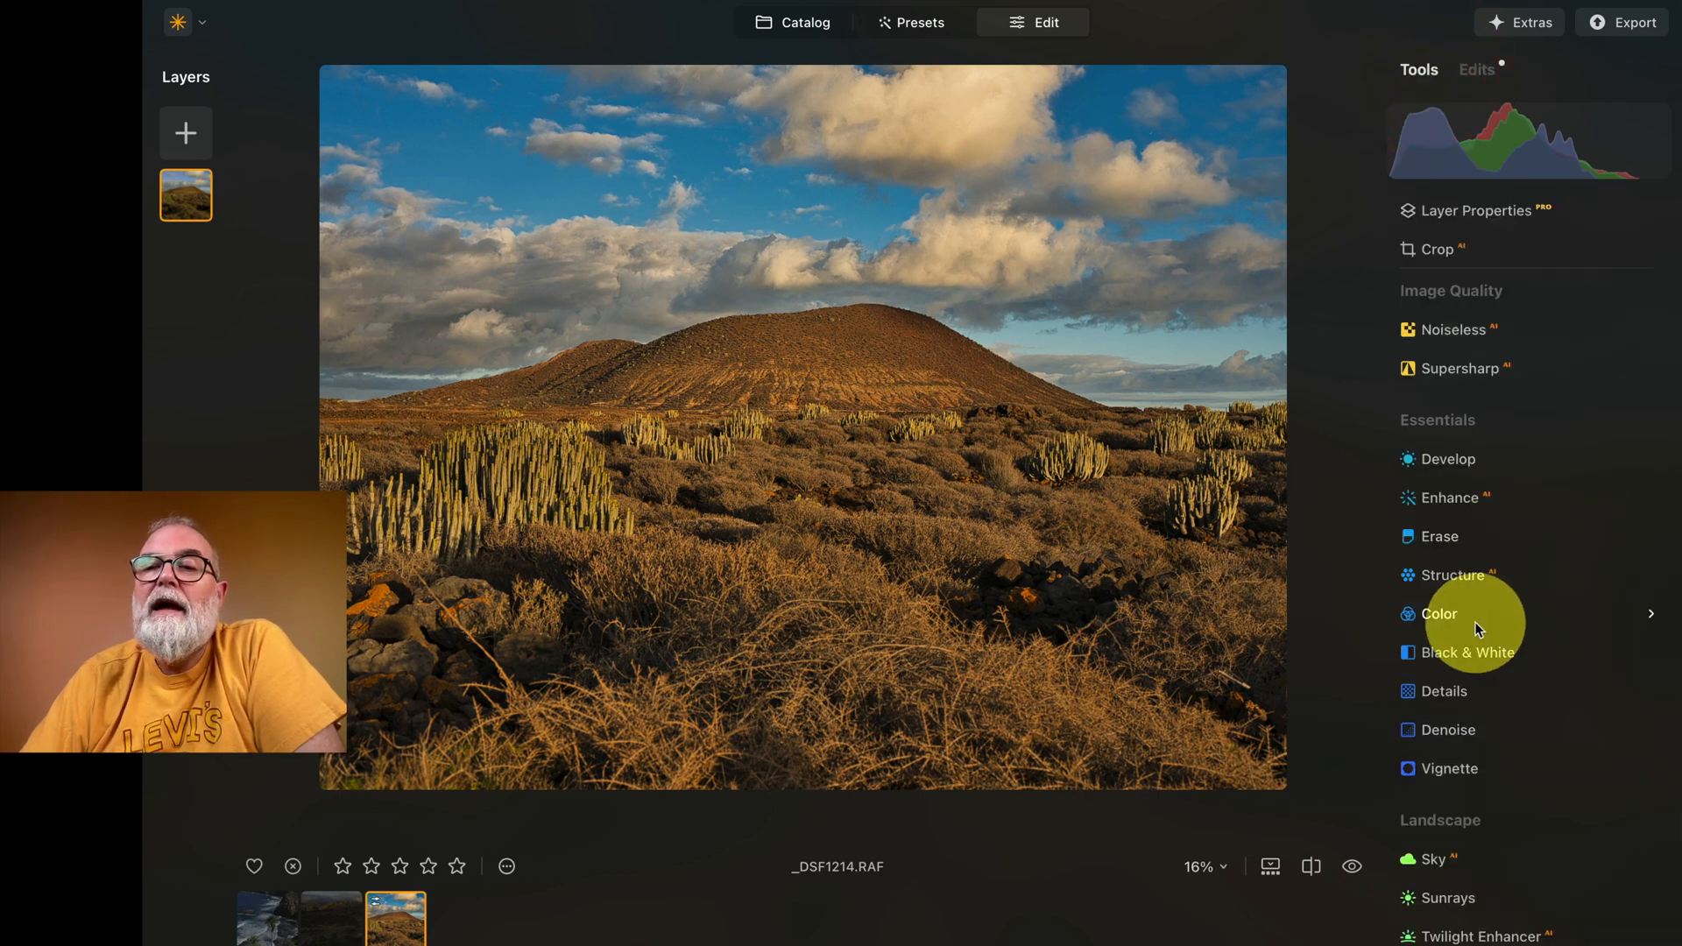
scroll(1489, 444, down, 2)
scroll(1490, 447, down, 3)
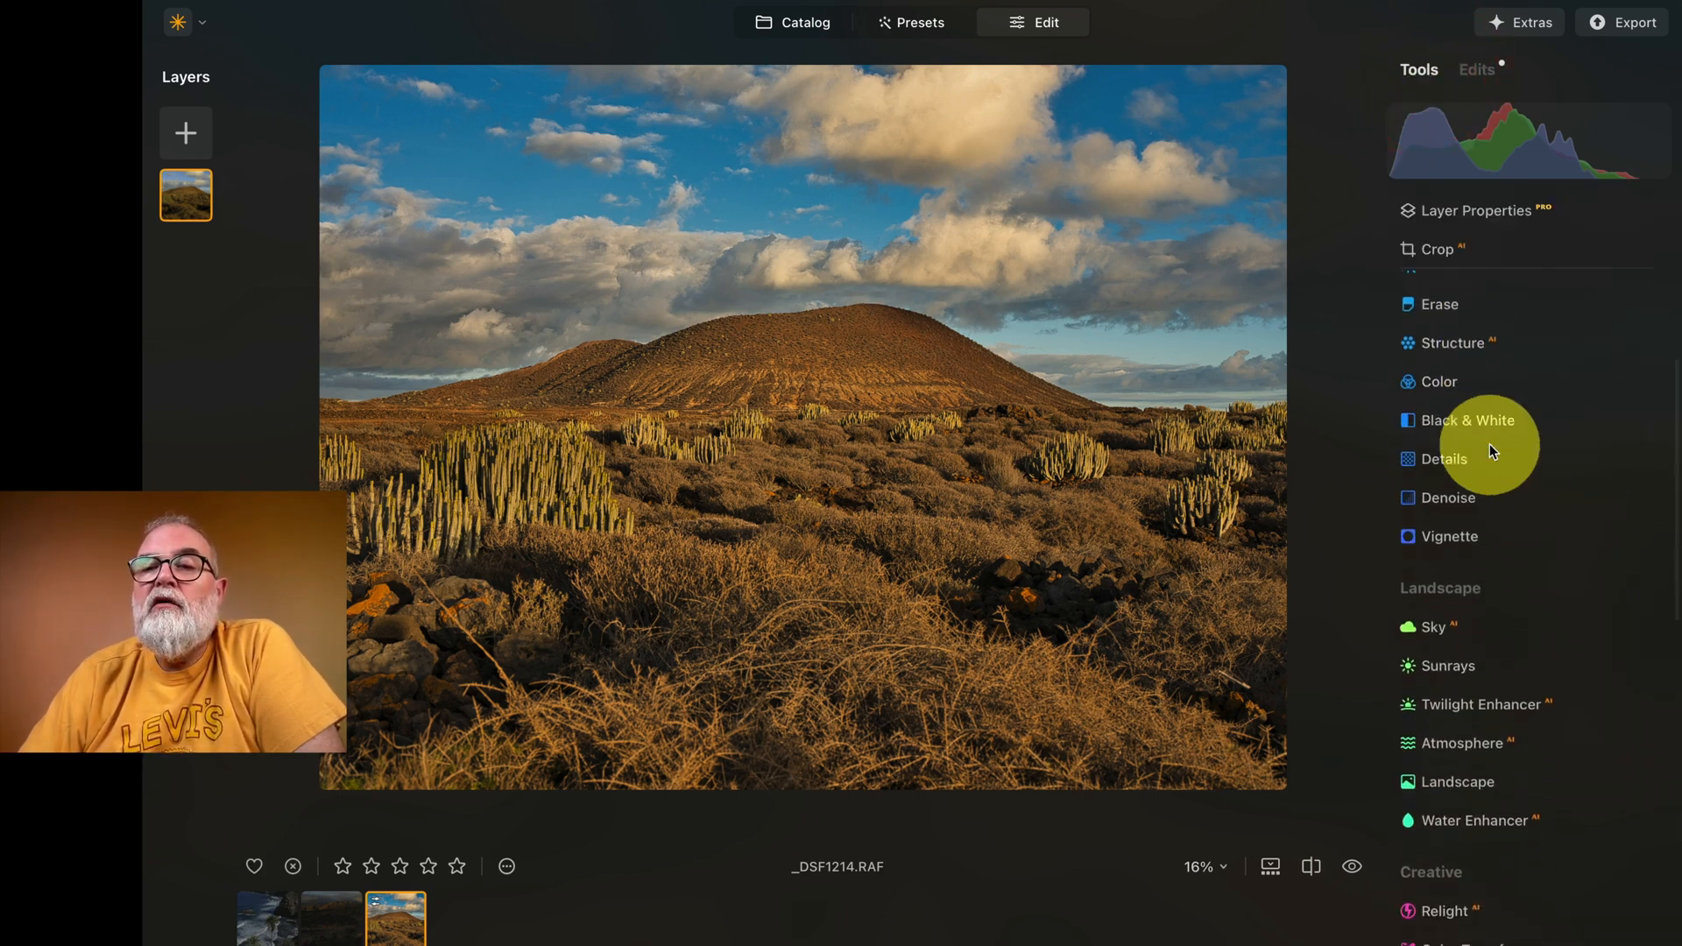
scroll(1446, 435, down, 4)
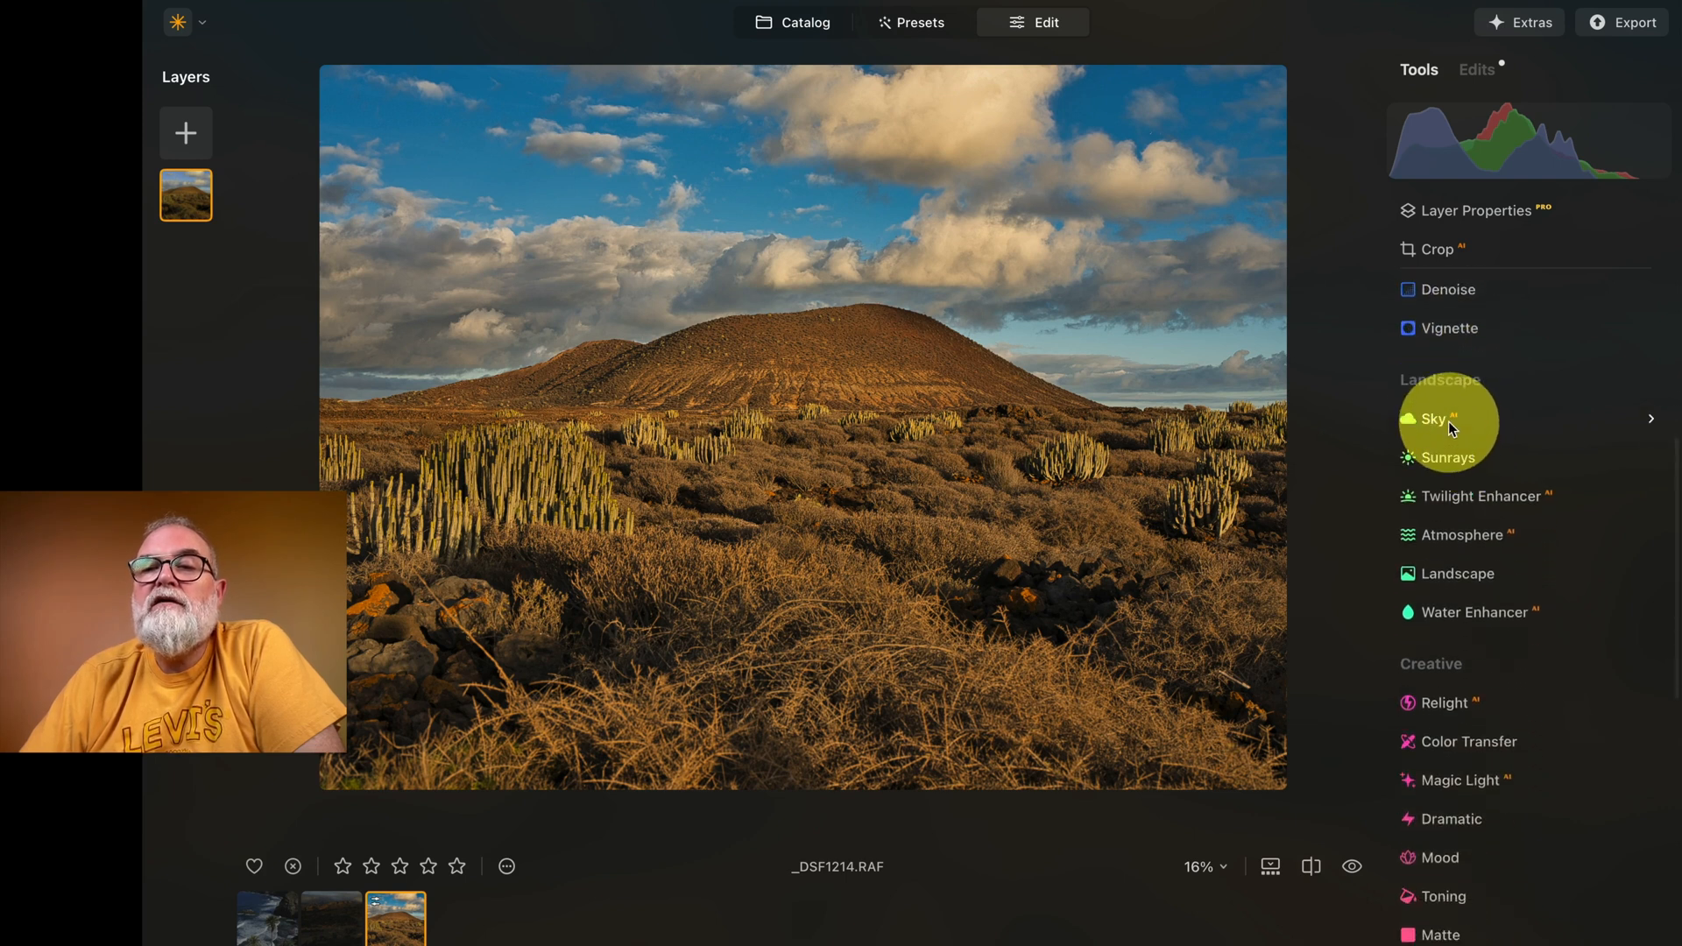
click(1448, 428)
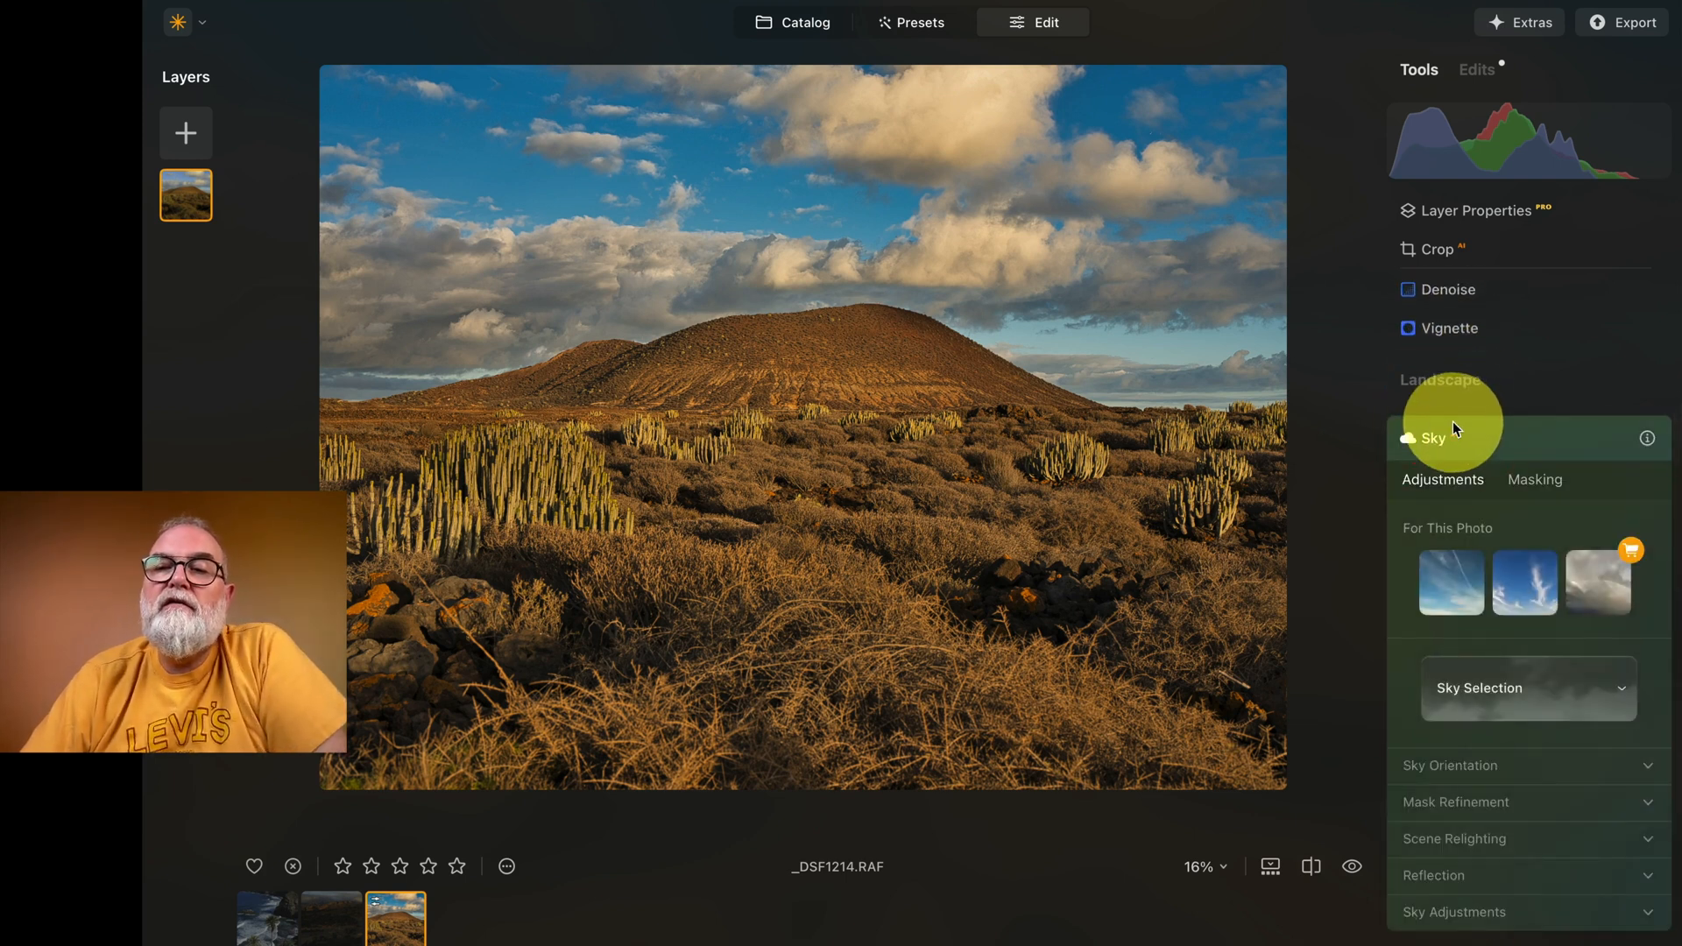
click(1497, 443)
click(1447, 461)
click(1477, 481)
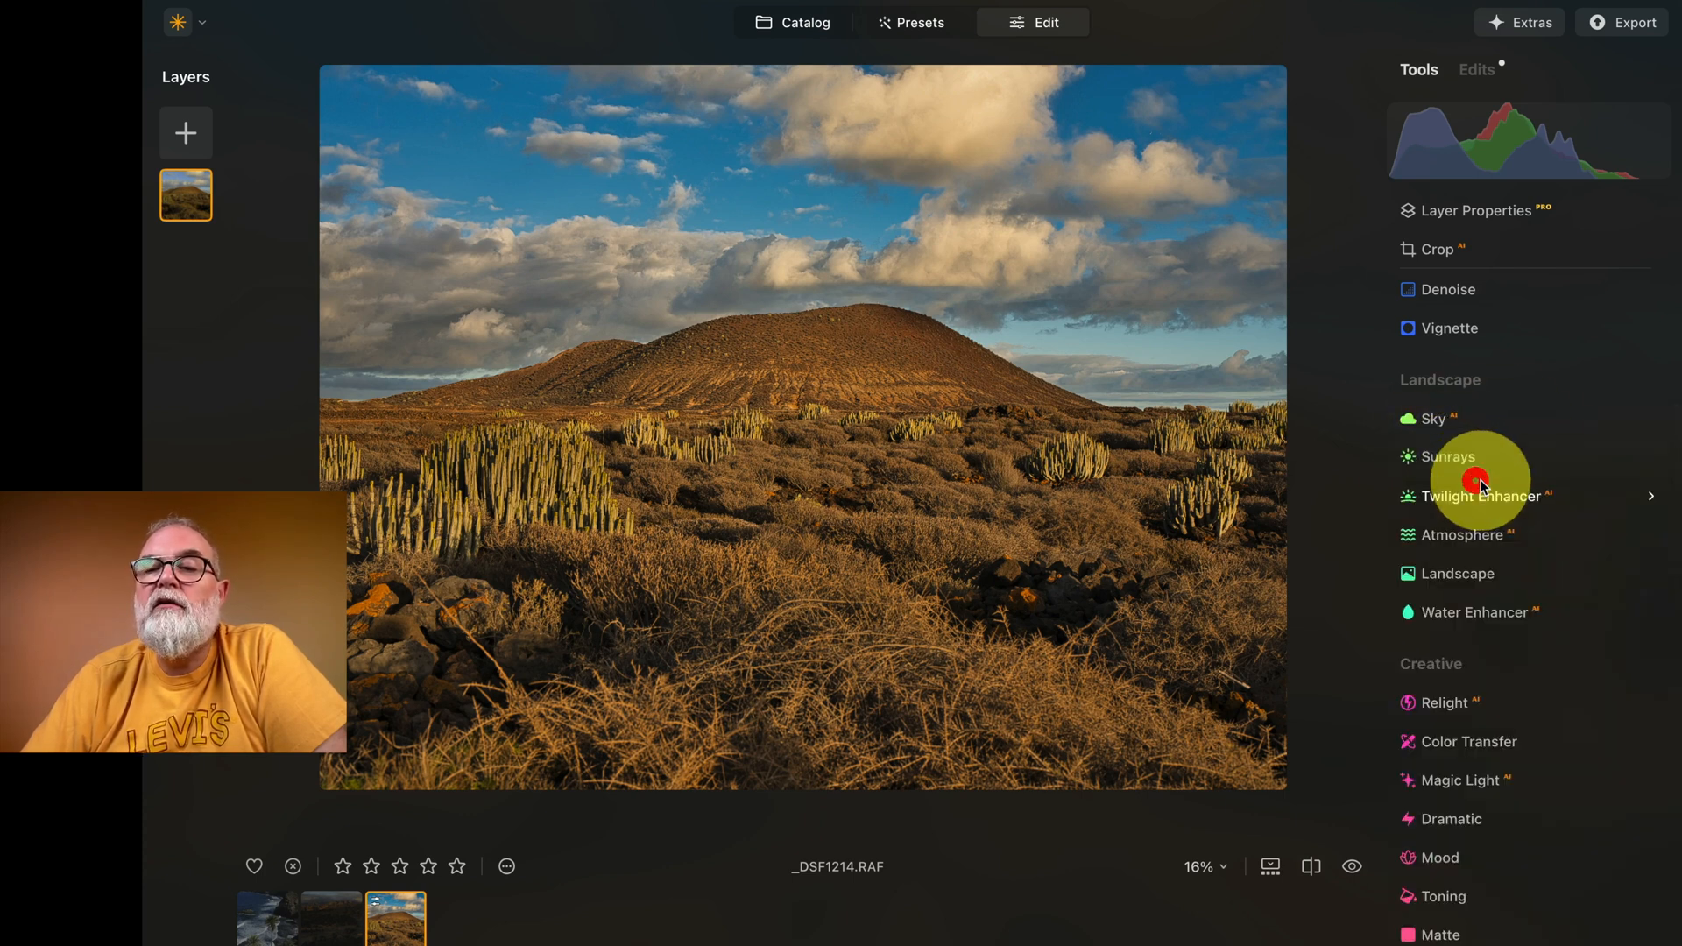
Step: Apply Twilight Enhancer AI to the whole photo with the Golden preset and Amount at 19
click(1521, 502)
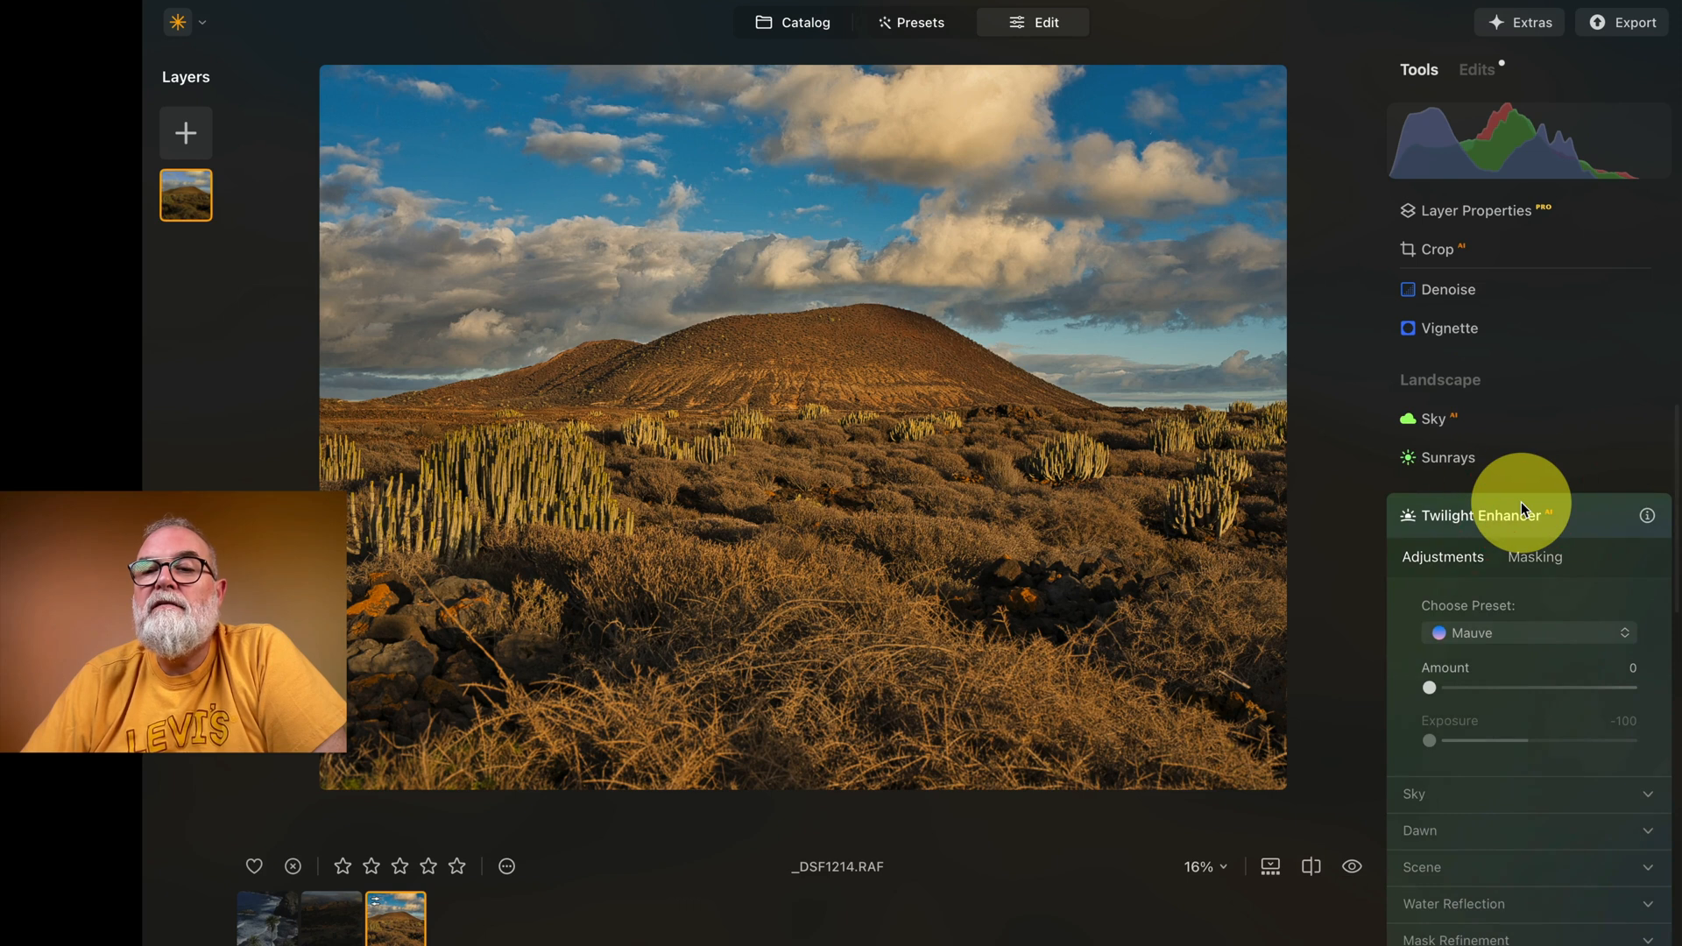
click(1480, 637)
click(1485, 676)
drag(1569, 690, 1468, 691)
click(1466, 689)
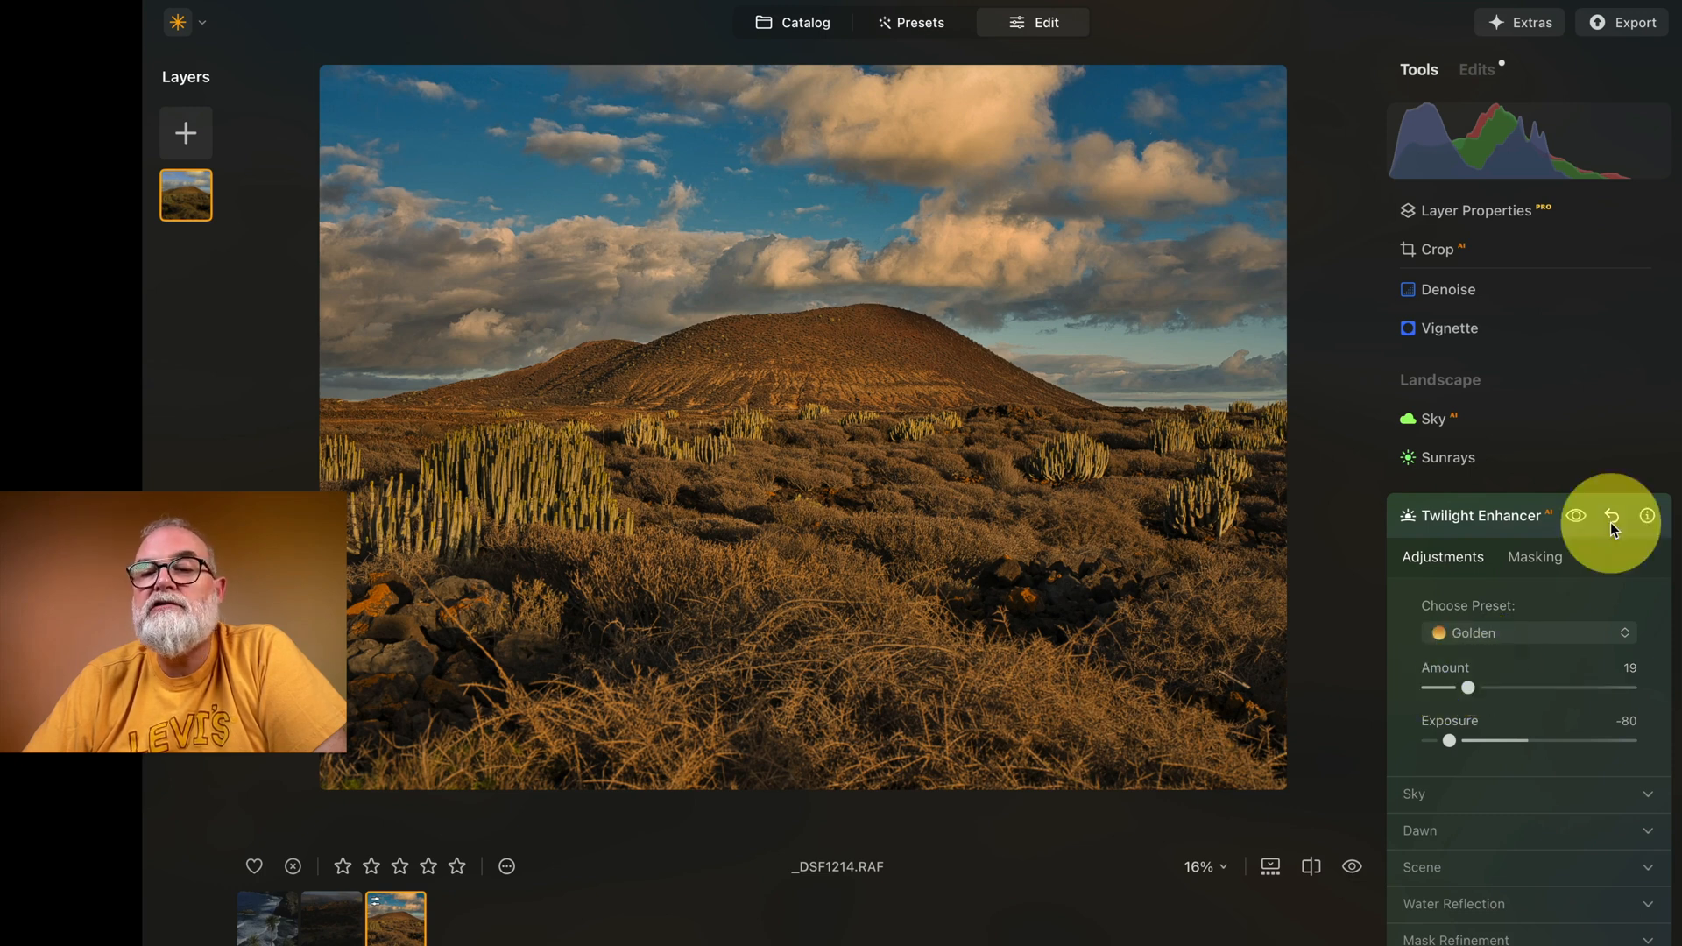
click(1536, 559)
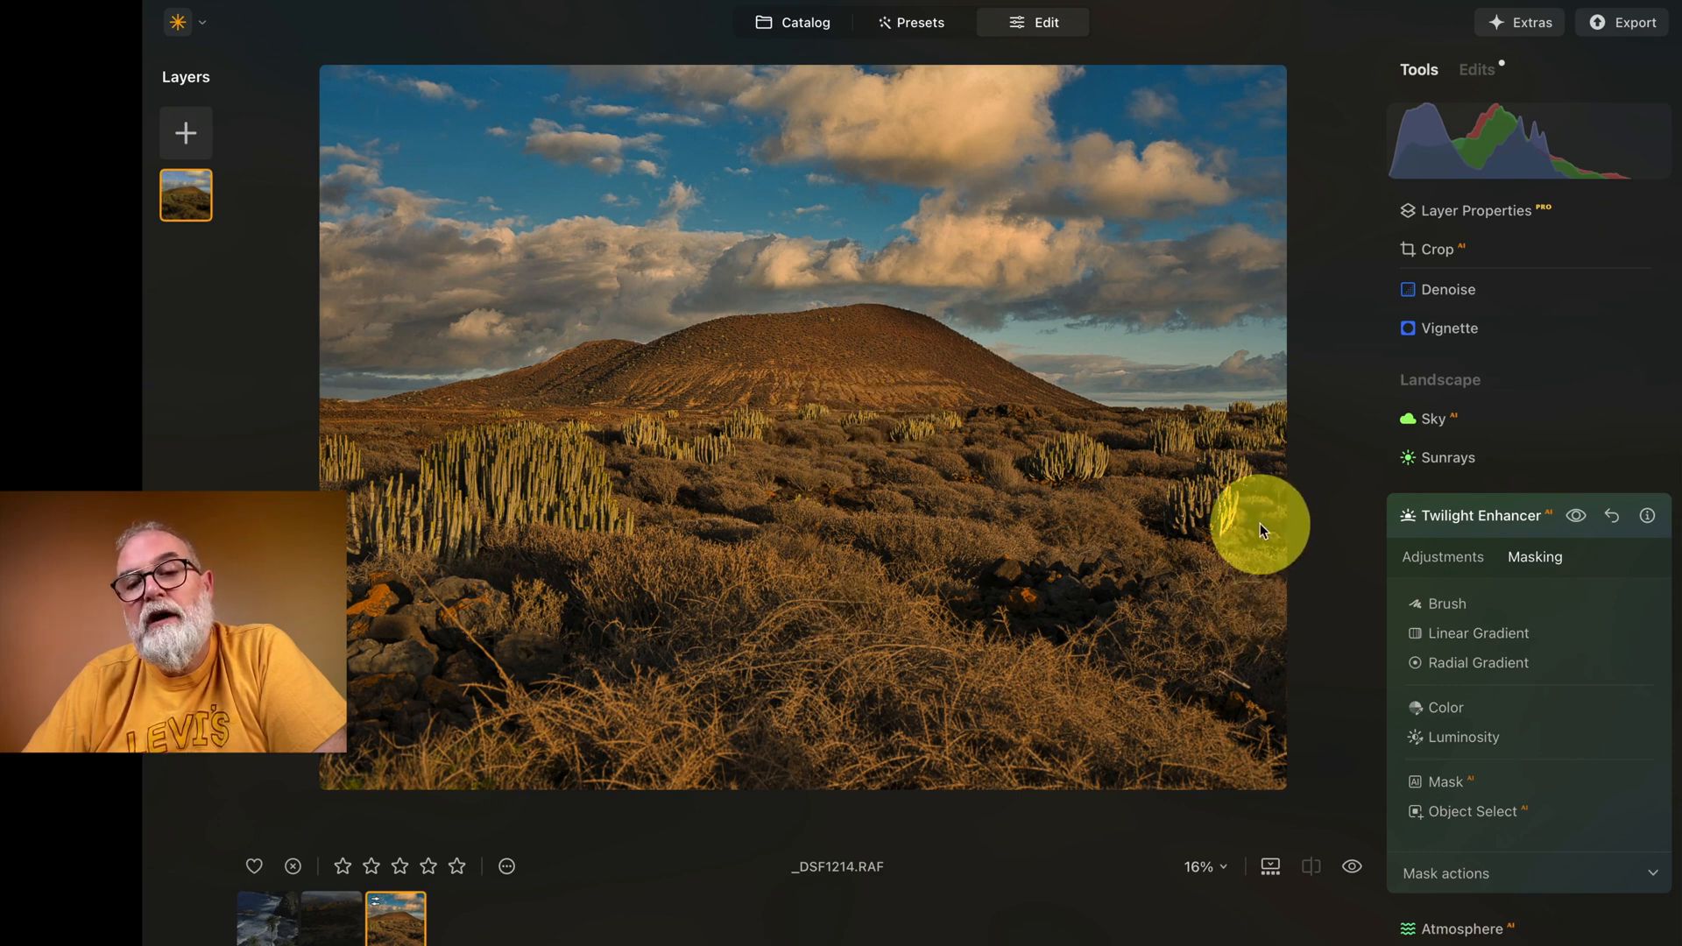
click(1441, 558)
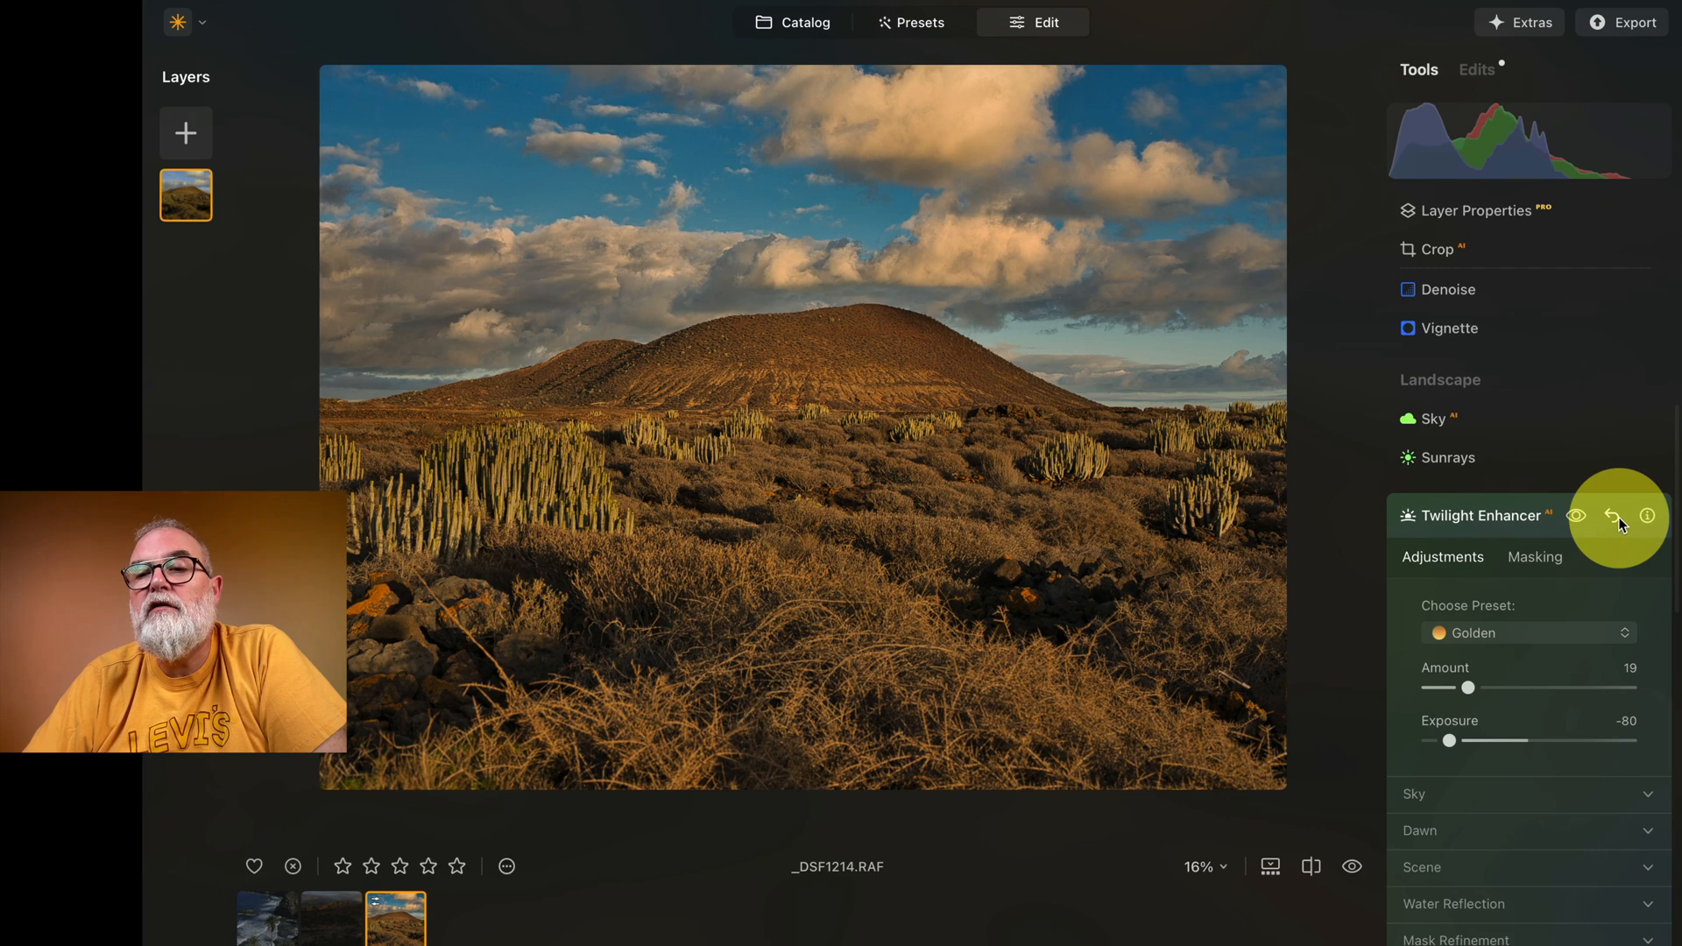
click(1527, 508)
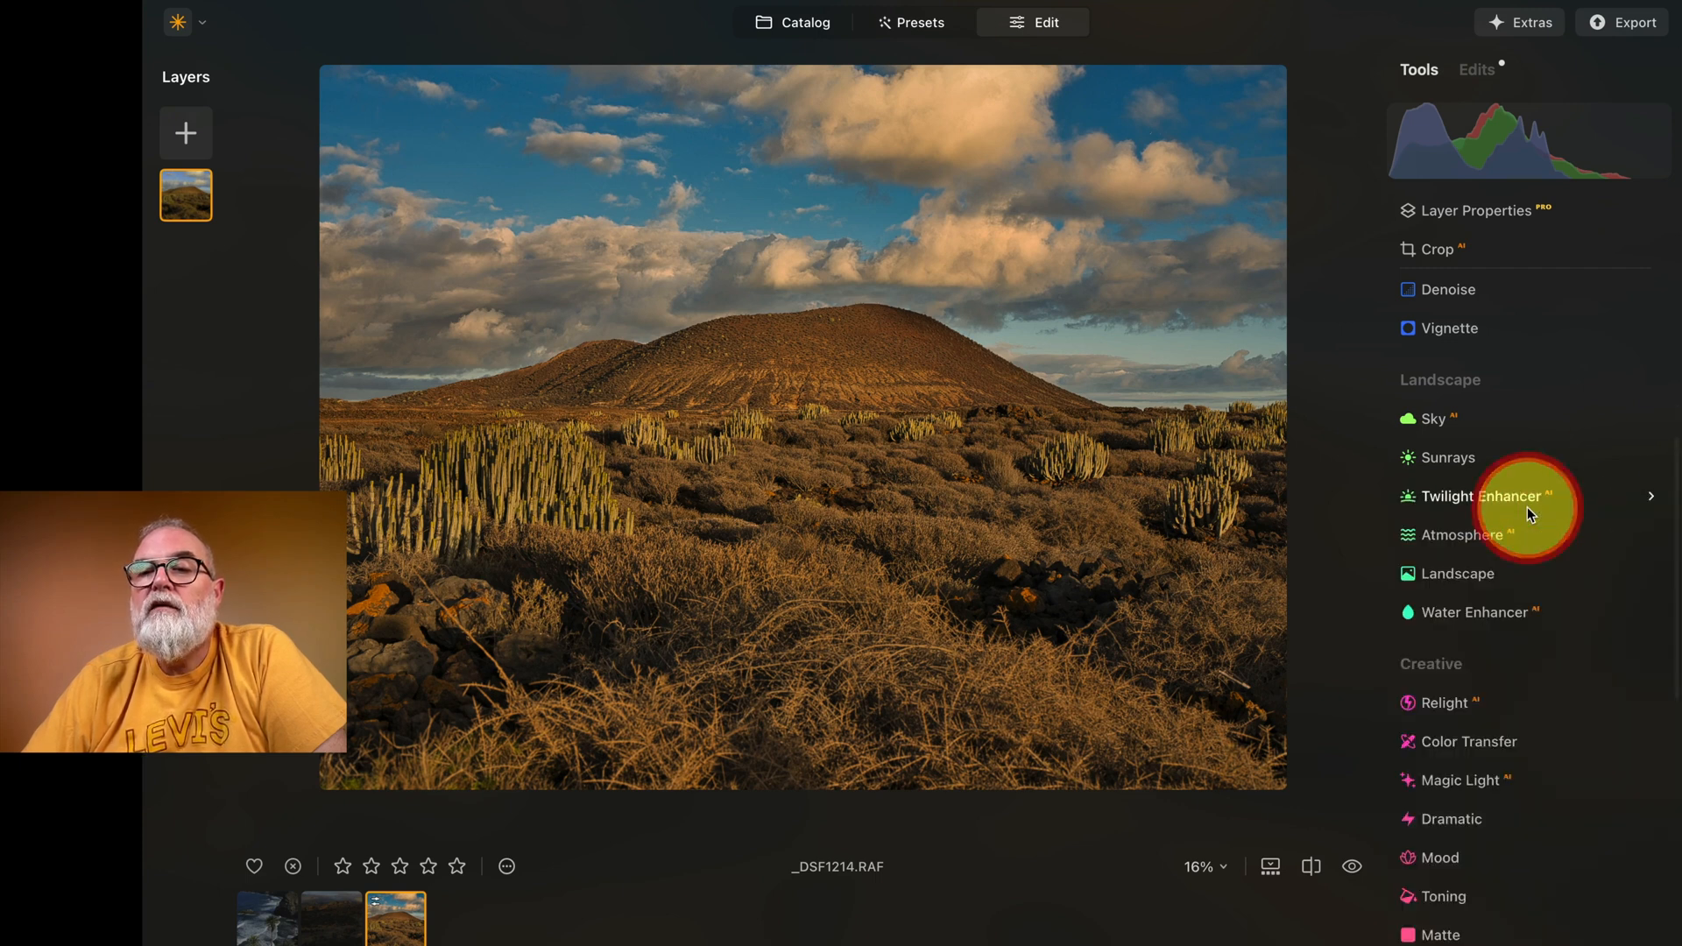
Step: Set Golden Hour to 18 in the Landscape tool, and try Foliage Enhancer before resetting it to 0
click(1460, 459)
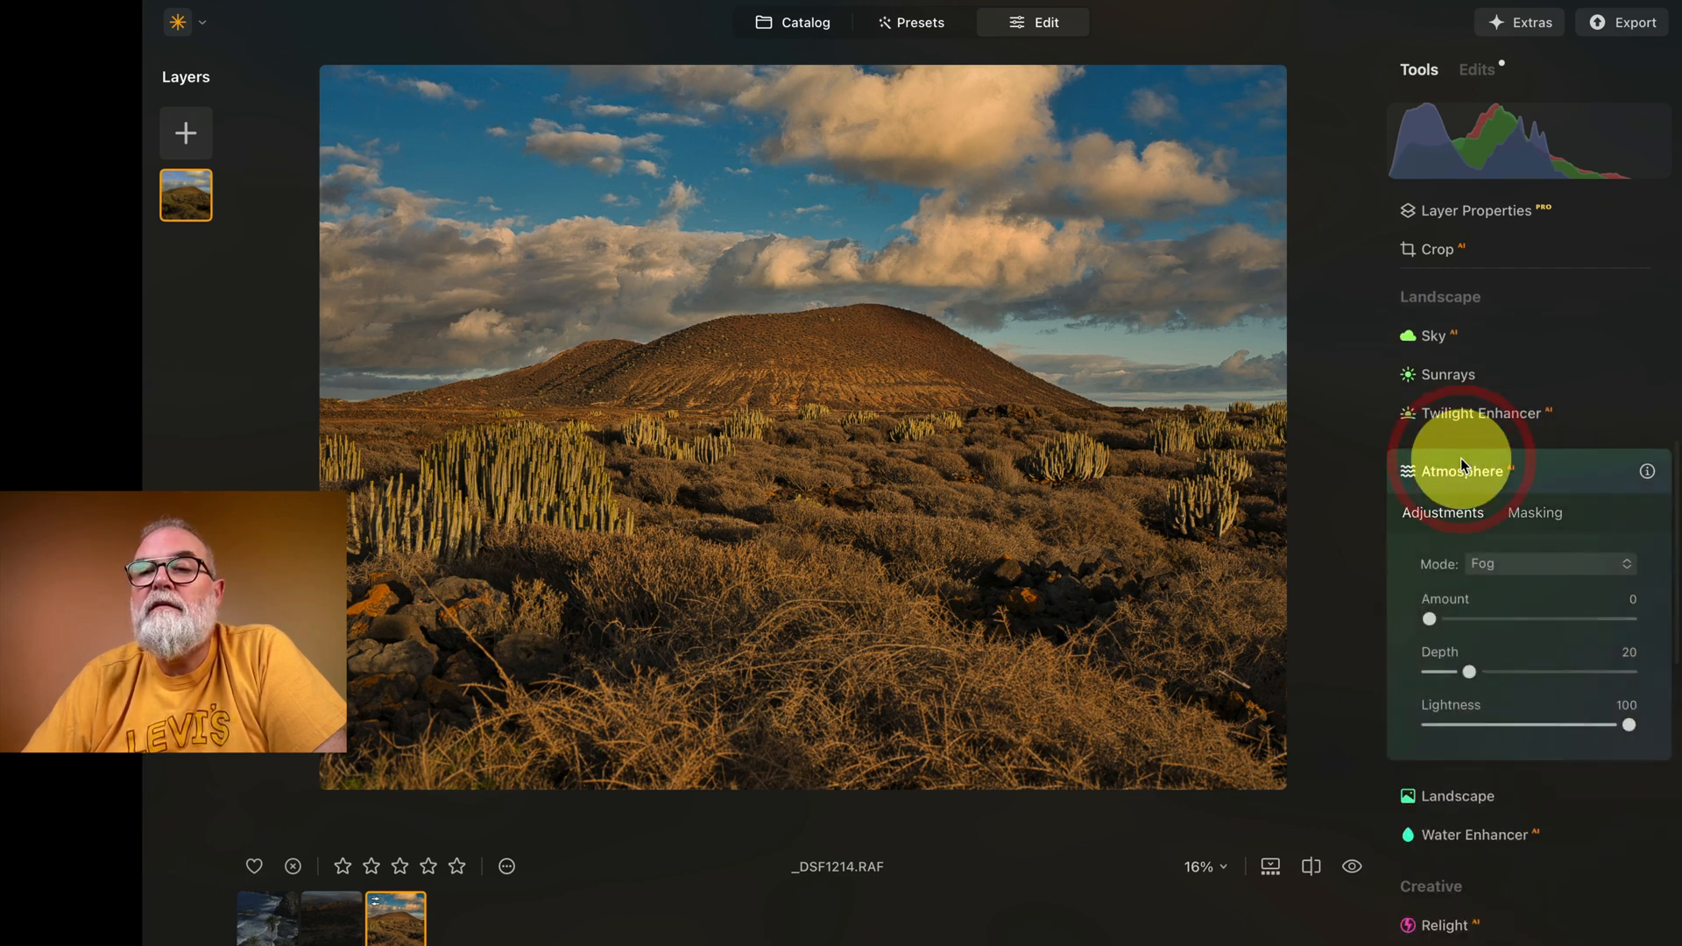
click(1490, 464)
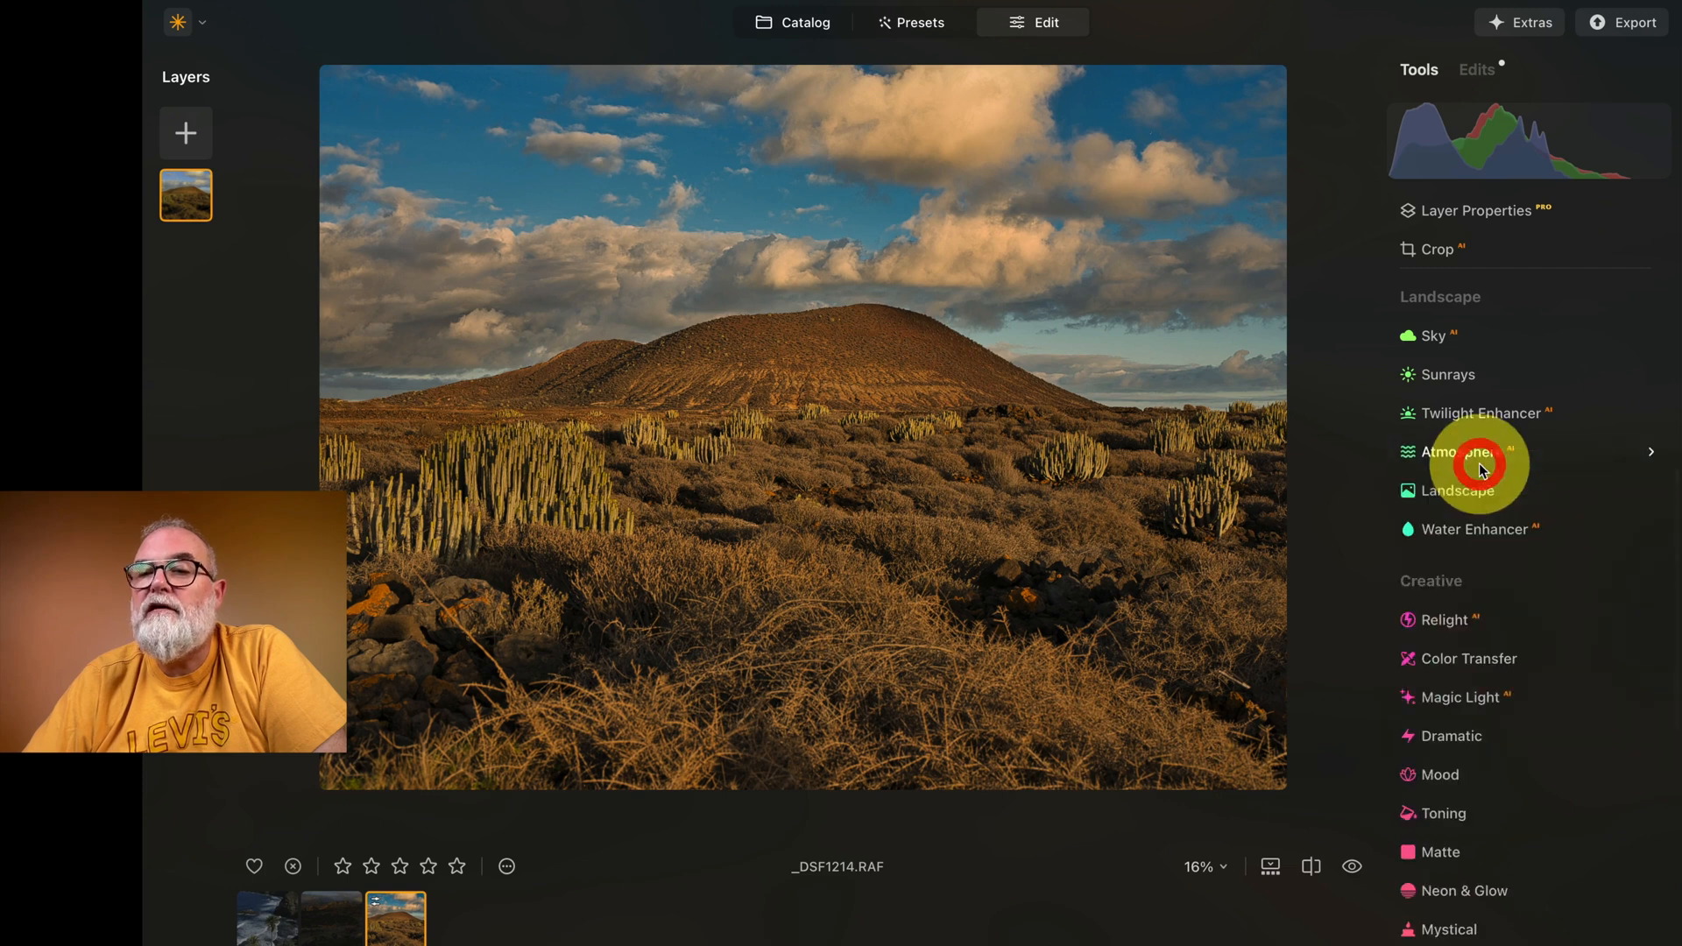
click(1460, 491)
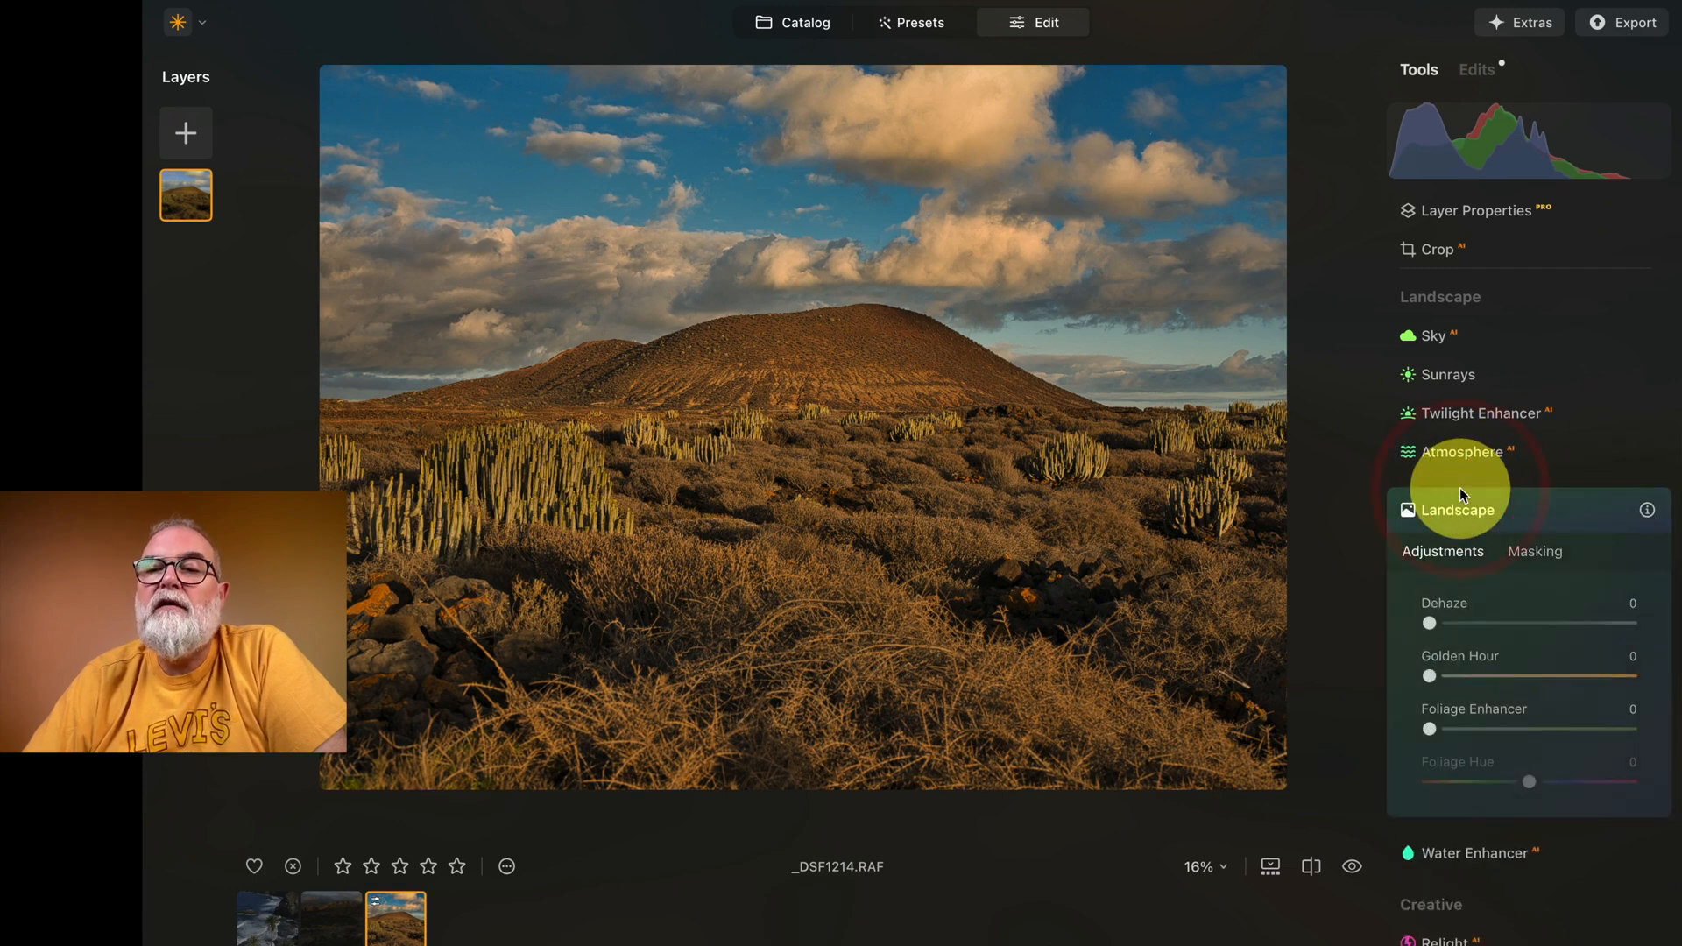
drag(1434, 678, 1471, 687)
drag(1432, 726, 1549, 722)
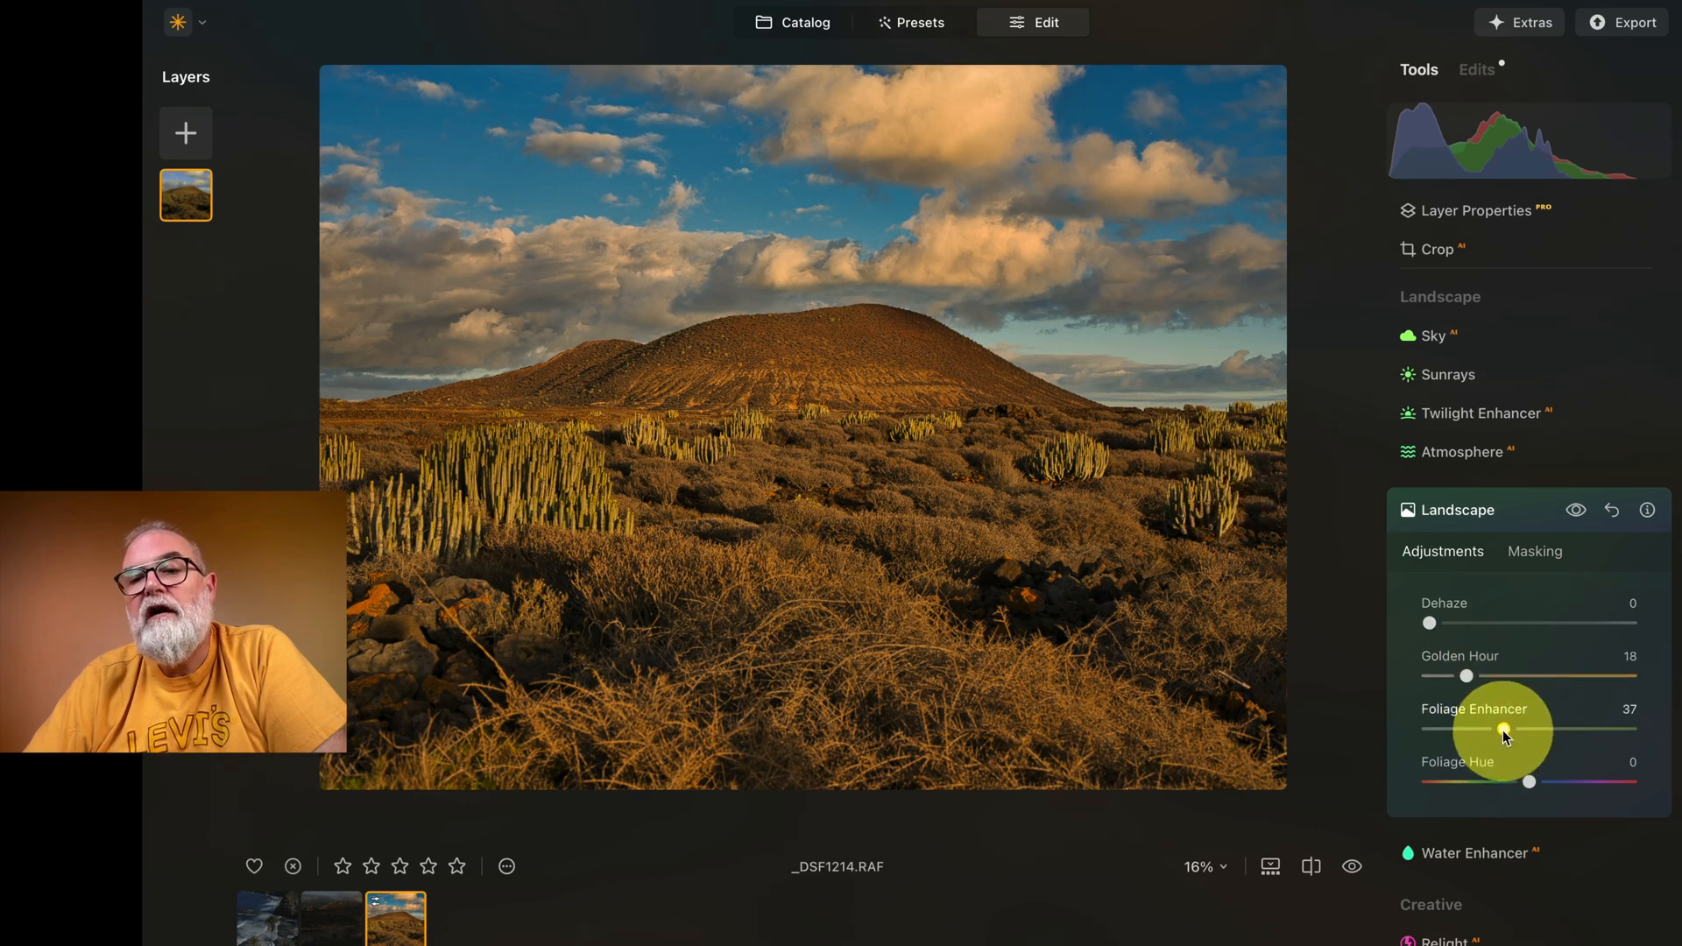
drag(1504, 735, 1401, 724)
Step: Try Relight AI with Brightness Near and Brightness Far at 100 and Depth at 66
scroll(1538, 658, down, 2)
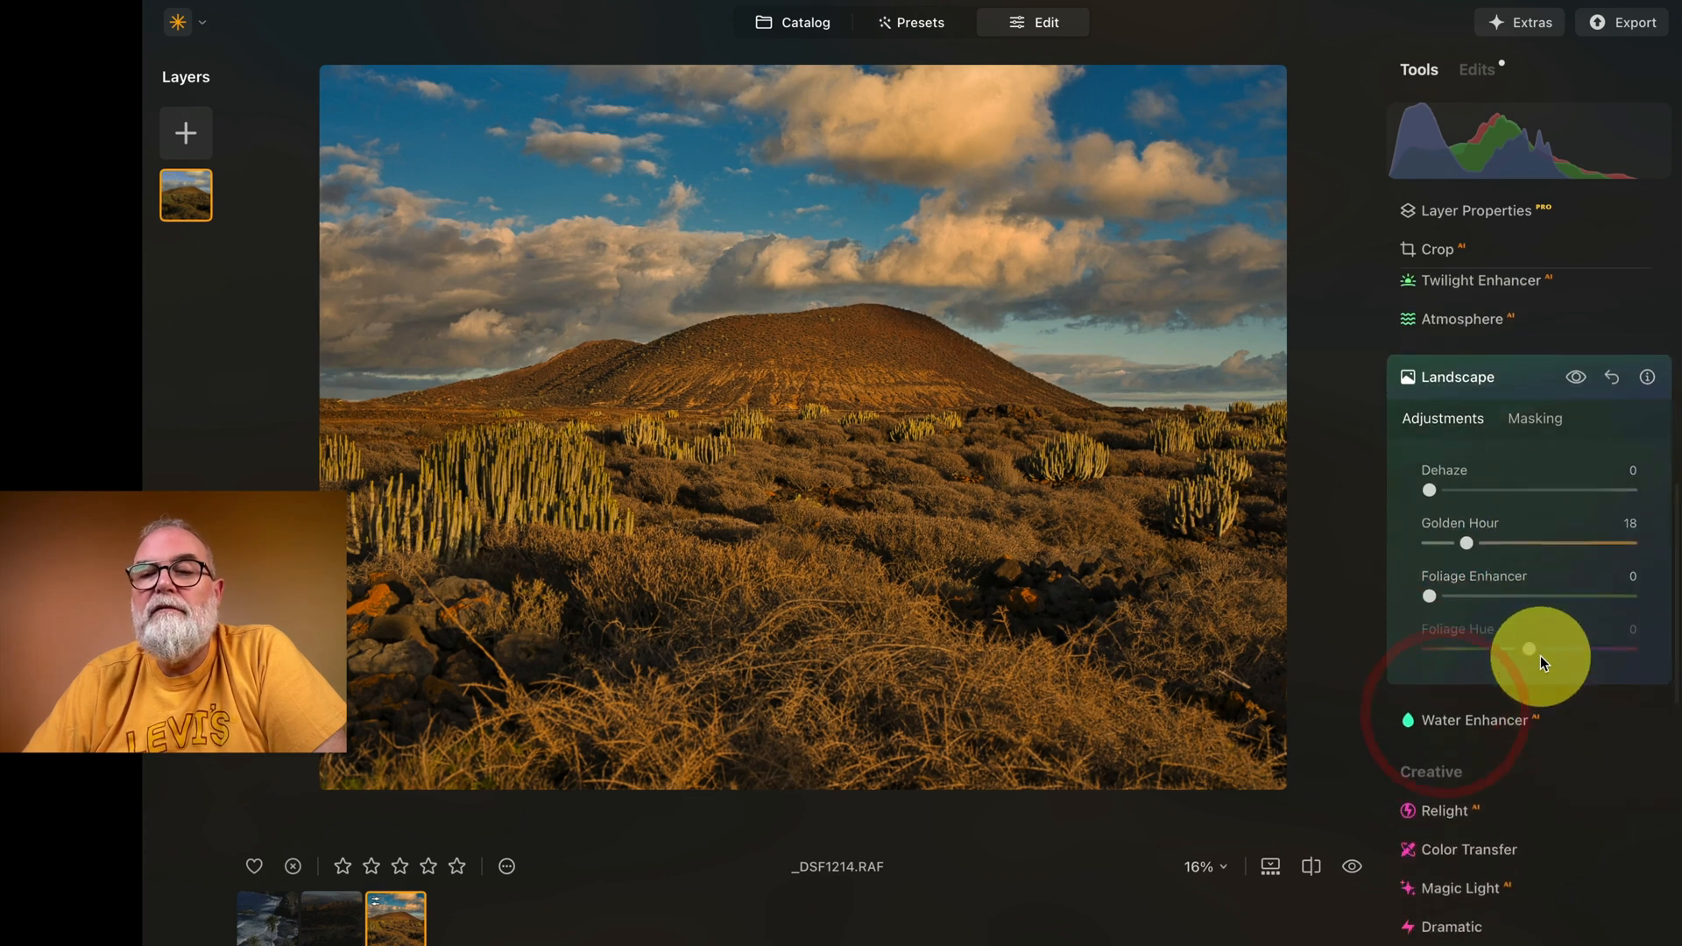
scroll(1543, 644, down, 3)
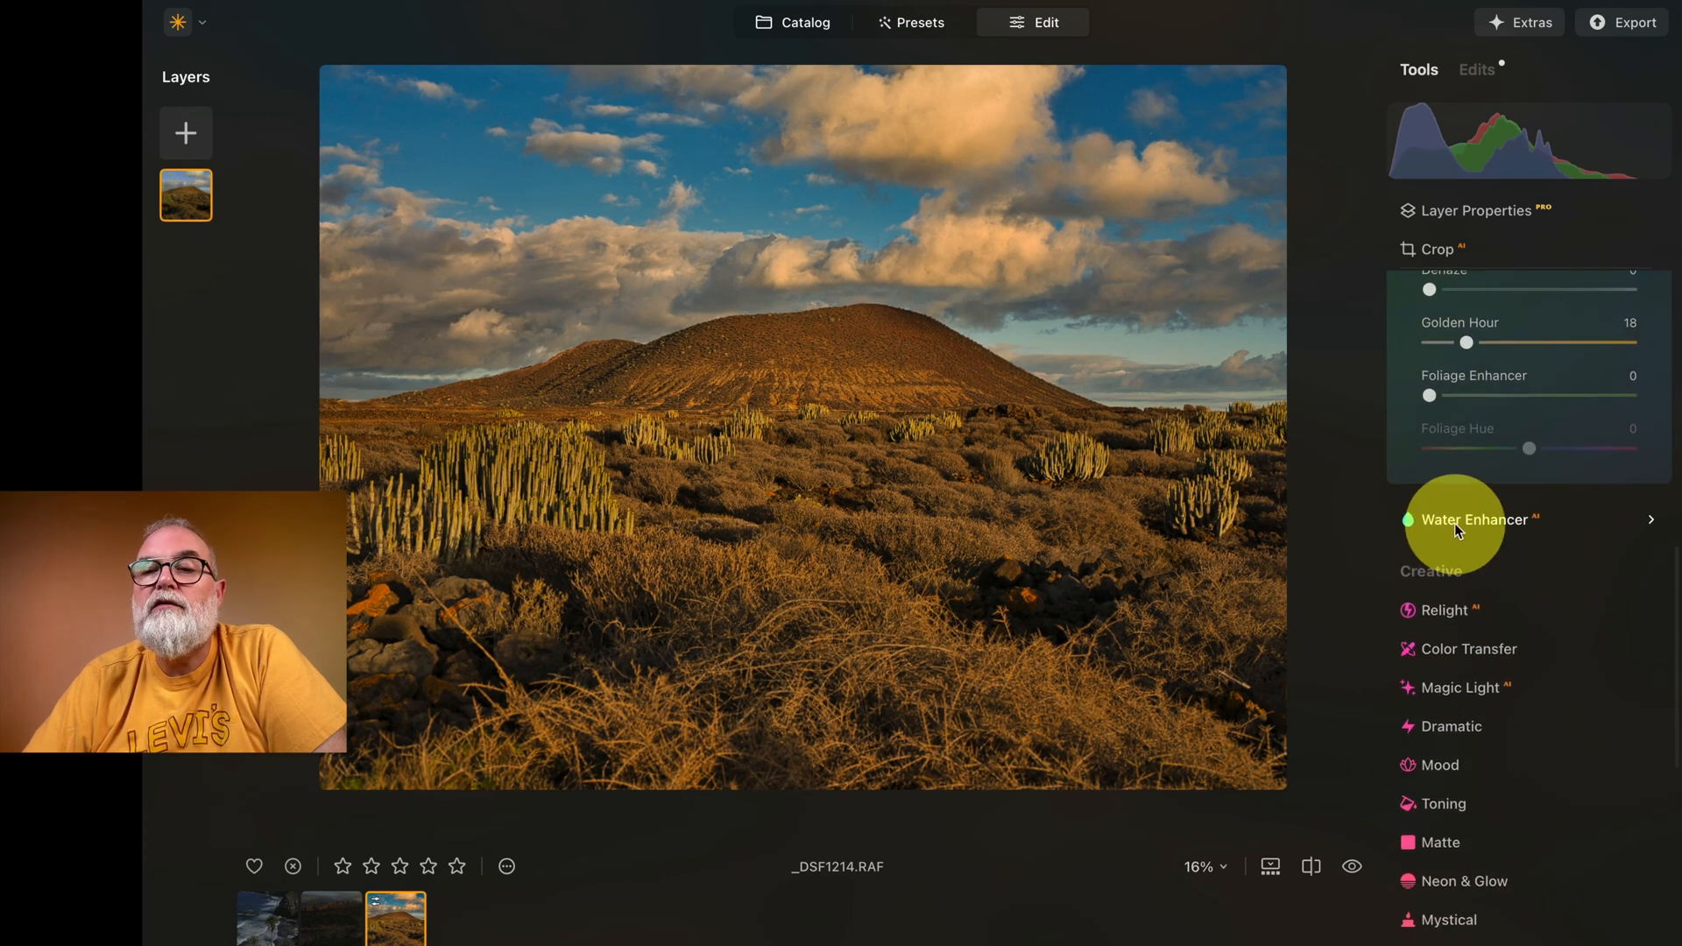
scroll(1455, 526, down, 1)
scroll(1454, 526, down, 1)
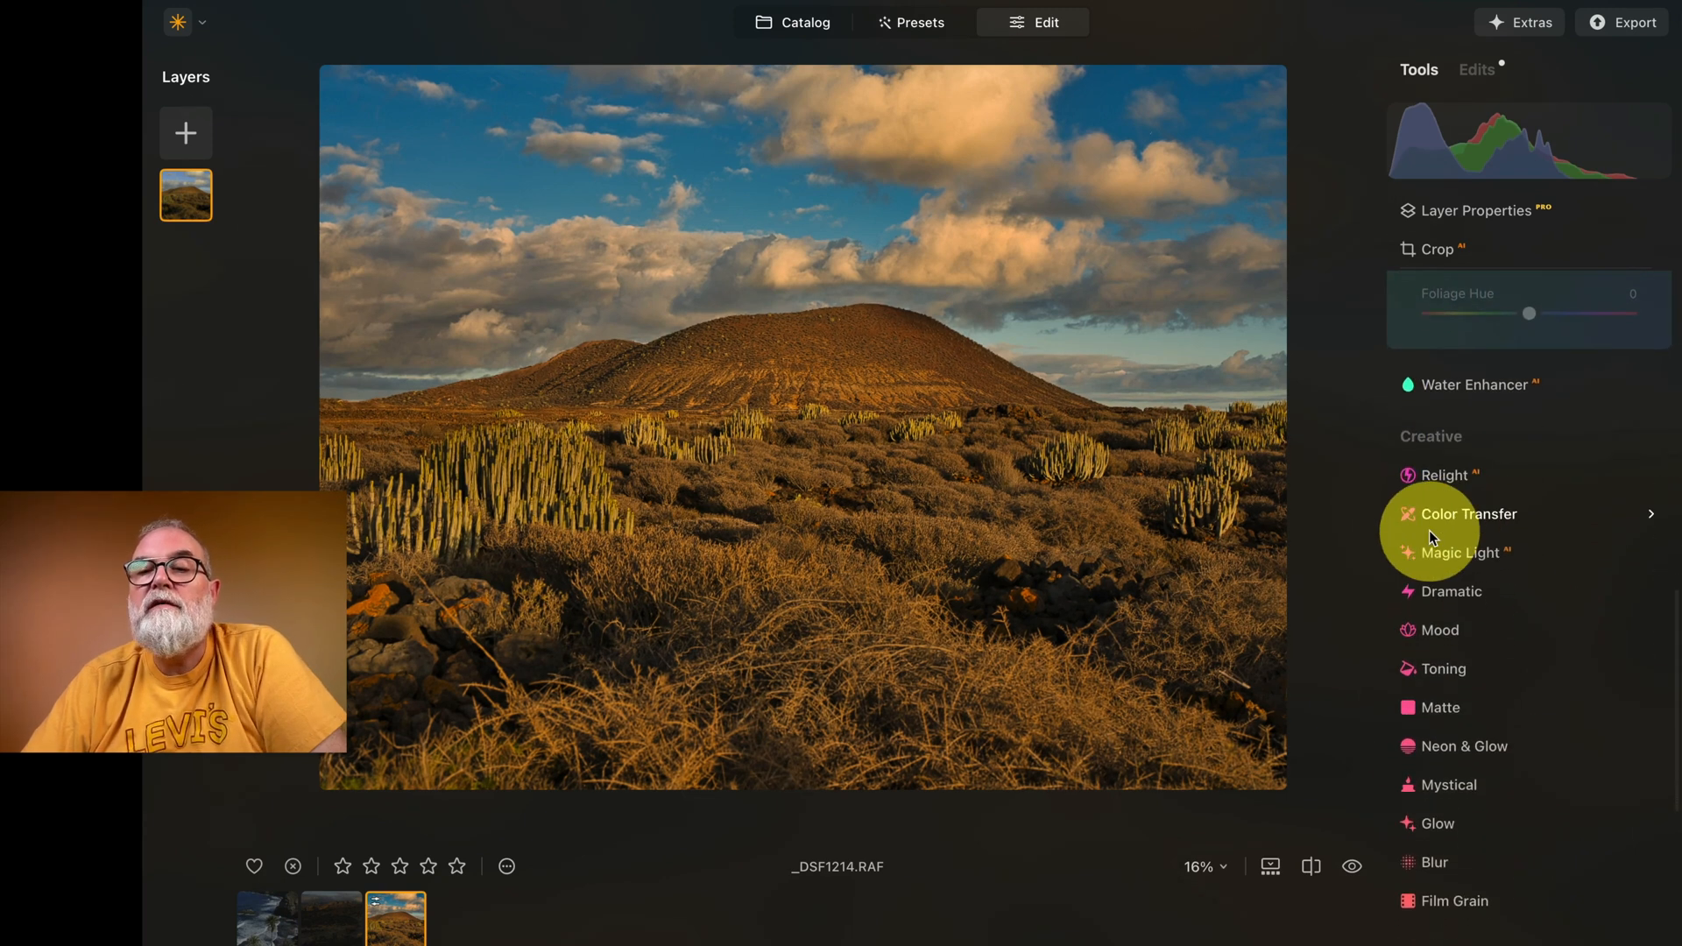
click(1455, 475)
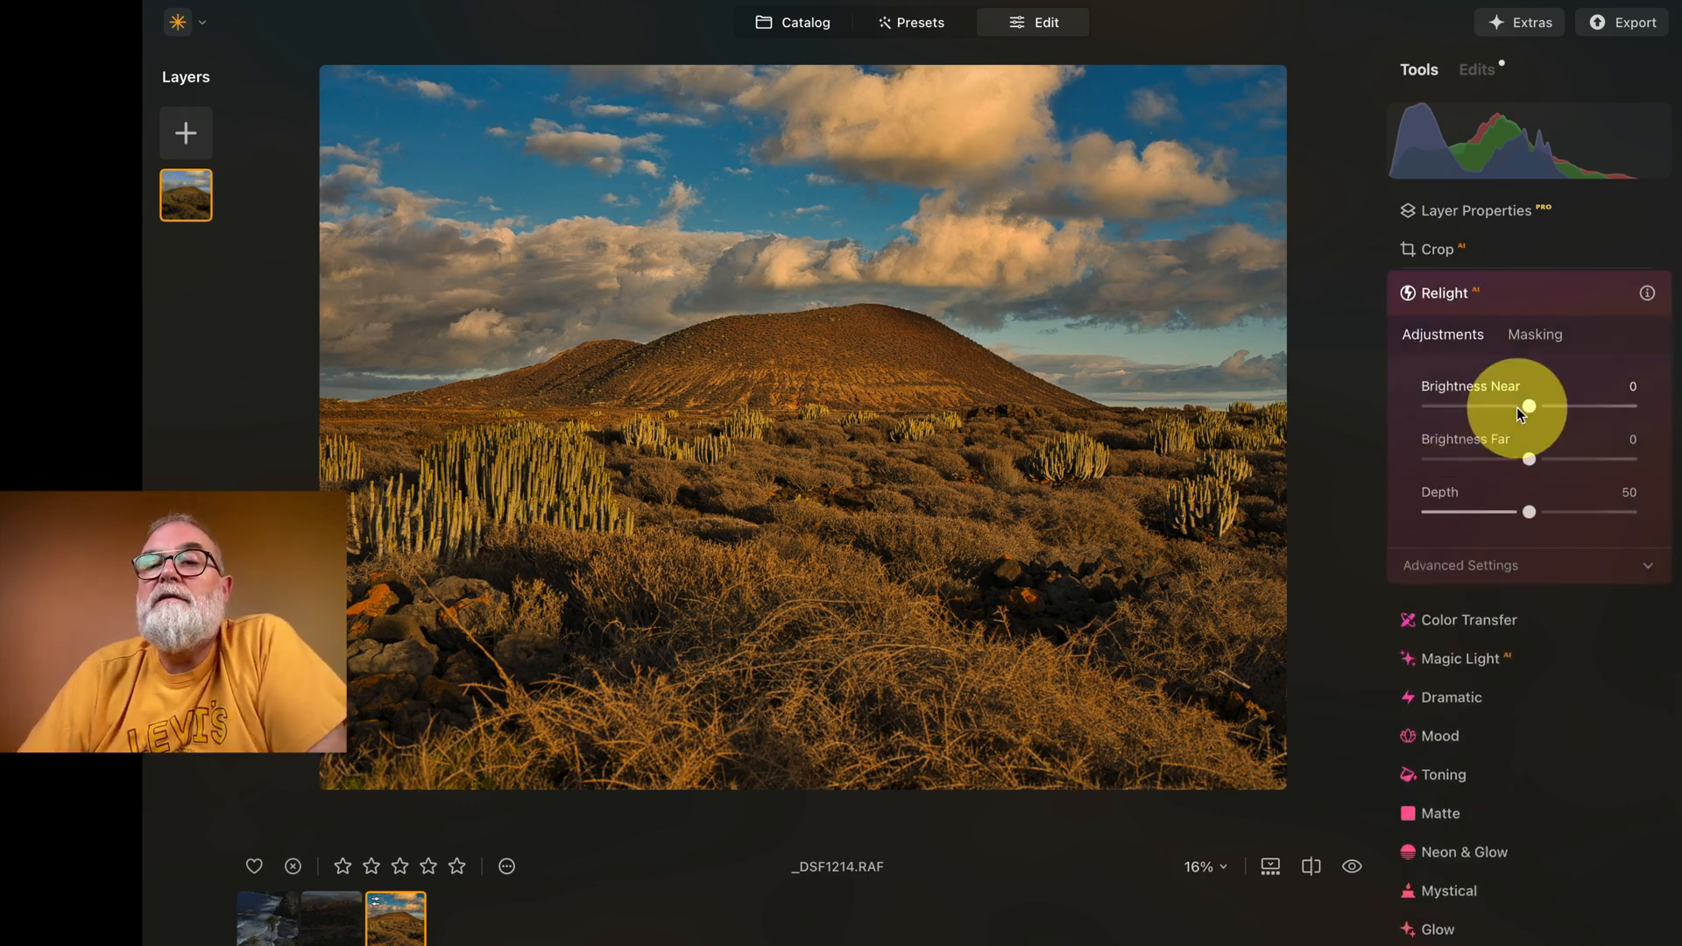
drag(1532, 408, 1651, 417)
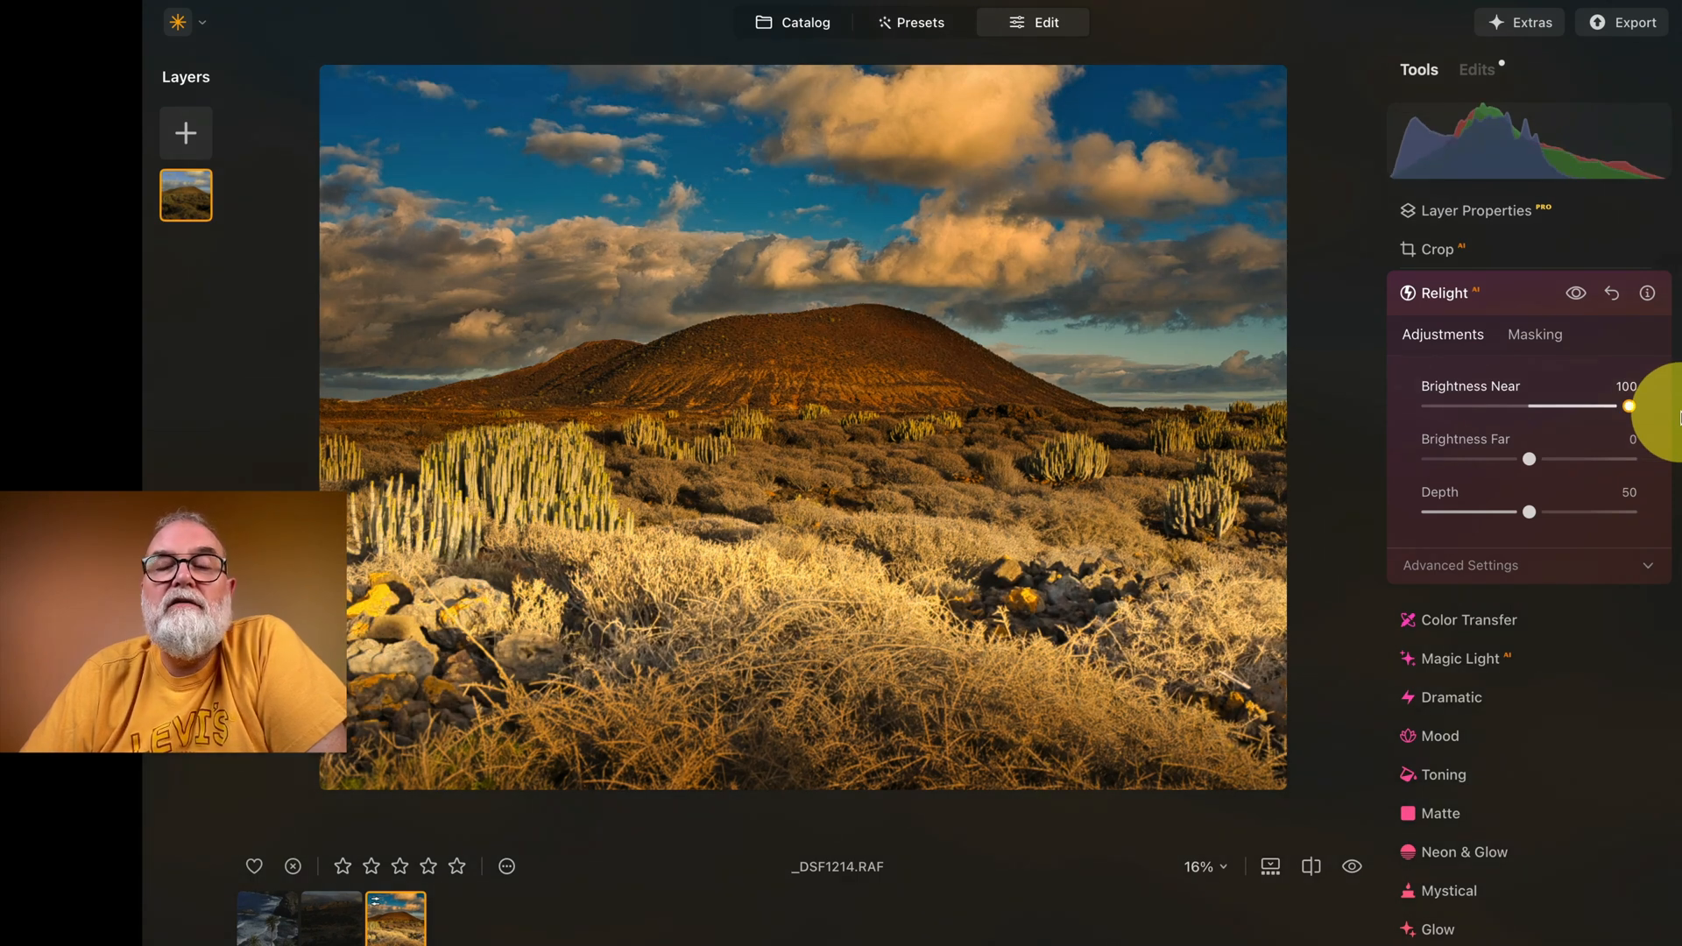
drag(1681, 413, 1681, 412)
drag(1529, 461, 1674, 455)
drag(1529, 512, 1562, 523)
Step: Reset the Relight AI Brightness Near and Brightness Far to 0 and Depth to 50
double_click(1627, 405)
drag(1629, 458, 1633, 457)
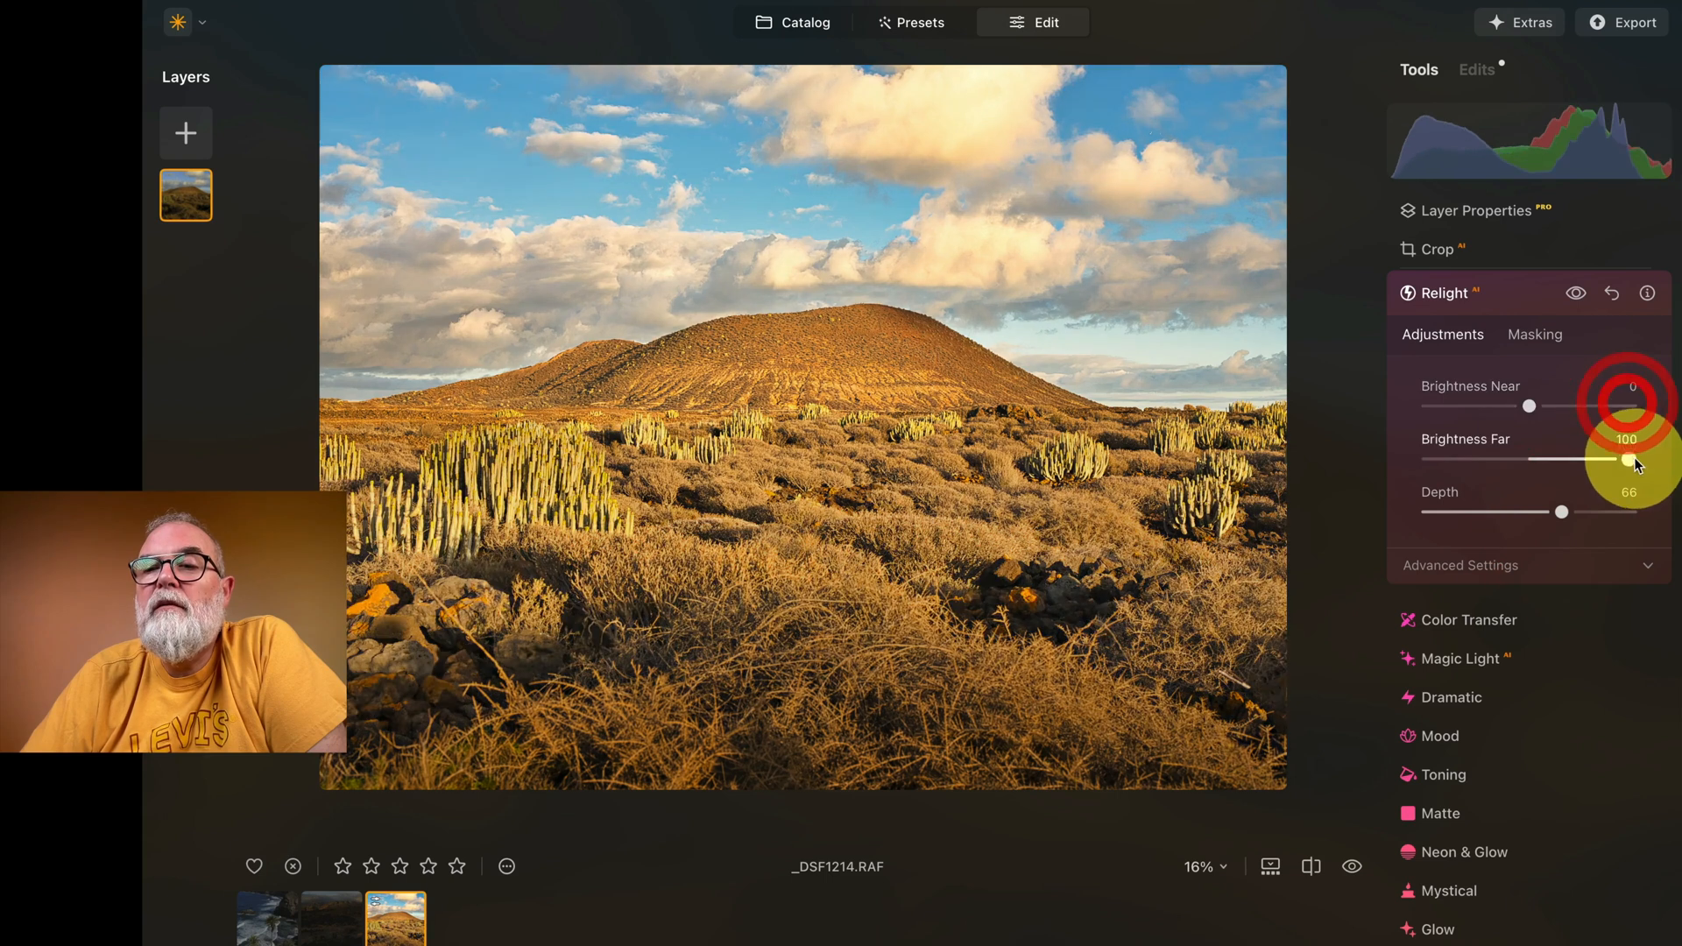
double_click(1632, 458)
drag(1562, 510, 1562, 510)
double_click(1561, 510)
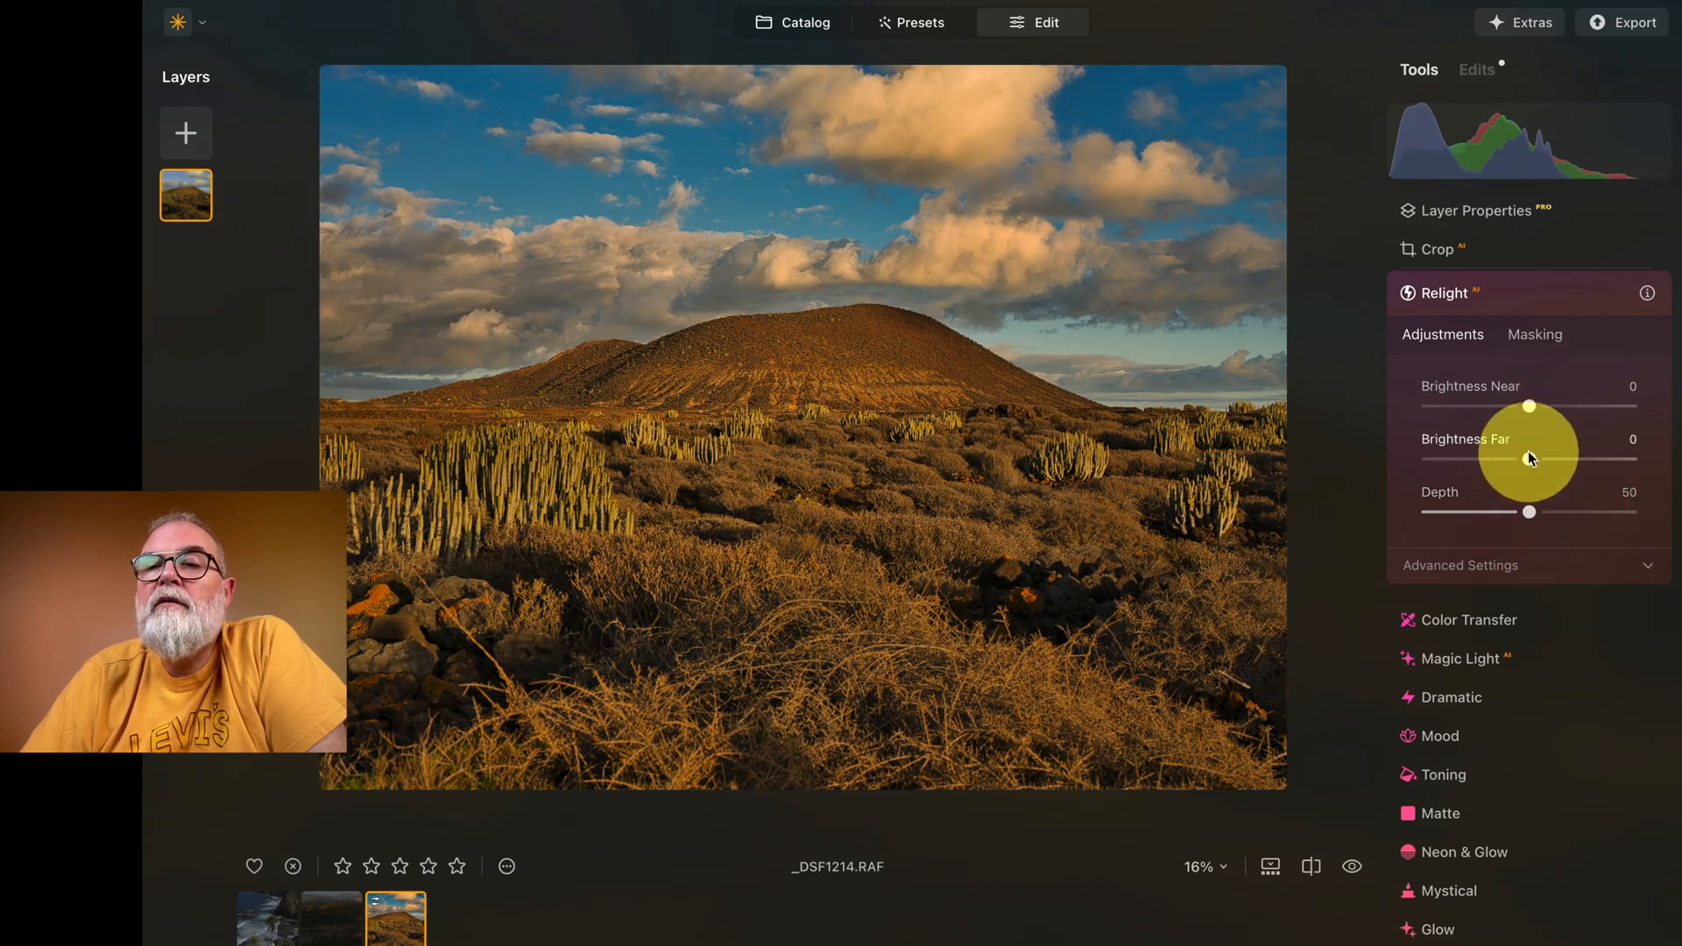
Step: Brighten the foreground with Relight AI, setting Brightness Near to 46 and Depth to 91
drag(1530, 406, 1577, 407)
drag(1530, 512, 1627, 509)
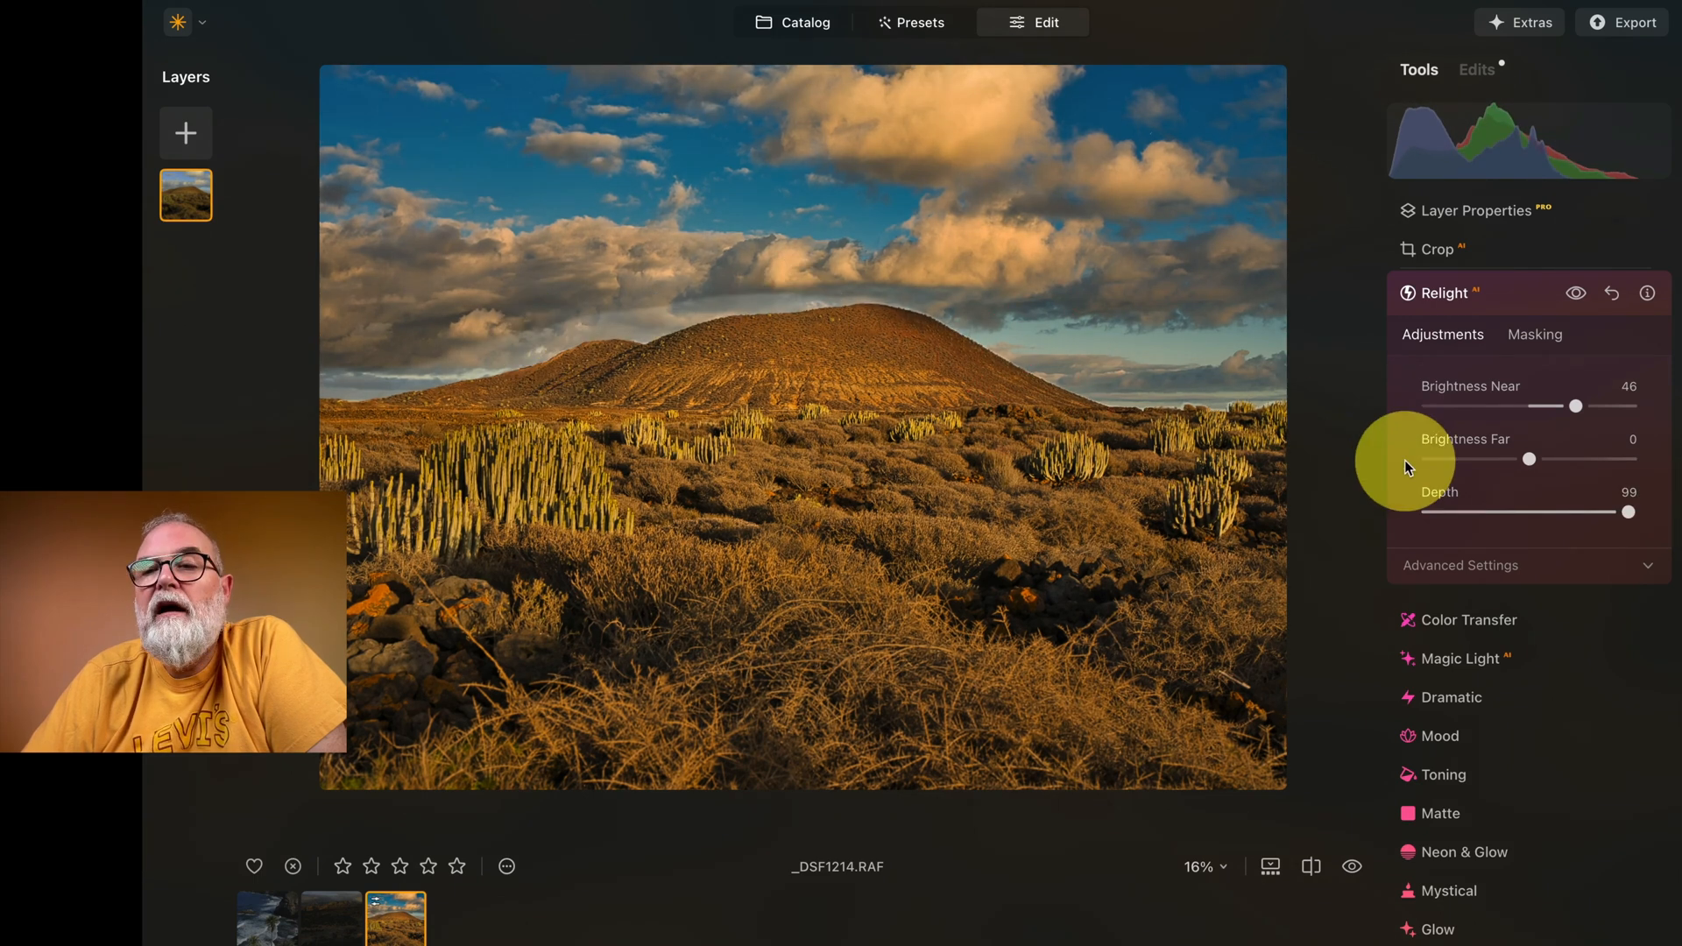
drag(1631, 511, 1616, 512)
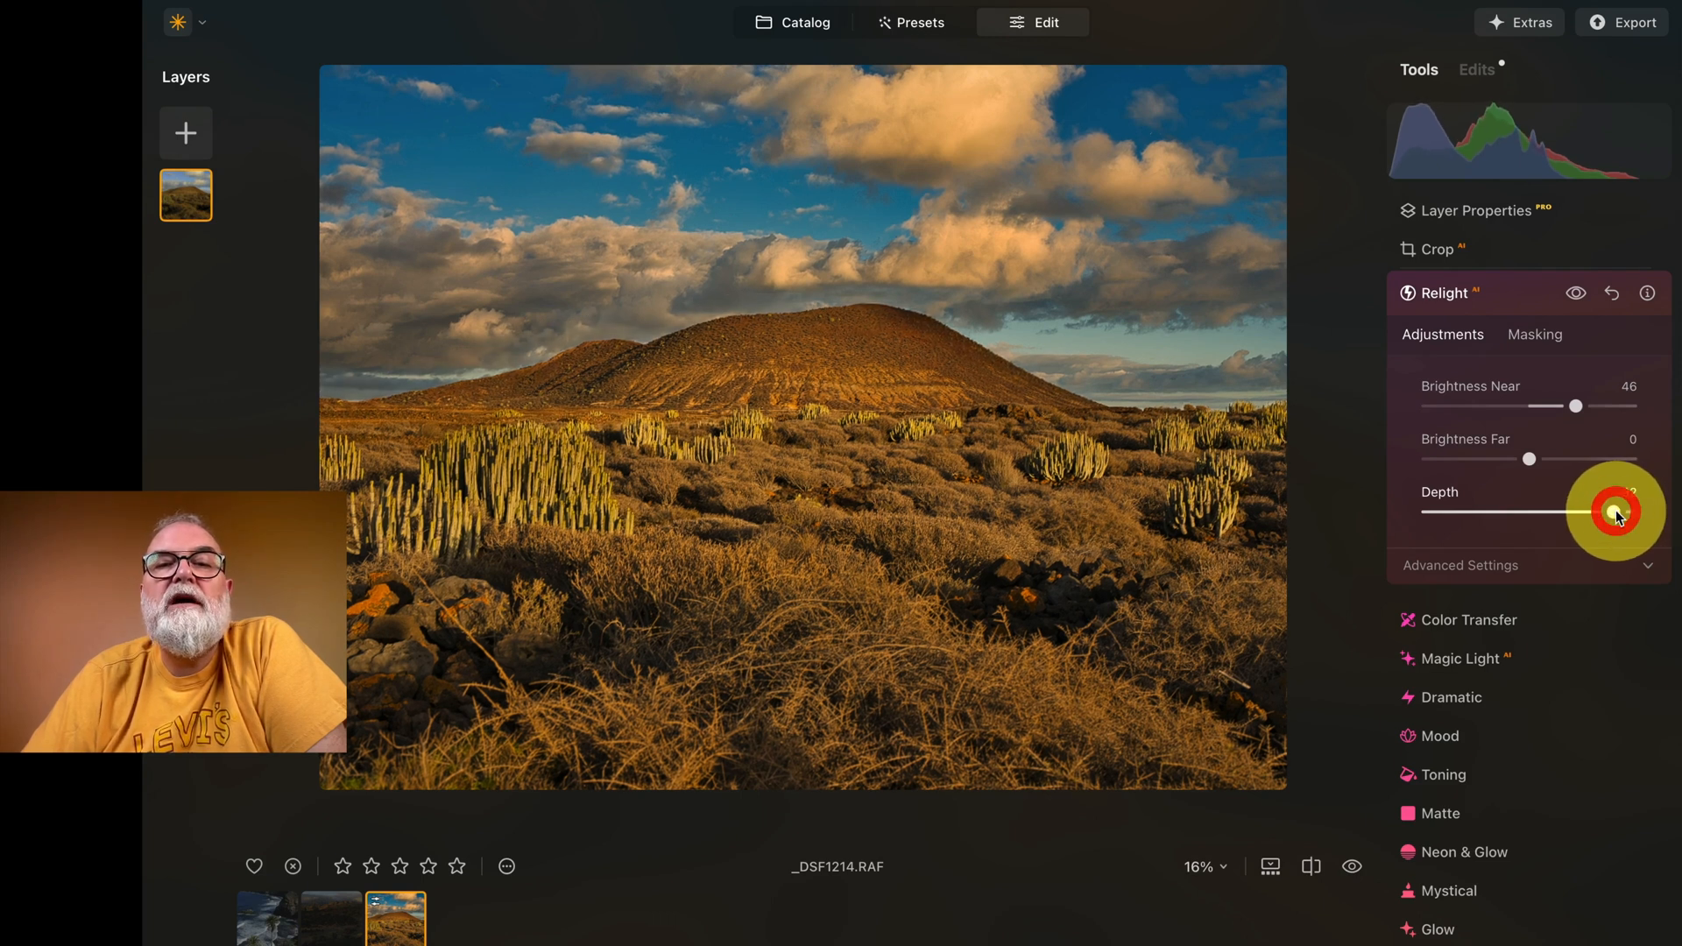
drag(1616, 515, 1616, 510)
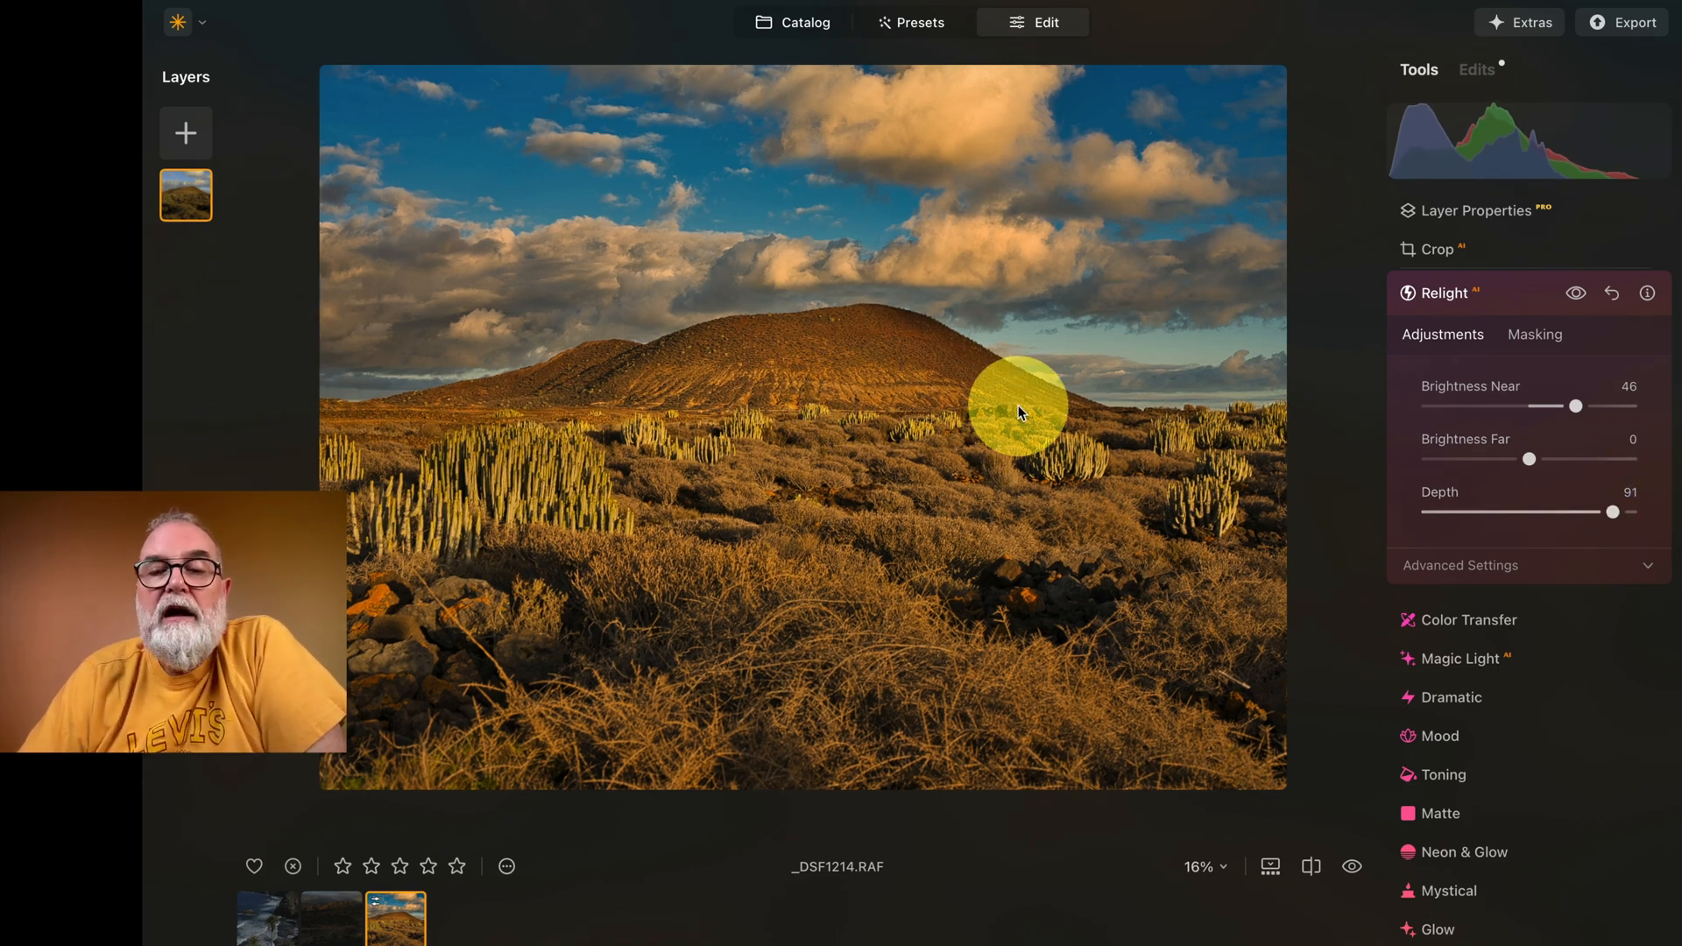
Step: Compare the relit landscape with the original, using the before/after preview and the split comparison view
click(1352, 867)
click(1352, 867)
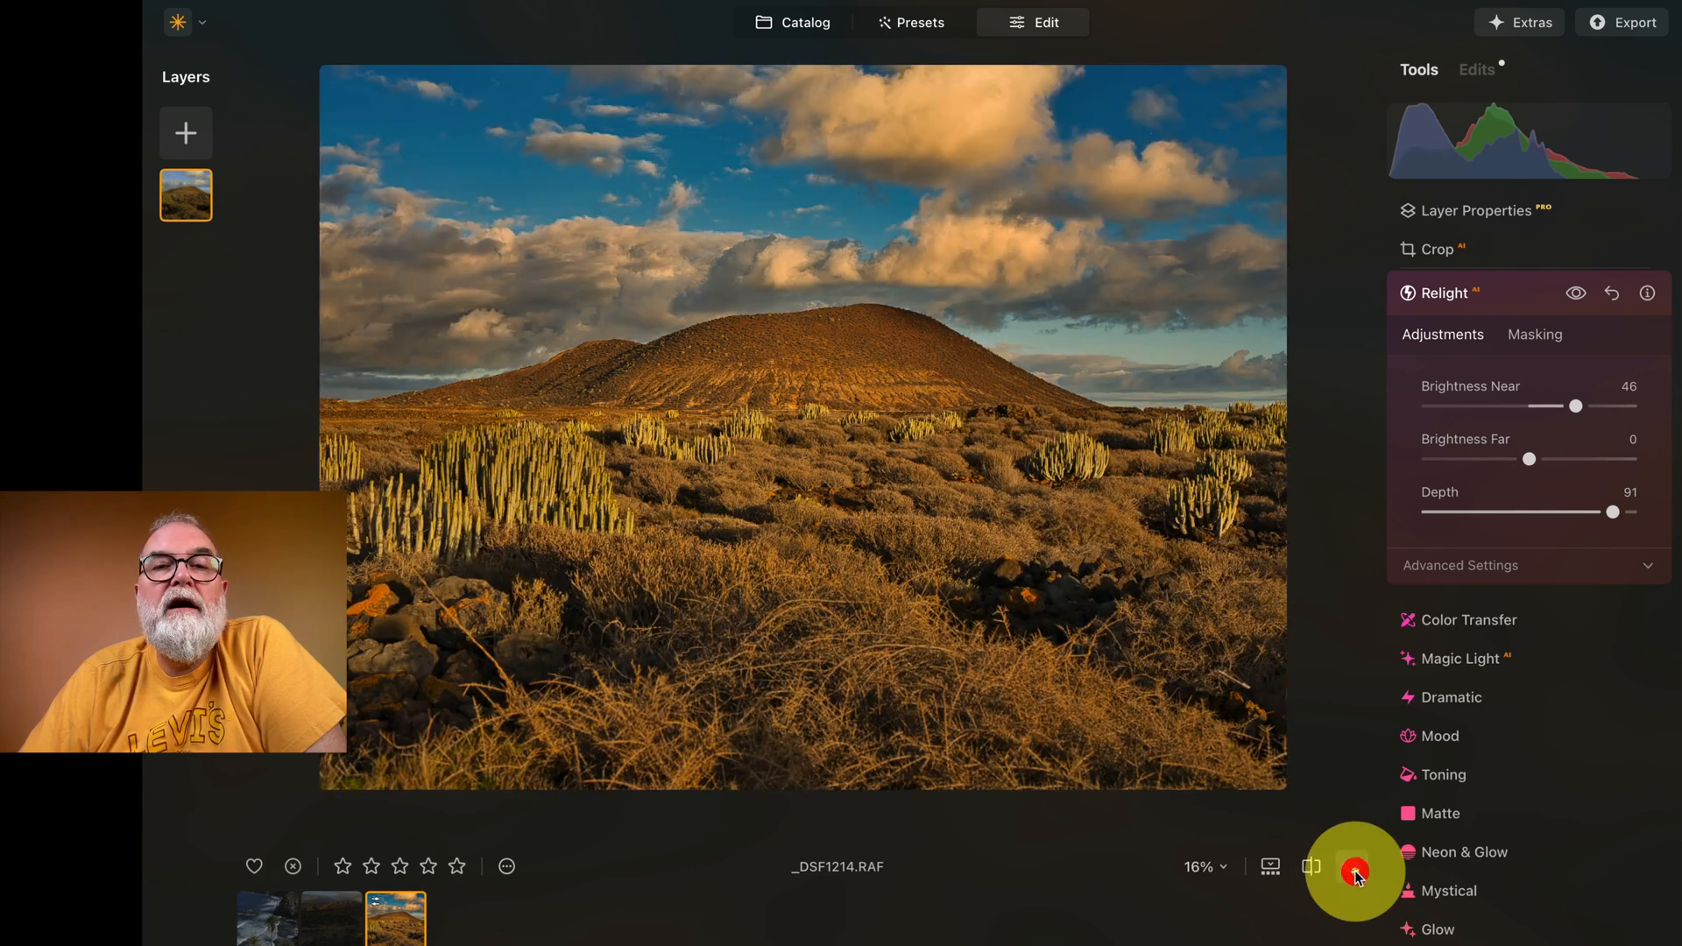
click(1311, 867)
drag(801, 443, 843, 445)
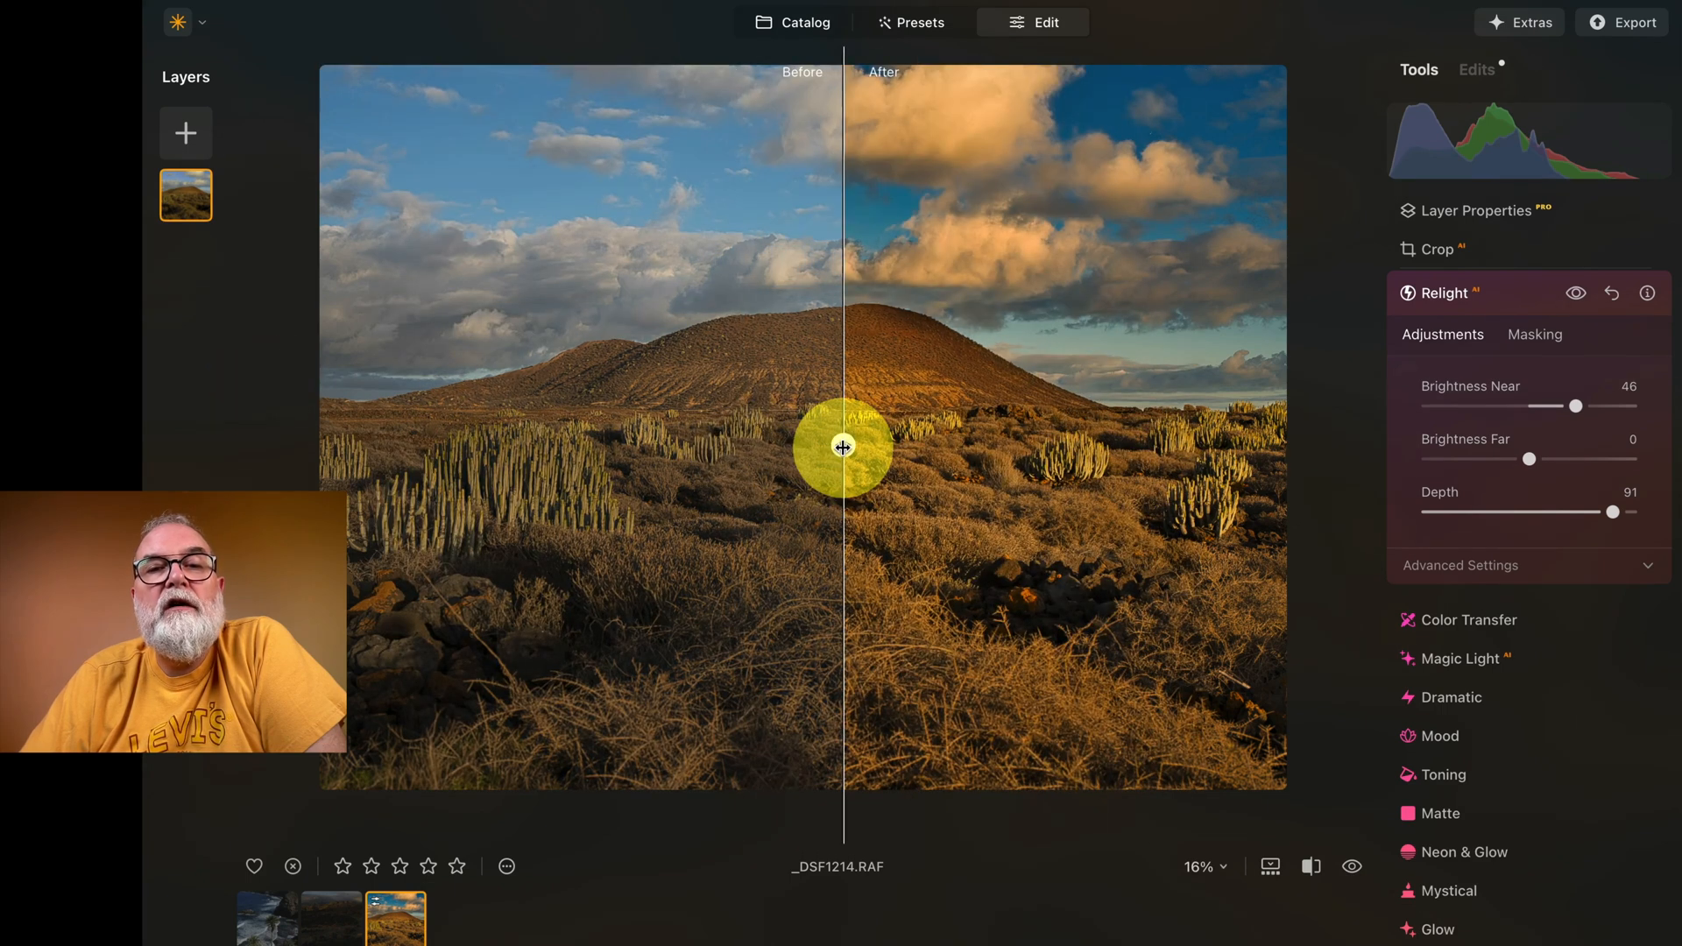
click(1312, 868)
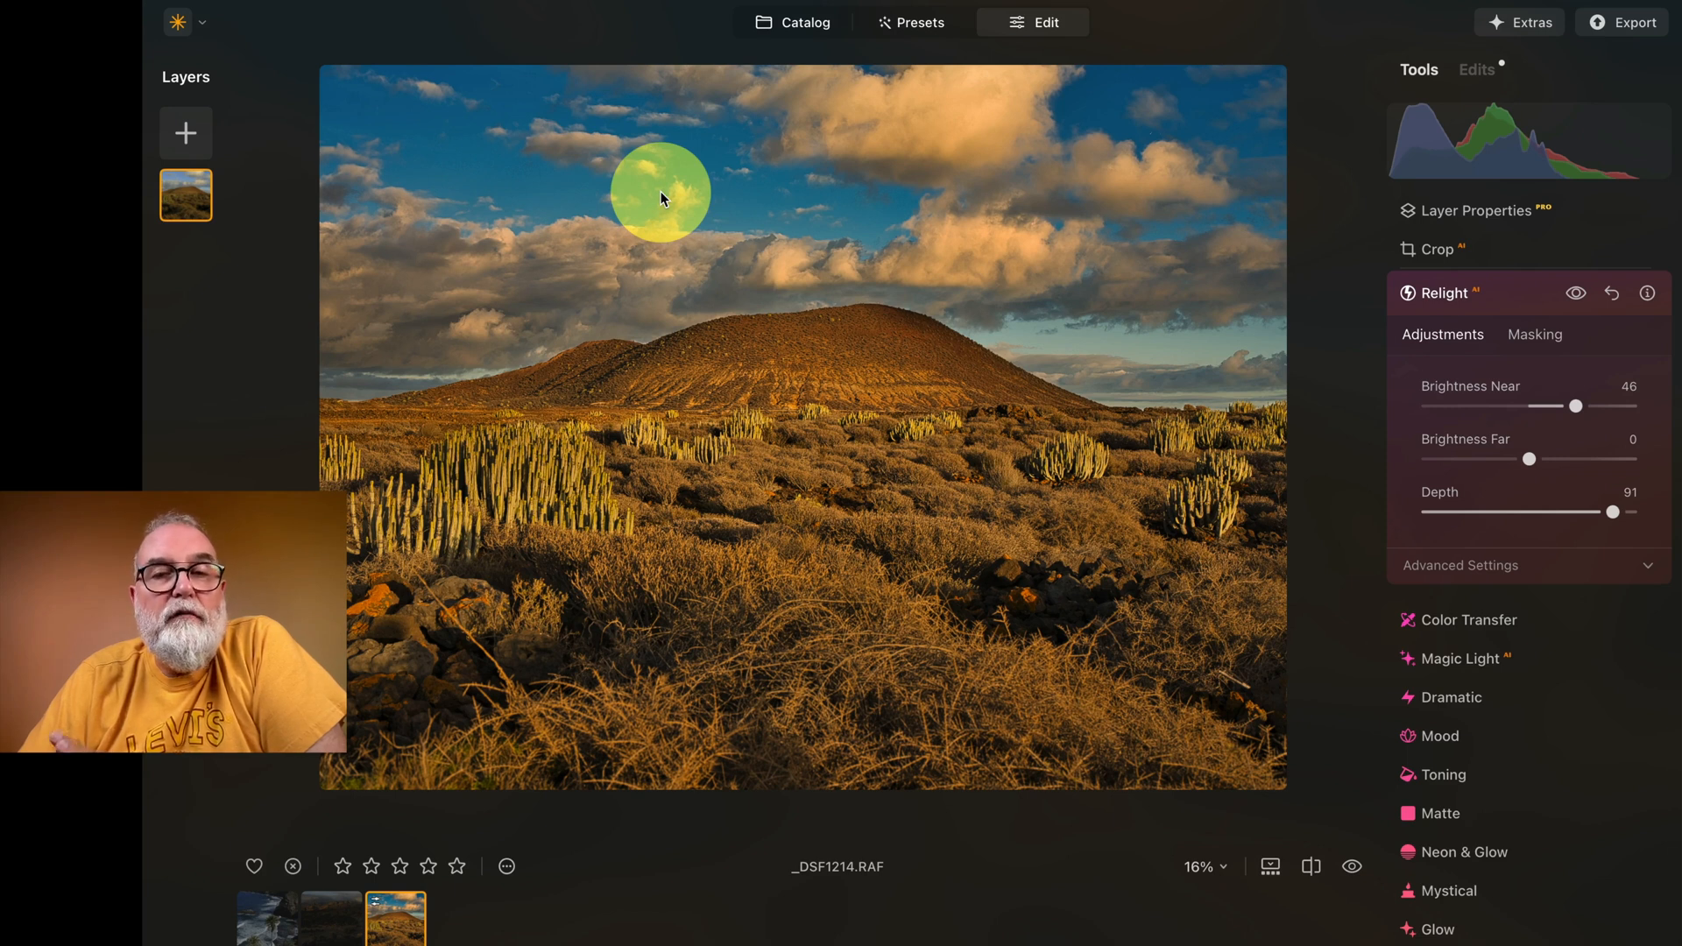
Step: Look over the adjustments offered by the Color Transfer and Magic Light AI tools
scroll(1507, 659, down, 2)
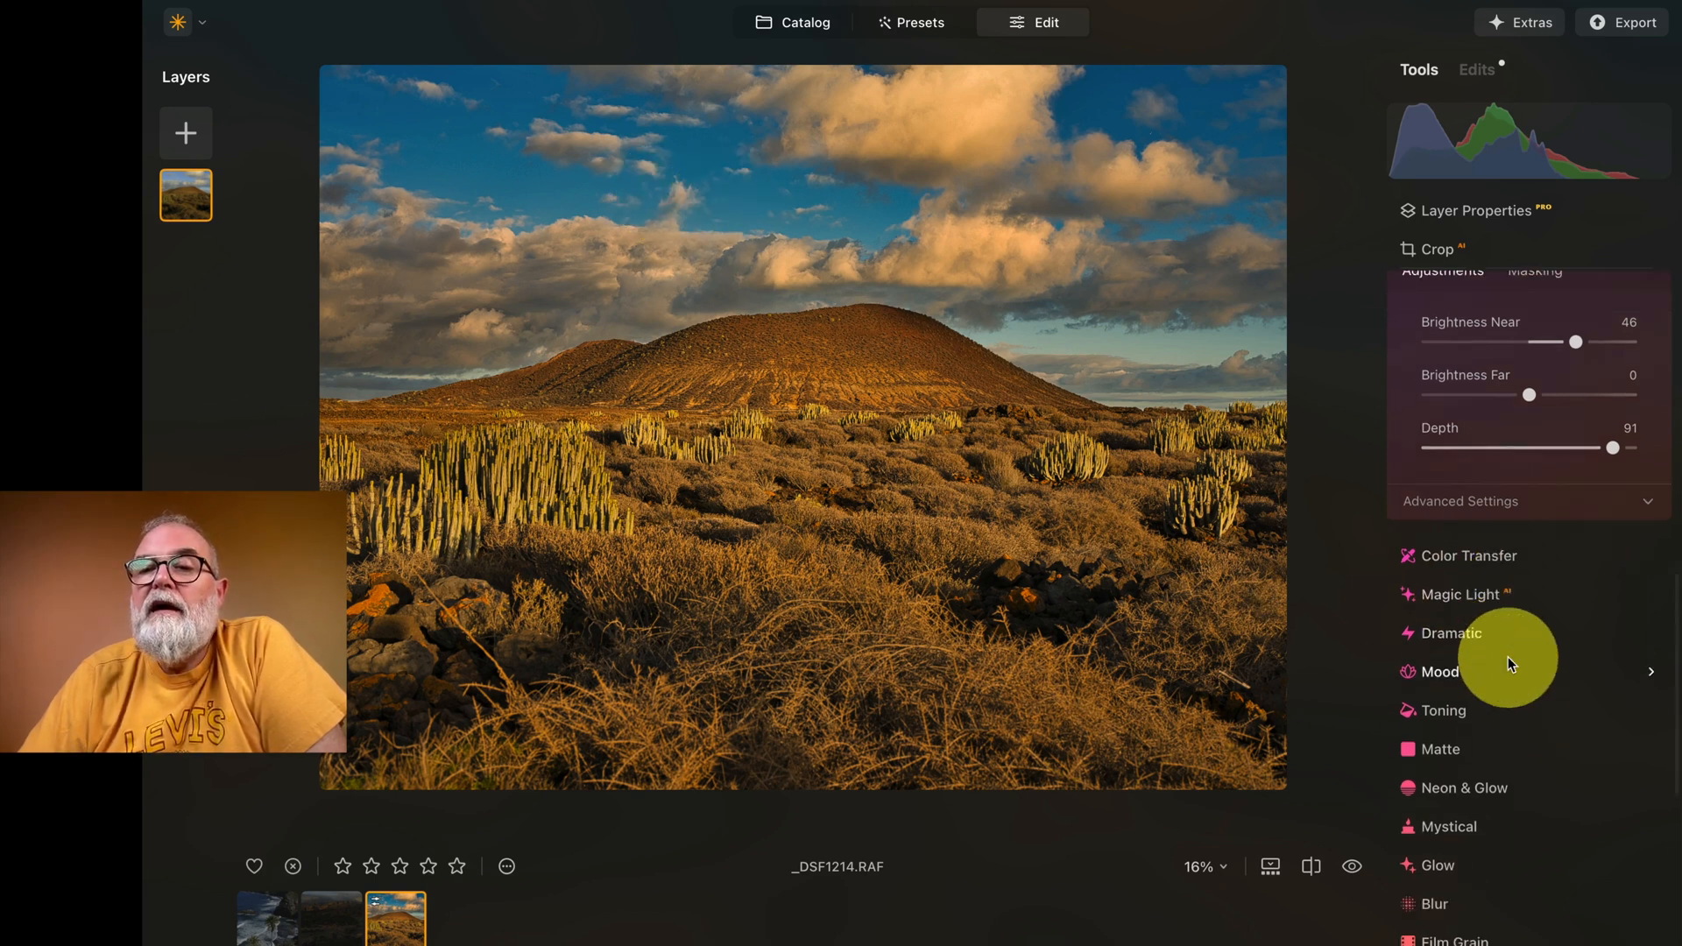
click(1498, 533)
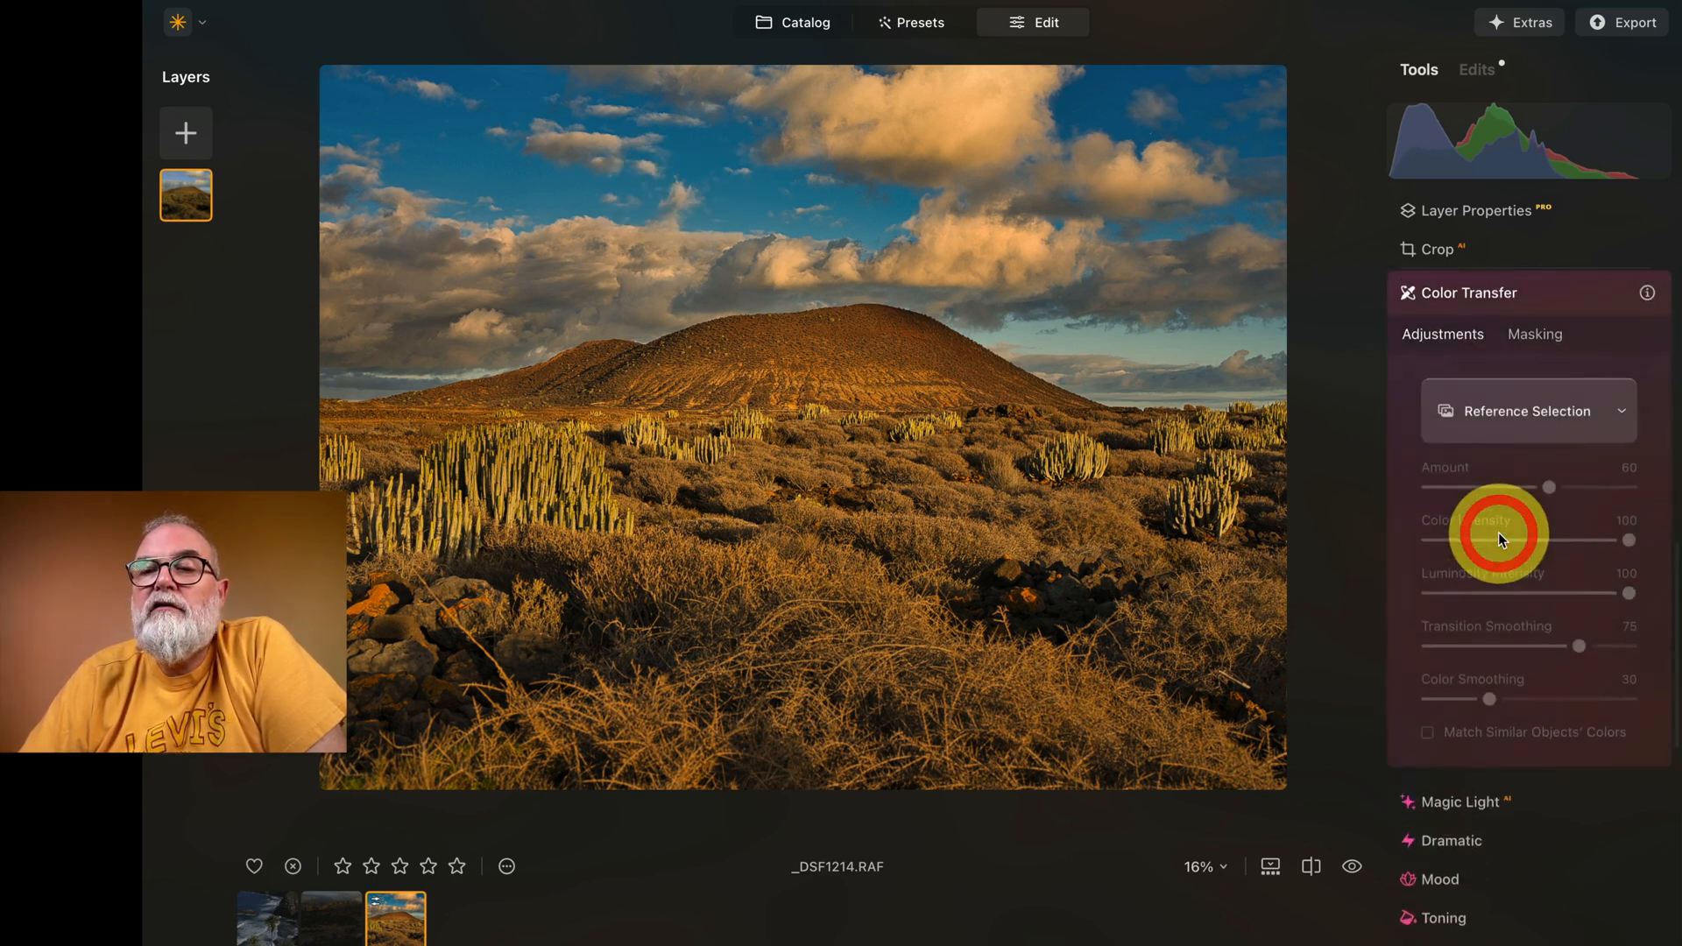
click(1473, 295)
scroll(1468, 657, down, 5)
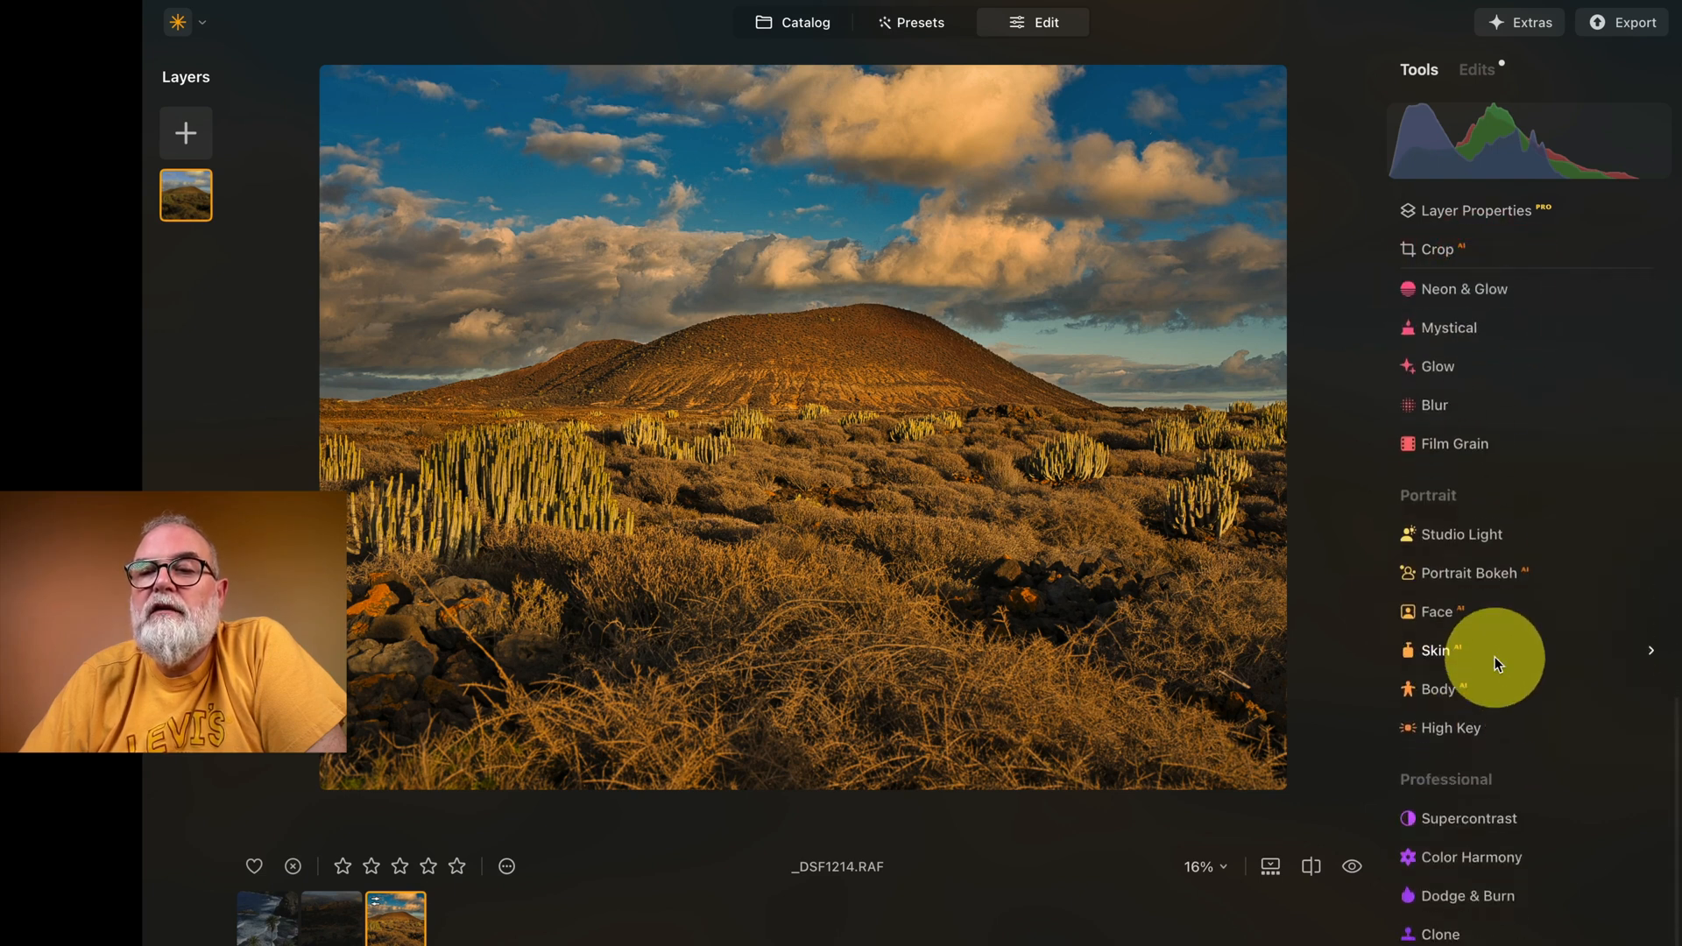
scroll(1495, 656, up, 5)
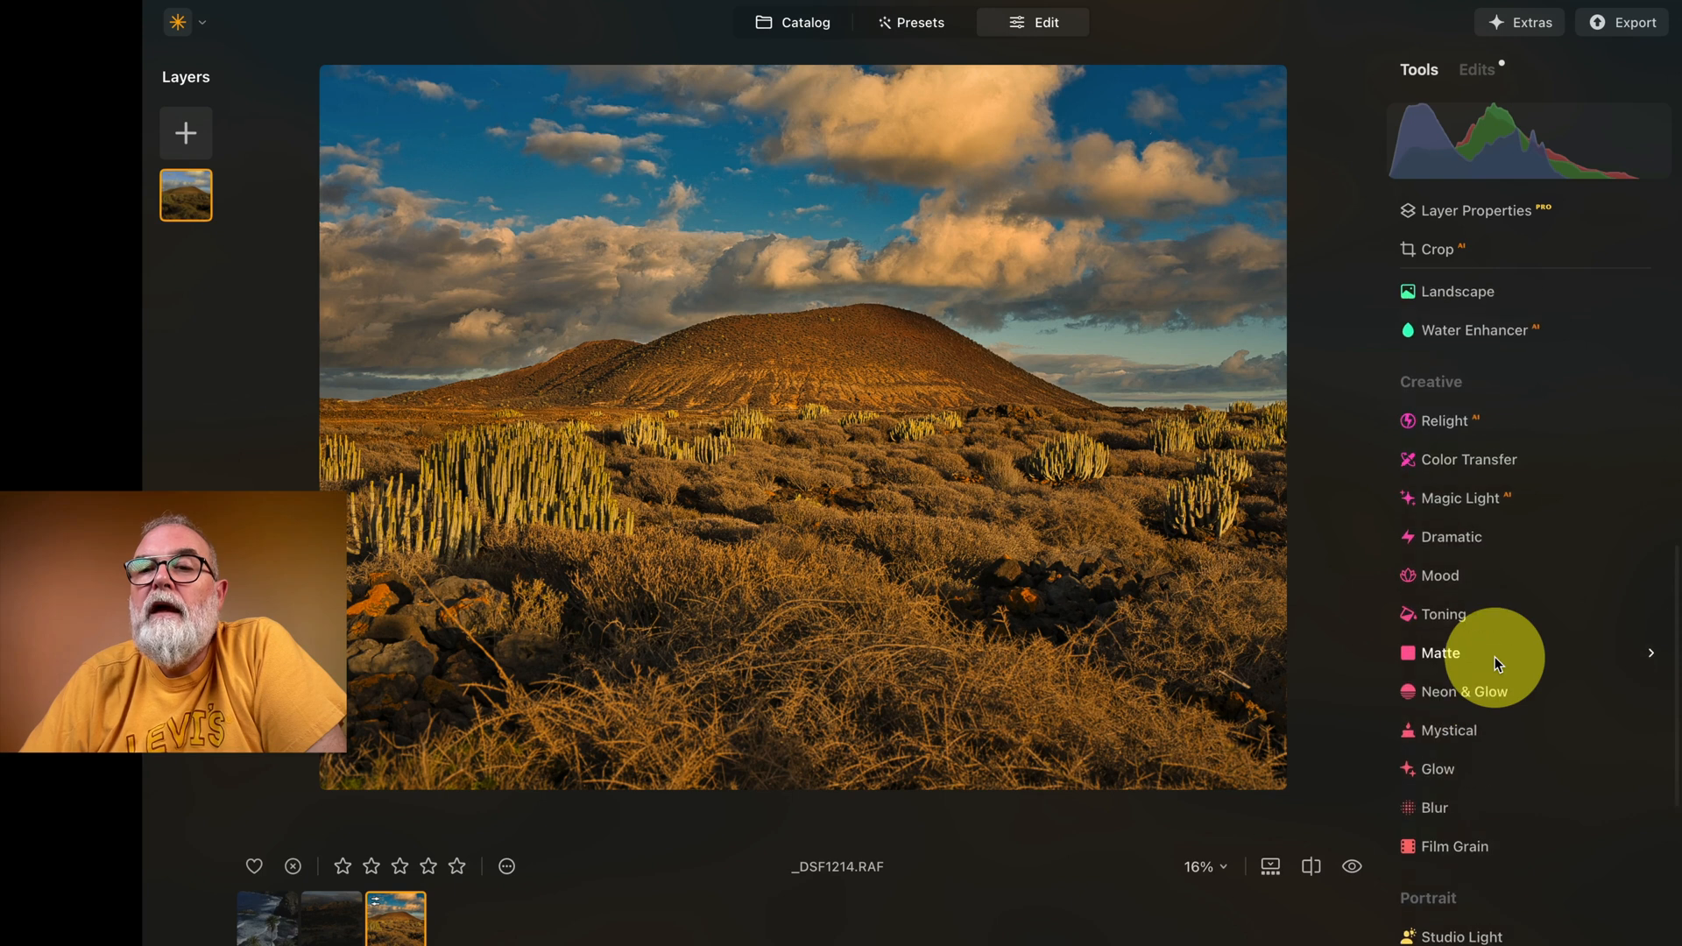
click(1478, 497)
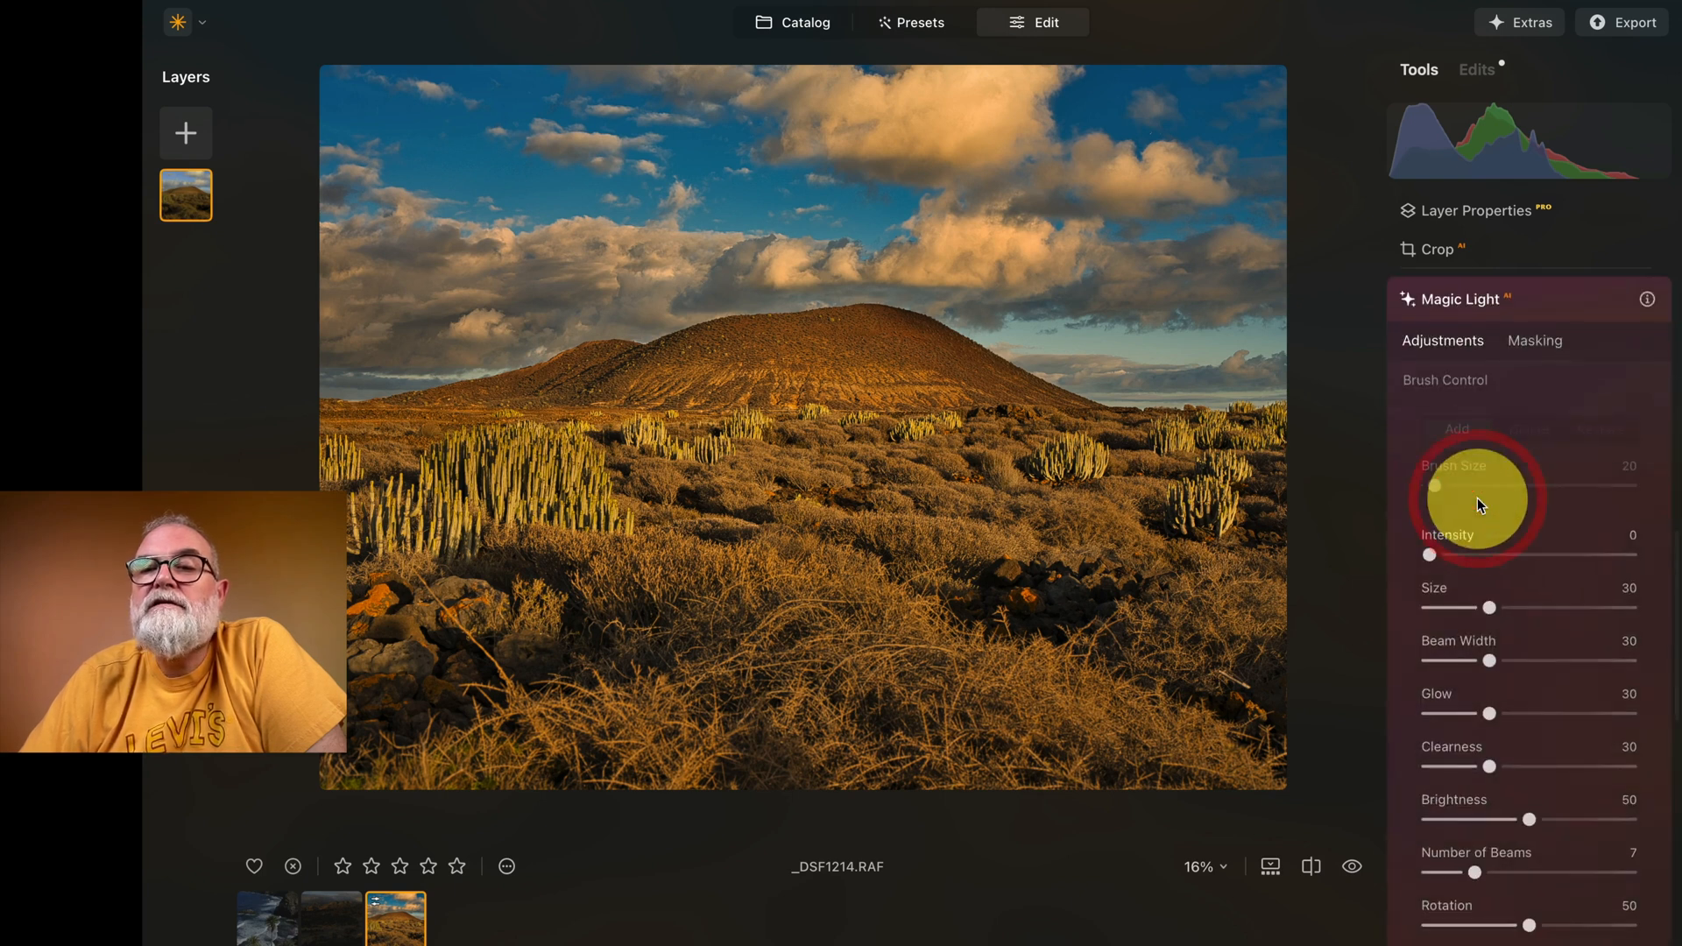
click(1484, 301)
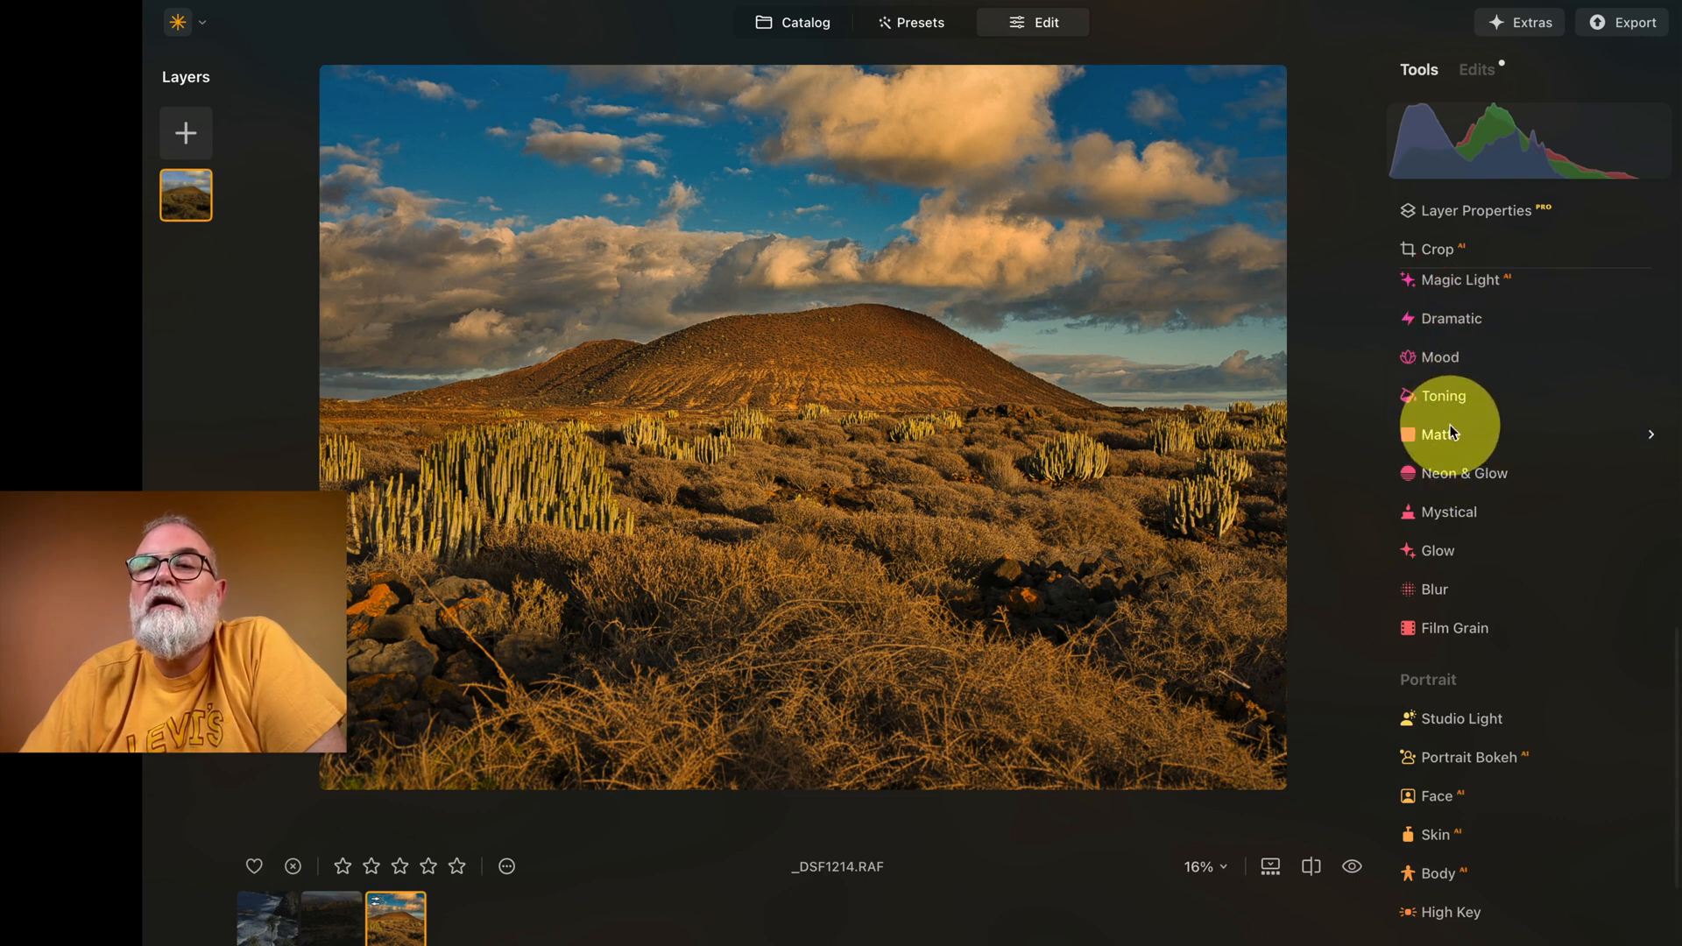
Step: Try the Matte effect's Amount and return it to 0
click(1450, 434)
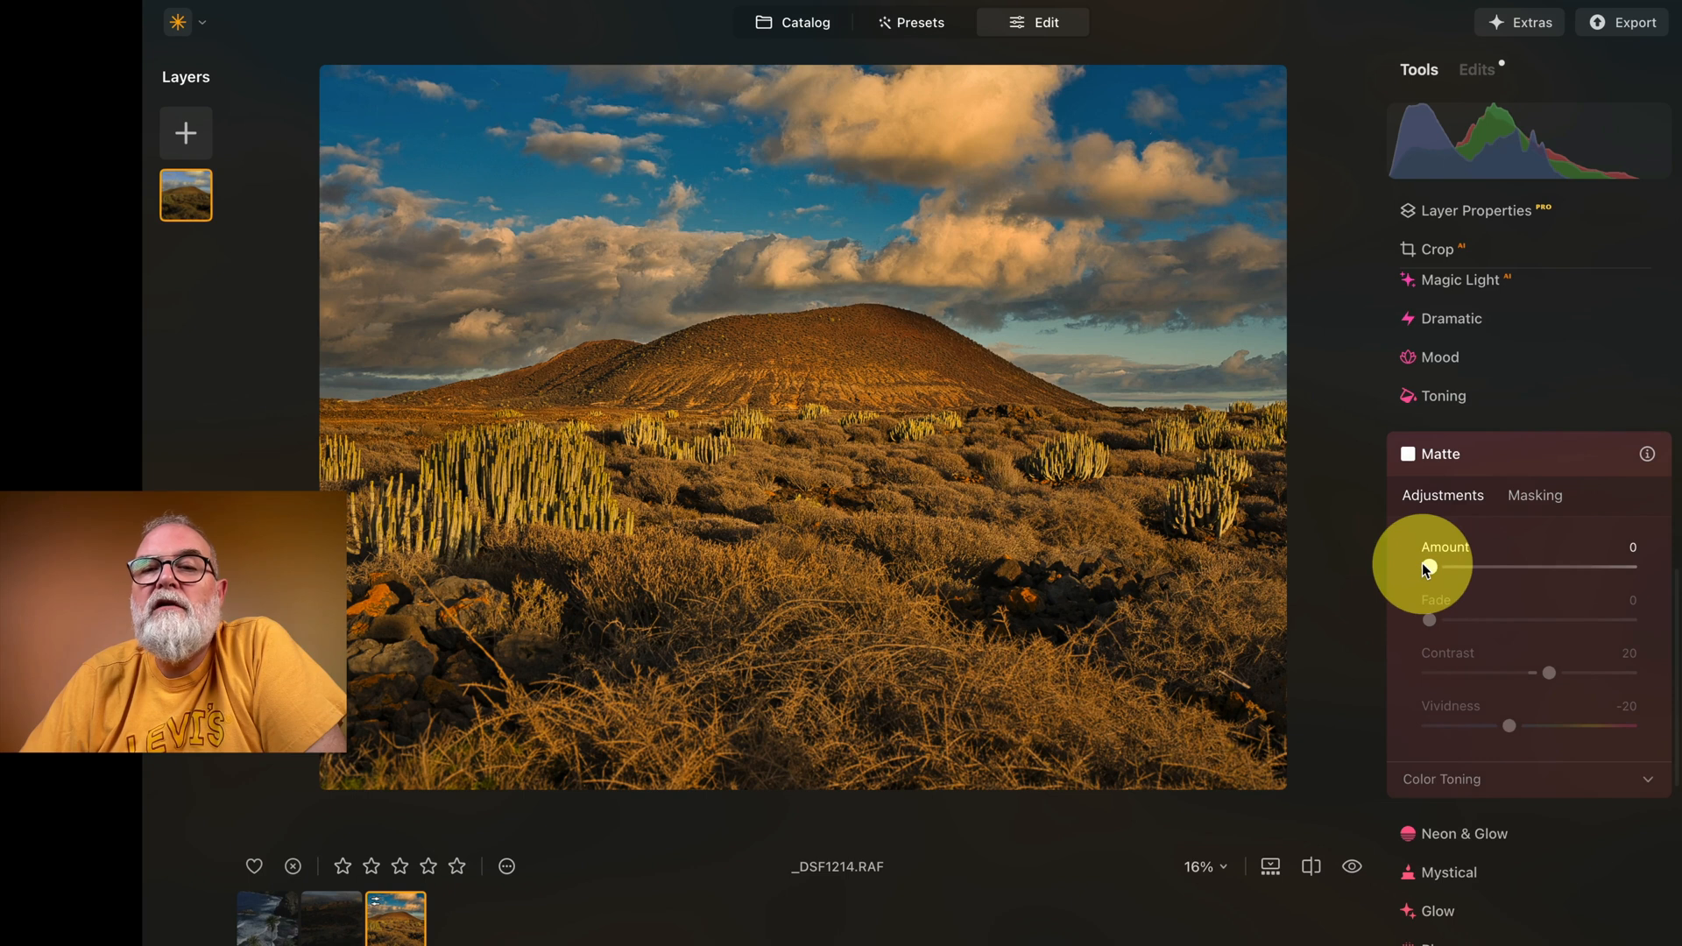
drag(1429, 569, 1309, 556)
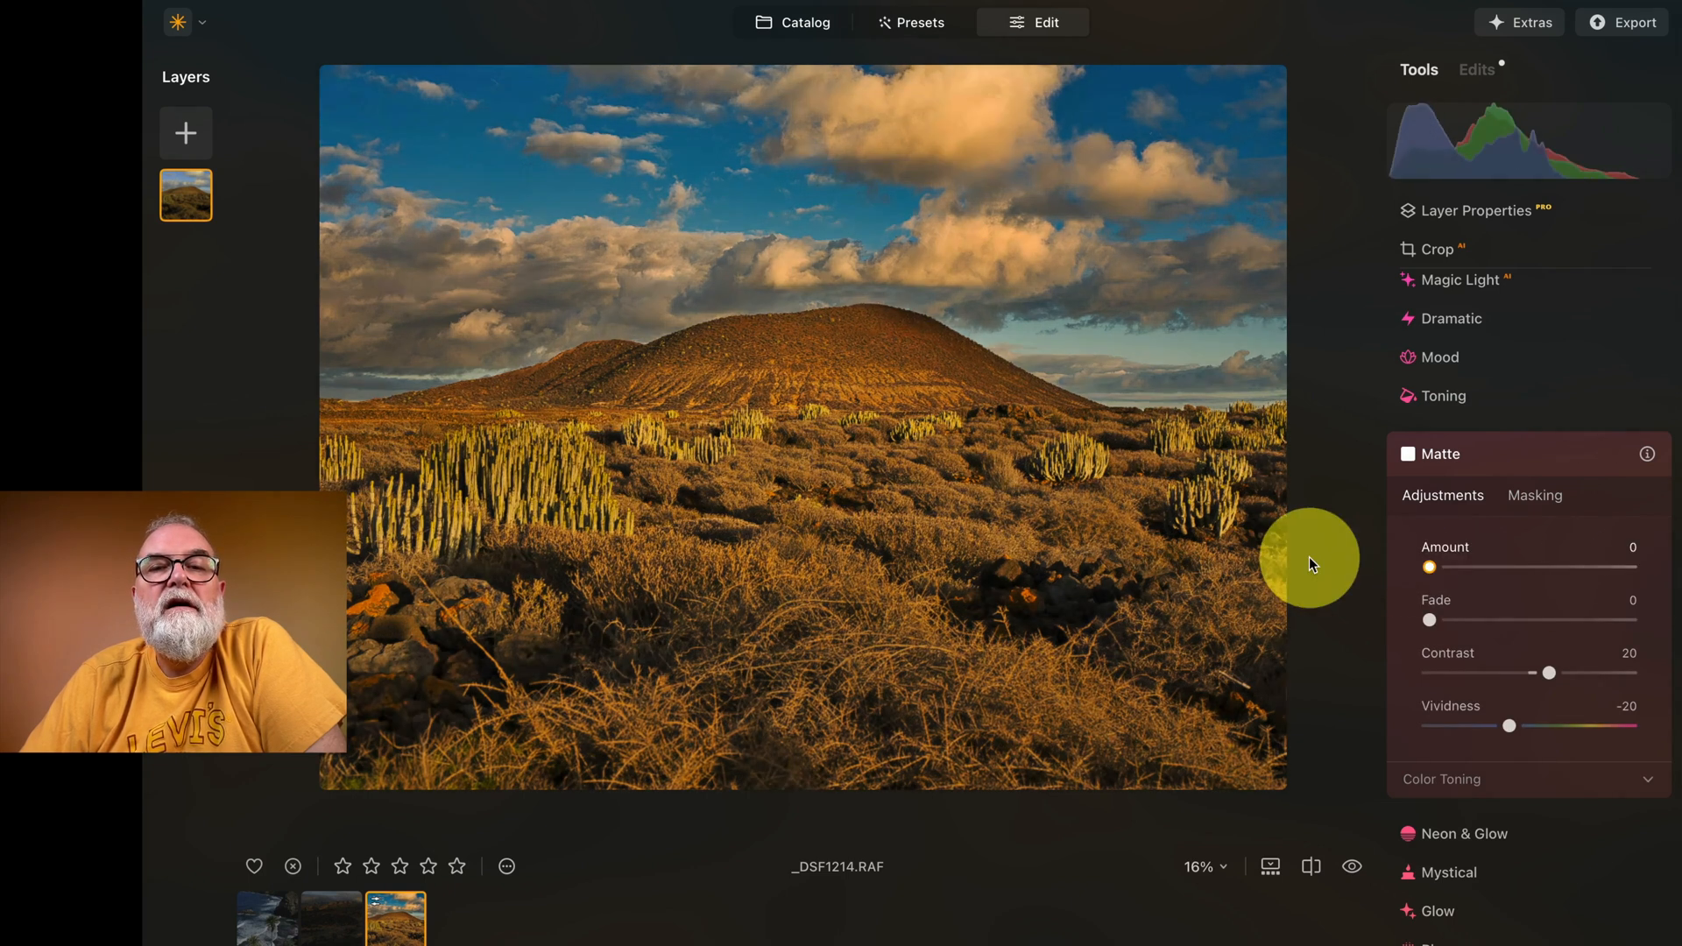
click(1567, 450)
click(1567, 451)
click(1567, 451)
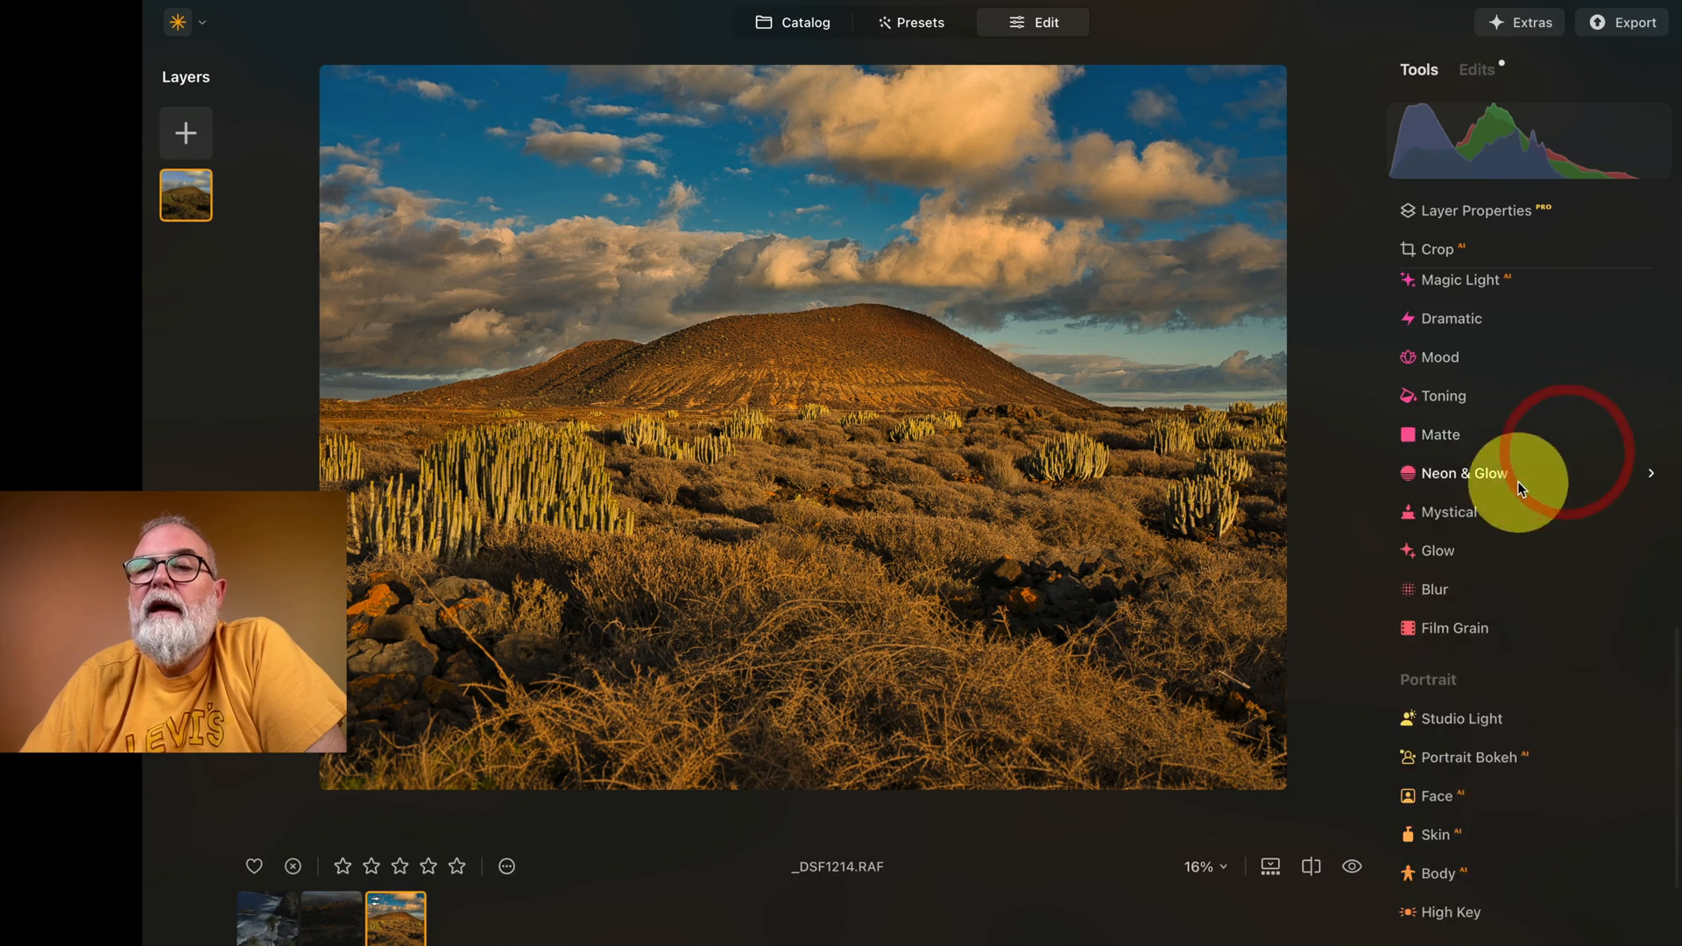
Step: Try the Mystical effect with Amount at 100 and reset it to 0
click(1454, 512)
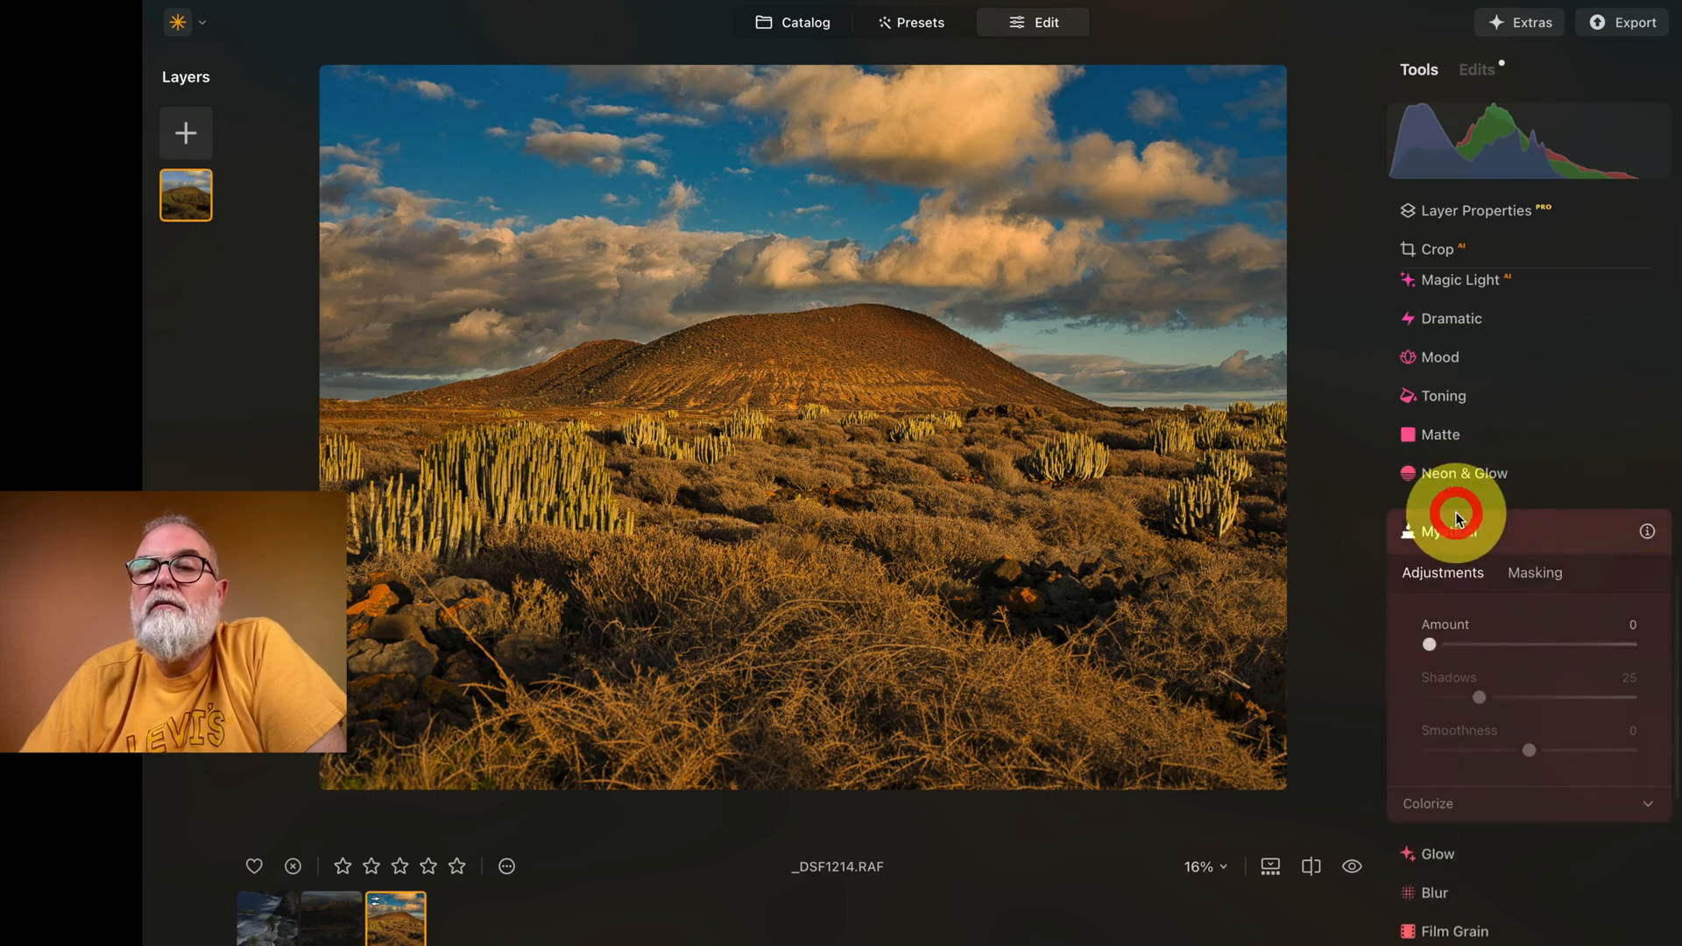
drag(1431, 647, 1673, 653)
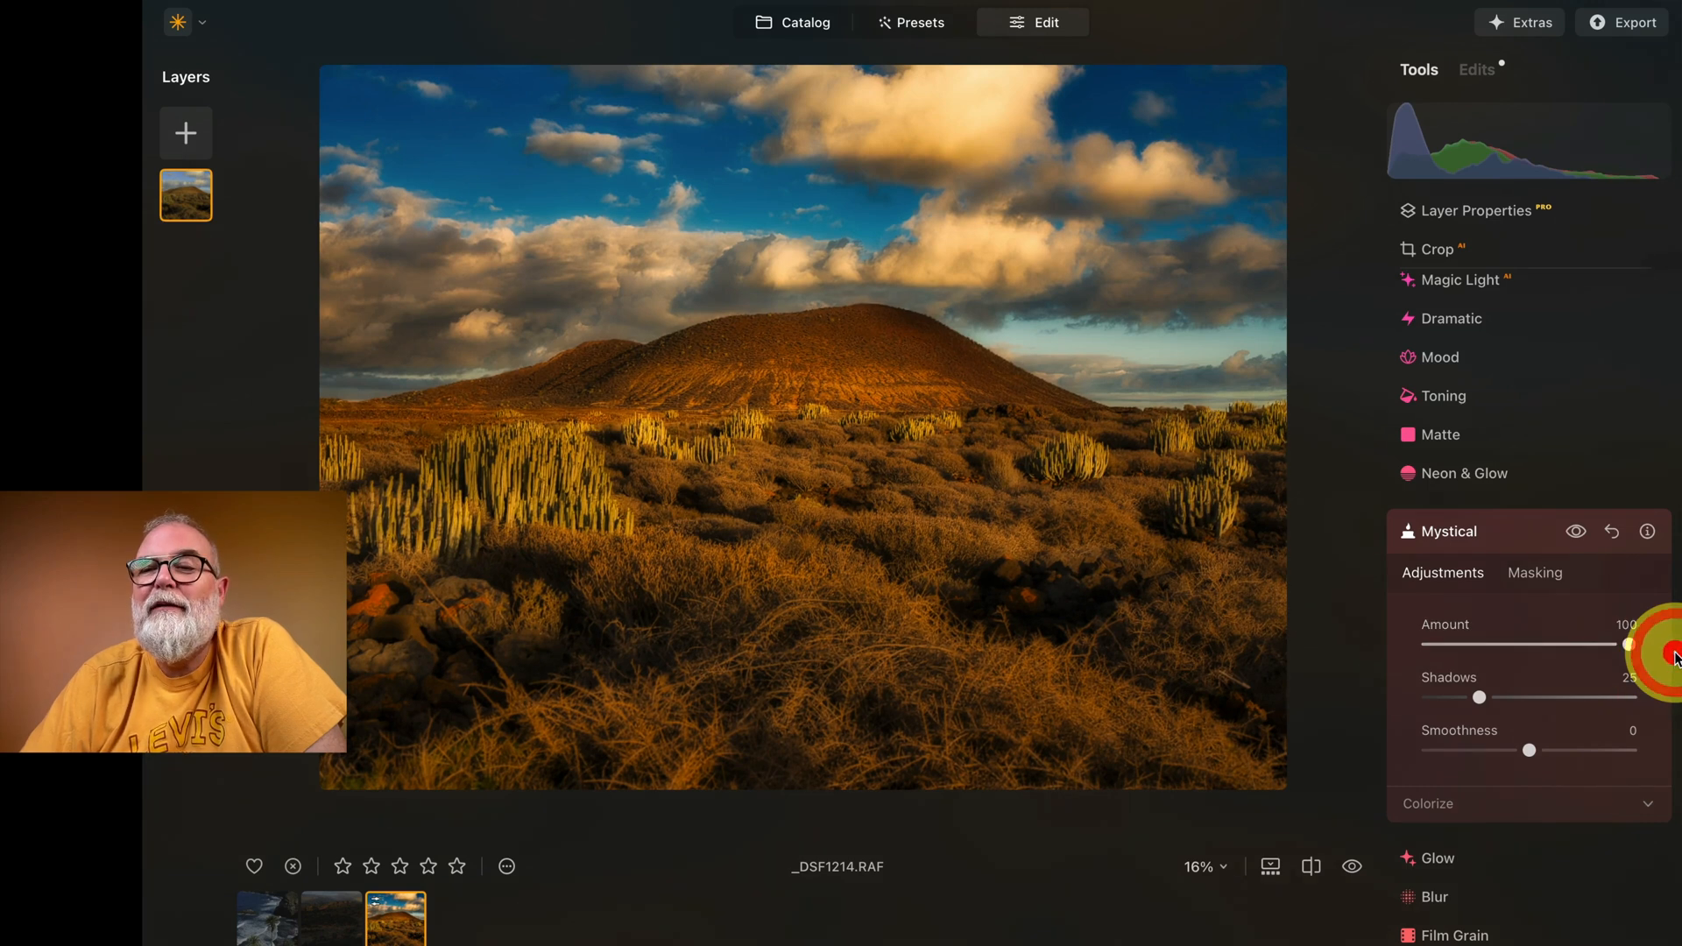
double_click(1630, 645)
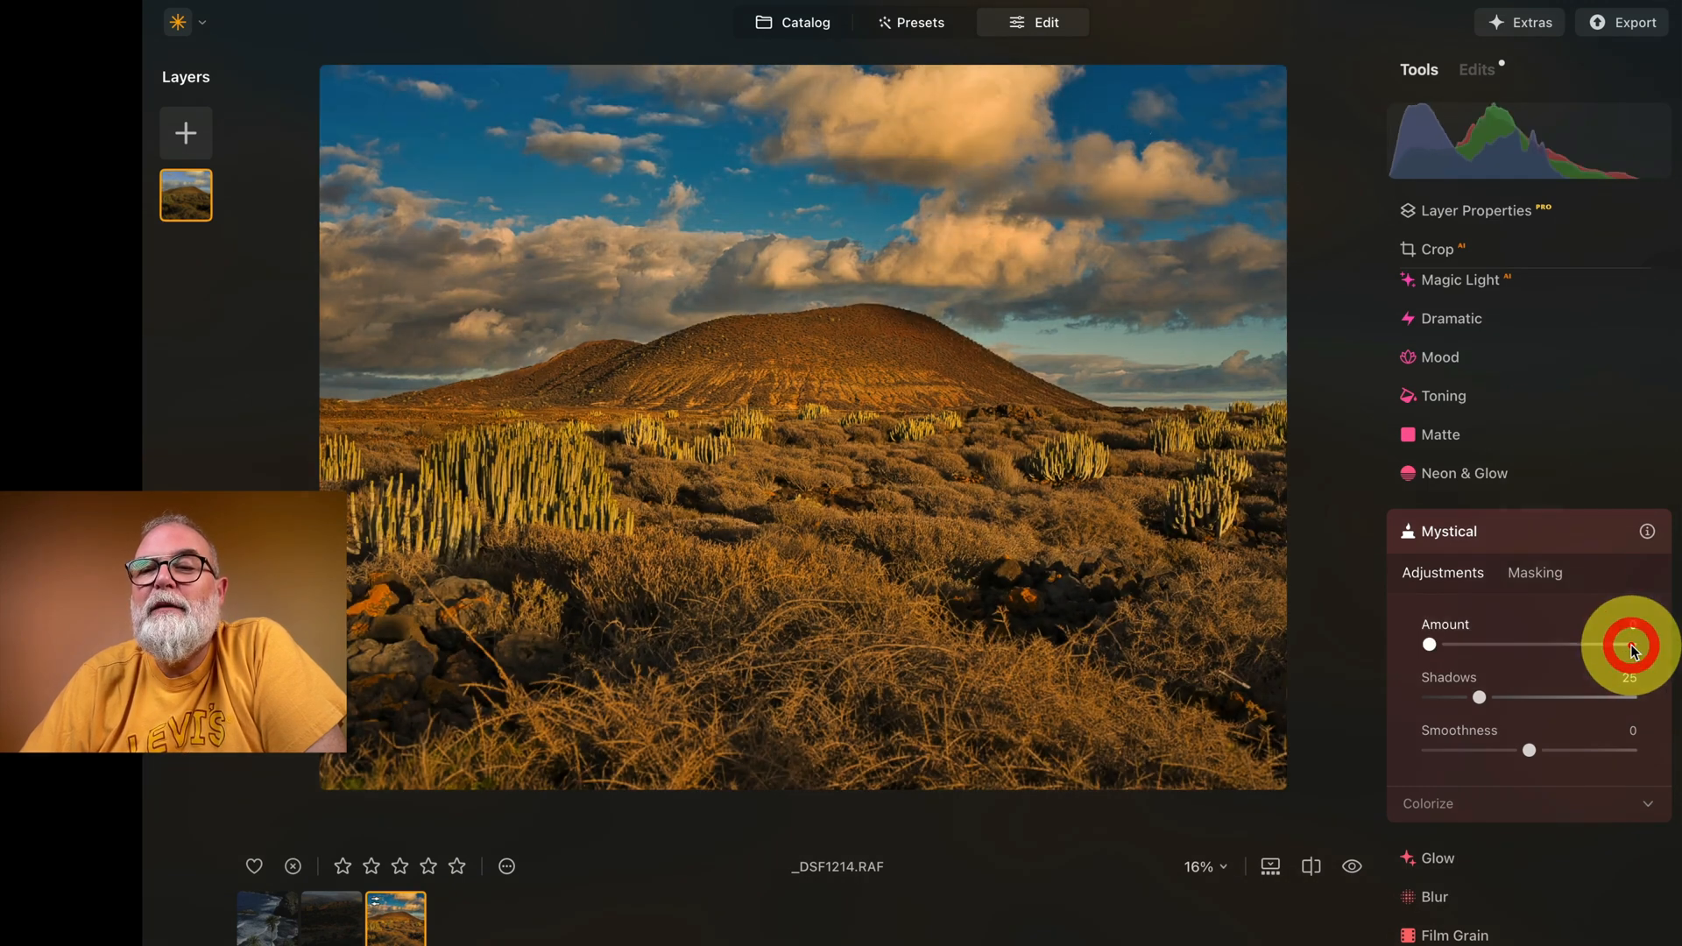
click(1518, 524)
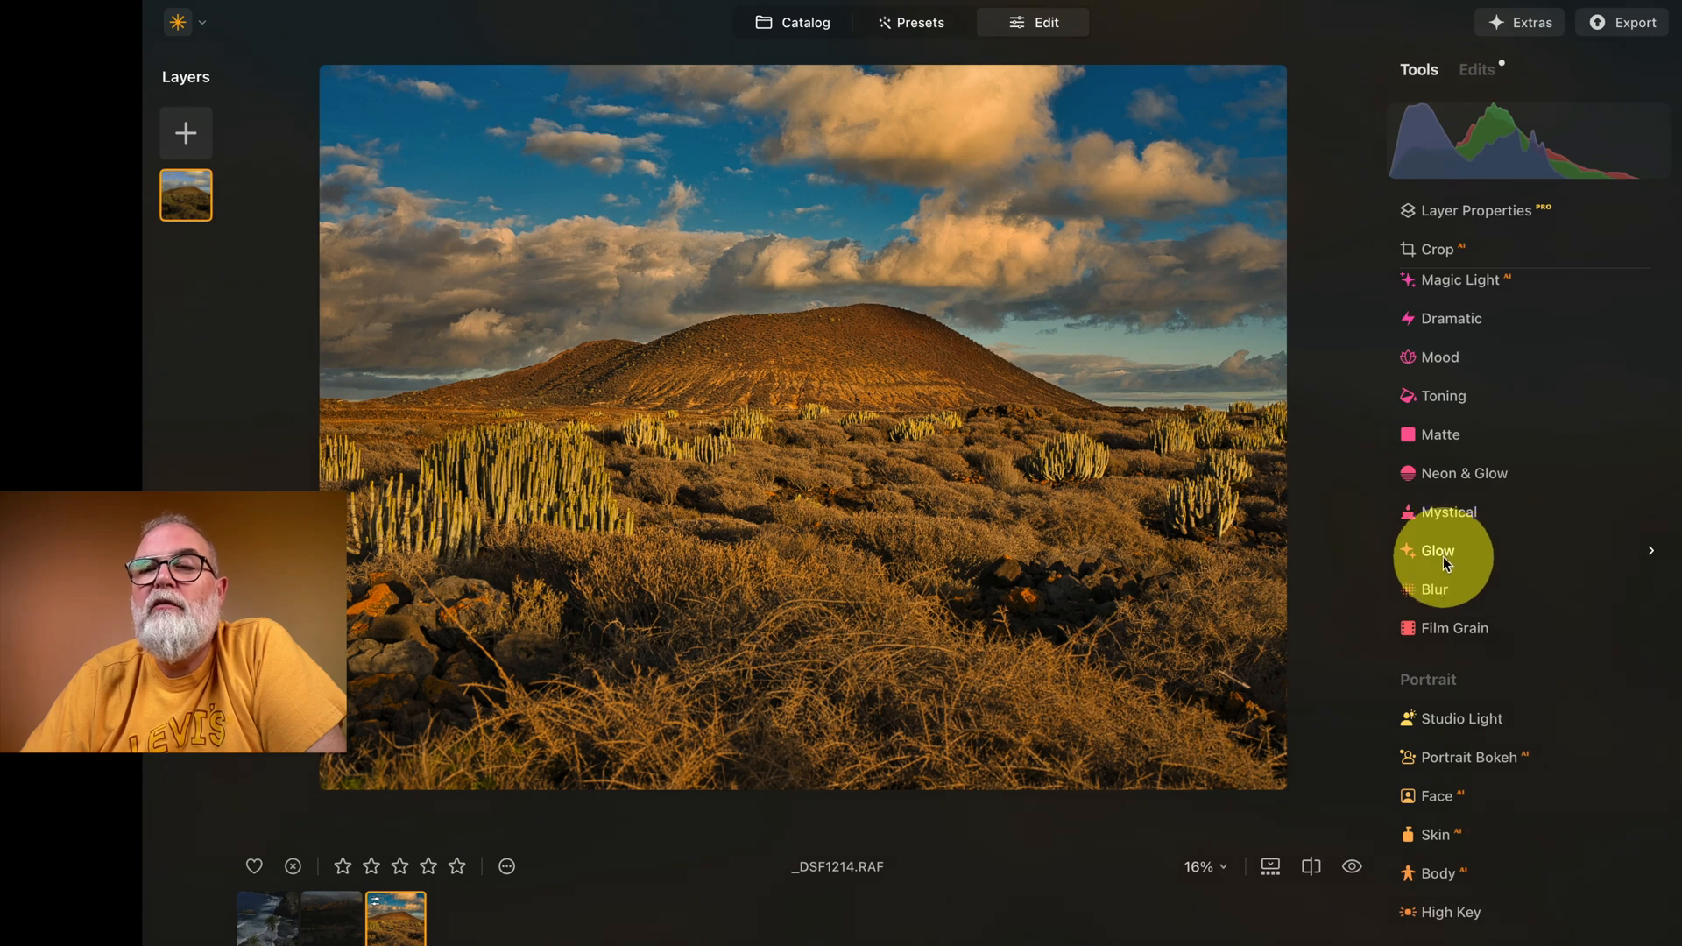
Step: Try Supercontrast with Highlights Contrast at 82 and return it to 0
scroll(1484, 631, down, 3)
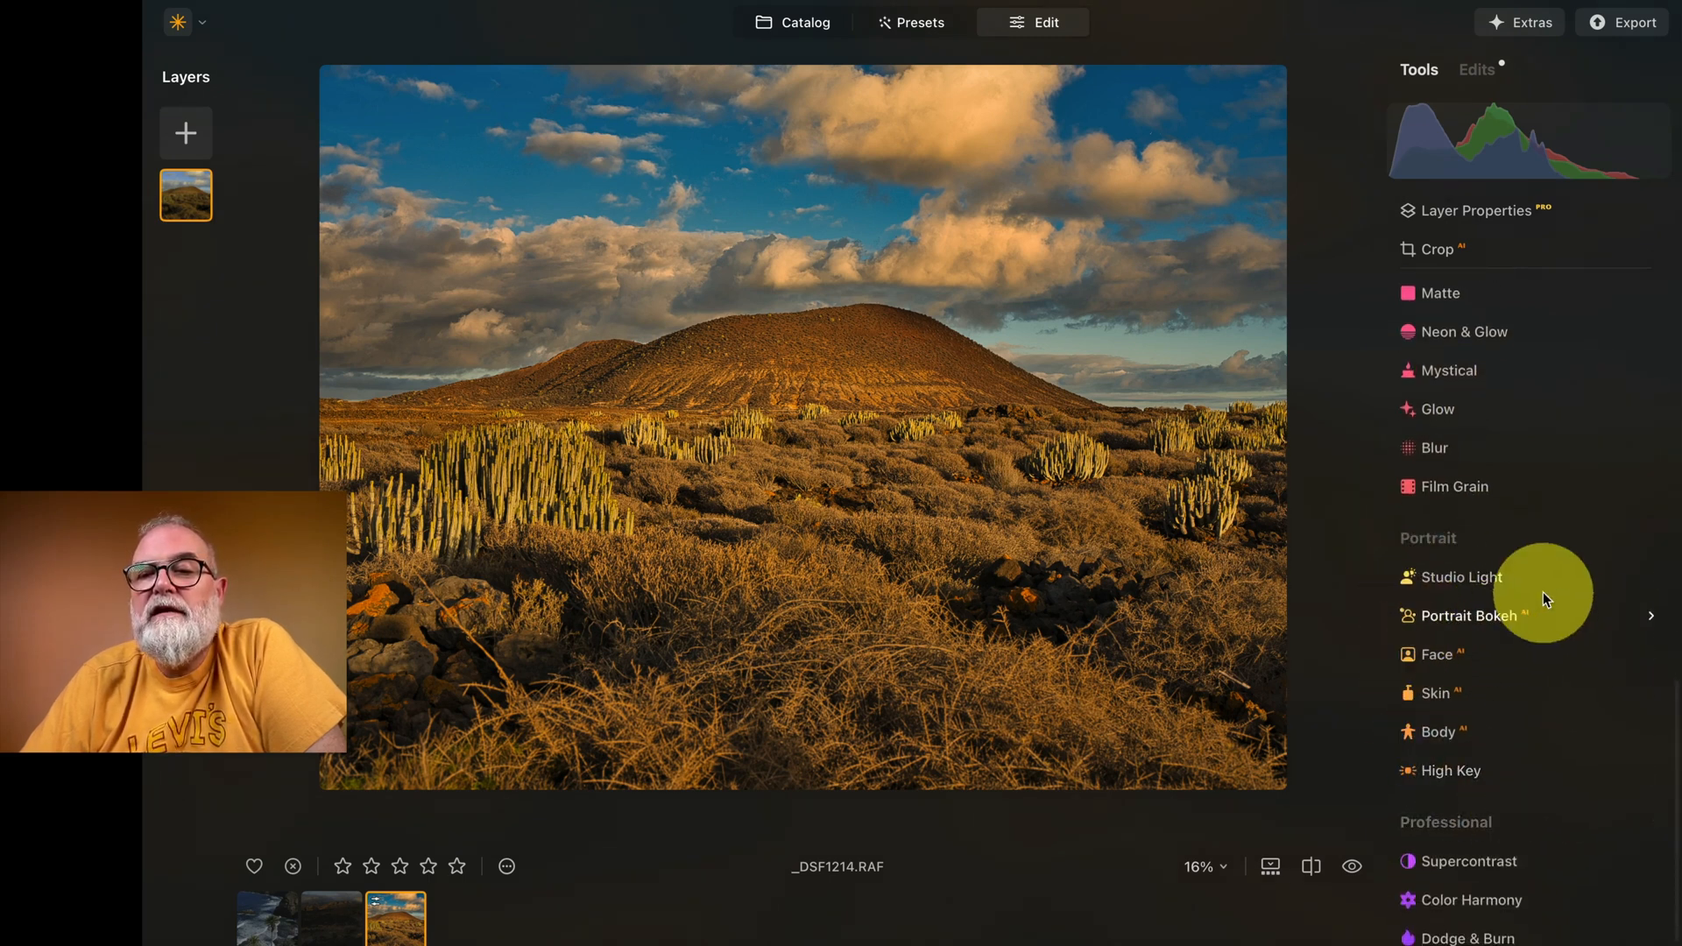
scroll(1480, 622, down, 1)
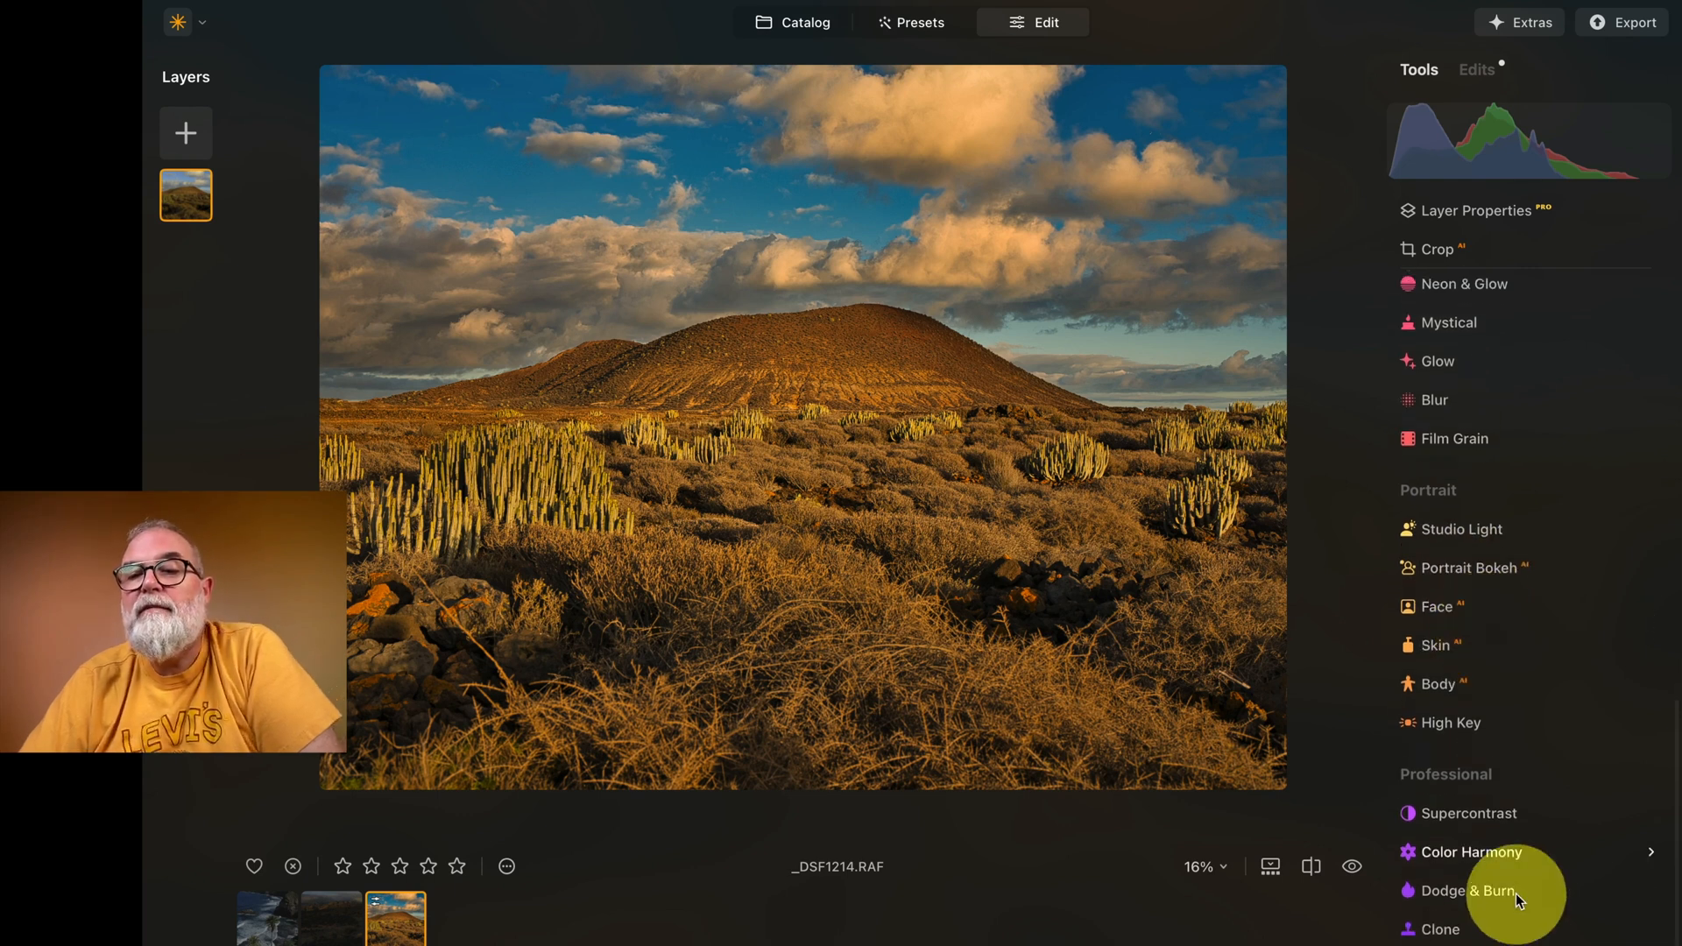
click(1479, 816)
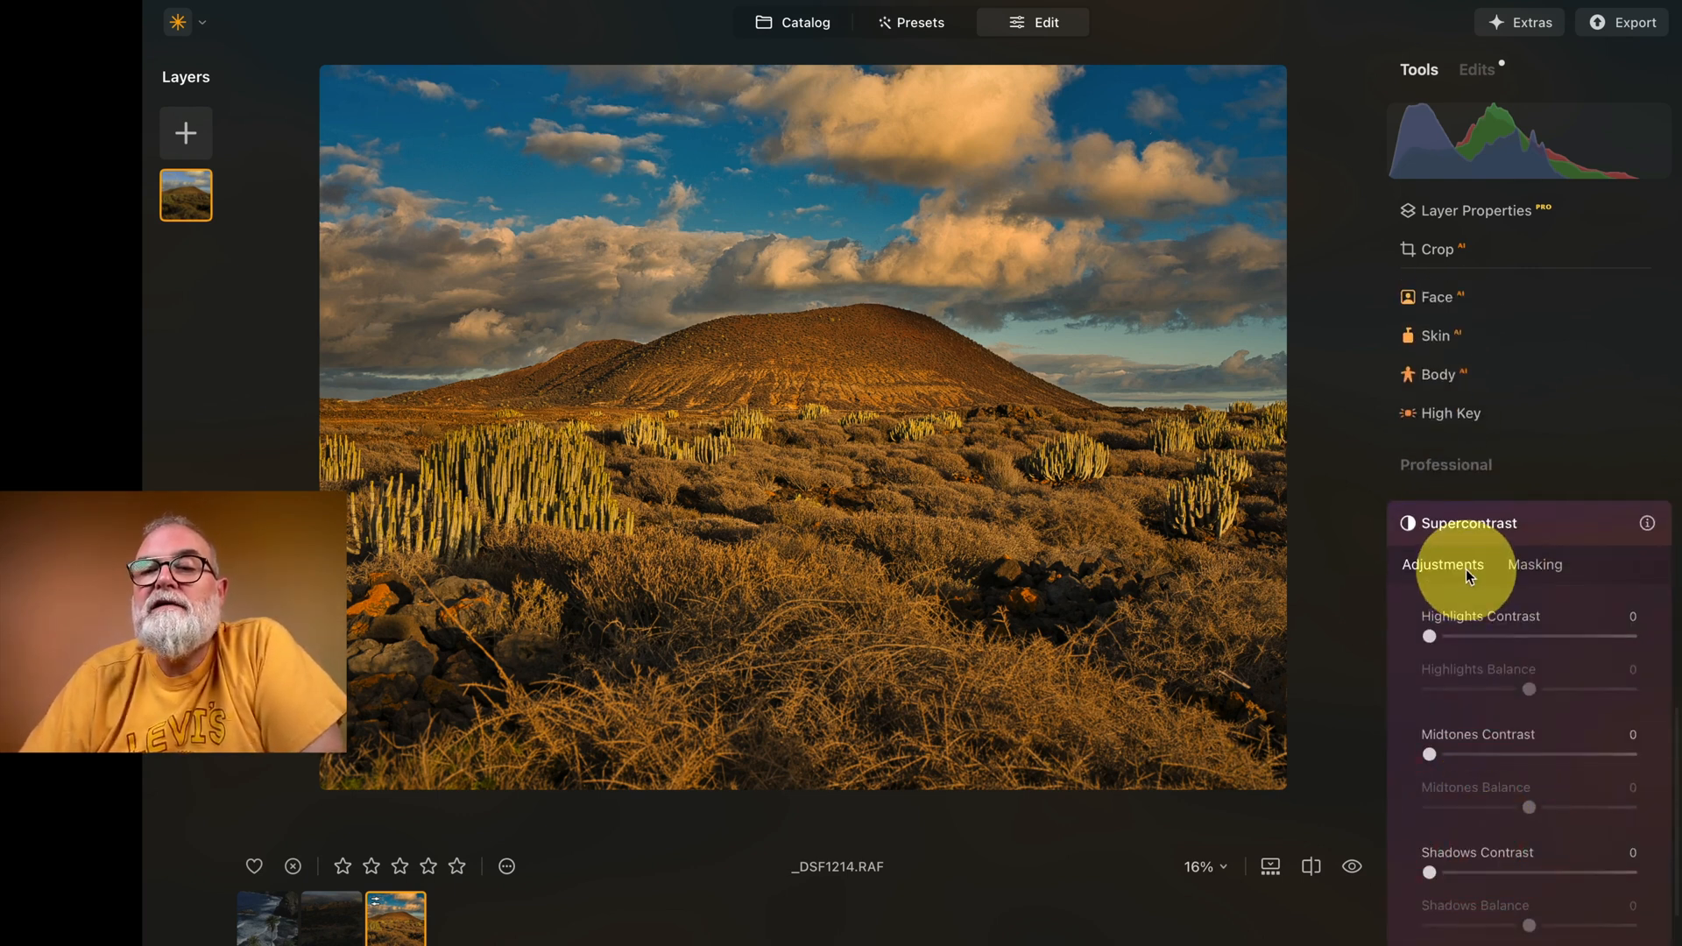
drag(1433, 634, 1669, 664)
click(1593, 637)
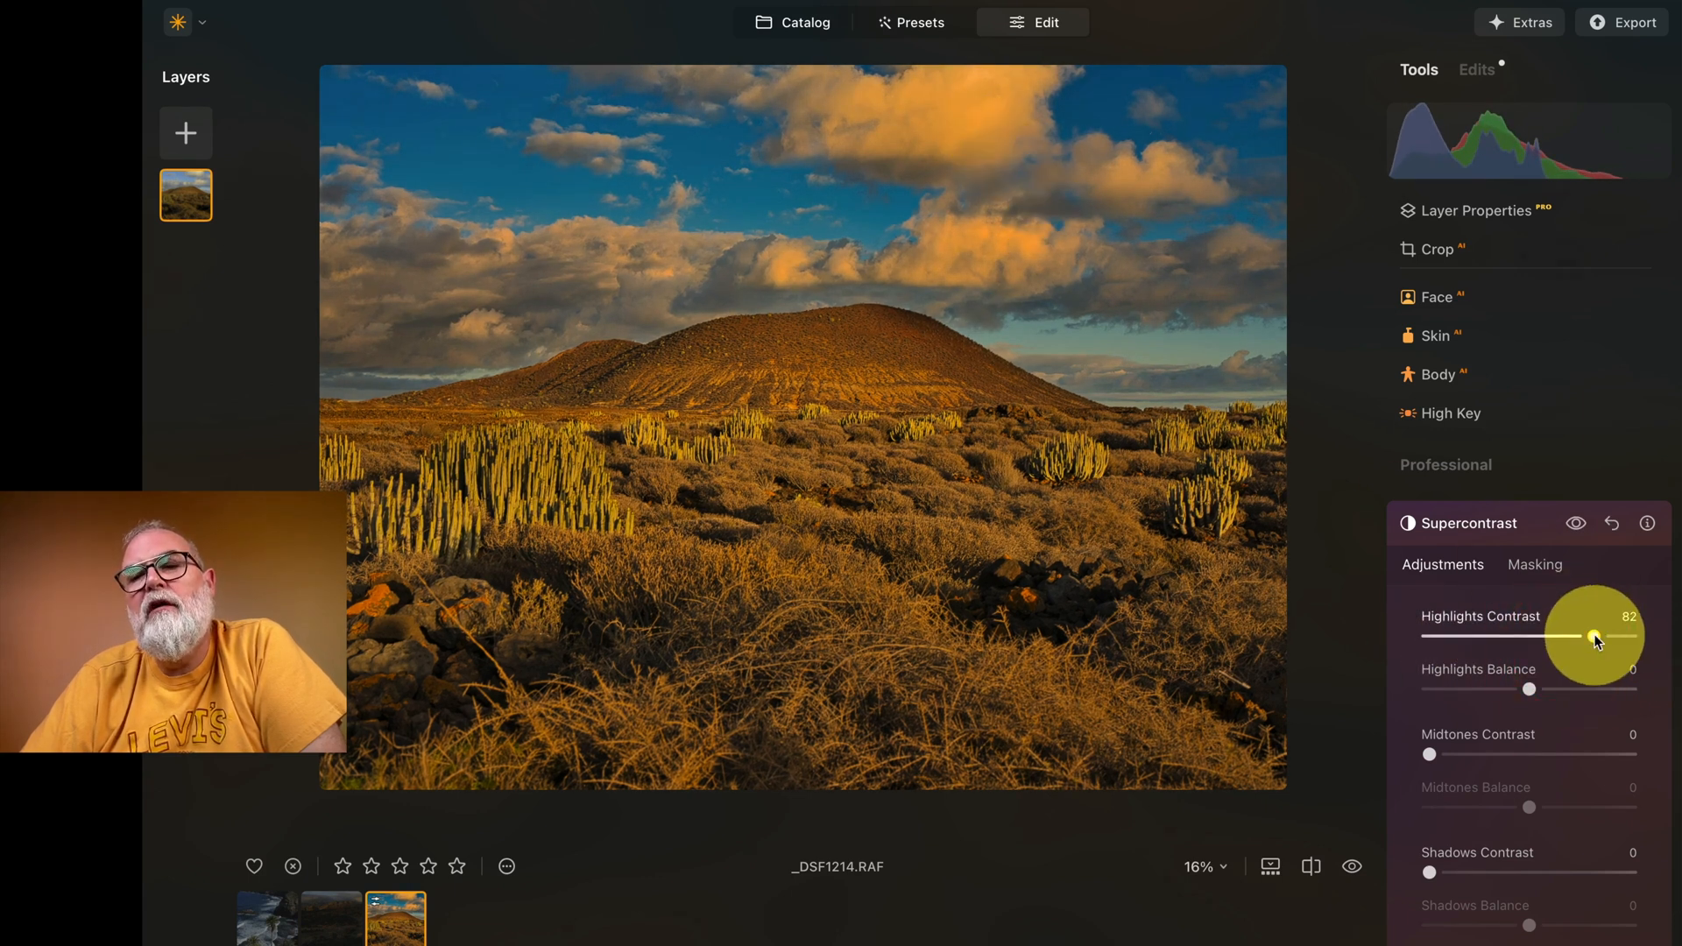
mouse_move(1433, 636)
mouse_down()
mouse_move(1508, 633)
mouse_move(1417, 629)
mouse_up()
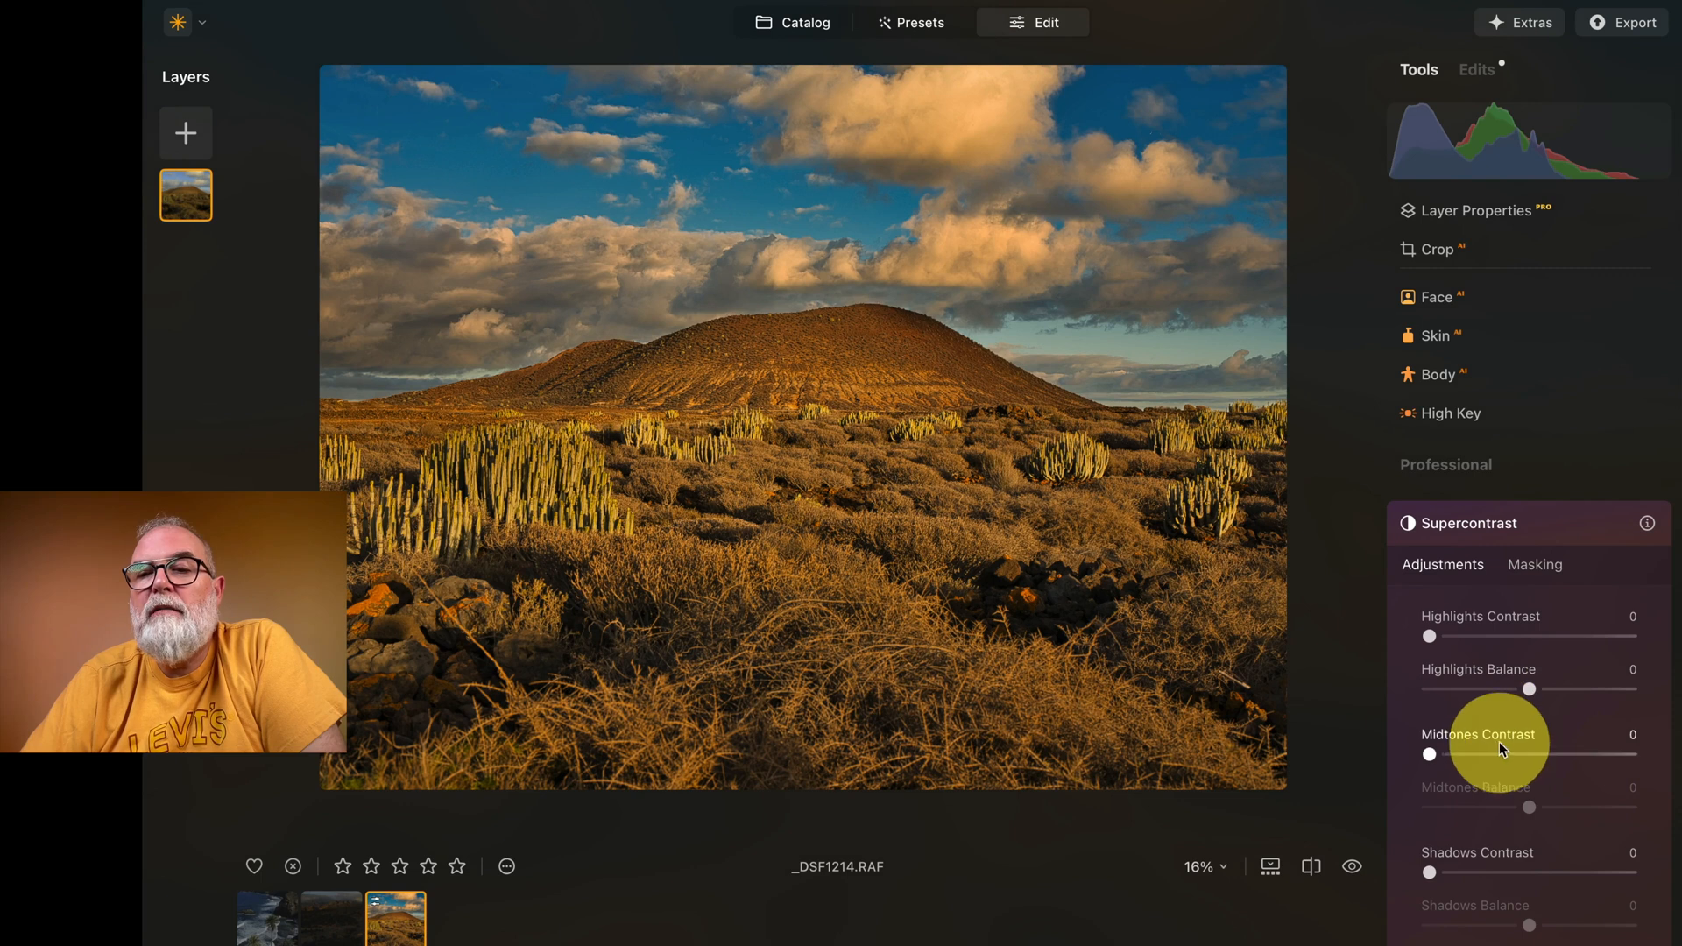
scroll(1494, 710, down, 2)
click(1554, 480)
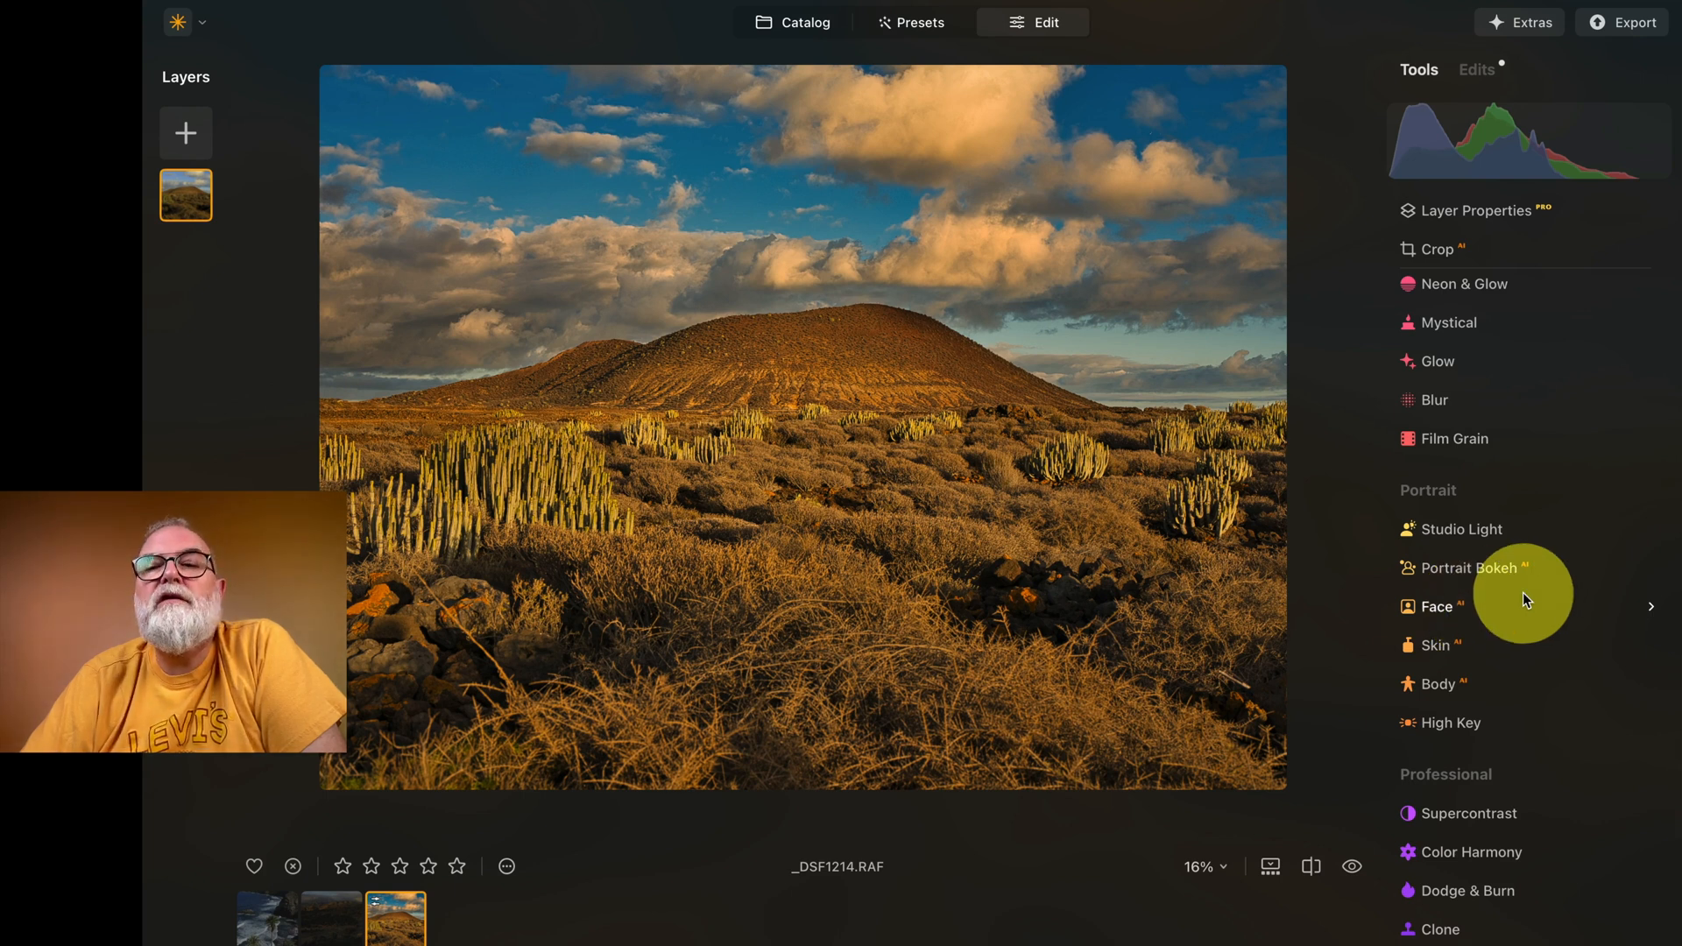
Step: Try Color Harmony with Brilliance at -4 and reset the tool
click(1457, 871)
mouse_move(1532, 764)
mouse_down()
mouse_move(1638, 768)
mouse_move(1442, 771)
mouse_move(1527, 780)
mouse_up()
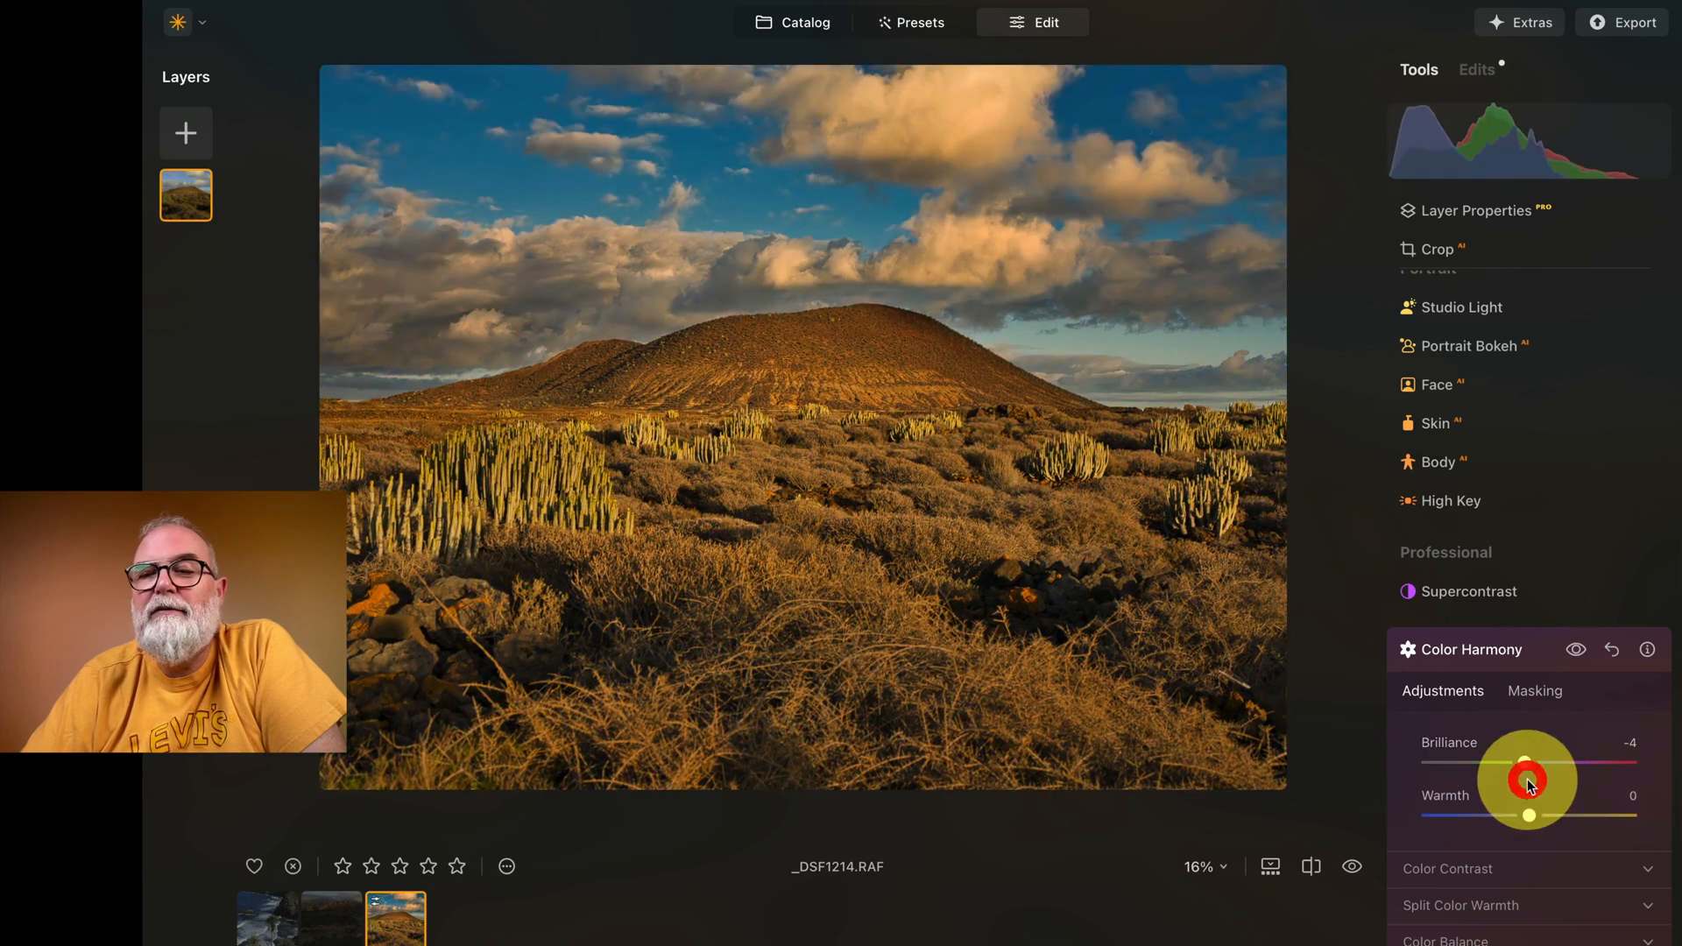
click(1610, 651)
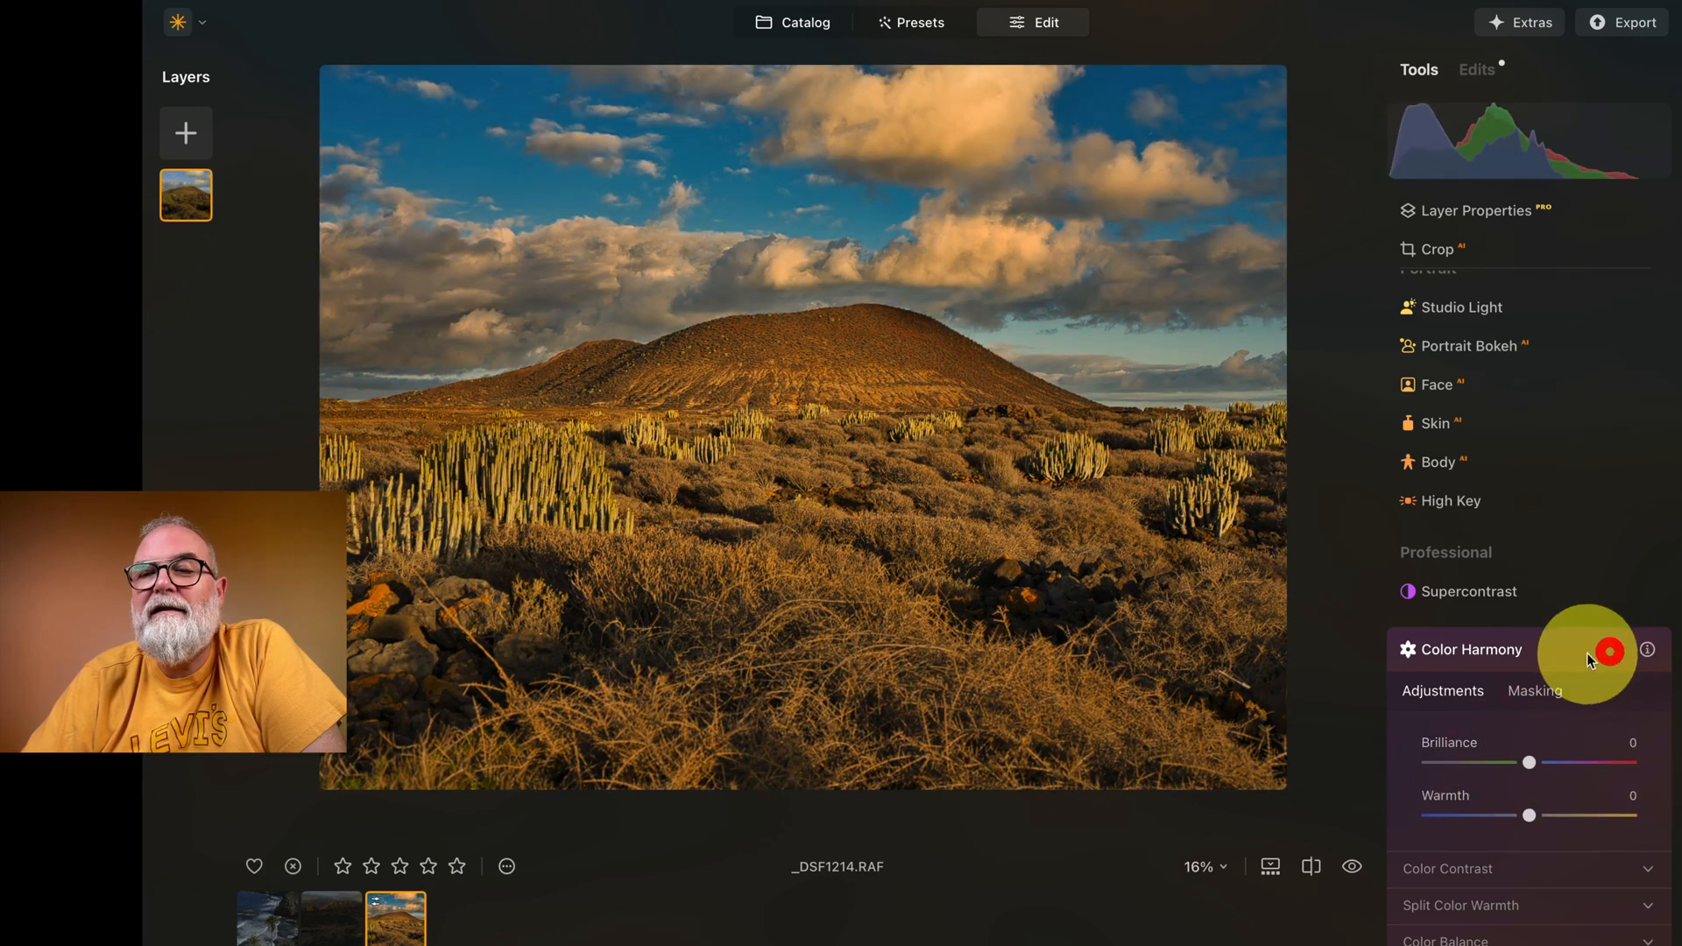
click(1540, 646)
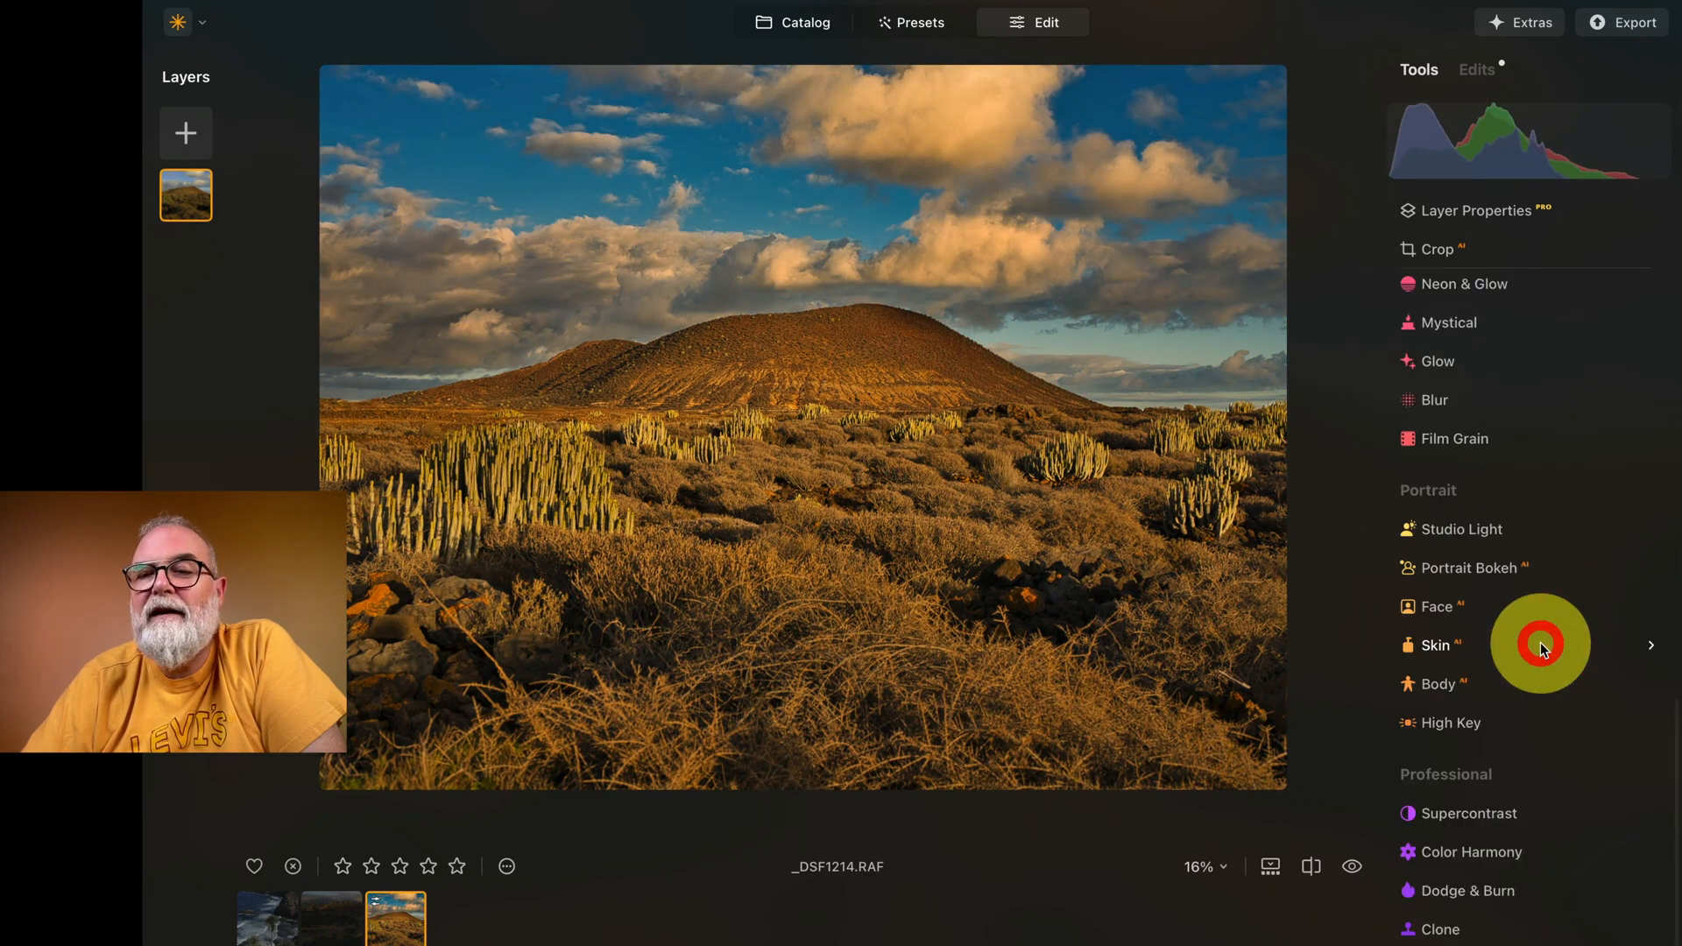
Step: Set up the Dodge & Burn Lighten brush with a size of 81
click(1469, 890)
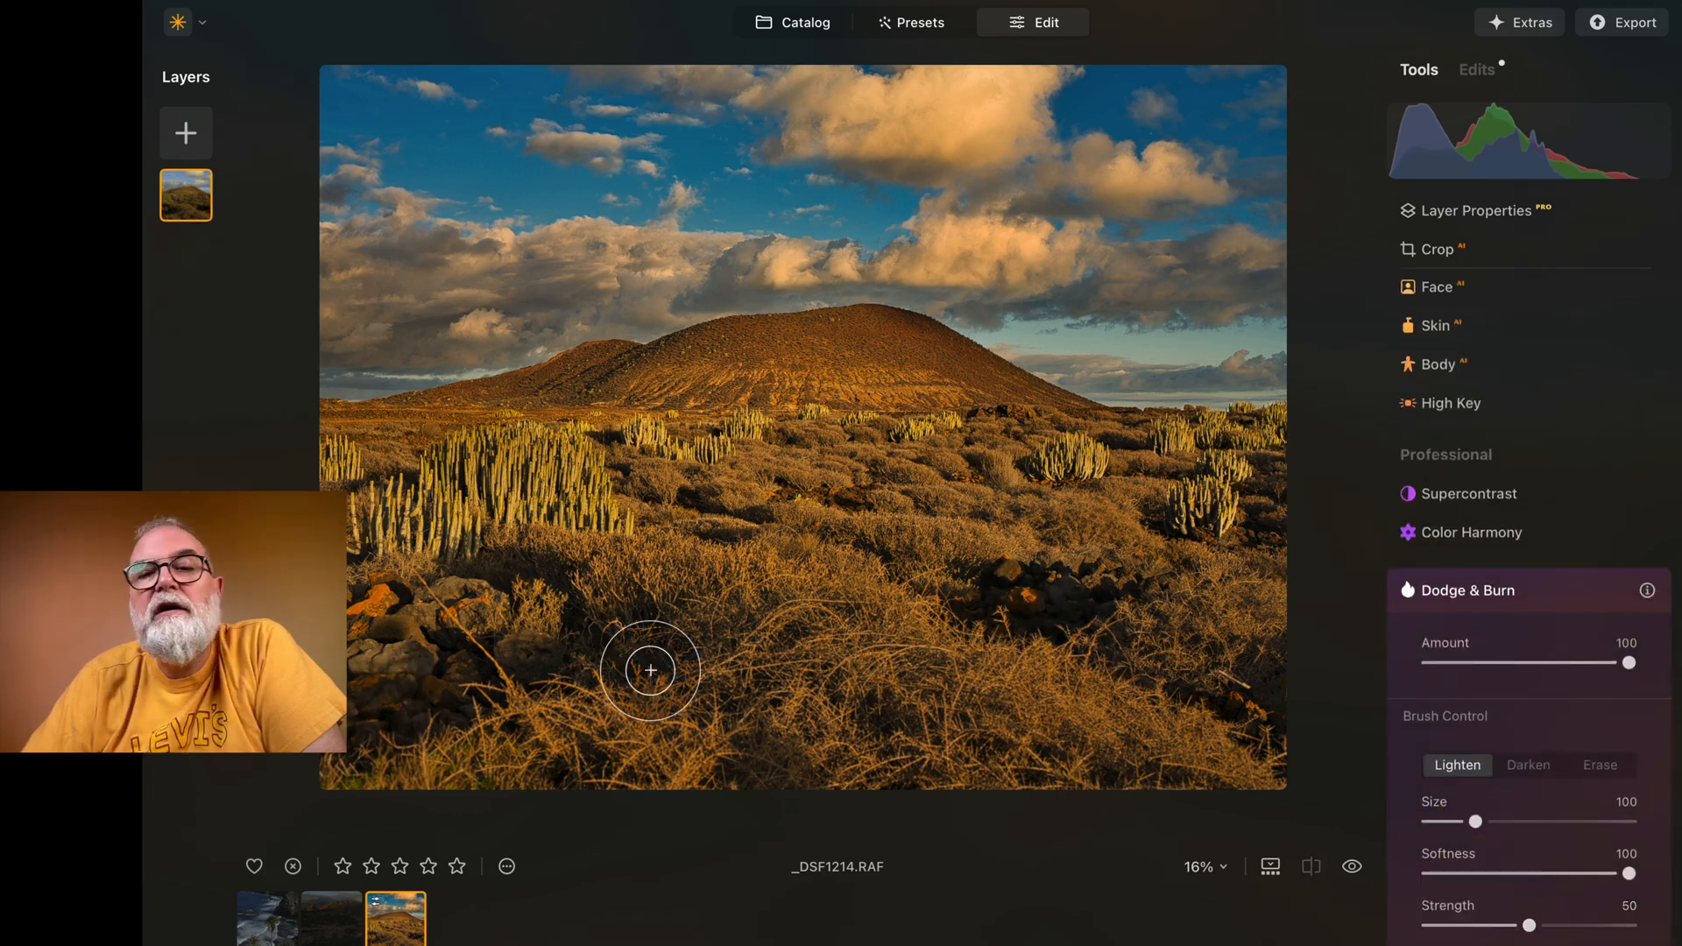
click(1600, 691)
click(1507, 824)
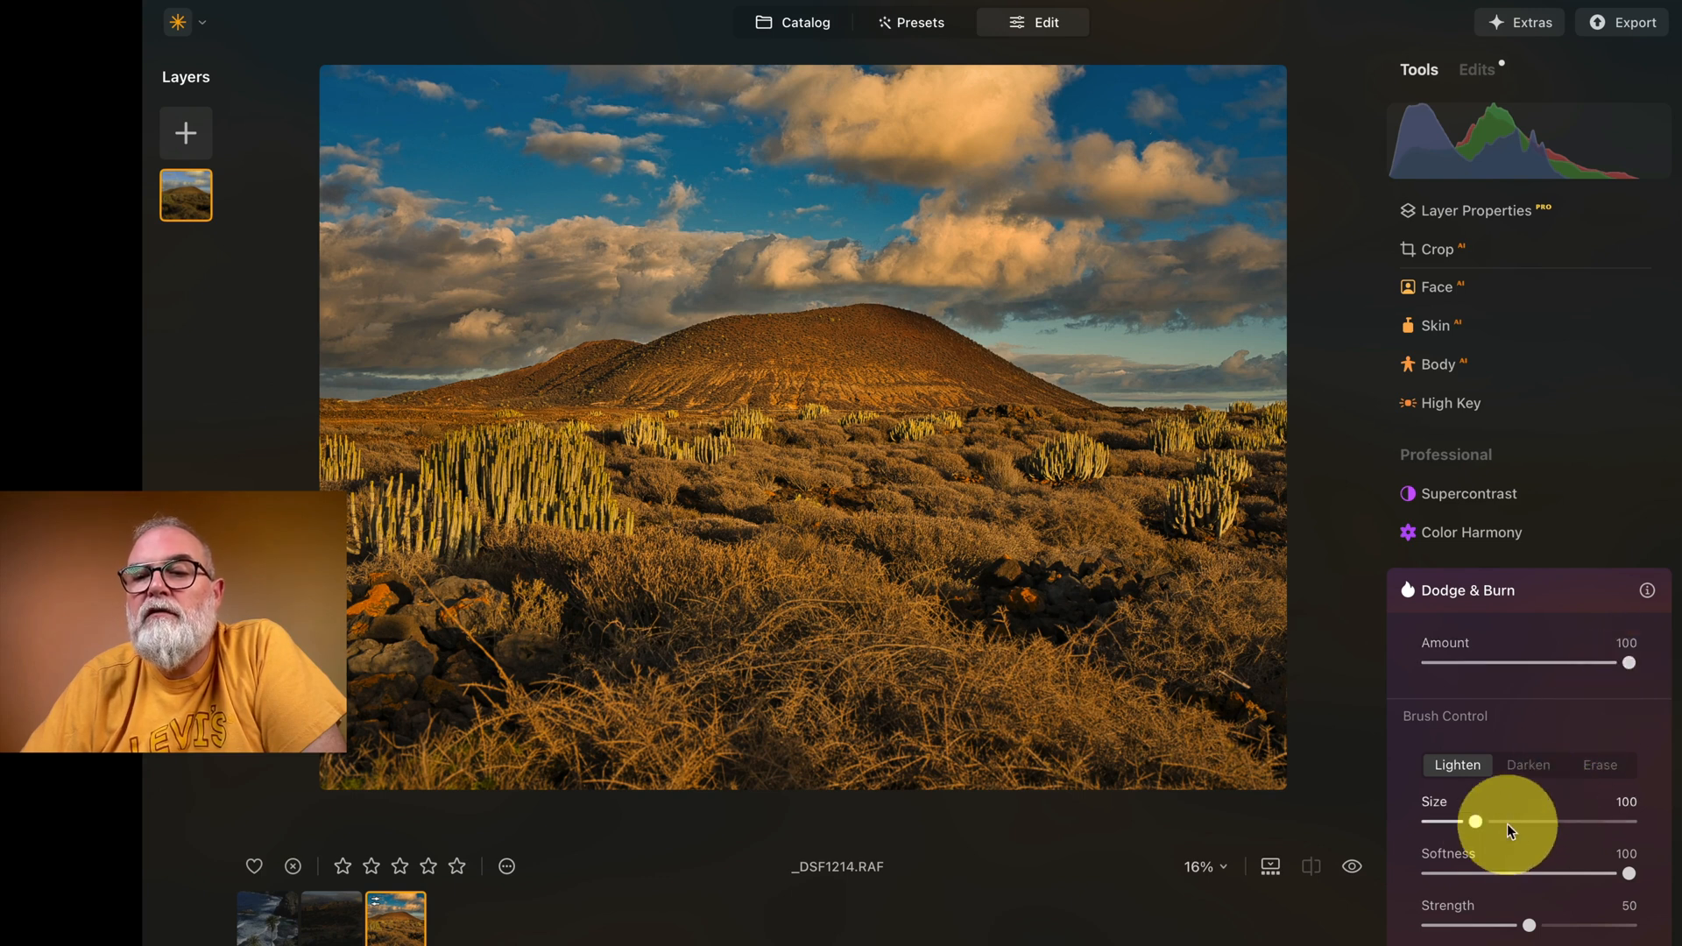
drag(1469, 823, 1466, 823)
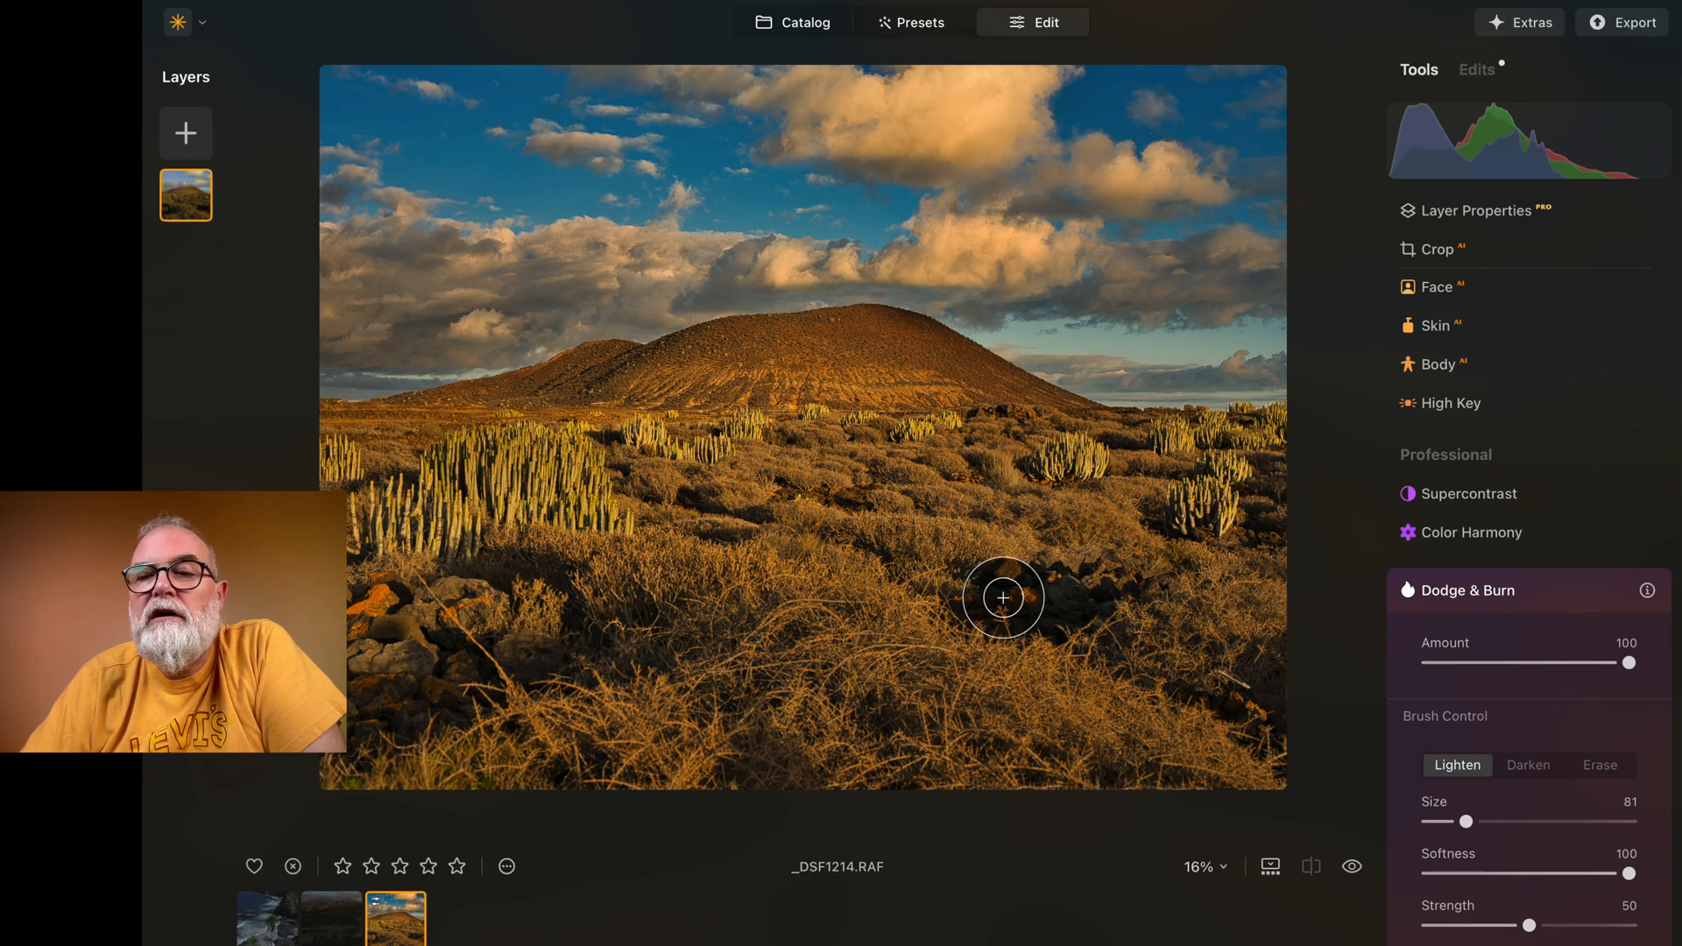
Step: Reduce the overall Dodge & Burn Amount to 38
click(1630, 663)
drag(1633, 662, 1547, 665)
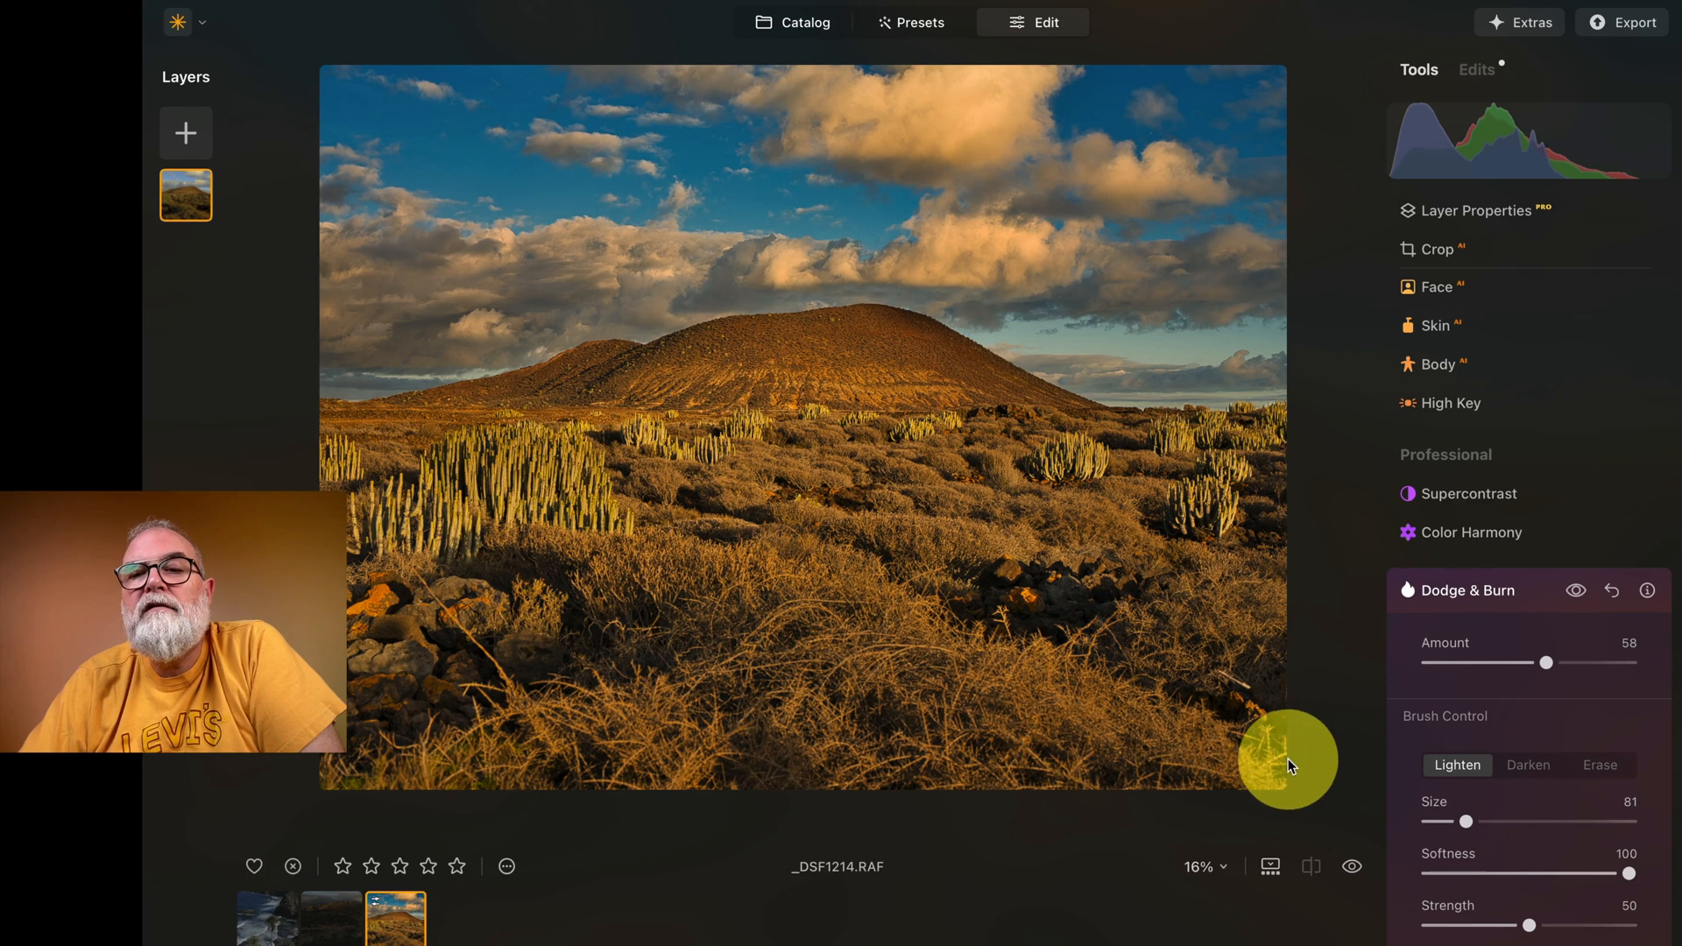
mouse_move(1548, 663)
mouse_down()
mouse_move(1629, 663)
mouse_move(1444, 687)
mouse_move(1542, 680)
mouse_move(1503, 676)
mouse_up()
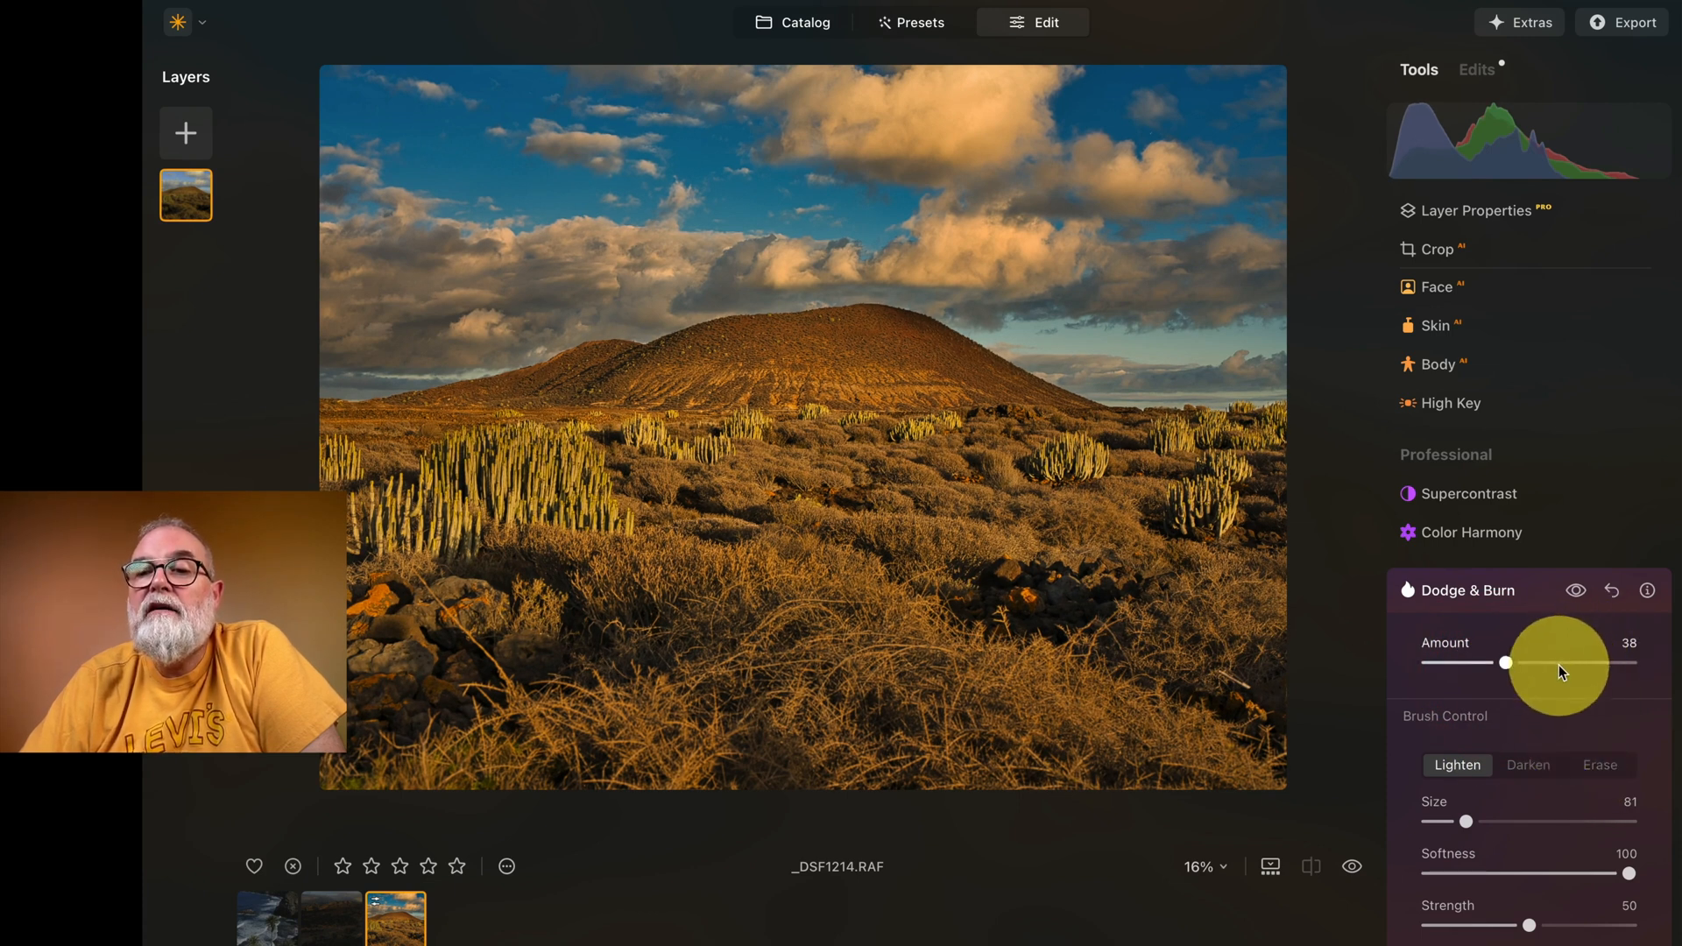
scroll(1559, 665, down, 1)
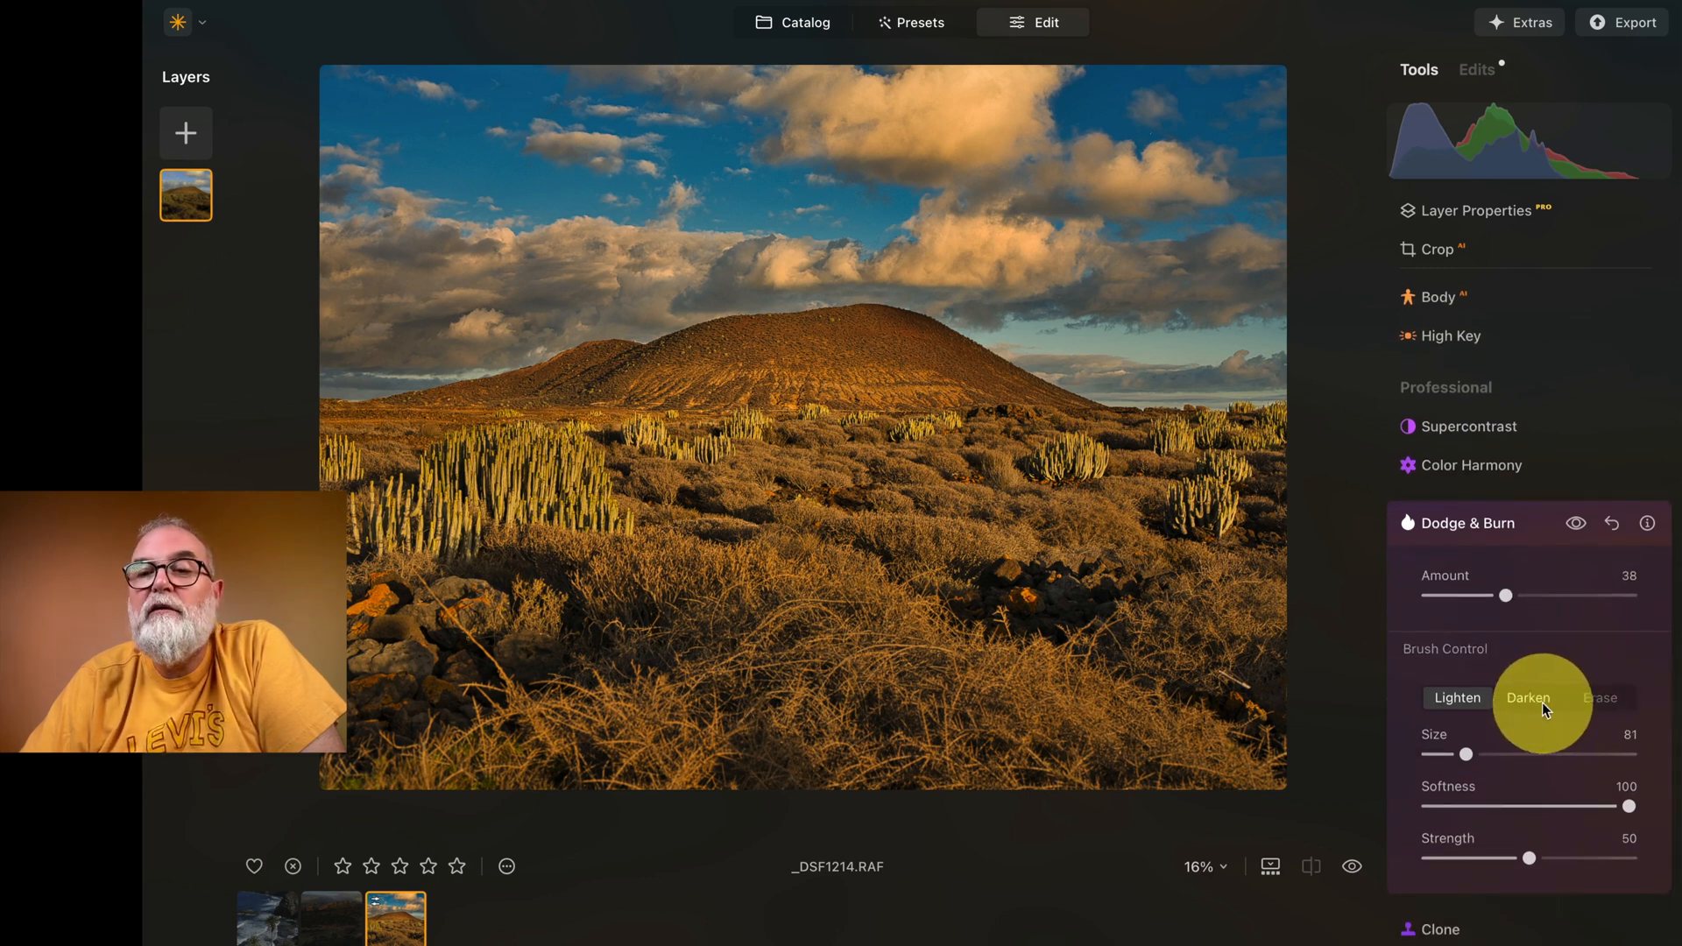
click(1528, 524)
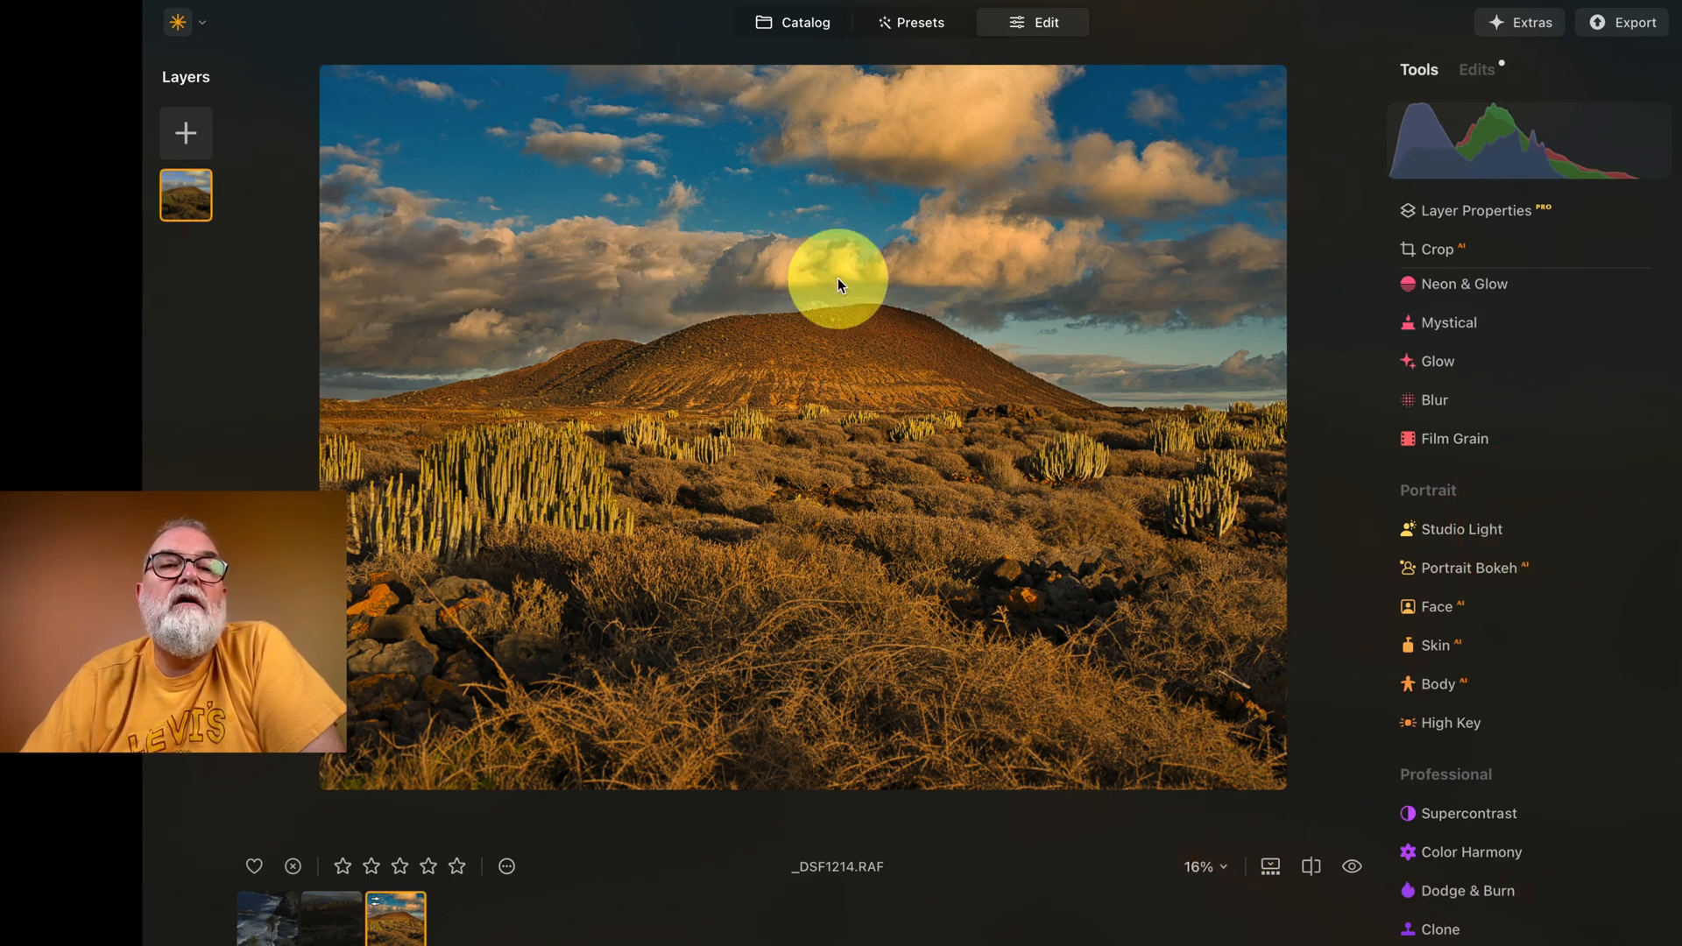
Step: Compare the edited landscape with the original several times using the before/after preview
click(1347, 865)
click(1348, 865)
click(1348, 864)
click(1347, 865)
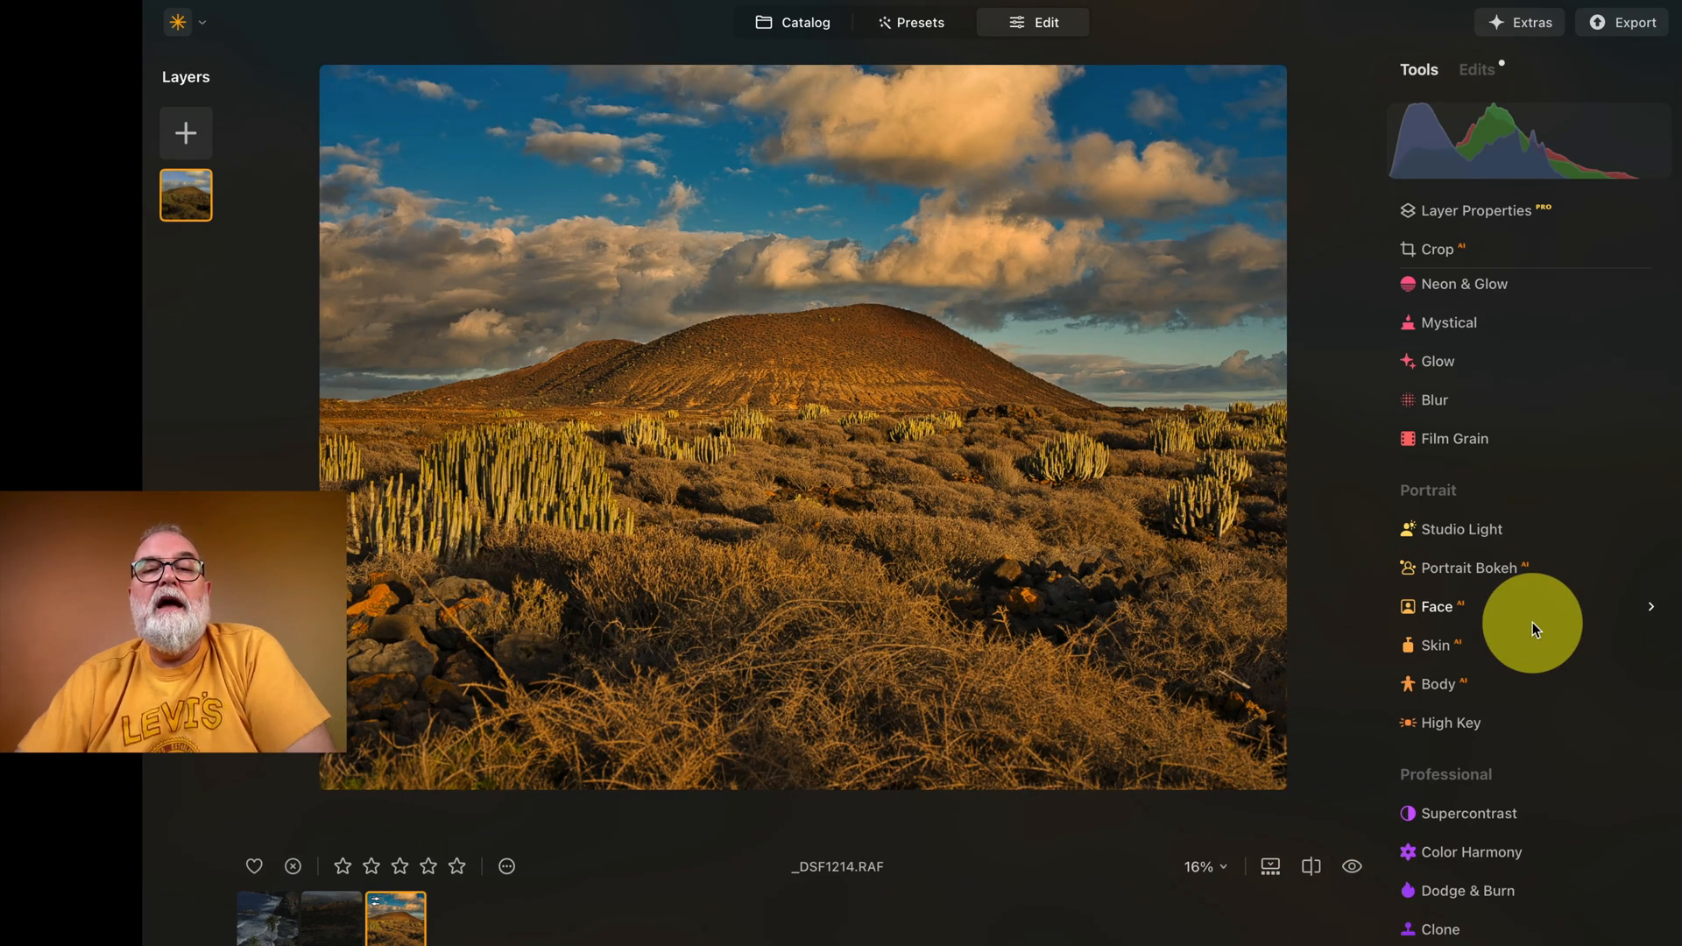
Step: Sharpen the landscape with Supersharp AI, using the Universal mode at Low strength
scroll(1533, 622, up, 10)
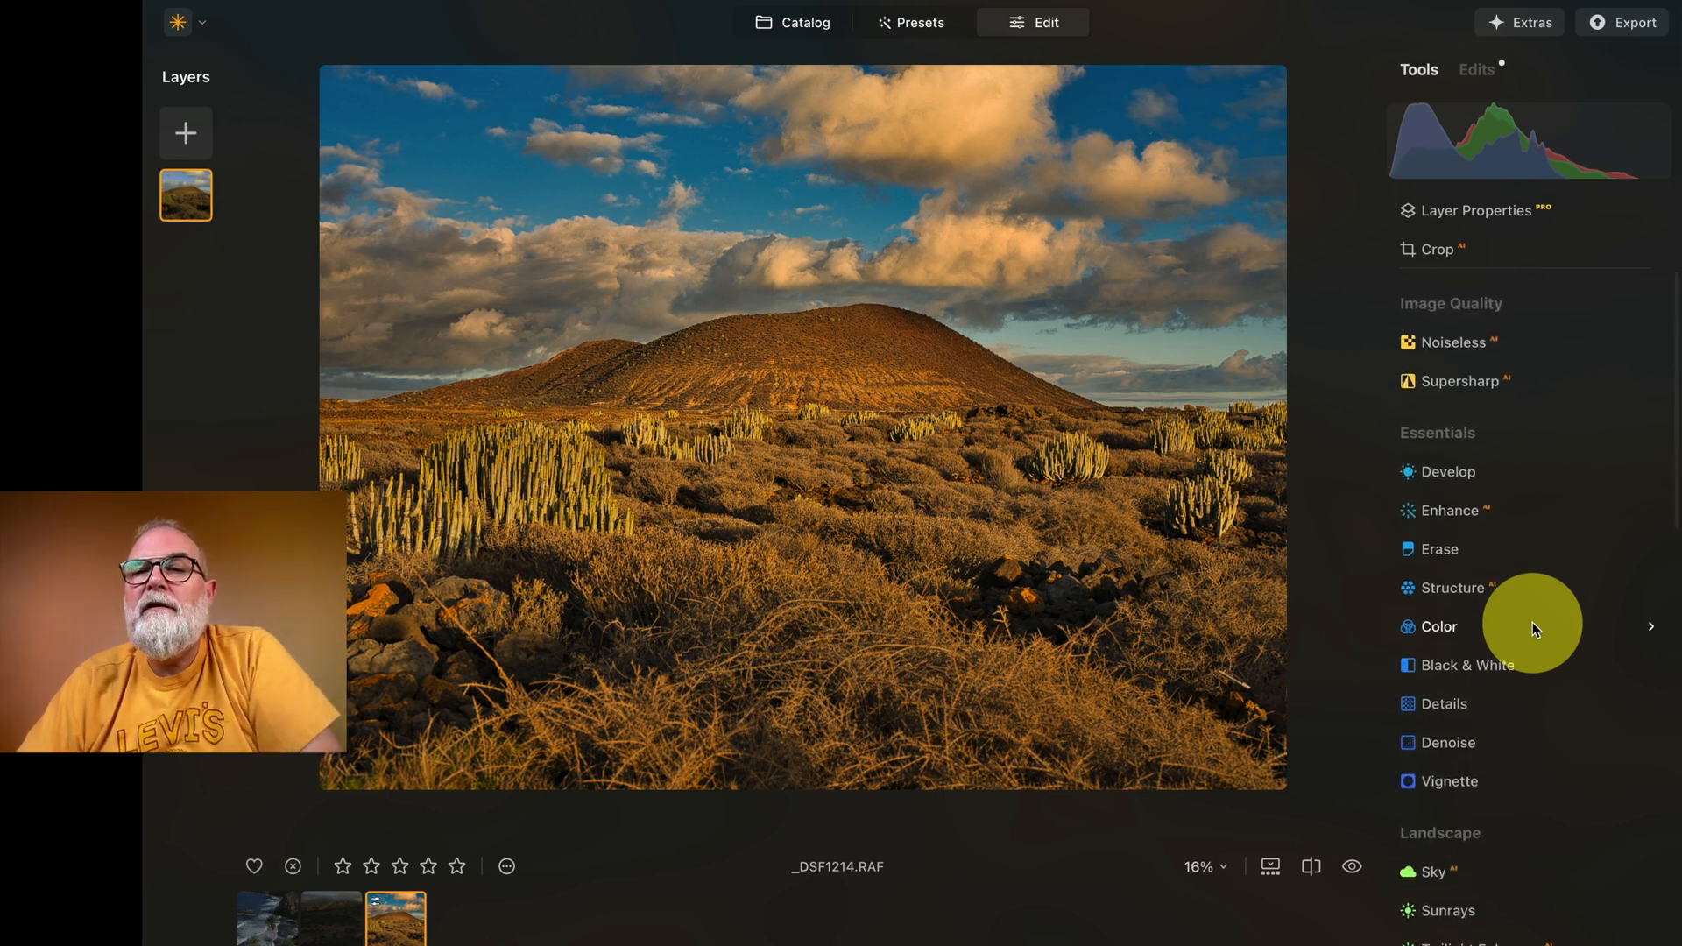
click(1481, 372)
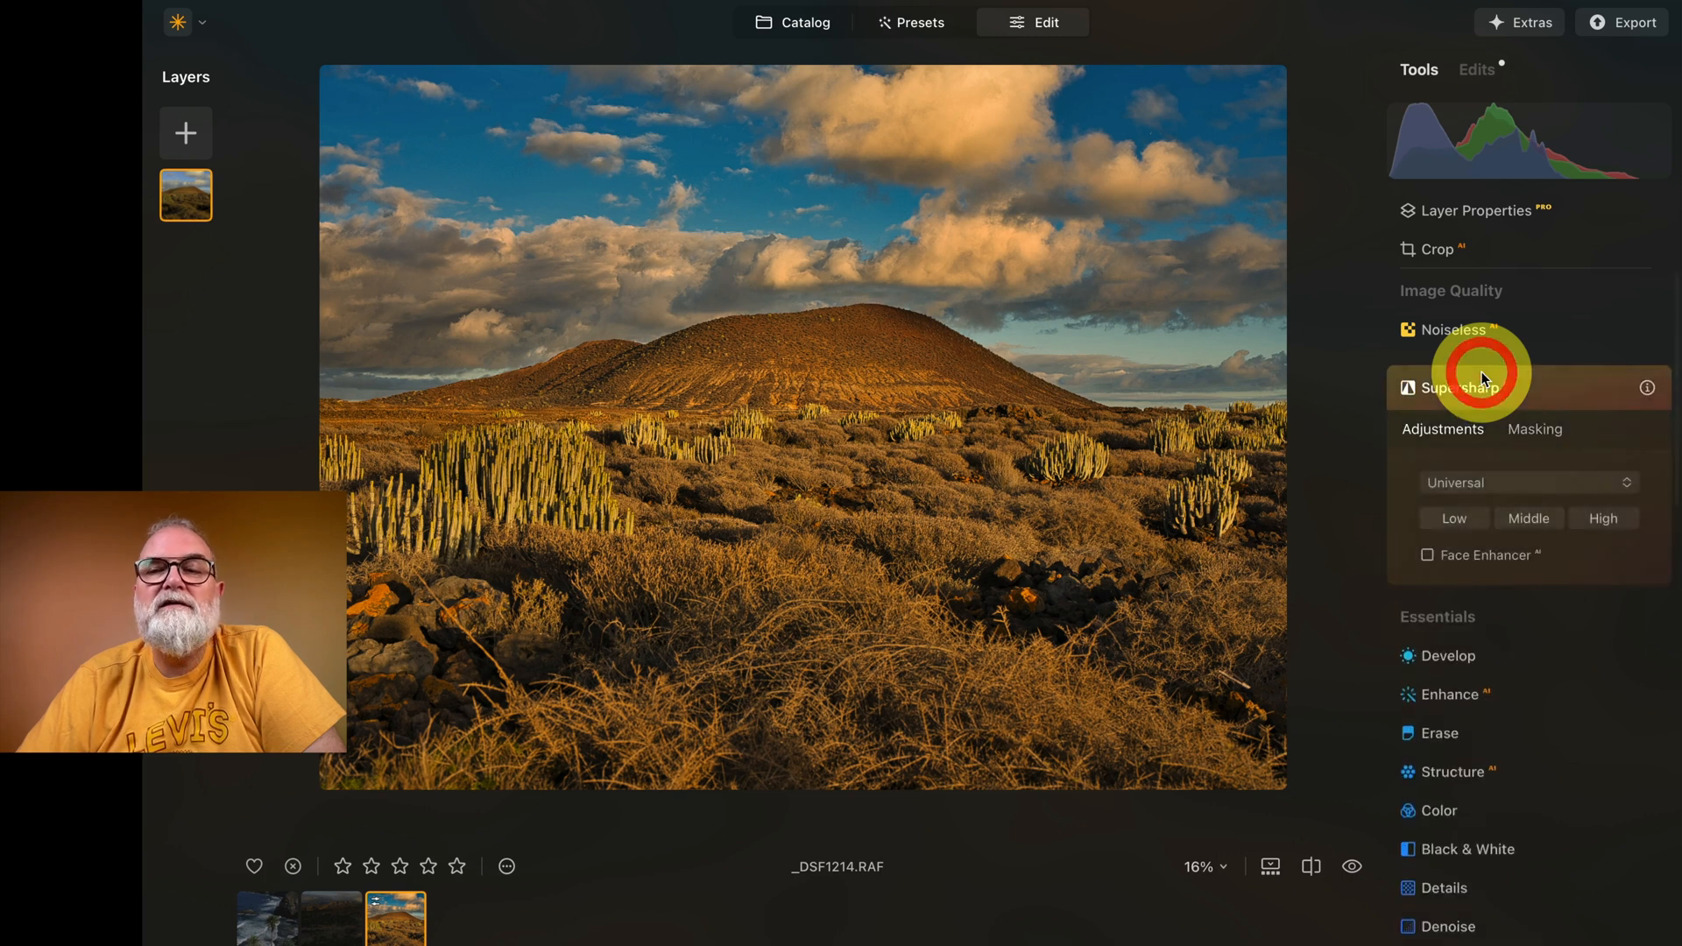
click(1452, 482)
click(1450, 482)
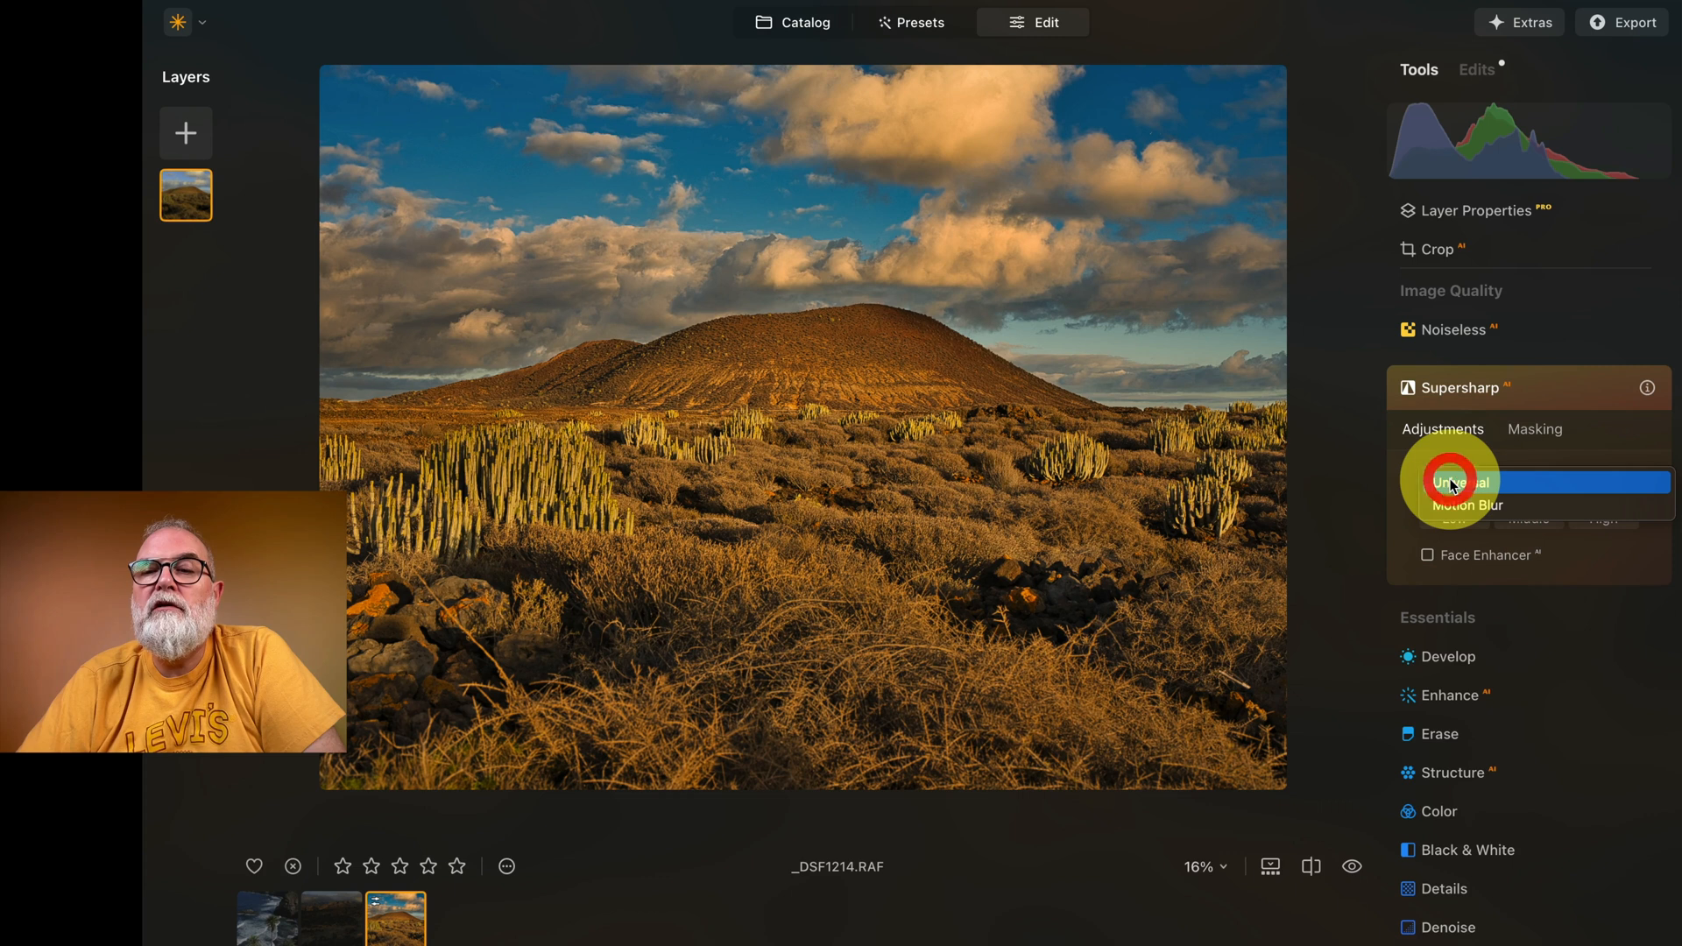
click(1396, 471)
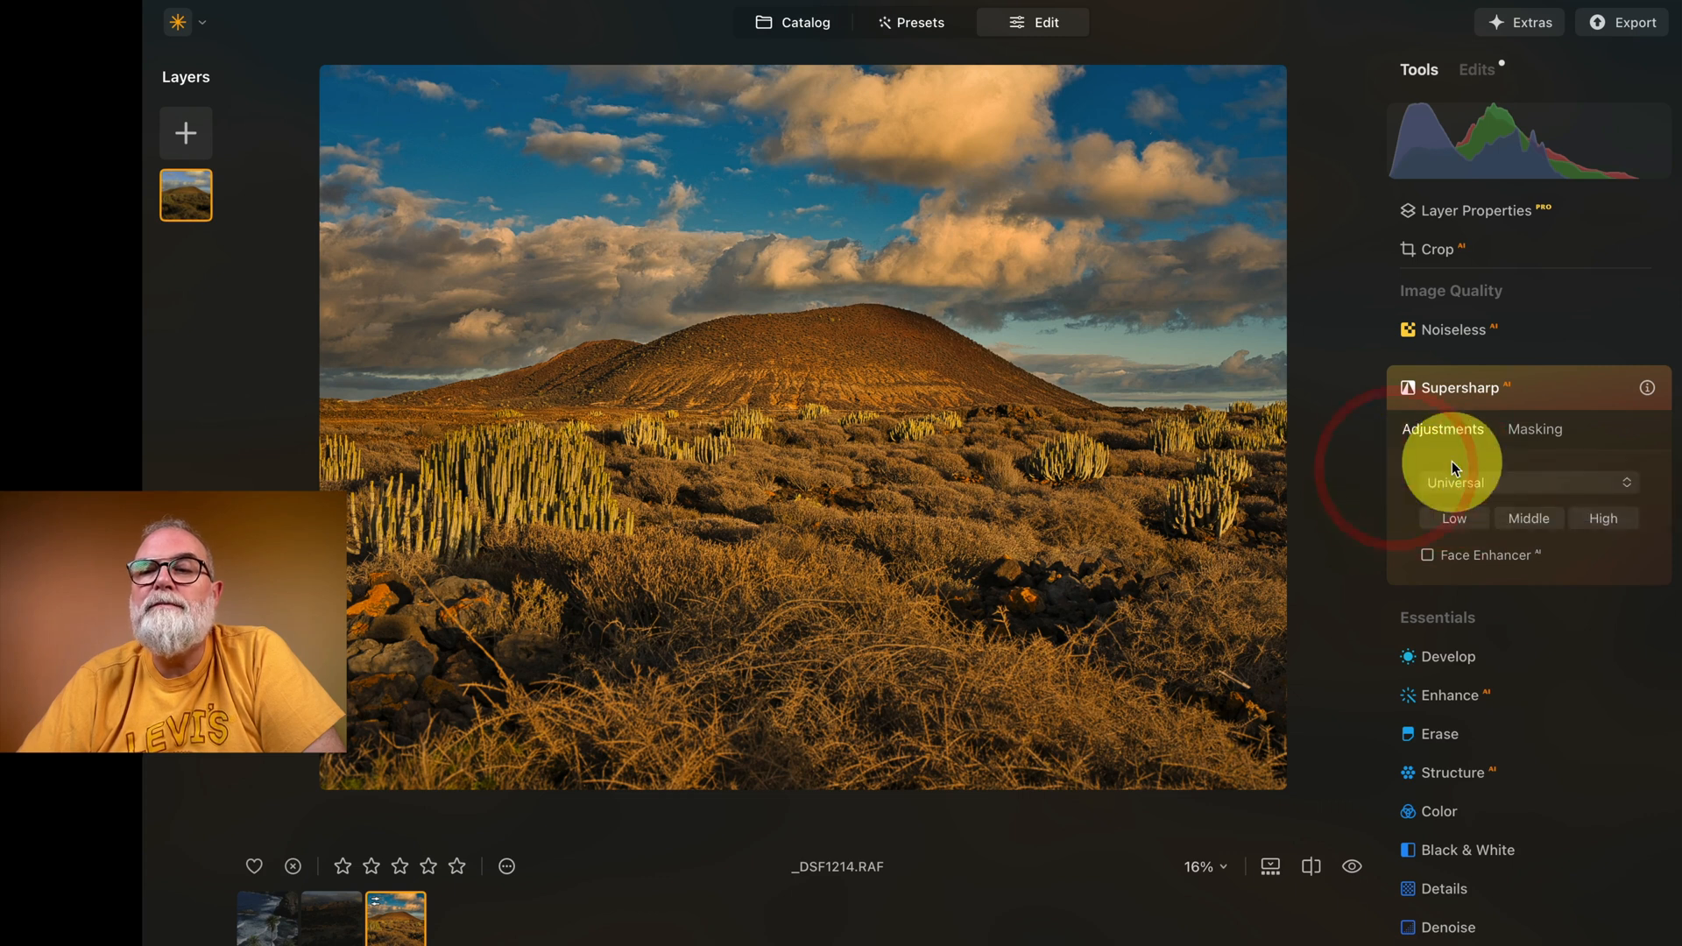
click(1460, 520)
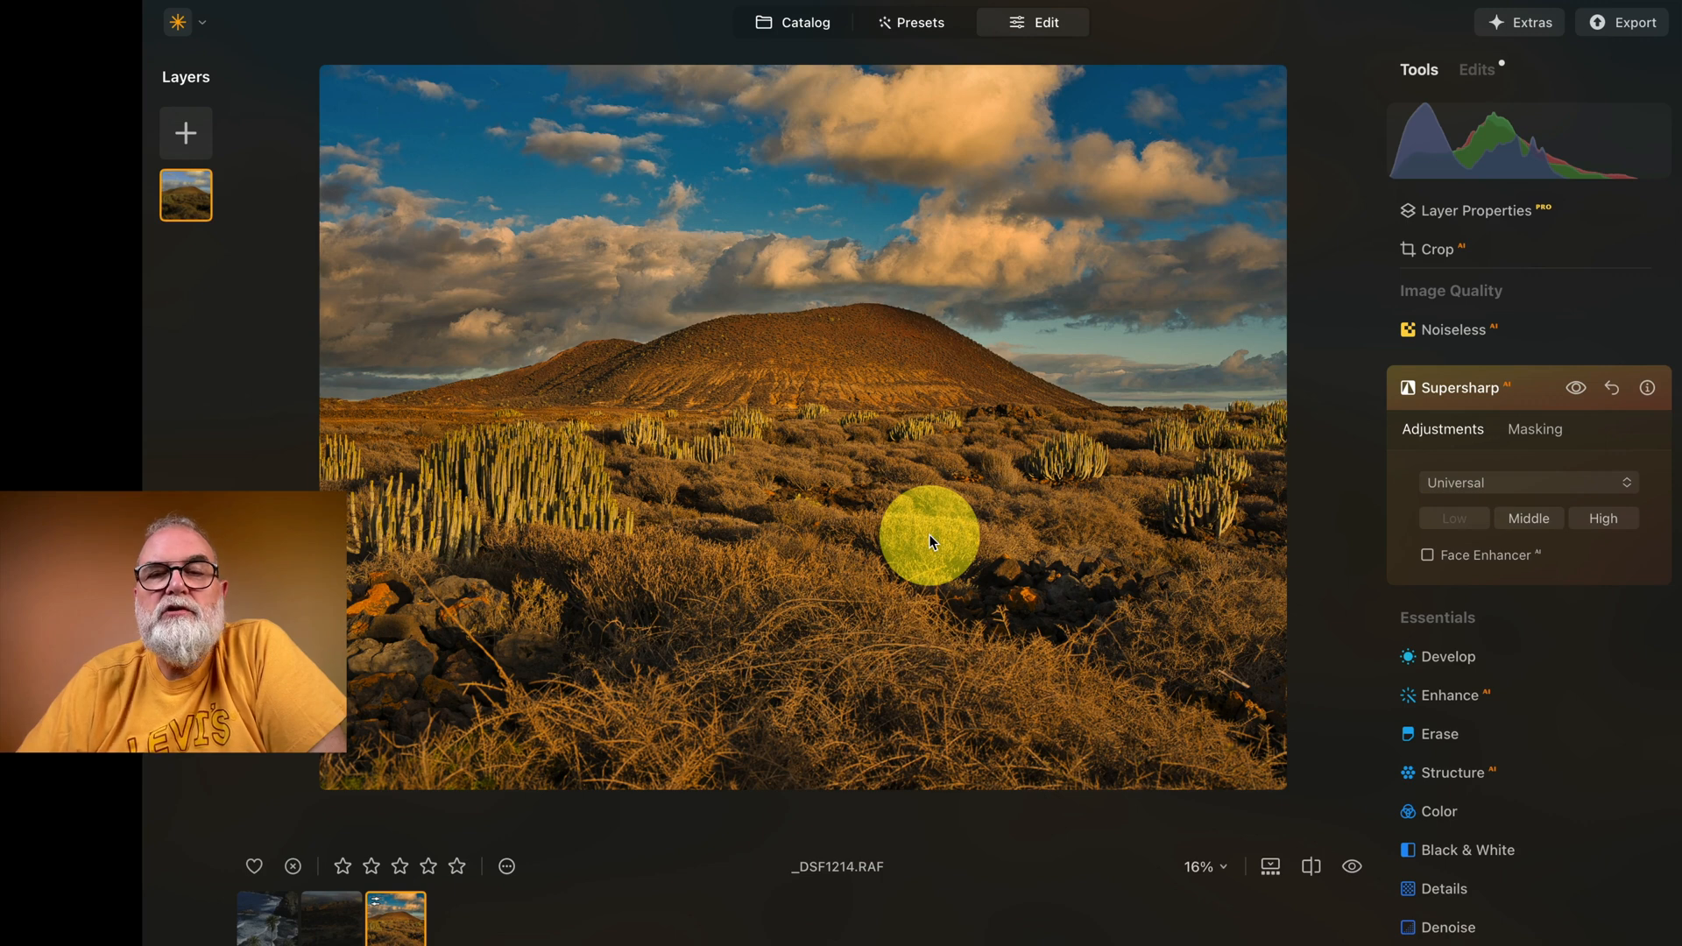
Step: Compare the Supersharp AI result with the unsharpened version on the foreground bushes and rocks at 100% zoom
click(854, 393)
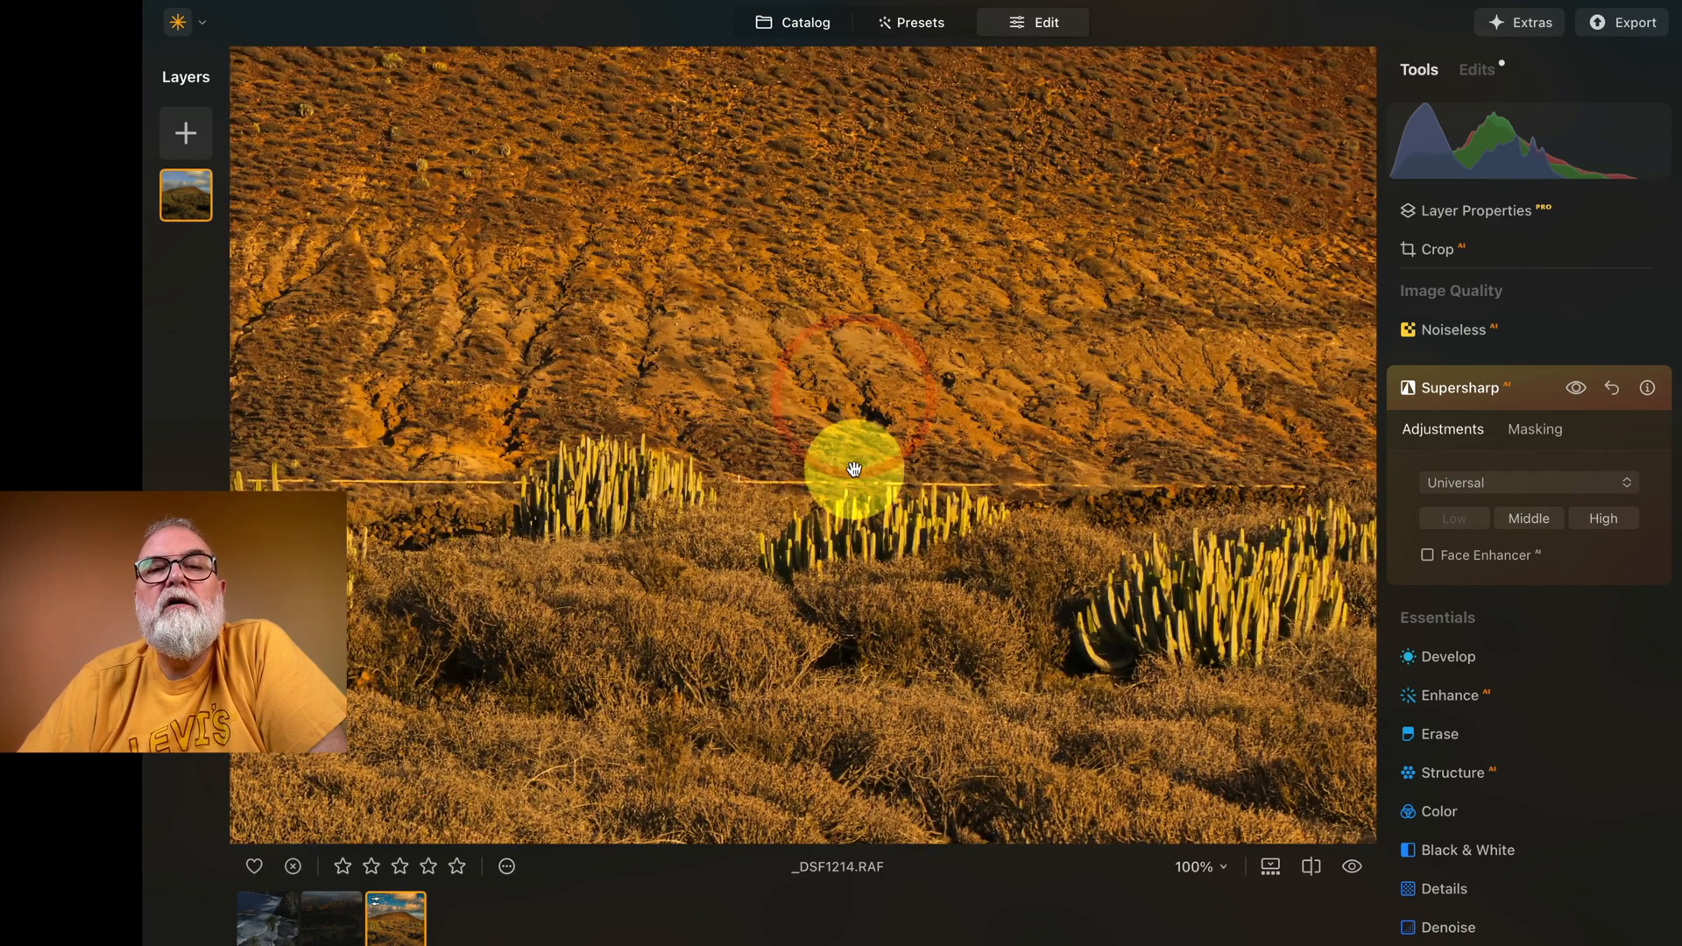
drag(876, 612, 950, 211)
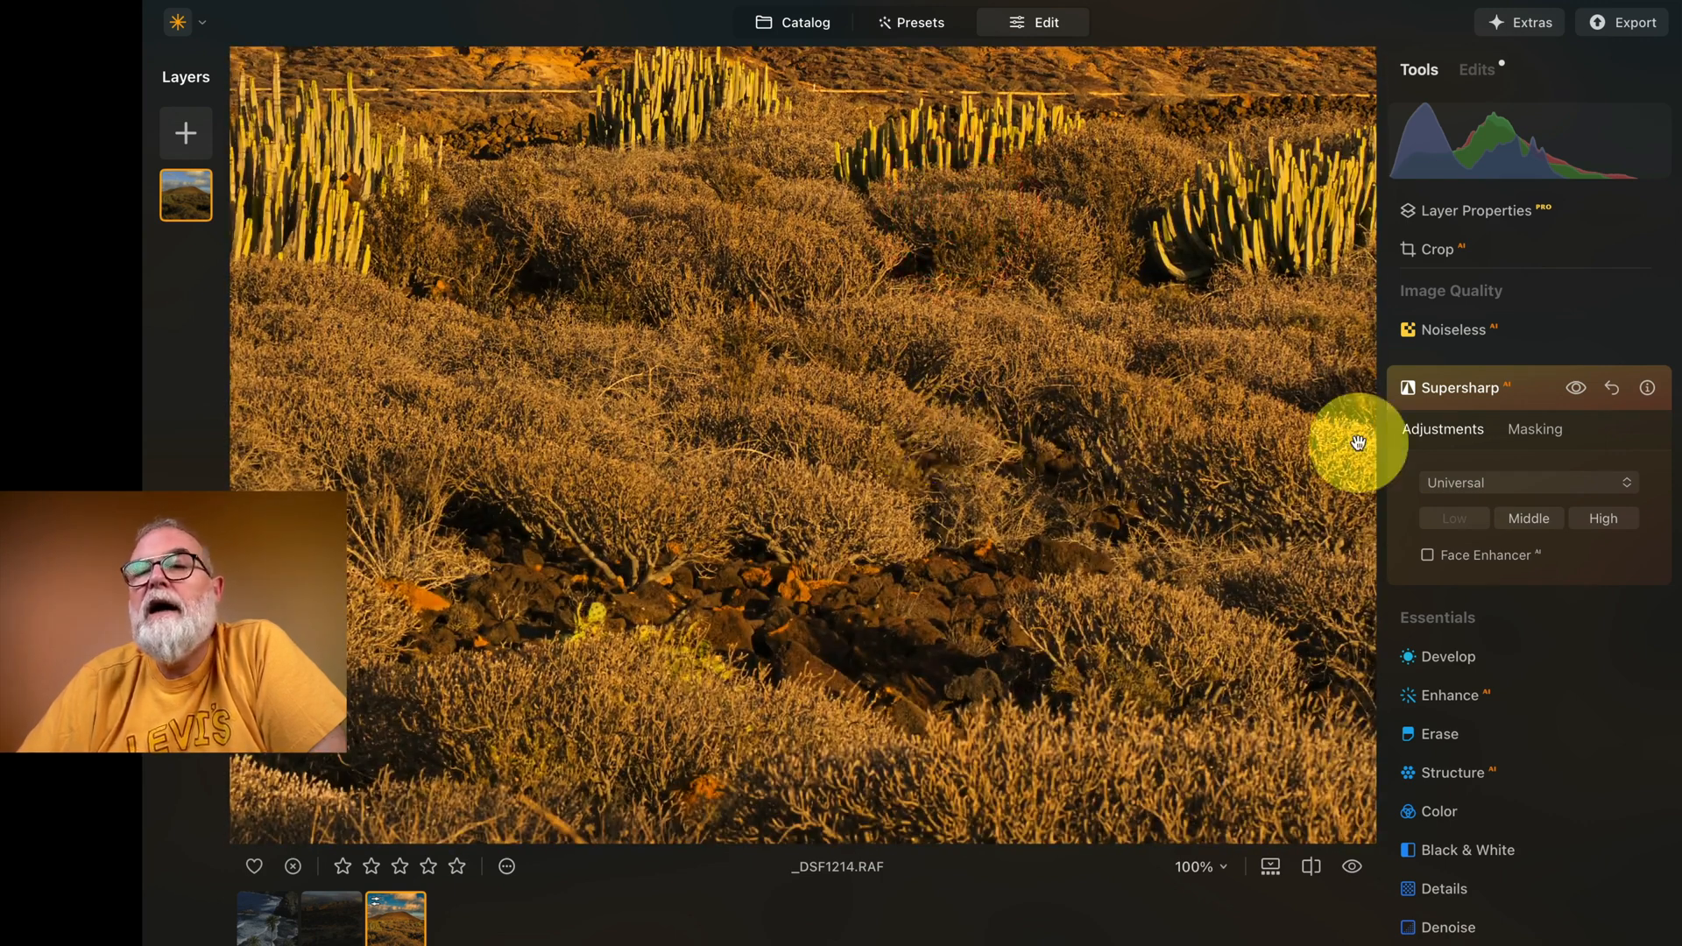
click(1576, 389)
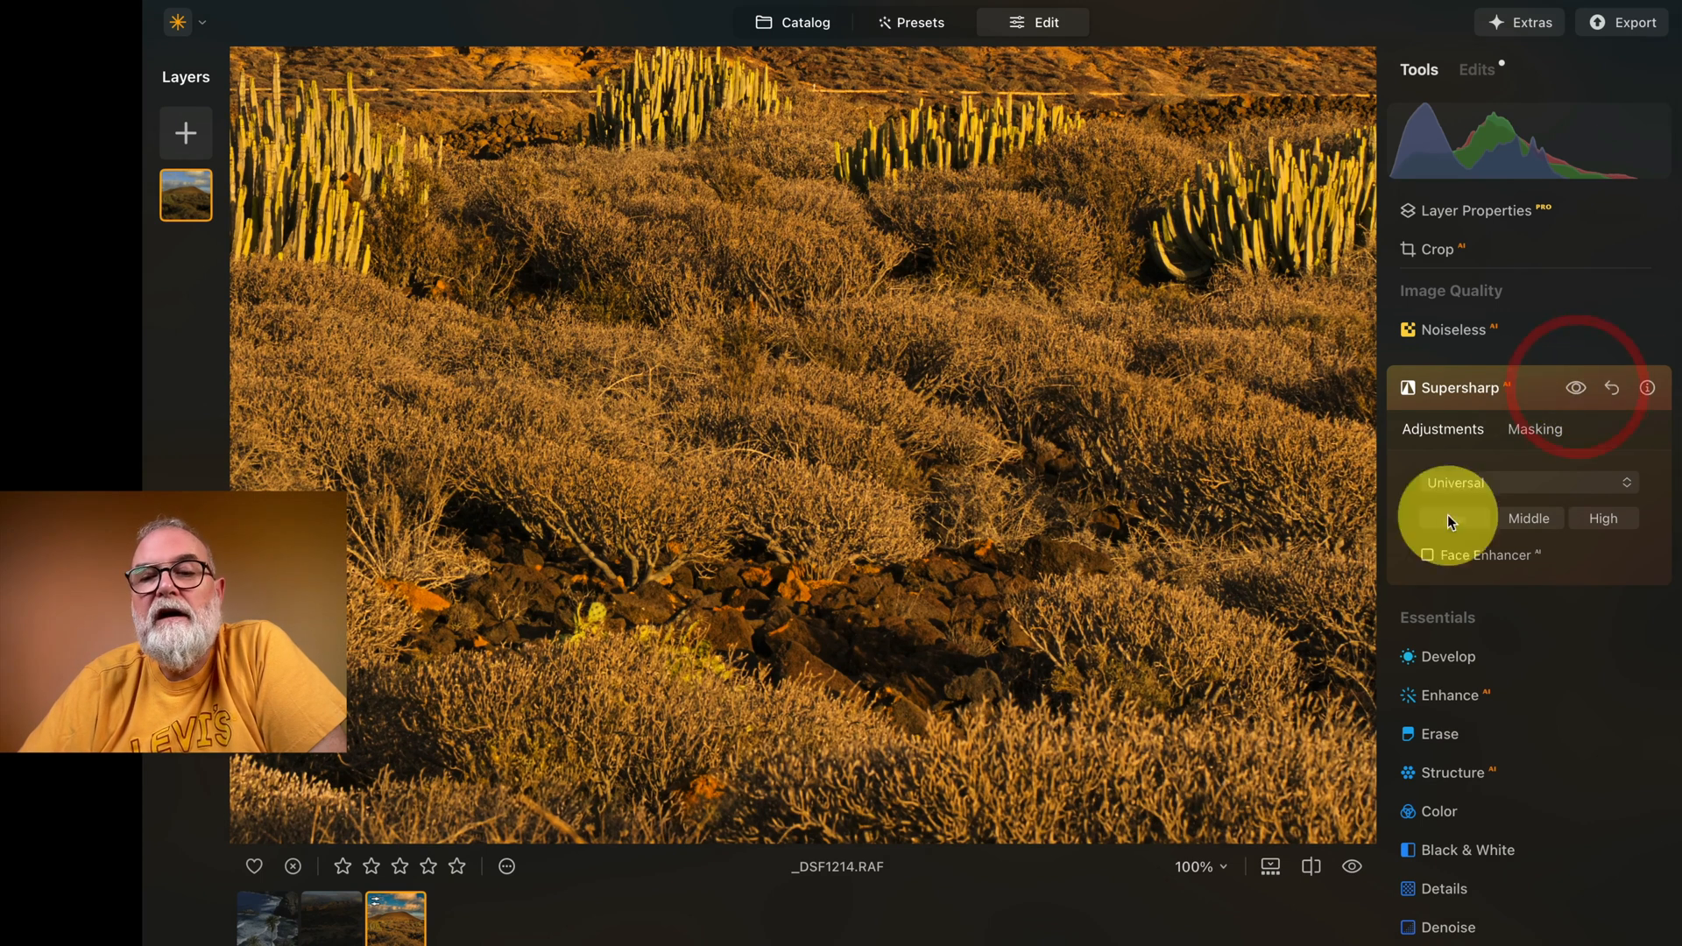
click(1353, 868)
click(1358, 869)
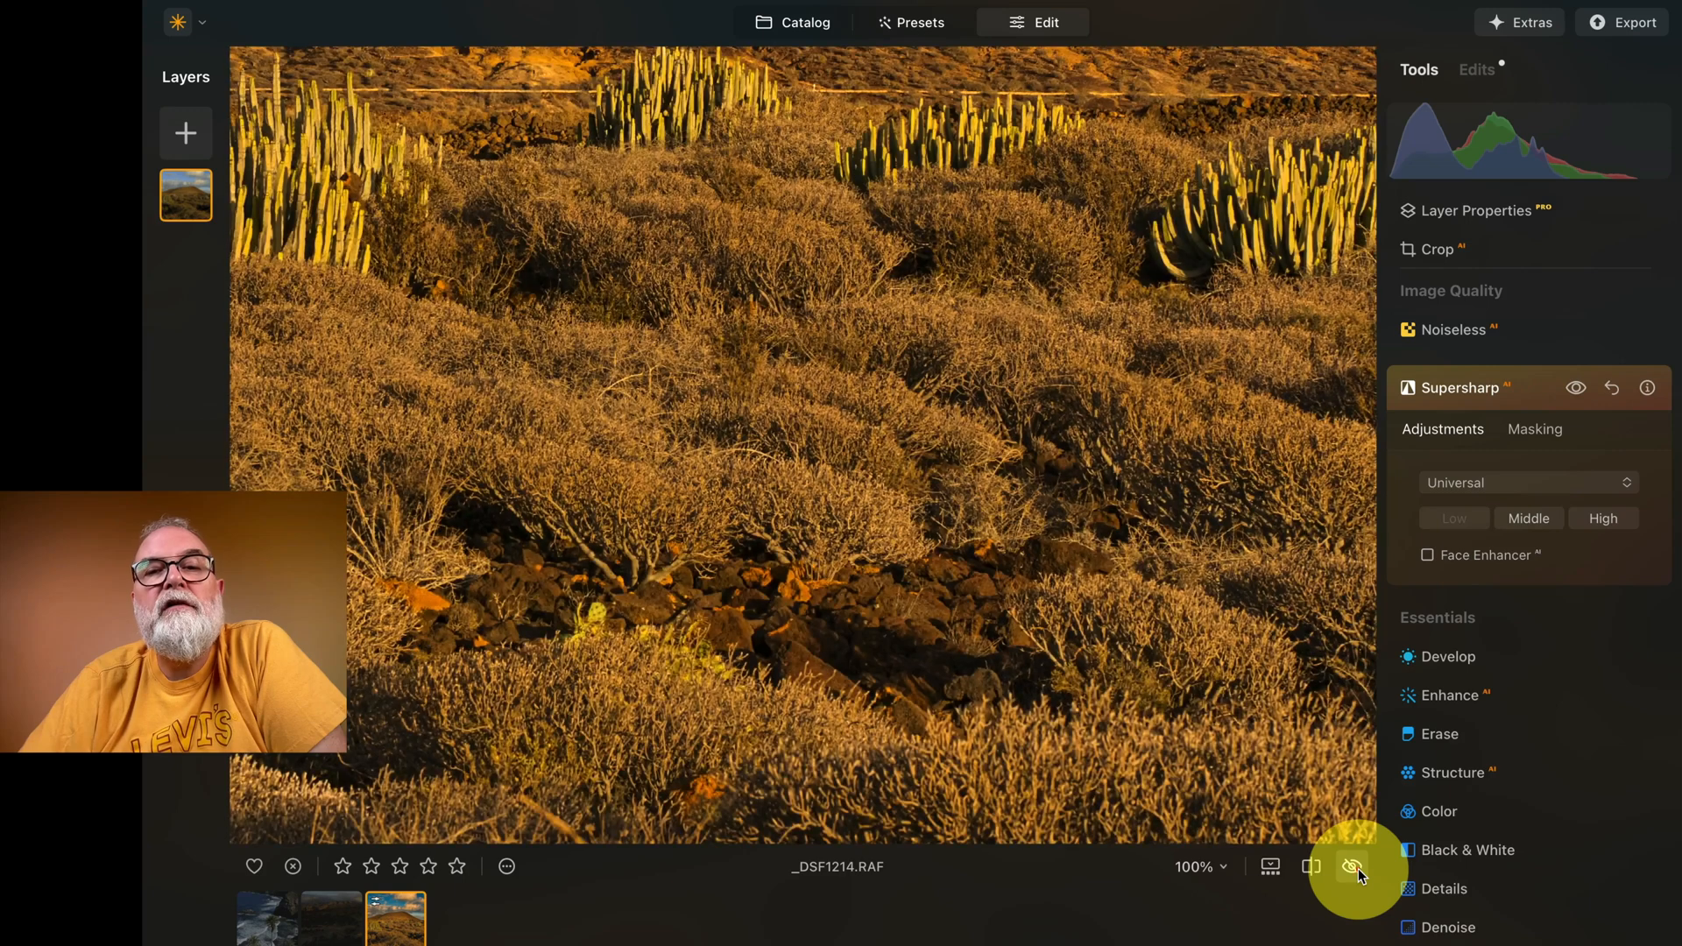
click(1576, 390)
Step: Check the Supersharp AI effect on the volcanic hill's slope at 100% zoom by switching it off and on
drag(815, 225, 902, 582)
drag(825, 222, 841, 639)
drag(965, 549, 852, 445)
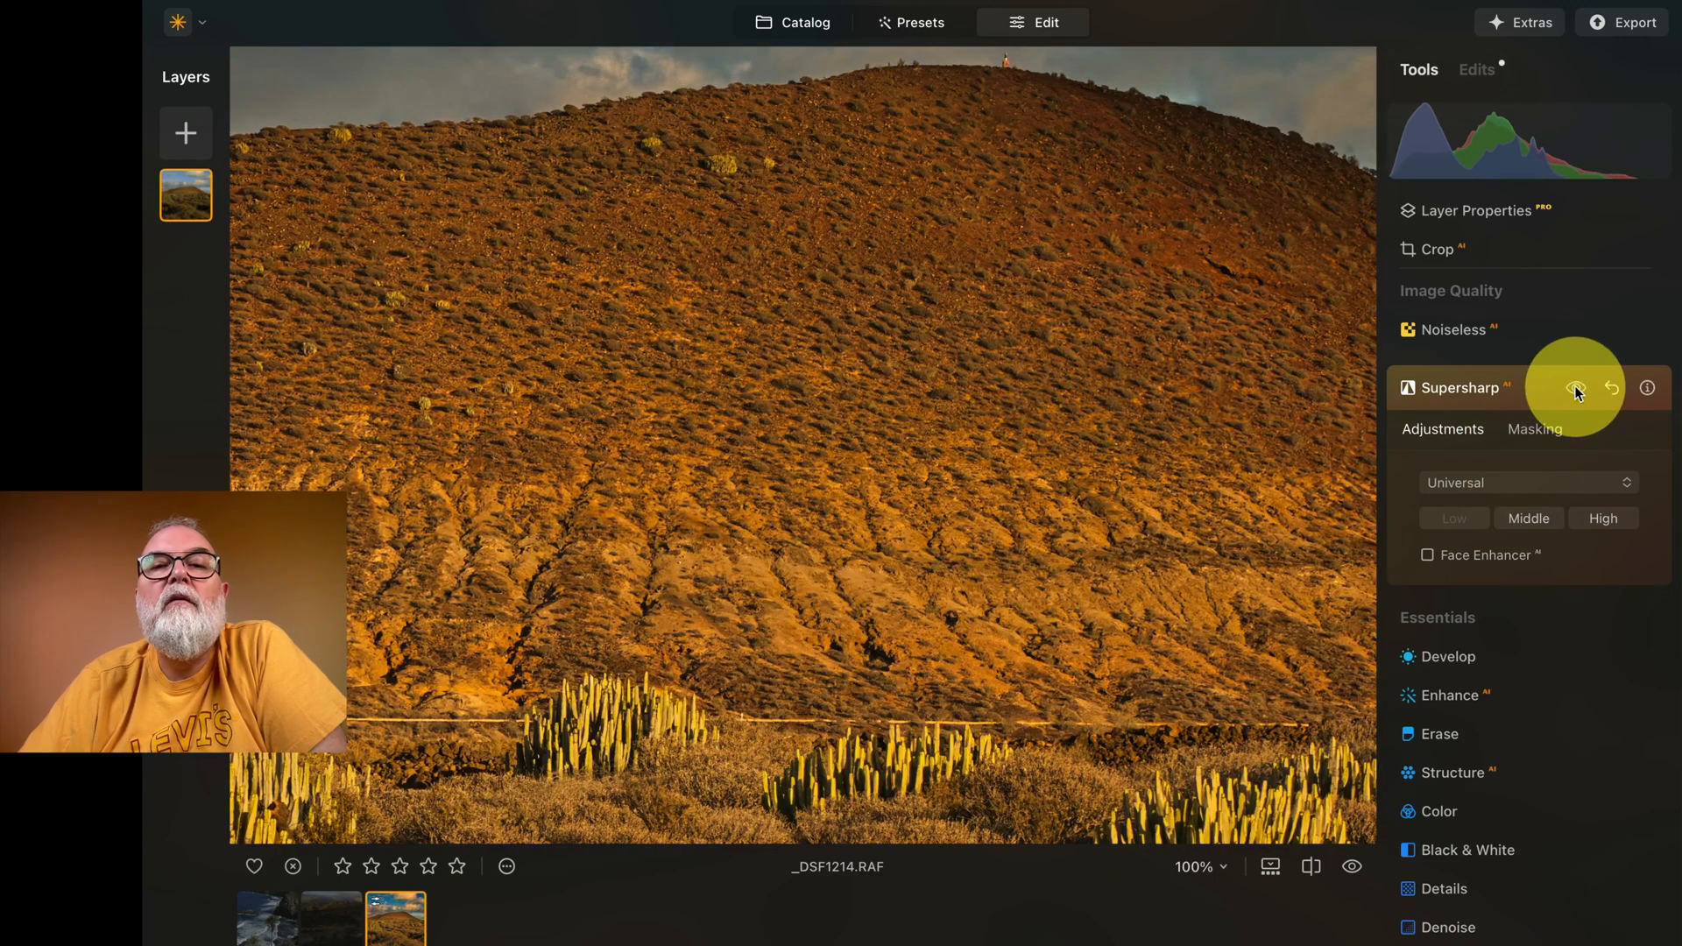
click(1576, 390)
click(1575, 389)
click(1575, 390)
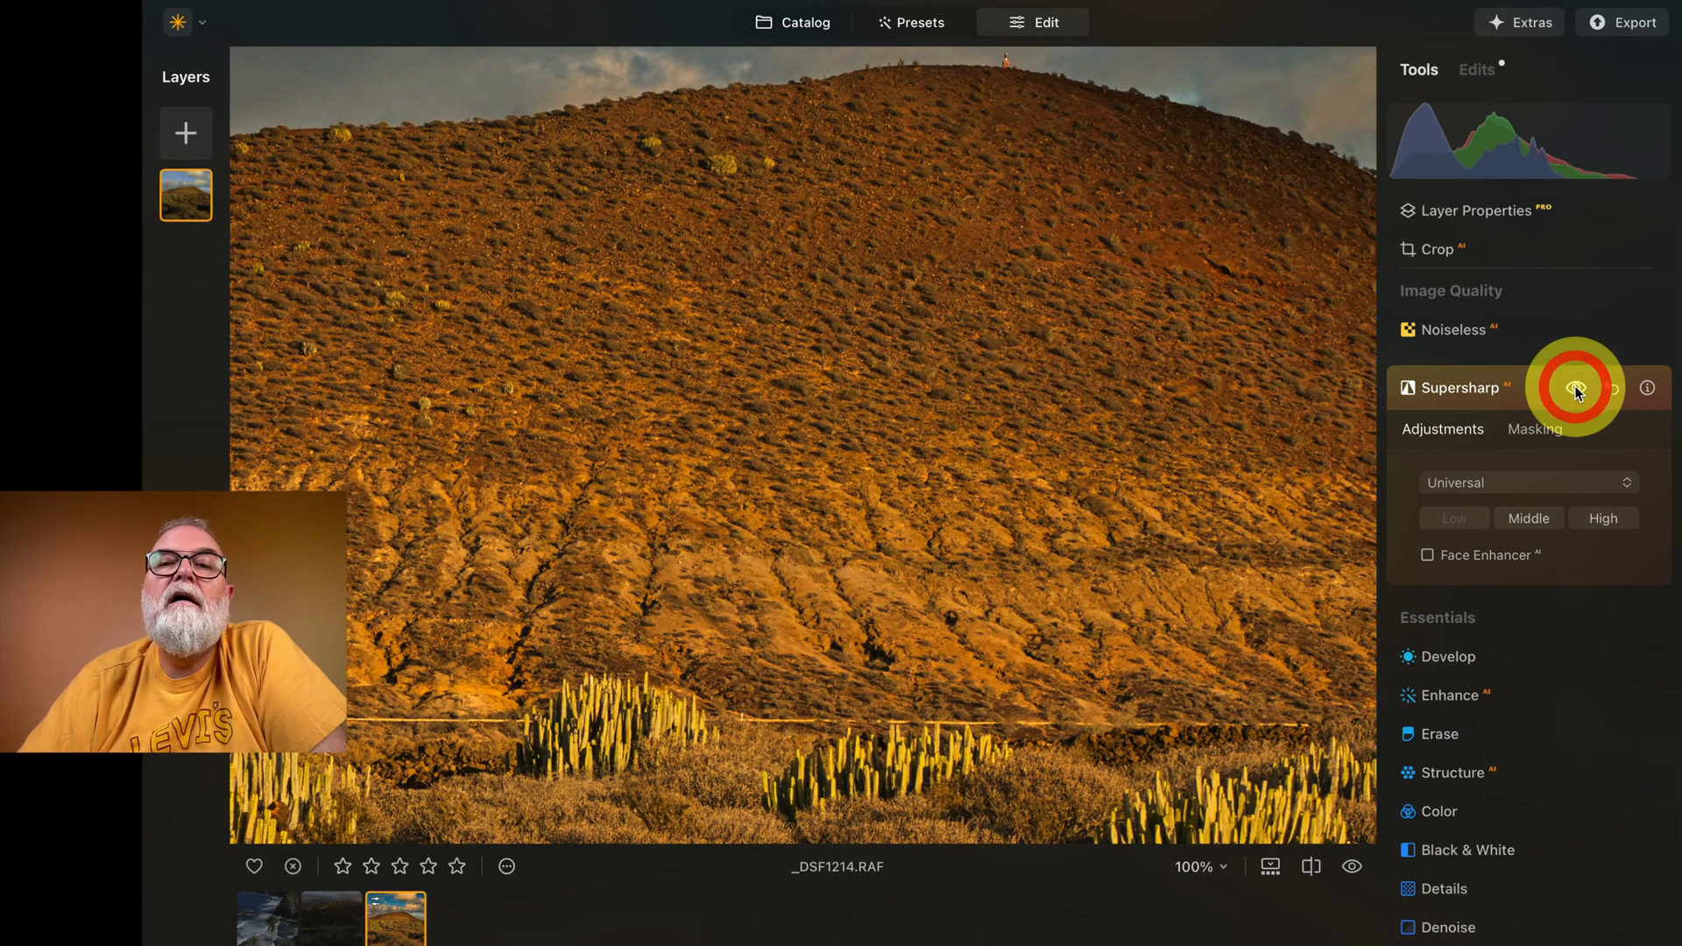
click(1021, 436)
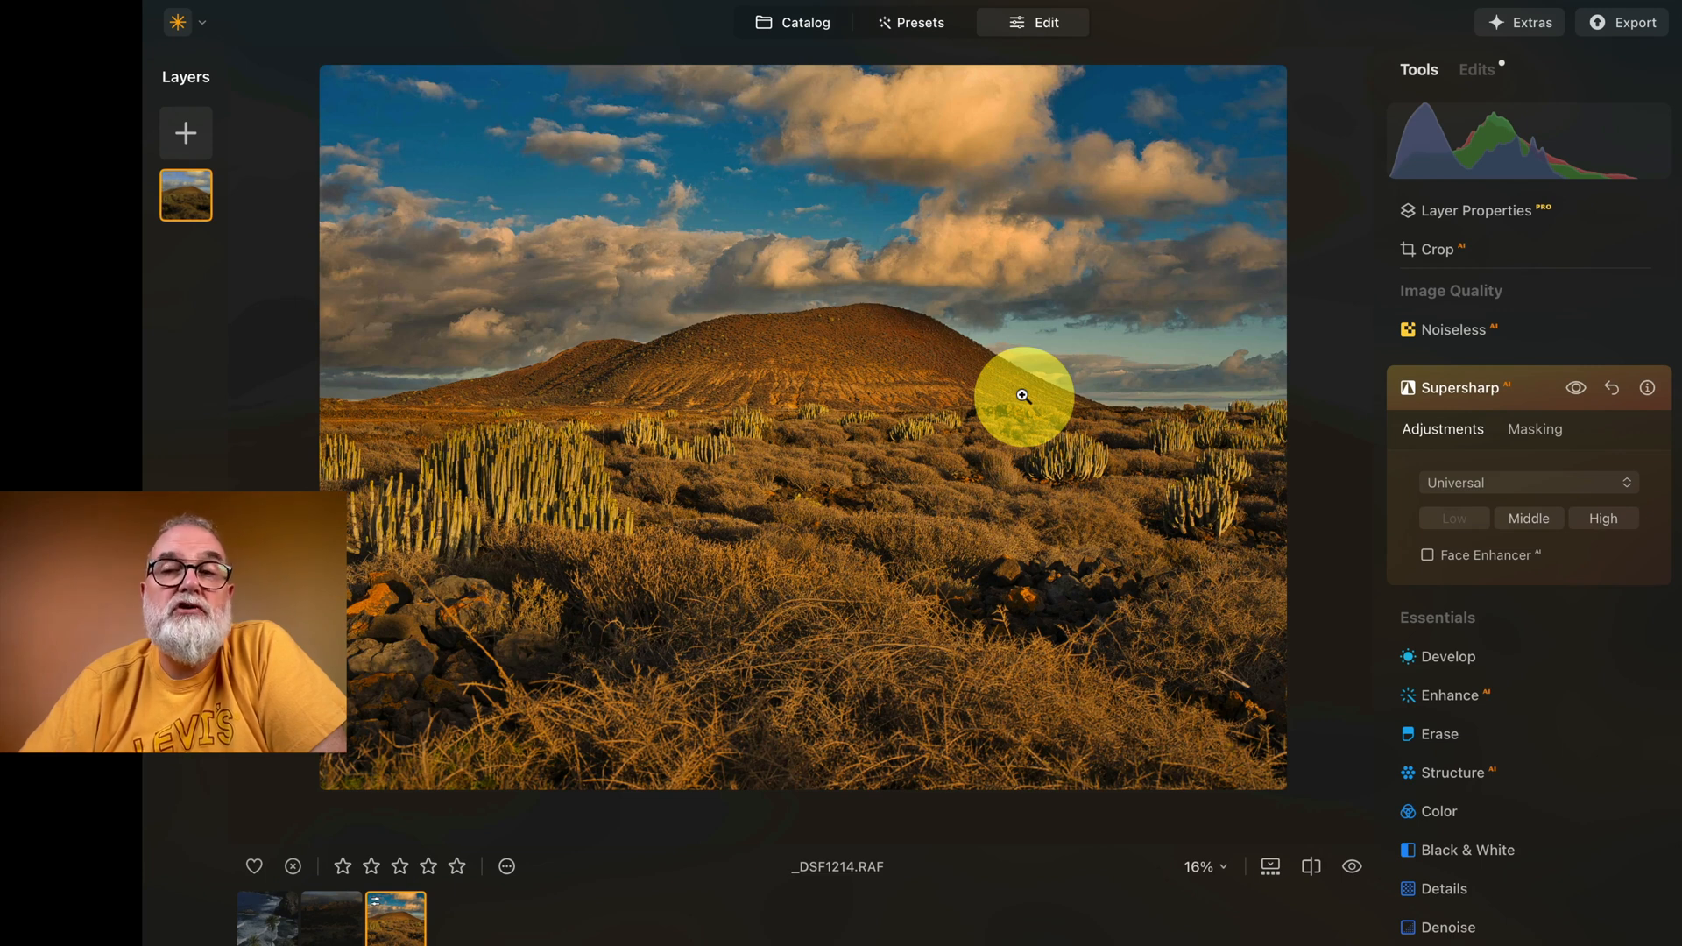
Step: Examine the sharpness of the hill's summit and far slope at 100% zoom with and without Supersharp AI
click(786, 355)
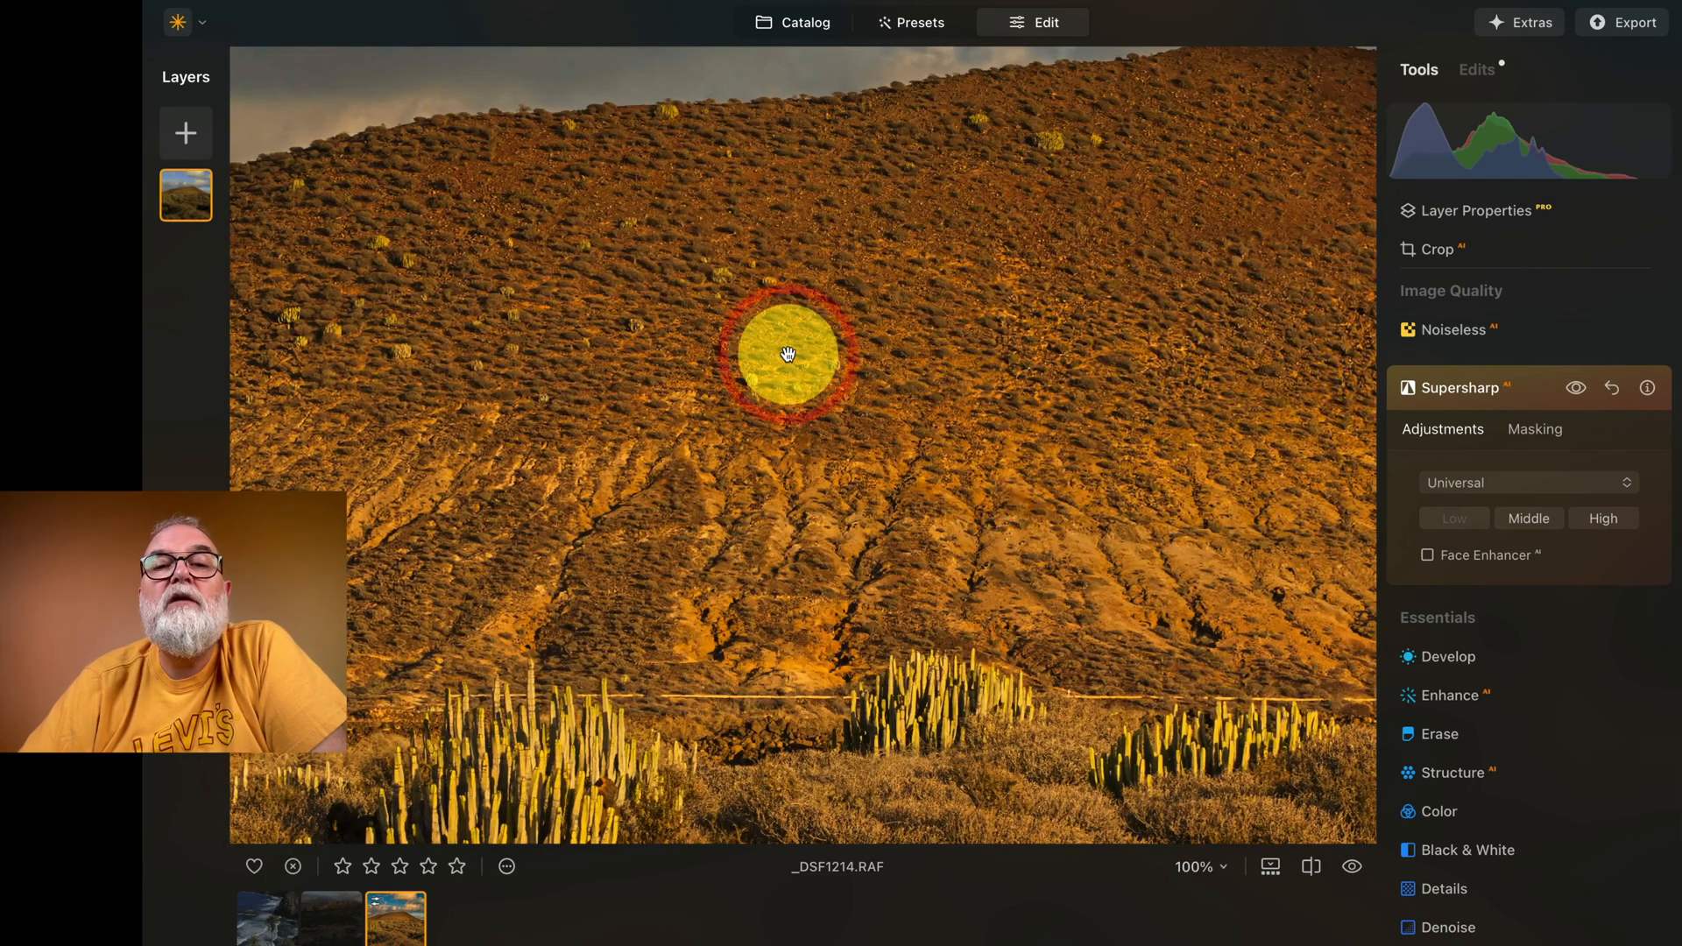
drag(1114, 248, 715, 425)
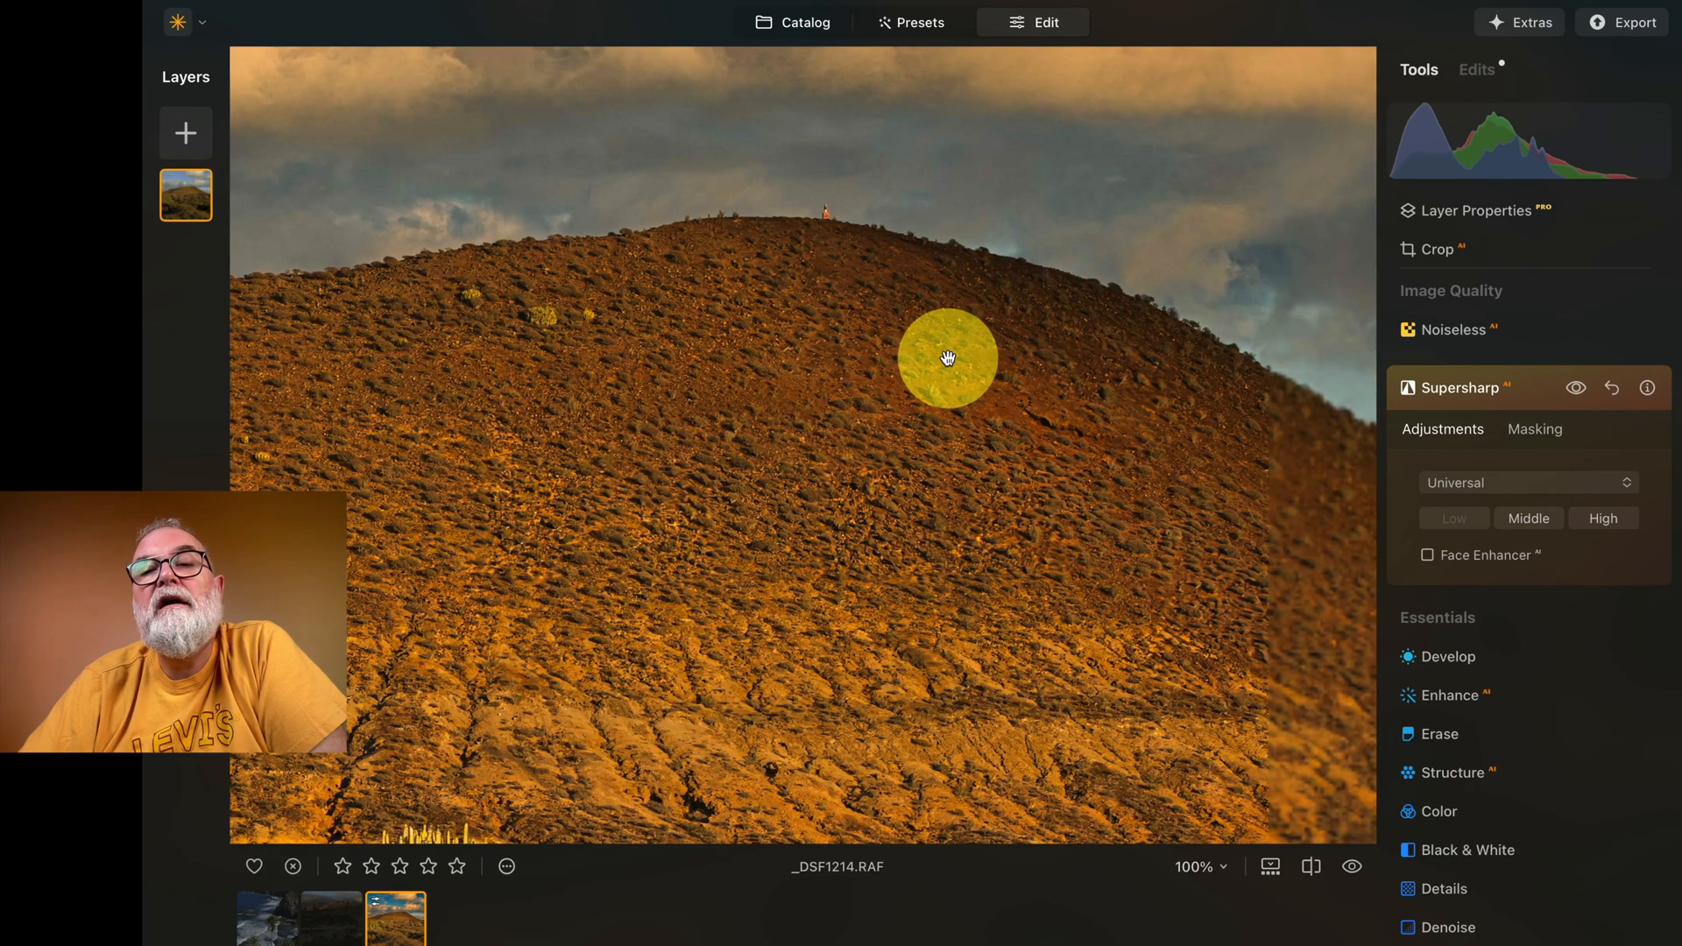
click(1577, 388)
click(931, 461)
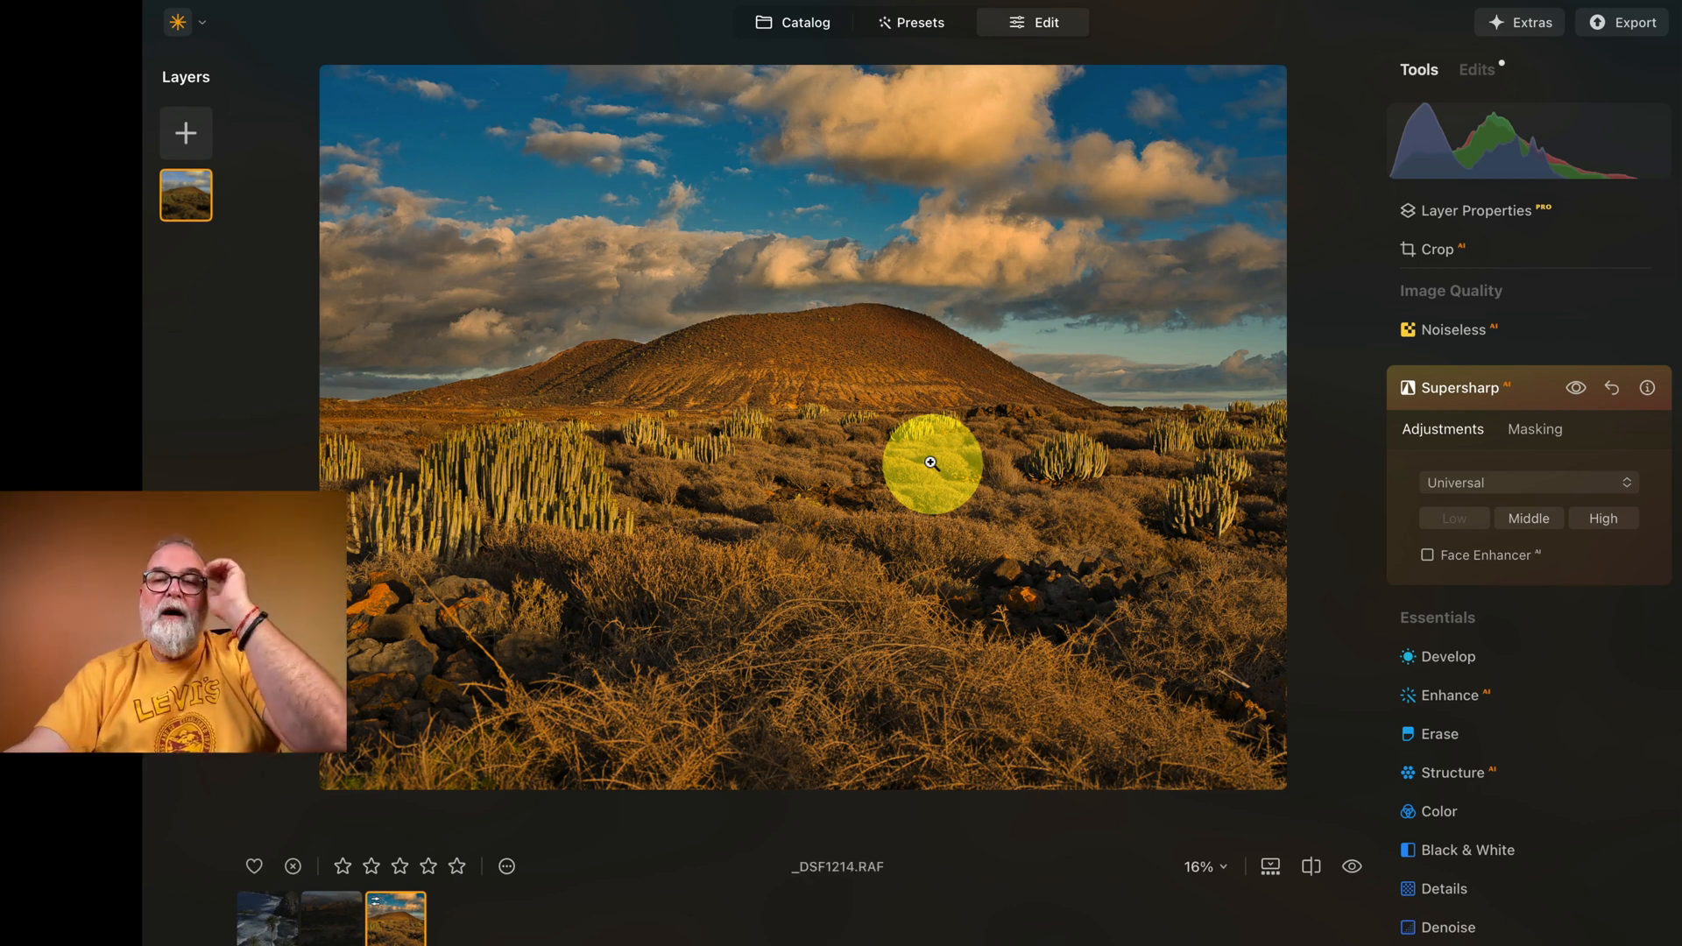
Step: Compare the whole edited landscape with the original photo several times using the before/after preview
click(1352, 868)
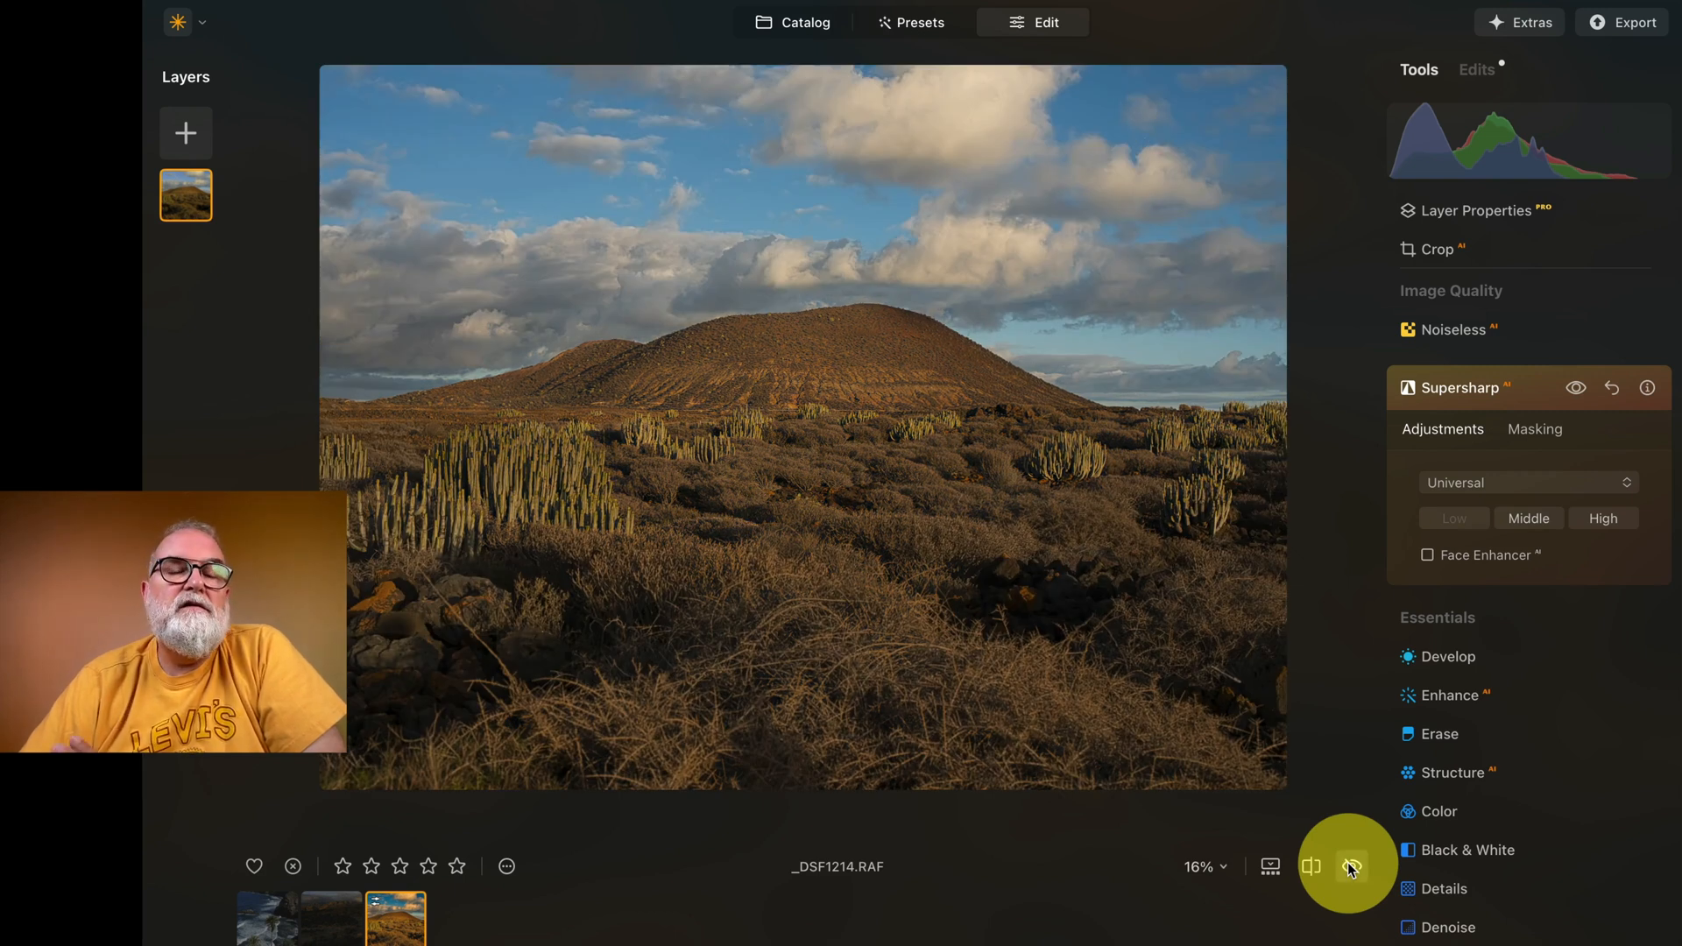
click(1352, 868)
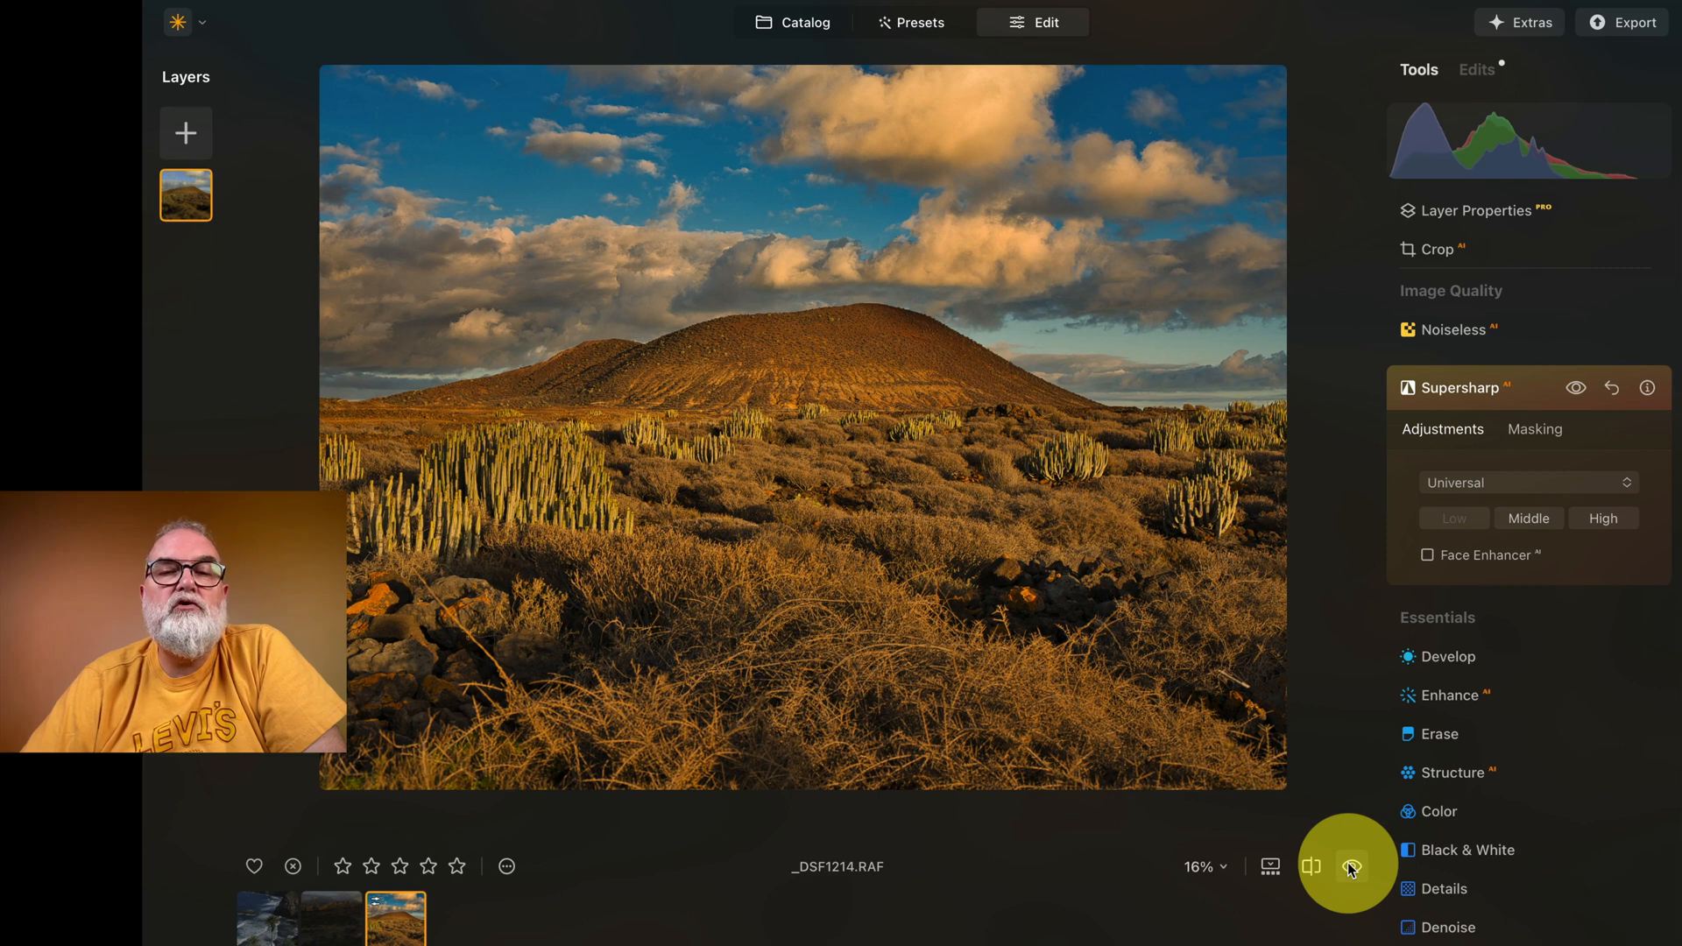
click(1353, 867)
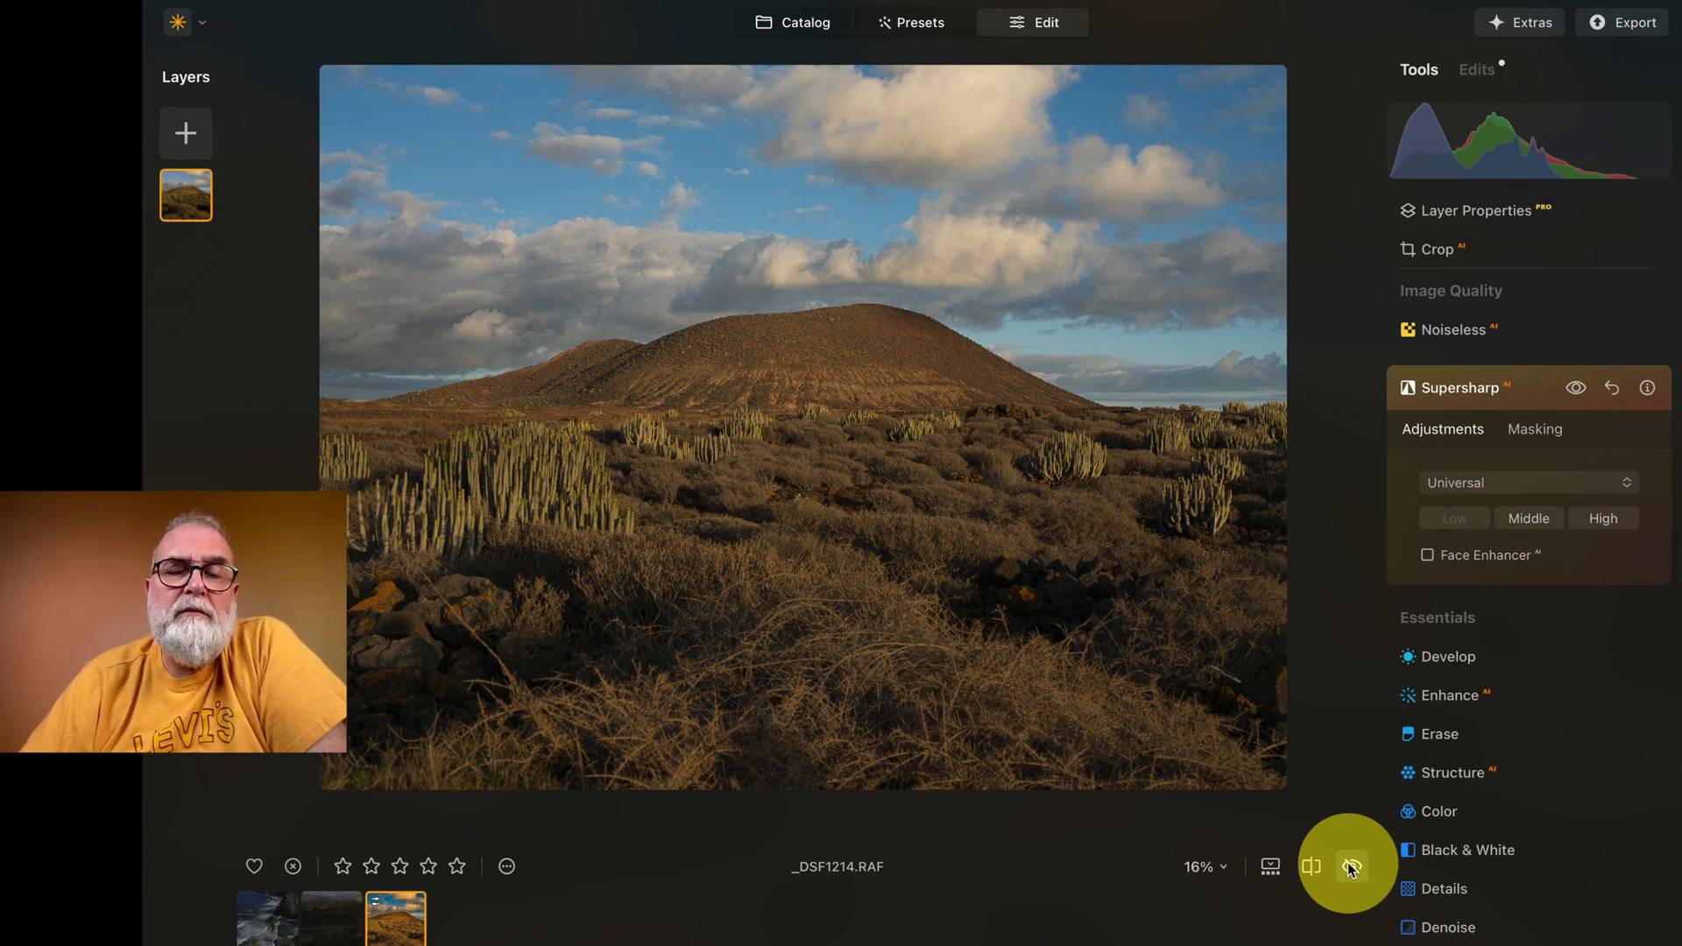
click(1350, 869)
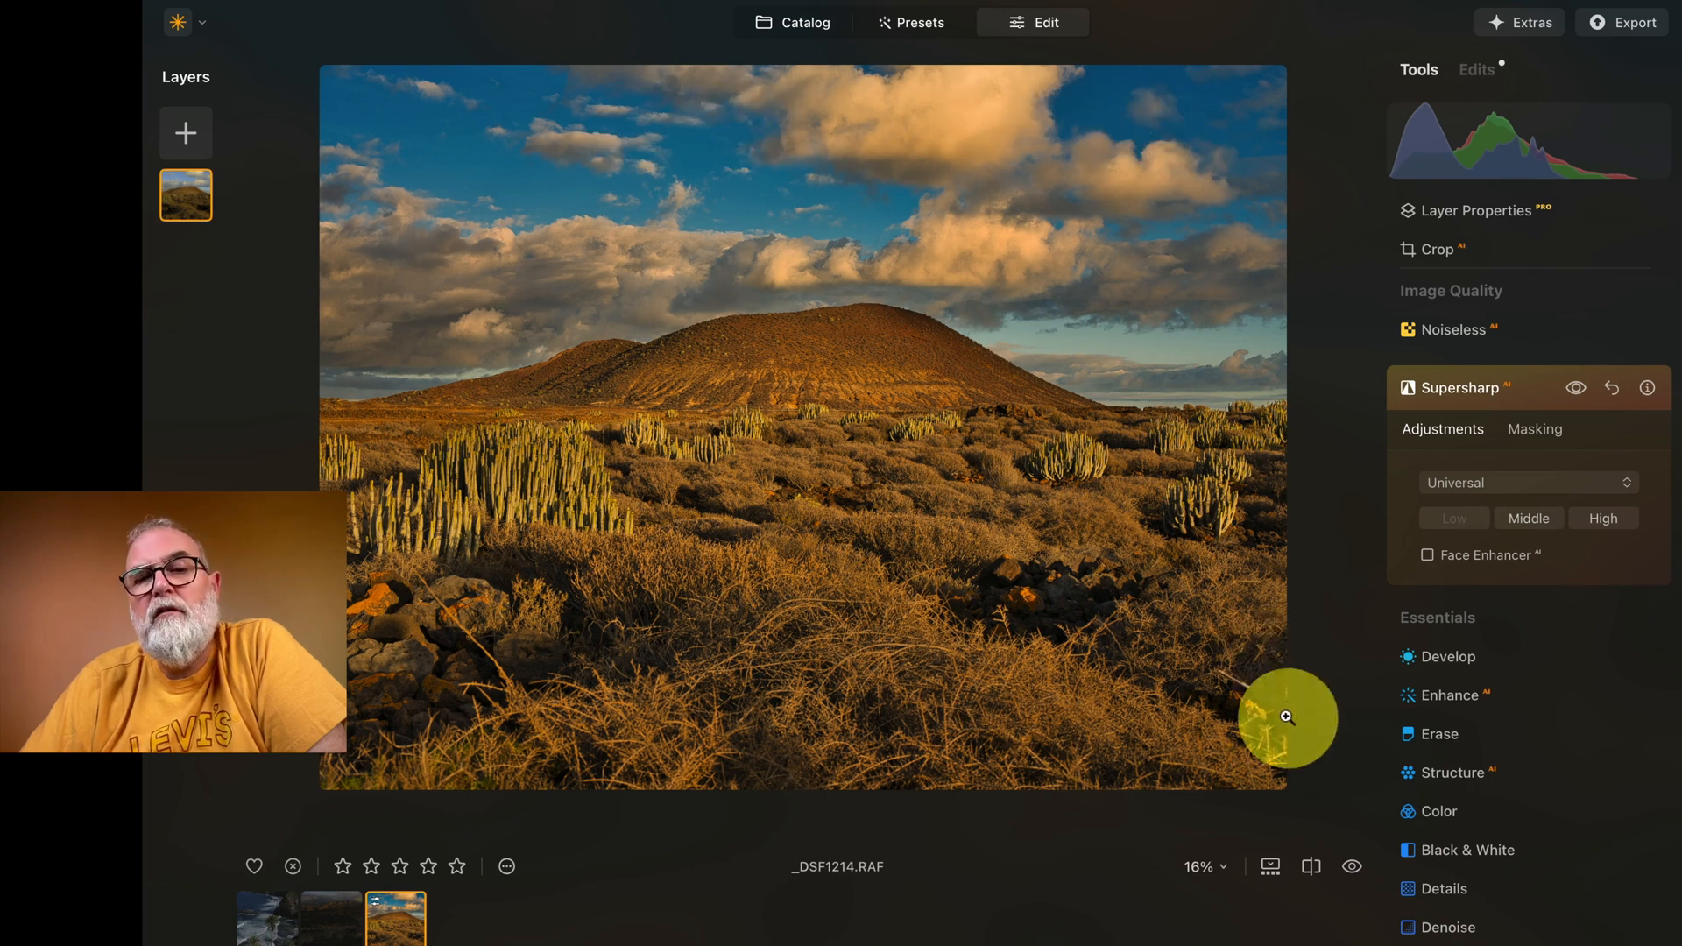
click(1352, 868)
click(1352, 867)
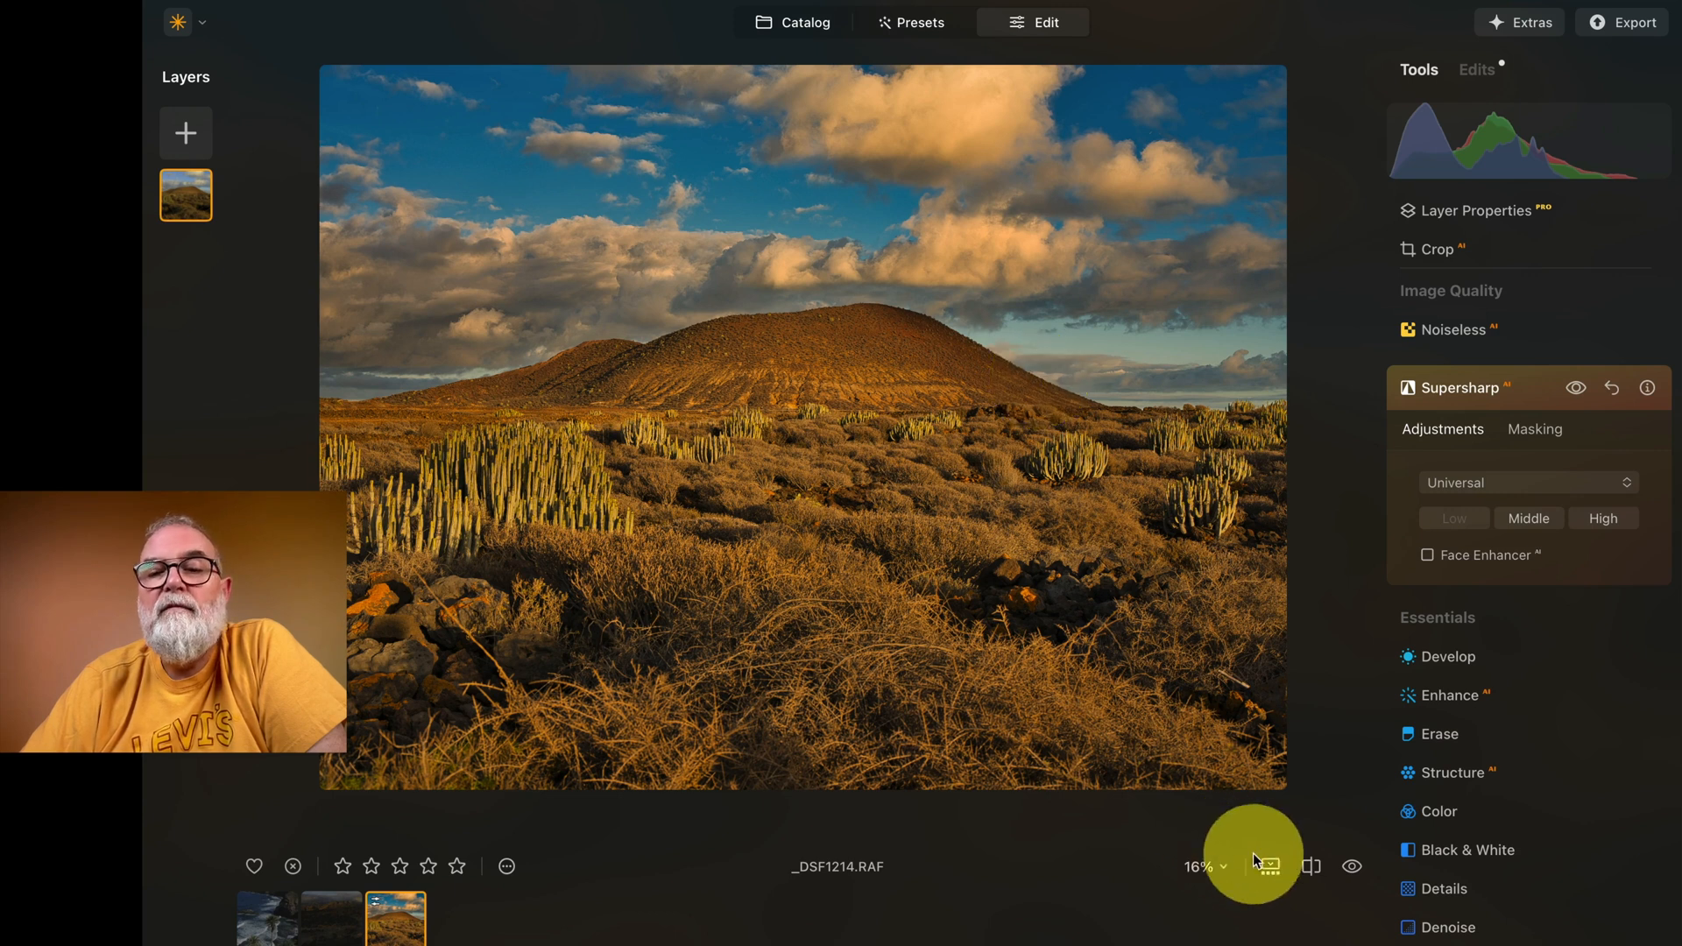
click(1352, 868)
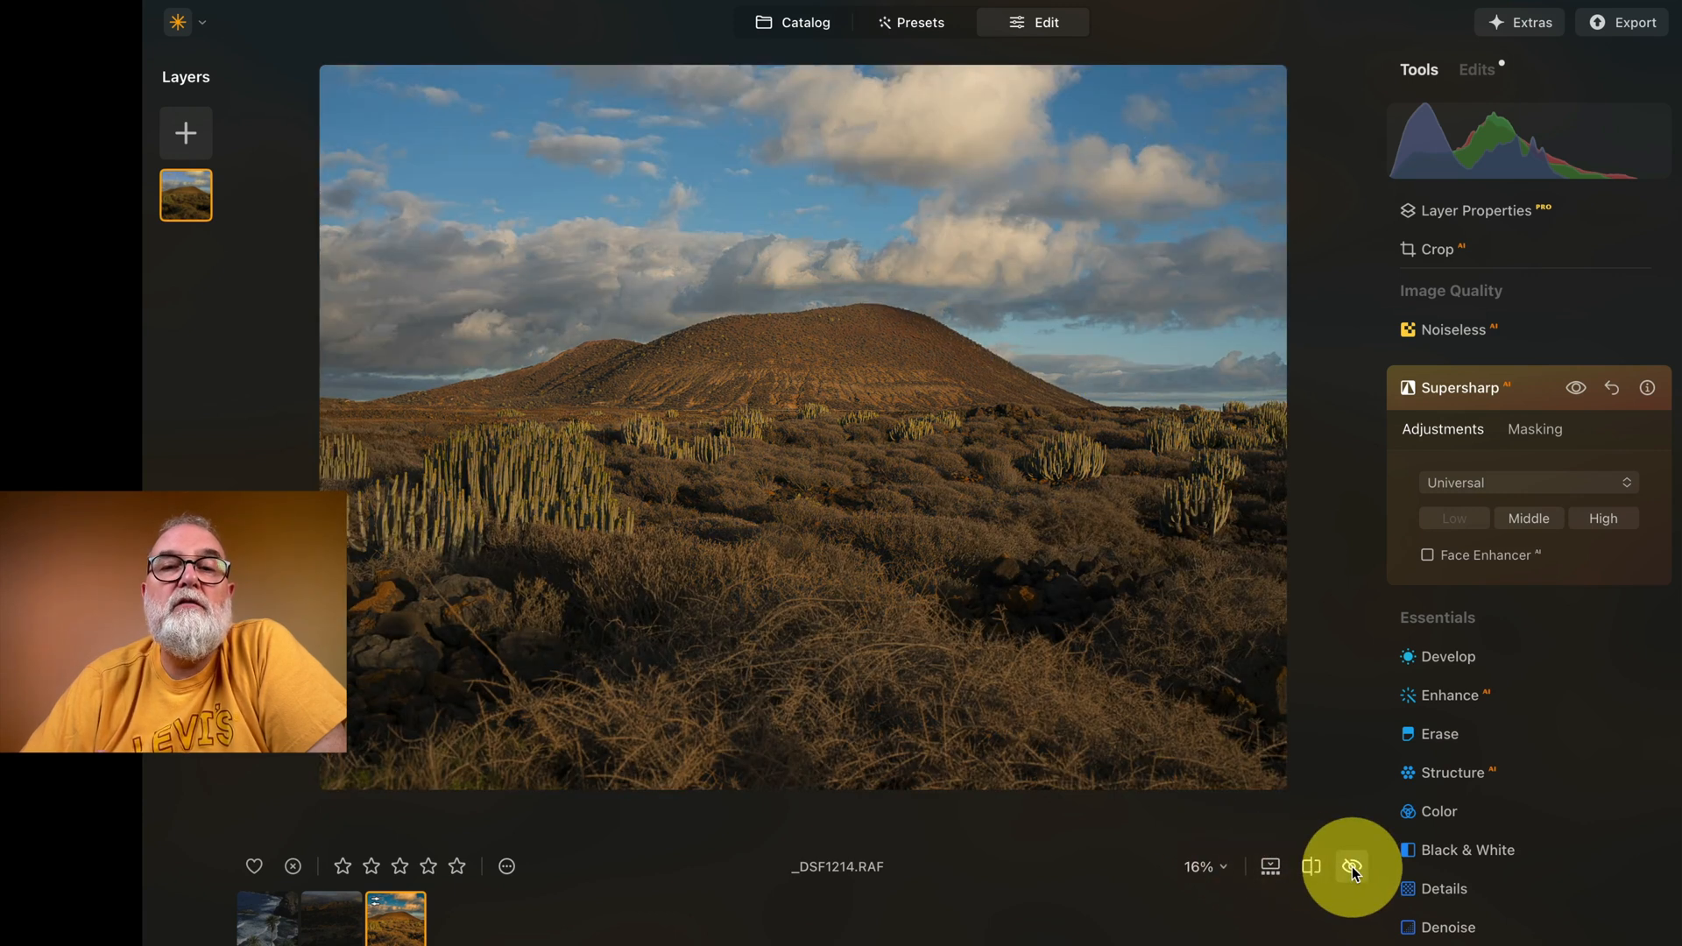
click(1352, 867)
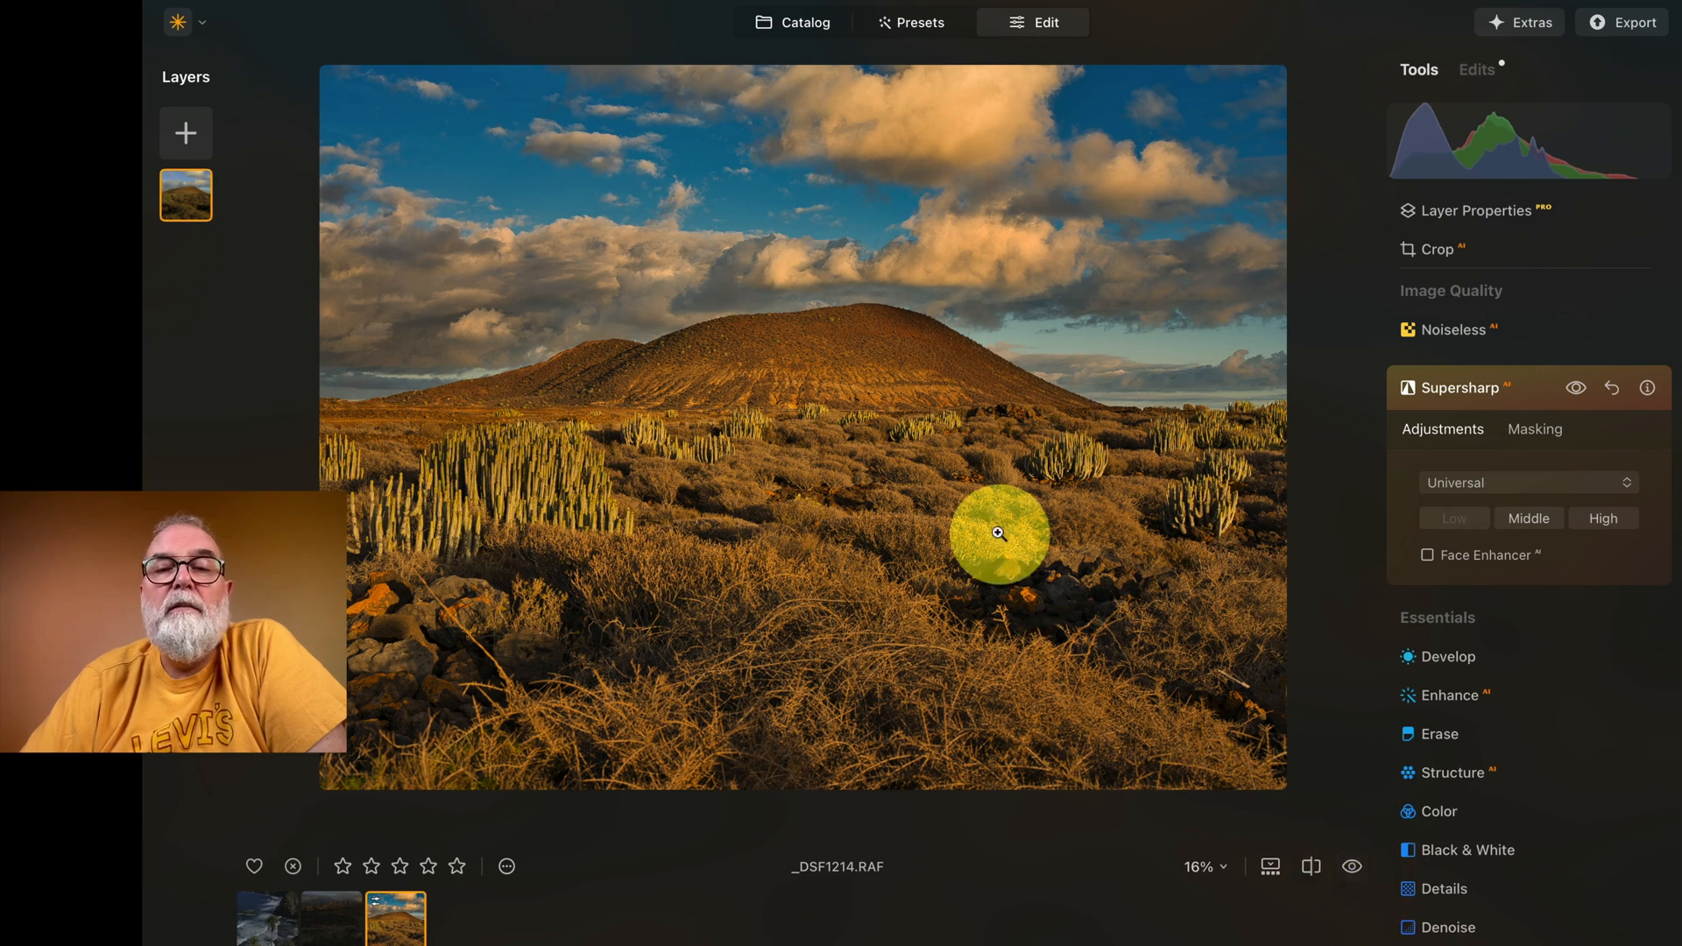
Step: Compare the edited and original landscape in split view, sweeping the divider across the sky, hill and cacti
click(1312, 868)
drag(843, 444, 481, 297)
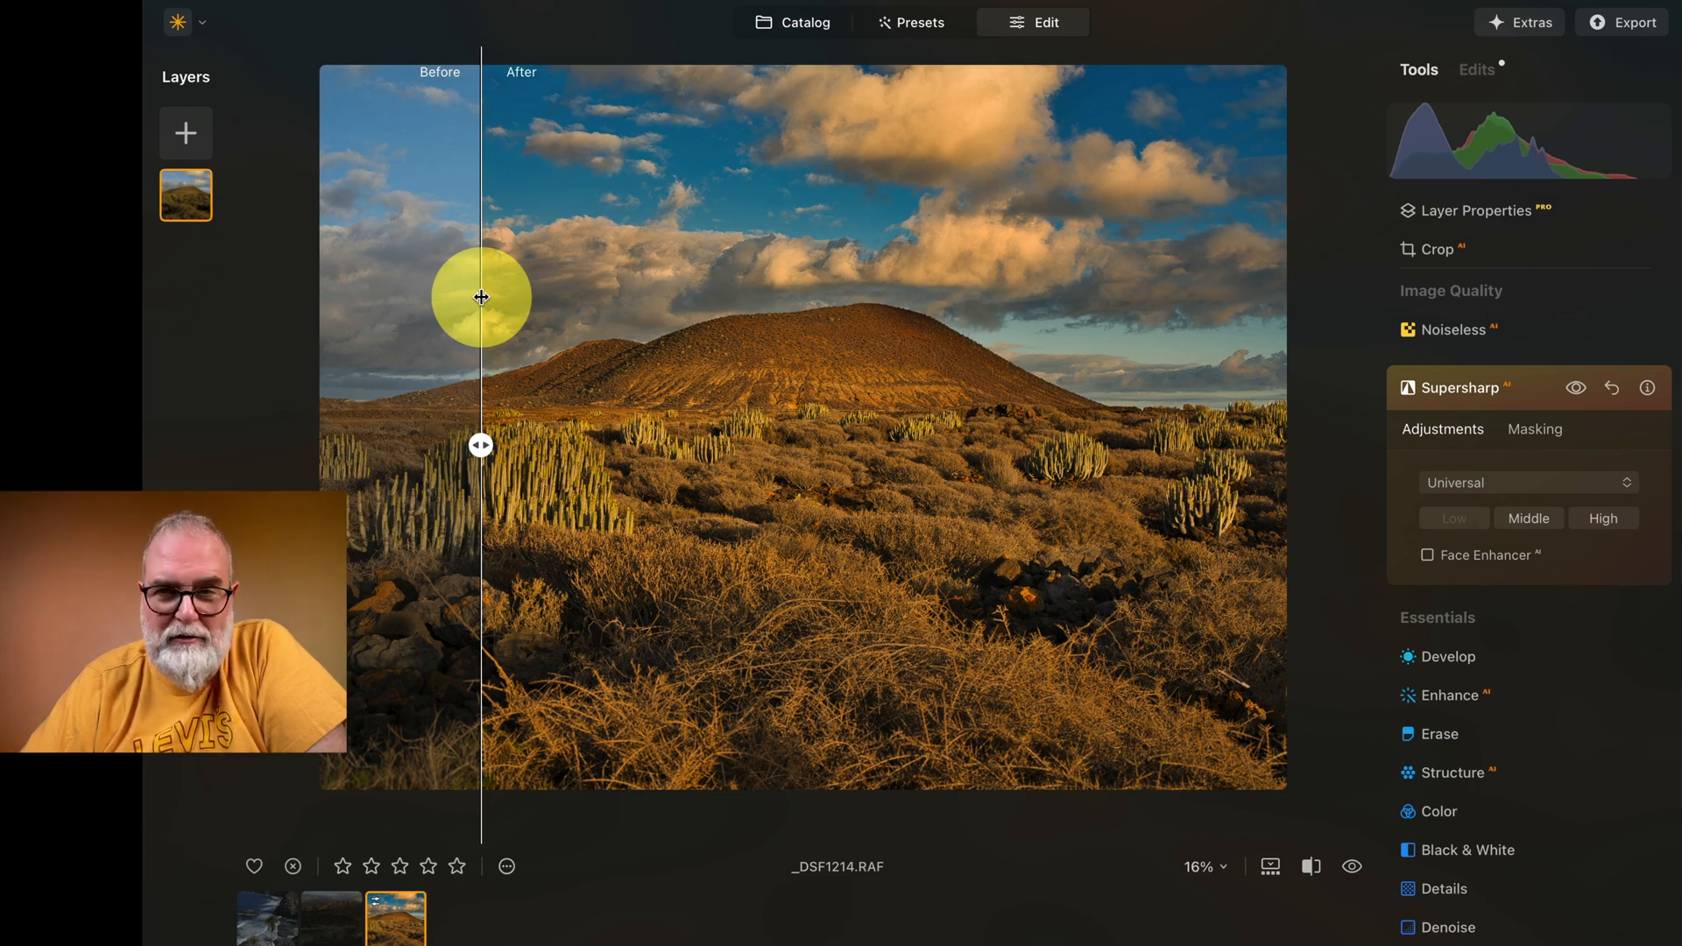
drag(481, 297, 718, 240)
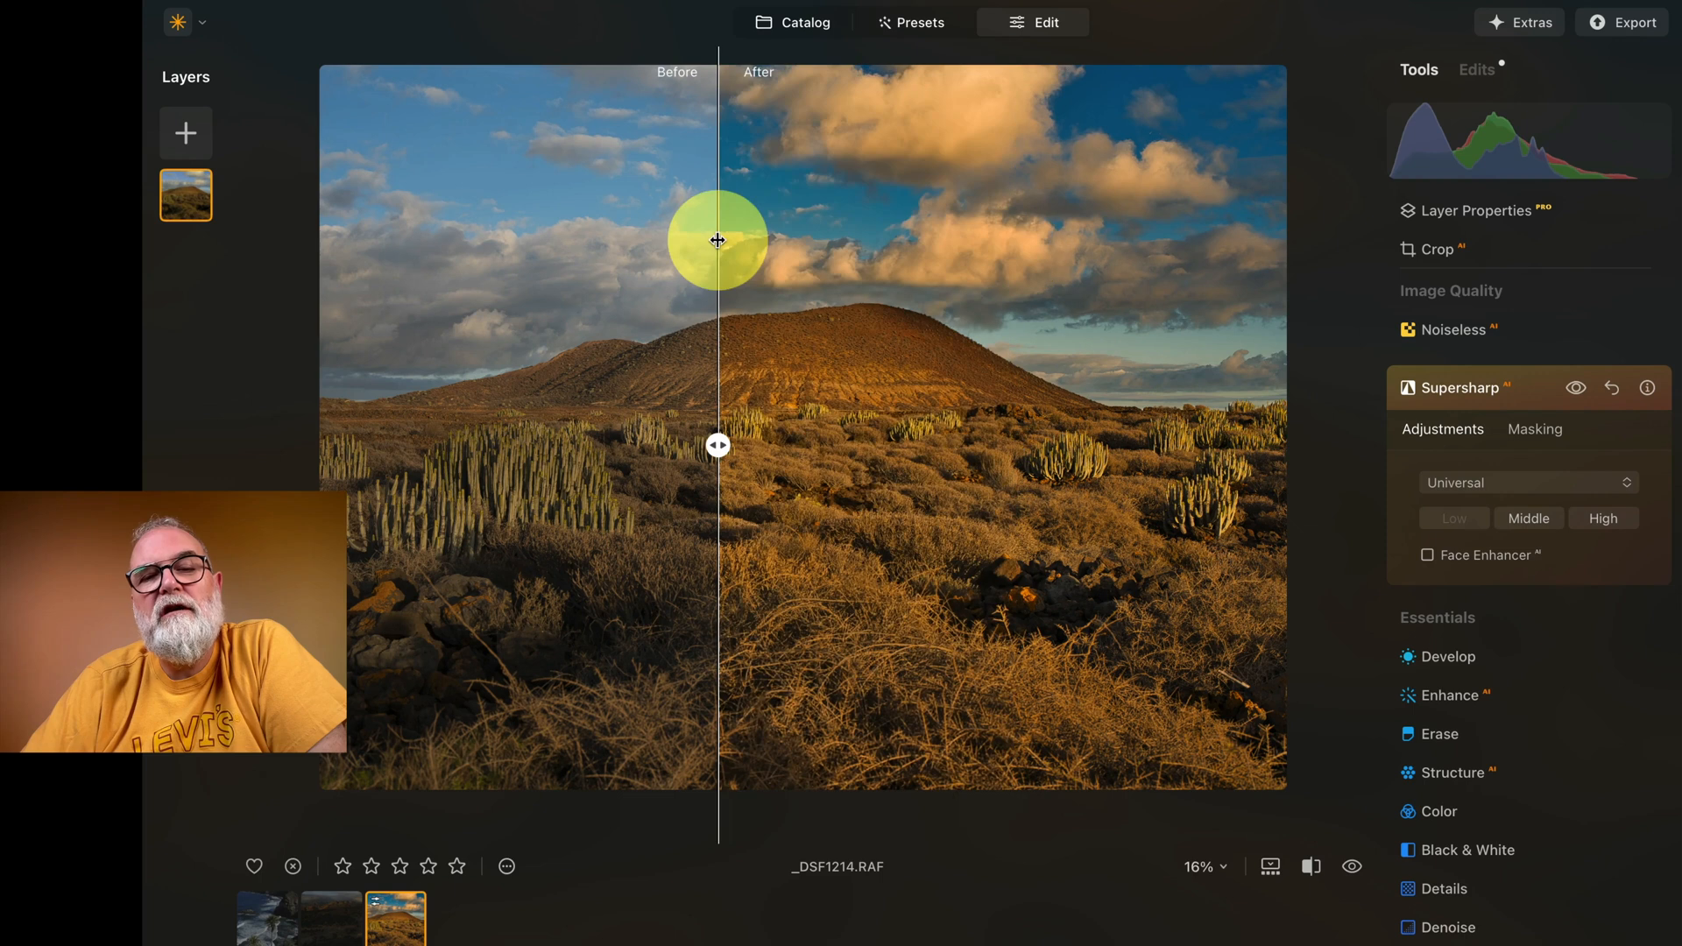
click(1312, 867)
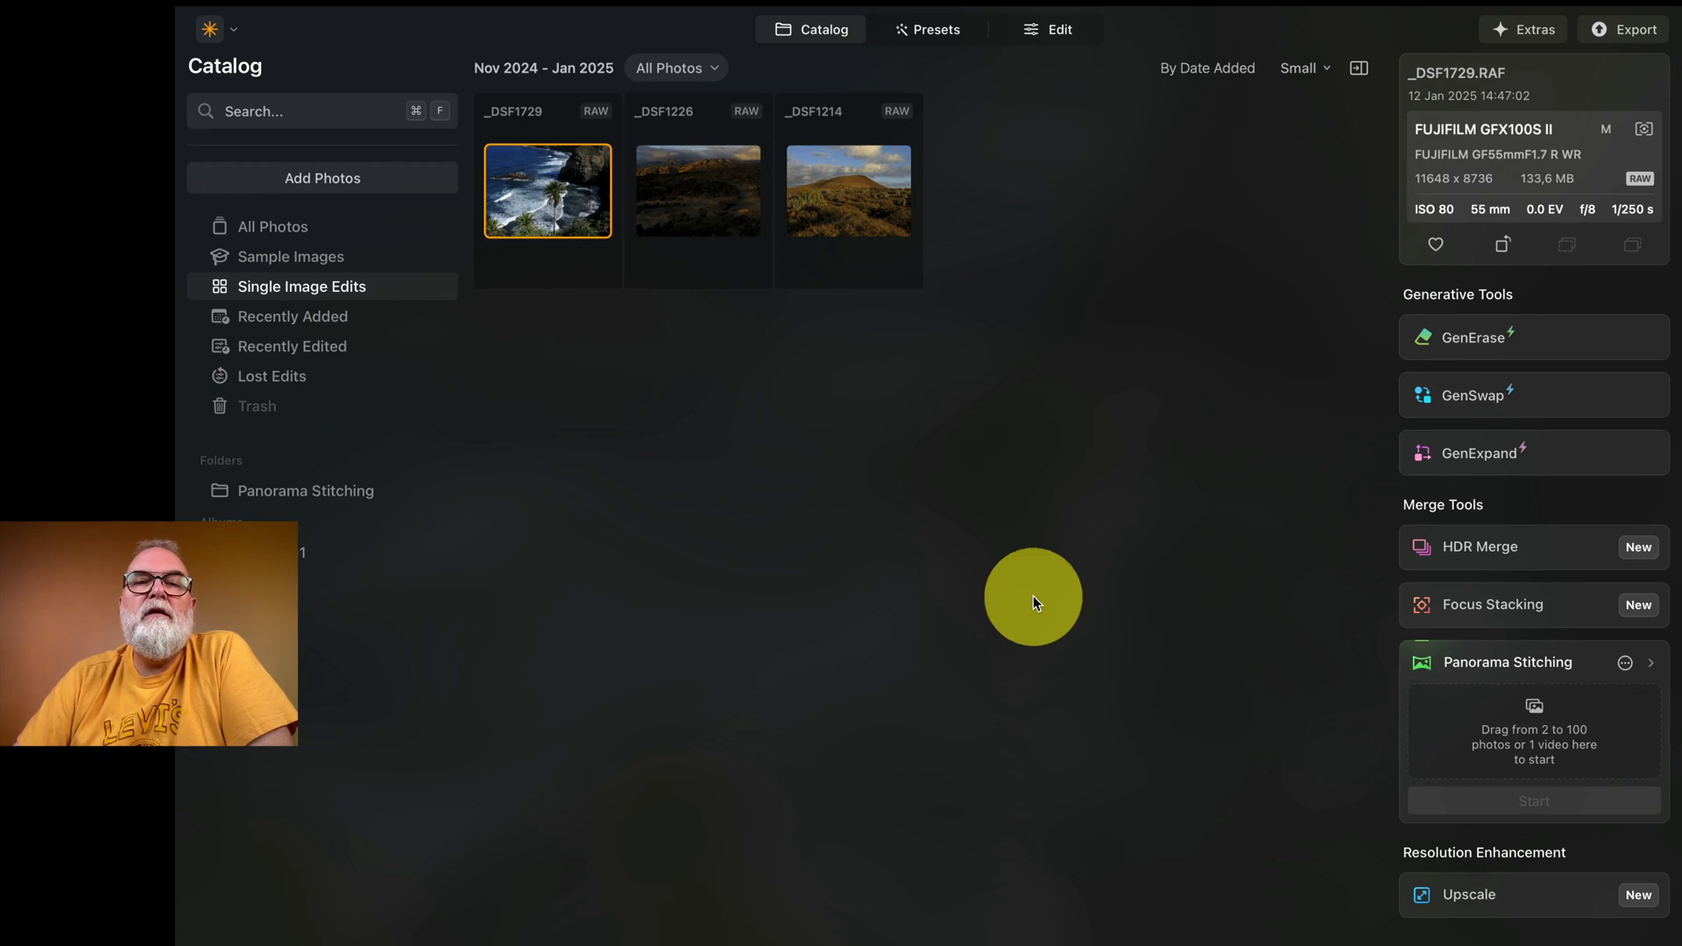
Step: Open the presets for the coastal photo _DSF1729.RAF and browse the available preset collections
click(934, 28)
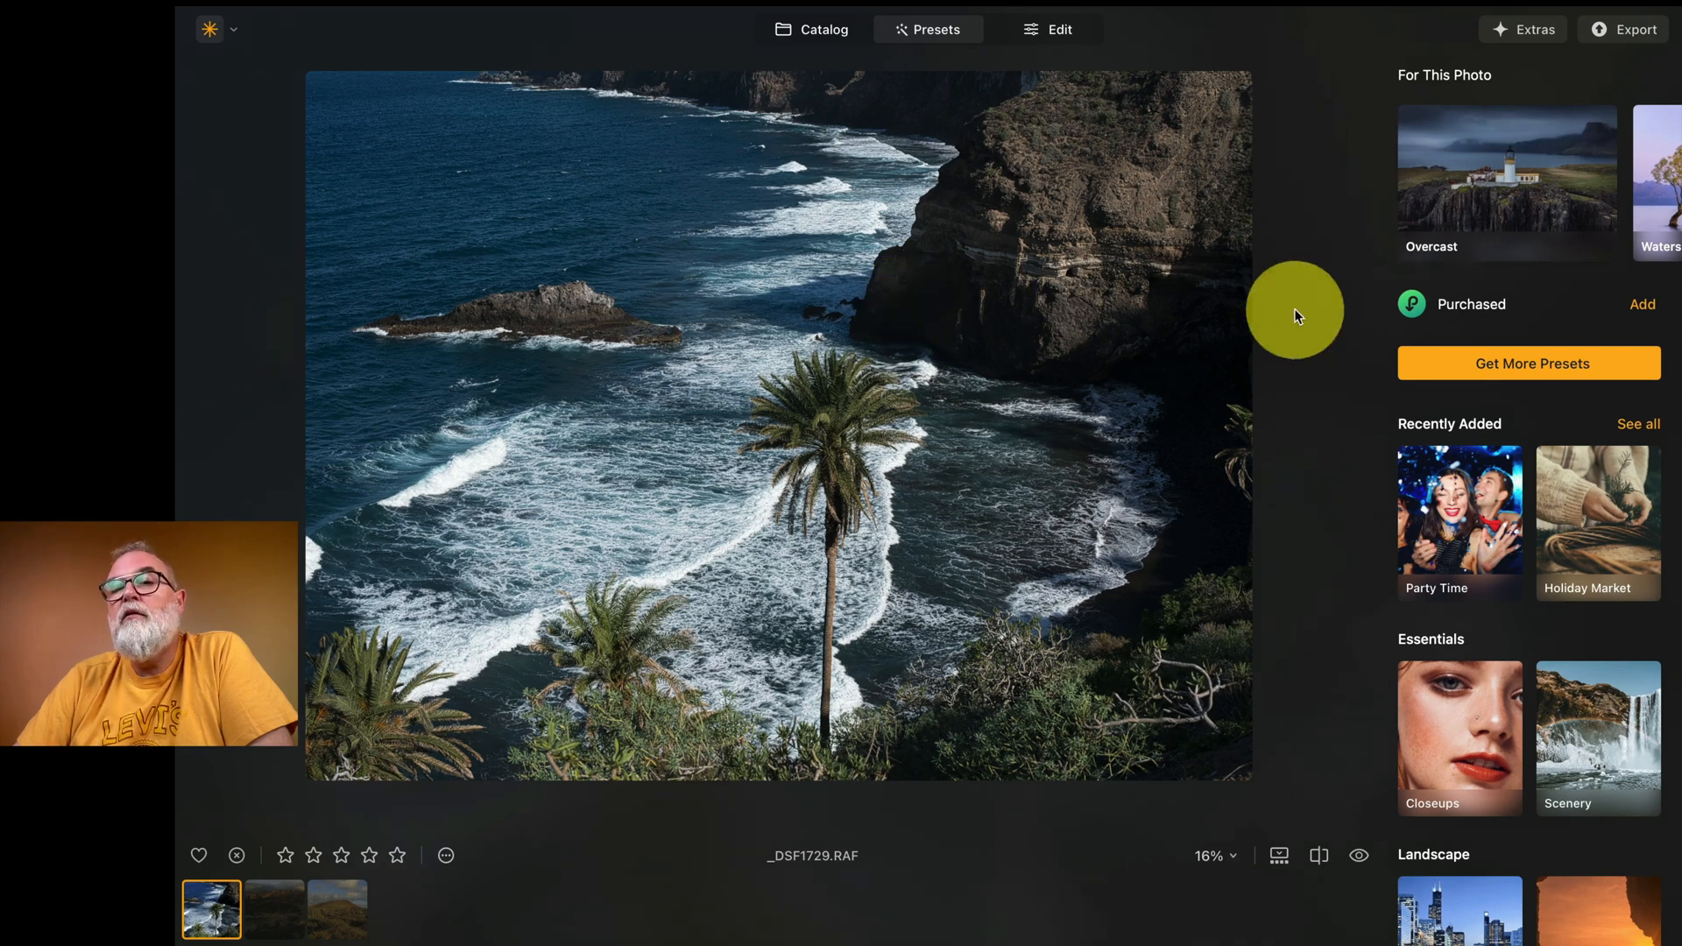
scroll(1593, 555, down, 5)
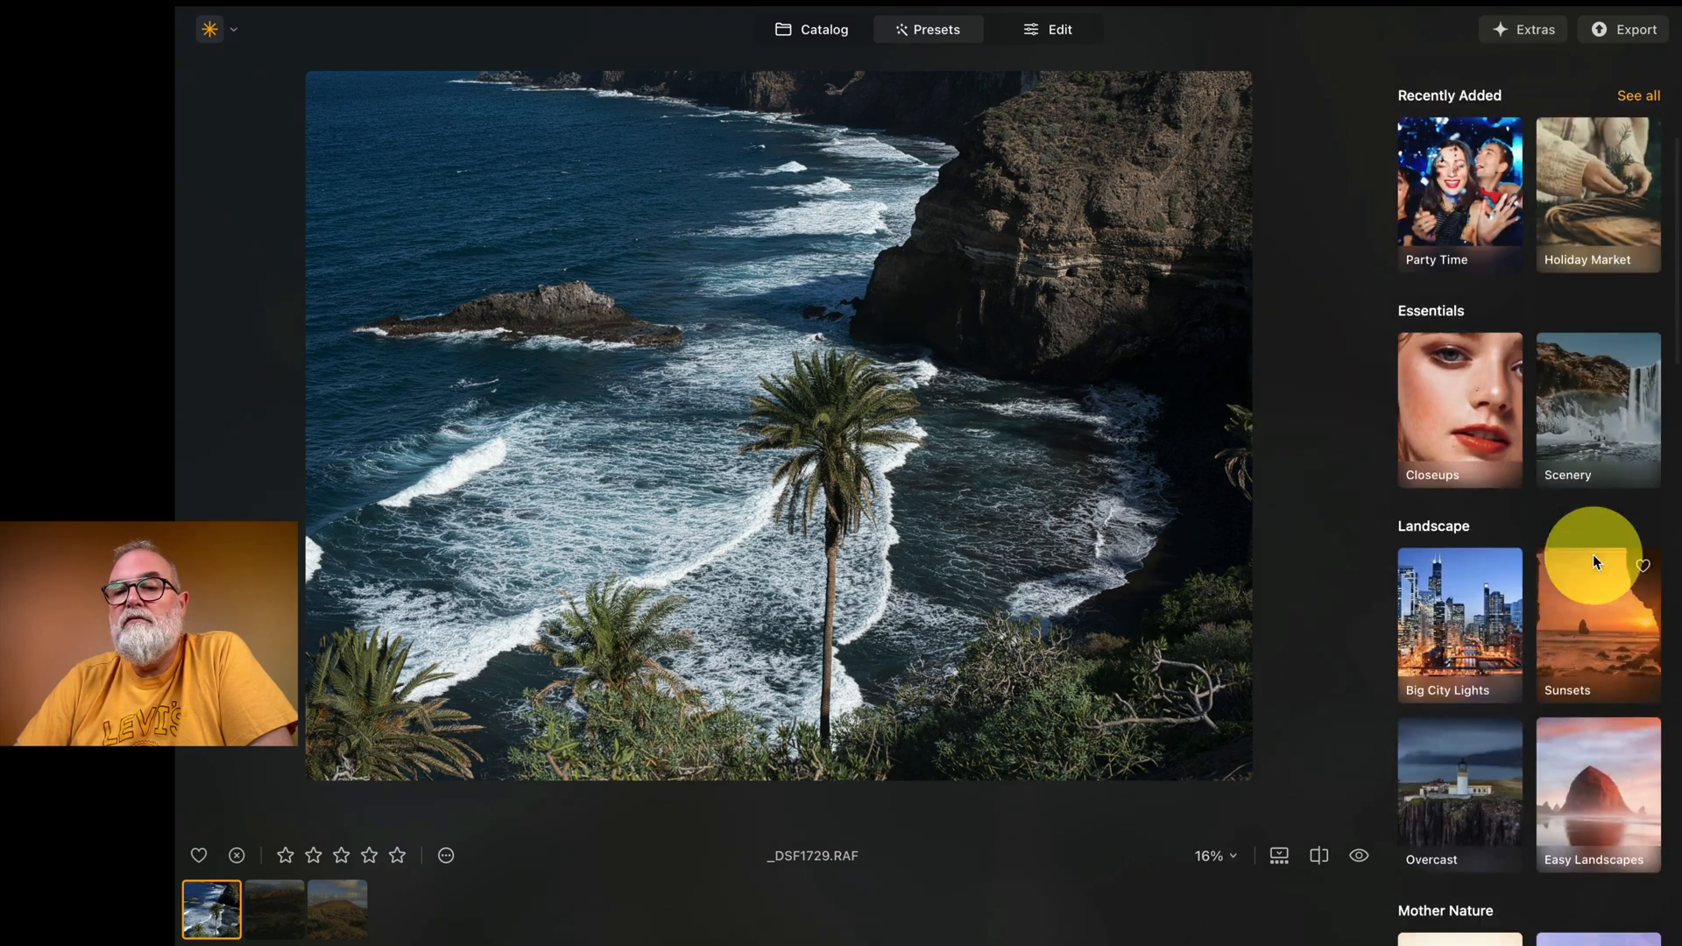
scroll(1468, 554, down, 4)
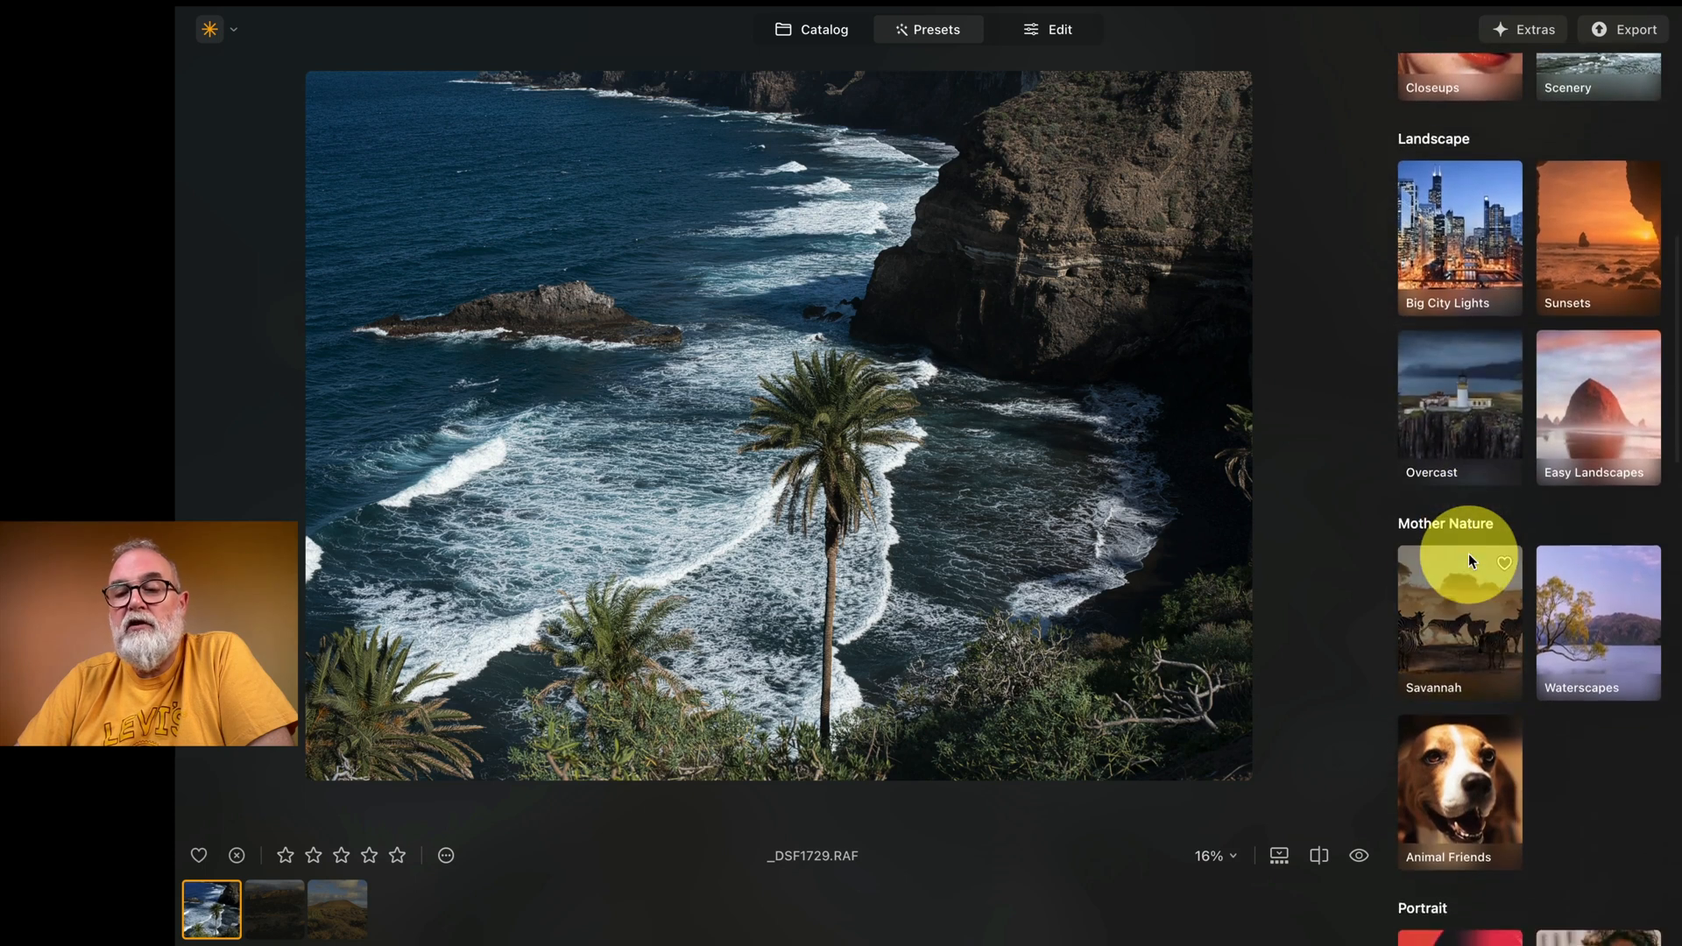
scroll(1468, 554, down, 8)
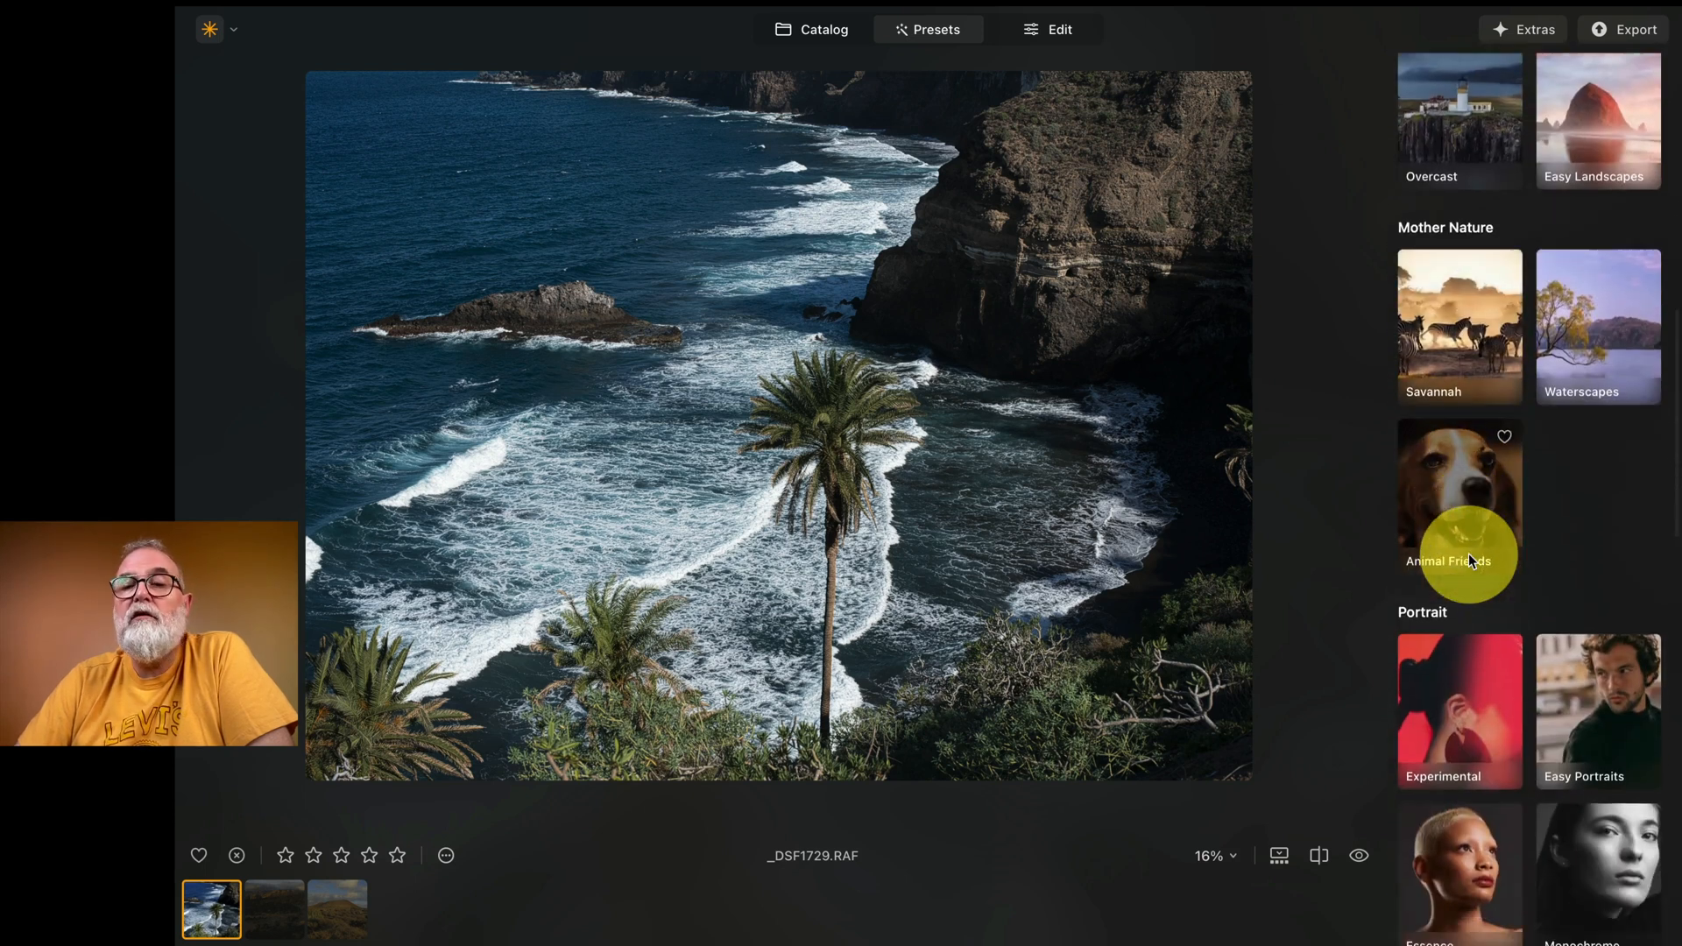
scroll(1469, 554, down, 8)
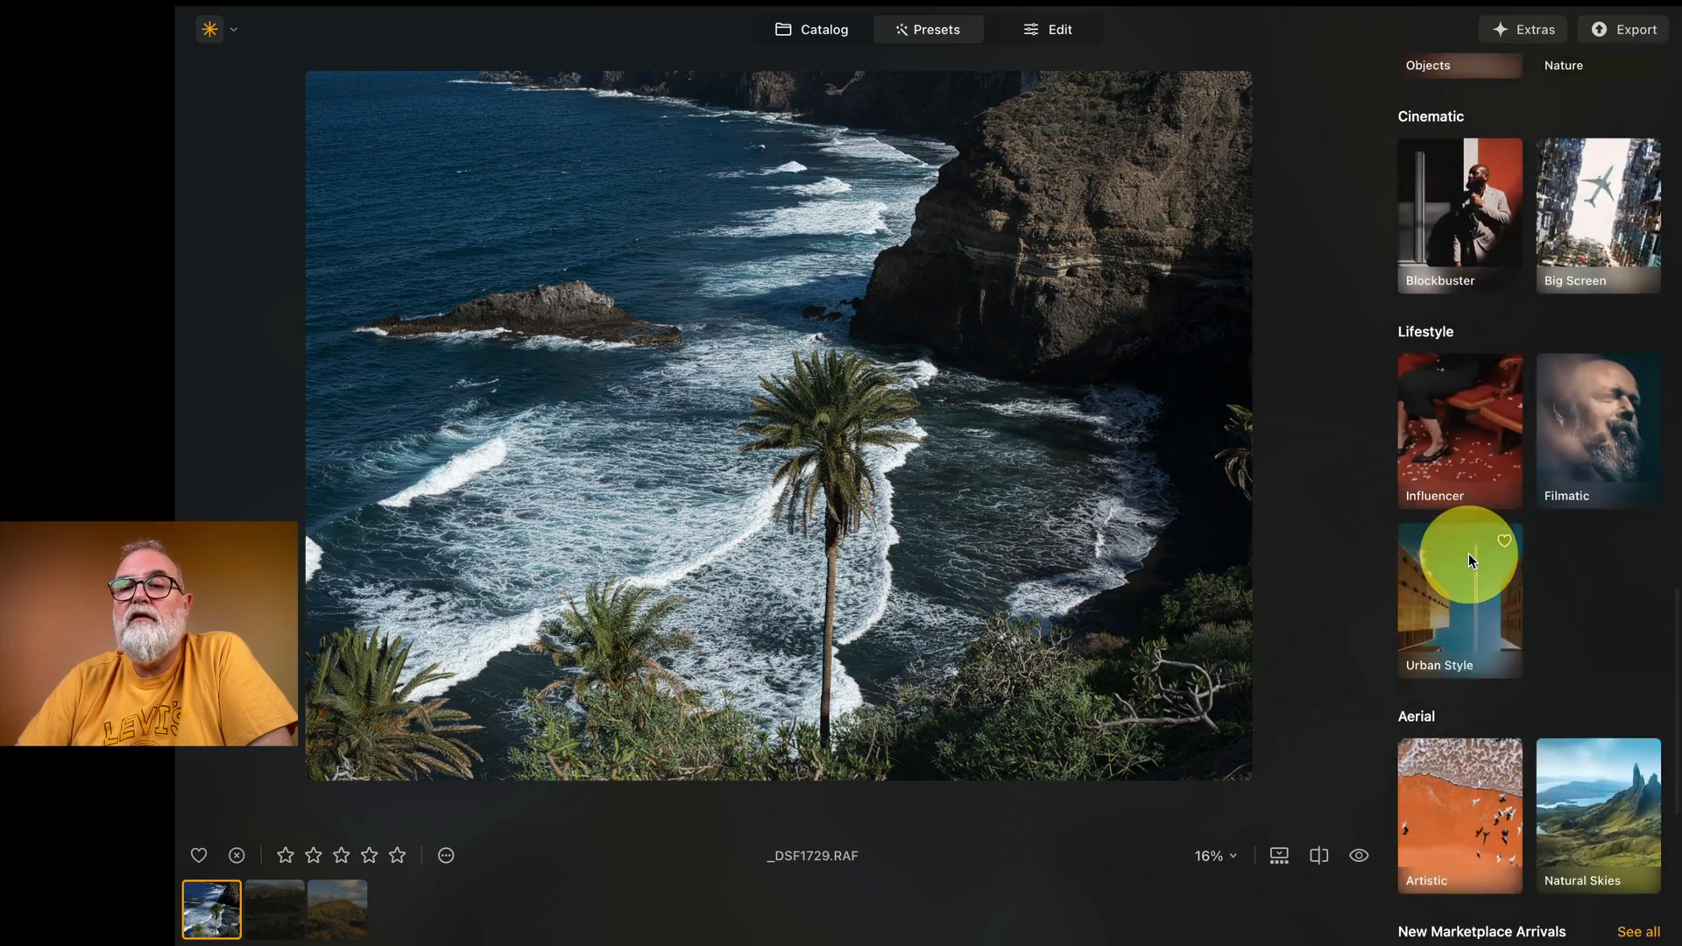
scroll(1469, 554, down, 2)
scroll(1476, 542, up, 10)
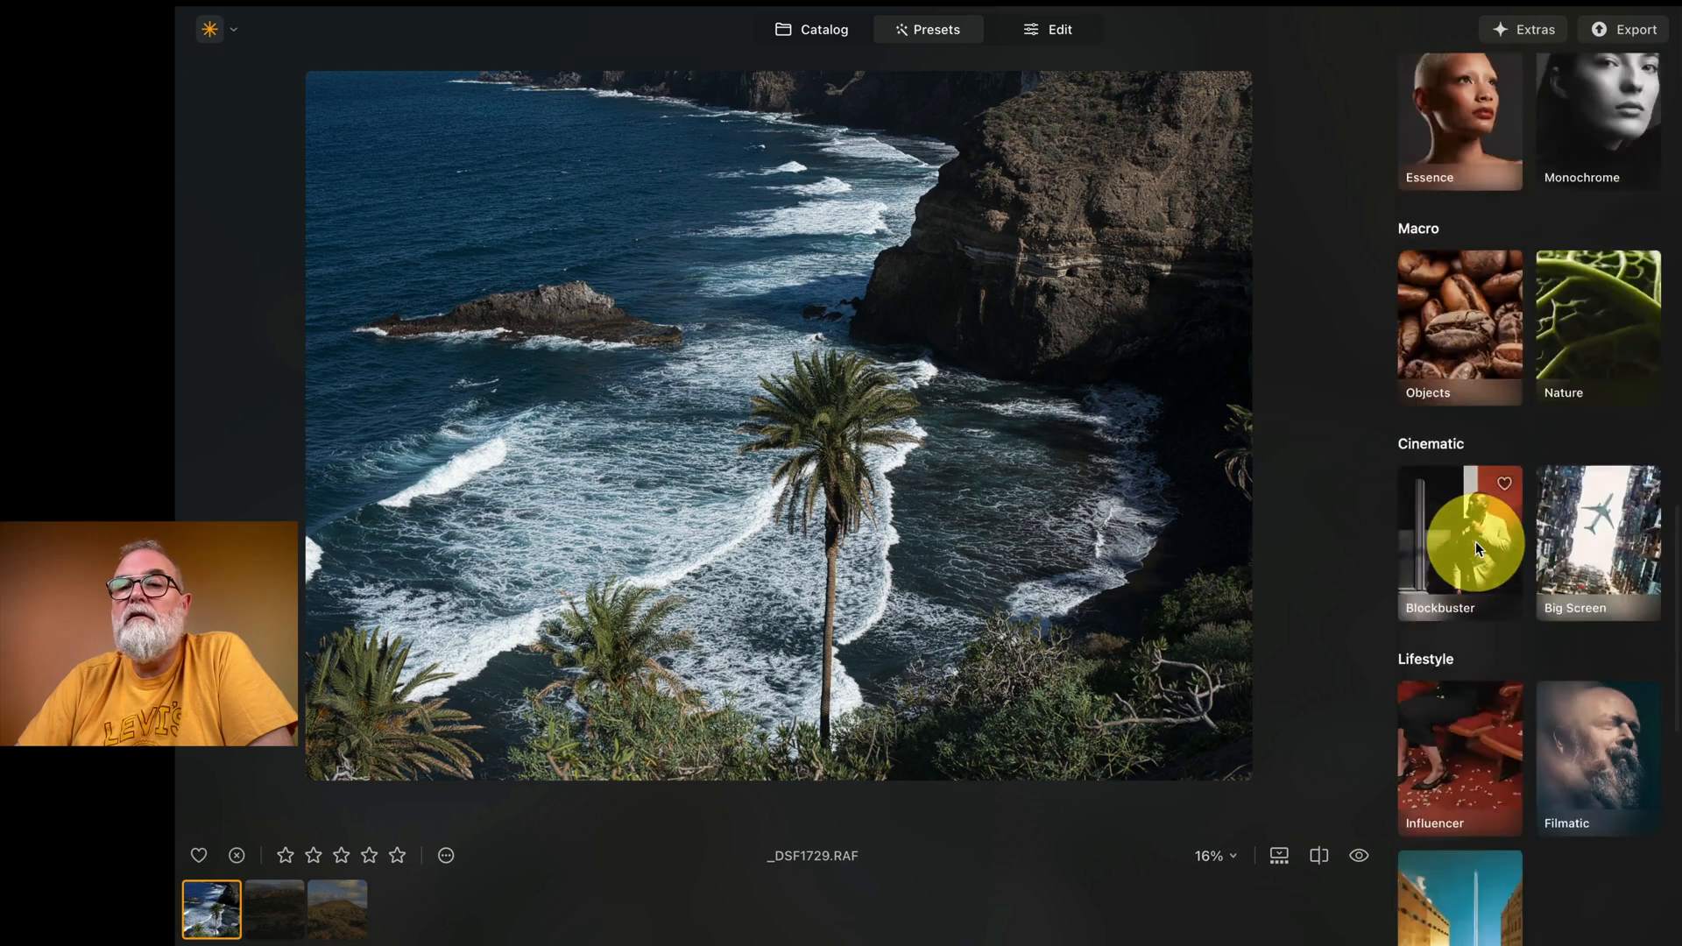
scroll(1476, 542, up, 10)
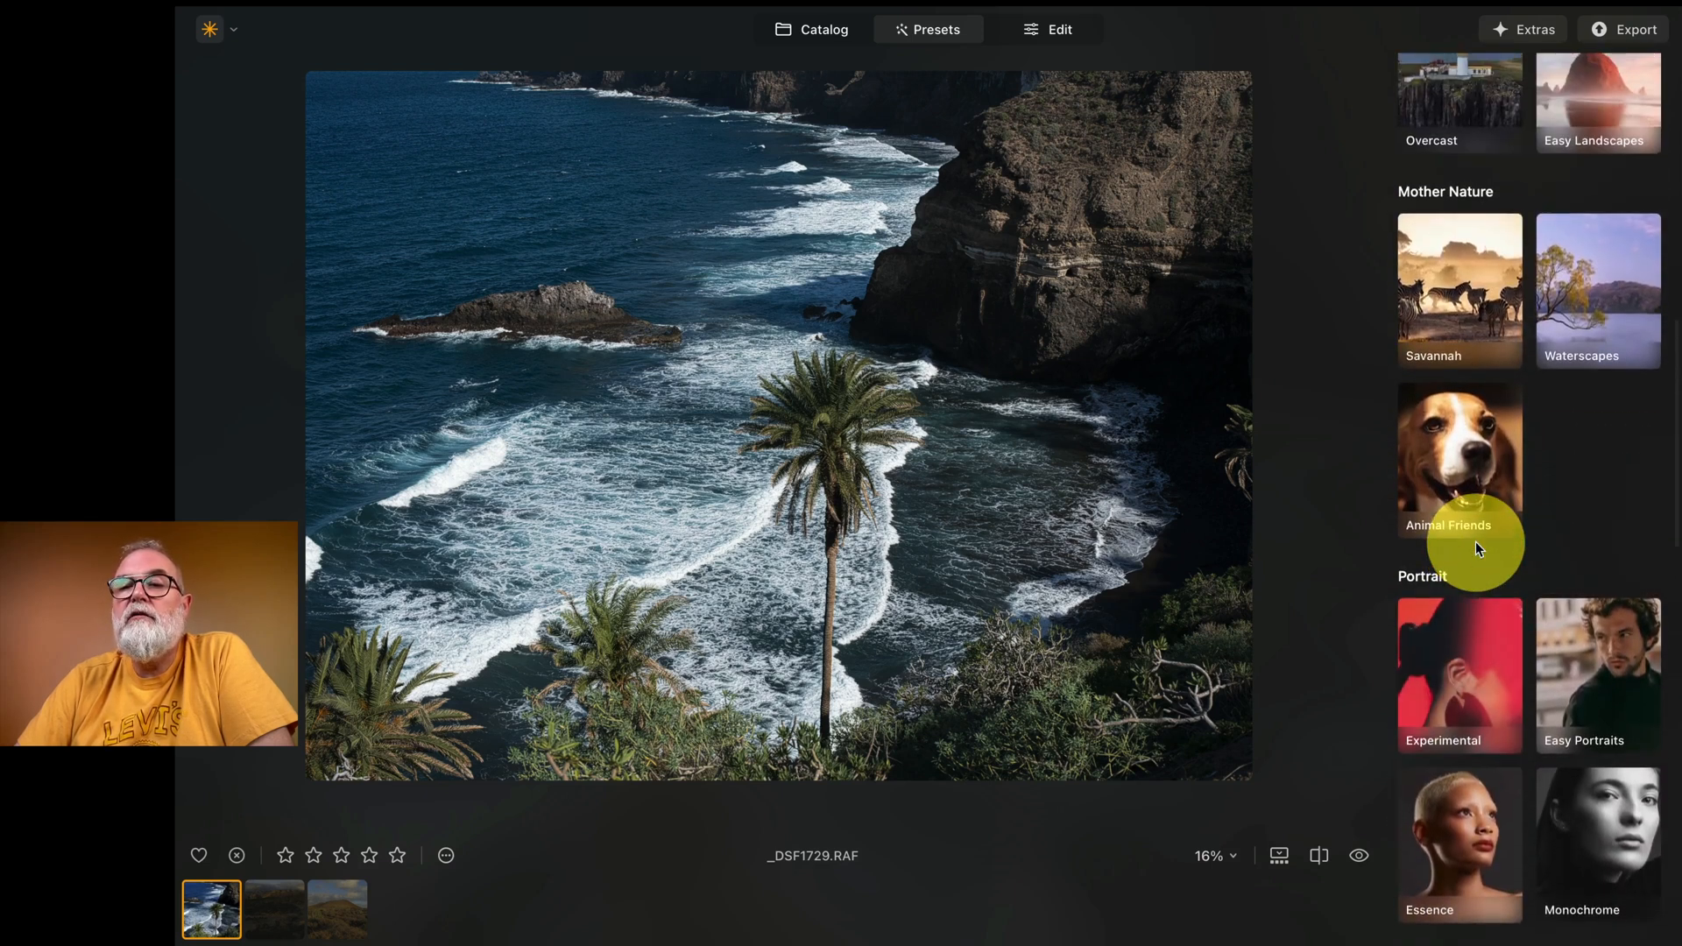
scroll(1485, 542, down, 2)
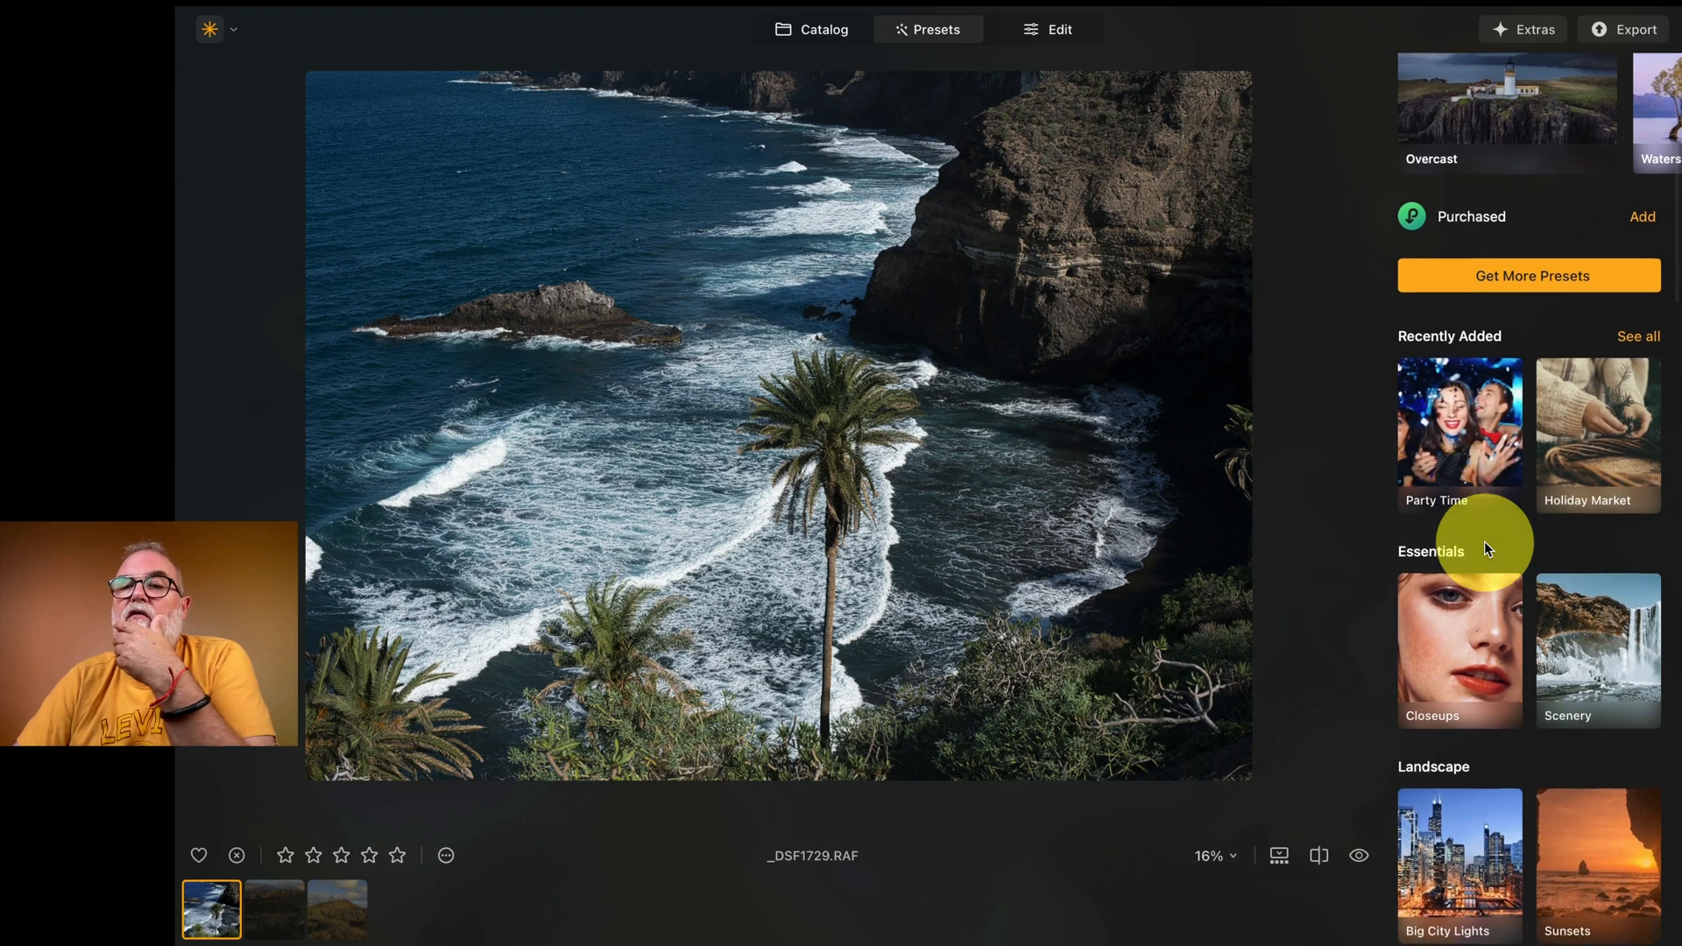
scroll(1484, 542, up, 1)
scroll(1484, 542, down, 5)
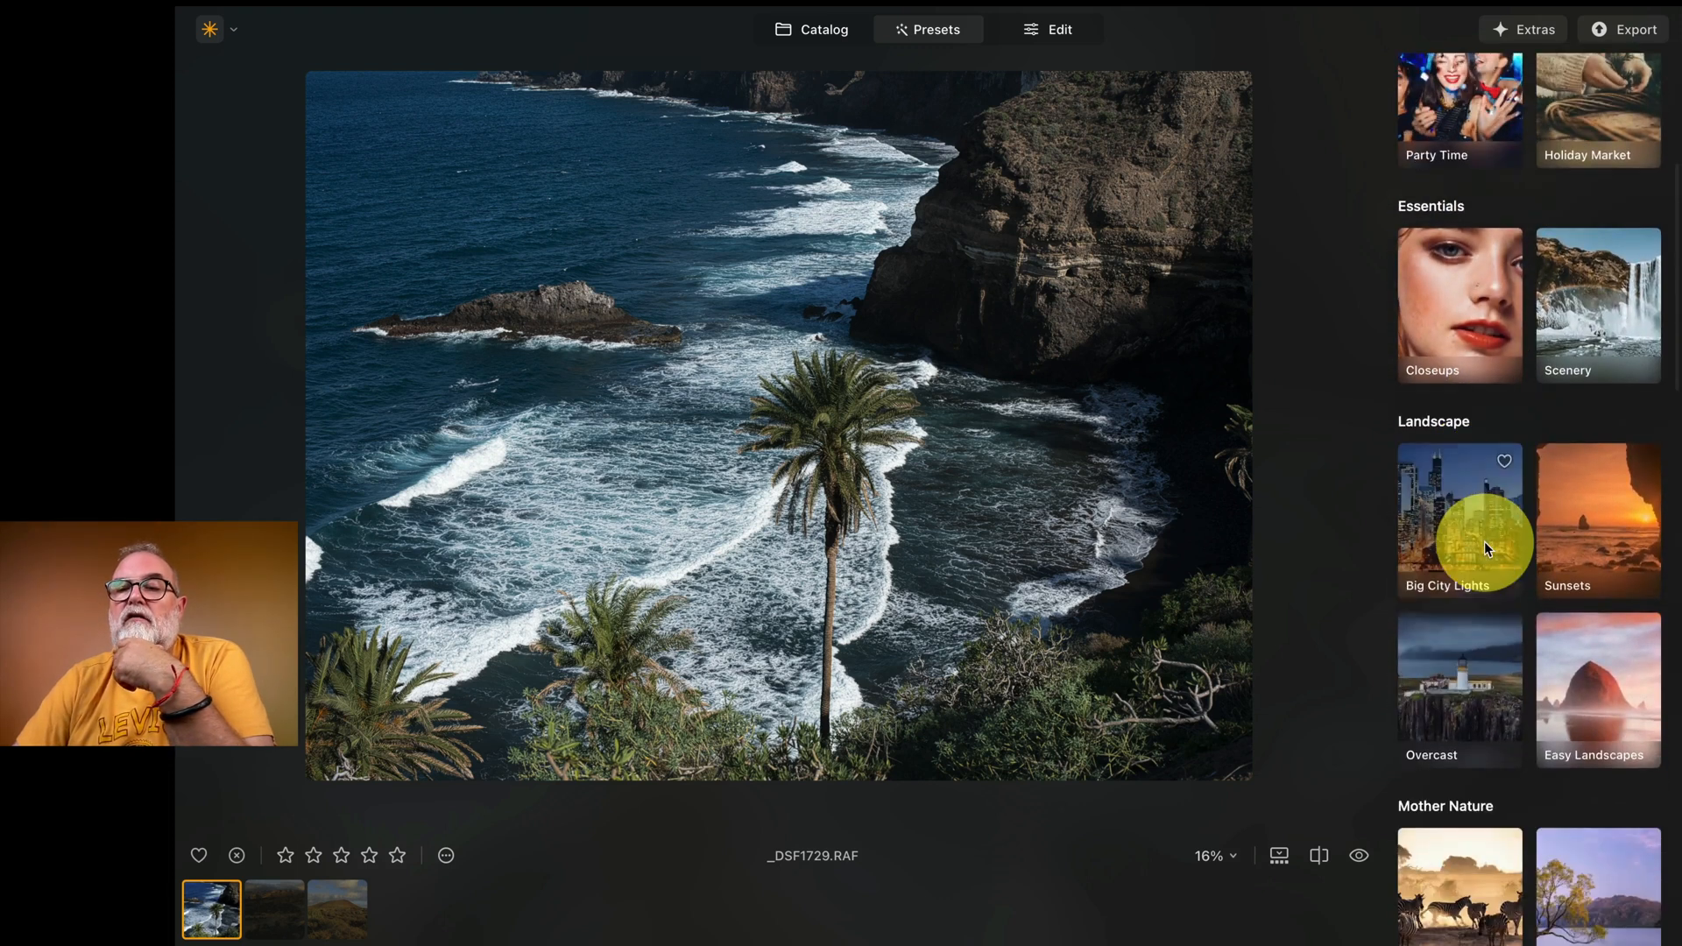
Step: Apply the Mystery preset from the Overcast collection to the coastal photo at a strength of 51
click(1469, 680)
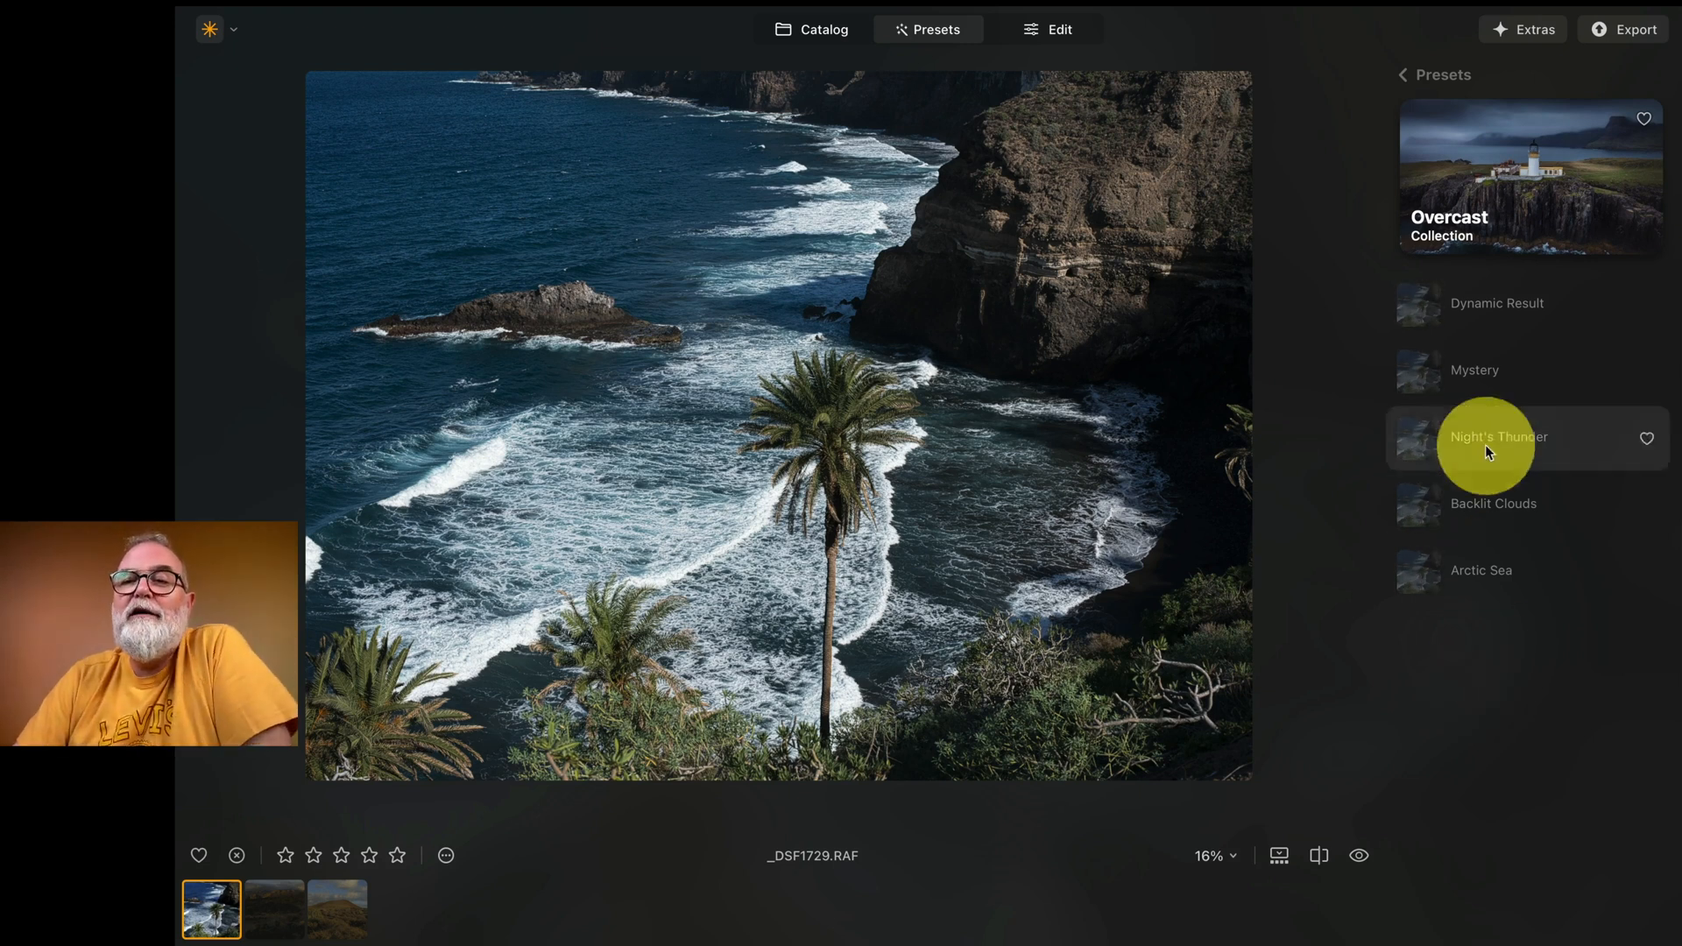
click(1482, 378)
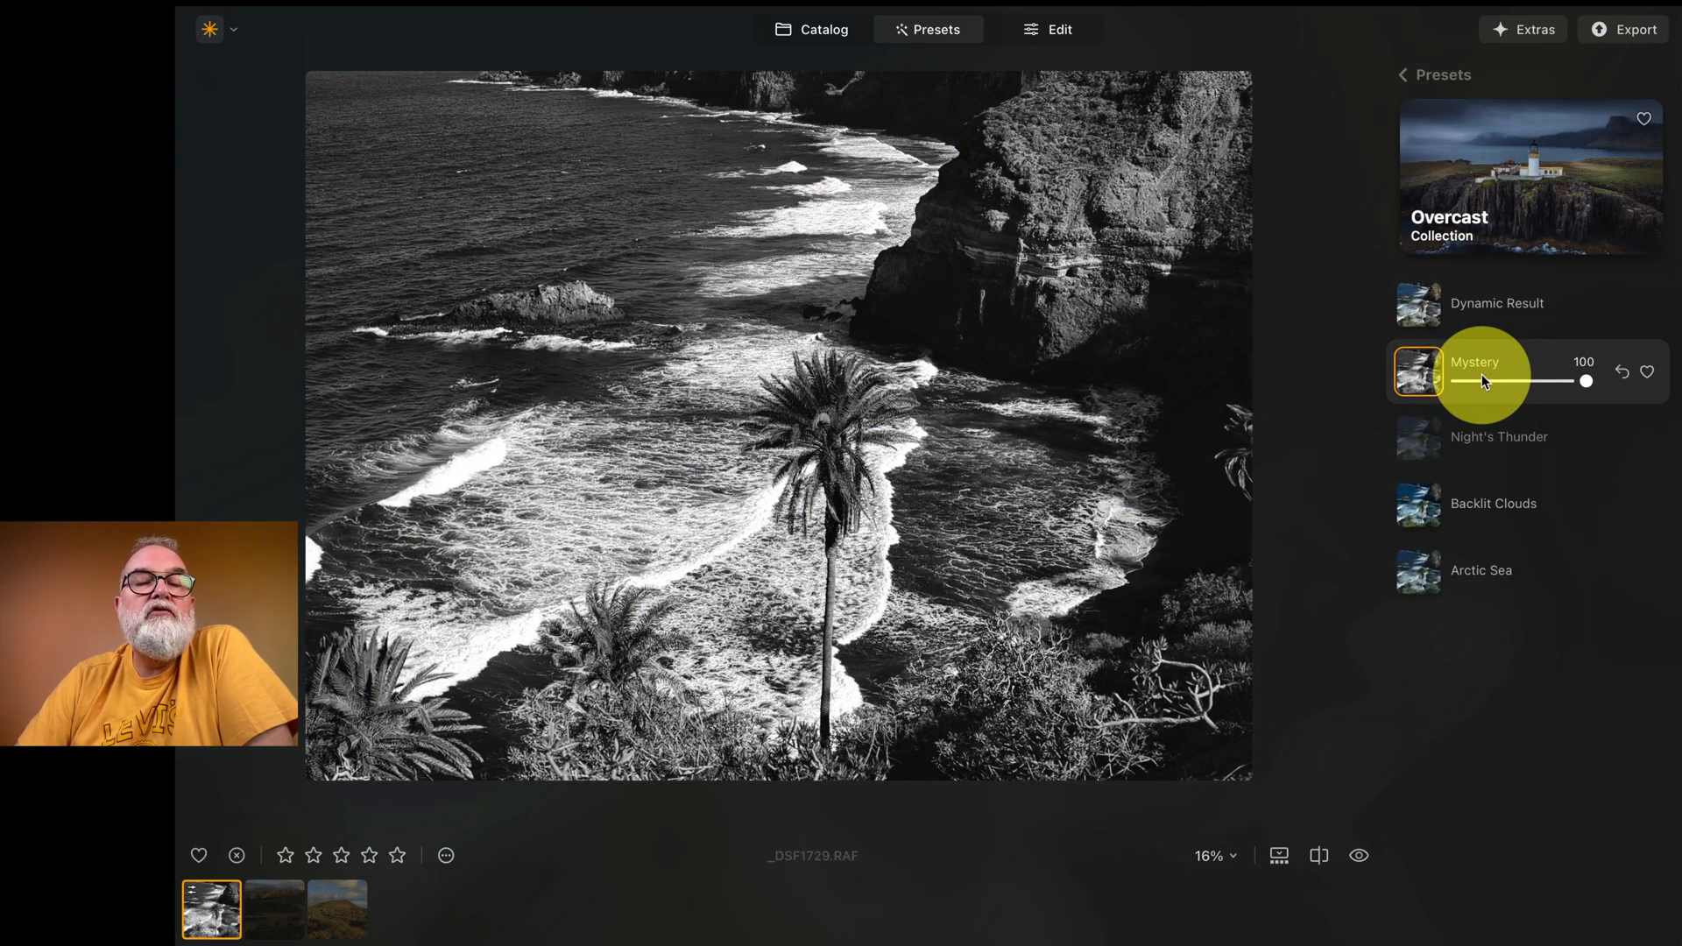
click(468, 449)
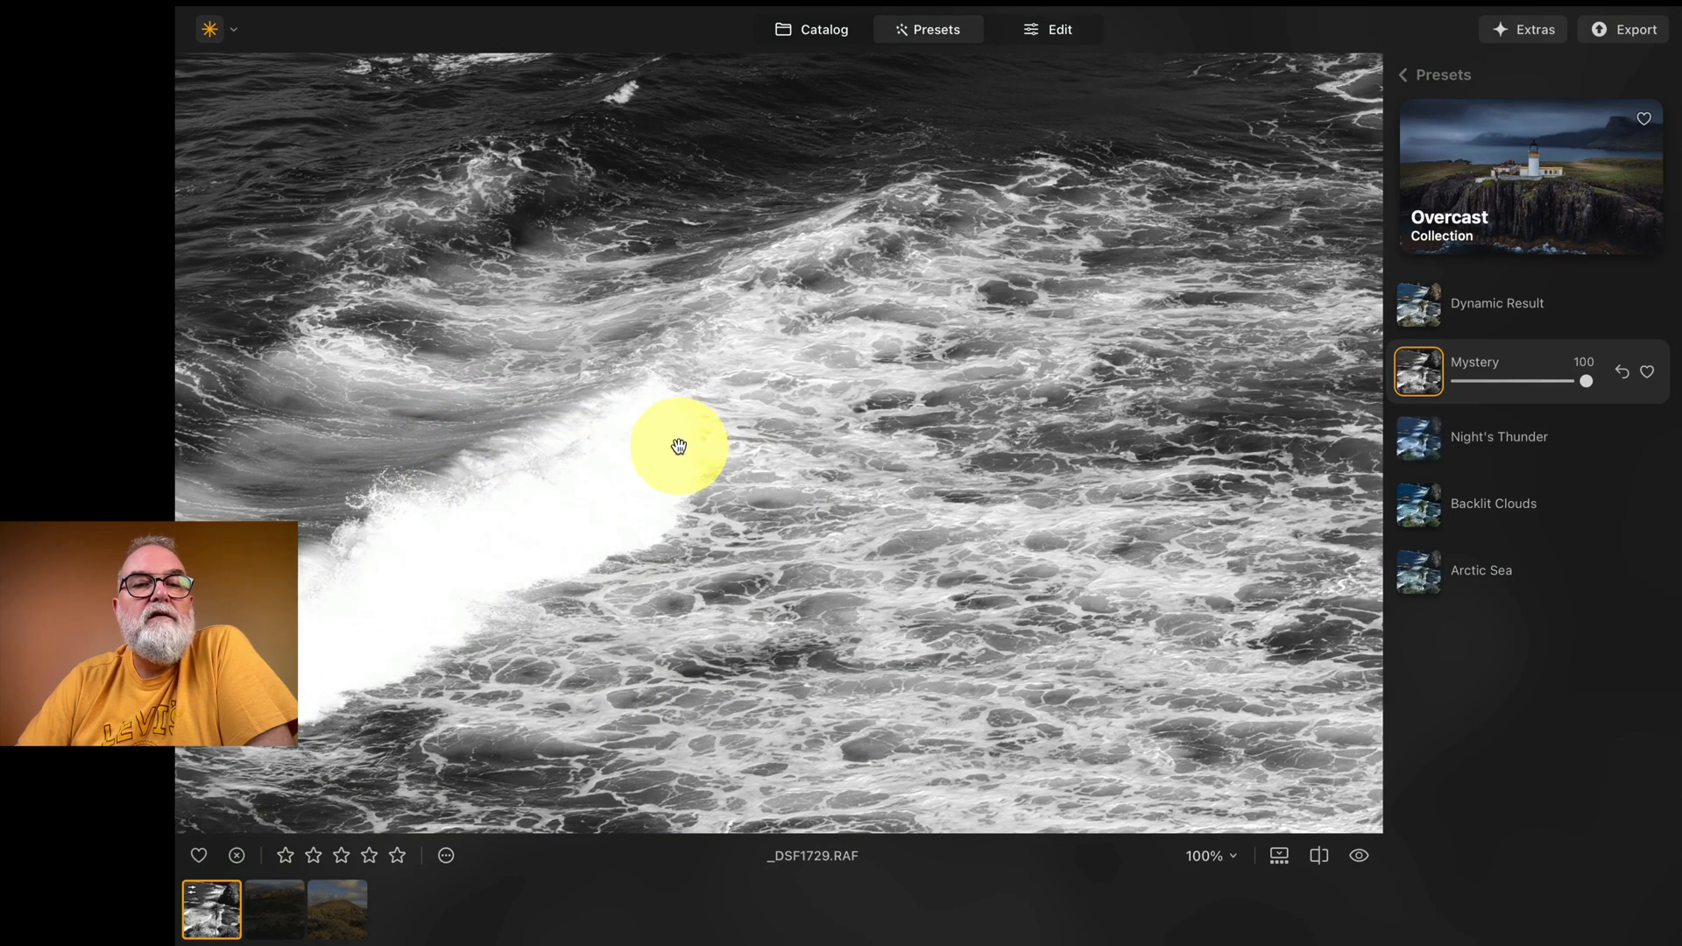
click(571, 528)
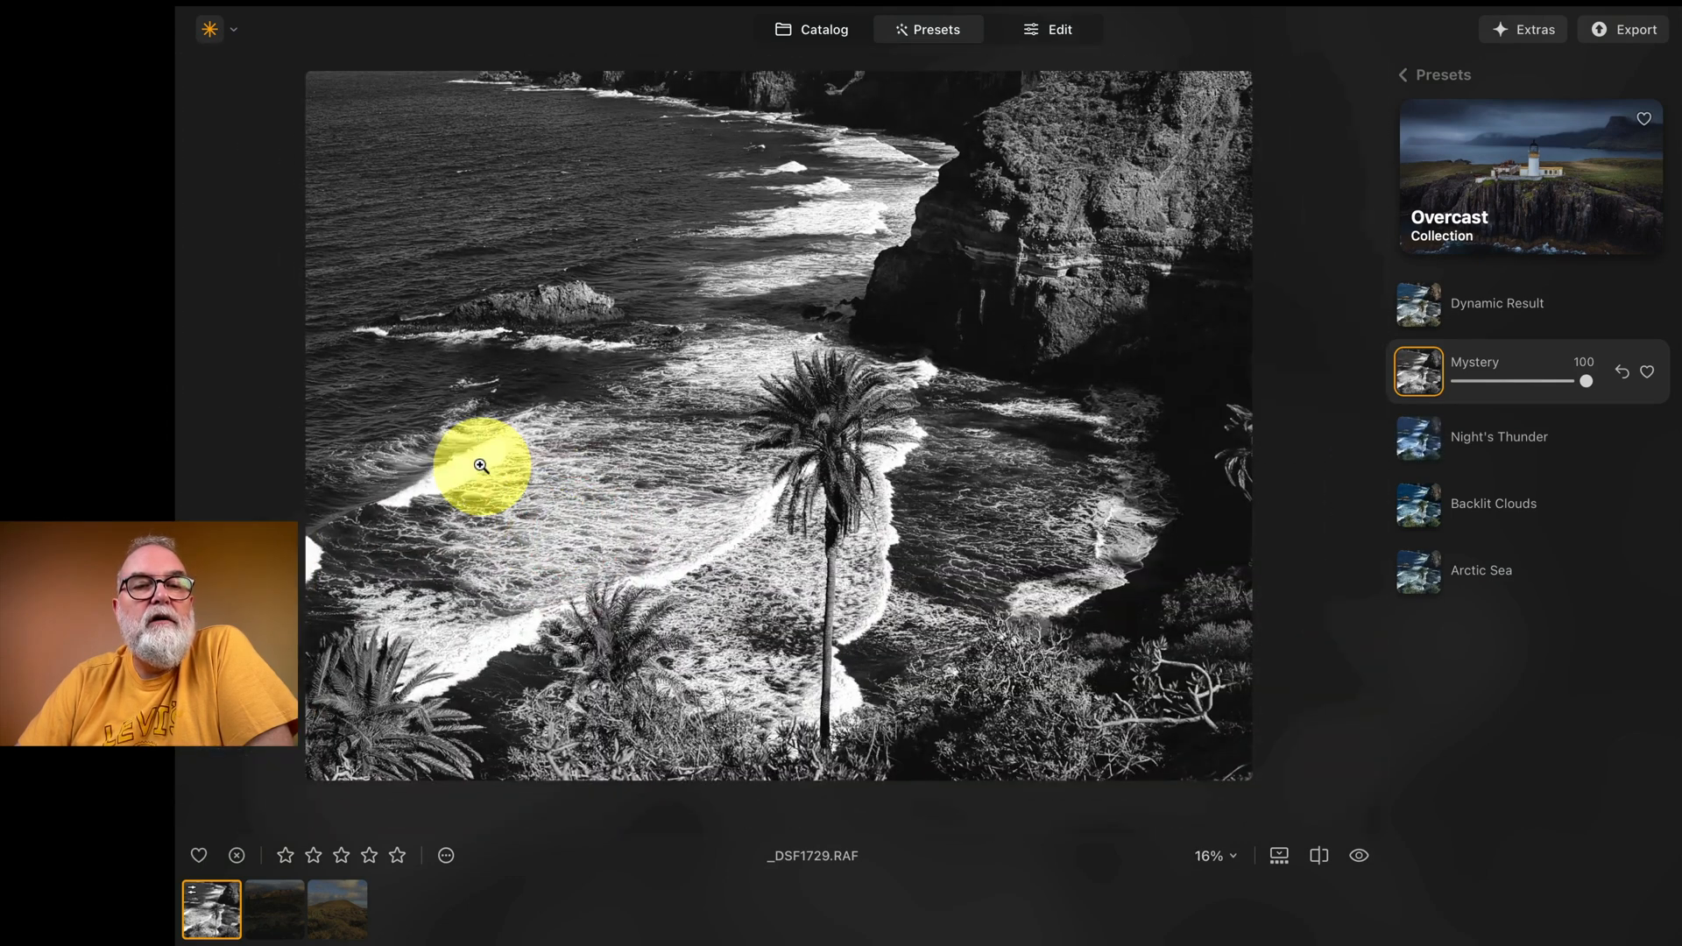
click(481, 465)
click(501, 448)
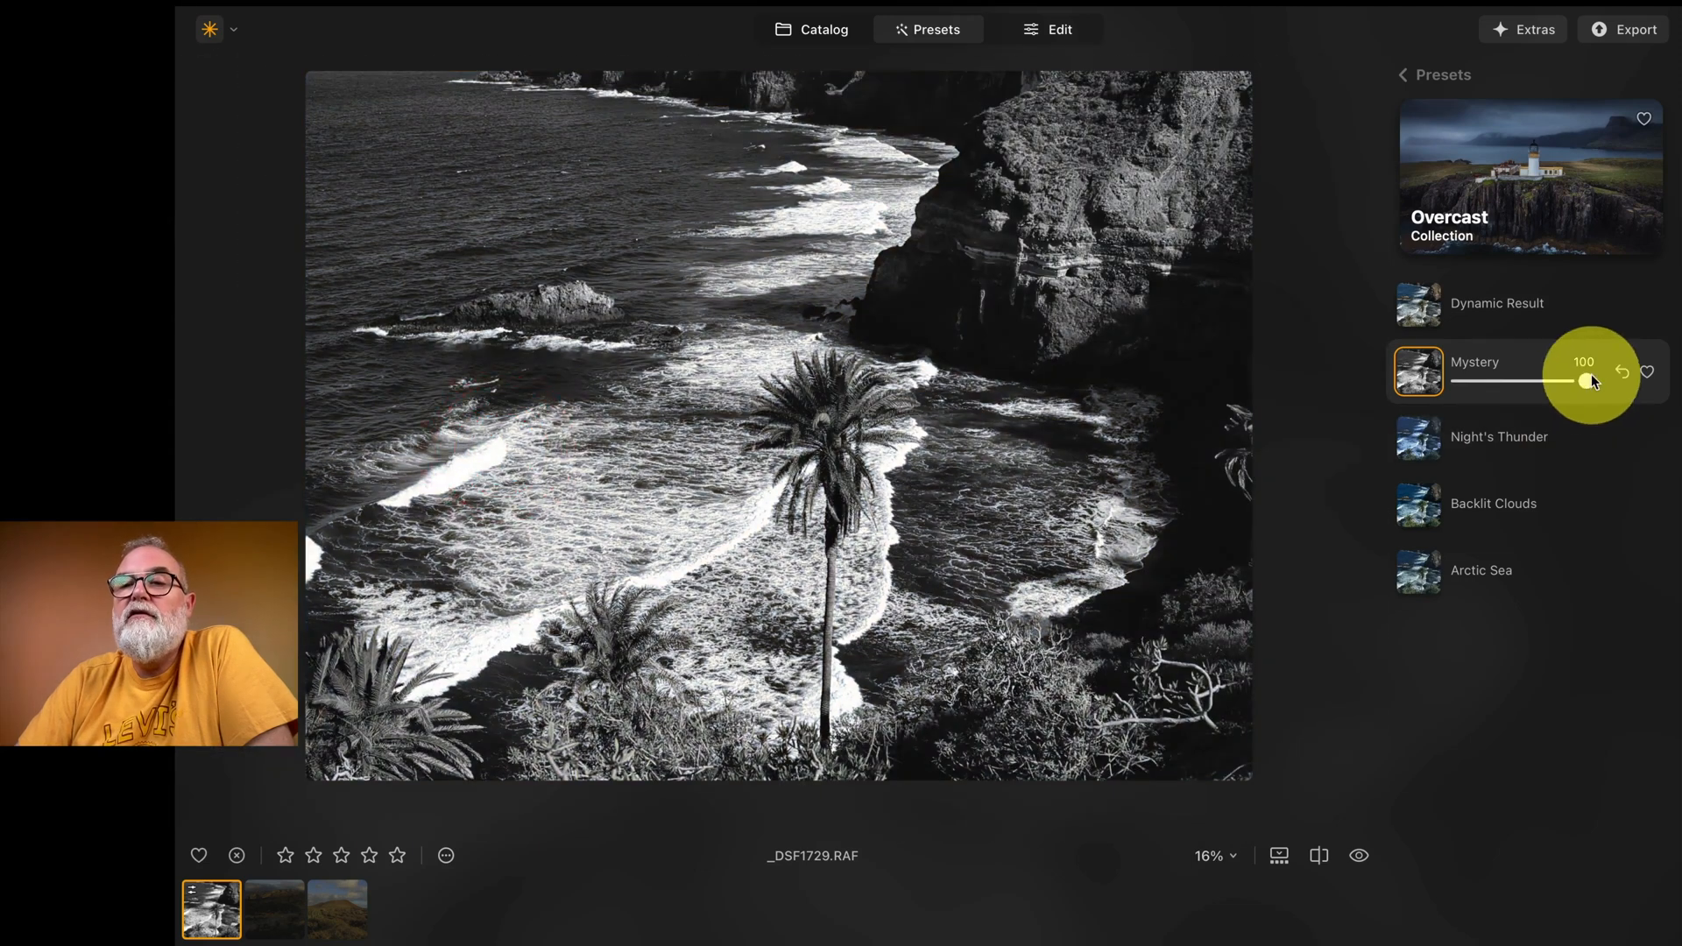
mouse_move(1525, 379)
mouse_down()
mouse_move(1469, 379)
mouse_move(1546, 383)
mouse_up()
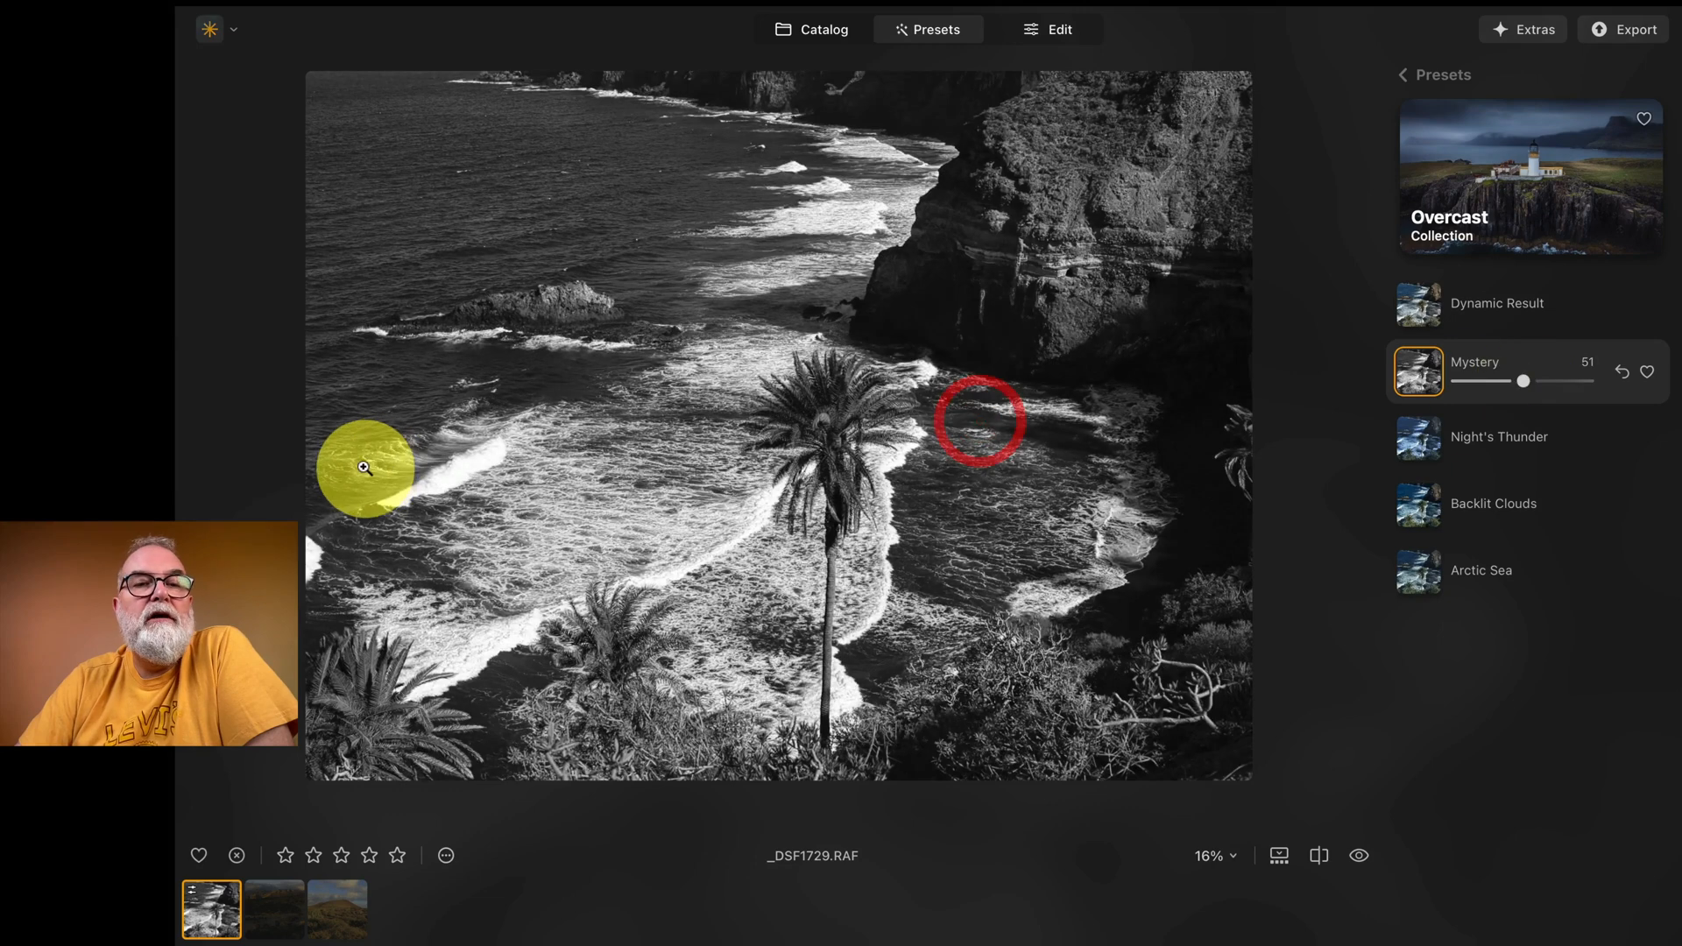
Step: Reduce the Mystery preset's strength to 34 and inspect the breaking wave's white detail at 100% magnification before and after
click(481, 458)
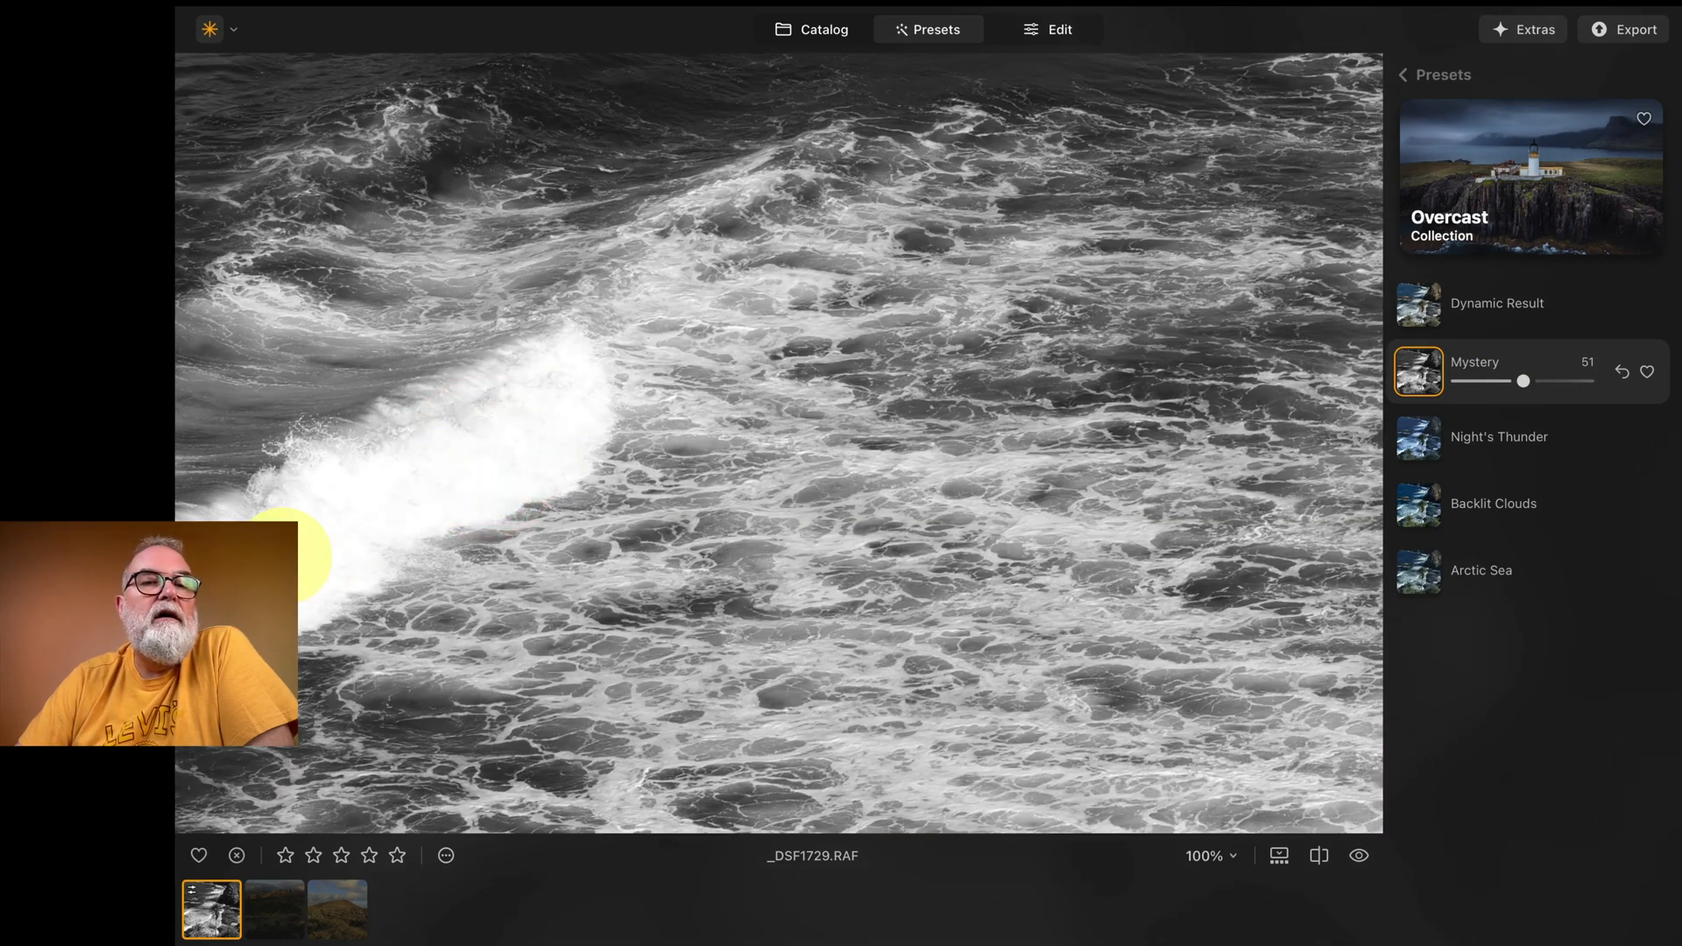
drag(293, 557, 481, 485)
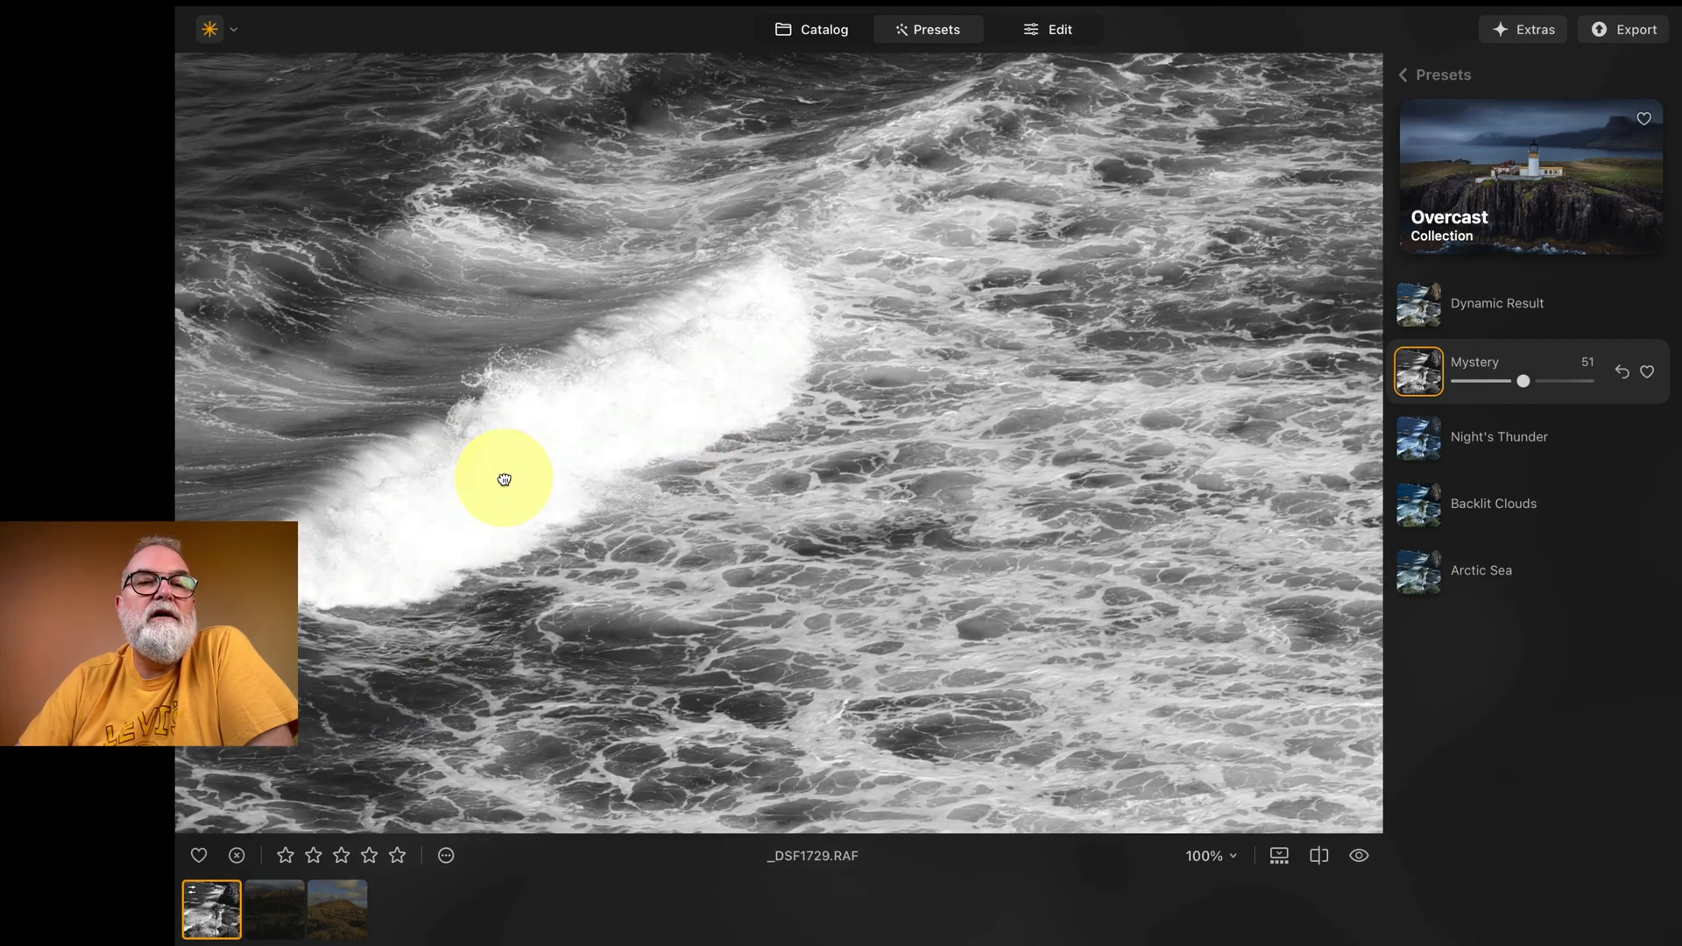
click(503, 478)
drag(1521, 386, 1507, 387)
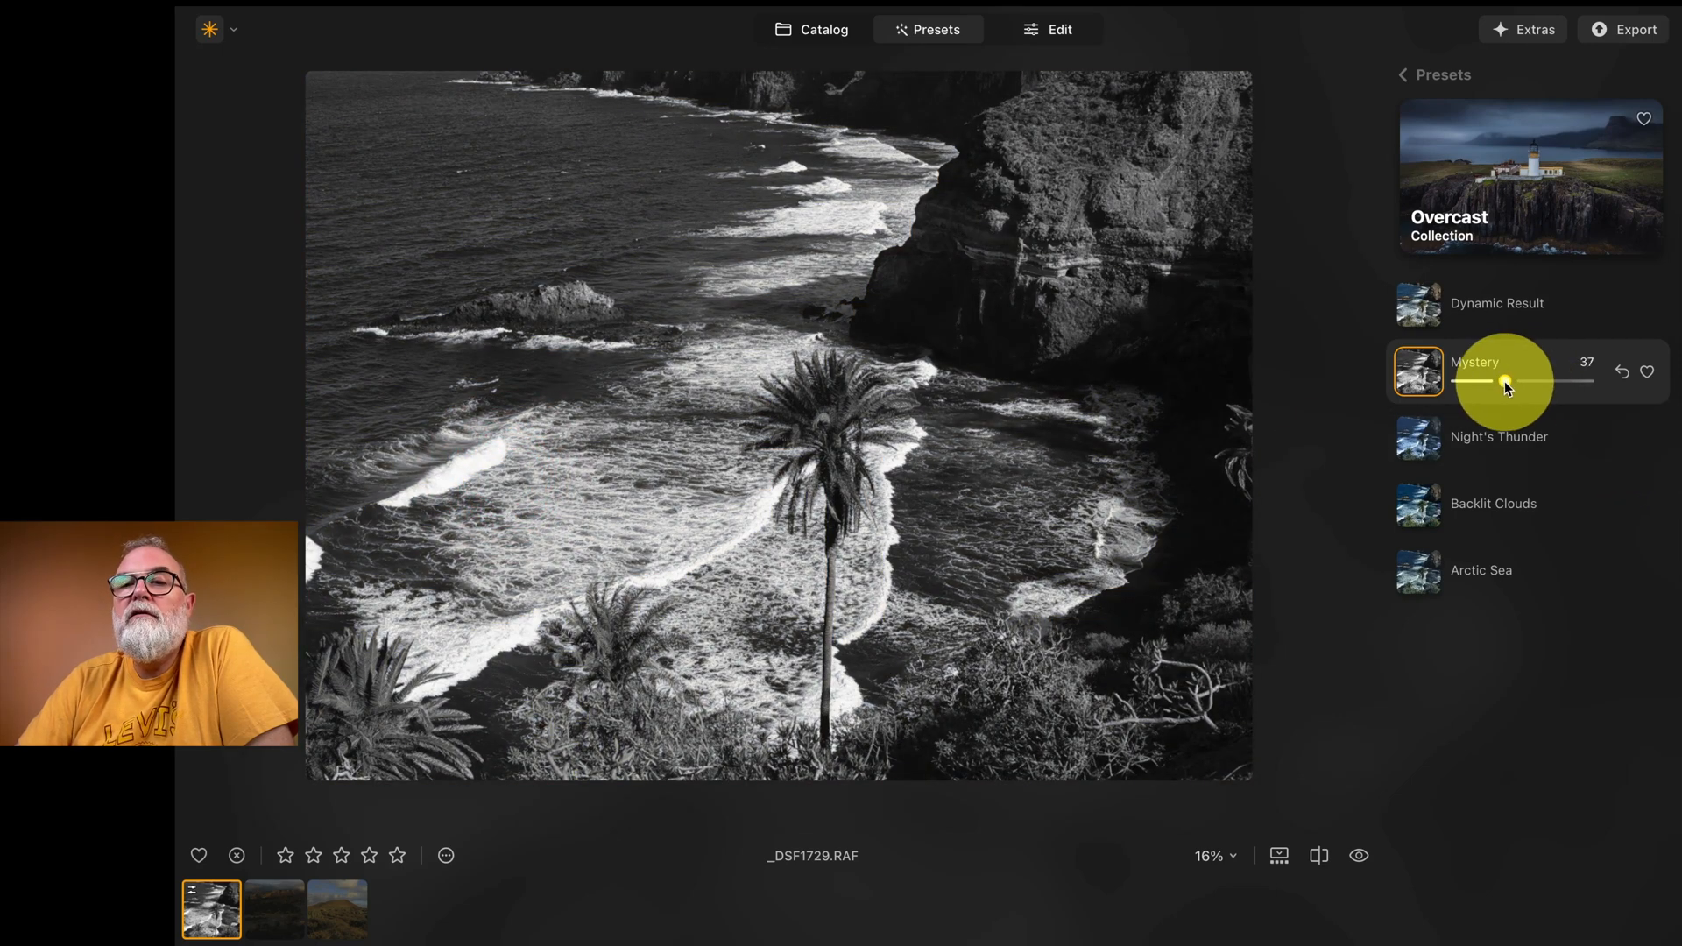
click(457, 470)
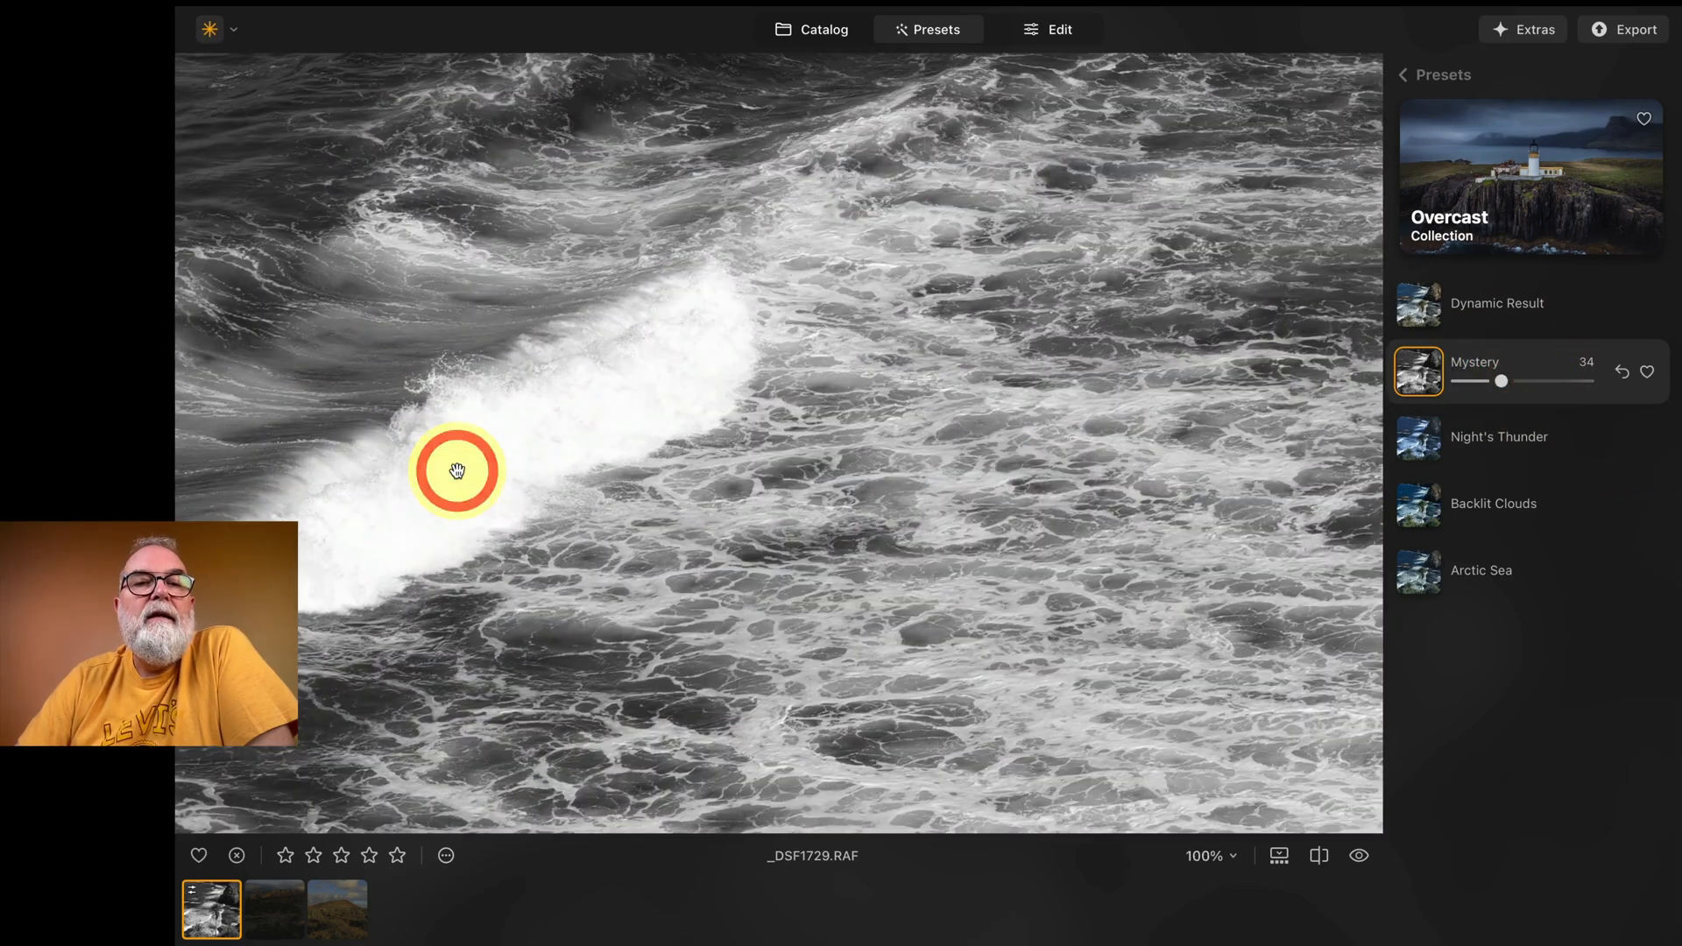
click(456, 471)
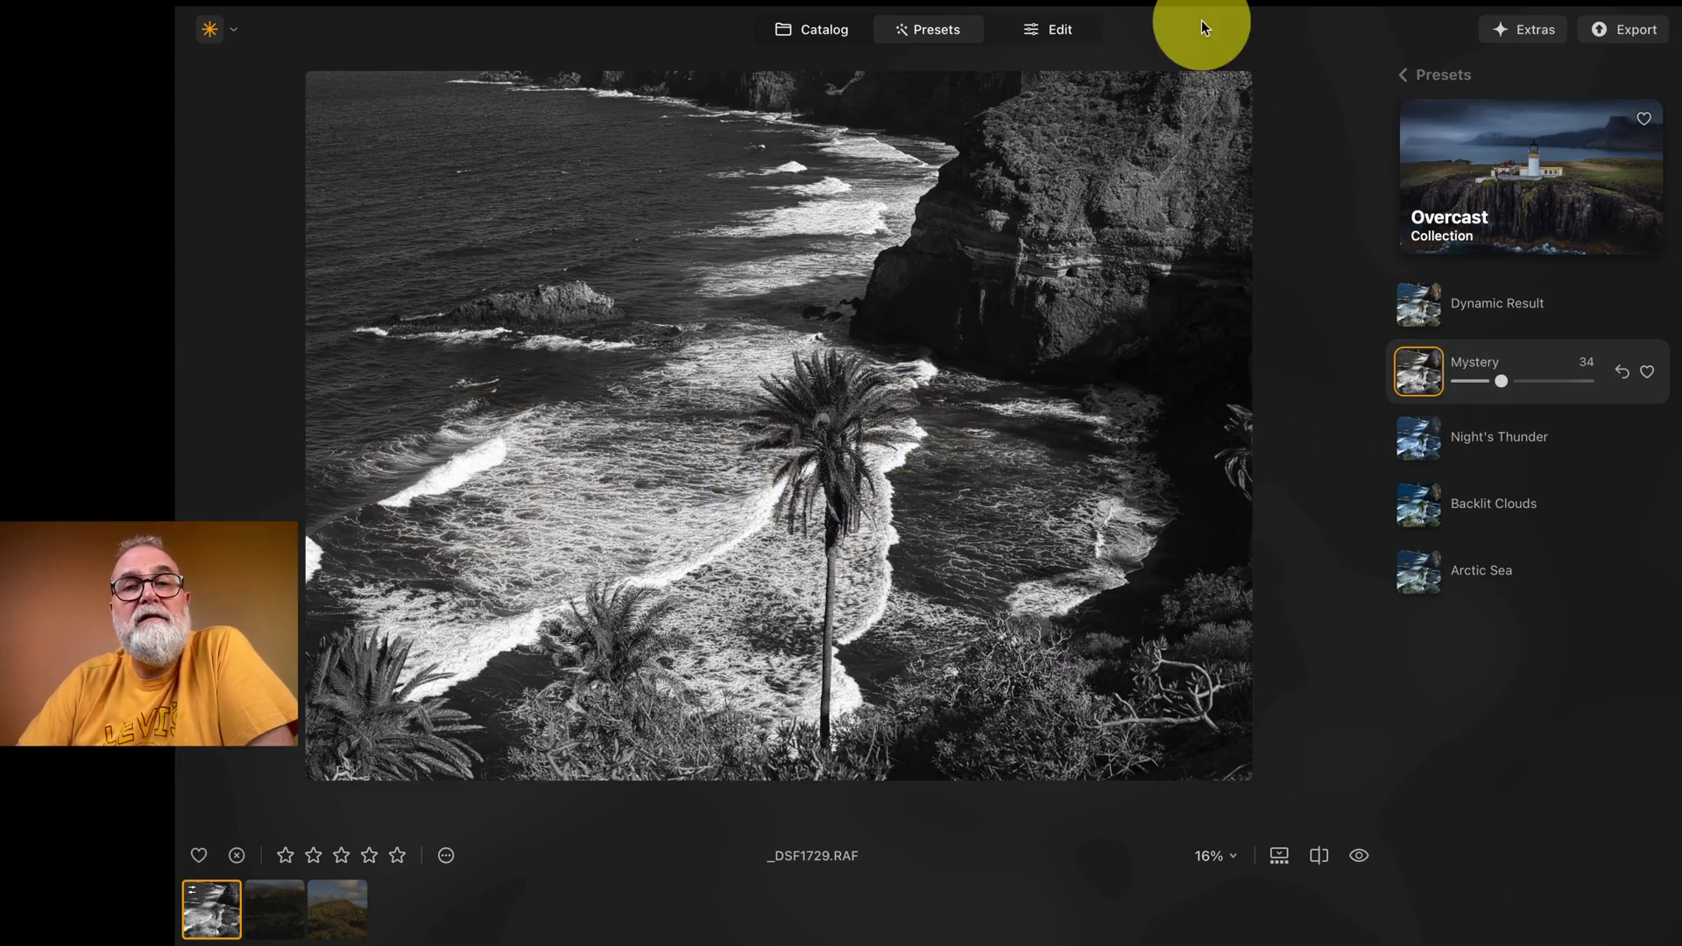
Step: In the Develop tool, set Smart Contrast to 31 and Highlights to -54, and check the breaking wave at 100%
click(1064, 28)
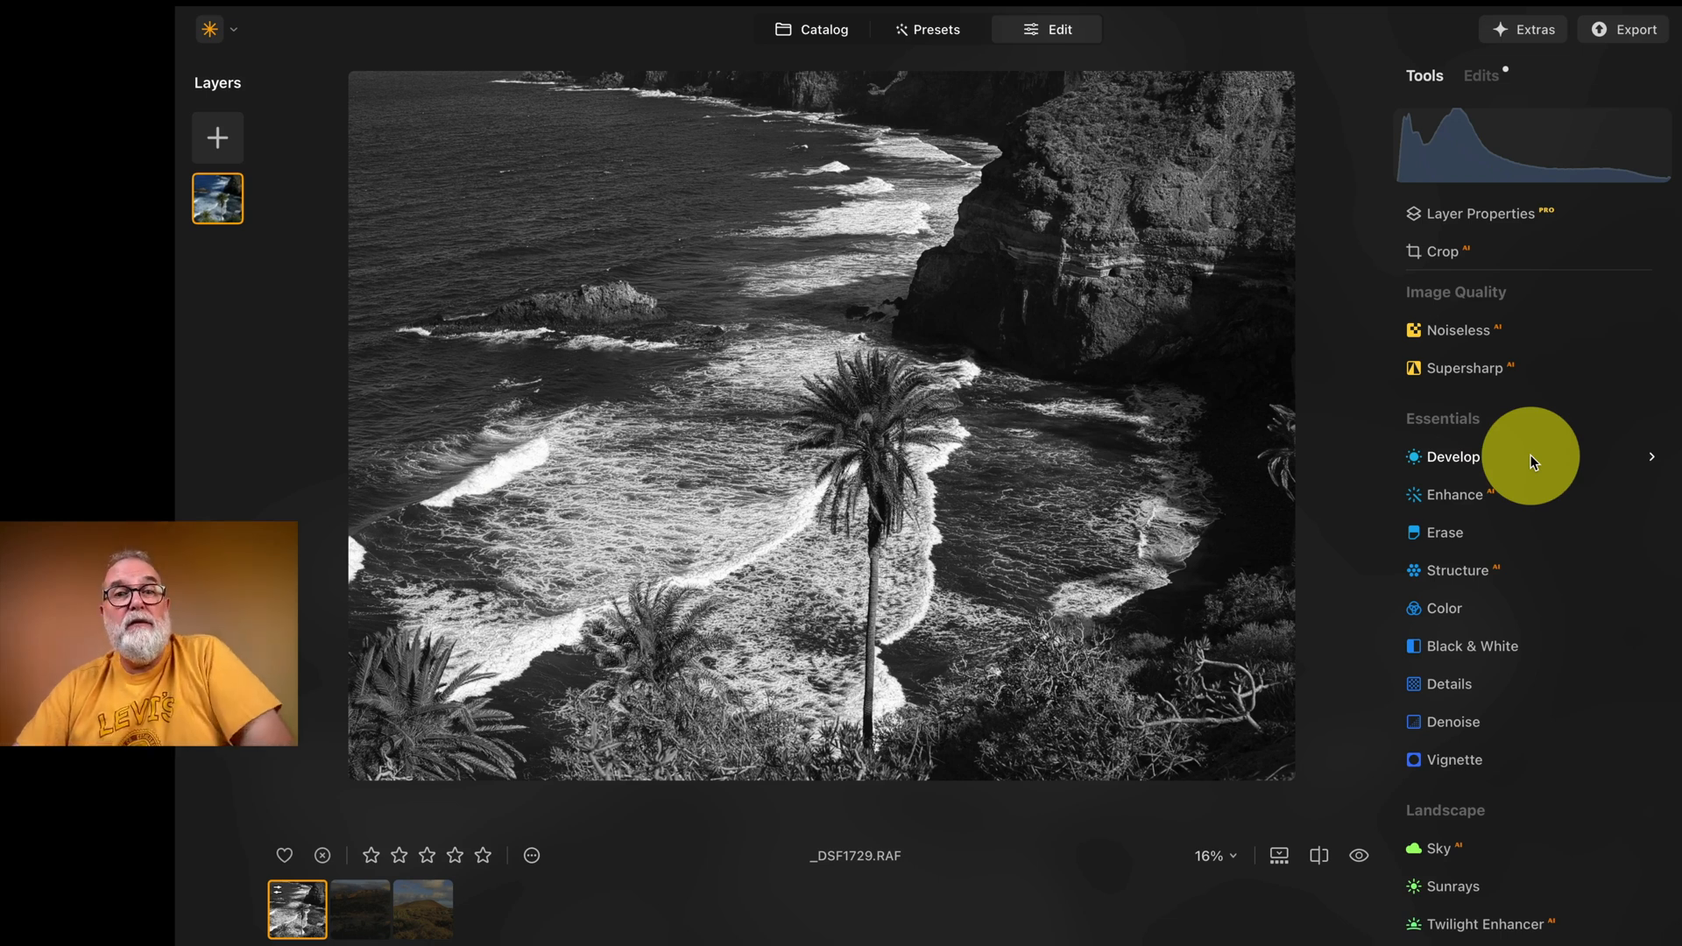
click(1652, 456)
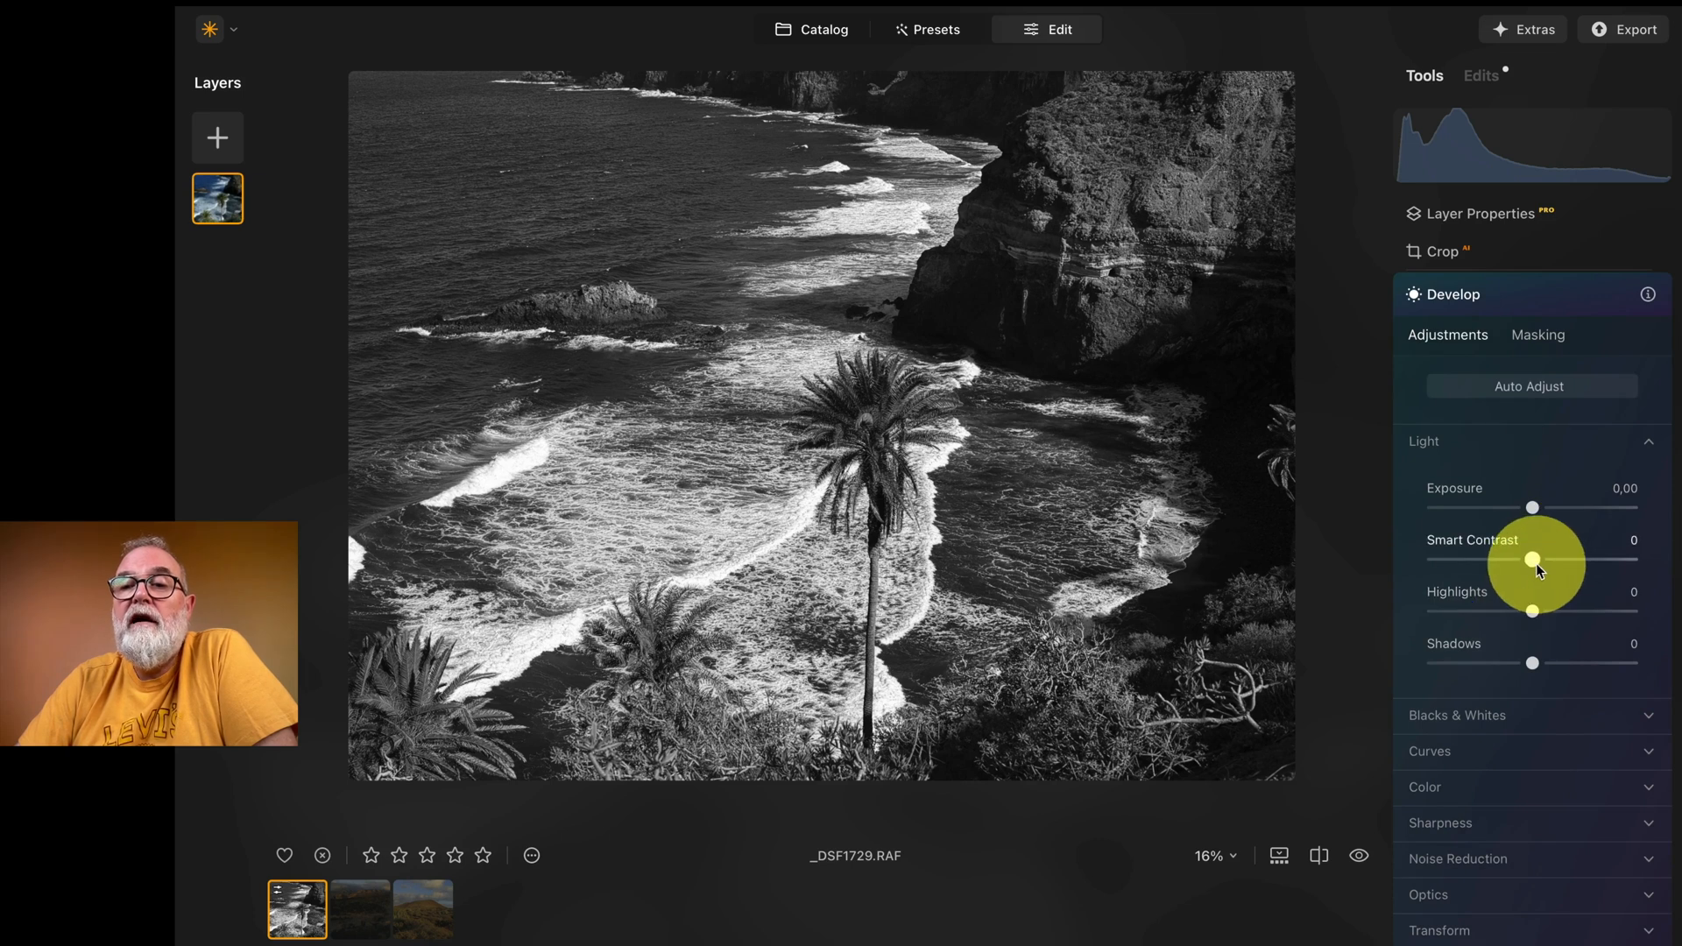
drag(1545, 559, 1480, 611)
click(525, 432)
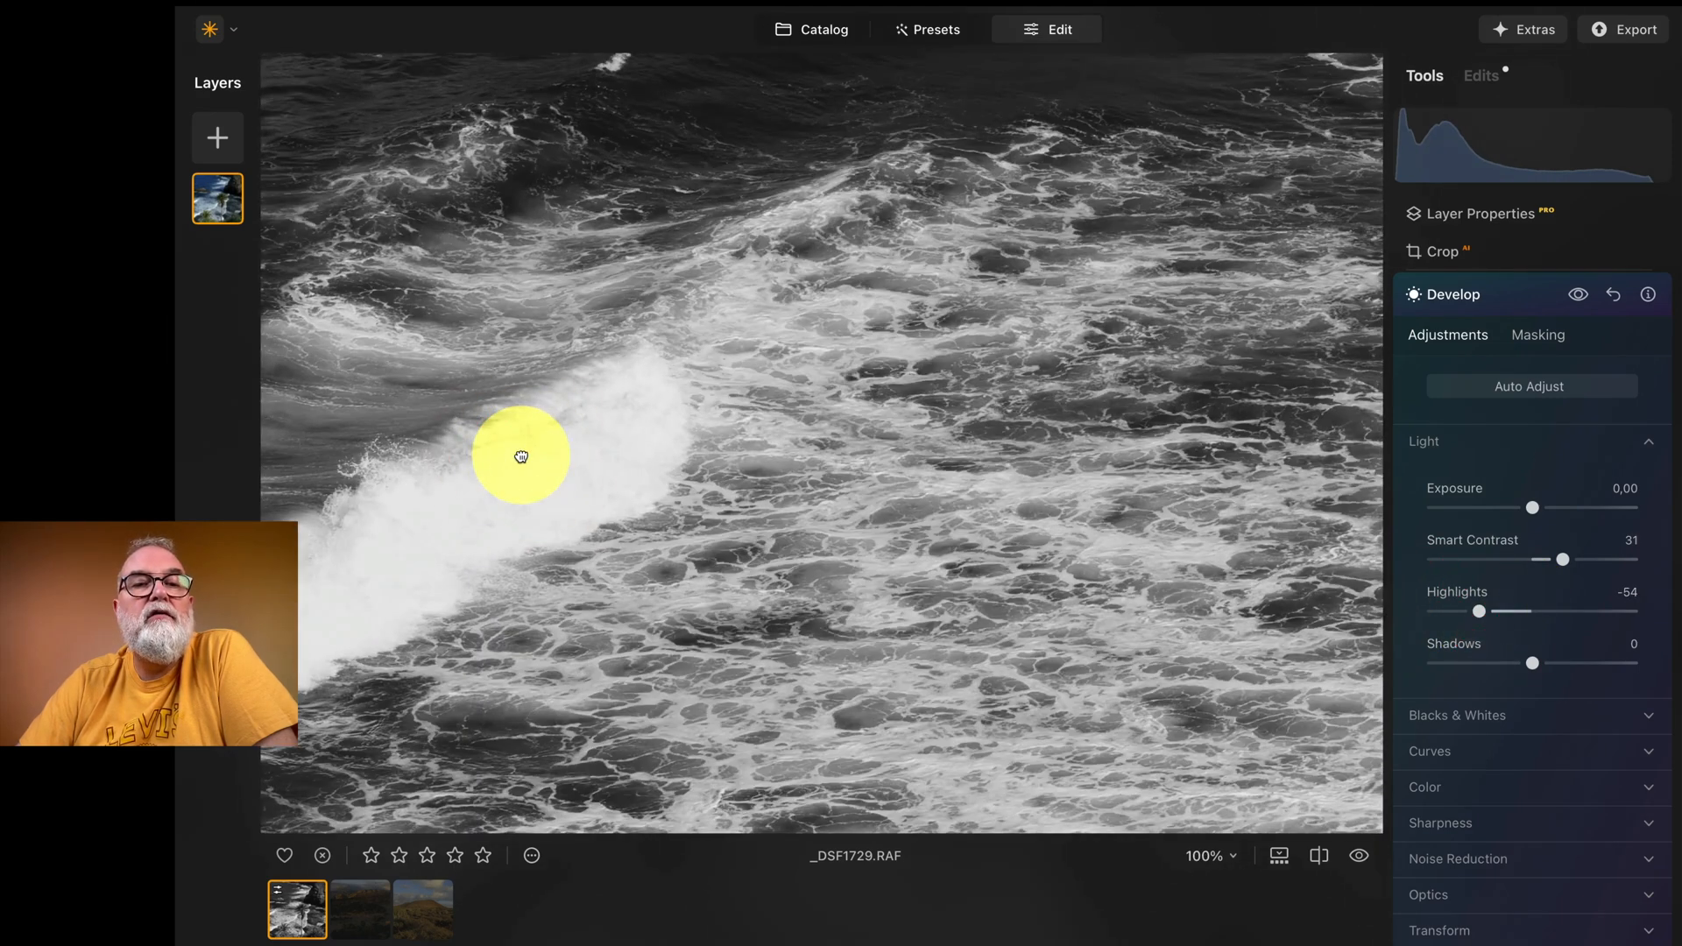
click(521, 454)
Step: Raise the Develop Shadows to 41 and lower the Highlights to -75
drag(1538, 666, 1574, 664)
click(1480, 613)
drag(1481, 617, 1460, 608)
Step: Look through the remaining Develop sections and the Essentials and Landscape tools, including the options of the Sky tool
scroll(1553, 707, down, 2)
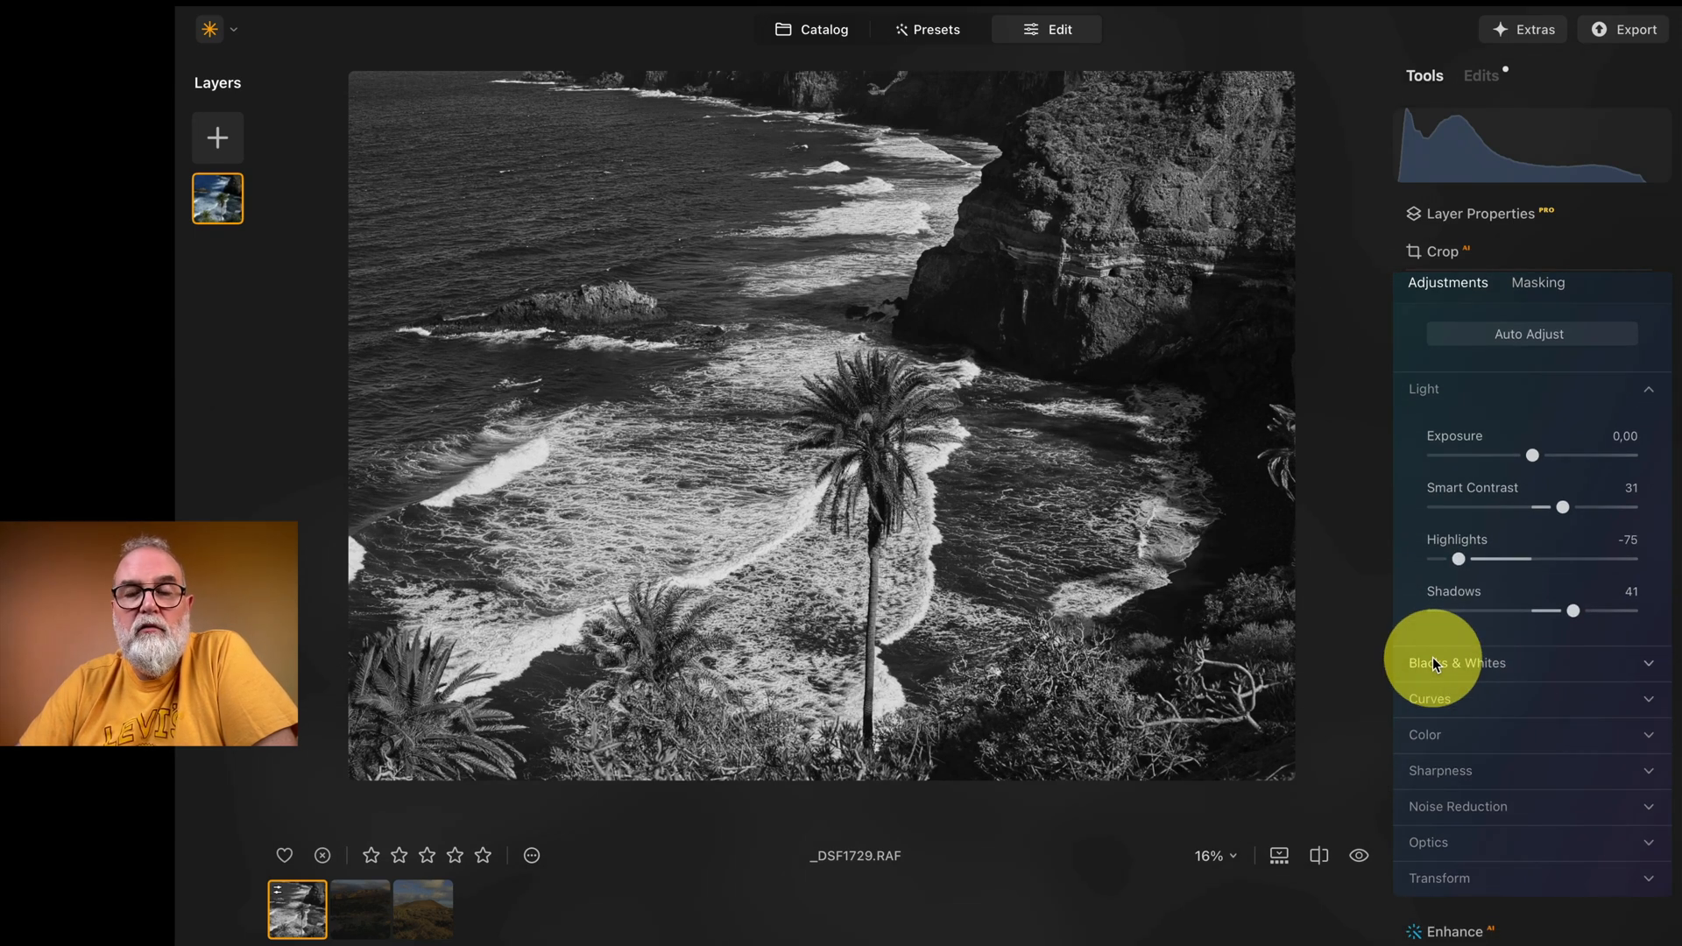
scroll(1470, 663, down, 3)
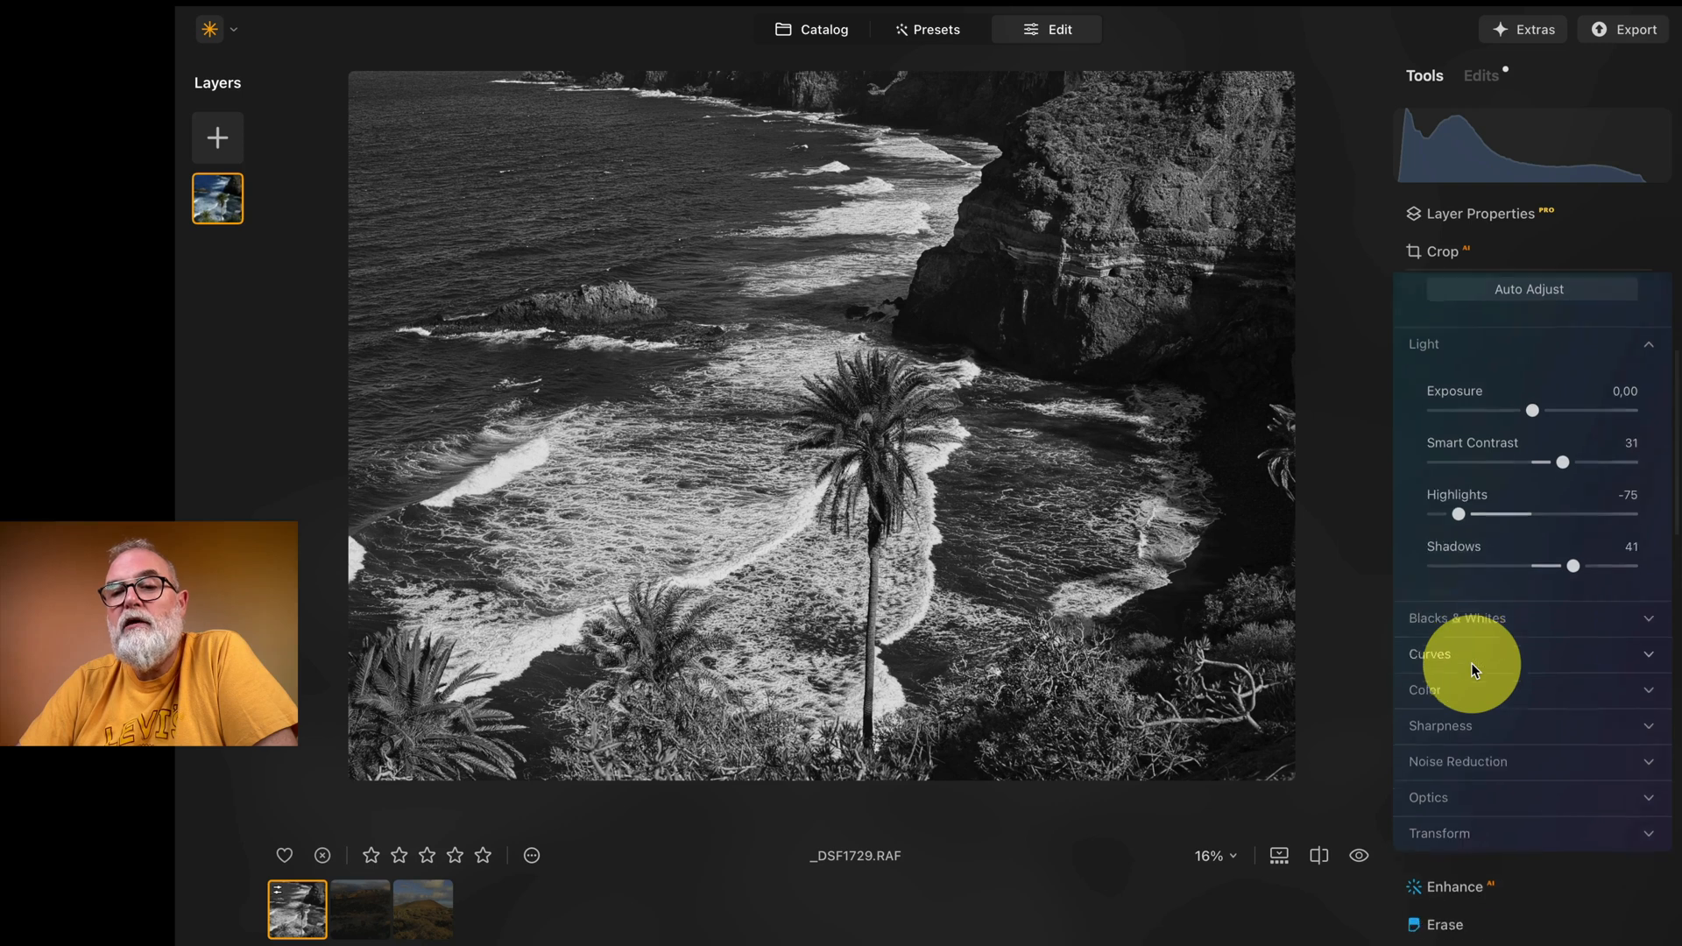
scroll(1543, 617, down, 2)
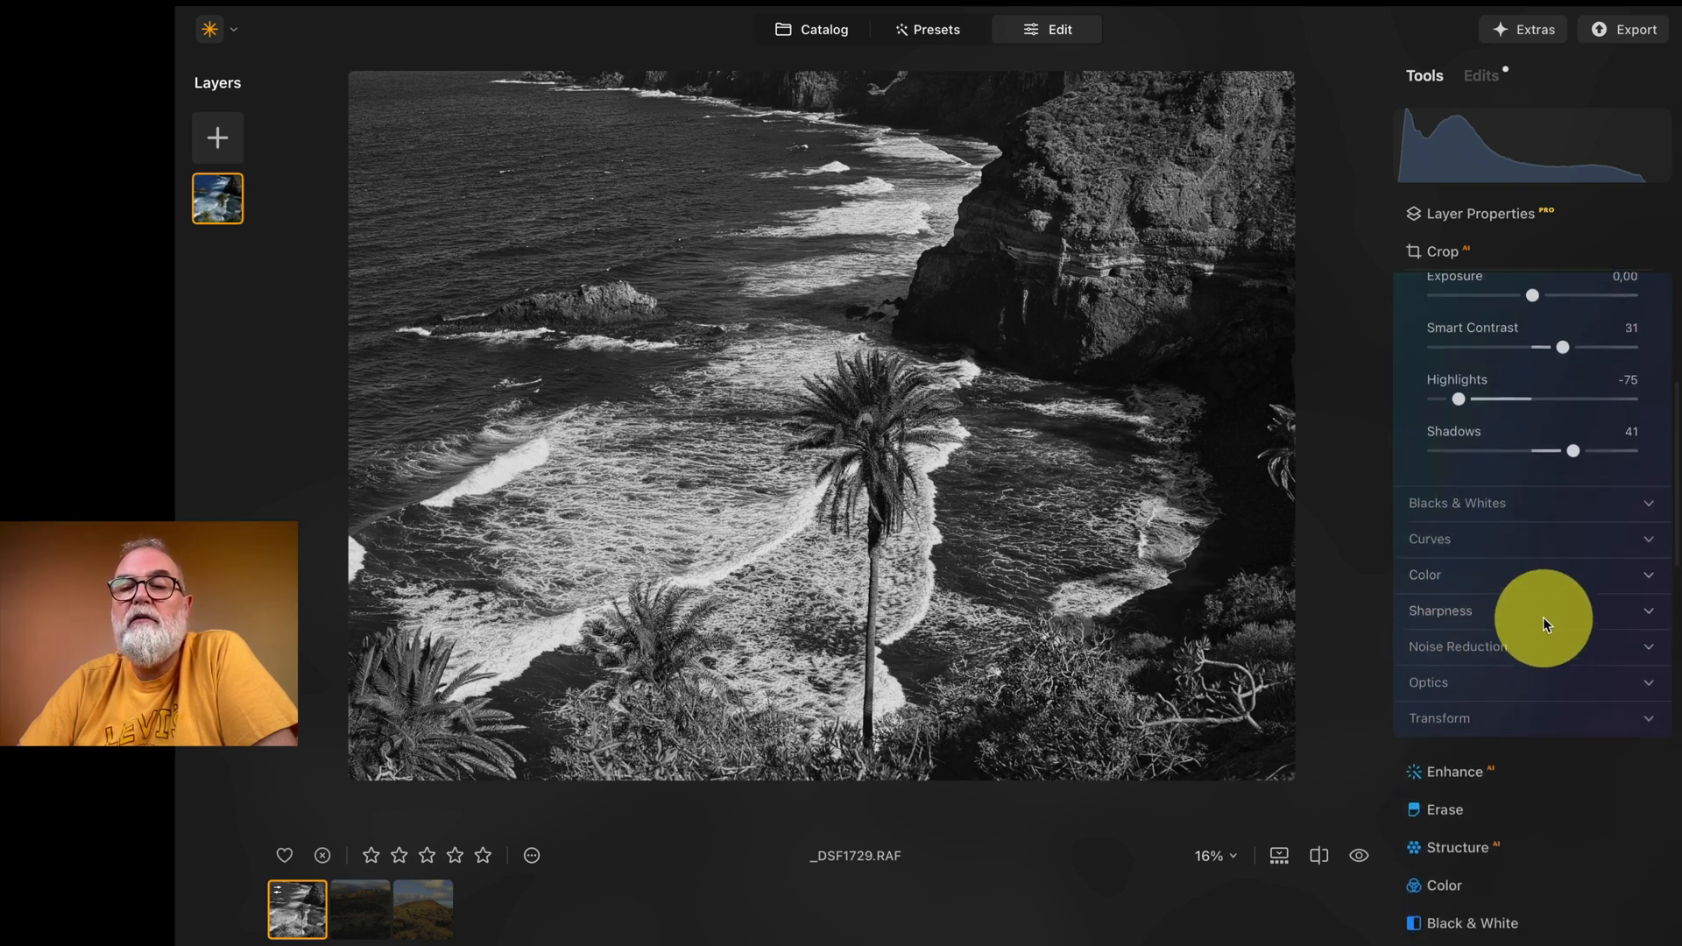
scroll(1474, 634, down, 4)
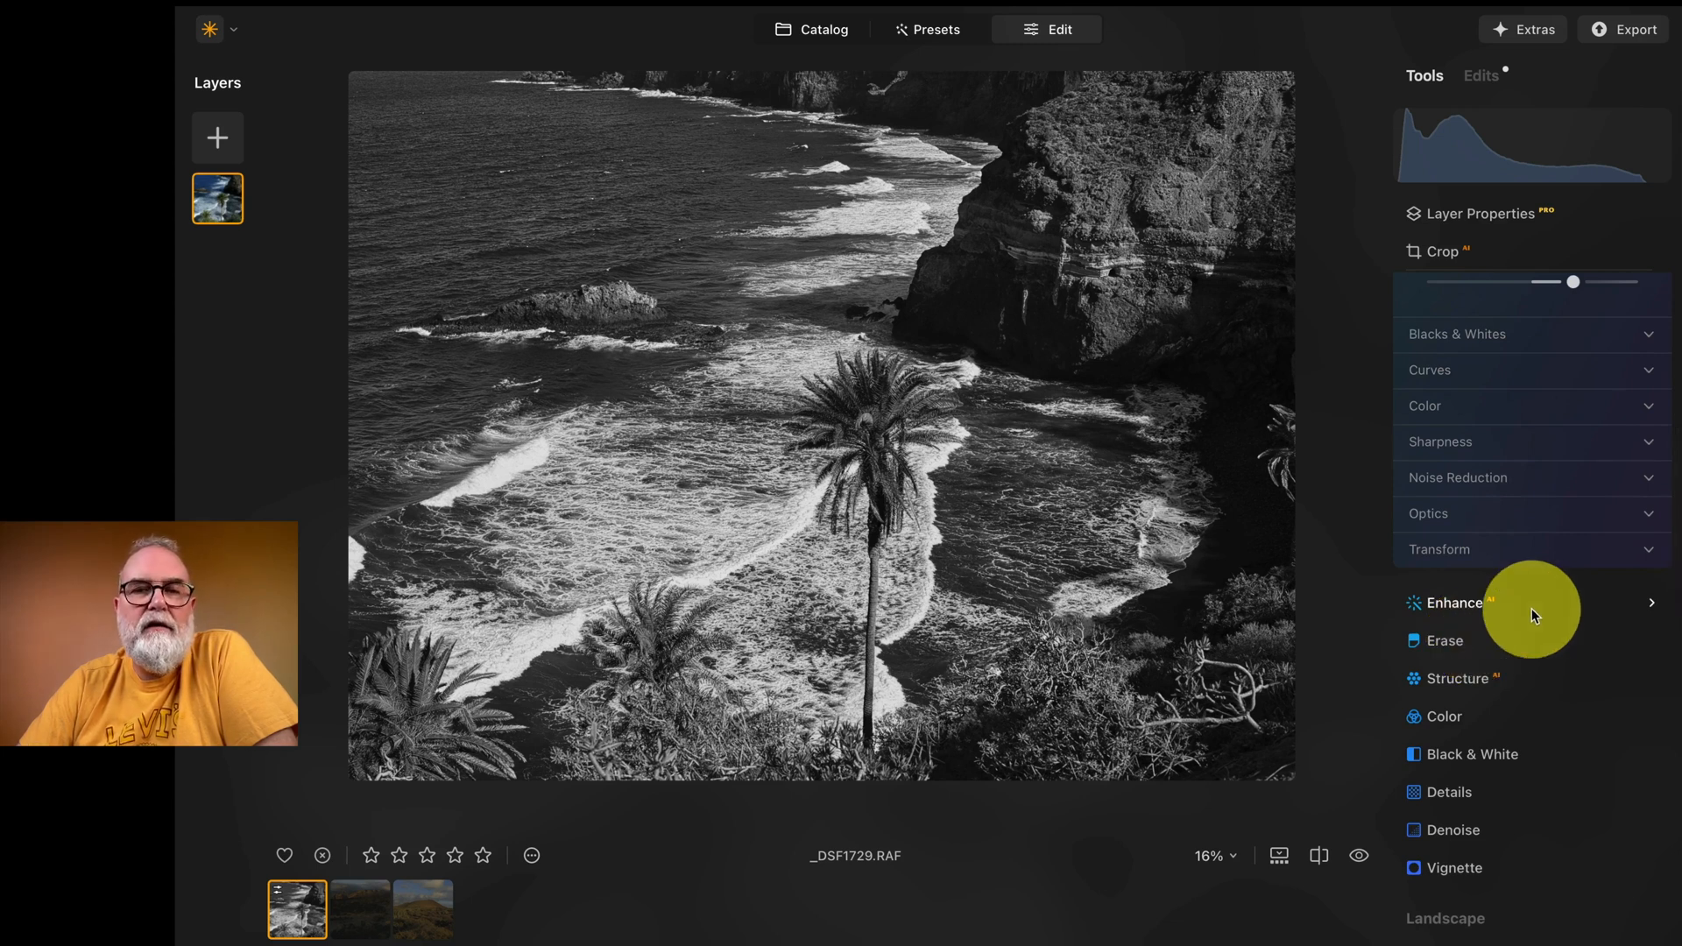
scroll(1515, 607, down, 2)
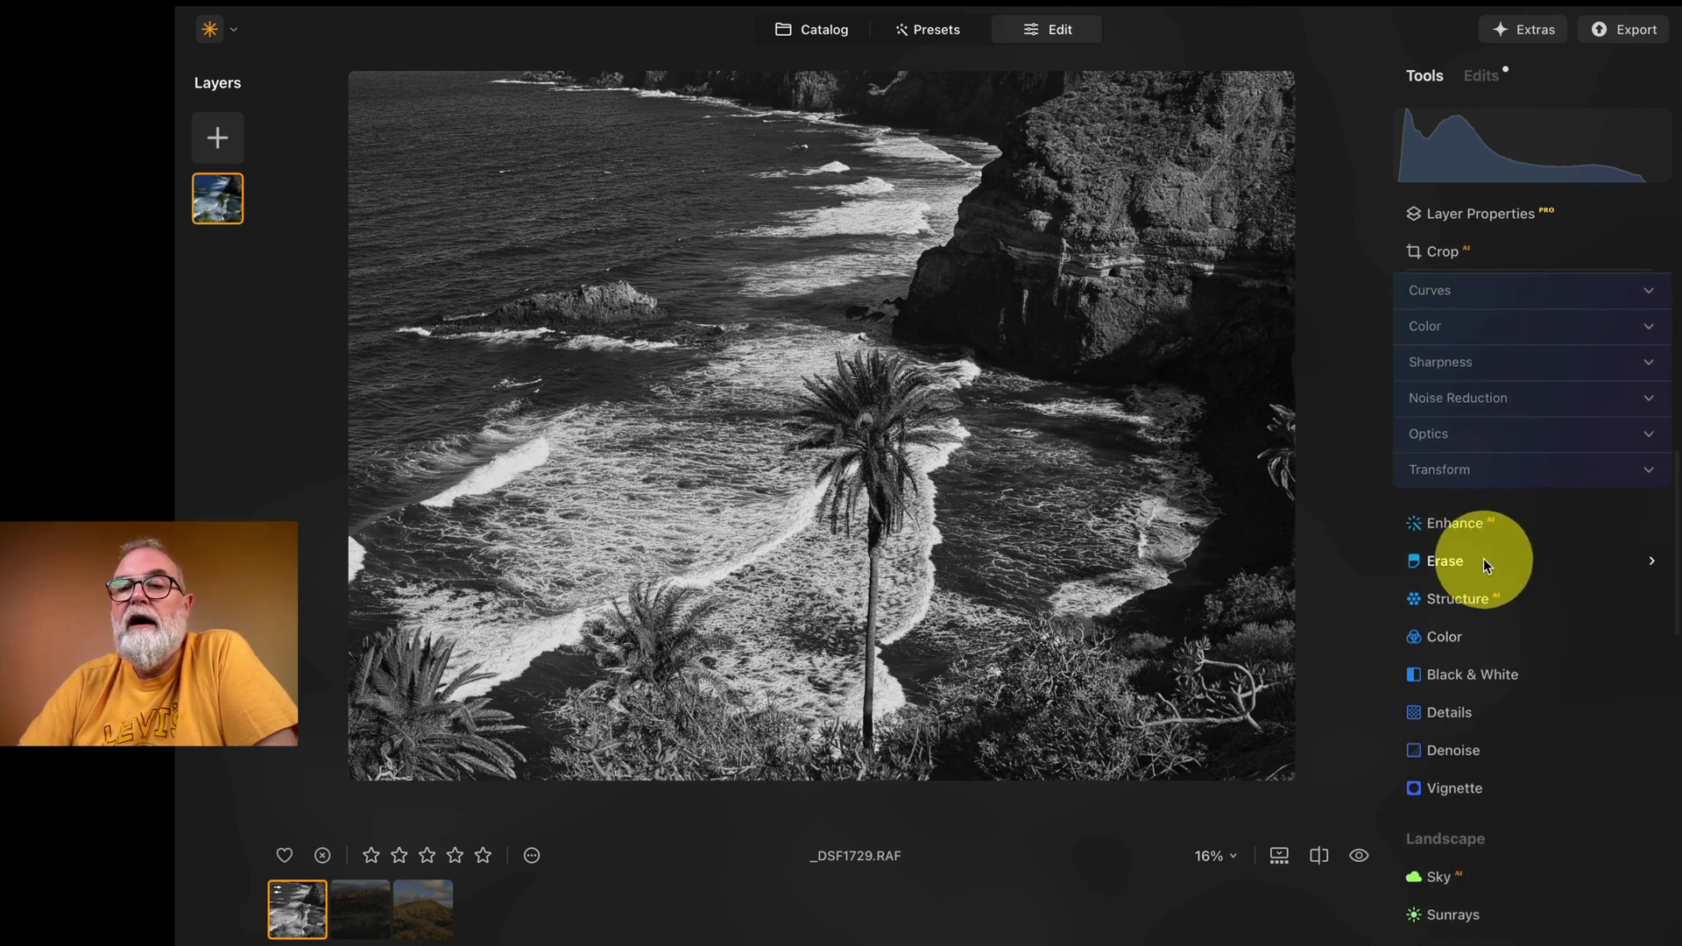
scroll(1460, 639, down, 4)
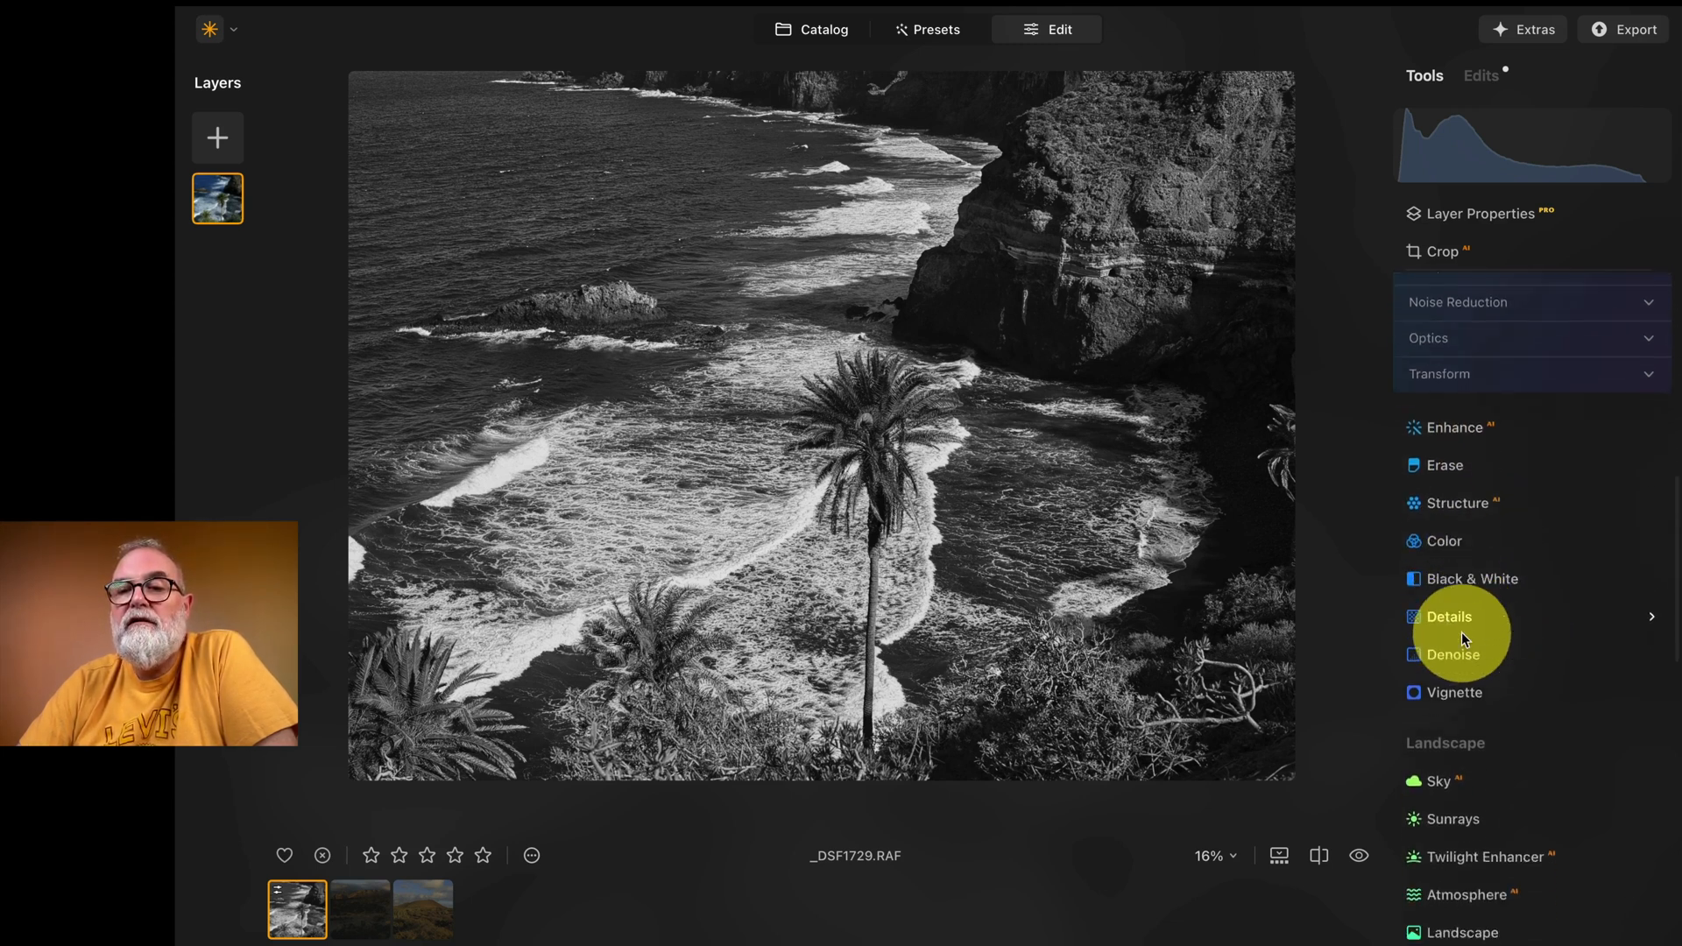
scroll(1463, 638, down, 5)
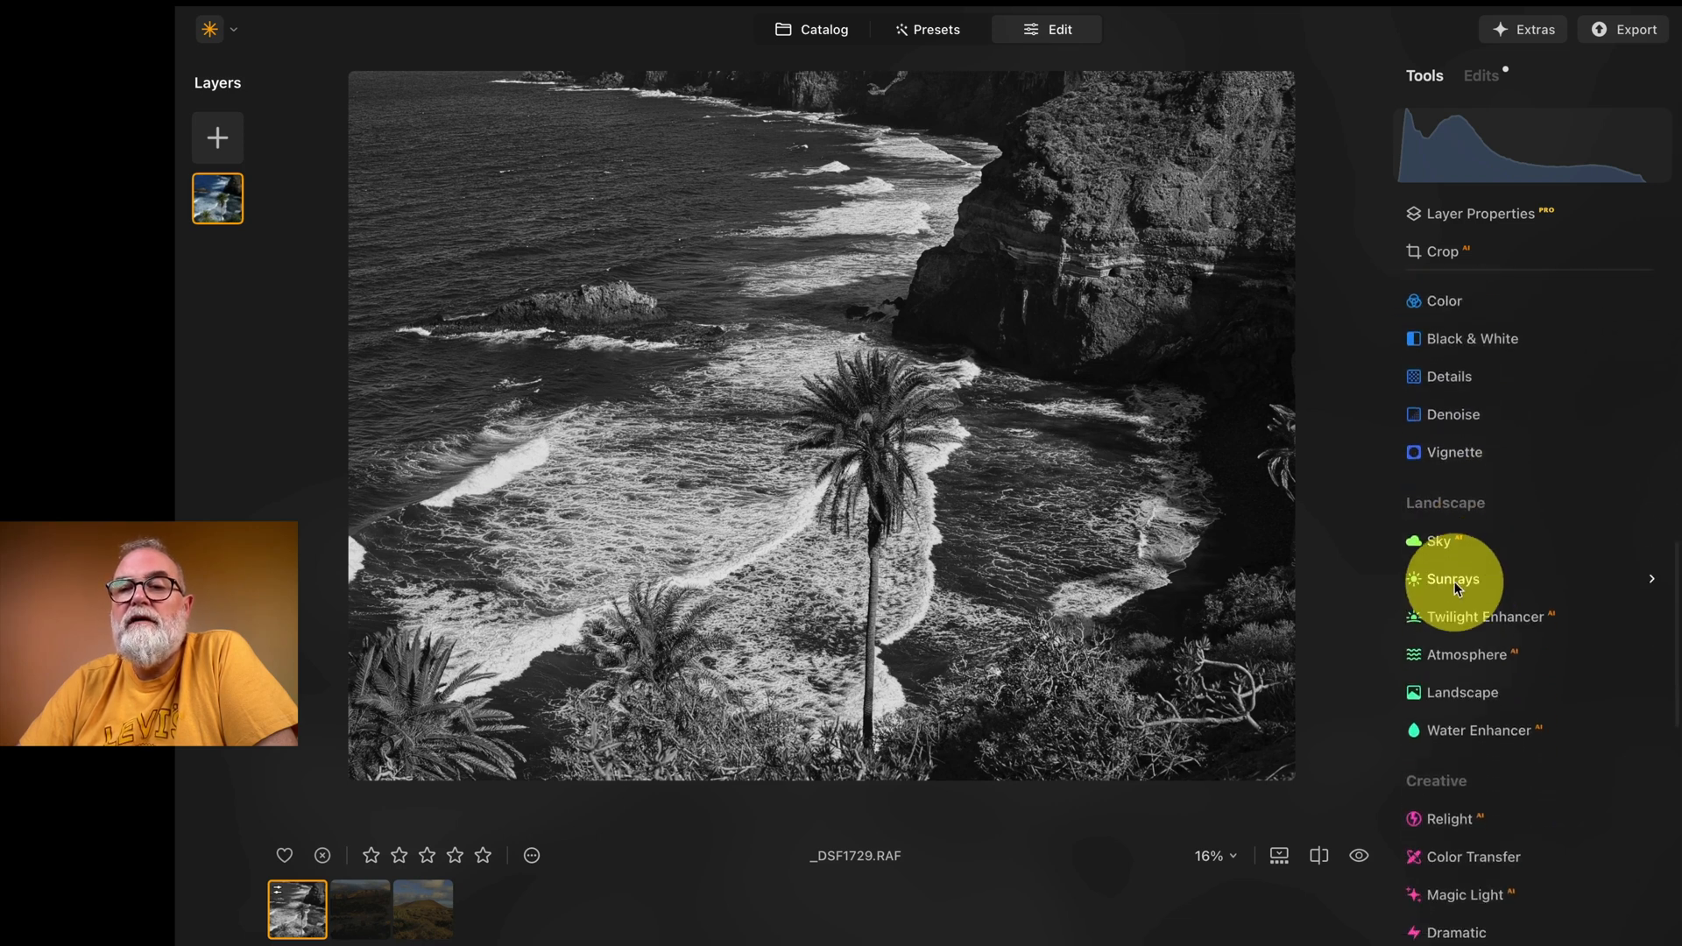
click(1462, 538)
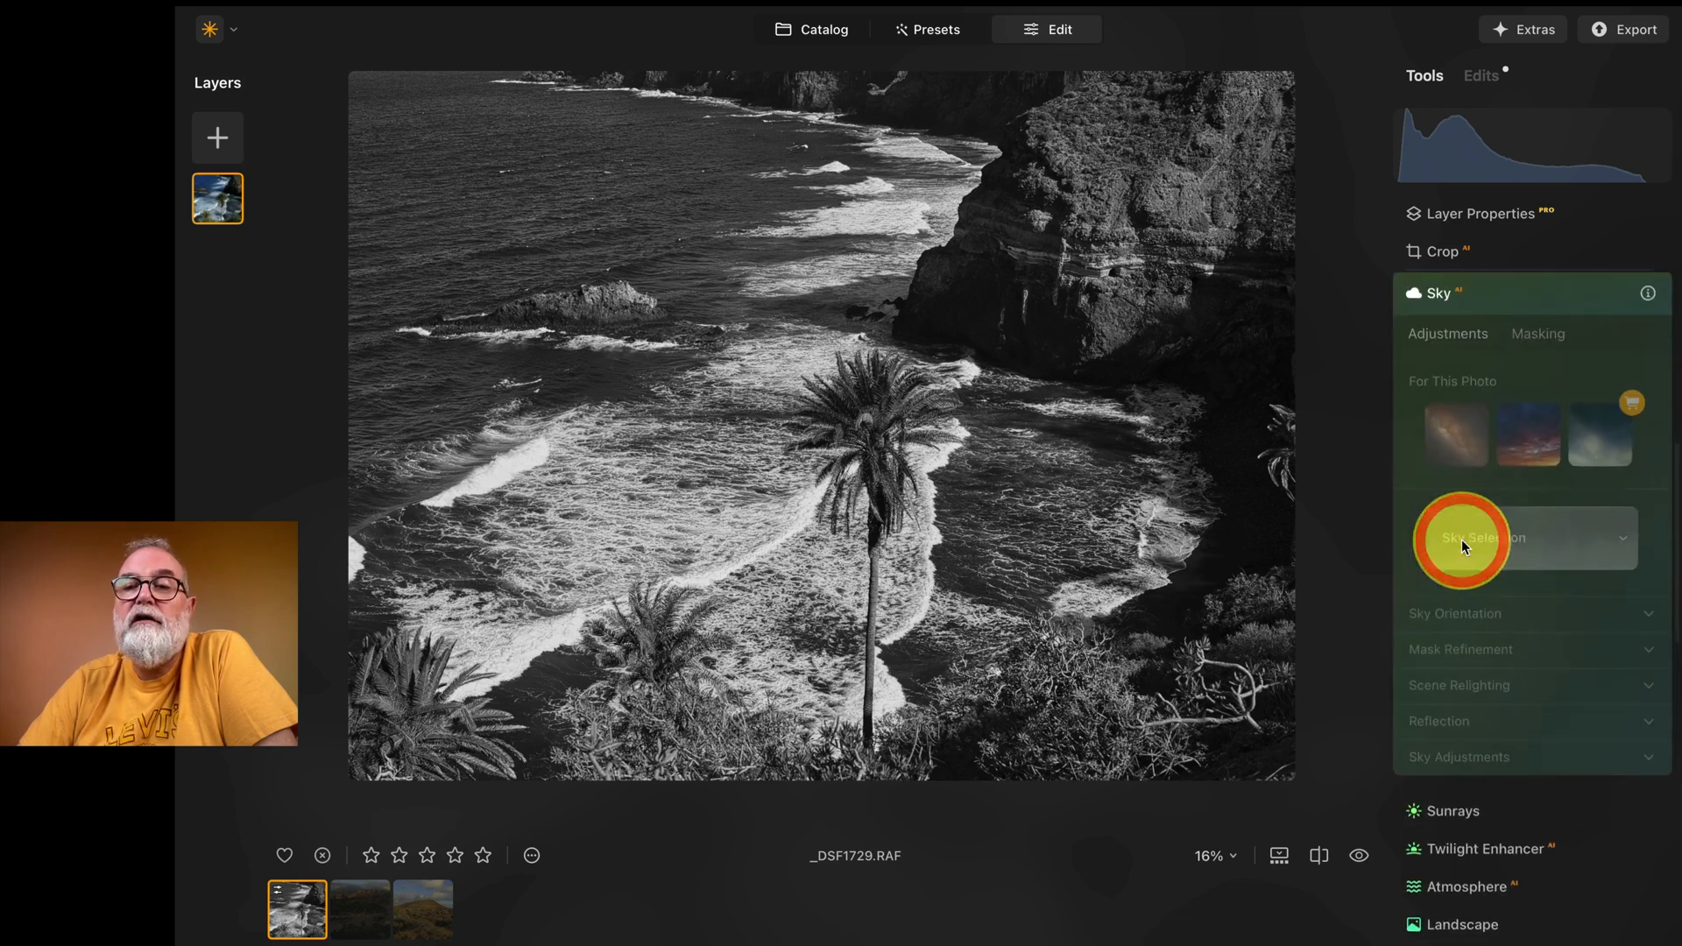
click(1502, 288)
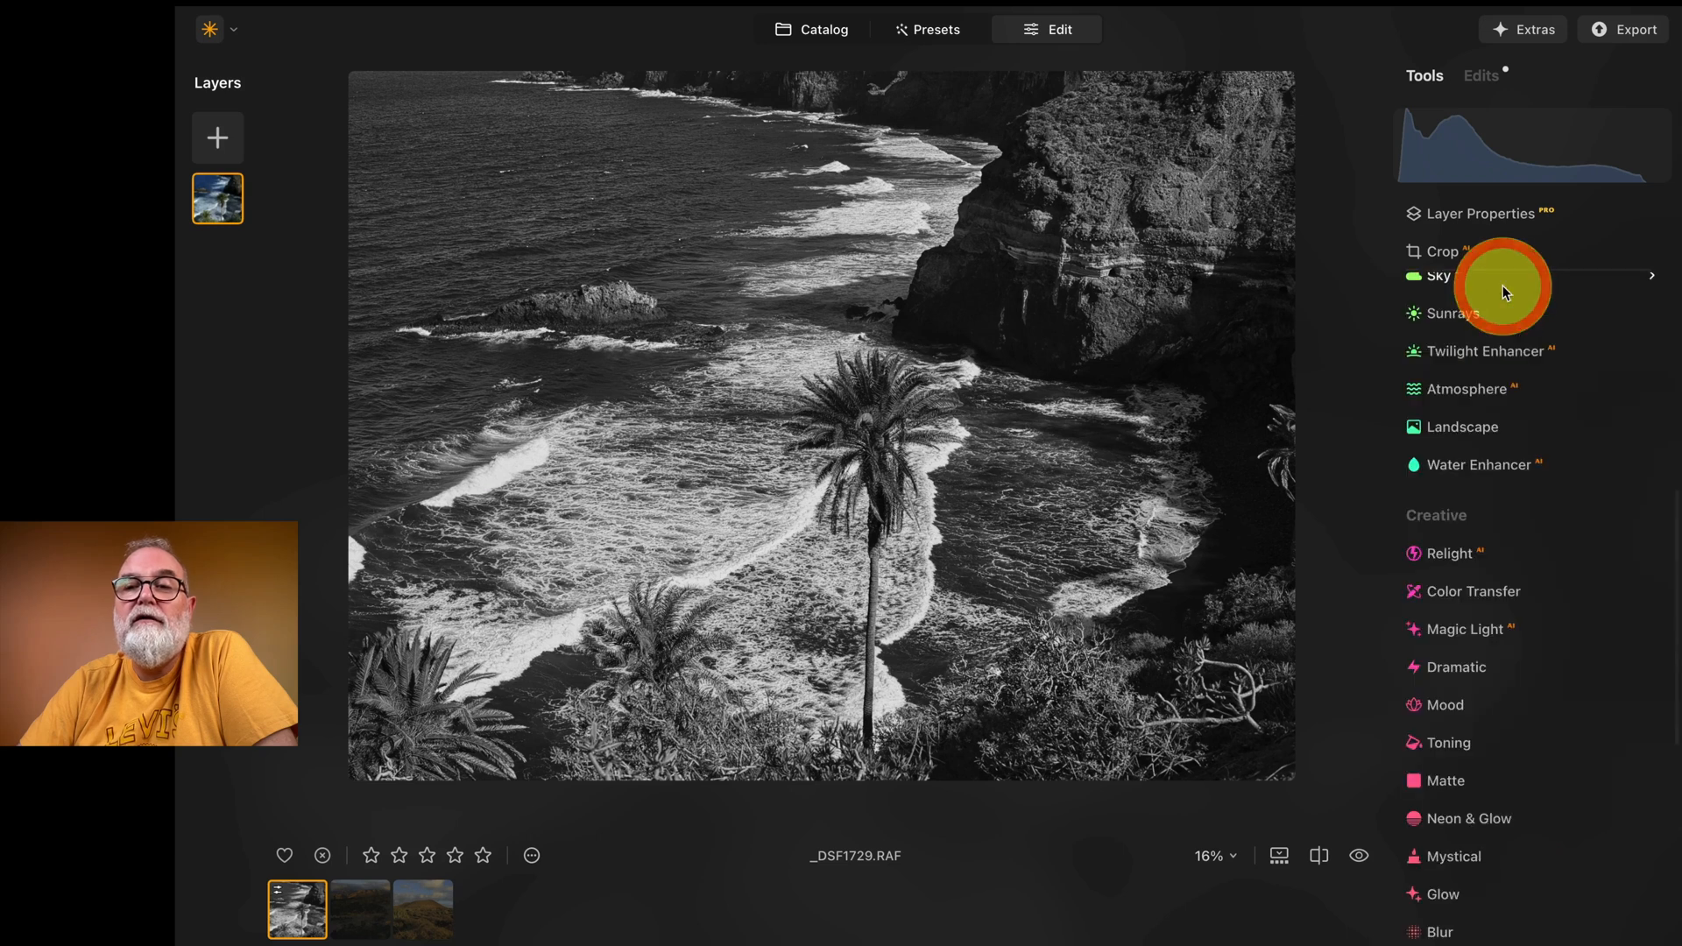
scroll(1456, 356, up, 4)
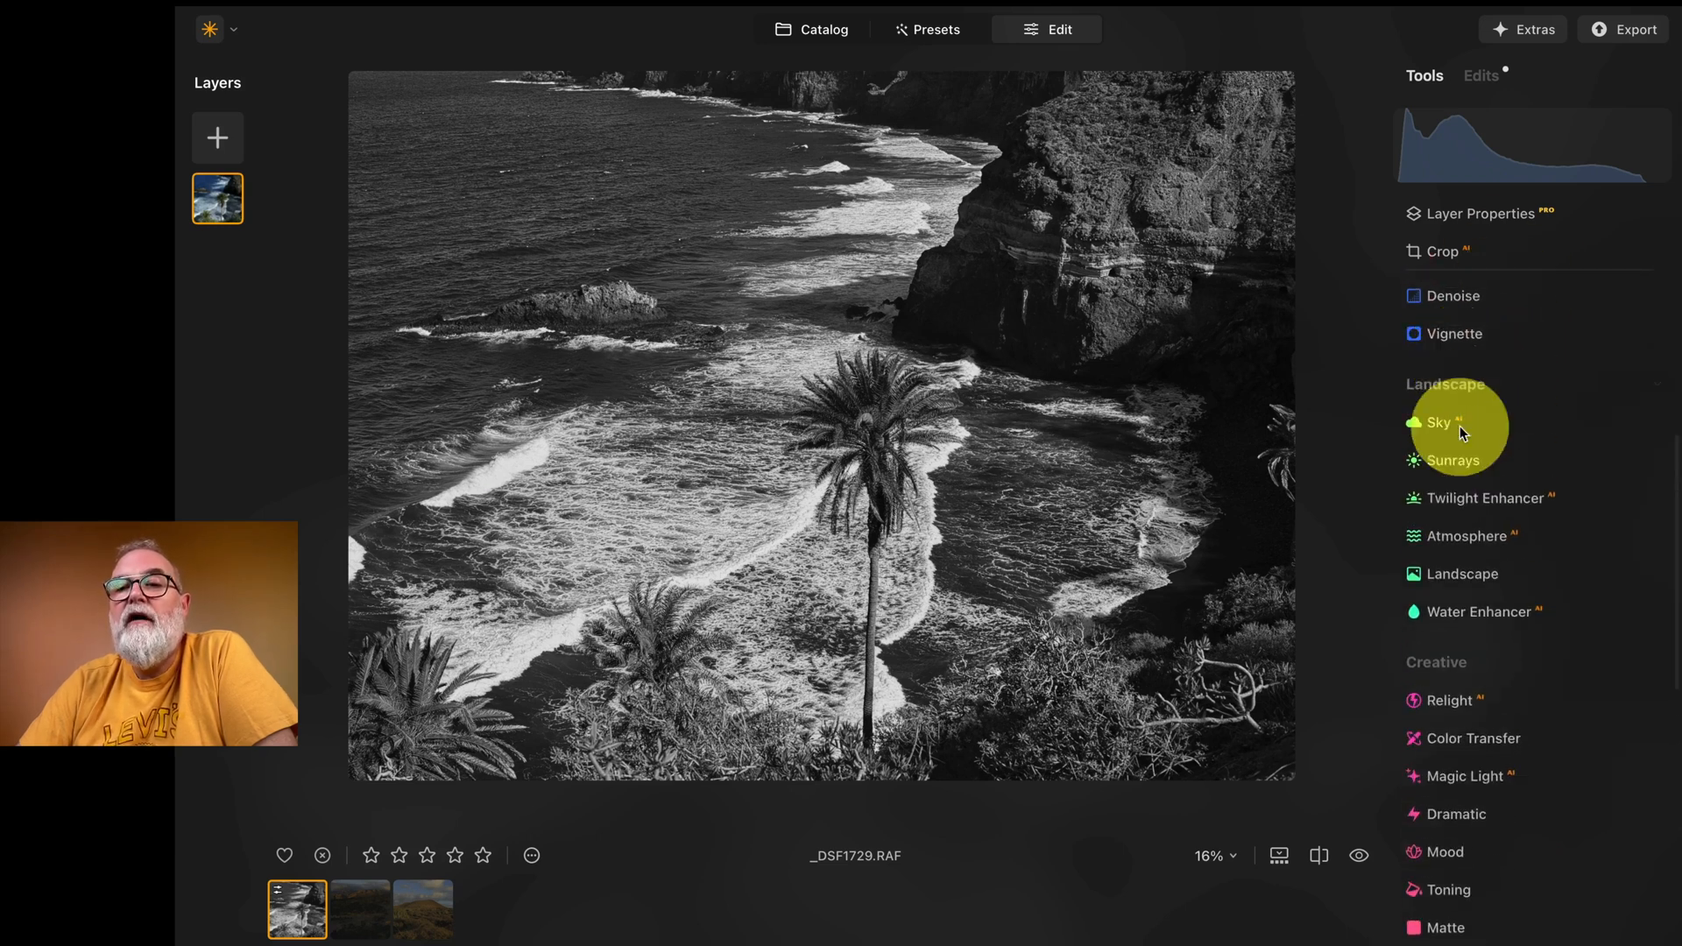
Step: Try the Landscape tool's Golden Hour effect on the black-and-white coastal photo
click(1447, 573)
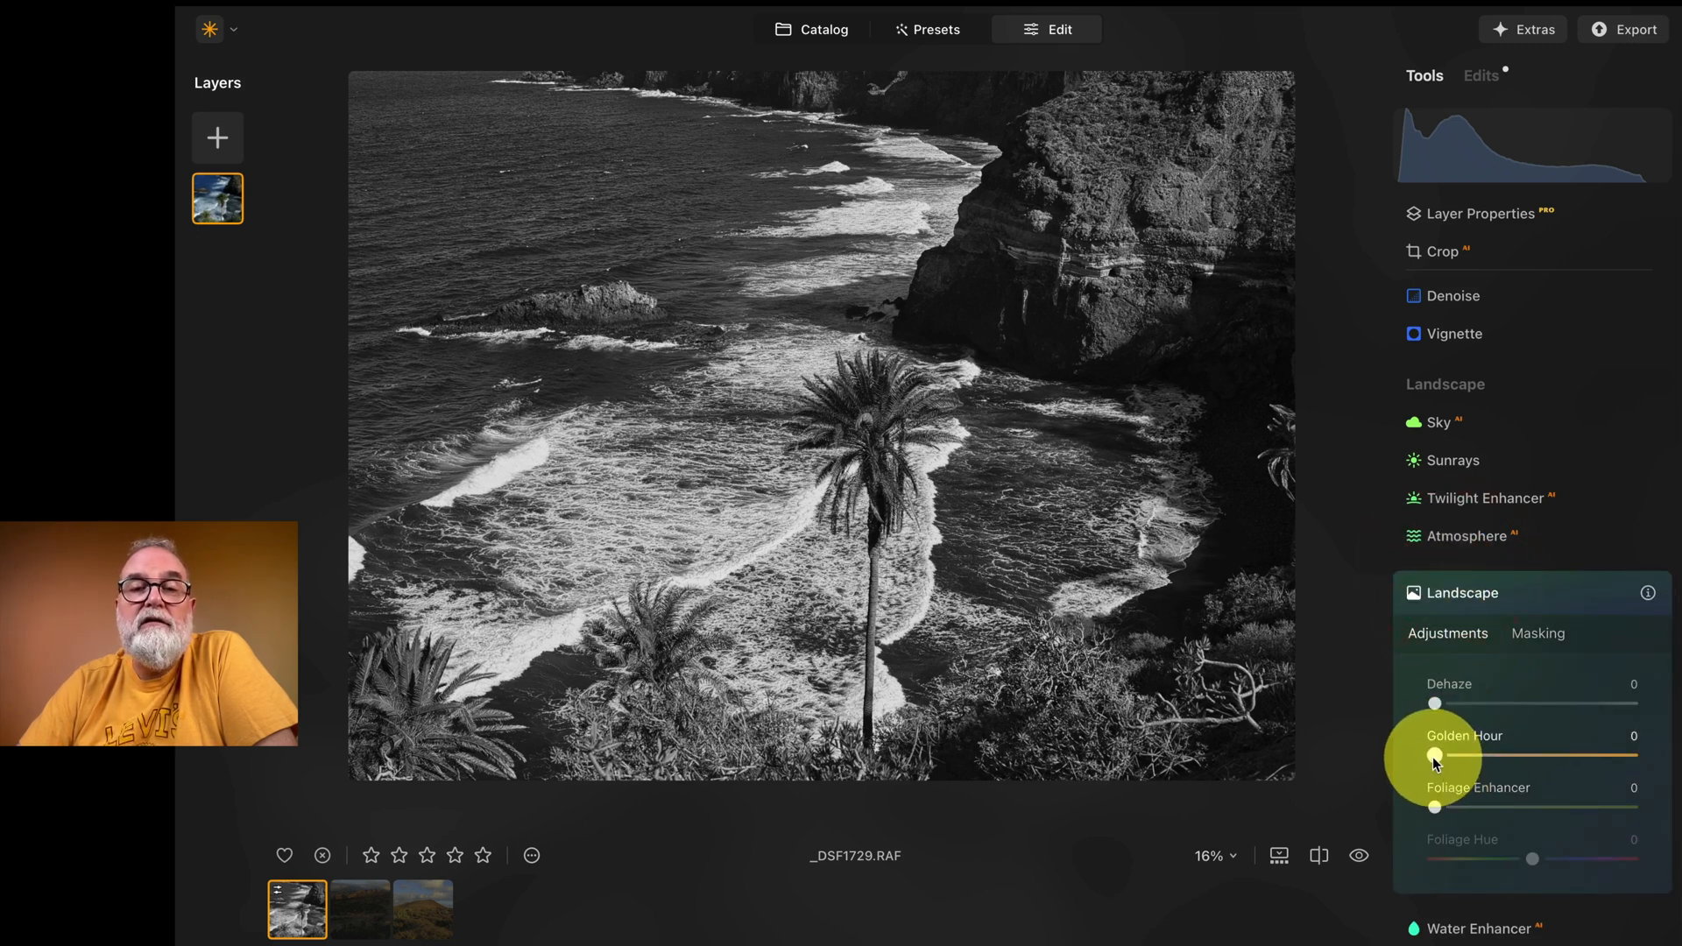
drag(1434, 757, 1229, 750)
click(1542, 593)
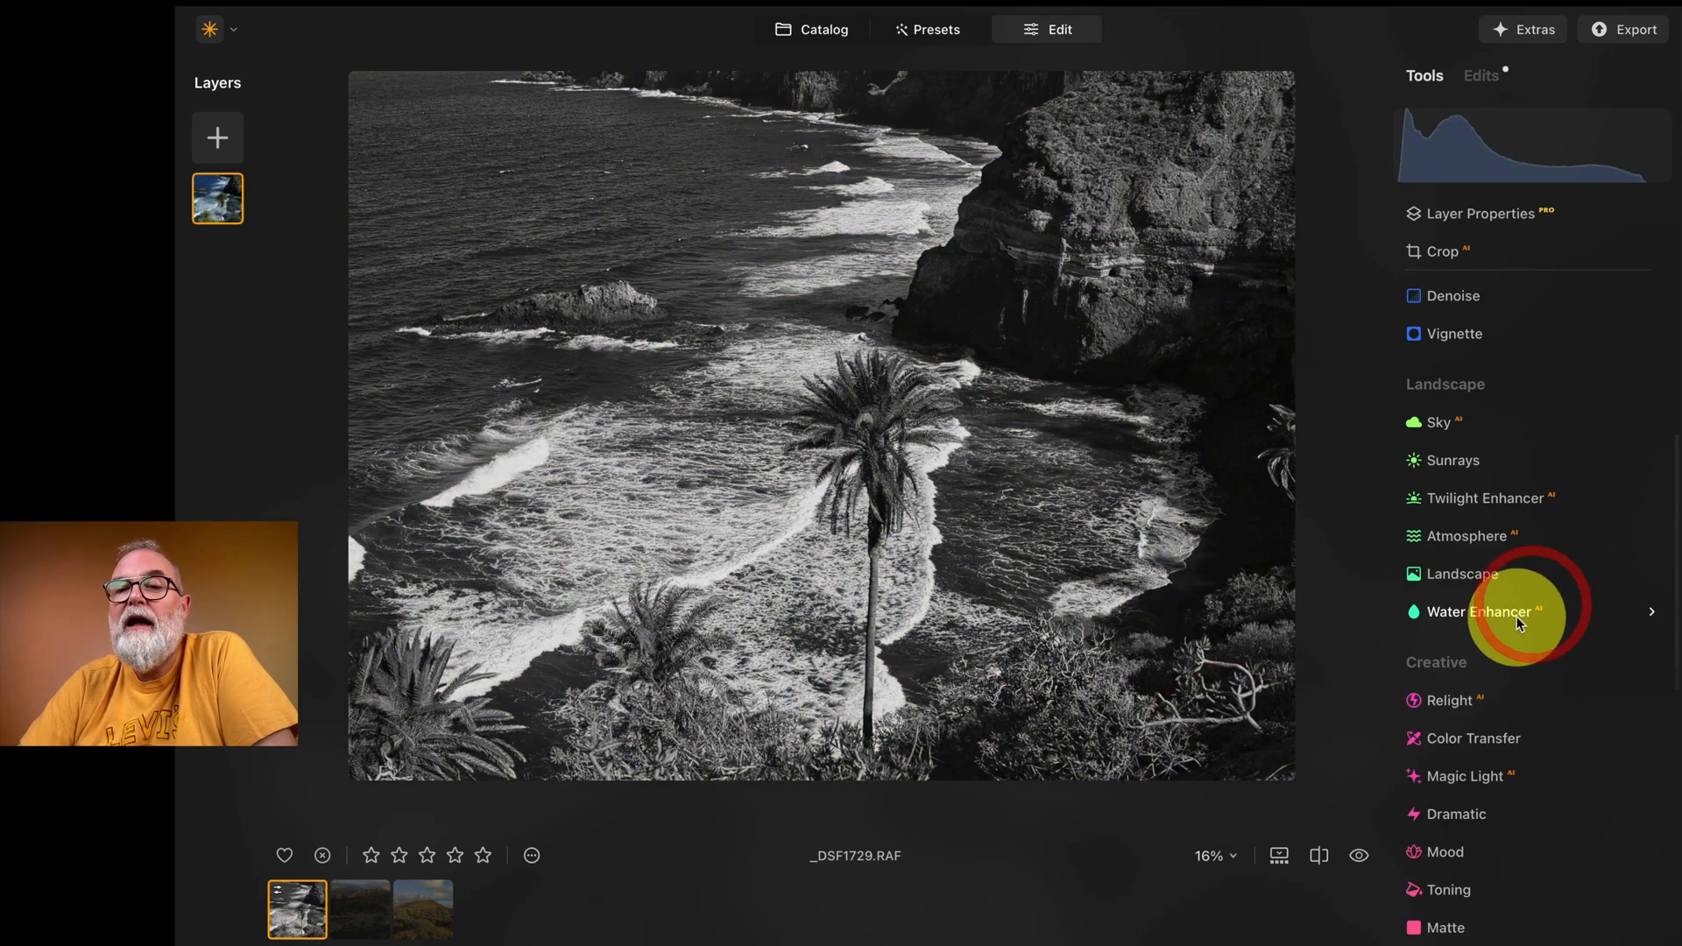
Step: Try the Matte effect on the coastal photo by varying its Amount
scroll(1517, 617, down, 4)
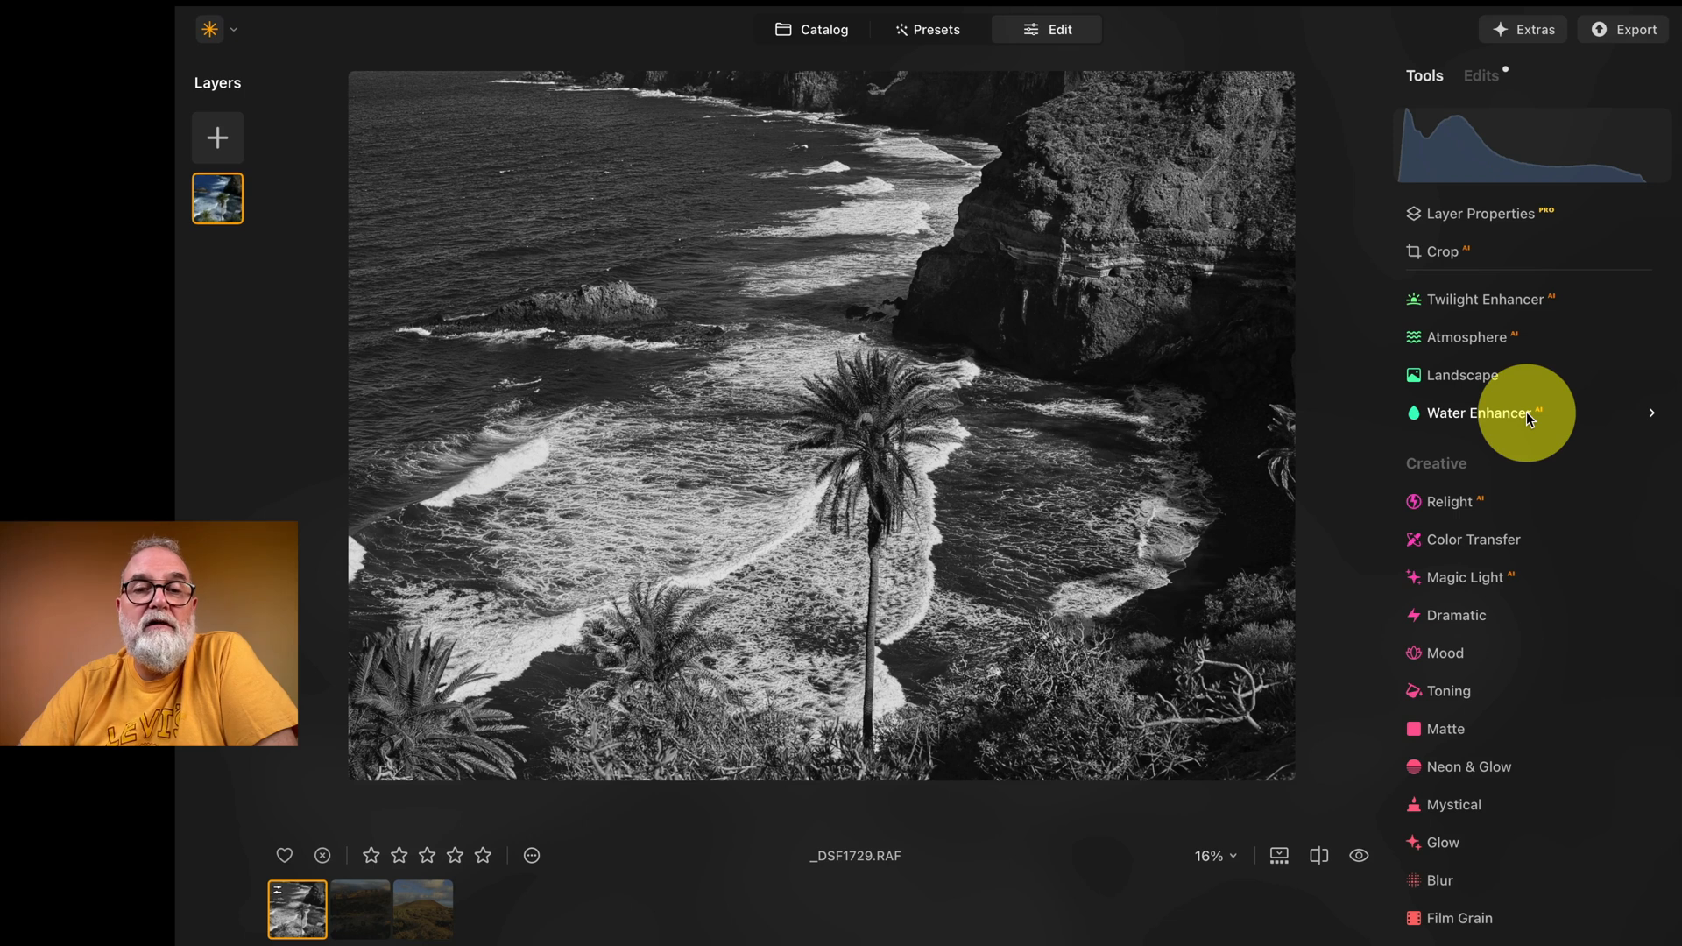
scroll(1527, 412, down, 5)
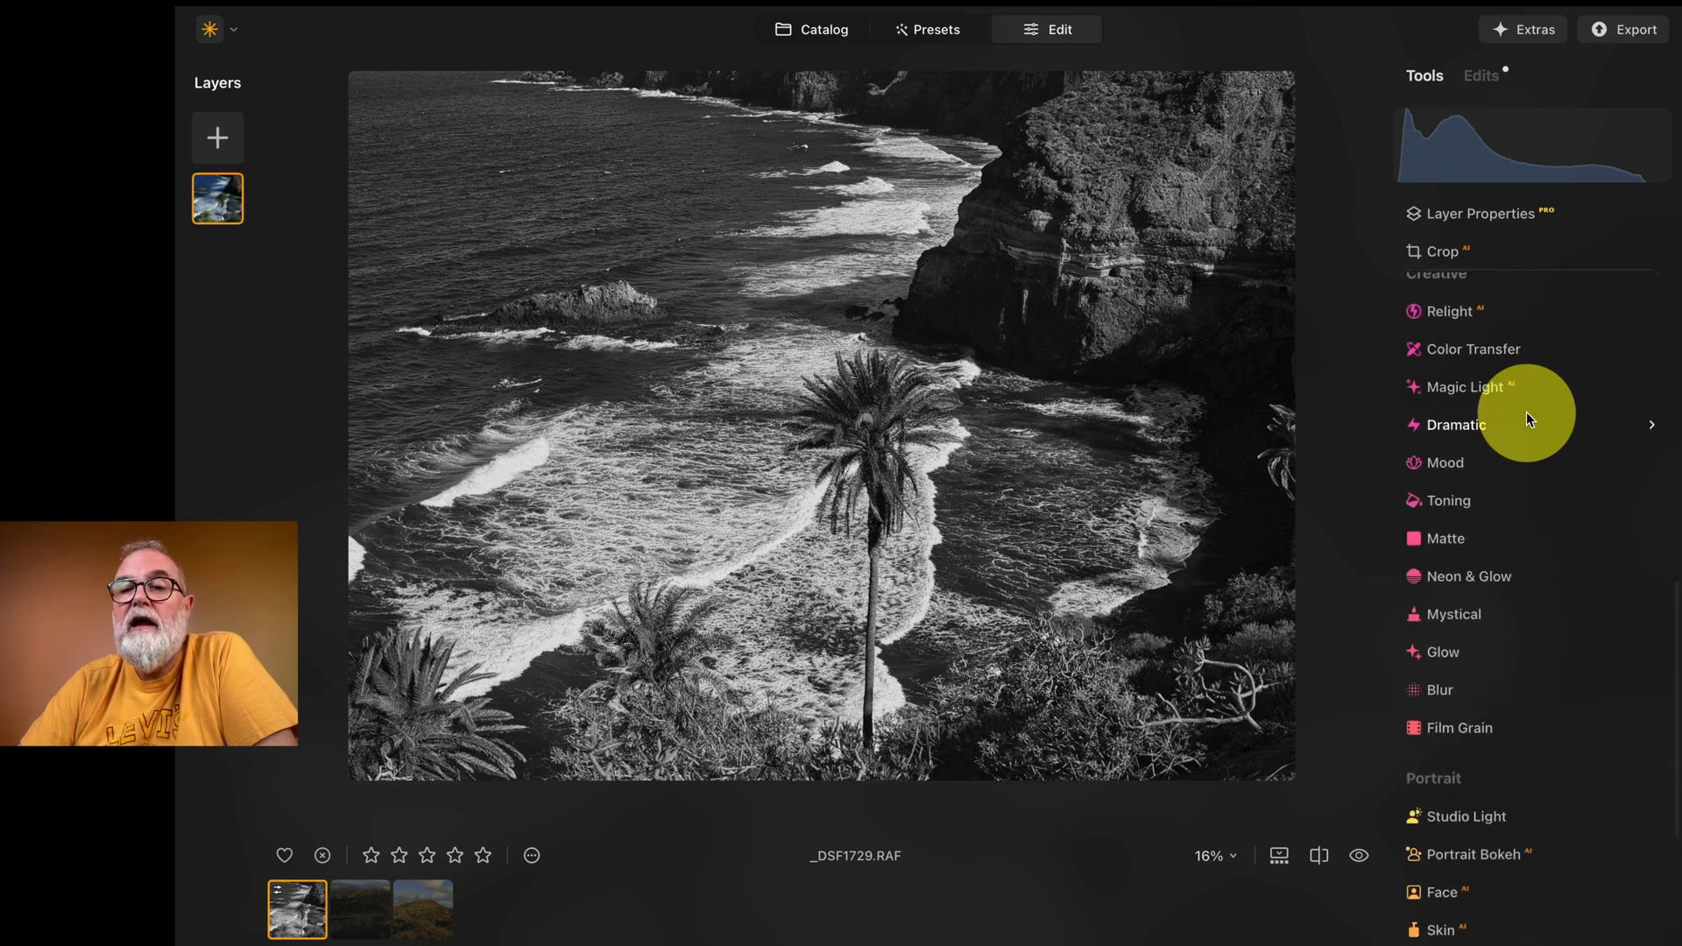
click(1458, 519)
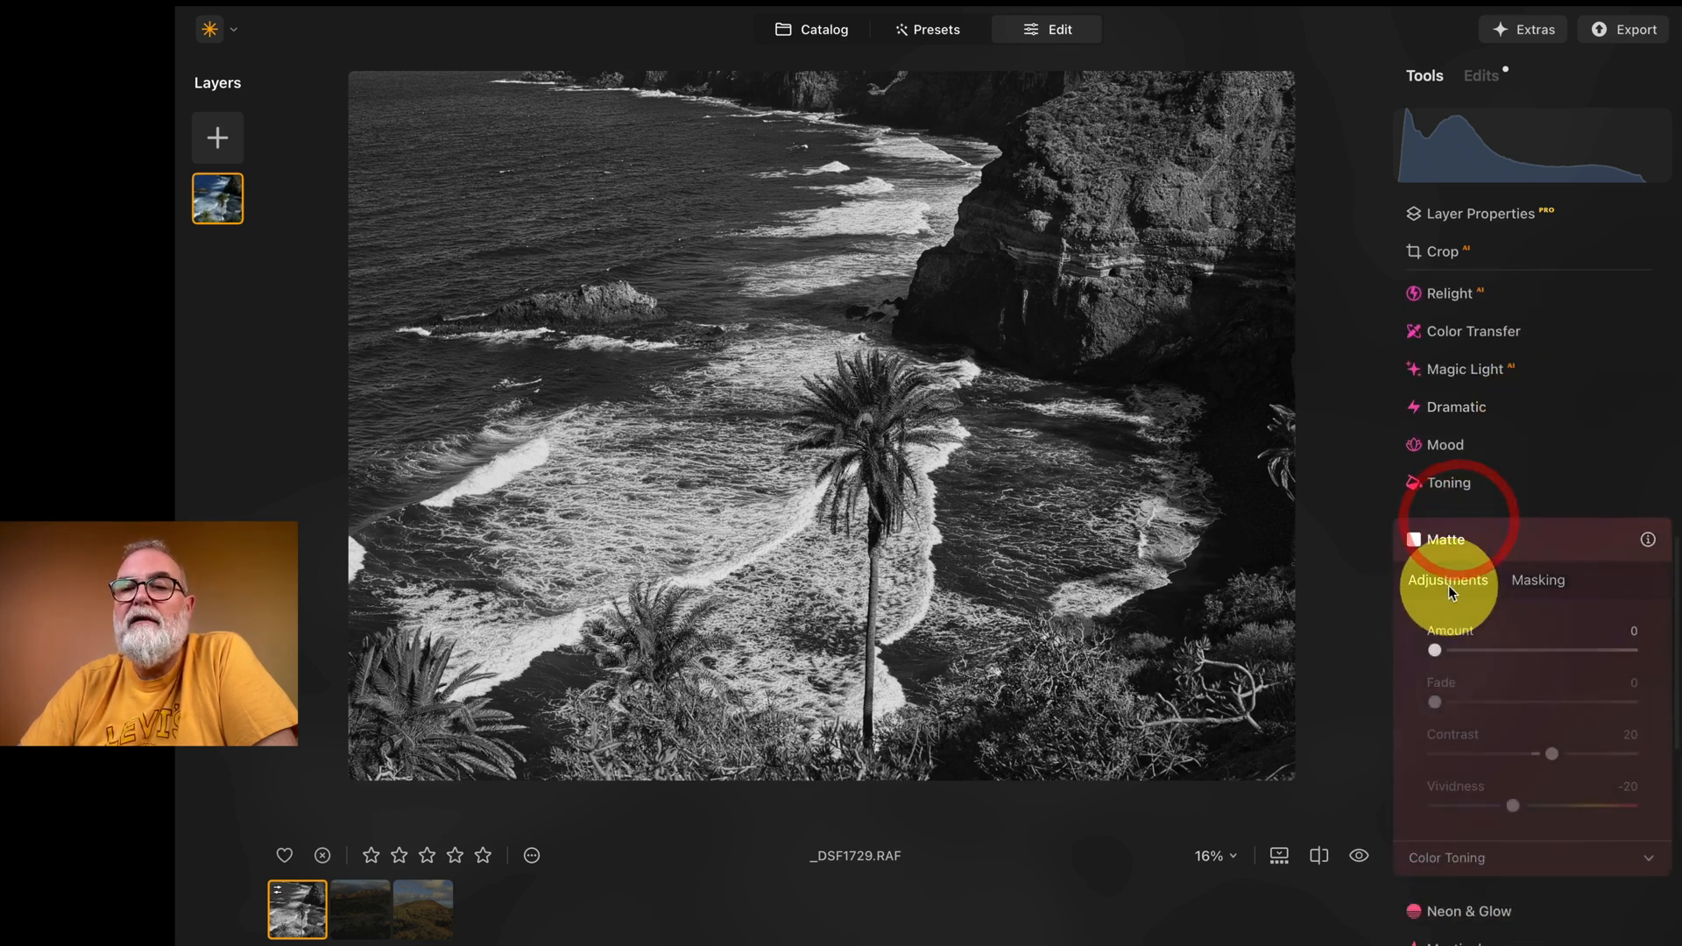
drag(1438, 651, 1678, 662)
click(1249, 639)
Step: Lighten the shadowed cliff base and the dark rocks beside the bay with a Dodge & Burn brush of size 75
scroll(1592, 663, down, 12)
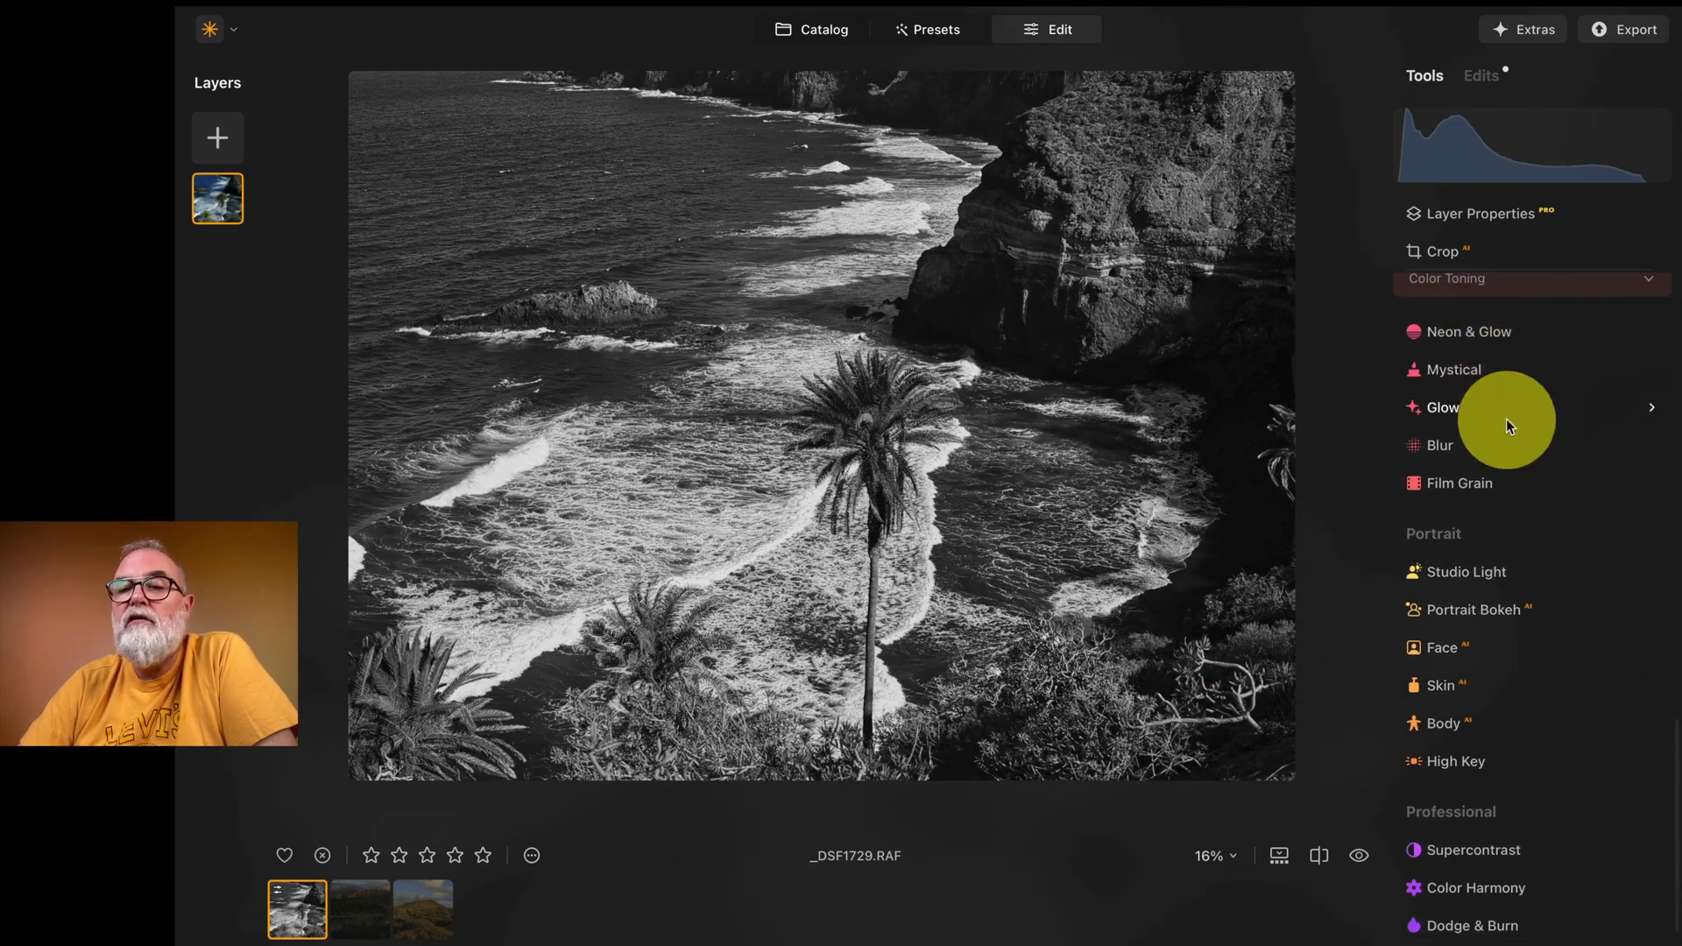
scroll(1506, 419, down, 2)
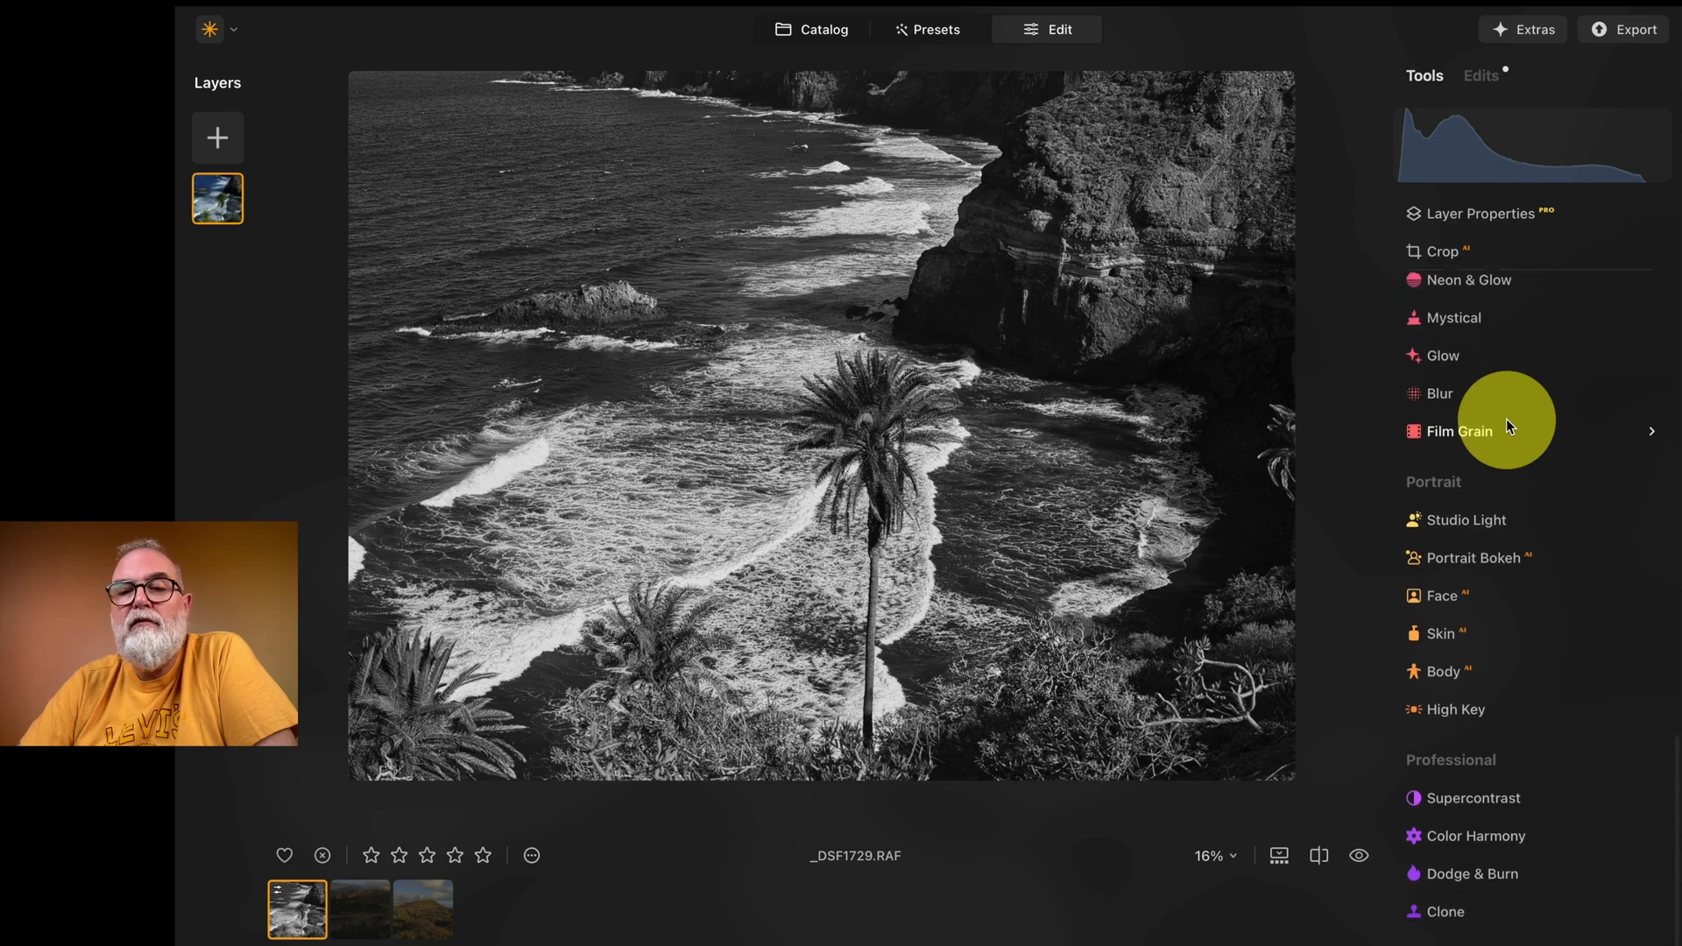
click(1500, 878)
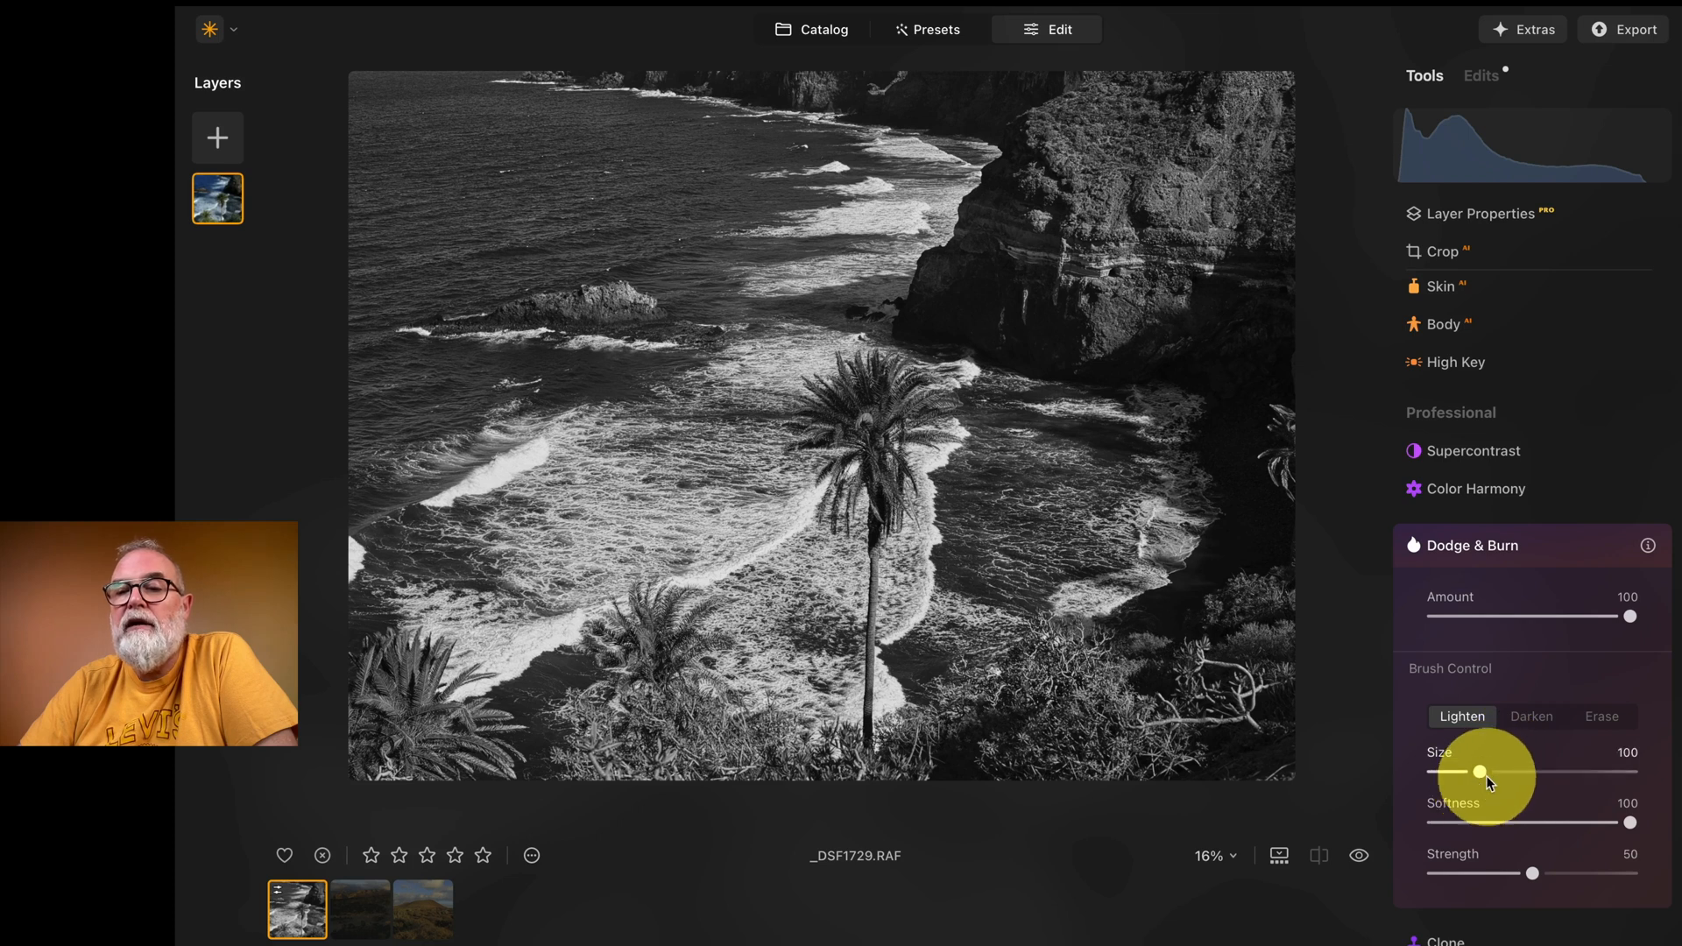
drag(1477, 771, 1464, 771)
mouse_move(1239, 331)
mouse_down()
mouse_move(1246, 513)
mouse_move(1178, 607)
mouse_move(1291, 478)
mouse_move(1258, 352)
mouse_move(1234, 337)
mouse_move(1249, 448)
mouse_move(1202, 583)
mouse_up()
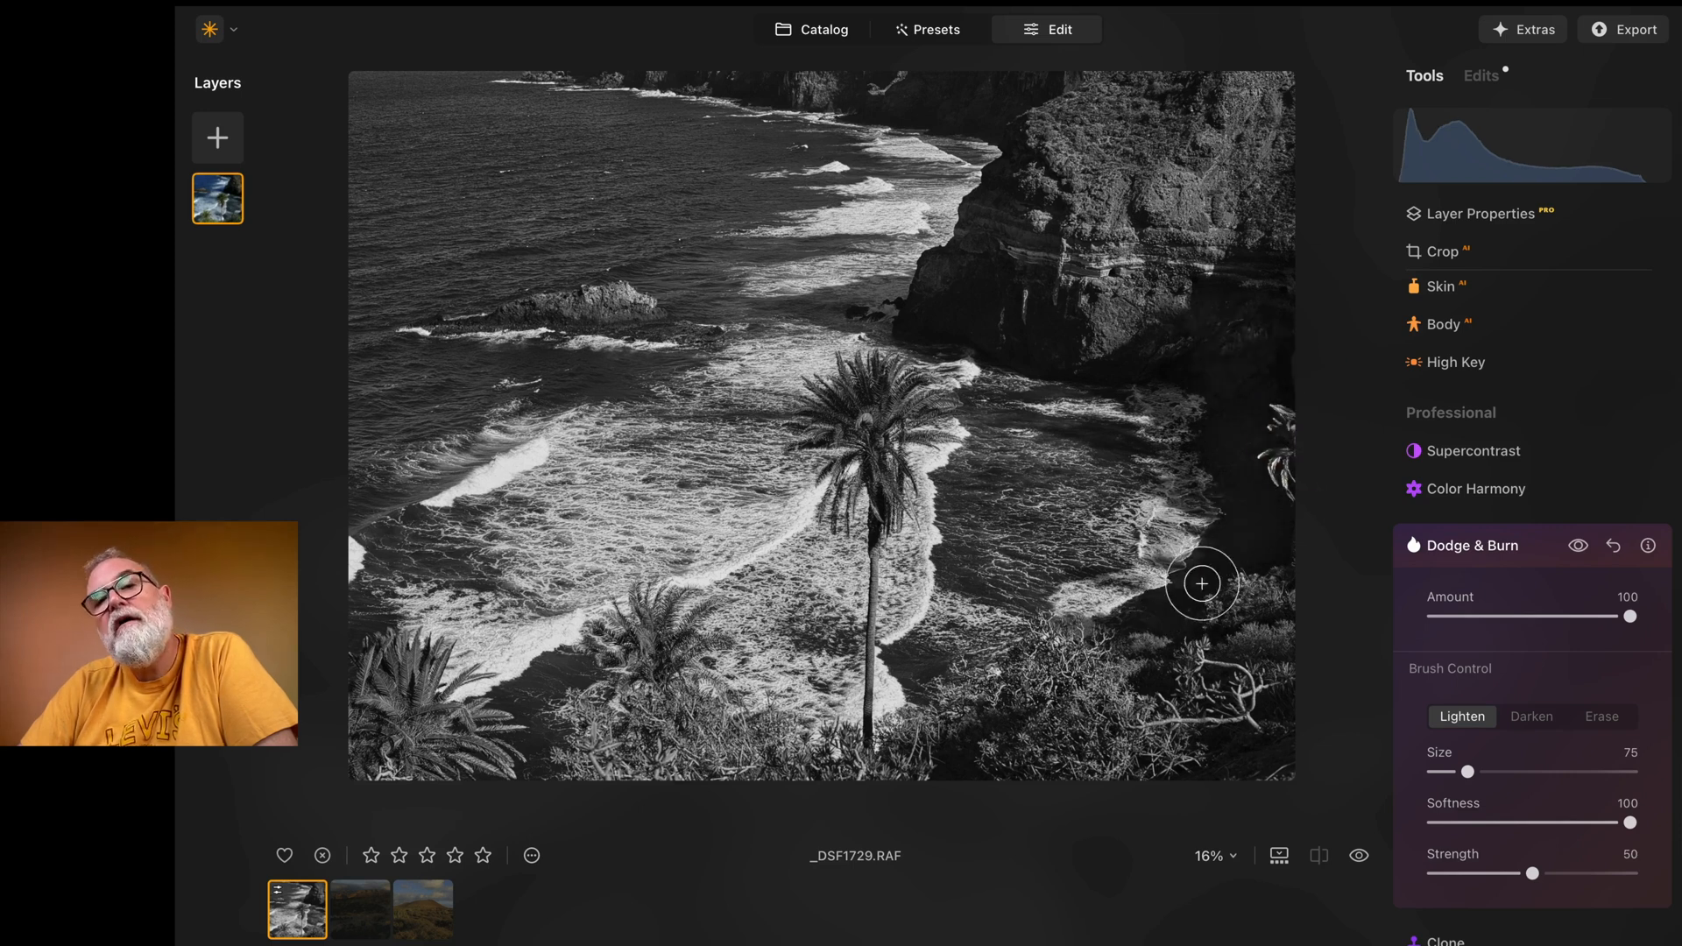
drag(954, 320, 1010, 343)
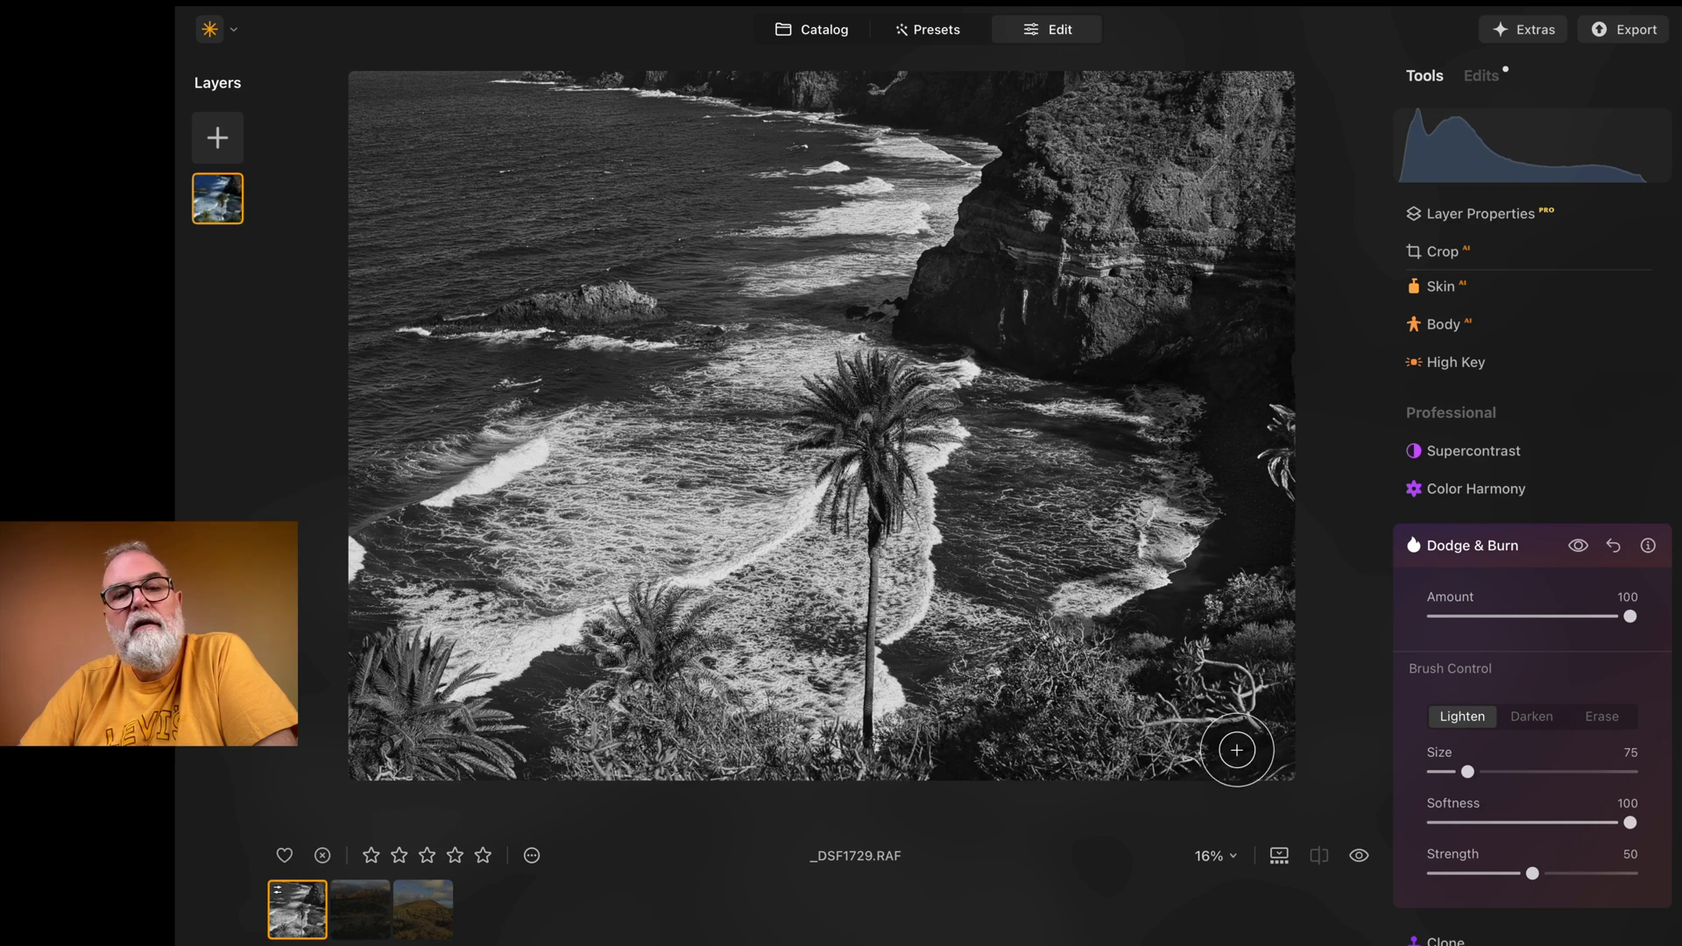
Step: Darken the bright breaking waves near the shore and farther out with a Dodge & Burn brush of size 53
click(1528, 679)
click(1536, 721)
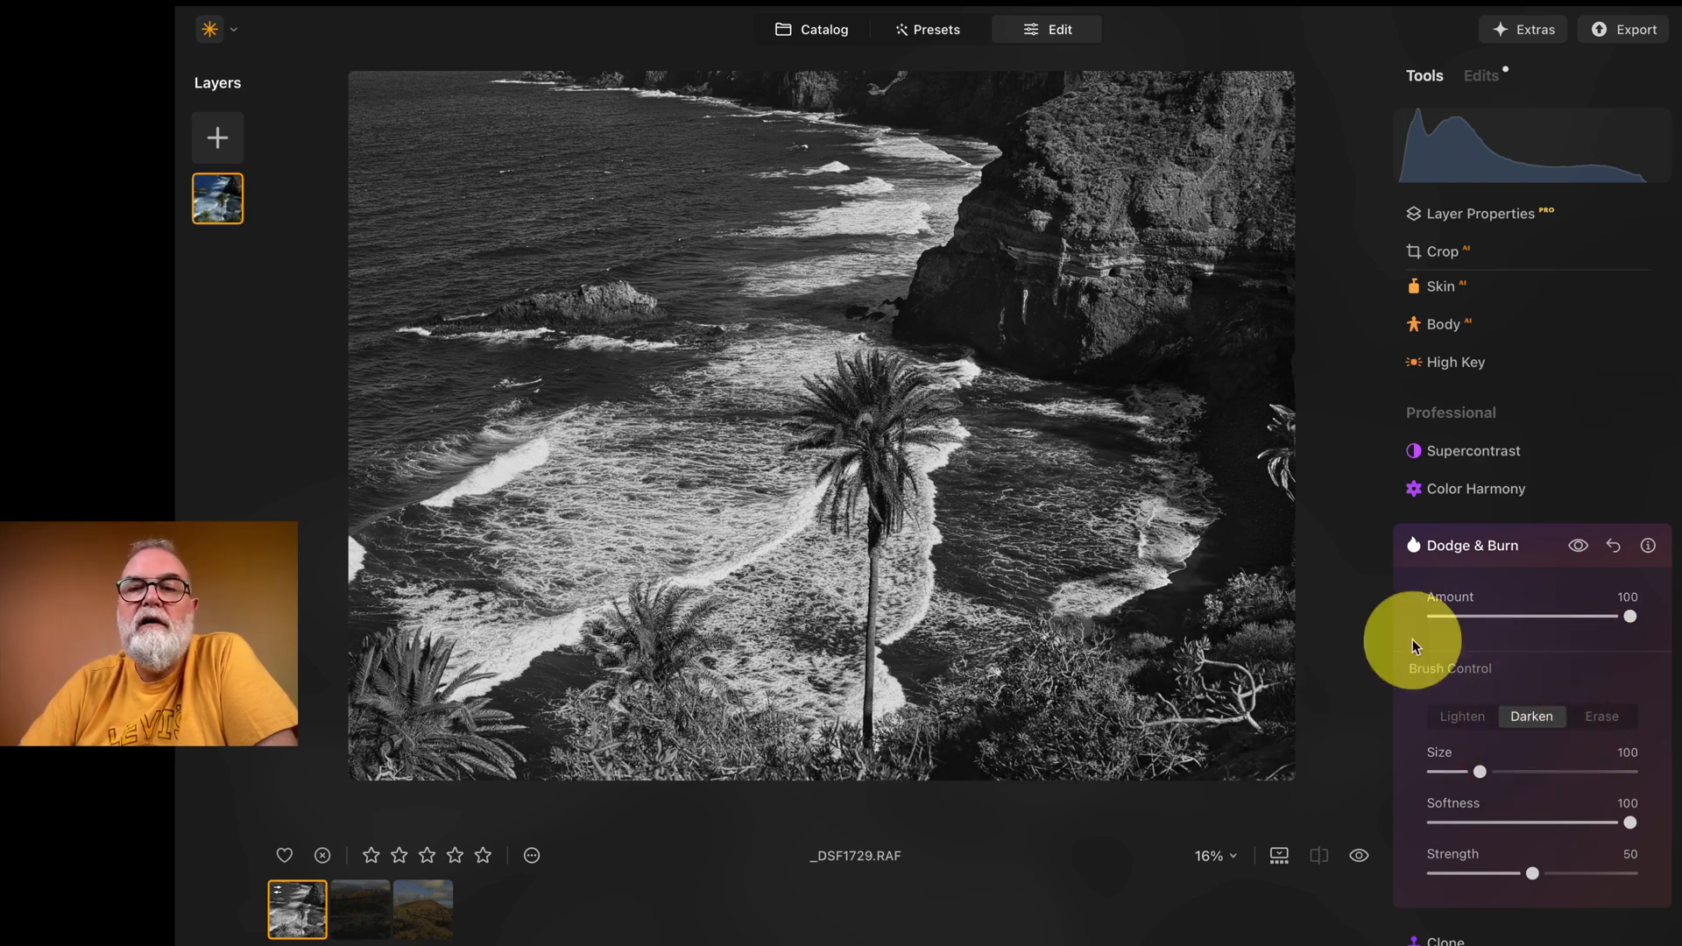
drag(1480, 771, 1457, 772)
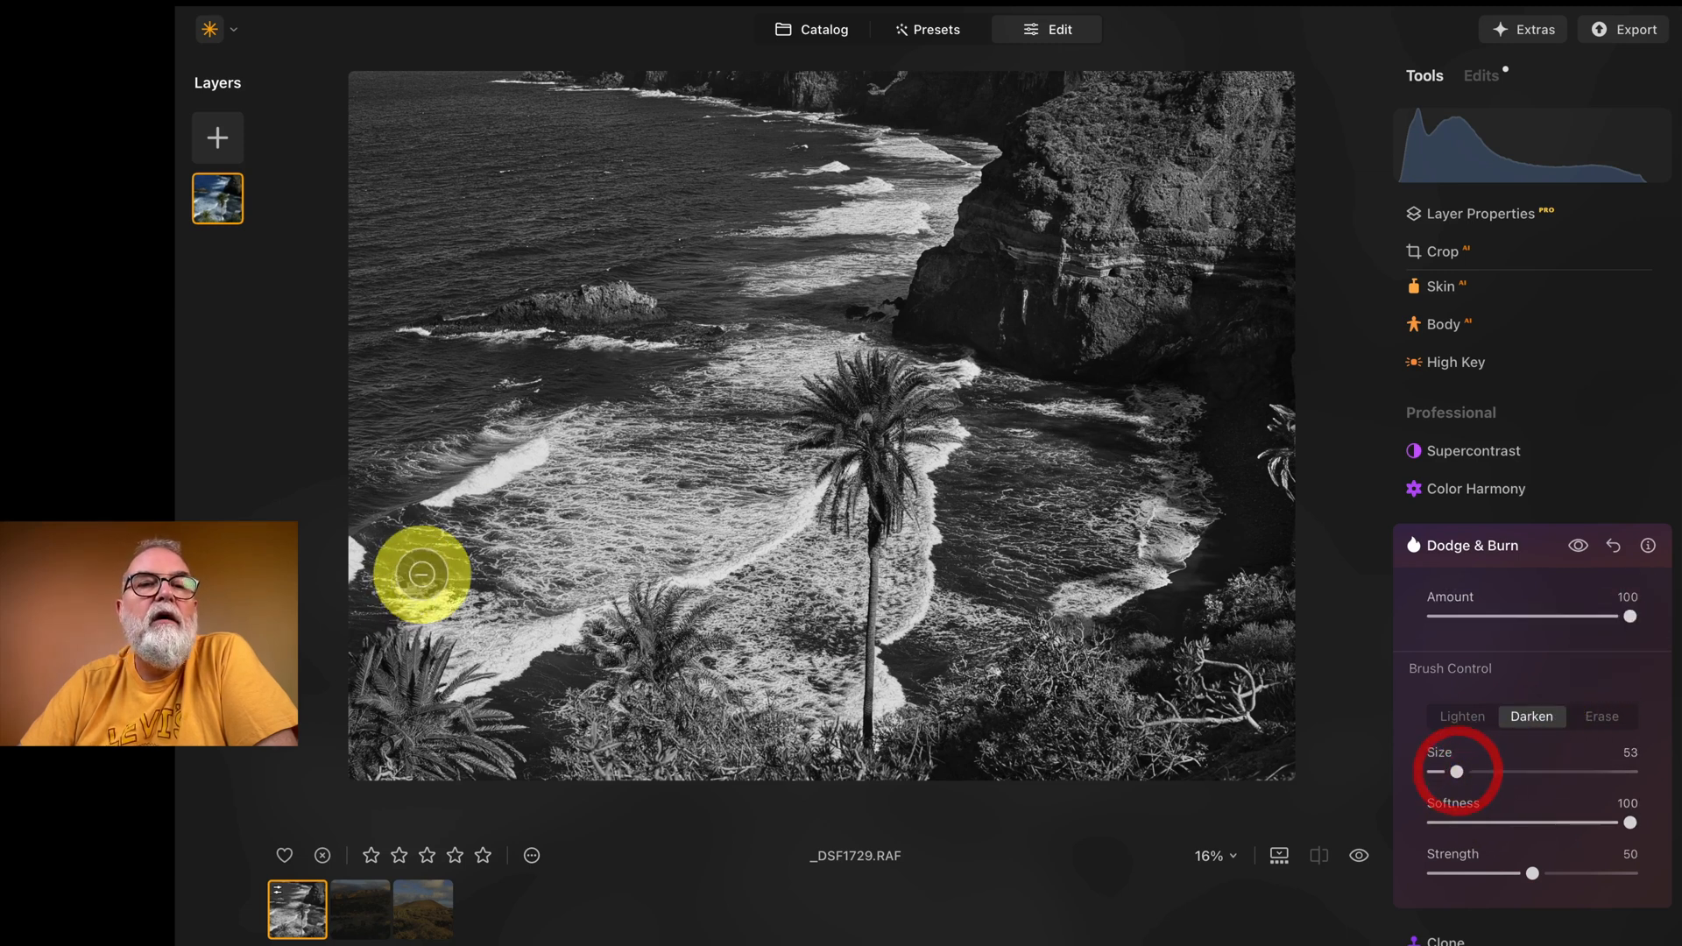
click(454, 493)
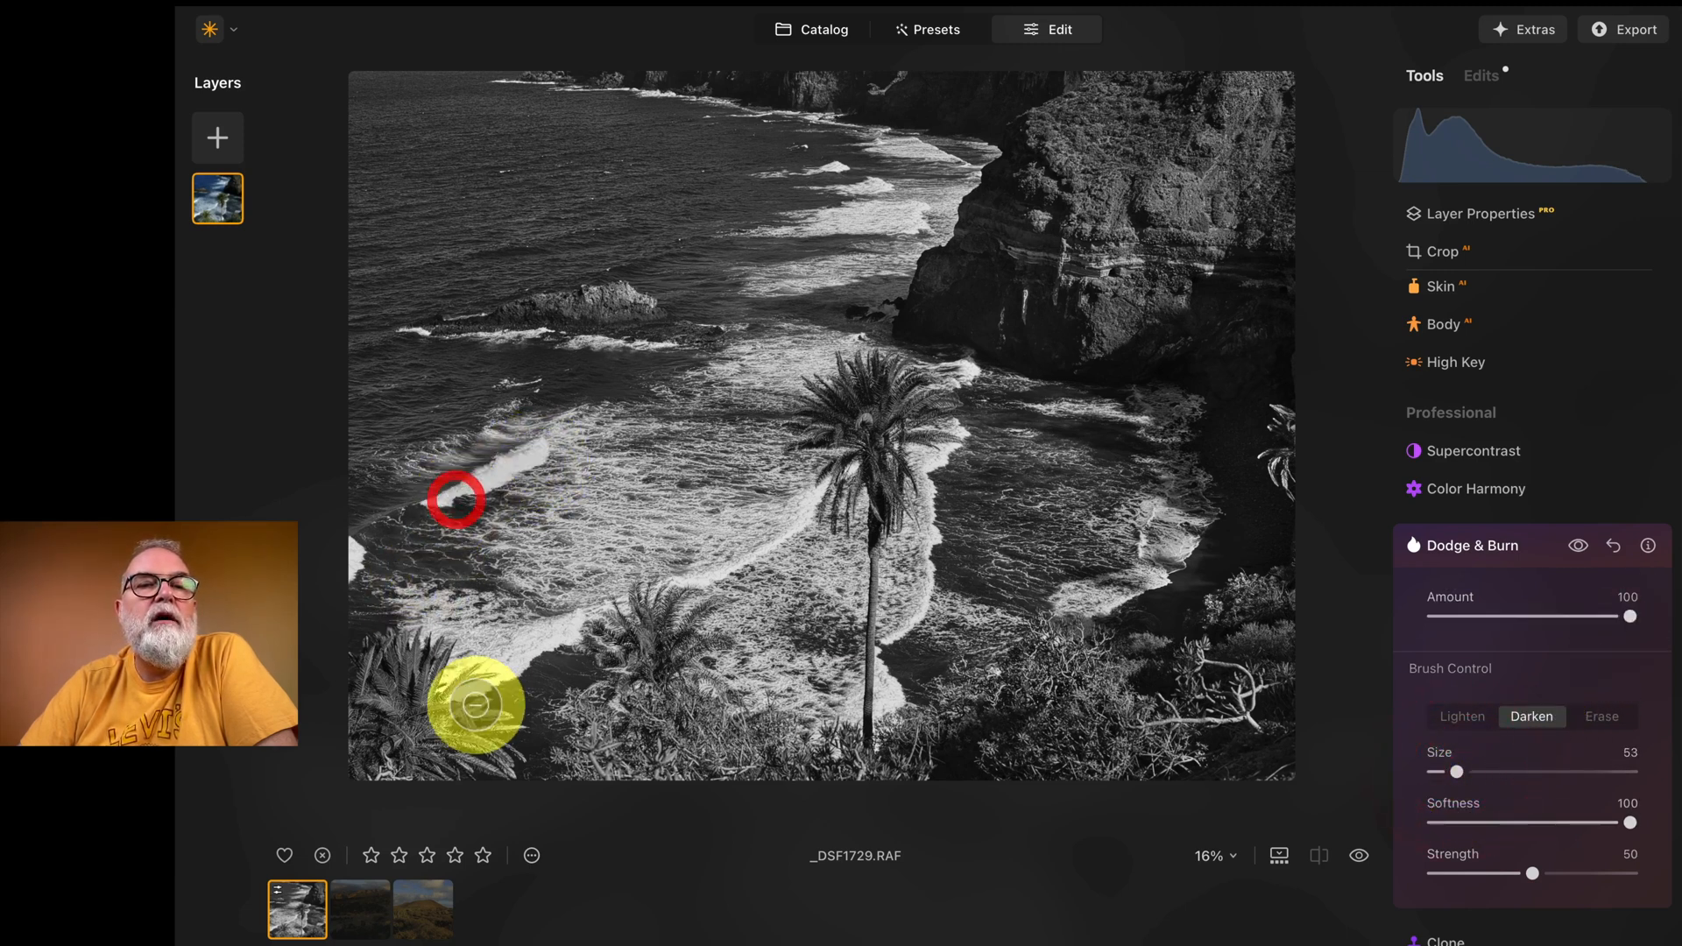
click(560, 631)
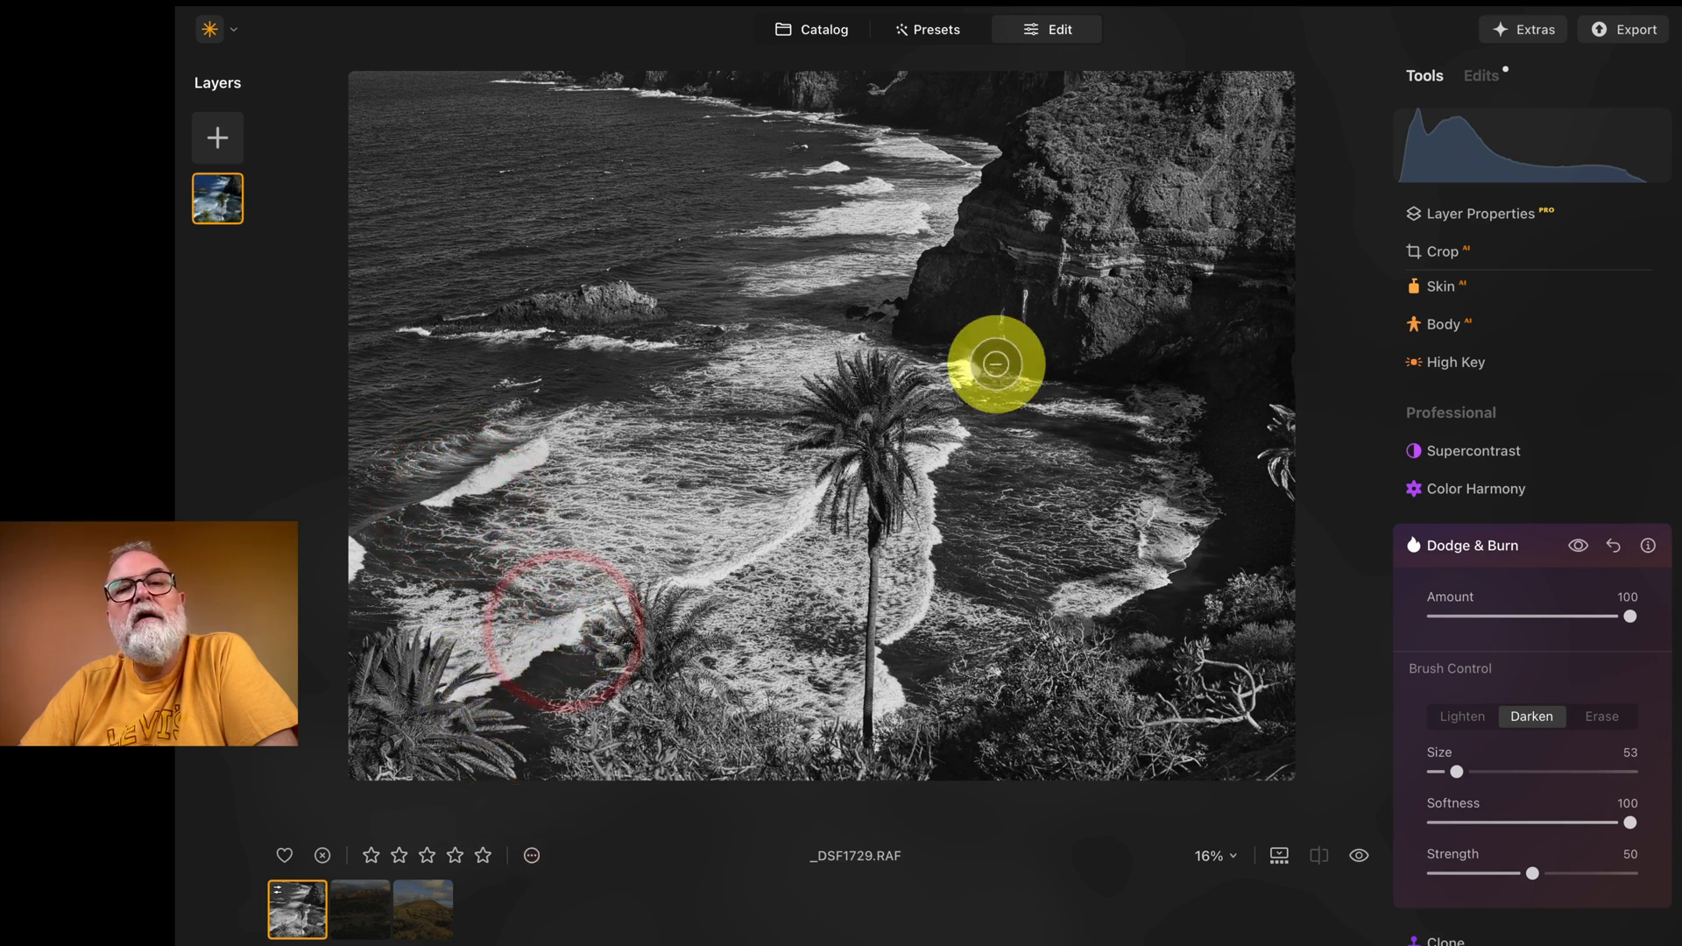
click(823, 219)
click(821, 214)
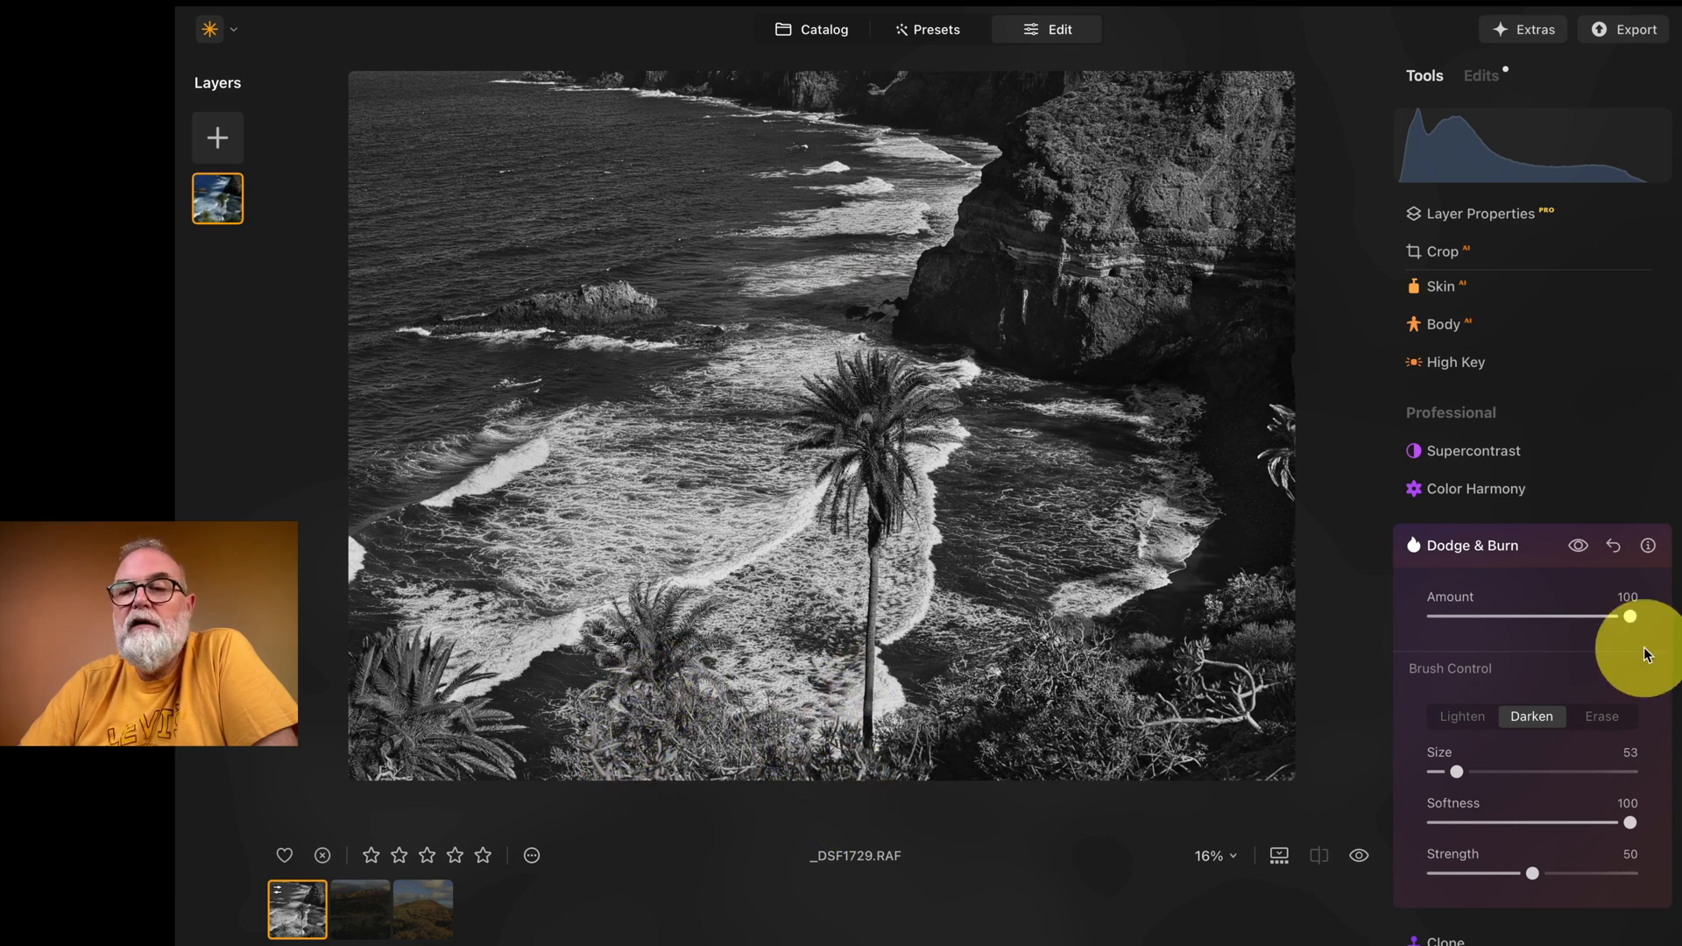
Step: Darken the foreground palm fronds in the photo's lower left corner with a Dodge & Burn brush of size 95
drag(1458, 772, 1476, 771)
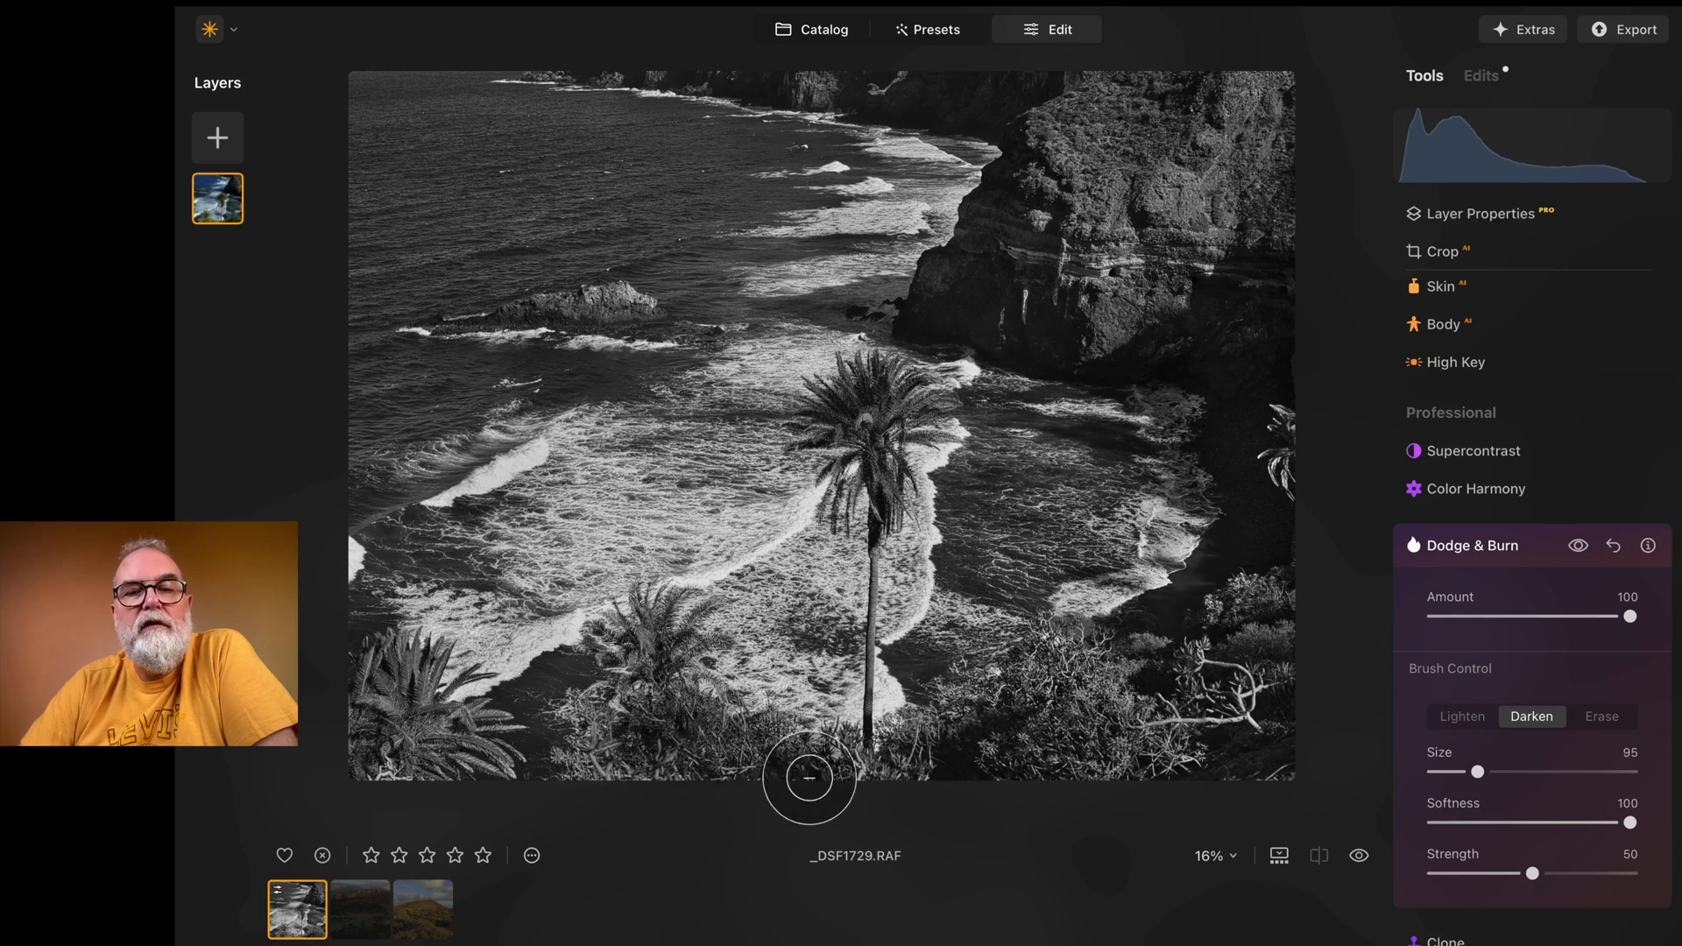
mouse_move(384, 692)
mouse_down()
mouse_move(429, 763)
mouse_move(461, 759)
mouse_move(435, 708)
mouse_up()
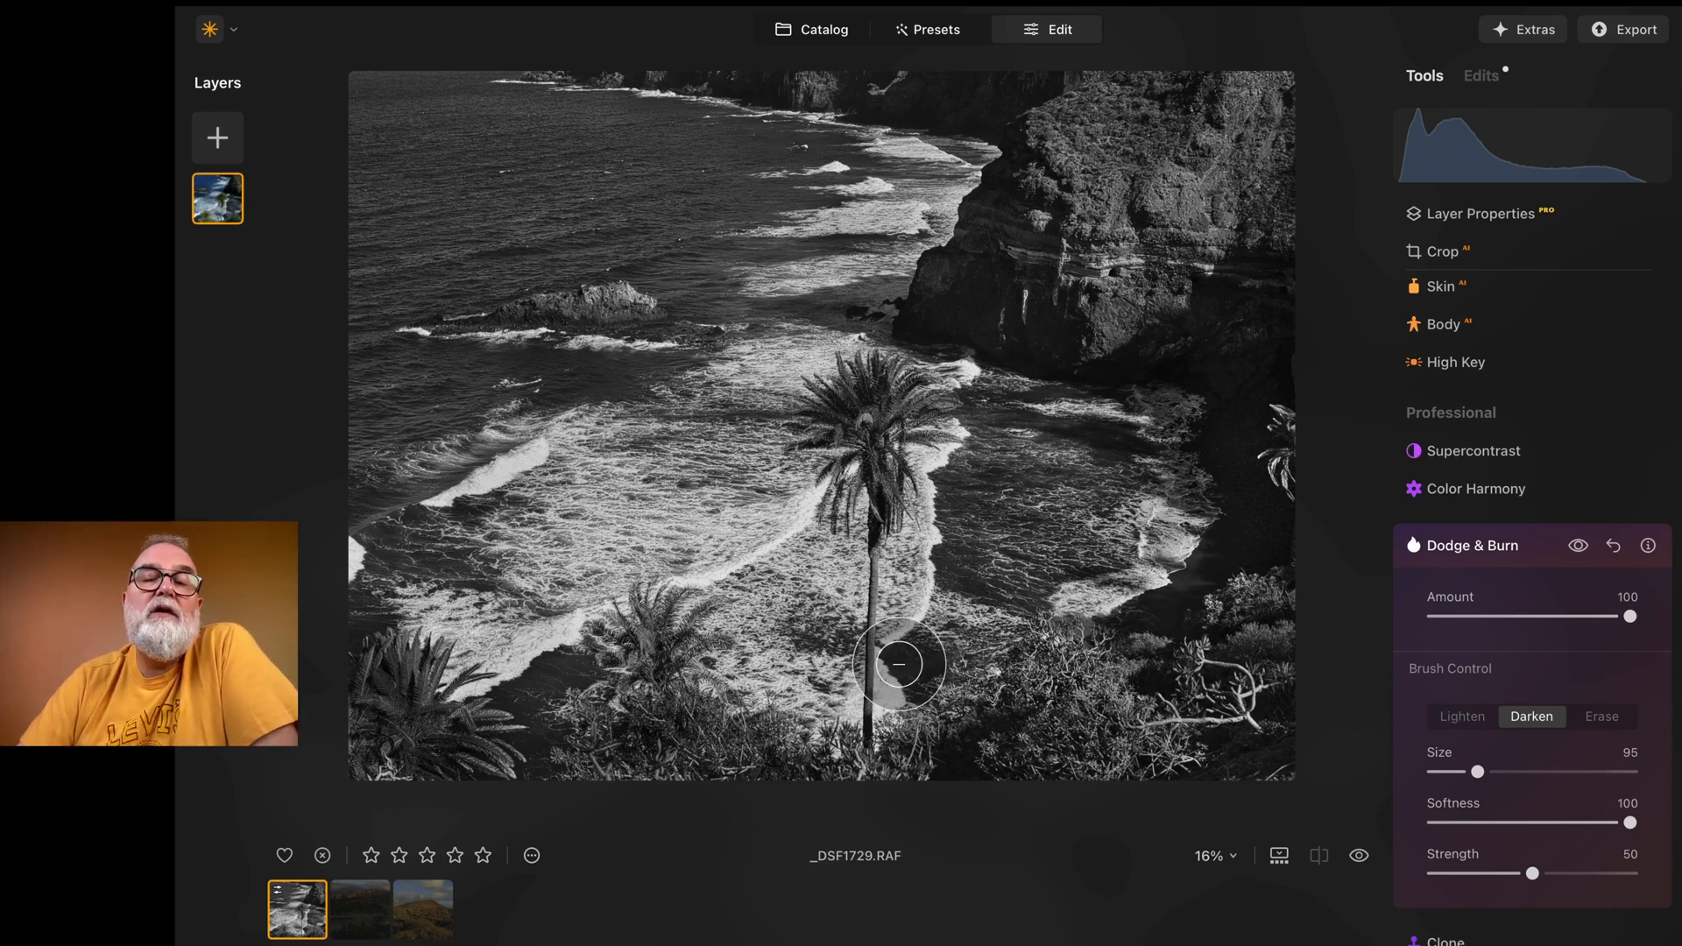
Step: Compare the edited black-and-white coastal photo with its original version several times
click(1326, 857)
click(1359, 857)
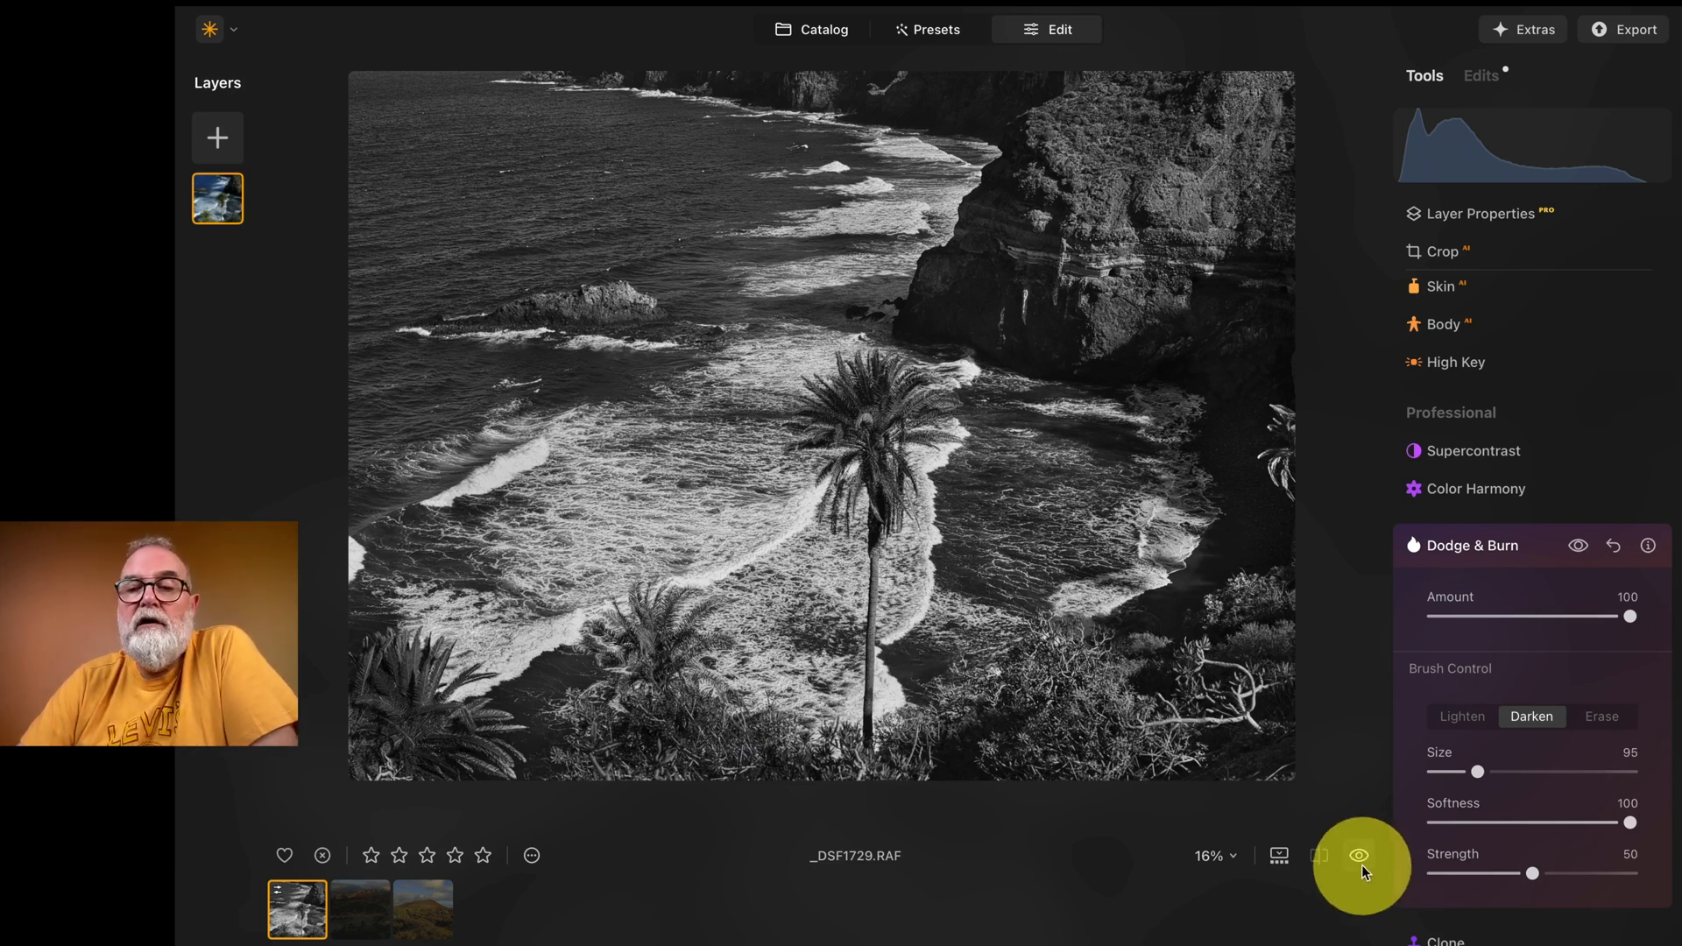
double_click(1359, 856)
click(1359, 856)
click(1359, 856)
click(1359, 856)
click(1359, 856)
click(1359, 856)
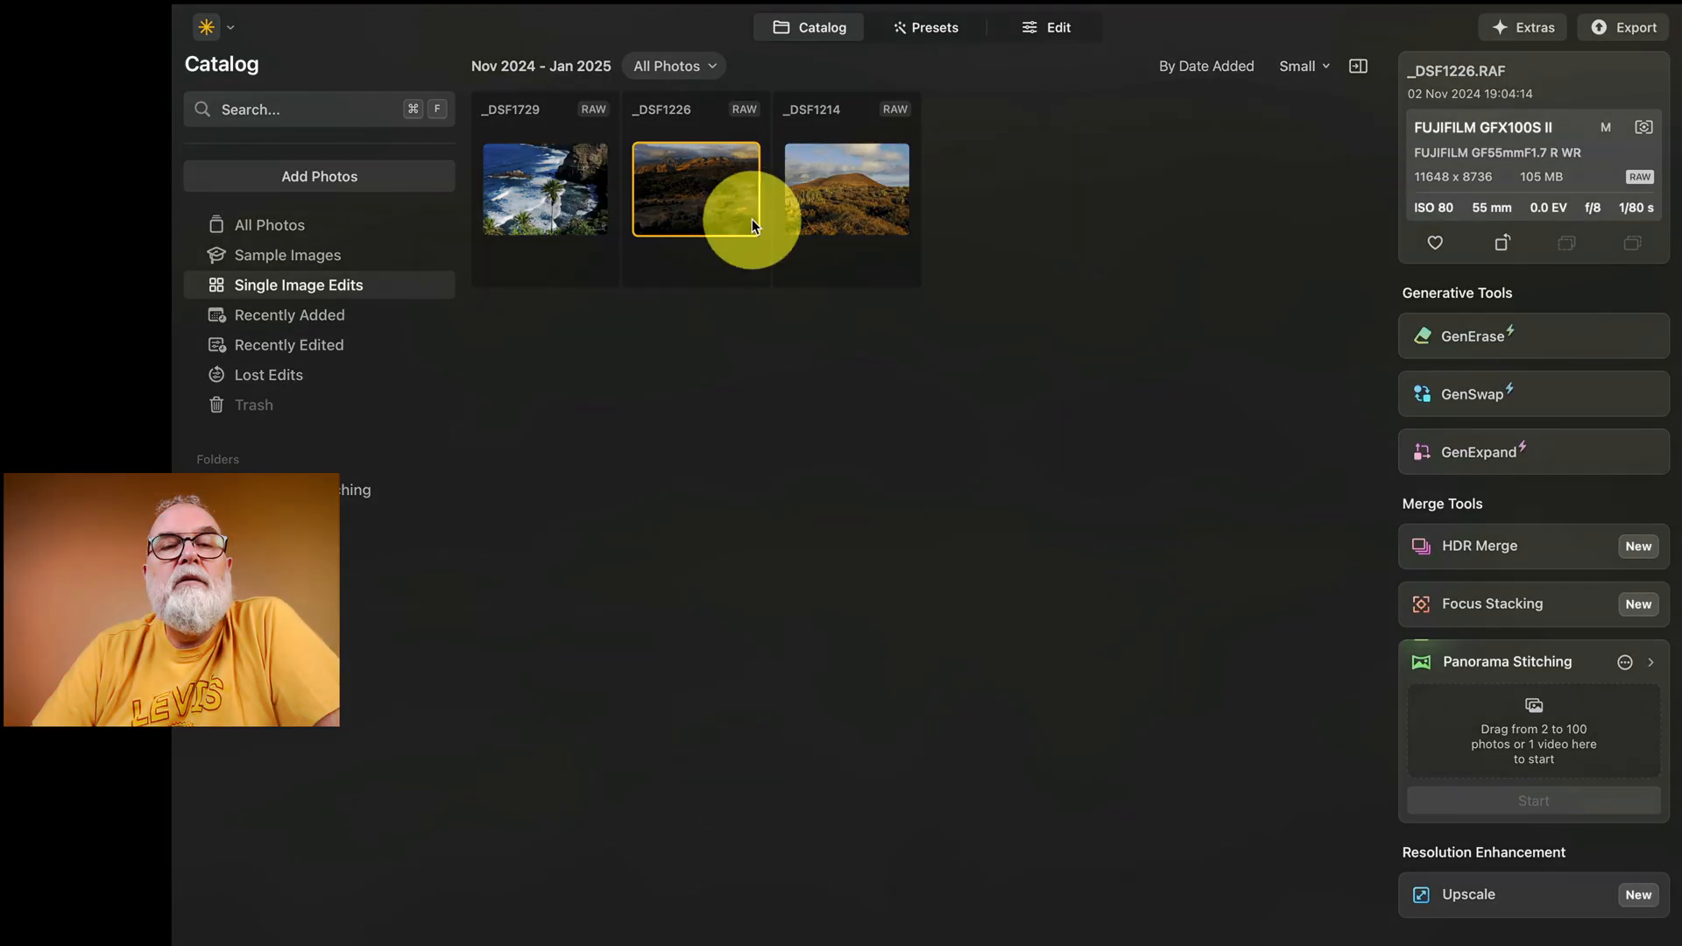
Step: Open _DSF1226.RAF for editing and set its Develop Exposure to 1.20, Smart Contrast to 31, Highlights to -100 and Shadows to 7
click(688, 197)
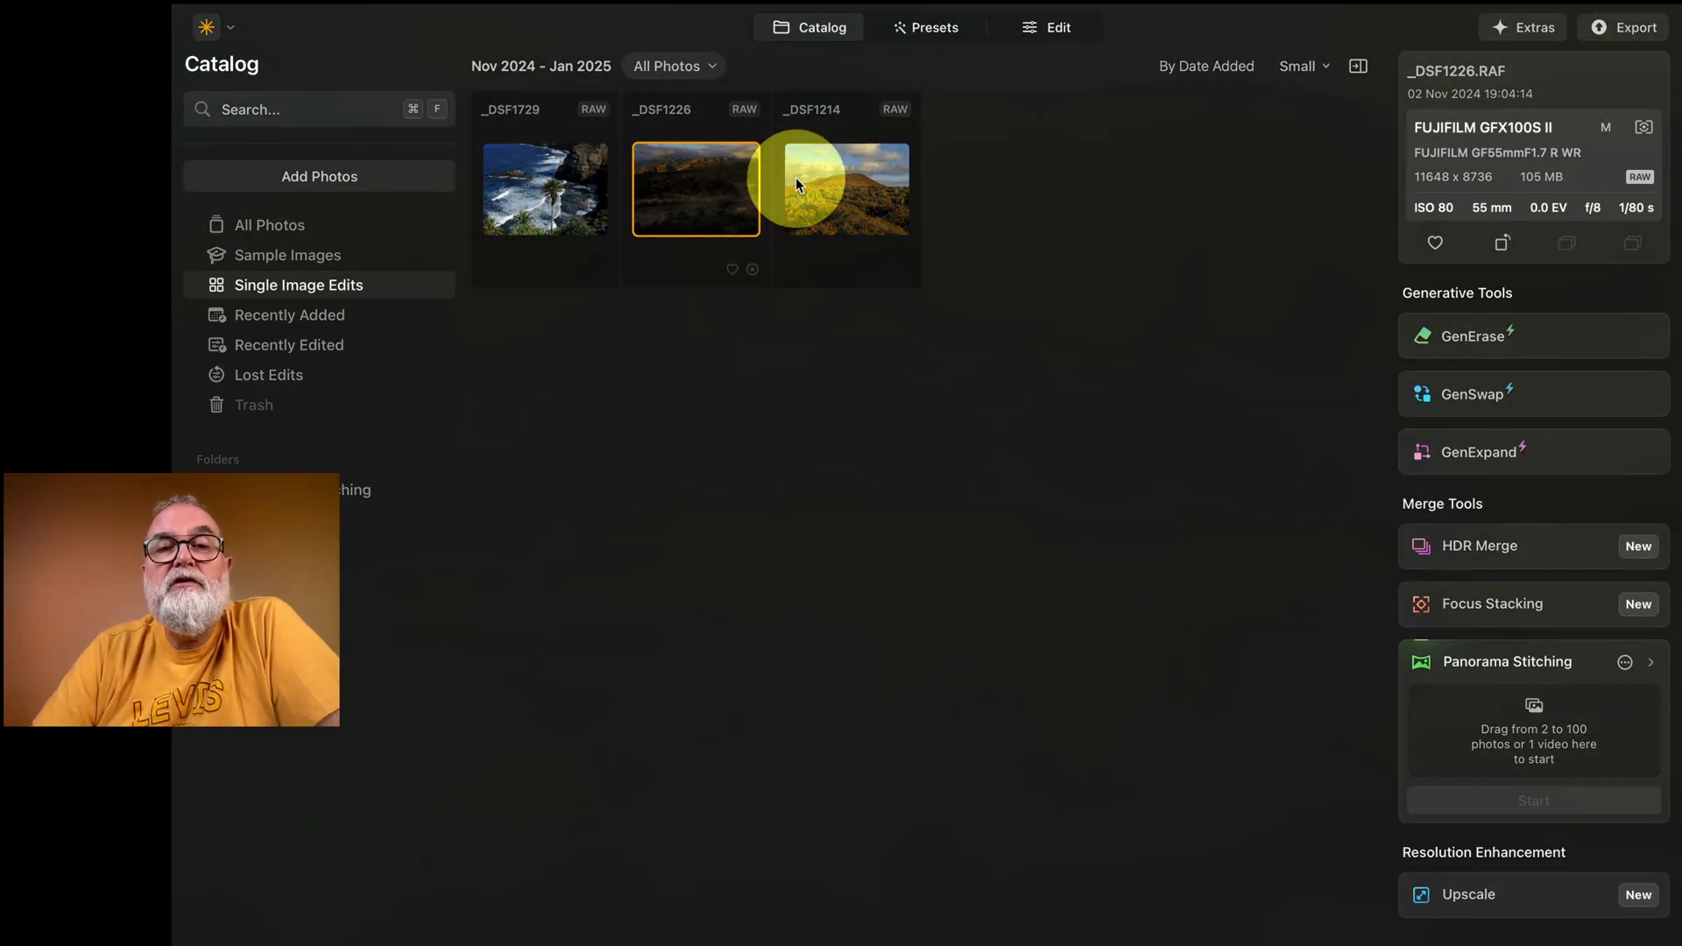
click(1066, 30)
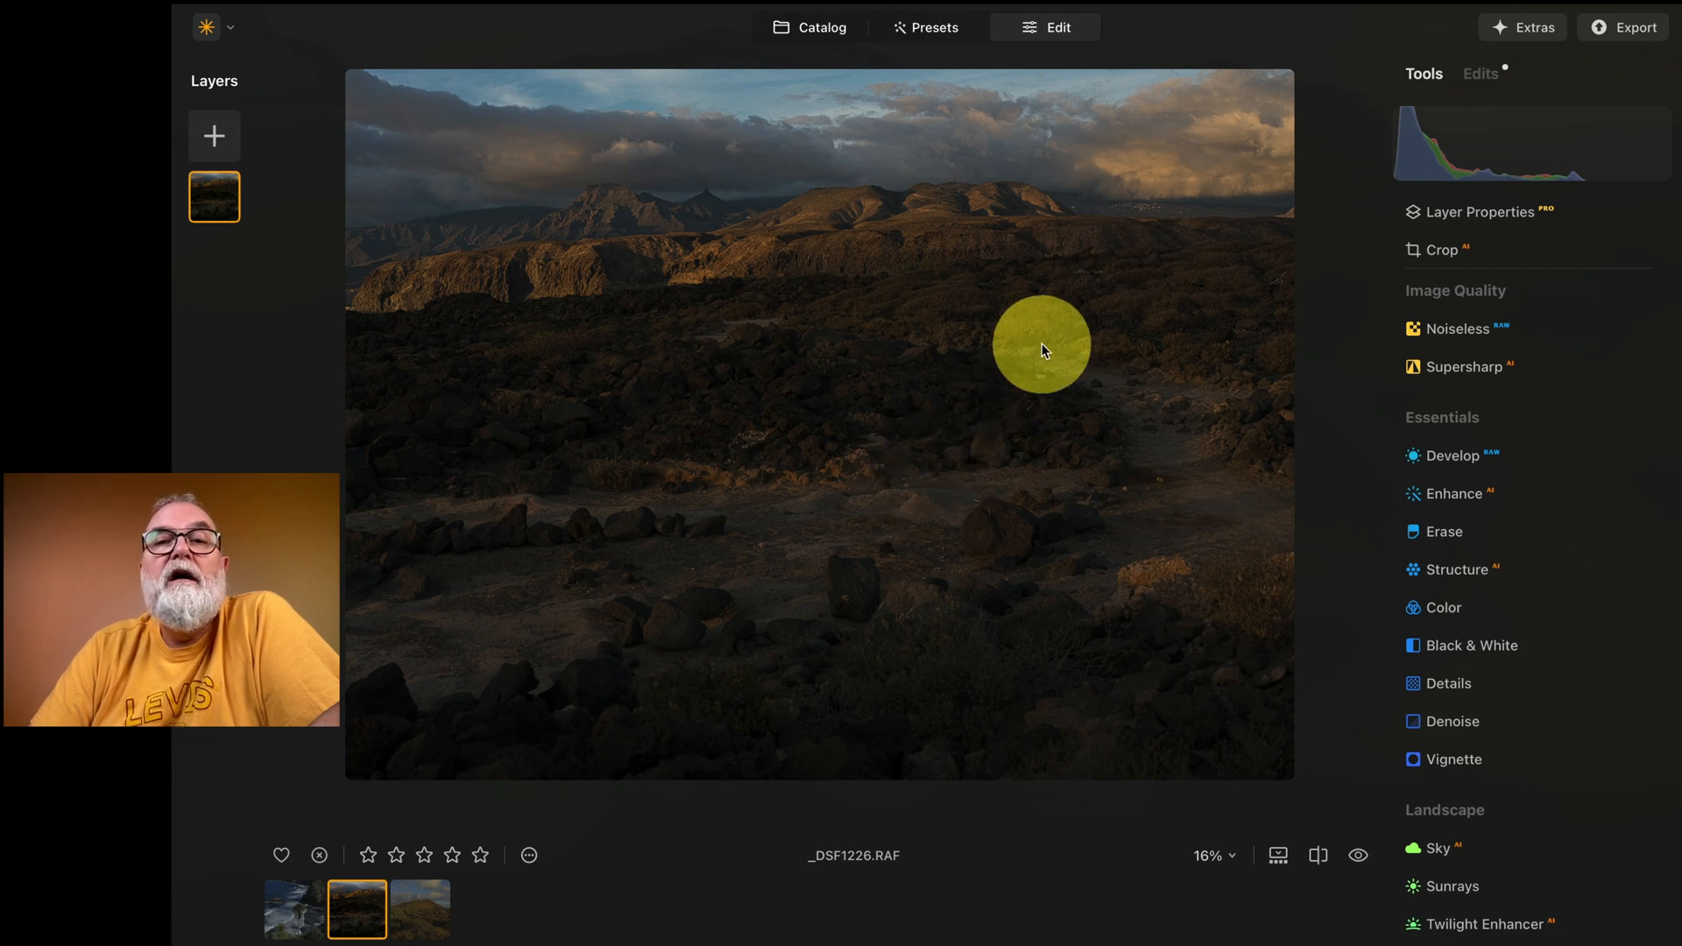
click(1456, 463)
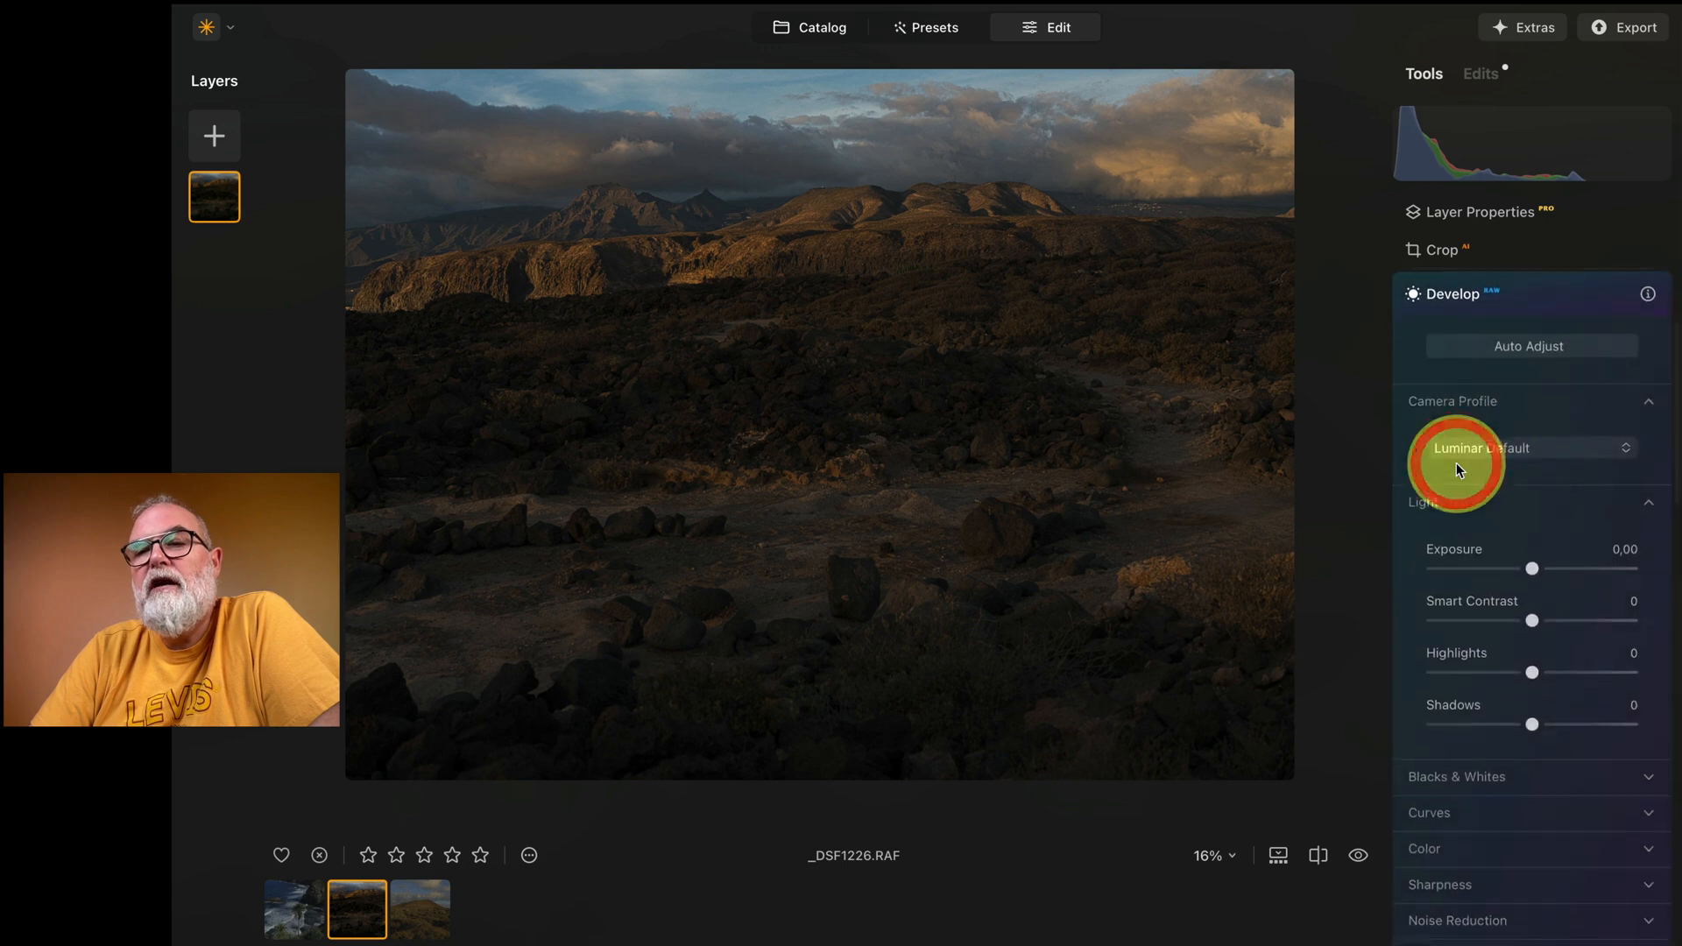
drag(1535, 568, 1556, 568)
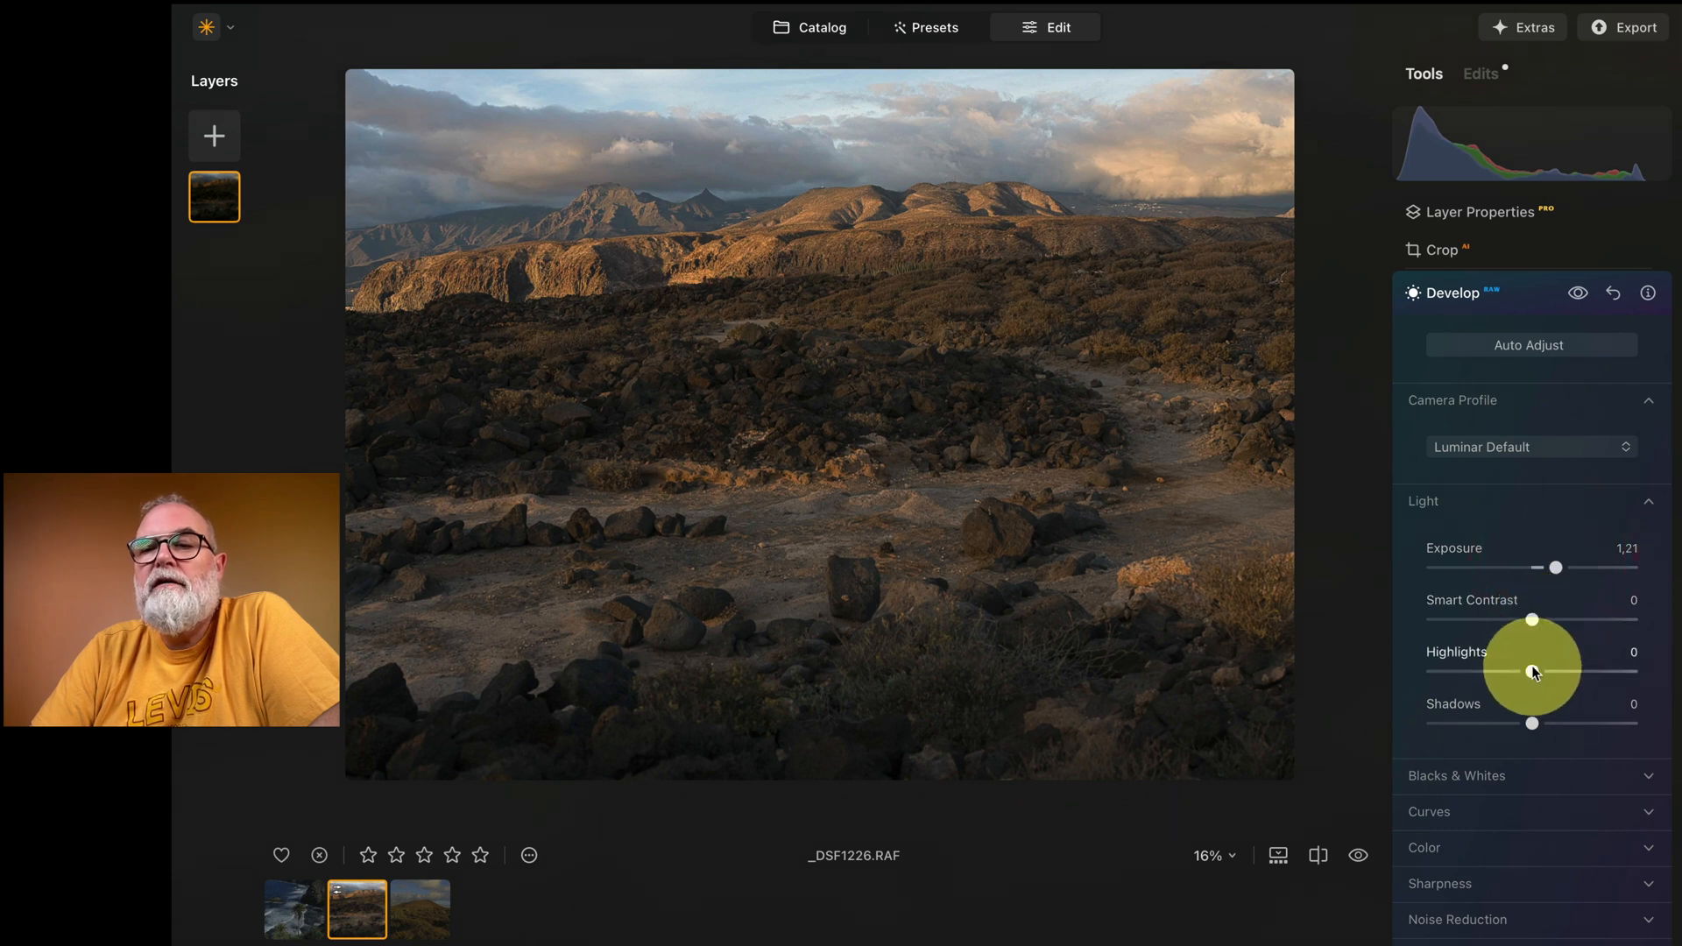
drag(1532, 672, 1435, 673)
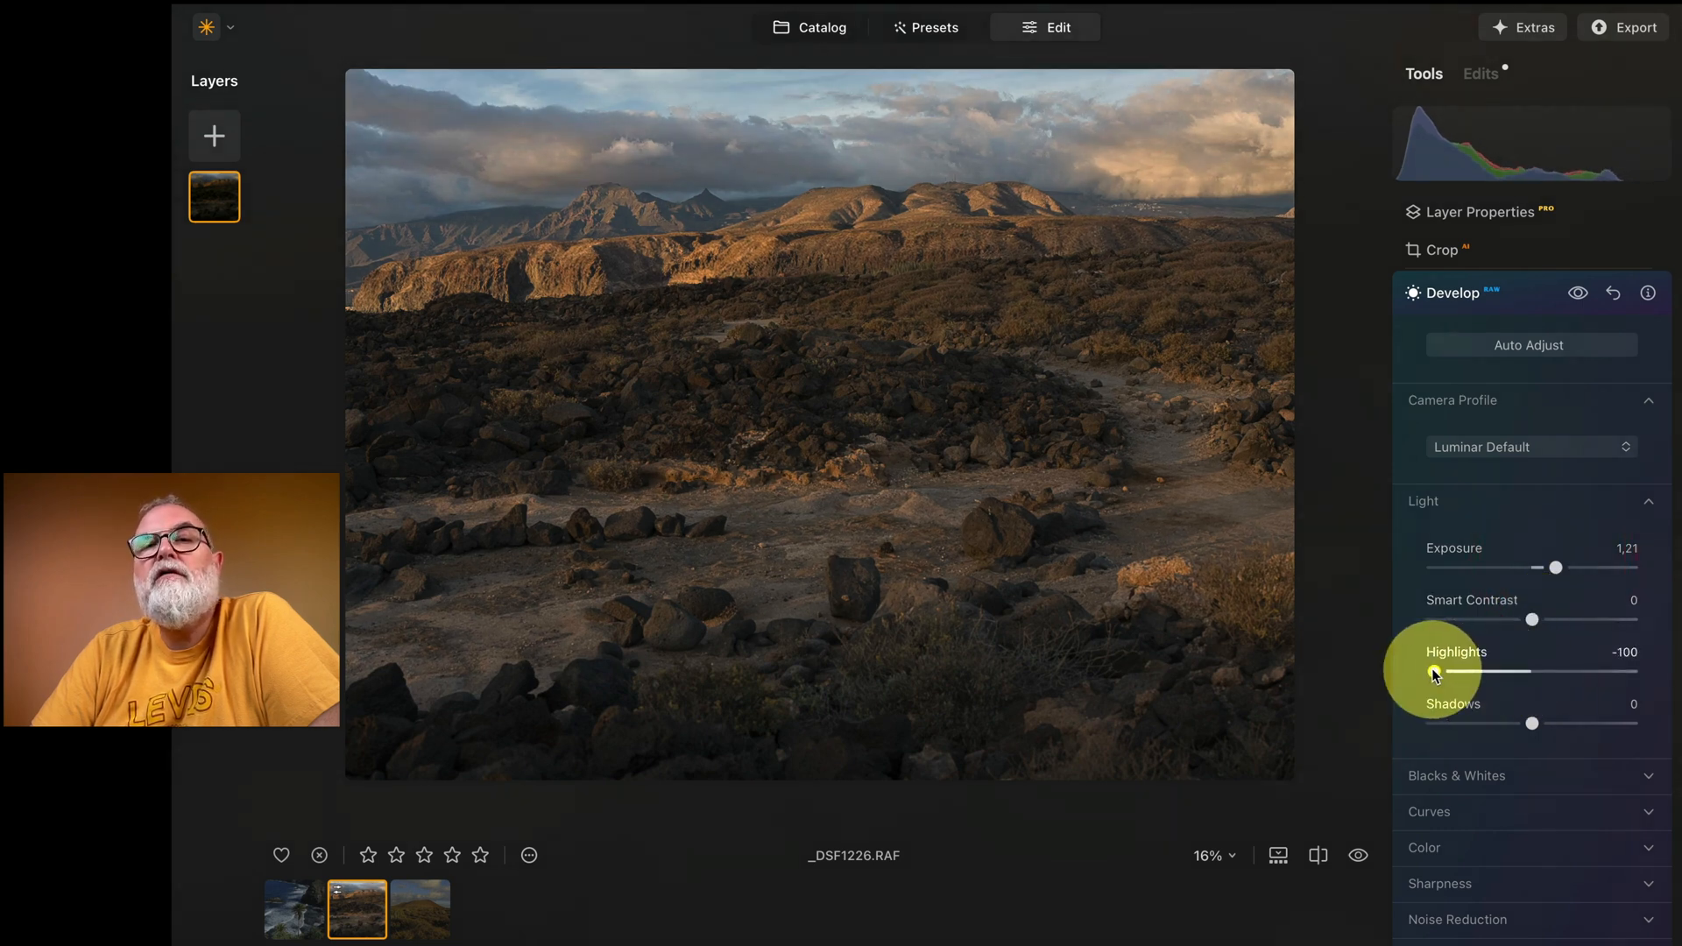
drag(1534, 620, 1590, 620)
drag(1531, 622, 1564, 626)
drag(1532, 722, 1541, 723)
drag(1558, 569, 1557, 572)
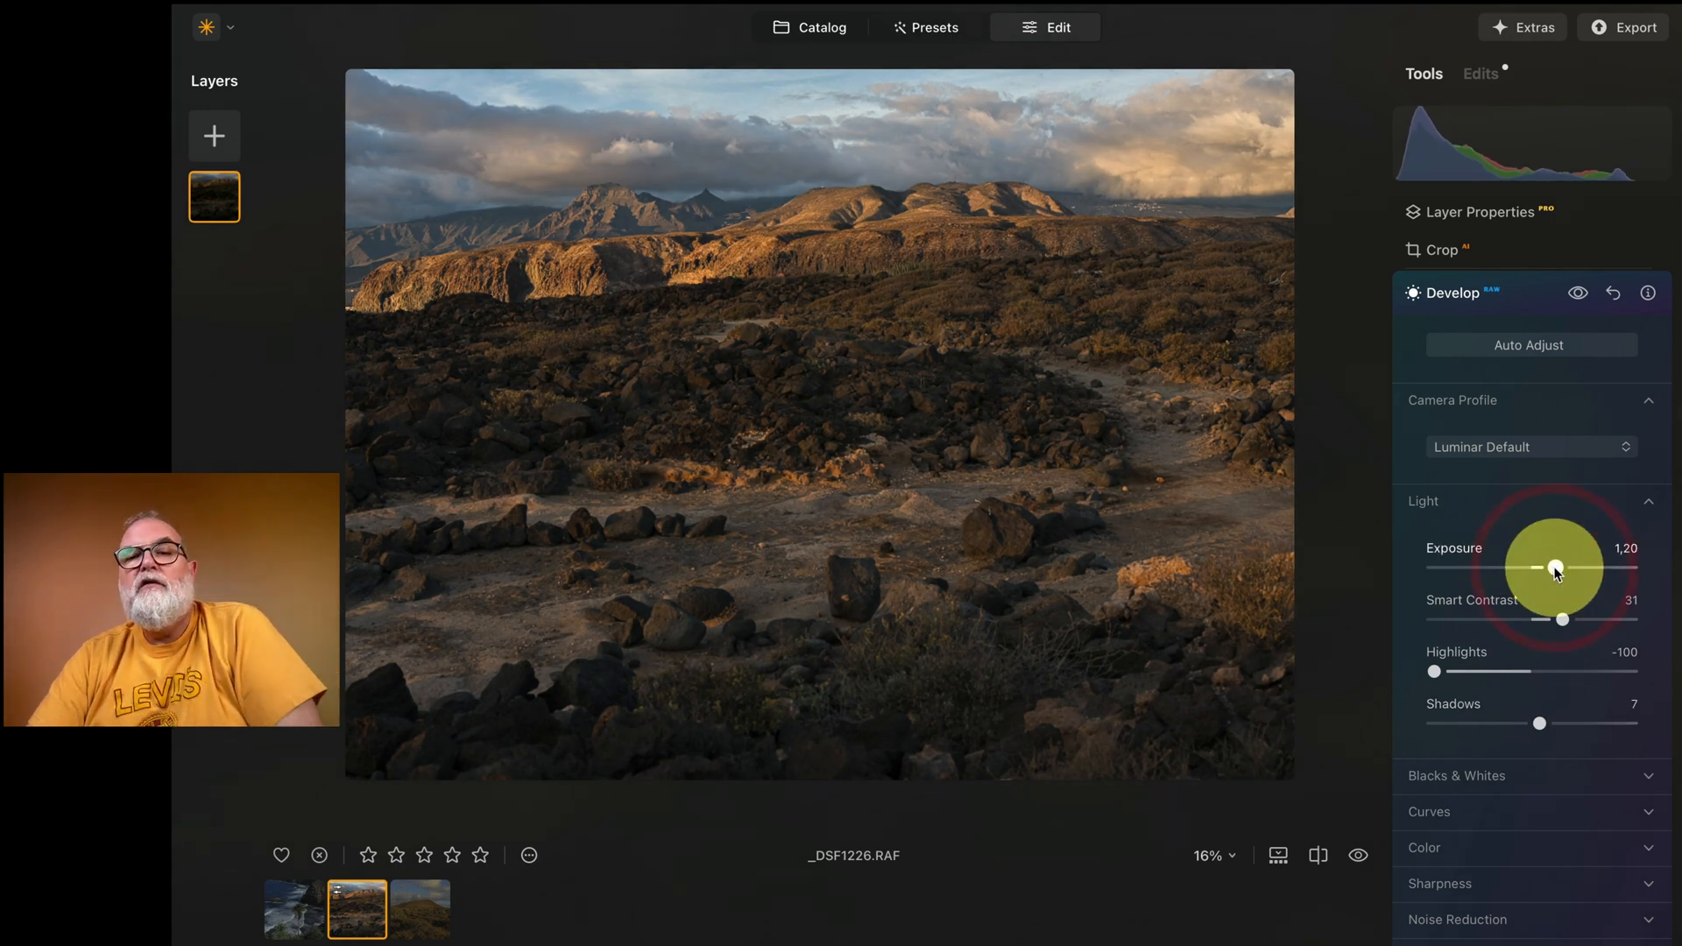
Step: Warm the desert landscape by setting the Develop white balance Temperature to 5727
scroll(1558, 624, down, 3)
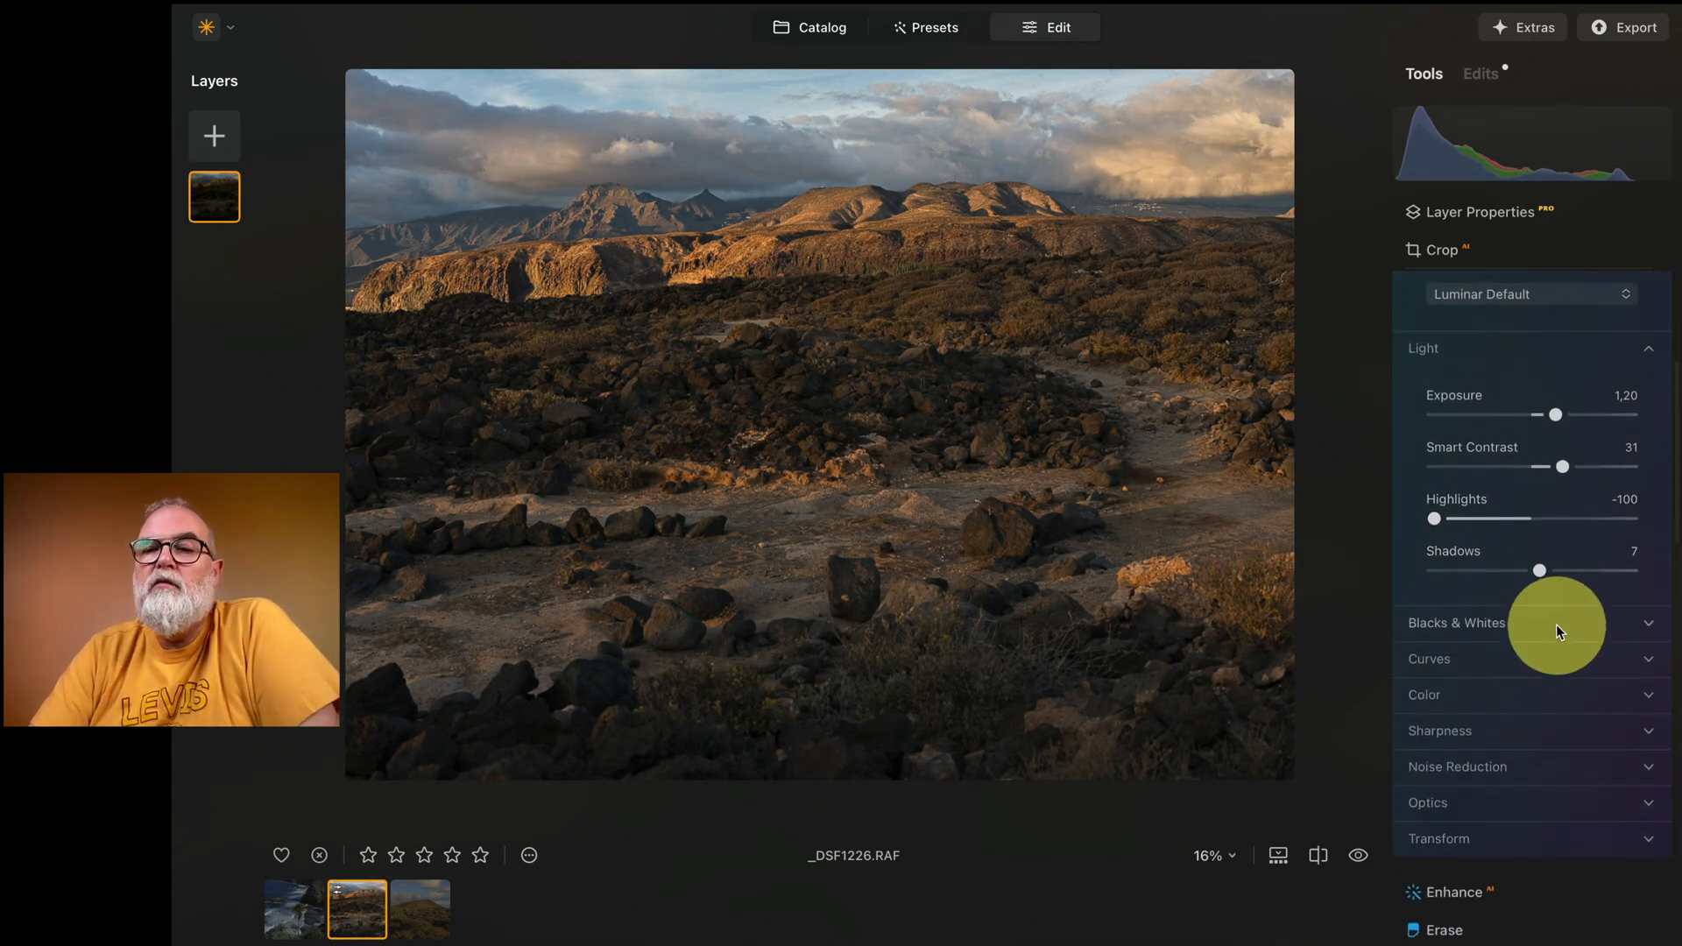
click(1459, 694)
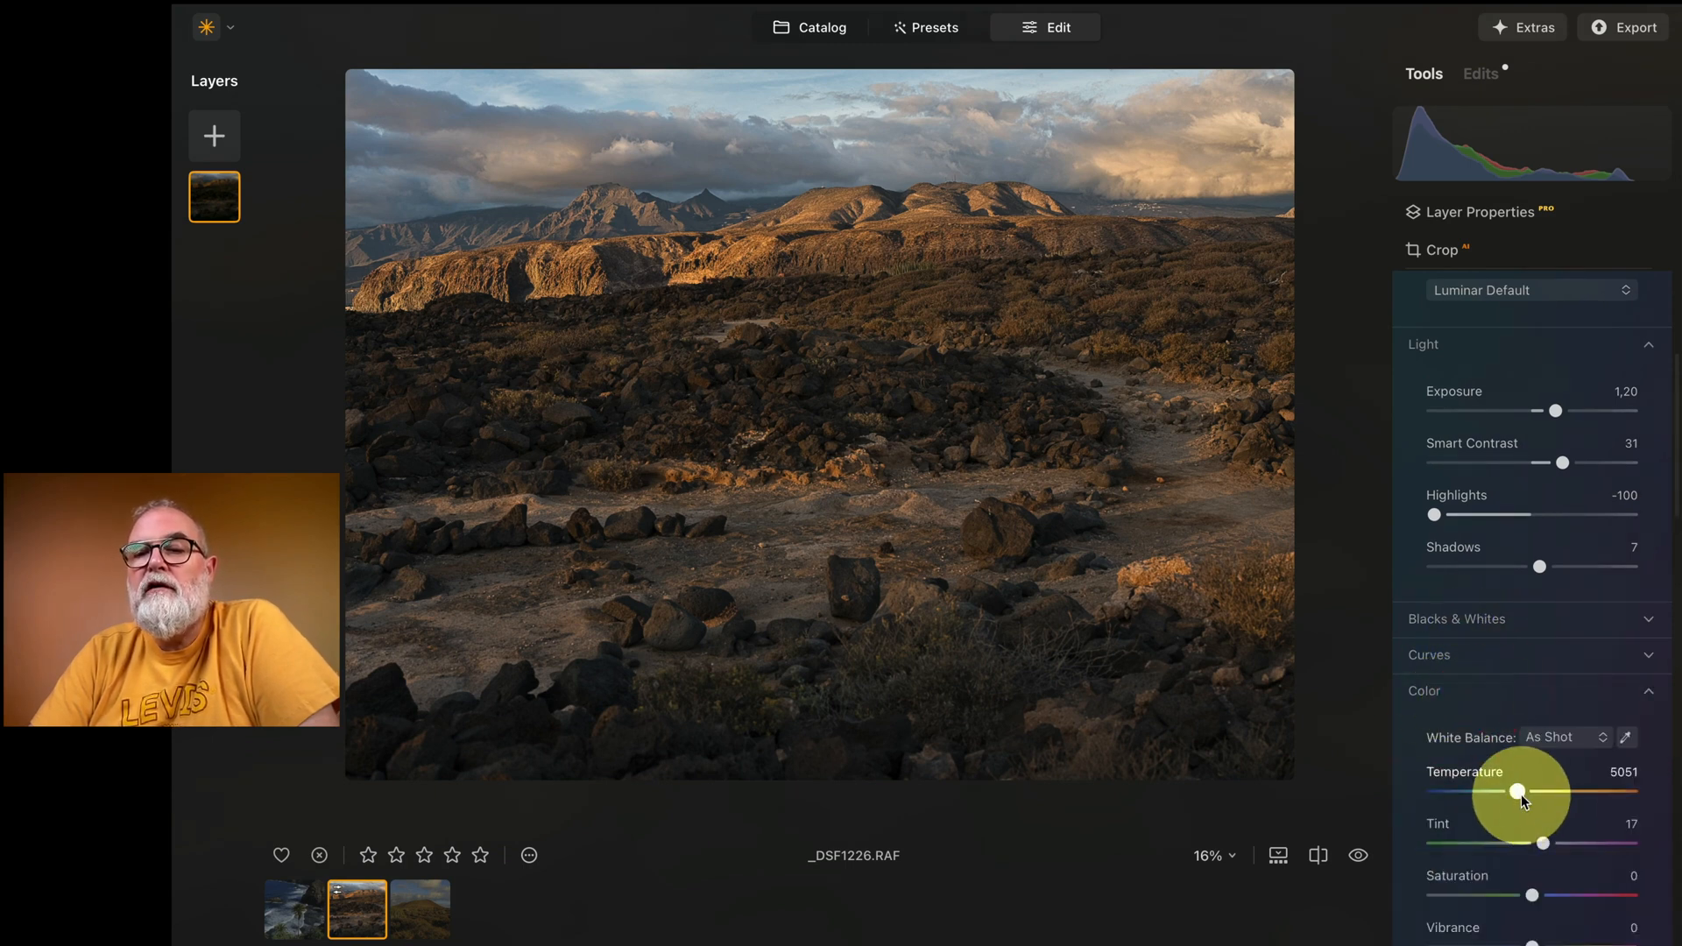
drag(1518, 791, 1525, 791)
Step: Enhance the landscape photo with Accent at 31 and Sky Enhancer at 77
scroll(1591, 727, down, 10)
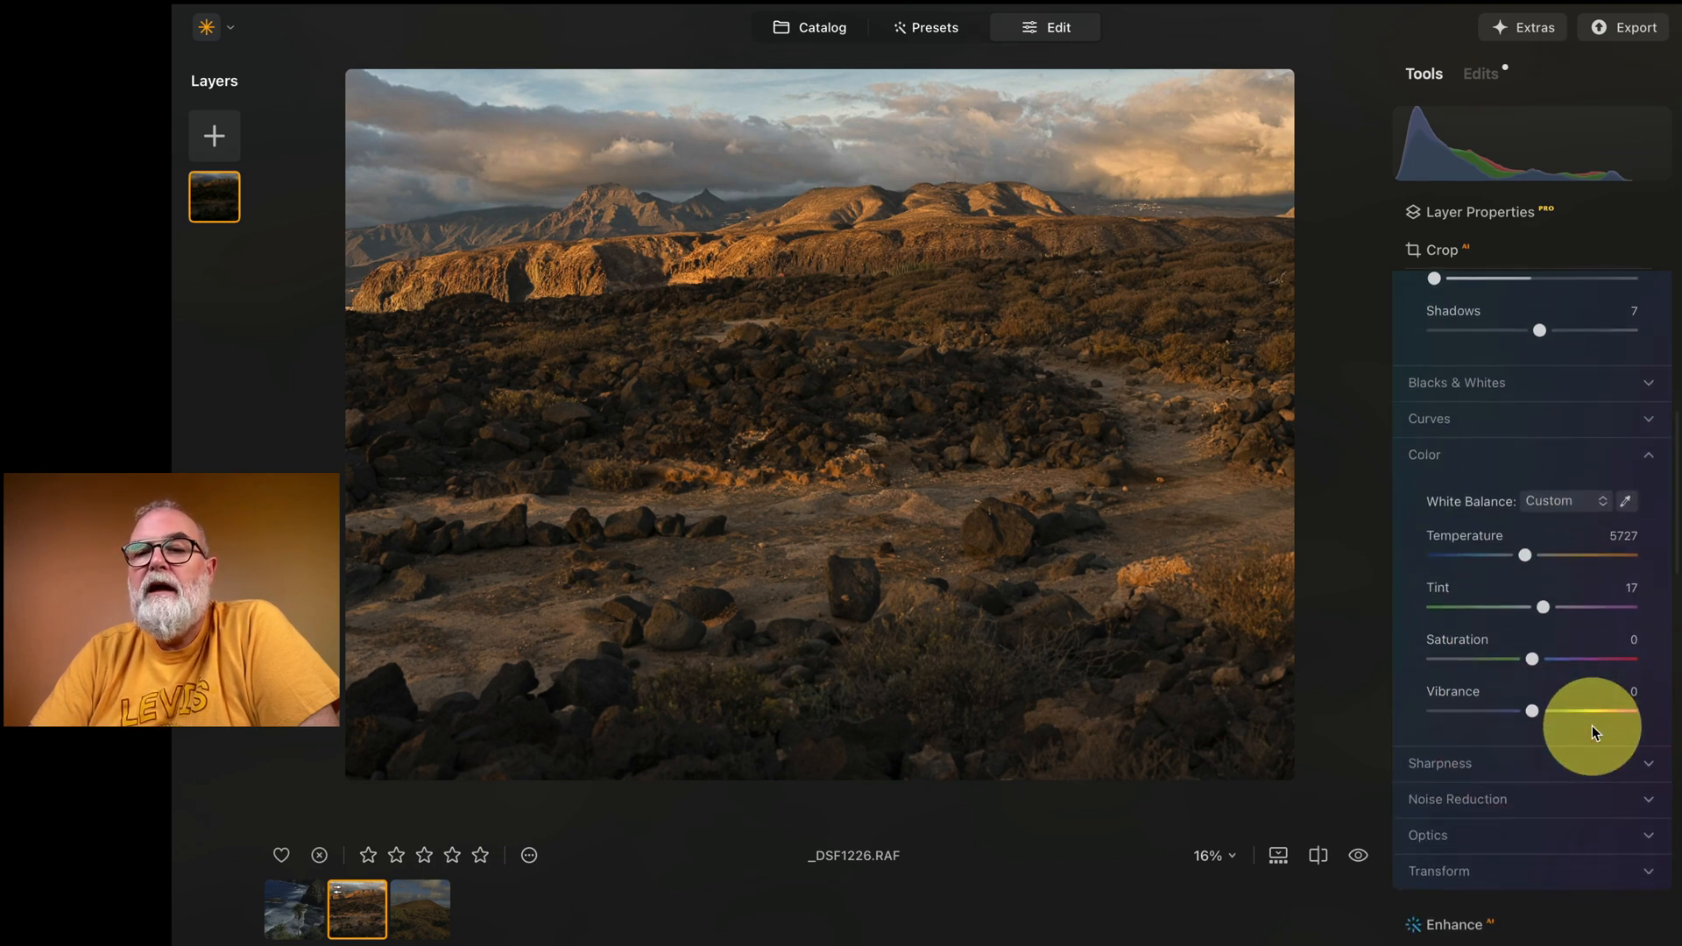
scroll(1592, 725, down, 2)
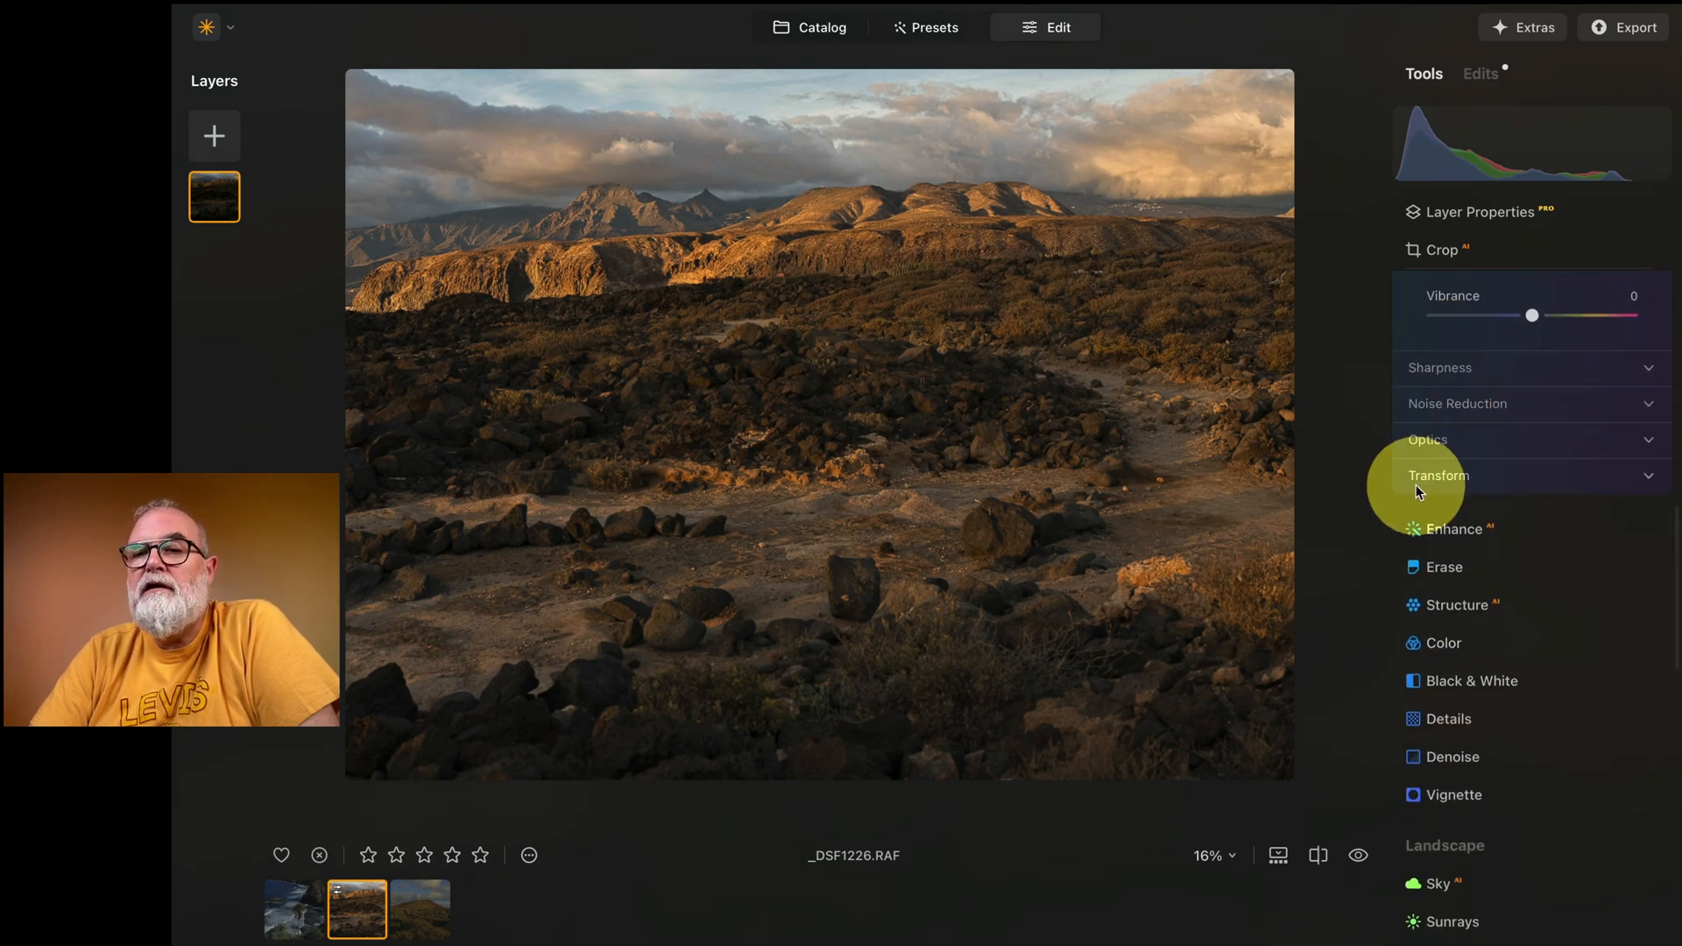
scroll(1543, 447, down, 2)
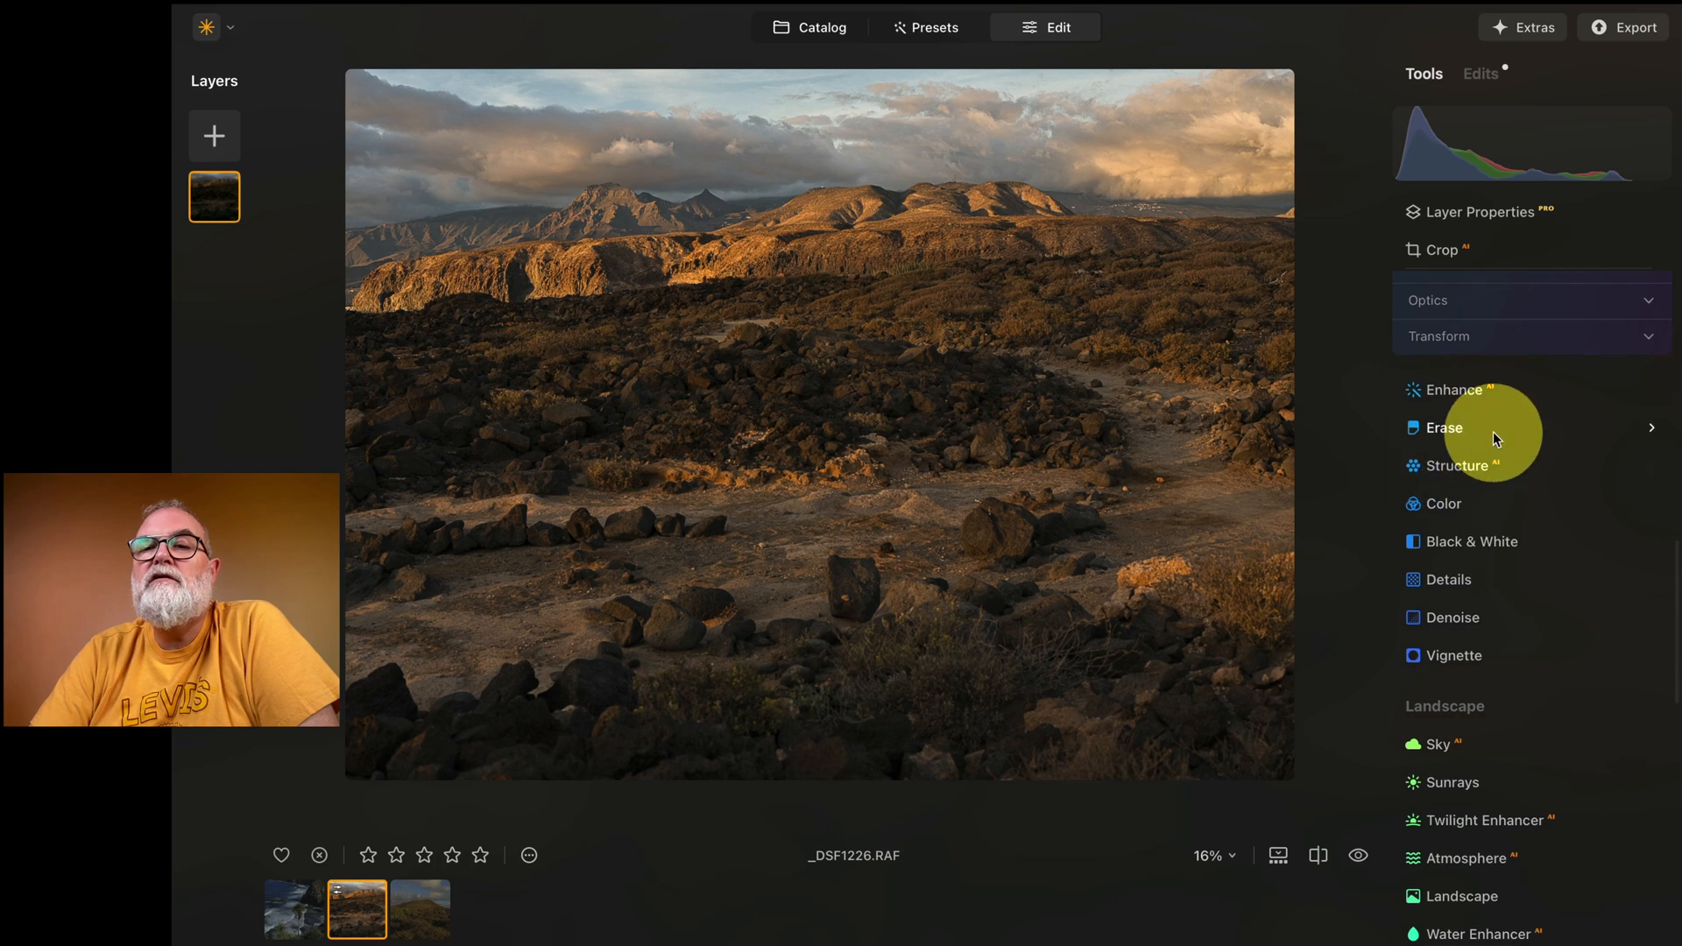
click(1490, 388)
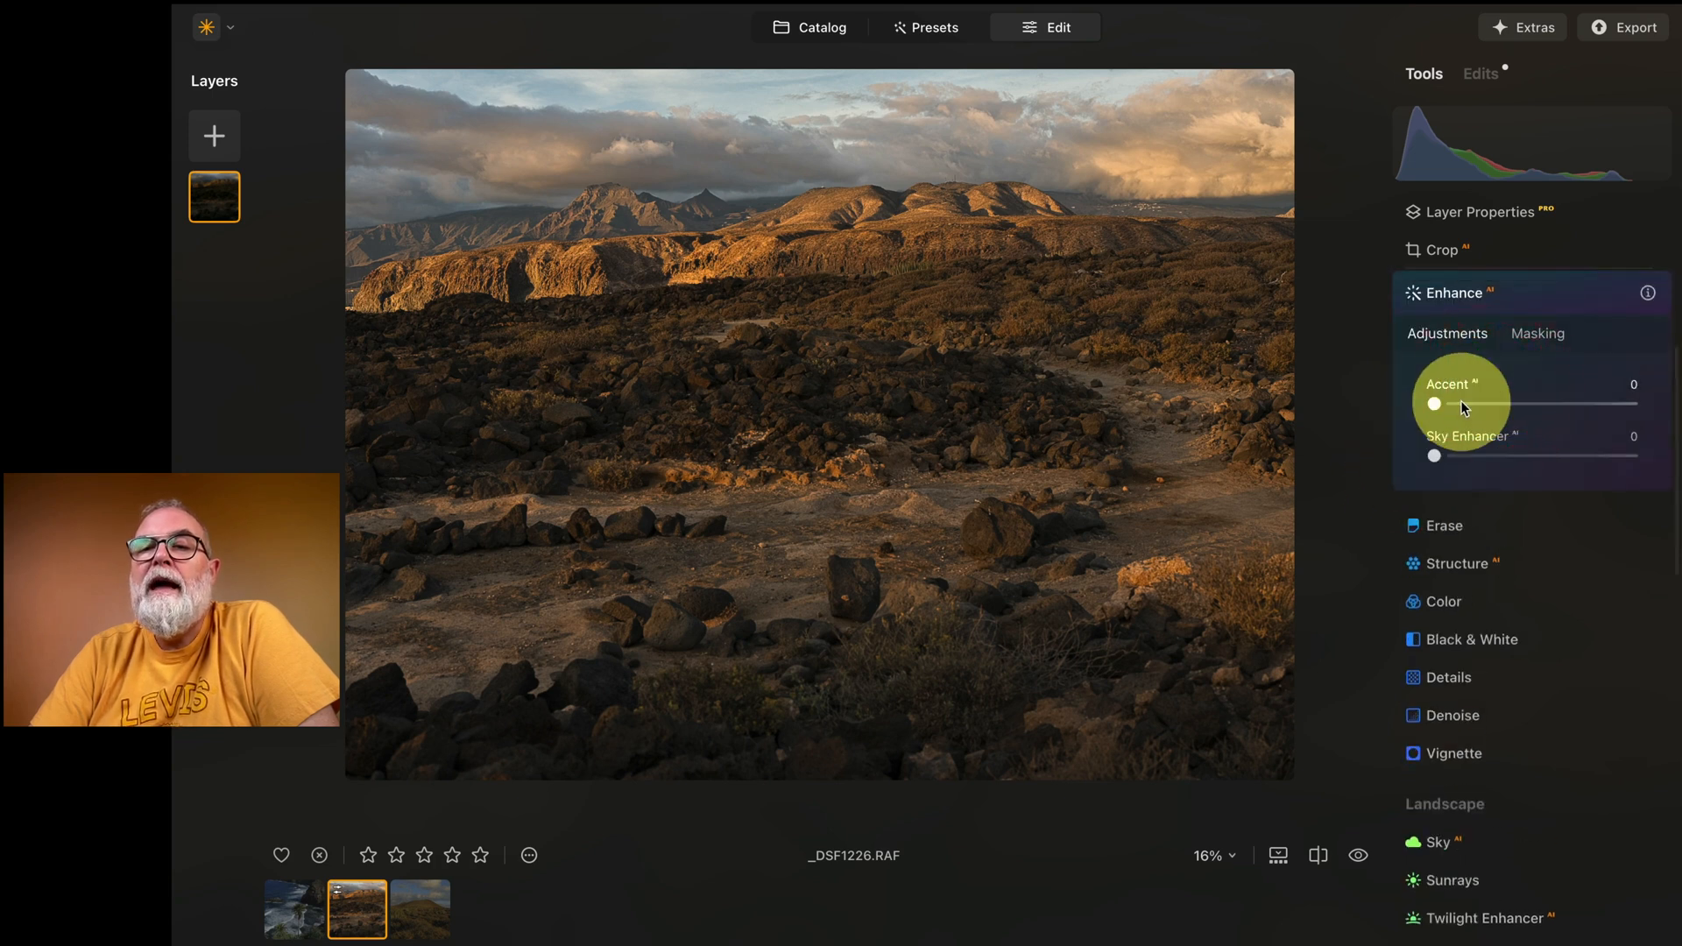
drag(1435, 406, 1497, 409)
drag(1435, 457, 1588, 459)
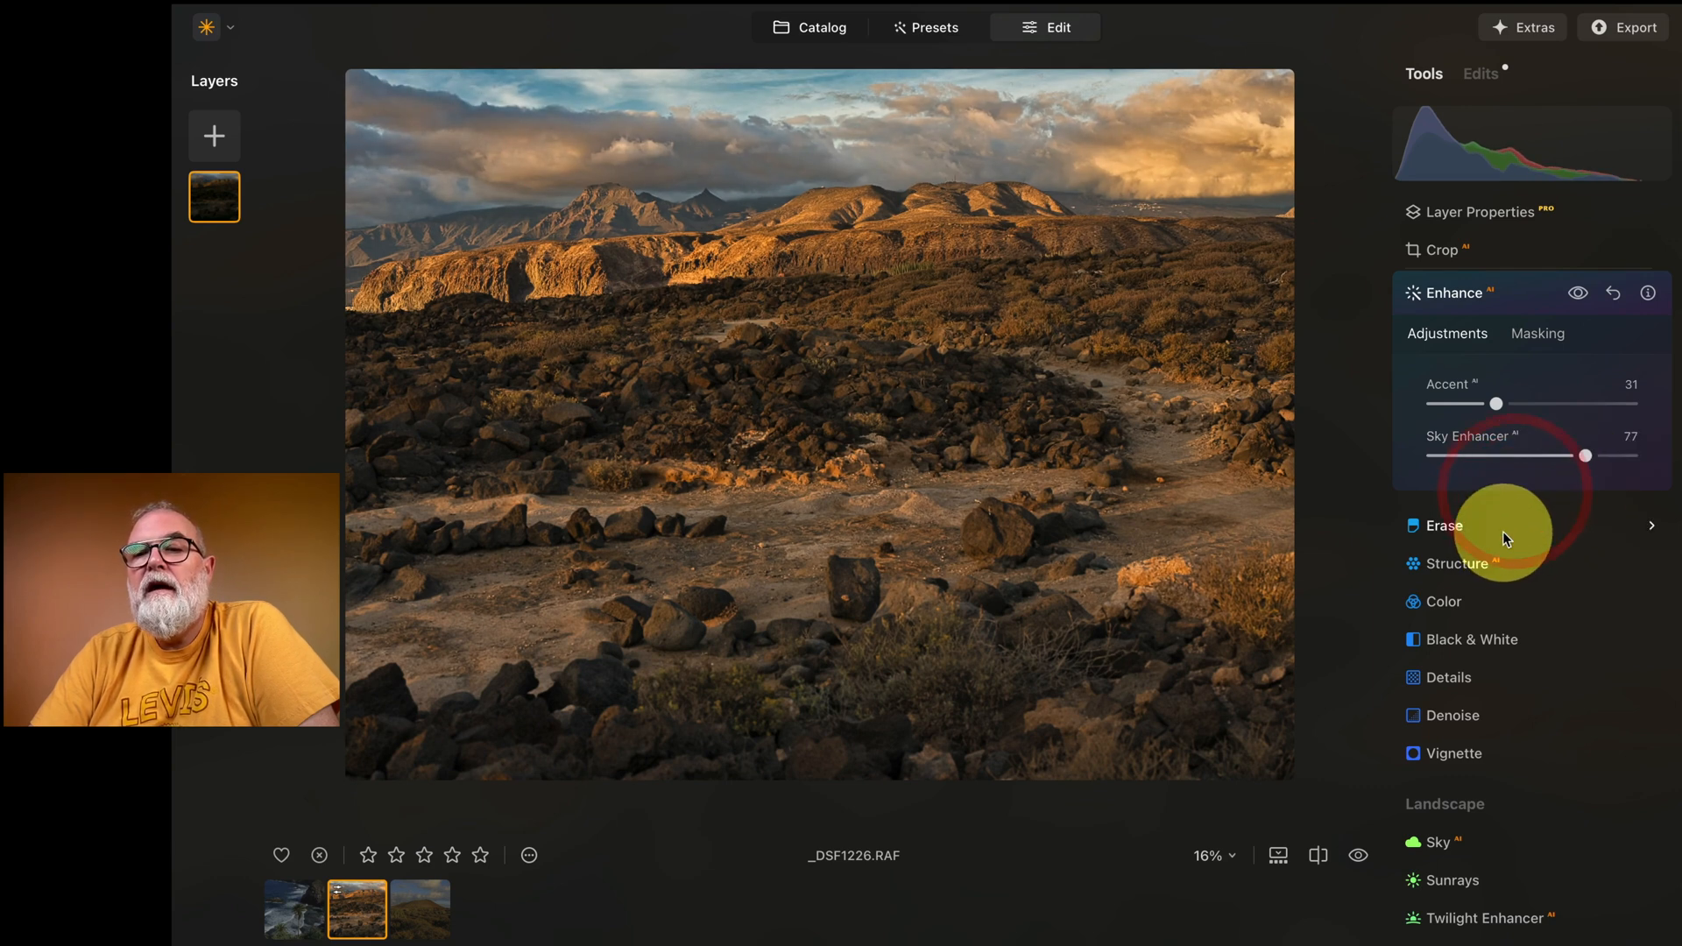
Step: Apply the Twilight Enhancer's Golden preset to the landscape with Amount at 45 and Exposure at -26
scroll(1502, 531, down, 2)
scroll(1502, 531, down, 4)
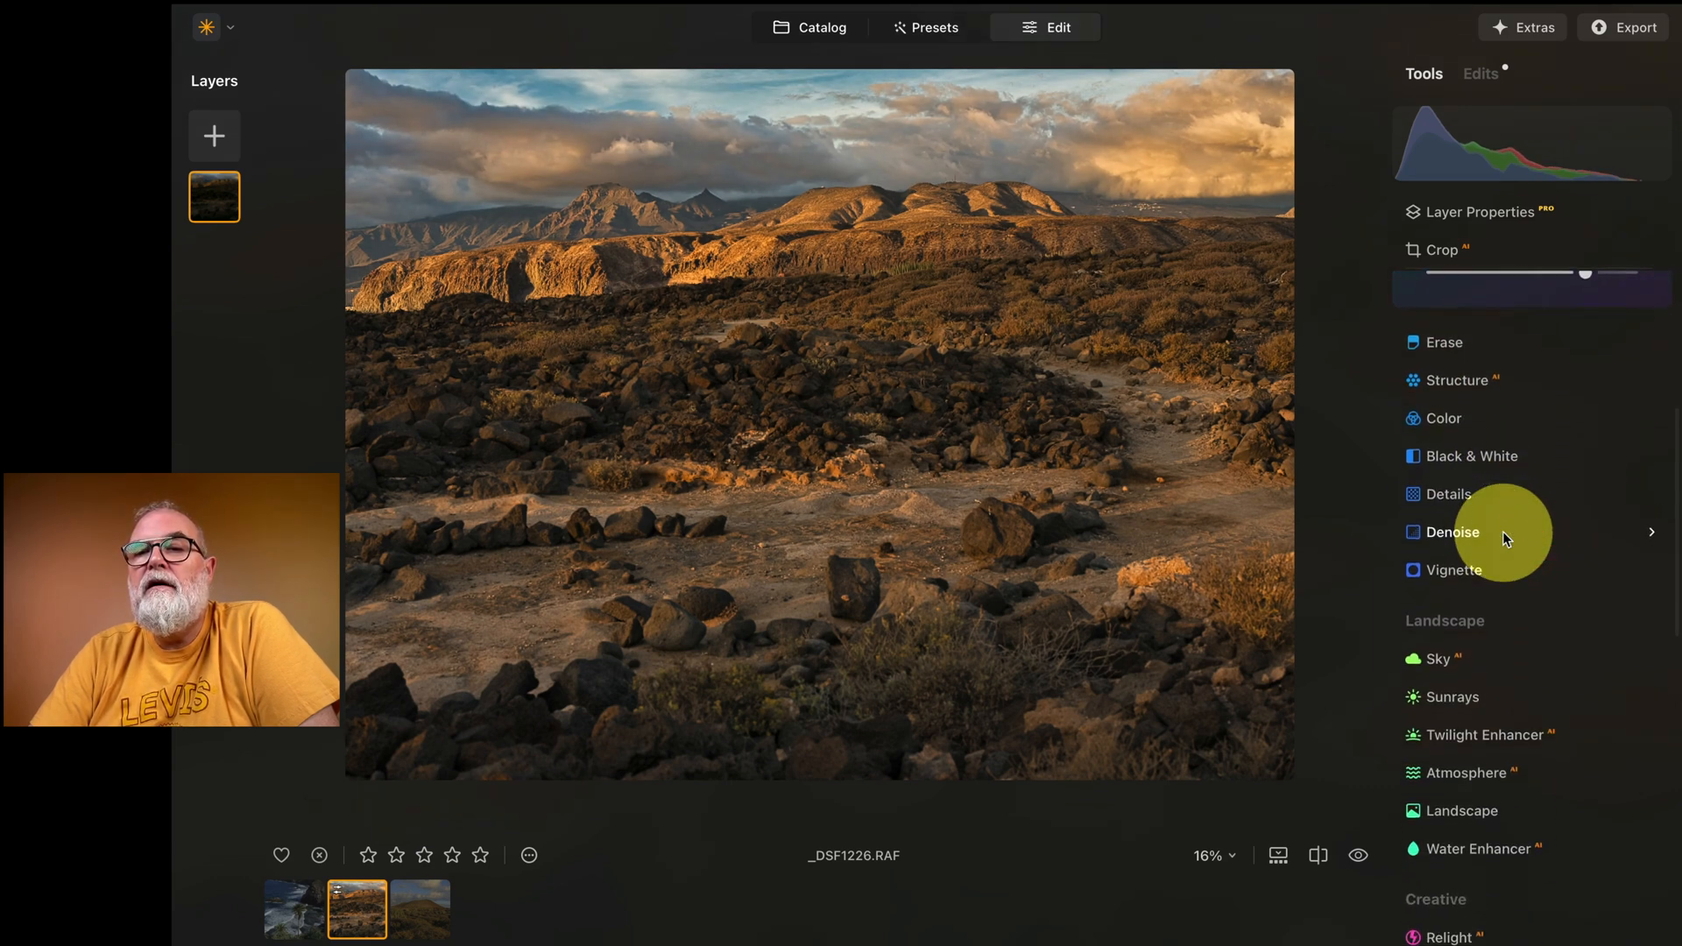
scroll(1480, 522, down, 2)
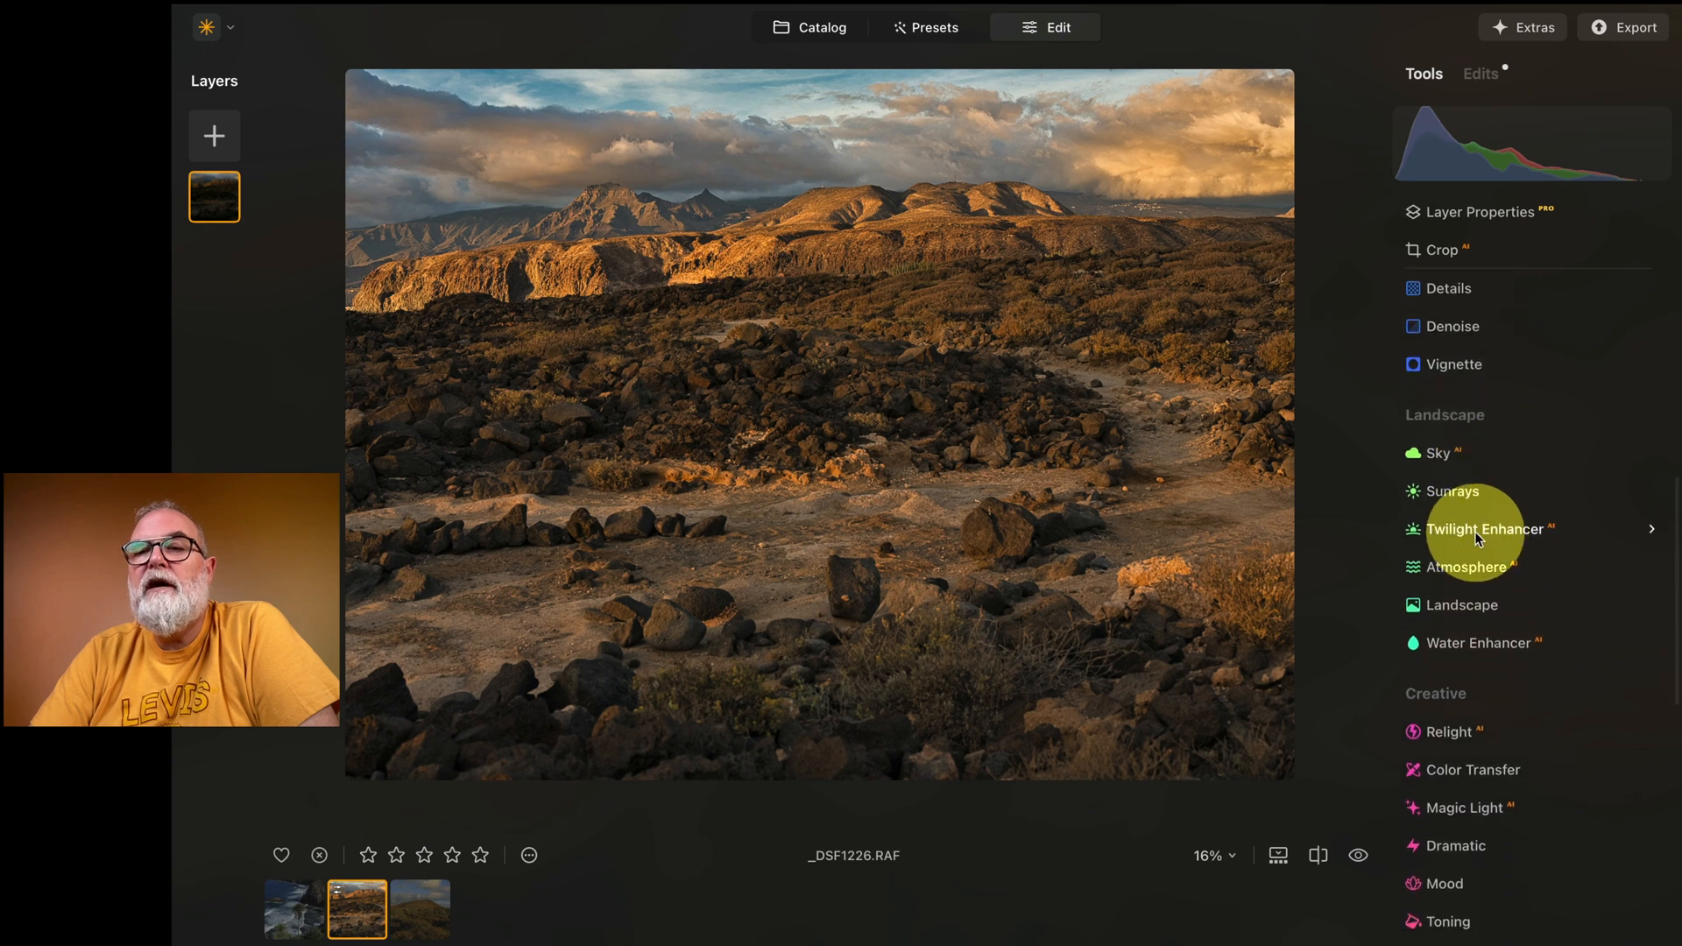
click(1462, 535)
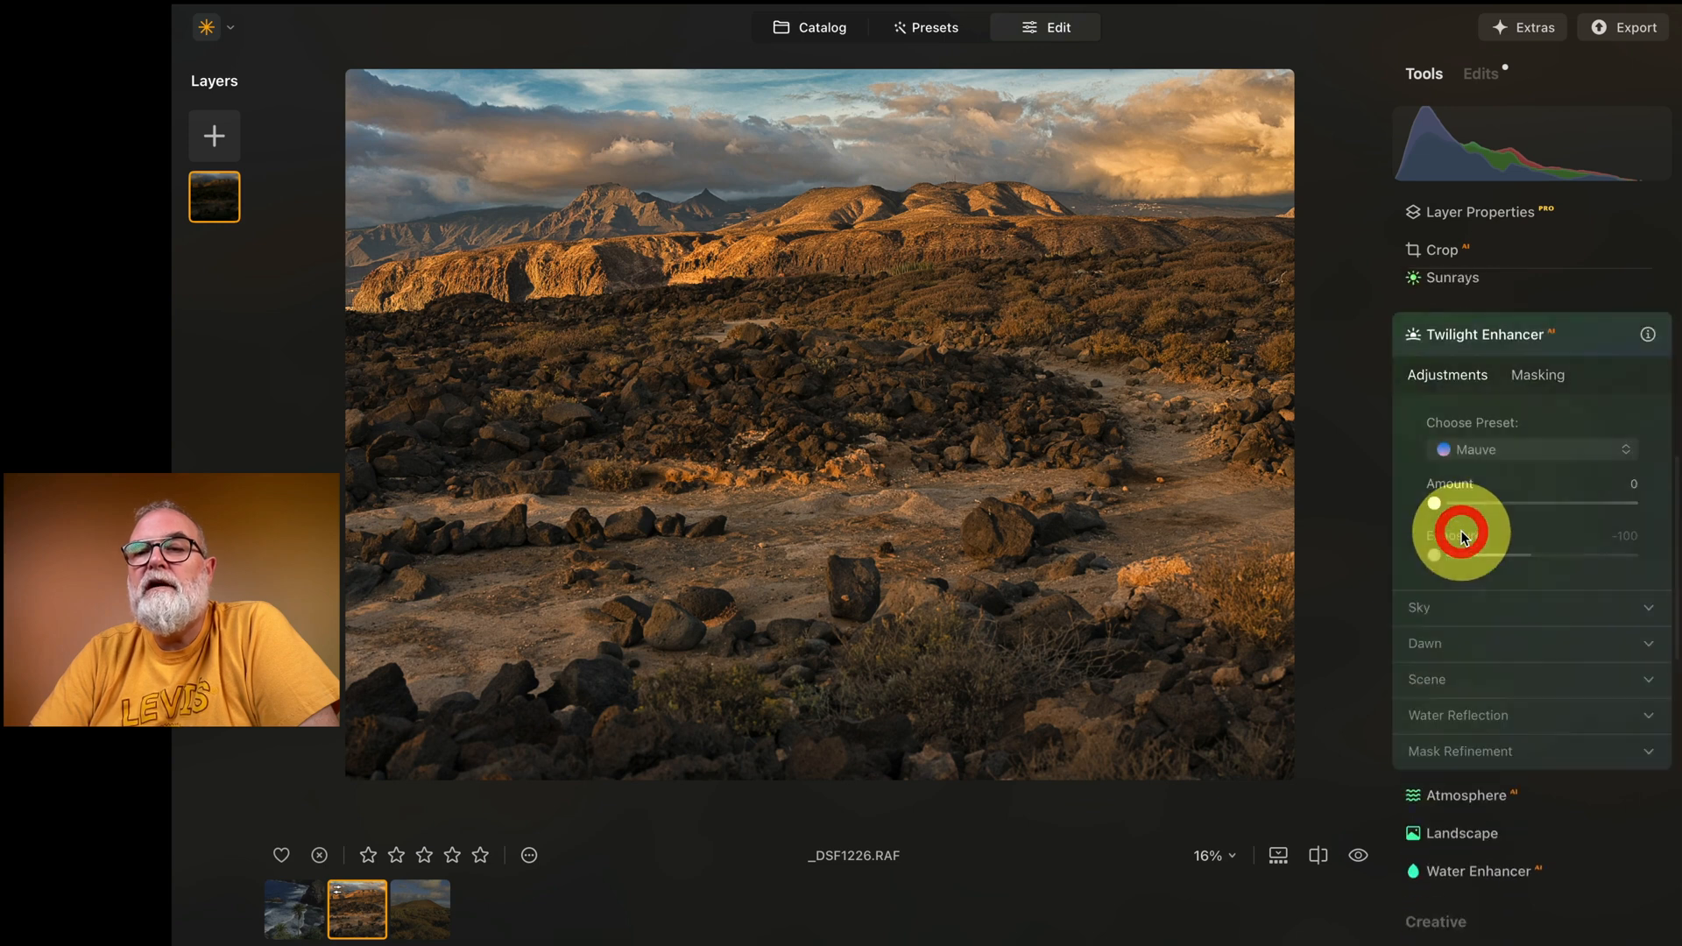
click(1497, 446)
click(1485, 480)
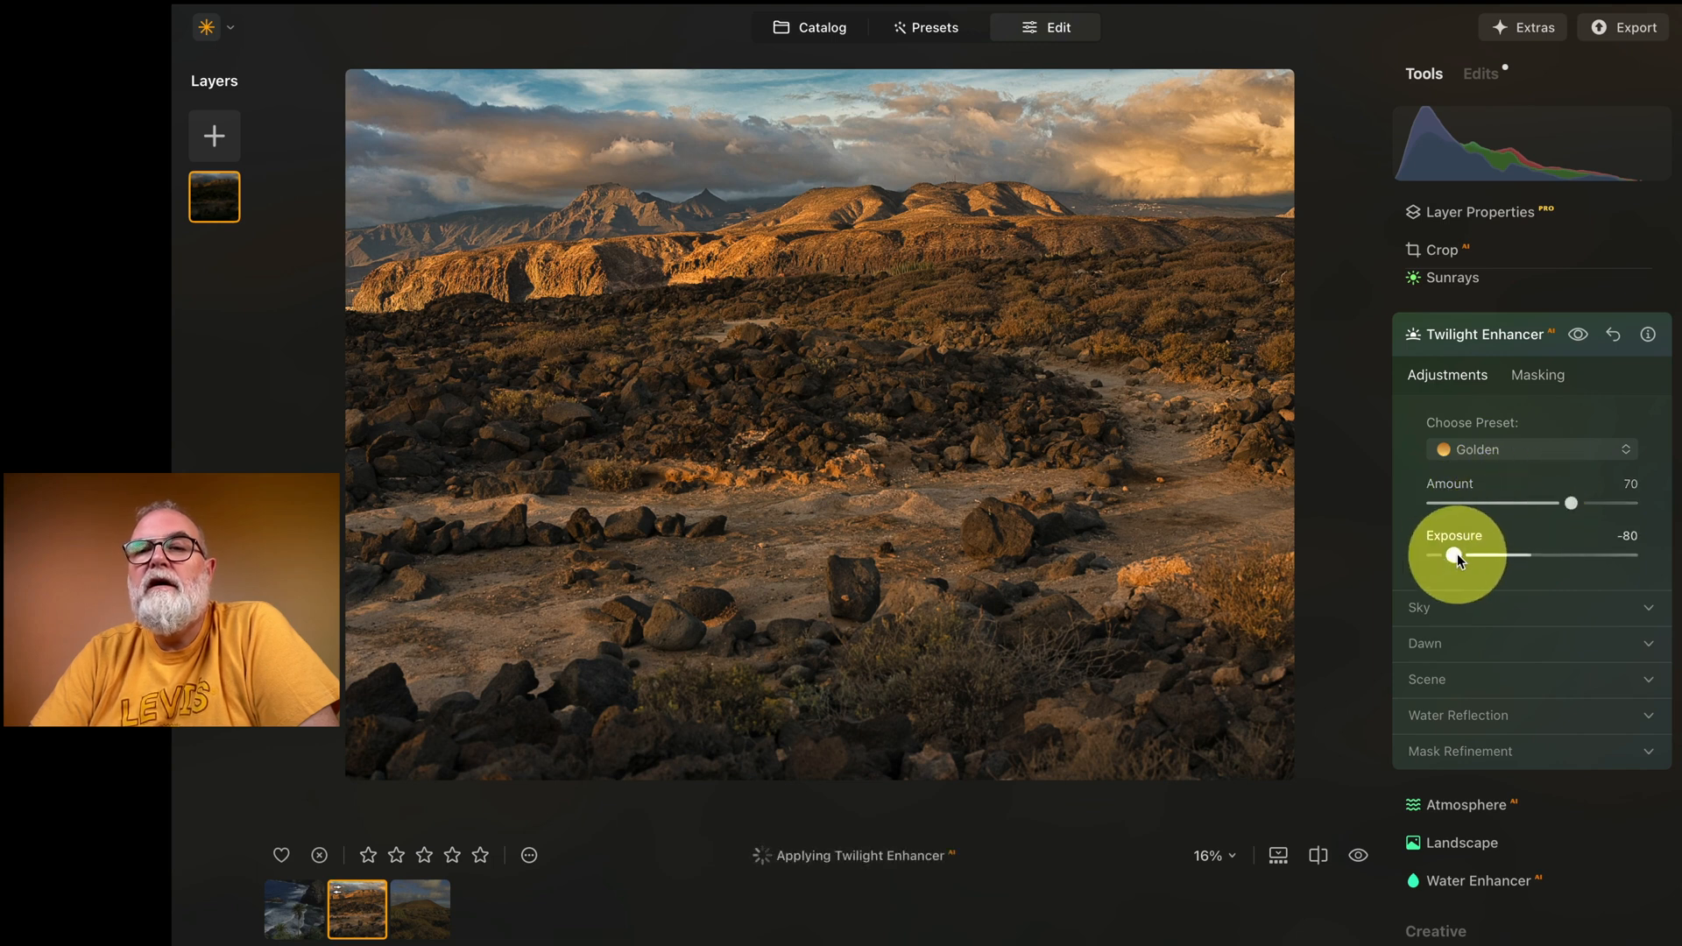
drag(1458, 554, 1511, 554)
drag(1571, 503, 1529, 506)
Step: Set the Landscape tool's Golden Hour to 10 for the desert photo
scroll(1533, 543, down, 3)
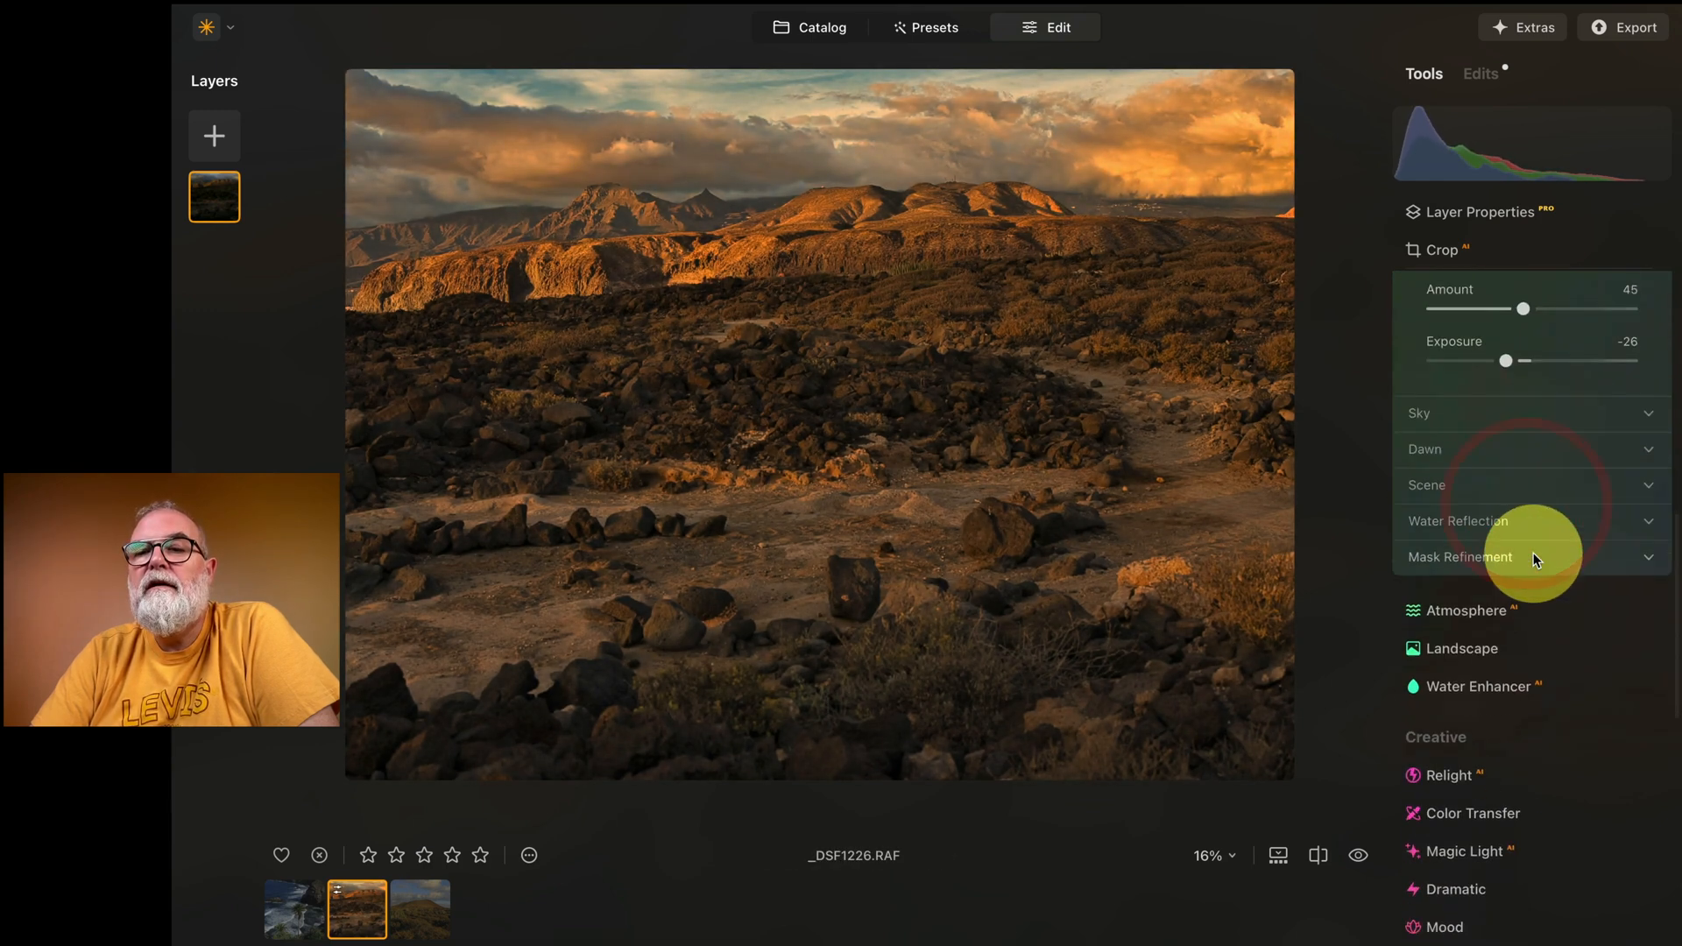
click(1459, 592)
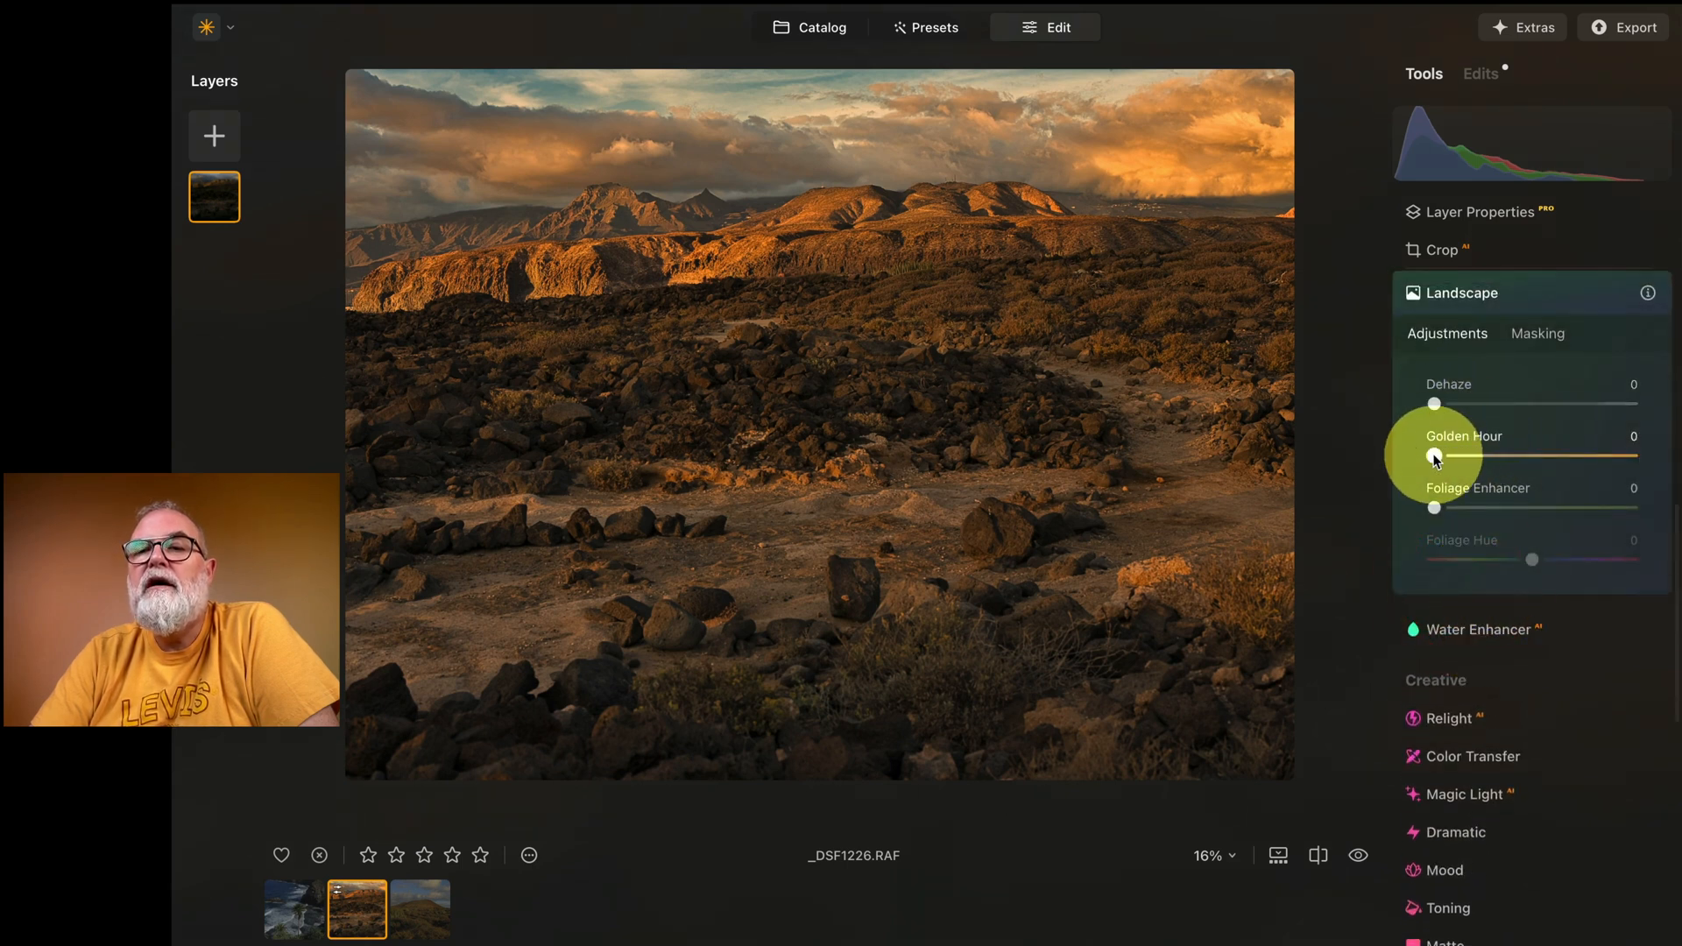
drag(1437, 451, 1475, 463)
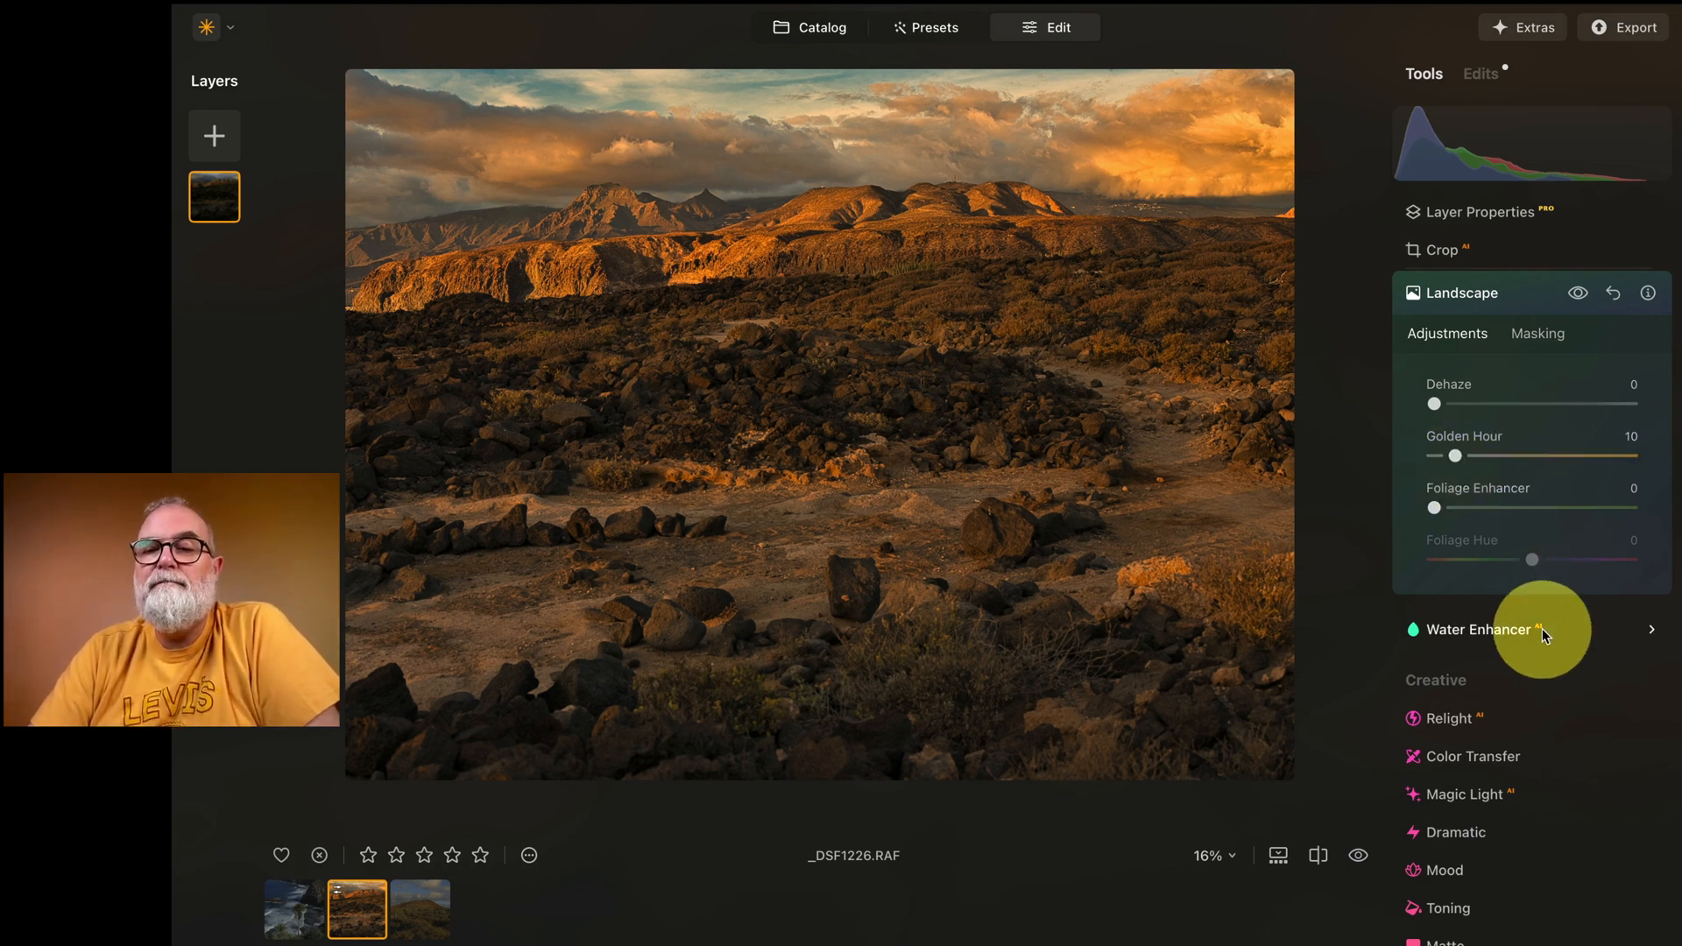
Step: Relight the rocky foreground with Brightness Near at 32 and Depth at 91
scroll(1539, 631, down, 10)
scroll(1491, 735, up, 2)
scroll(1491, 735, down, 2)
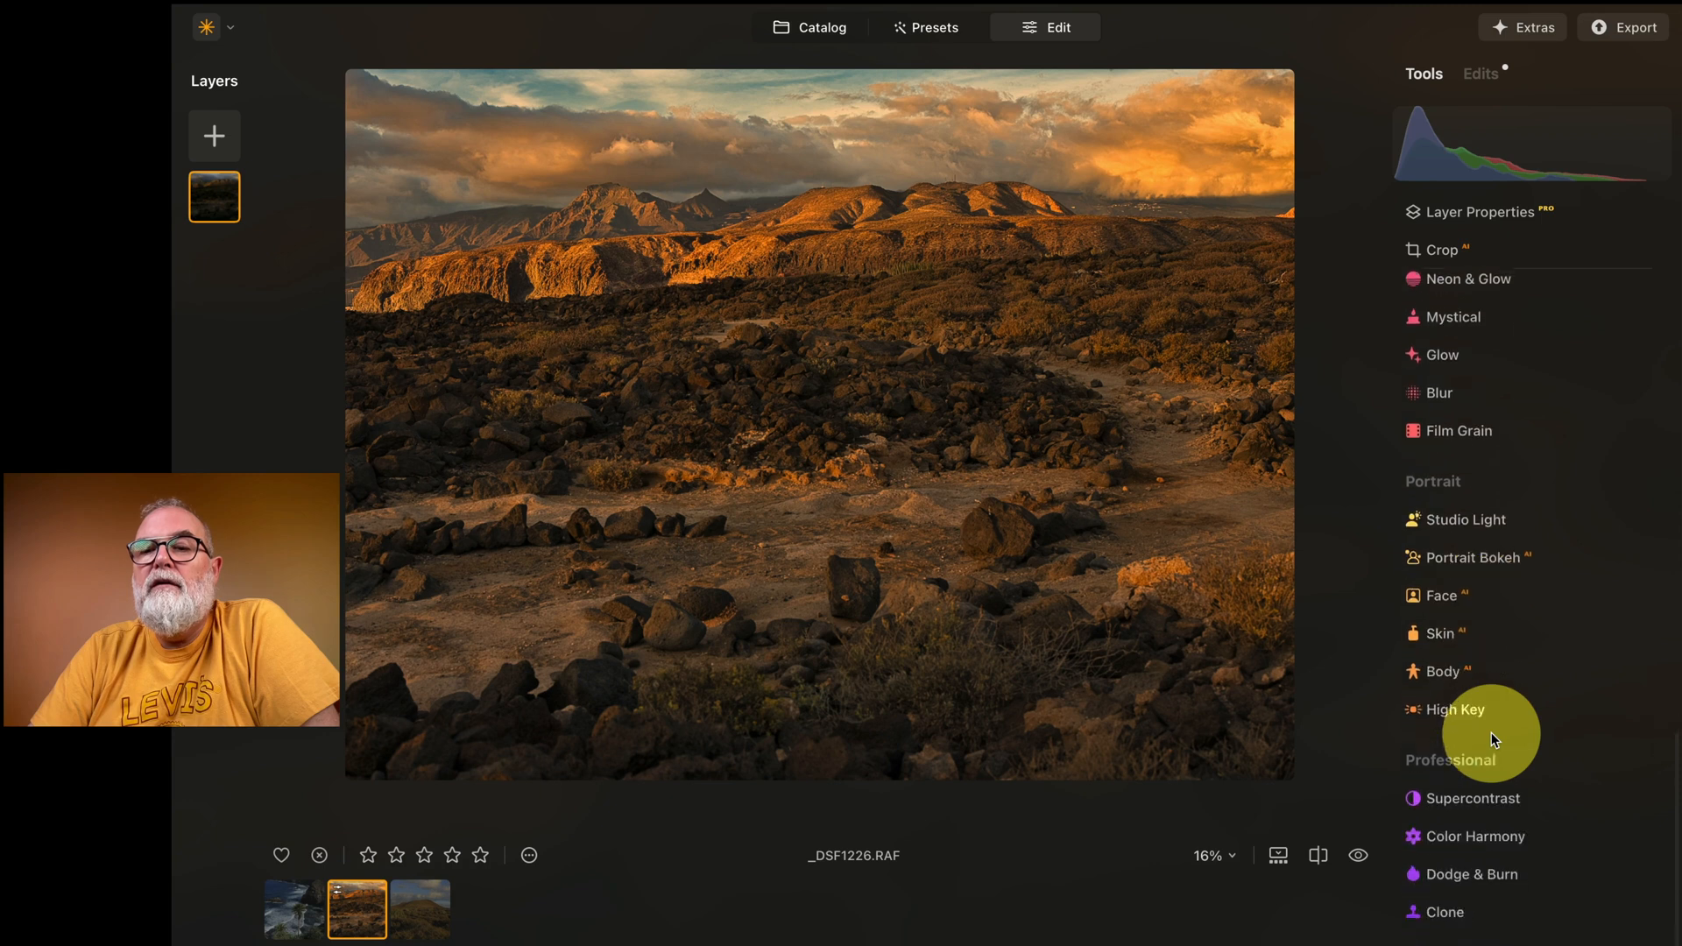
scroll(1513, 813, up, 10)
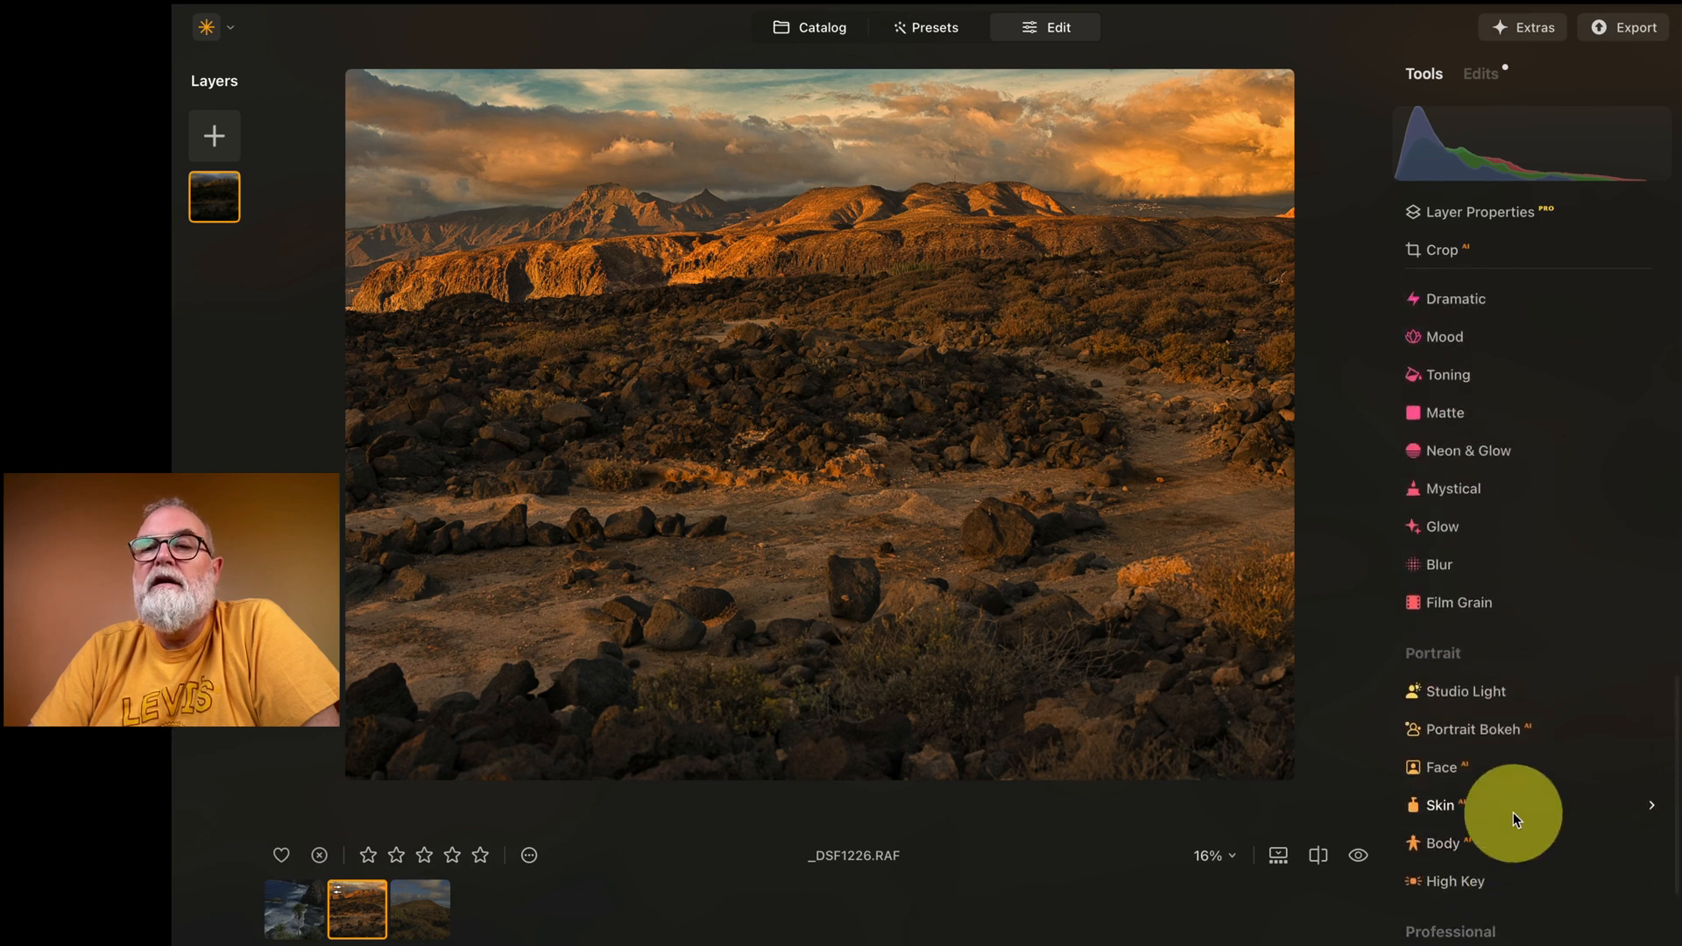
scroll(1513, 813, down, 5)
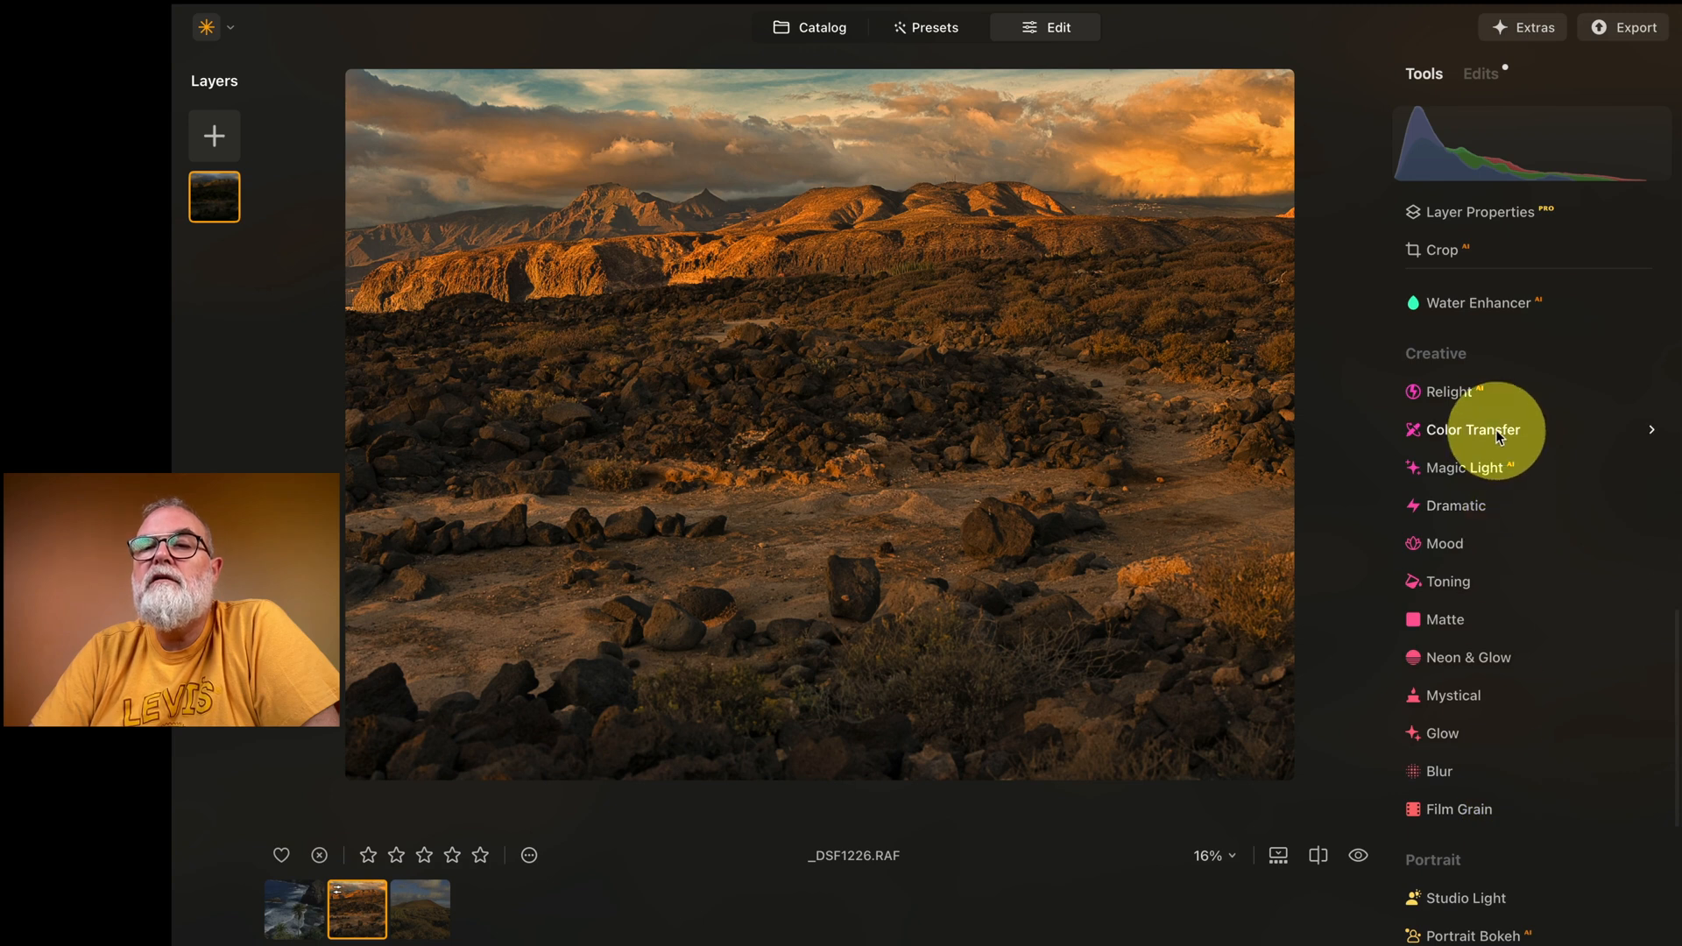
click(1468, 392)
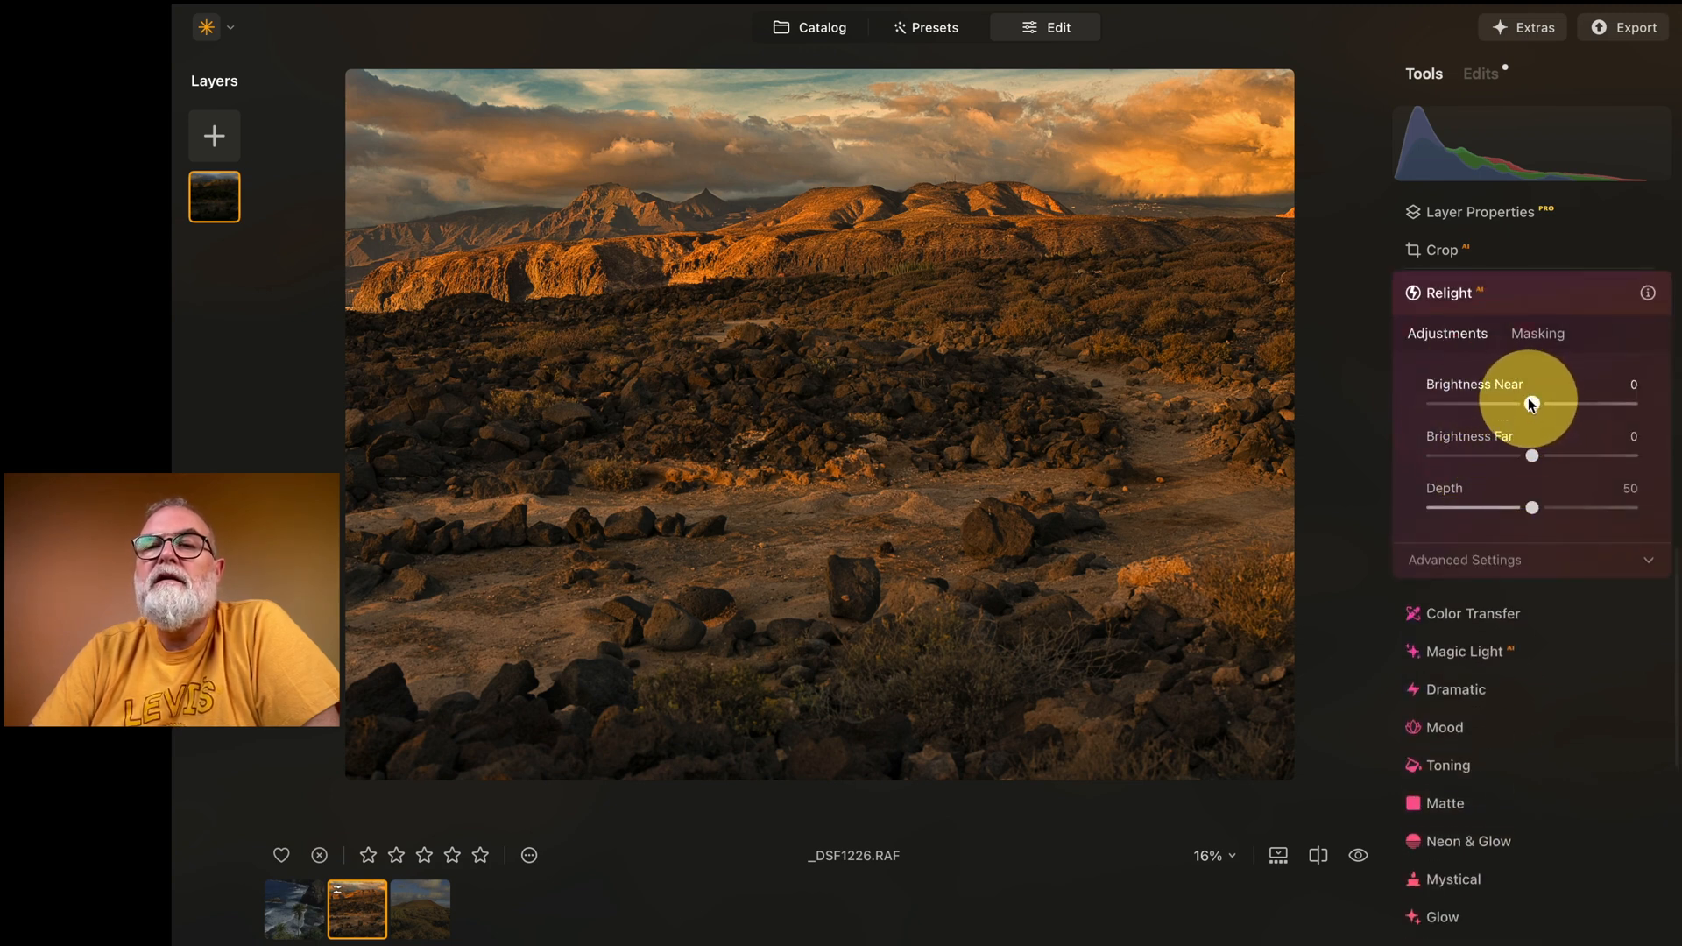
mouse_move(1565, 405)
mouse_down()
mouse_move(1579, 406)
mouse_move(1529, 408)
mouse_move(1564, 406)
mouse_up()
drag(1539, 513, 1615, 509)
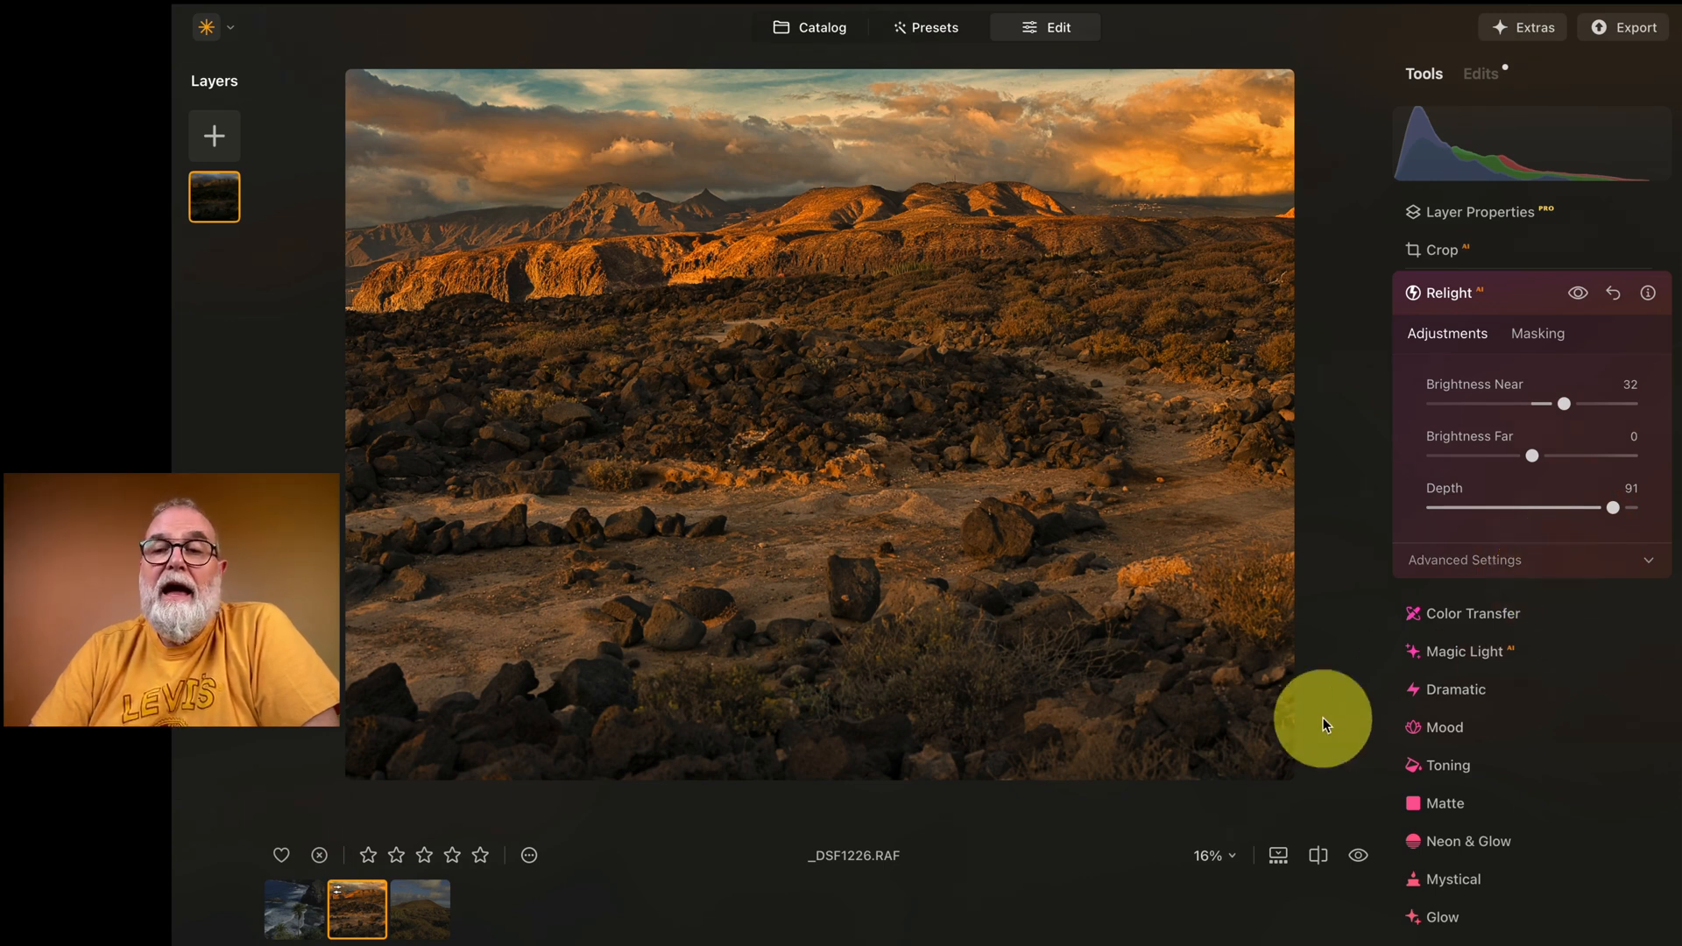
click(1528, 294)
Step: Duplicate the edited landscape layer
scroll(1556, 440, up, 4)
scroll(1556, 440, up, 5)
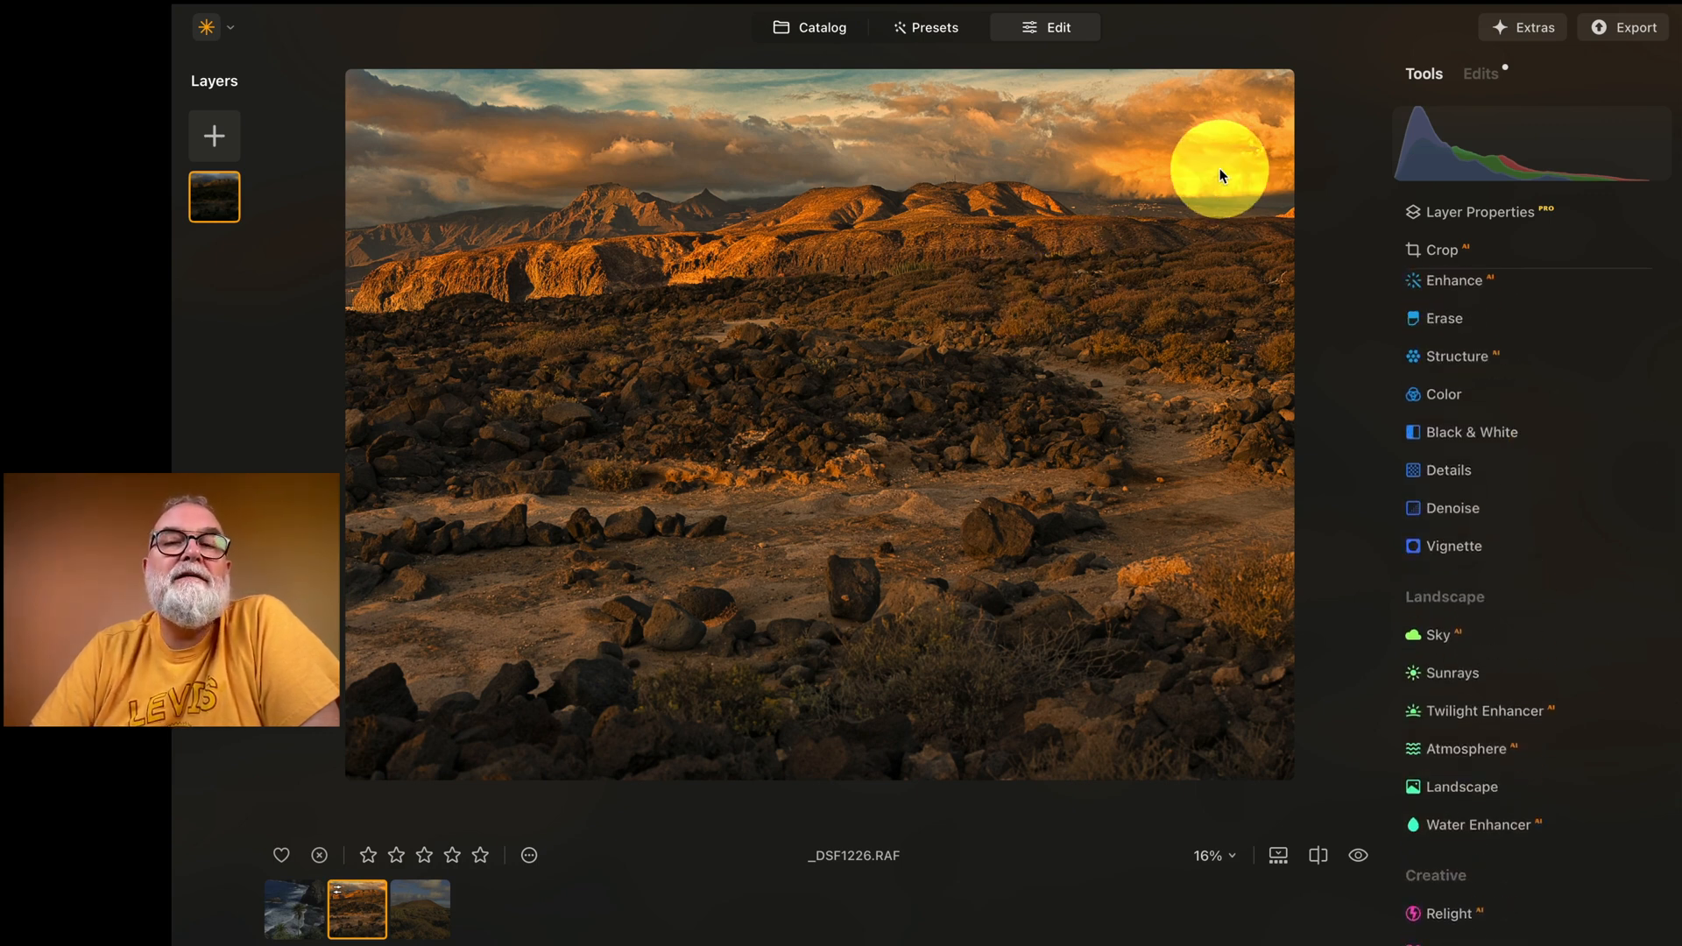
right_click(212, 202)
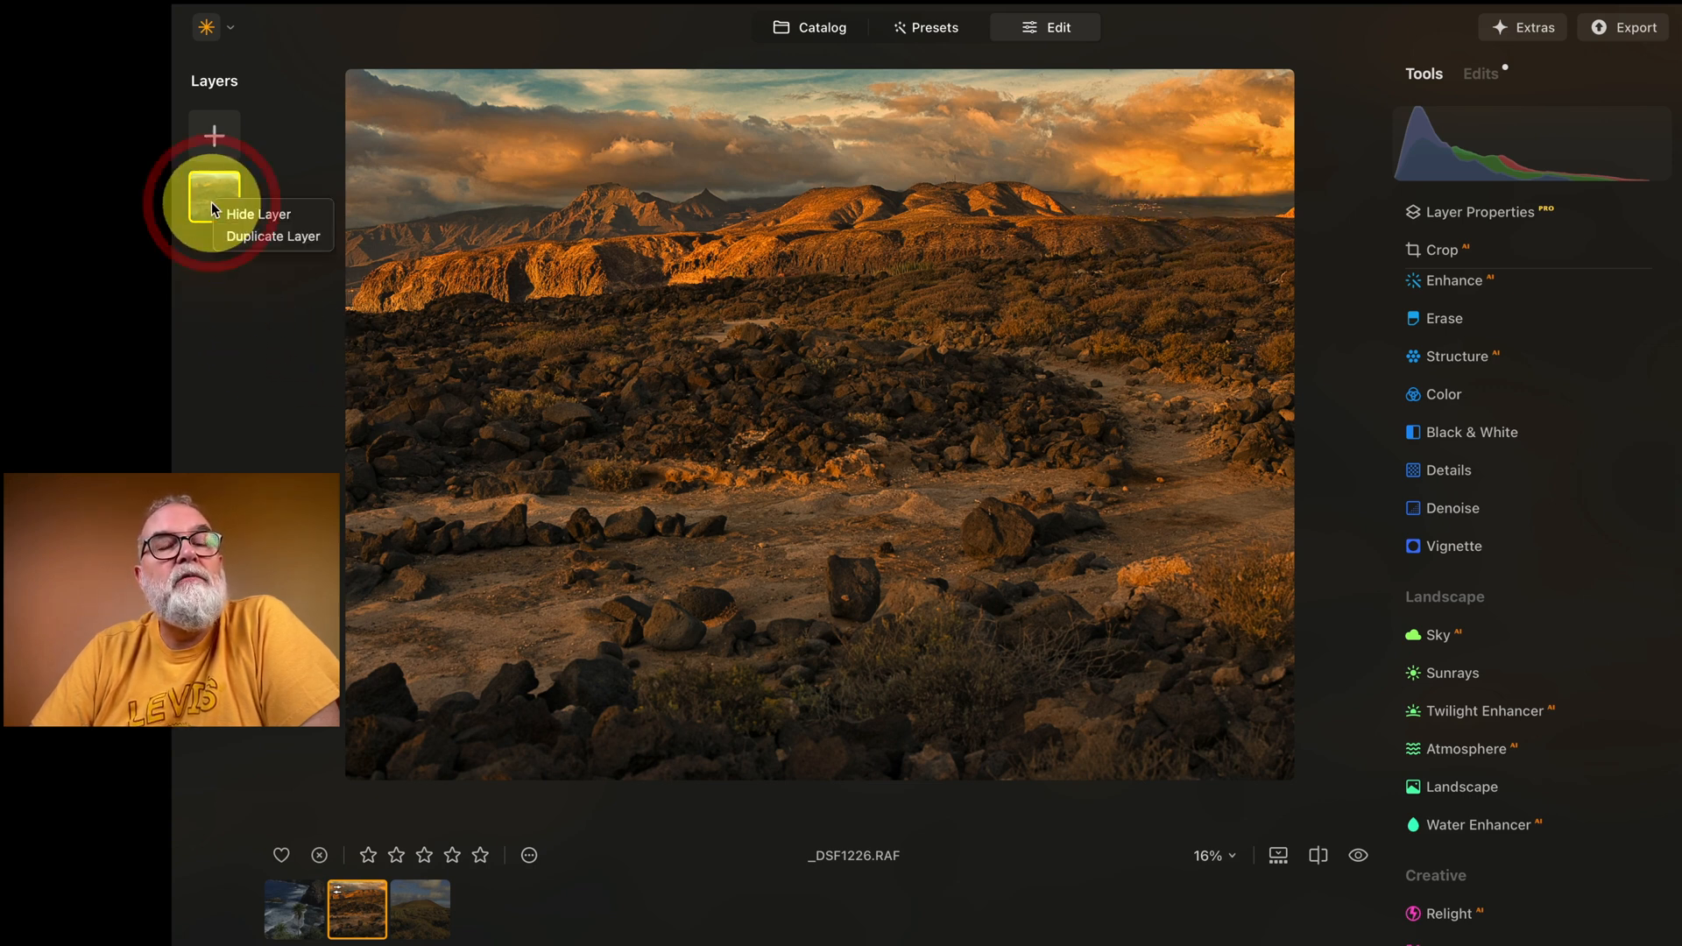
click(247, 237)
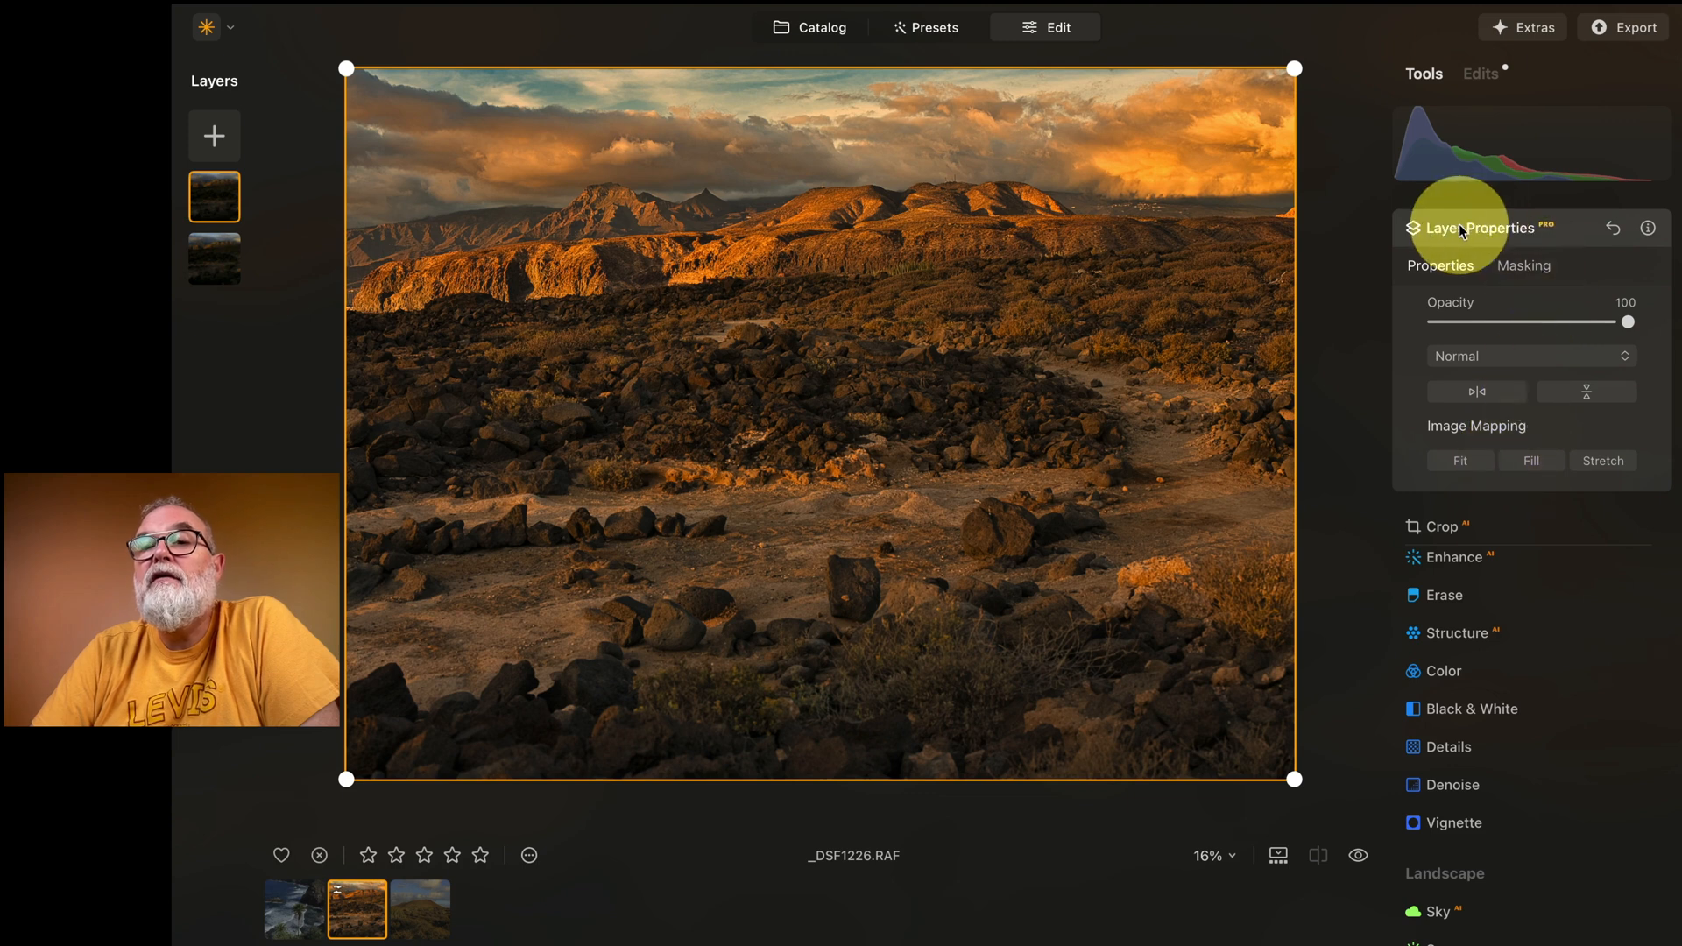
Step: Mask the duplicated layer with a linear gradient running from the top of the sky down to the mountain ridge
click(1527, 268)
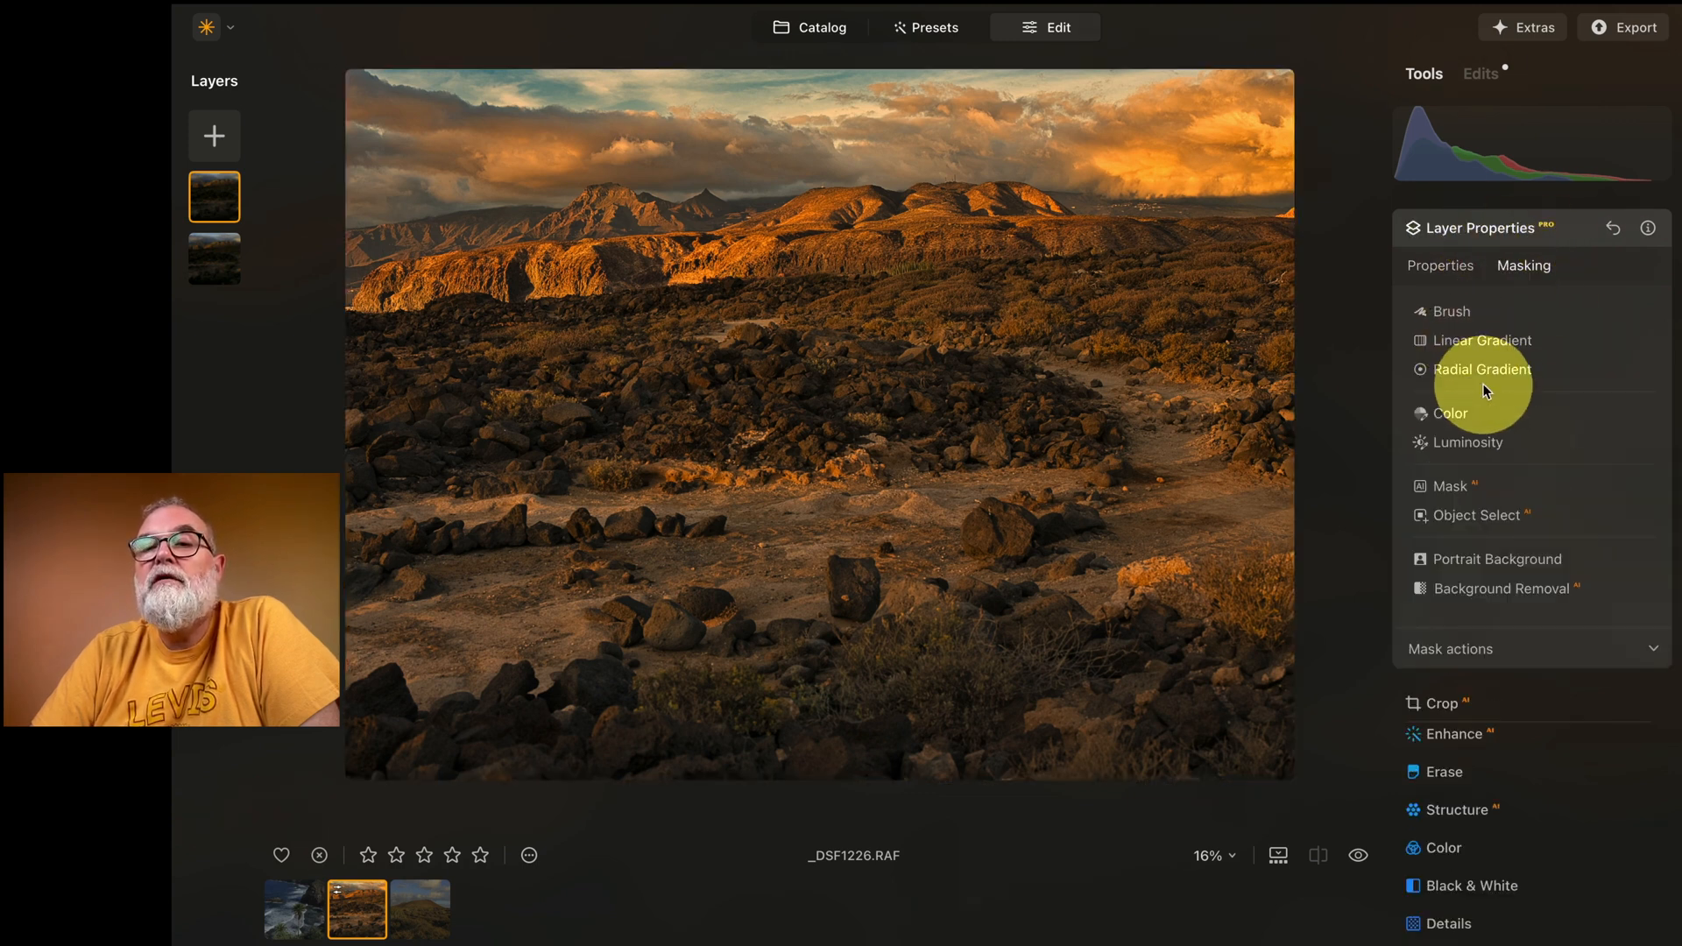
click(1475, 342)
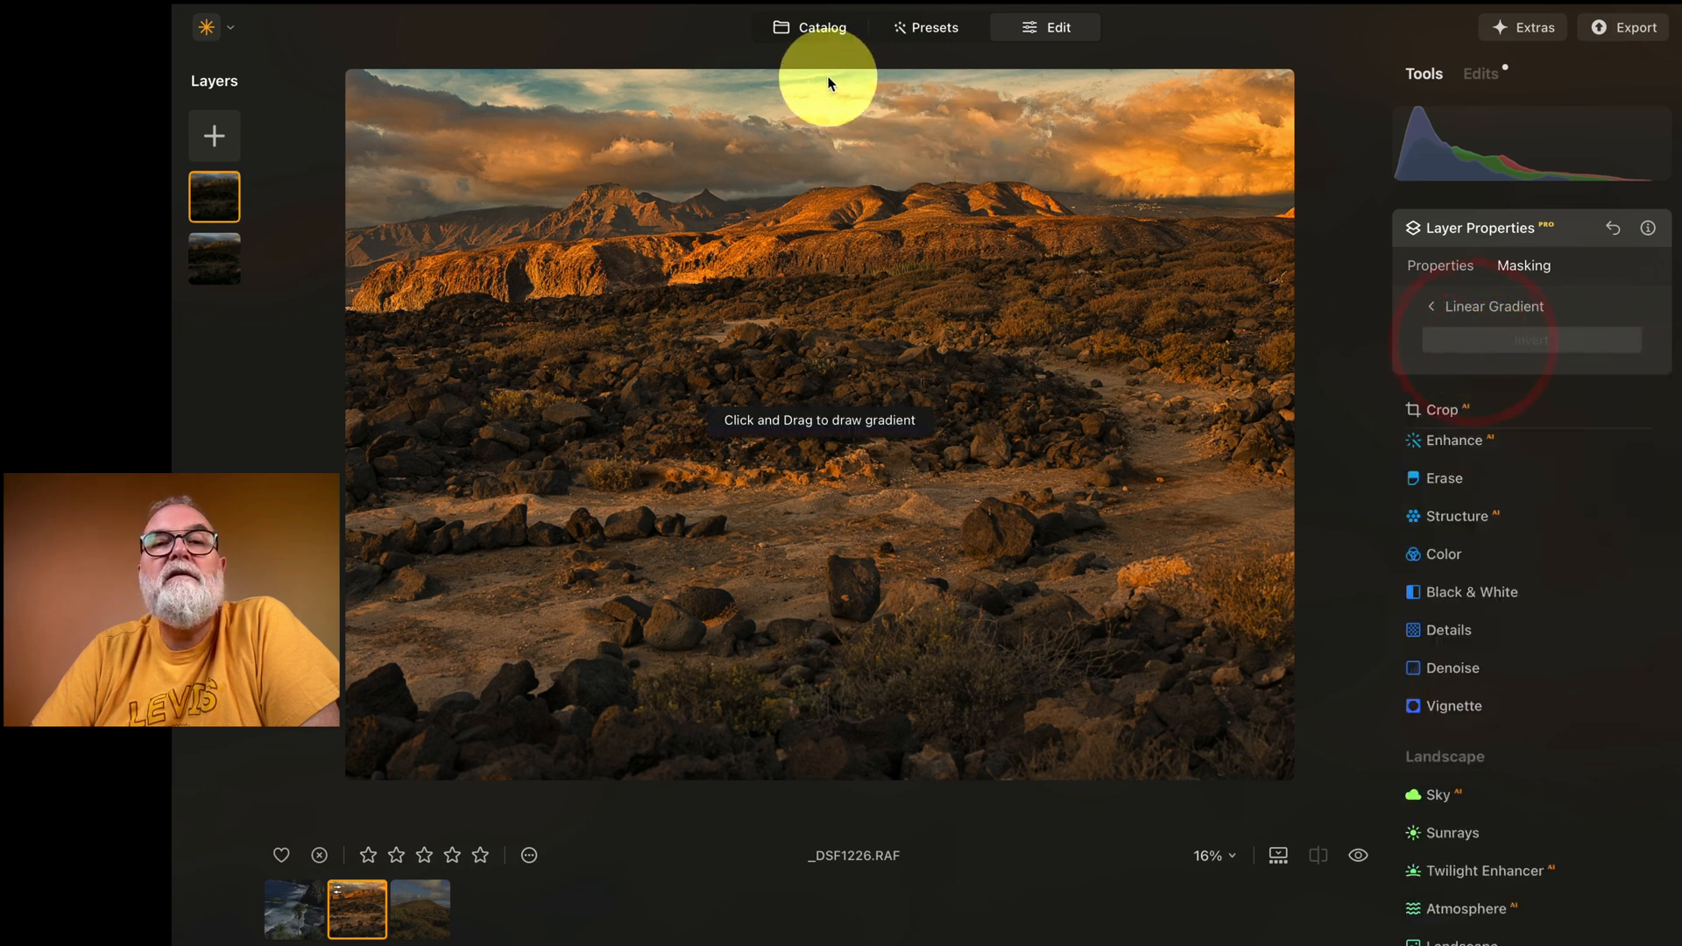
drag(828, 79, 809, 200)
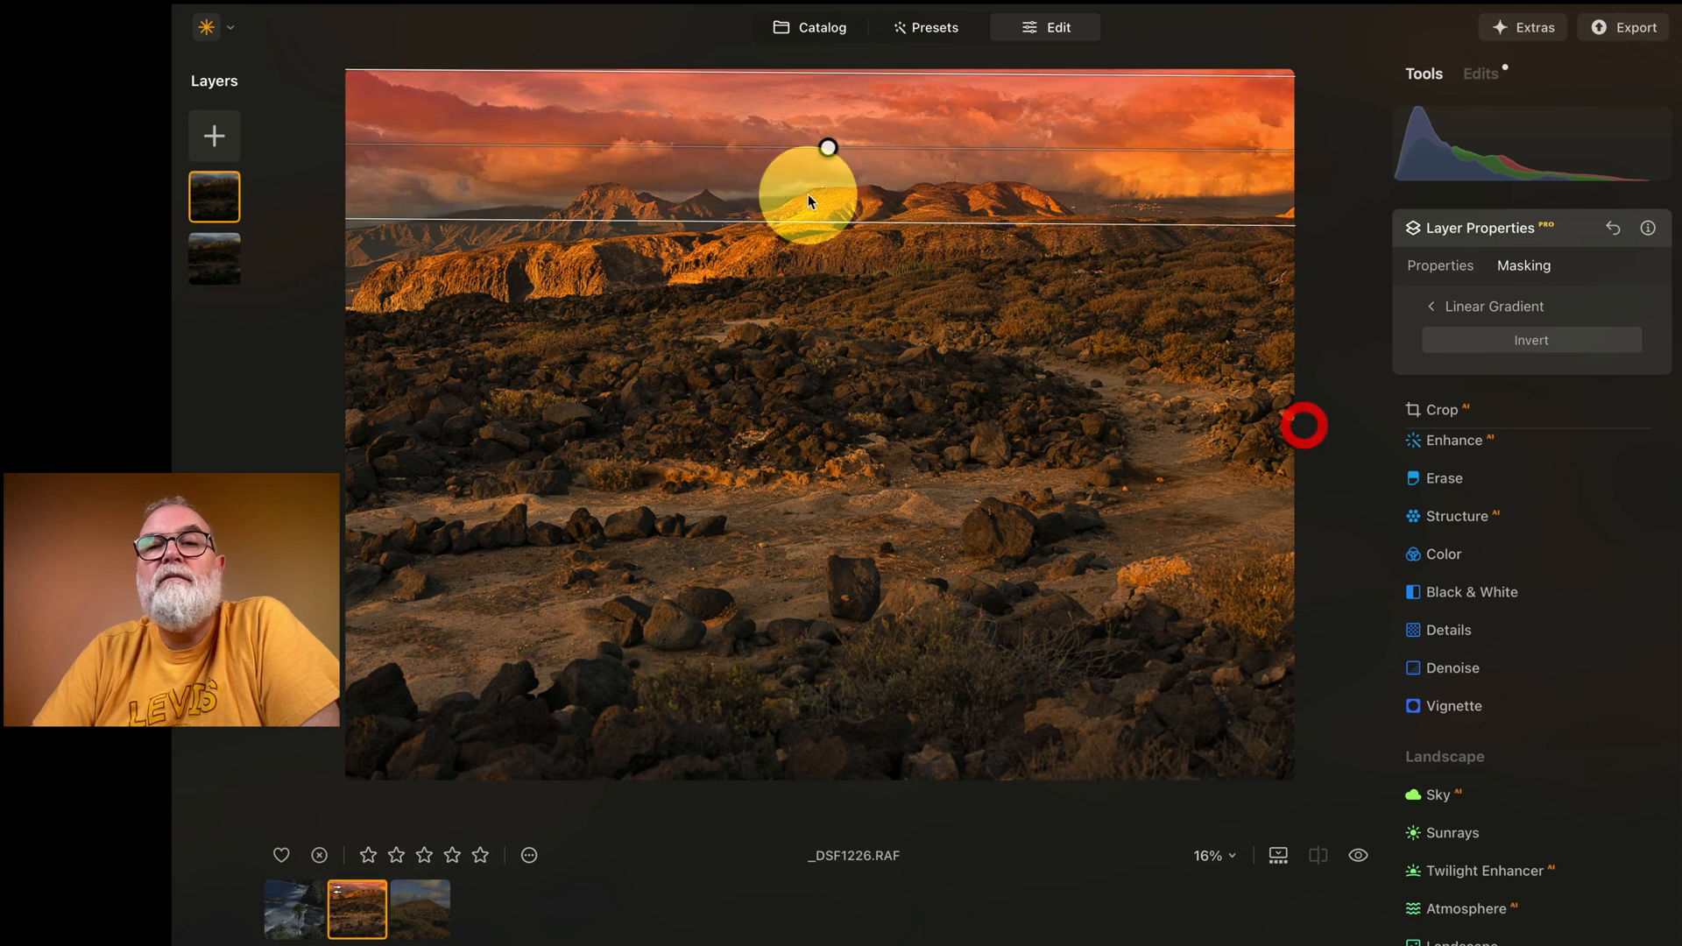
Step: Darken the masked sky layer with the Develop tool at Exposure -0.72 and compare the photo with and without the adjustment
click(1495, 548)
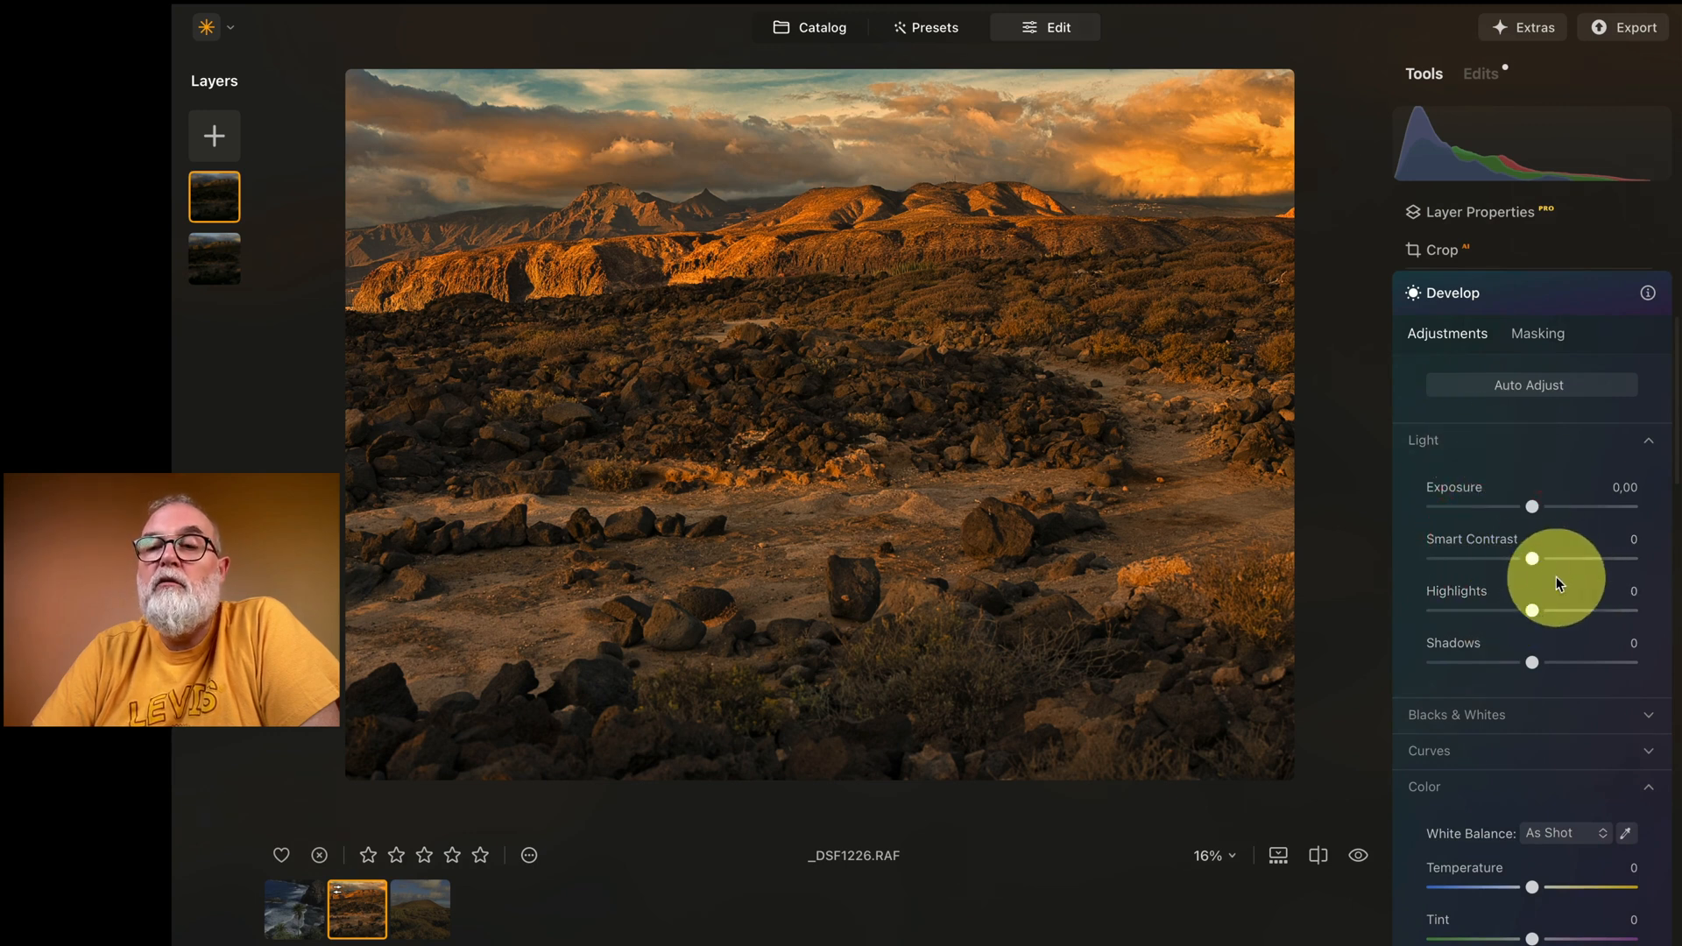
drag(1534, 509, 1522, 512)
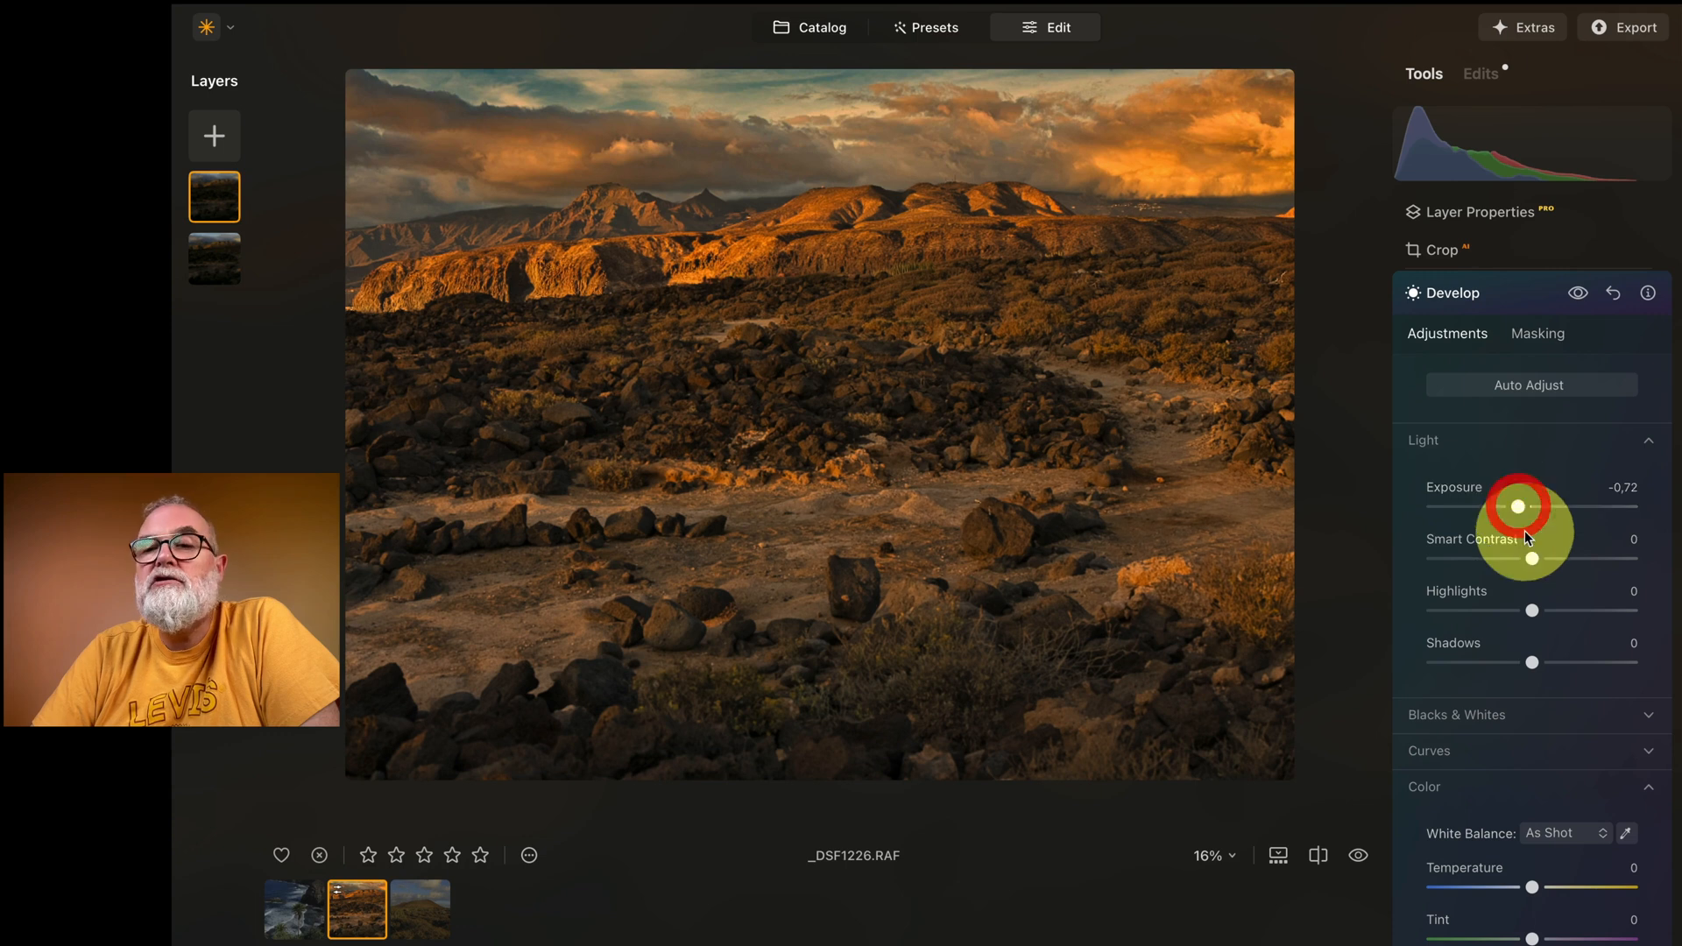
click(1360, 857)
click(1360, 857)
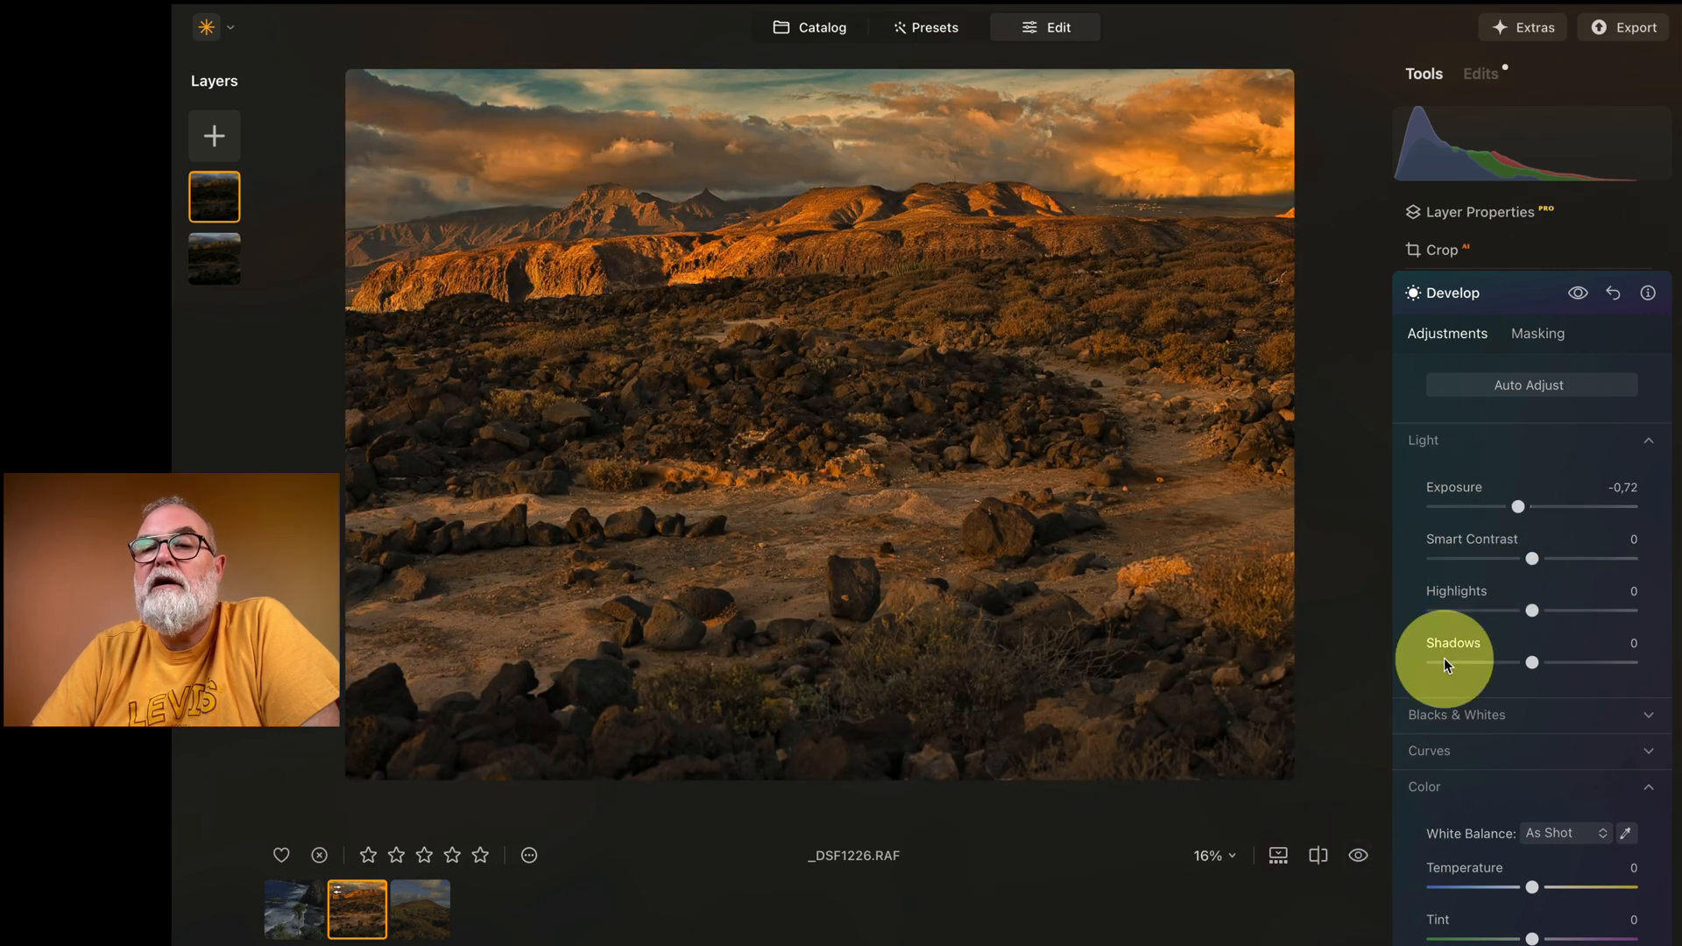
click(1577, 294)
click(1577, 294)
click(1577, 293)
click(1578, 294)
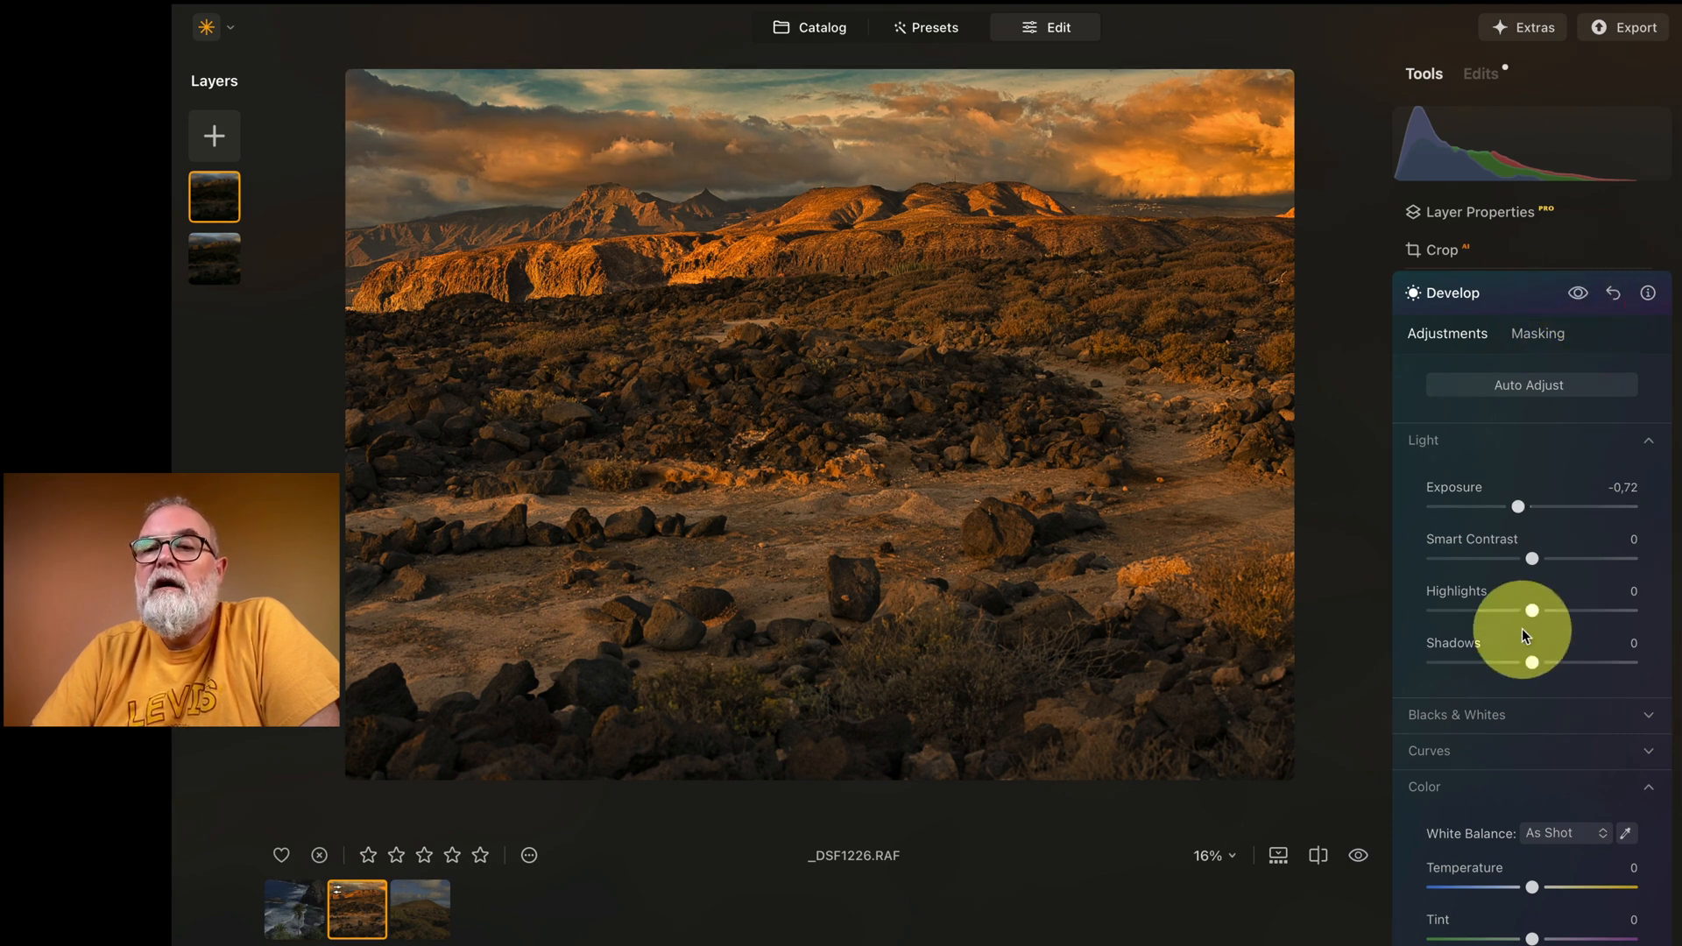
Step: Set the sky layer's Highlights to -18 and Shadows to -19 in the Develop tool, leaving Smart Contrast at 0
drag(1533, 611, 1534, 567)
click(1534, 559)
double_click(1533, 561)
mouse_move(1533, 663)
mouse_down()
mouse_move(1468, 666)
mouse_move(1569, 660)
mouse_move(1517, 661)
mouse_up()
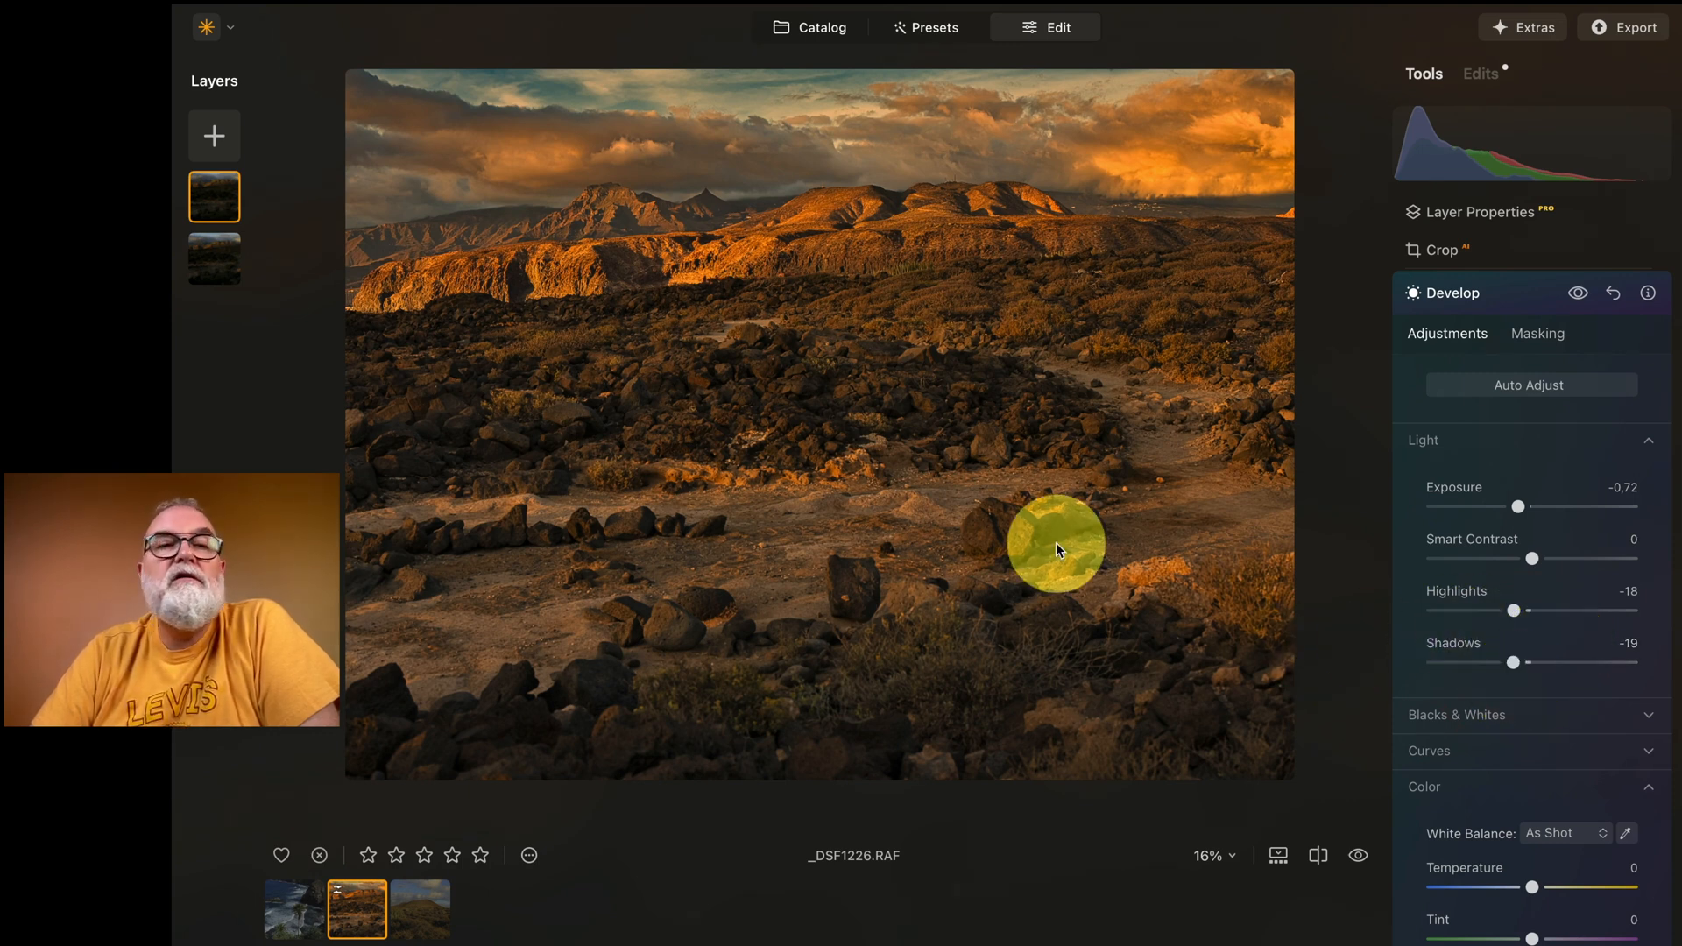
Step: Lower the masked sky layer's opacity to 98
scroll(1481, 417, up, 5)
click(1506, 213)
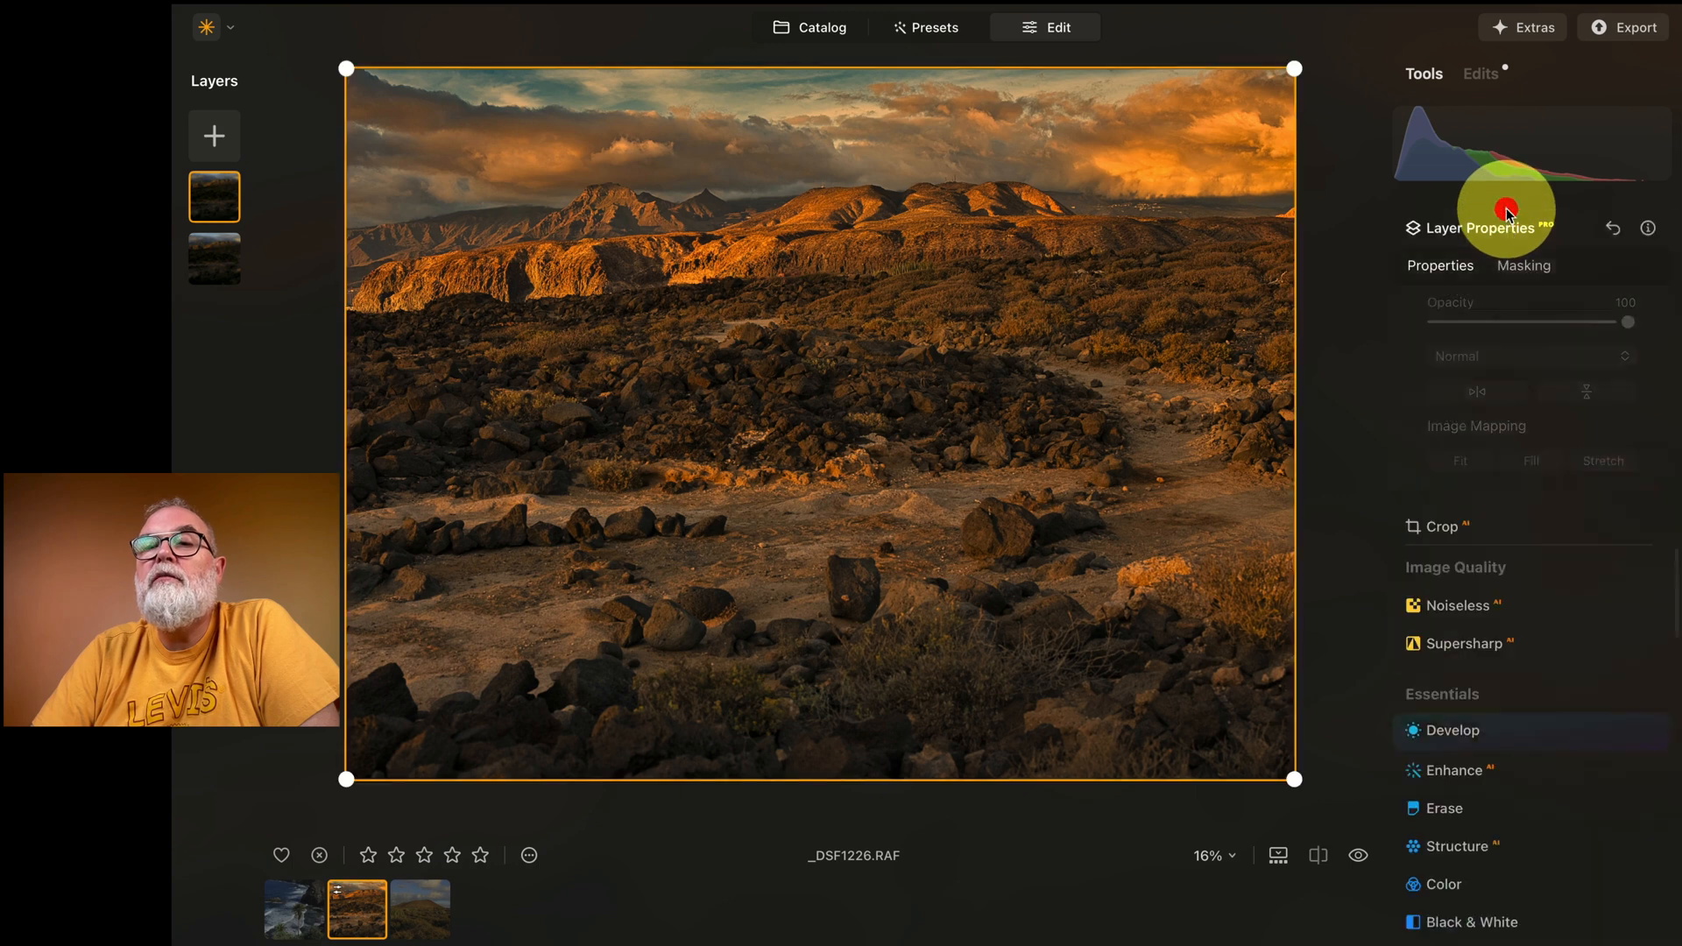
mouse_move(1630, 324)
mouse_down()
mouse_move(1491, 321)
mouse_move(1645, 321)
mouse_move(1428, 321)
mouse_move(1650, 333)
mouse_move(1622, 317)
mouse_move(1490, 324)
mouse_move(1624, 321)
mouse_up()
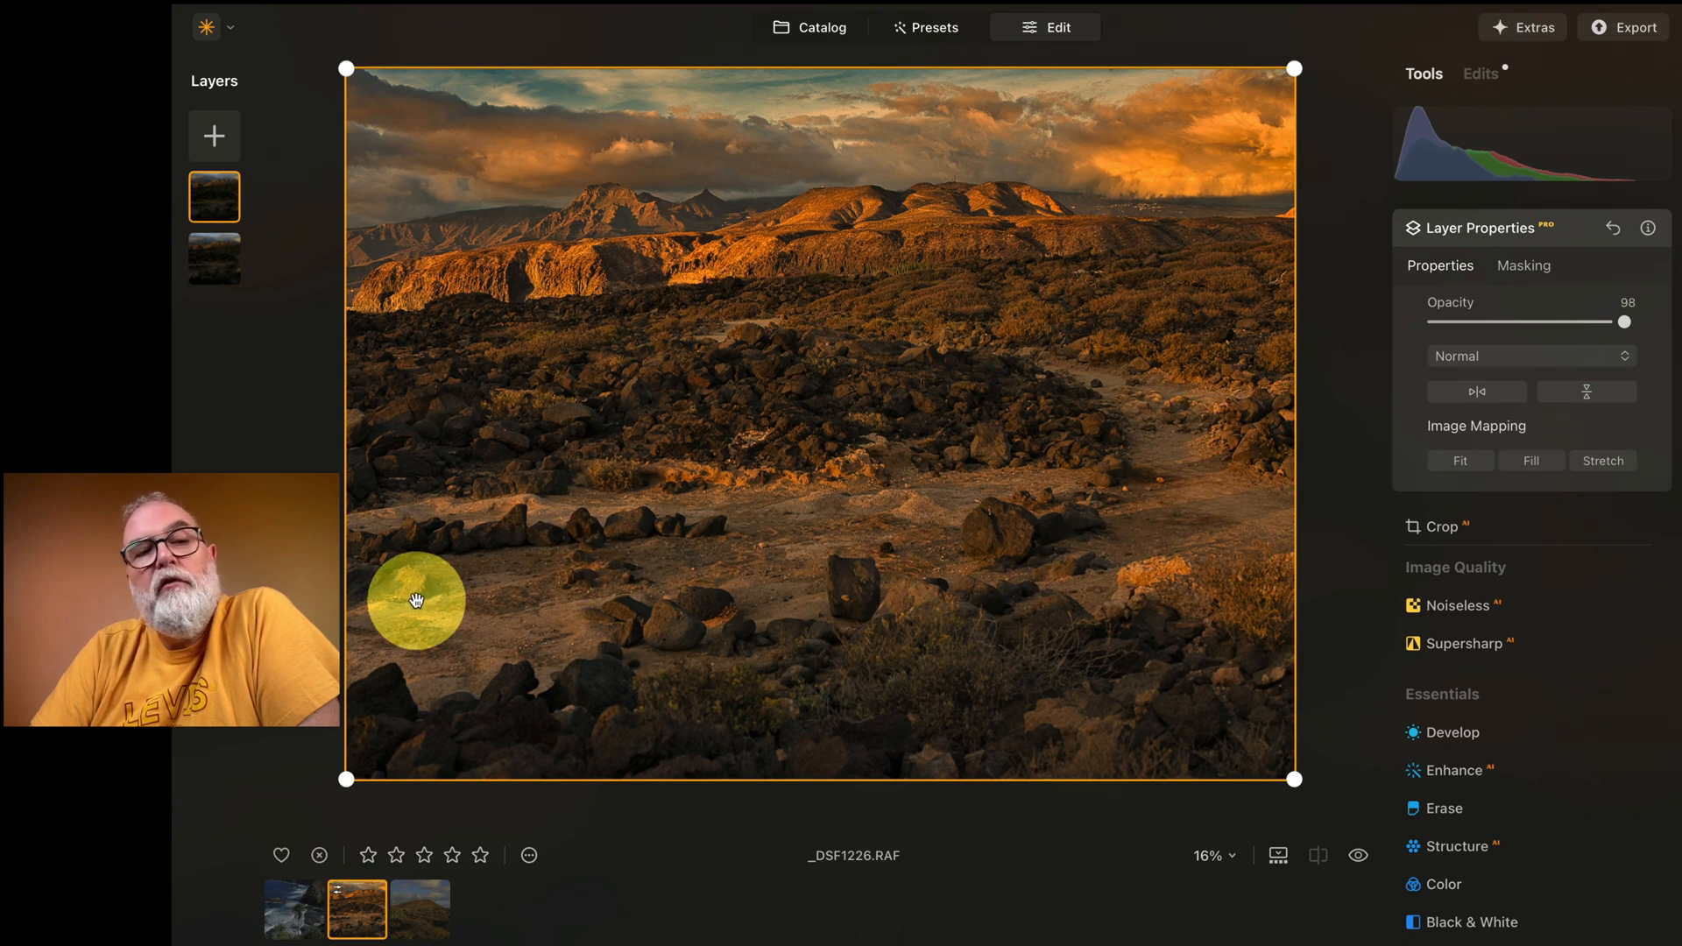
Step: Duplicate the base landscape layer beneath the sky layer
click(214, 258)
right_click(221, 263)
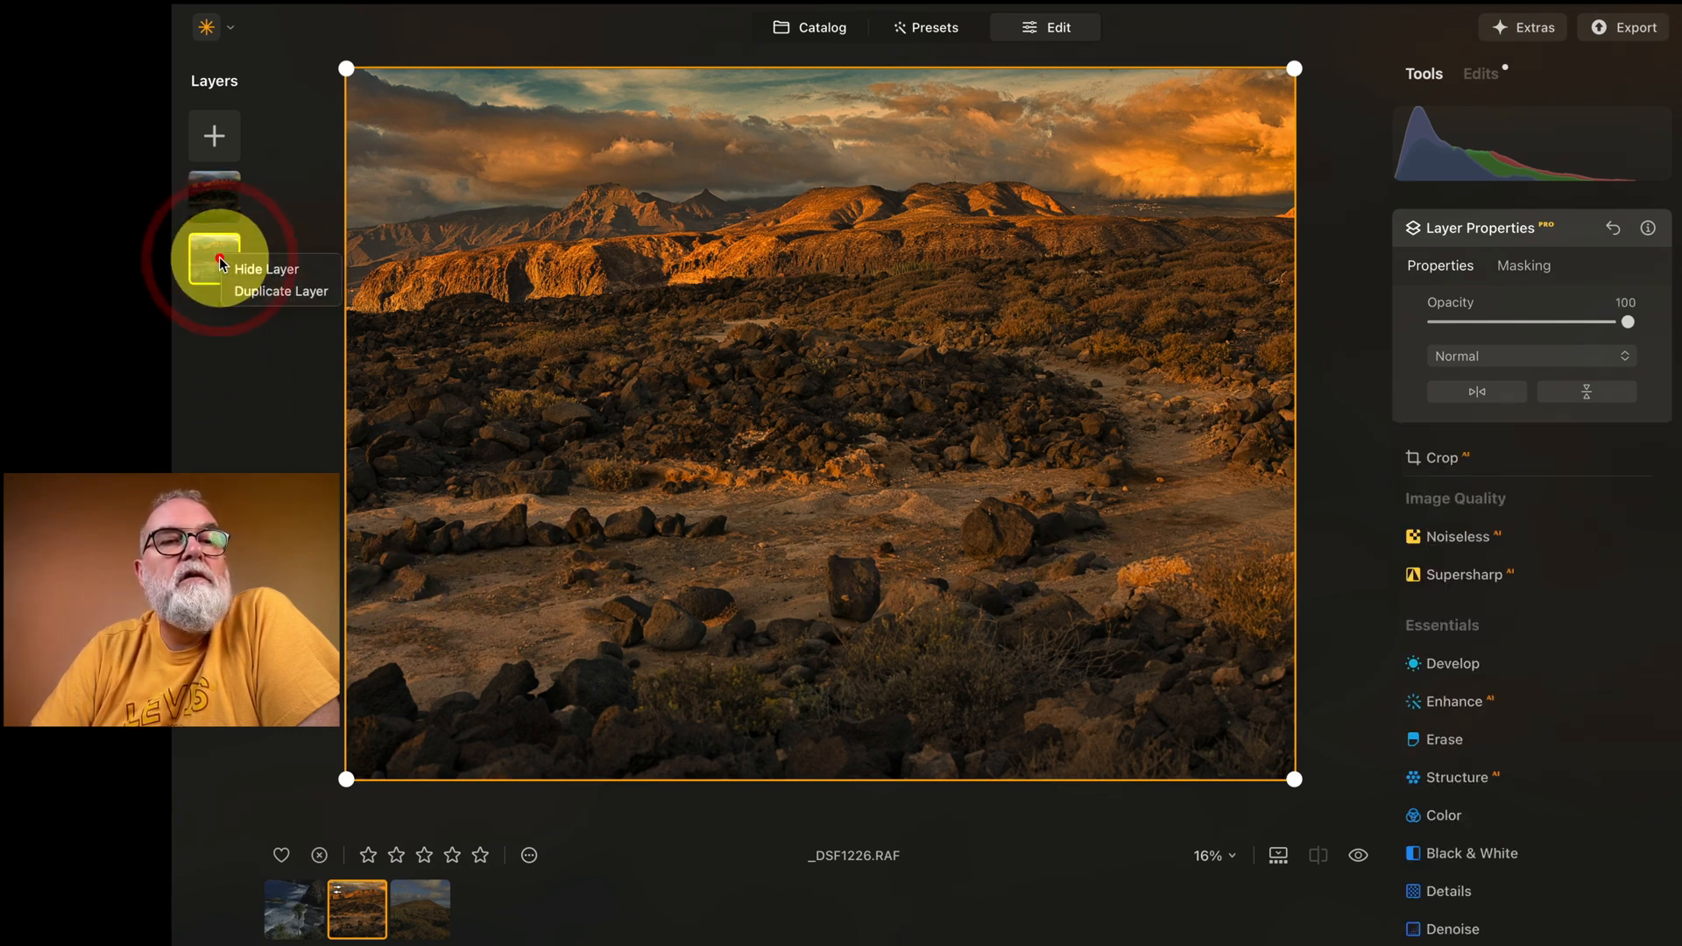
click(266, 298)
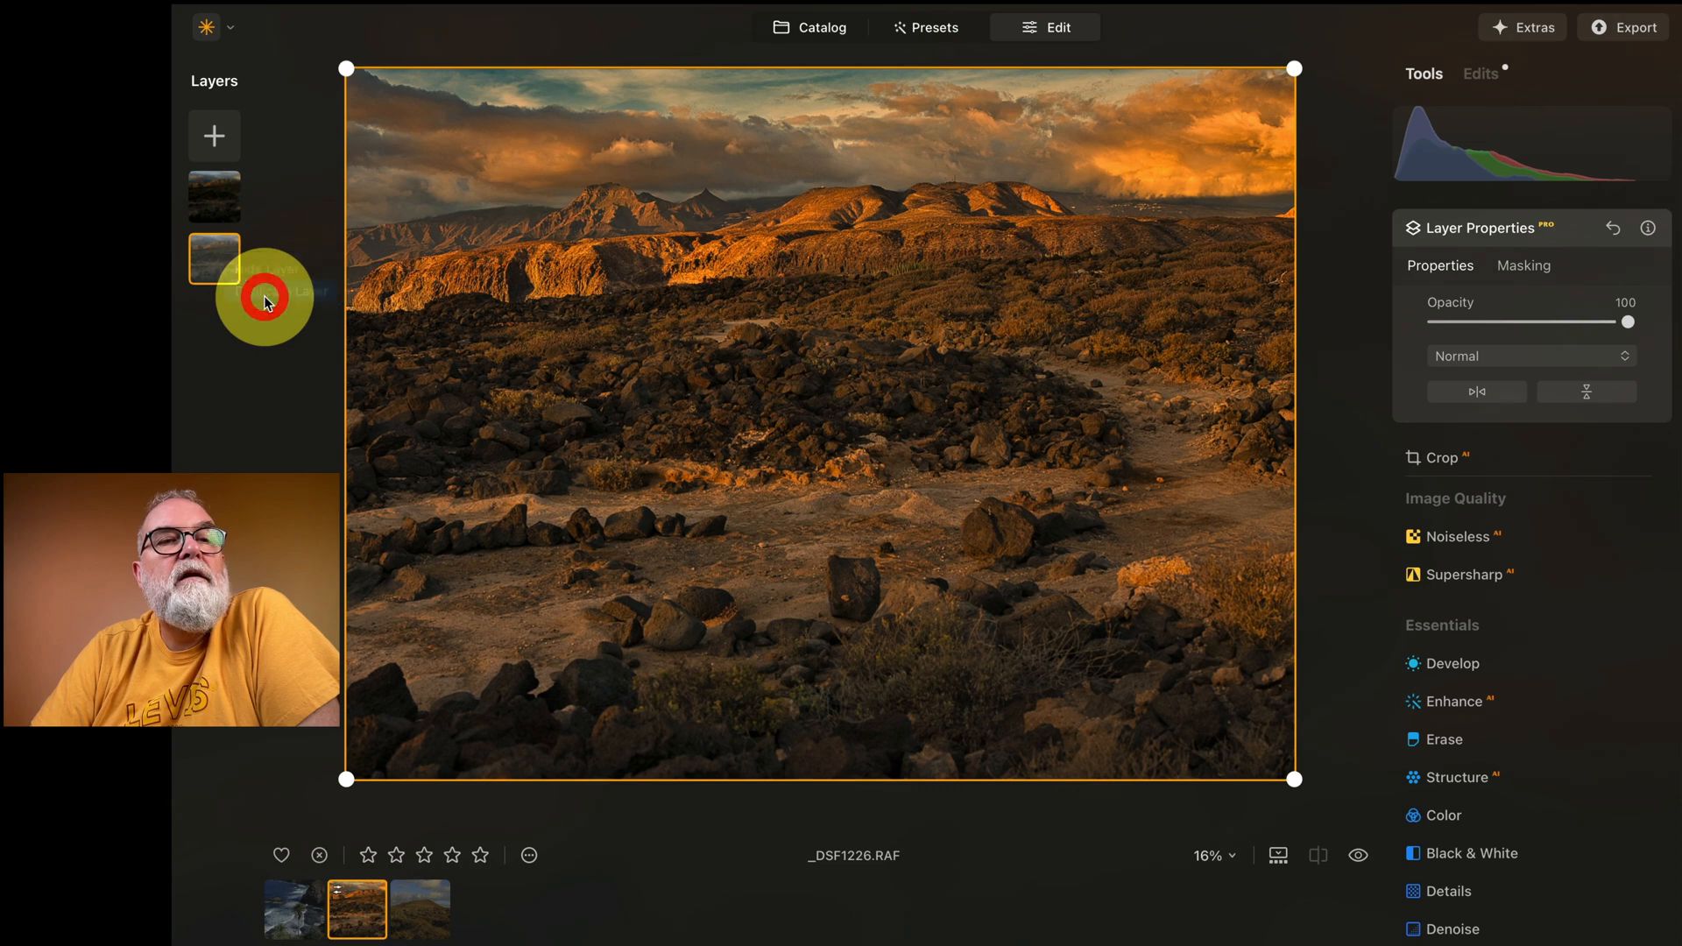
Step: Burn the bright path and ground on the middle layer with Dodge & Burn set to Darken, at Amount 46
click(211, 193)
drag(211, 192, 208, 263)
scroll(1521, 771, down, 8)
scroll(1509, 775, down, 5)
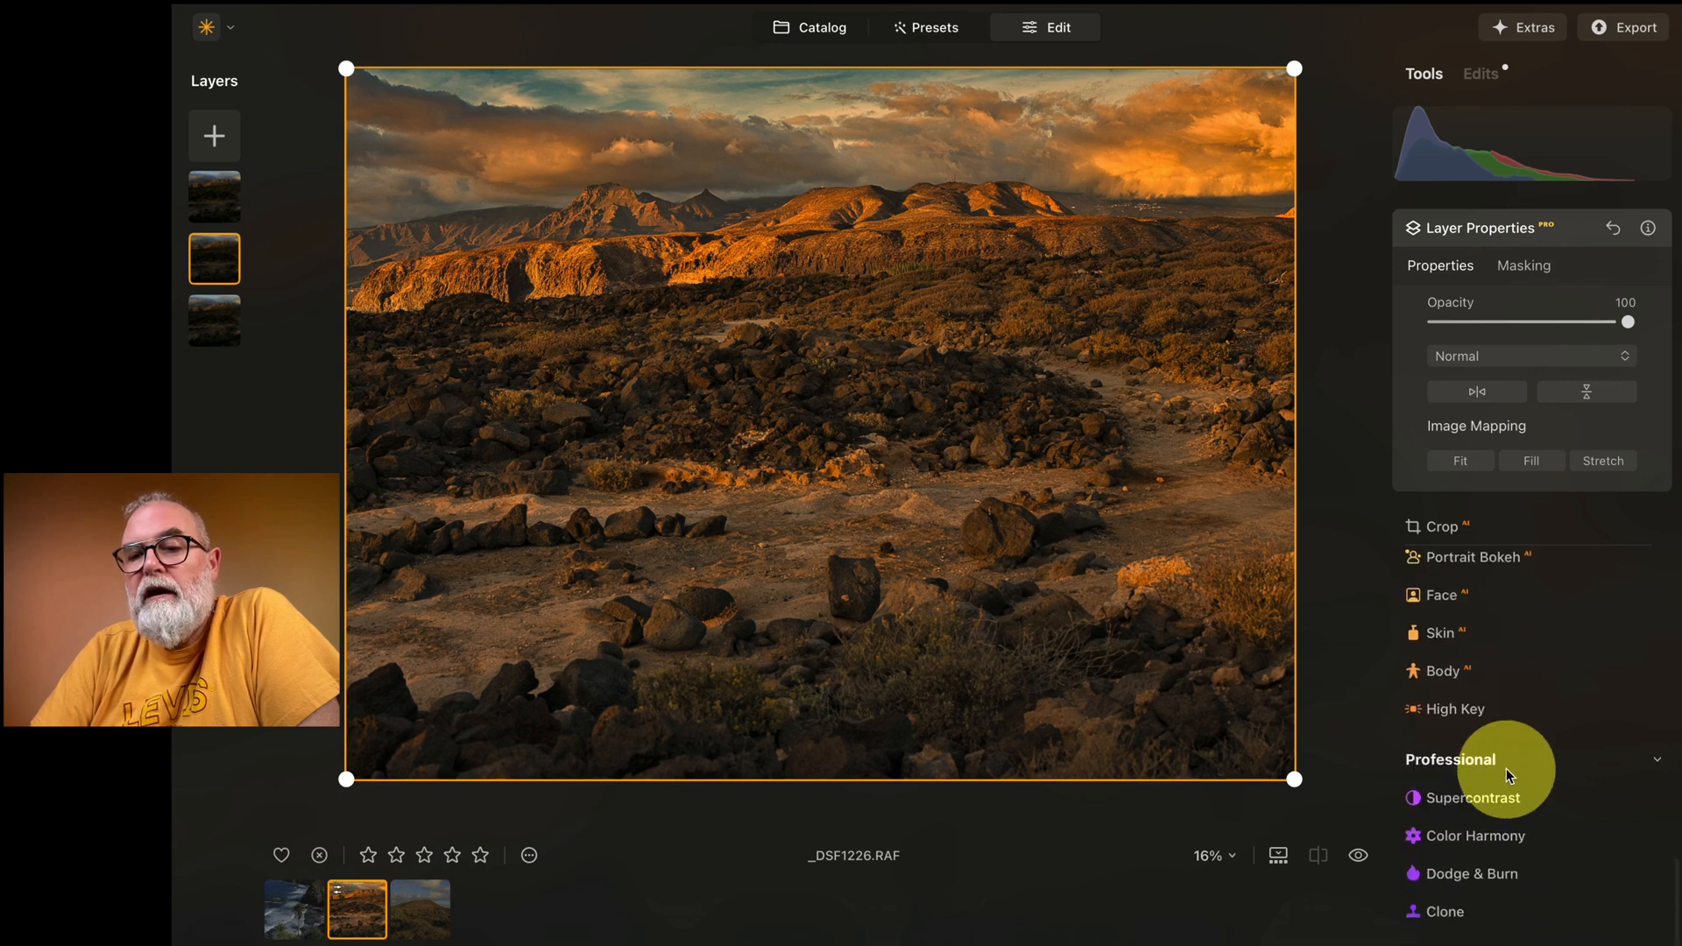
click(1487, 881)
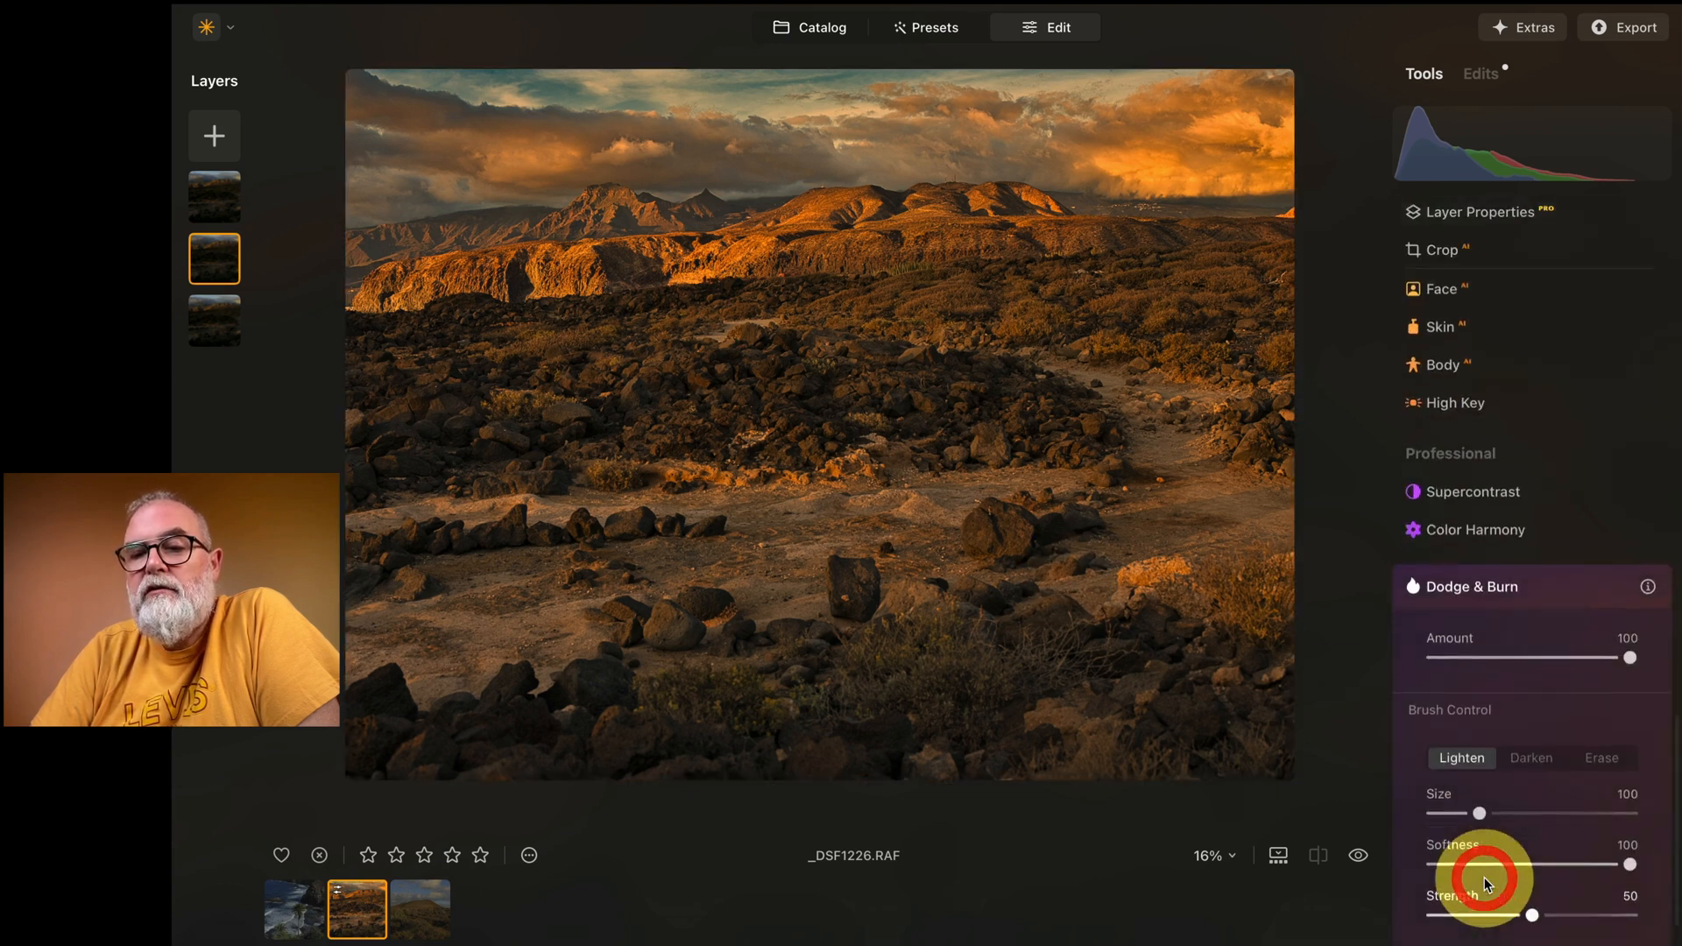
click(1525, 759)
mouse_move(1127, 406)
mouse_down()
mouse_move(1213, 495)
mouse_move(1180, 538)
mouse_move(1001, 512)
mouse_move(394, 539)
mouse_move(388, 607)
mouse_move(494, 646)
mouse_move(432, 650)
mouse_move(732, 582)
mouse_move(1129, 566)
mouse_move(943, 594)
mouse_move(913, 596)
mouse_move(1294, 529)
mouse_move(1268, 533)
mouse_move(1285, 478)
mouse_move(1182, 418)
mouse_move(1005, 476)
mouse_move(638, 491)
mouse_up()
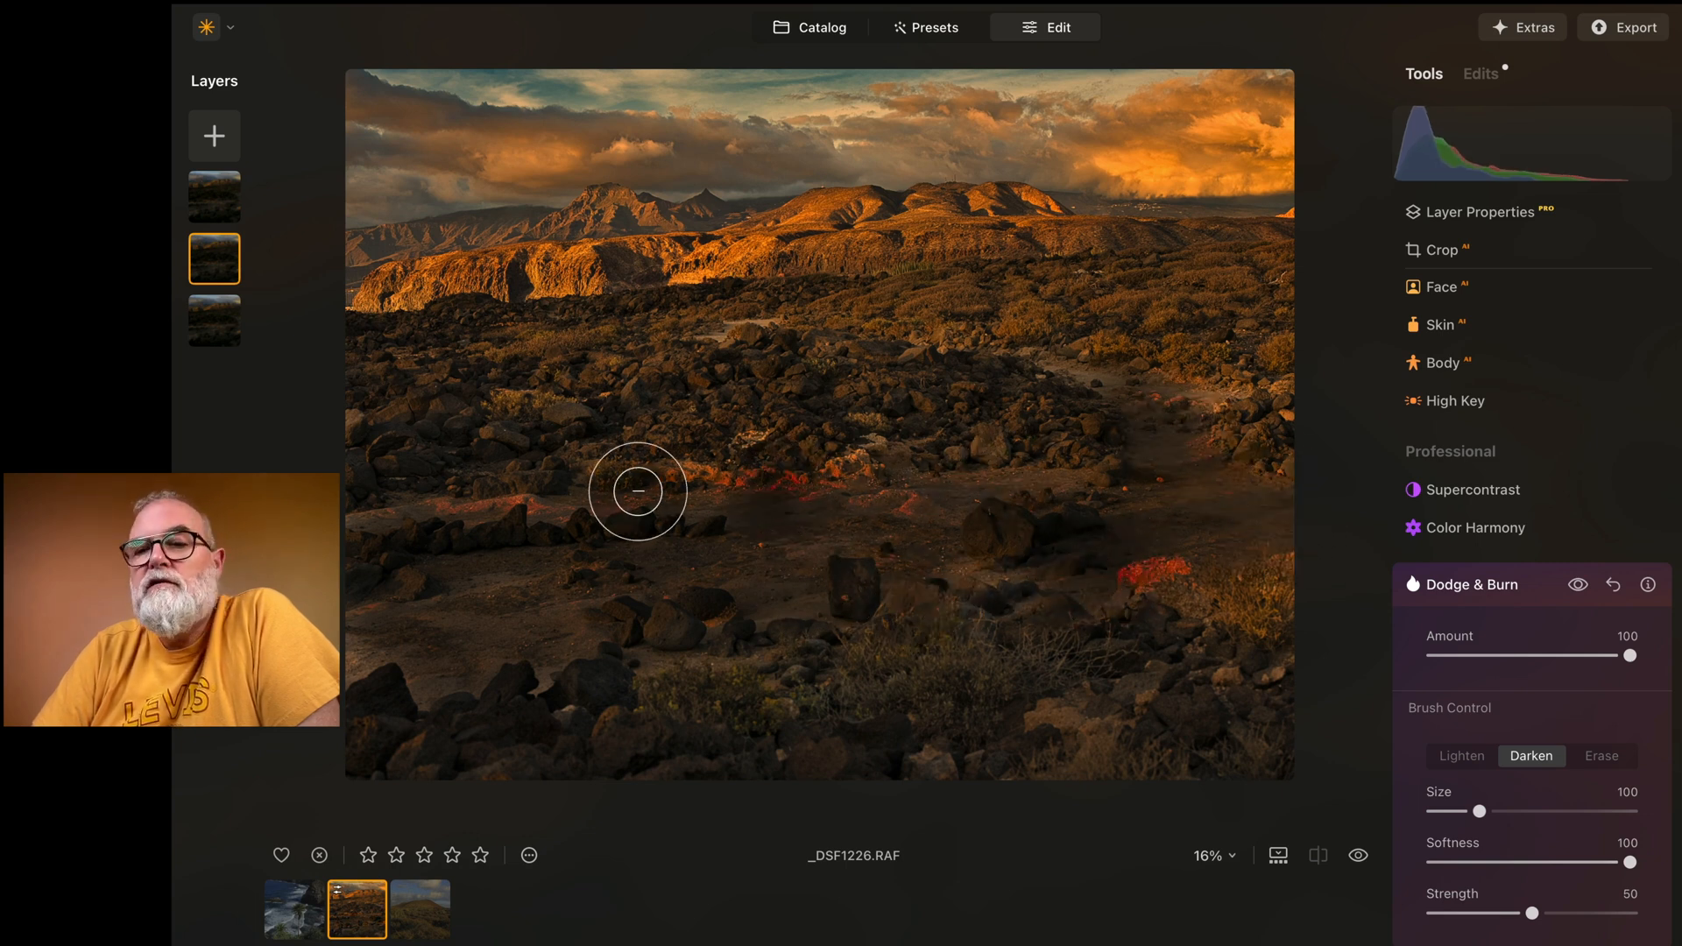
drag(1632, 659, 1523, 659)
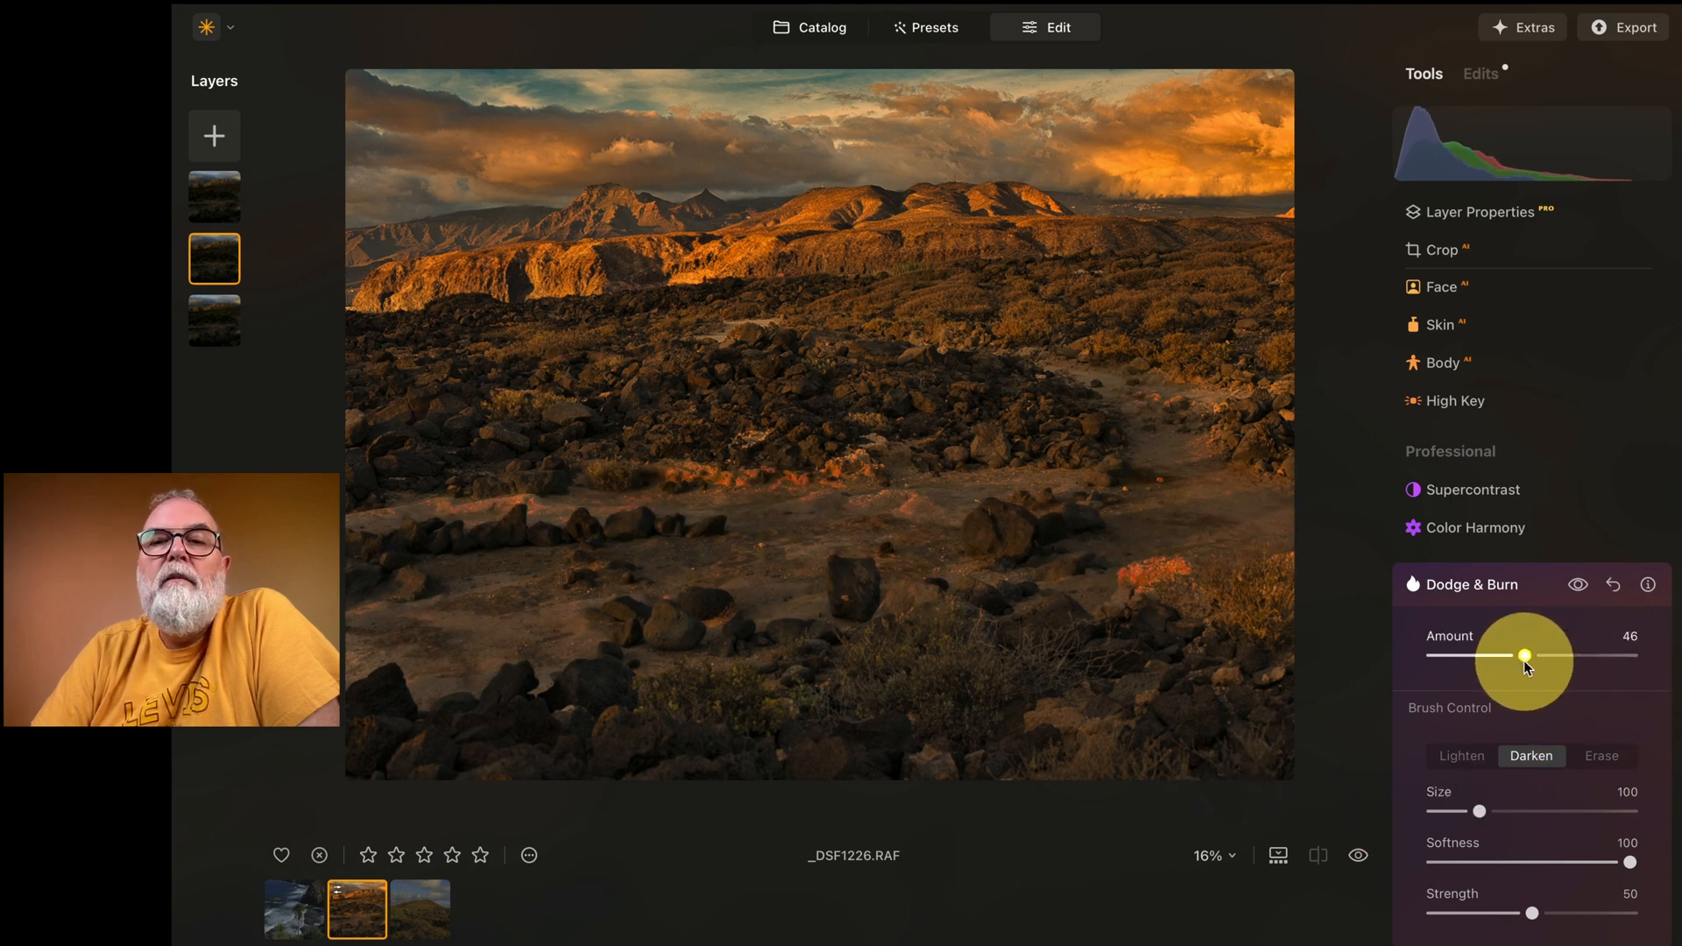
Step: Lower the burned middle layer's opacity to 25
scroll(1569, 395, up, 10)
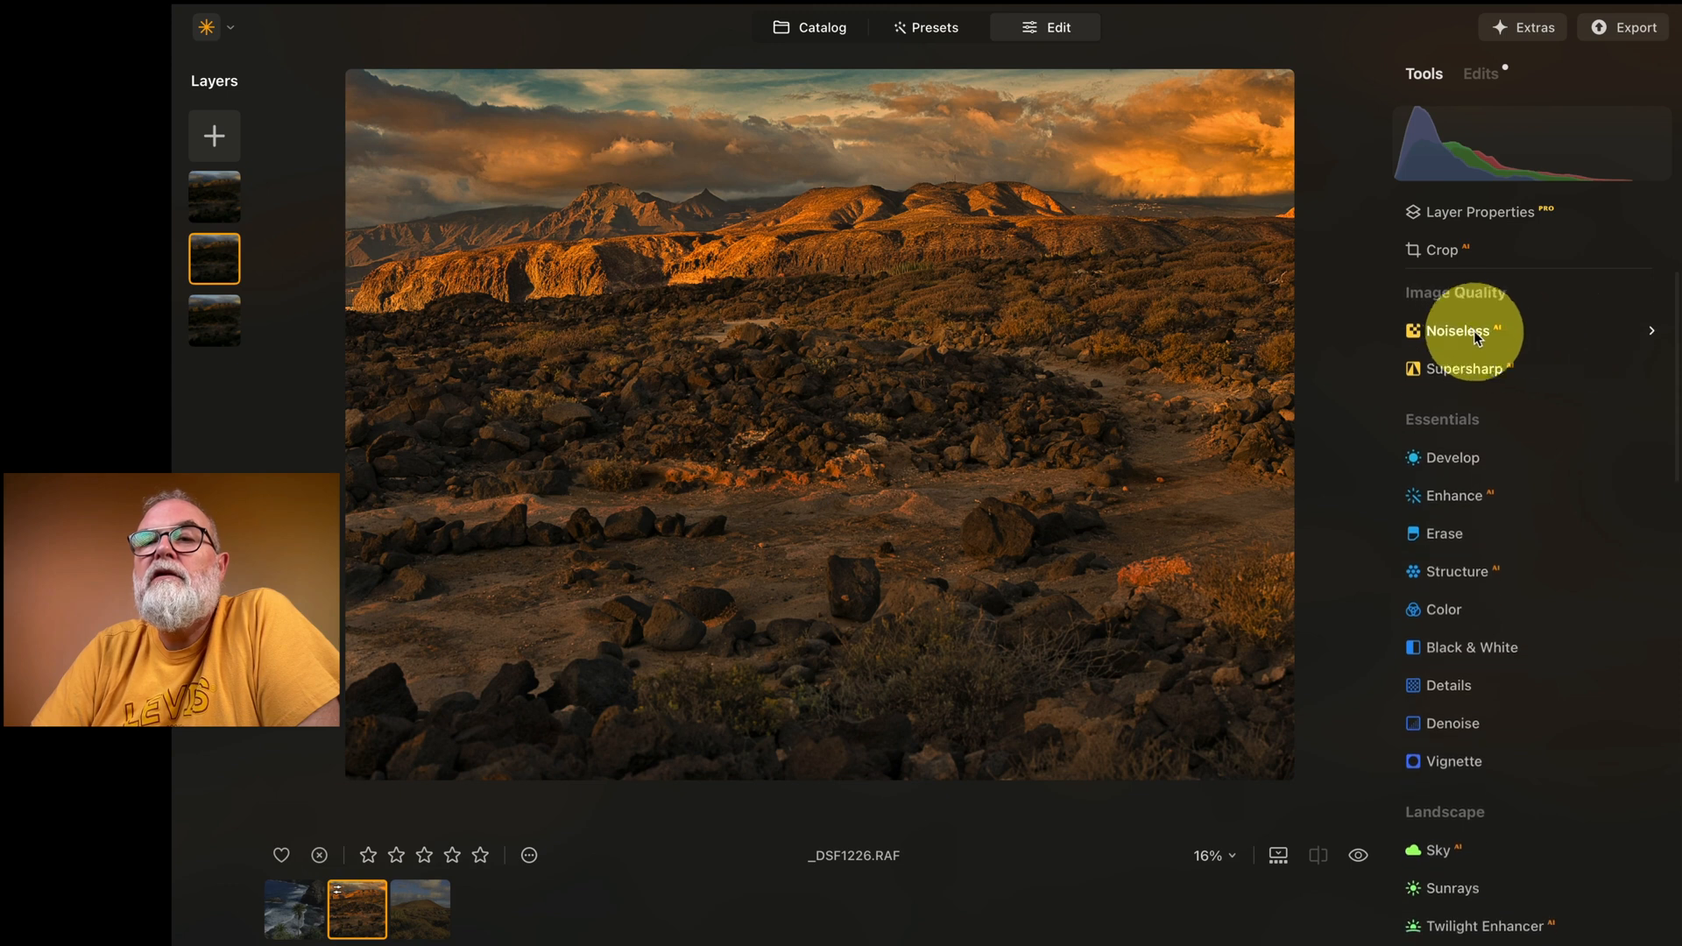
click(1514, 213)
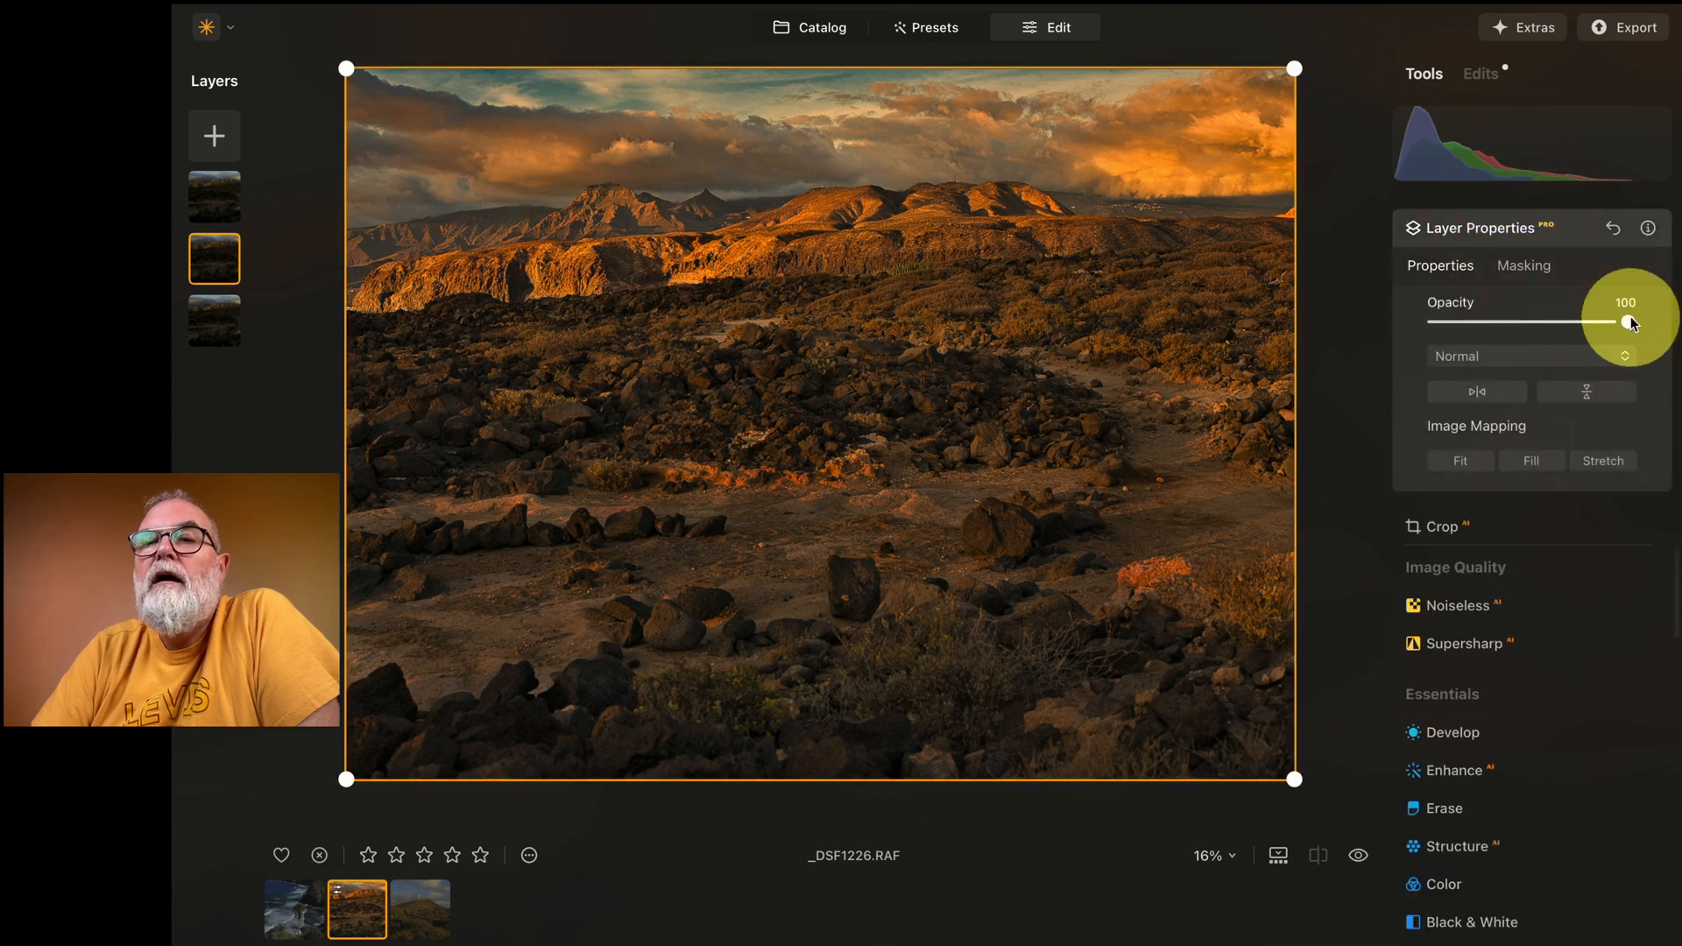
drag(1630, 324, 1484, 324)
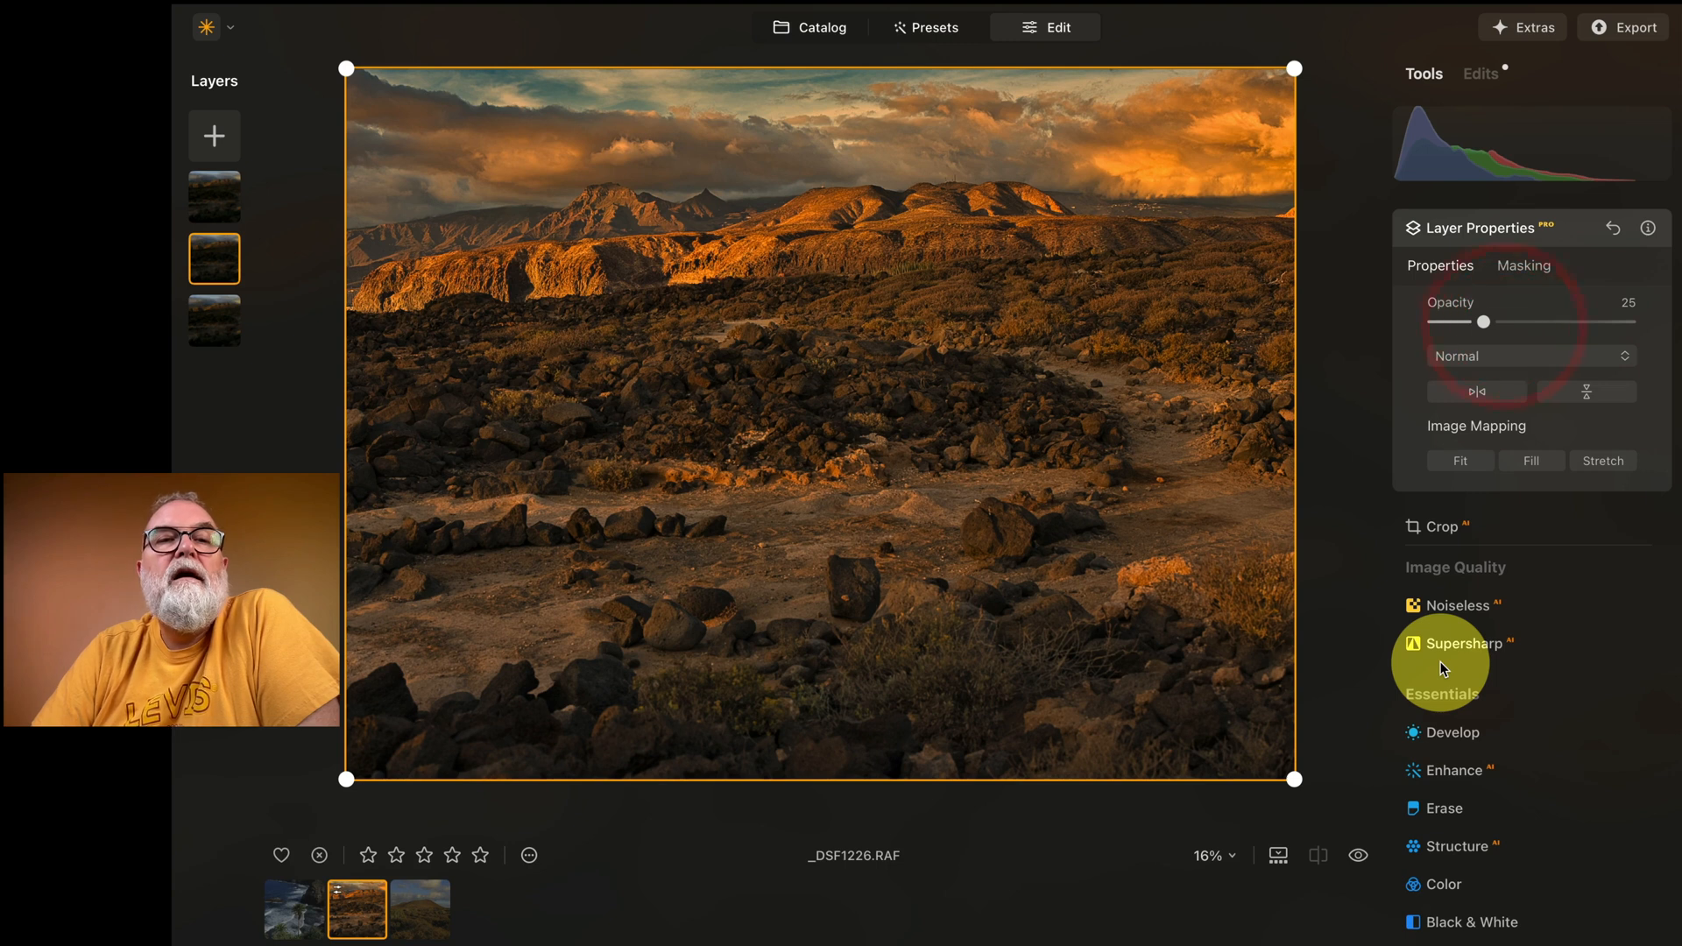
Step: Apply Supercontrast to the base layer with Highlights Contrast 70, Midtones Contrast 41 and Shadows Contrast 44, and compare with the original
click(214, 208)
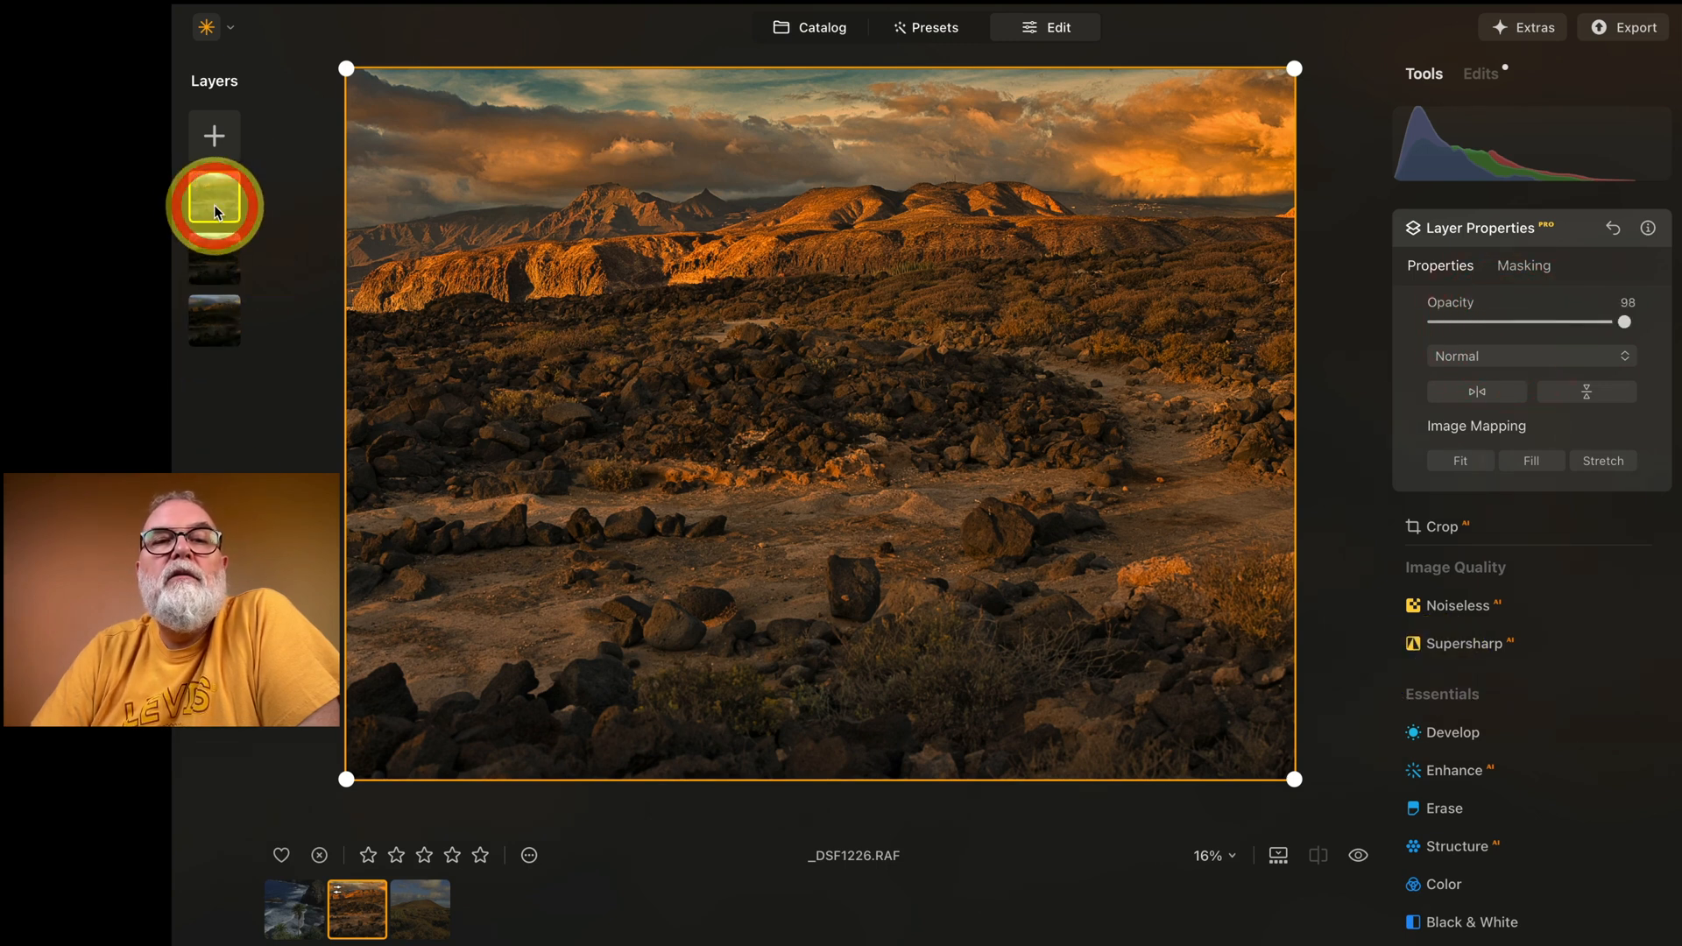
drag(215, 210, 209, 317)
scroll(1601, 745, down, 10)
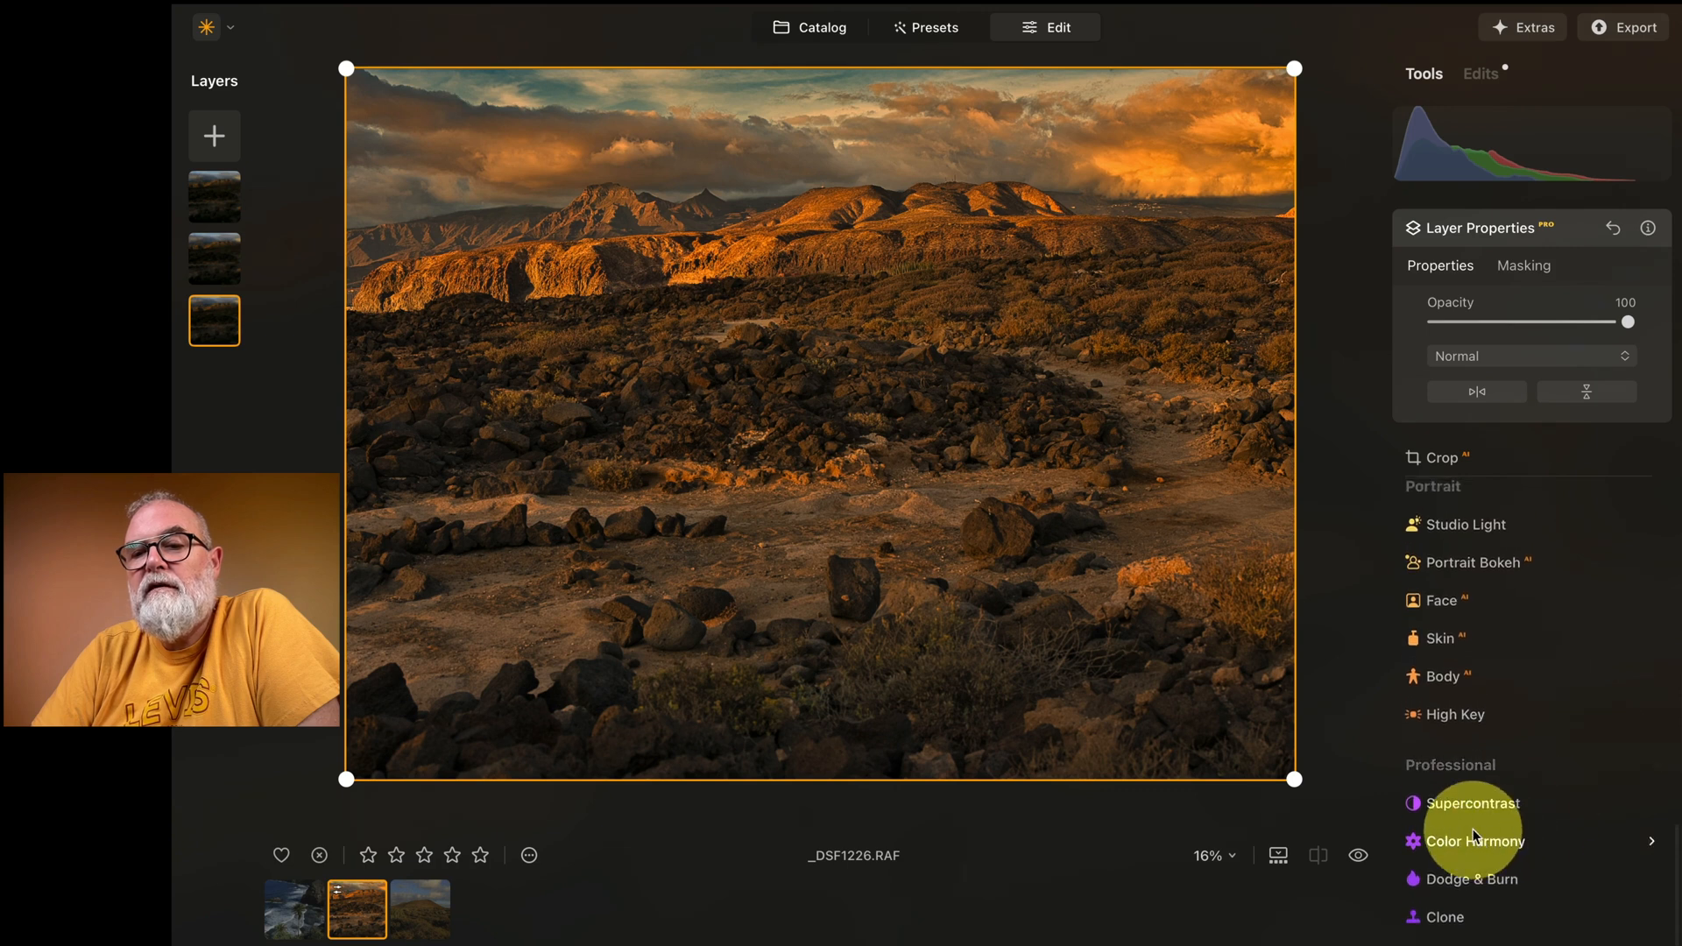
click(1472, 808)
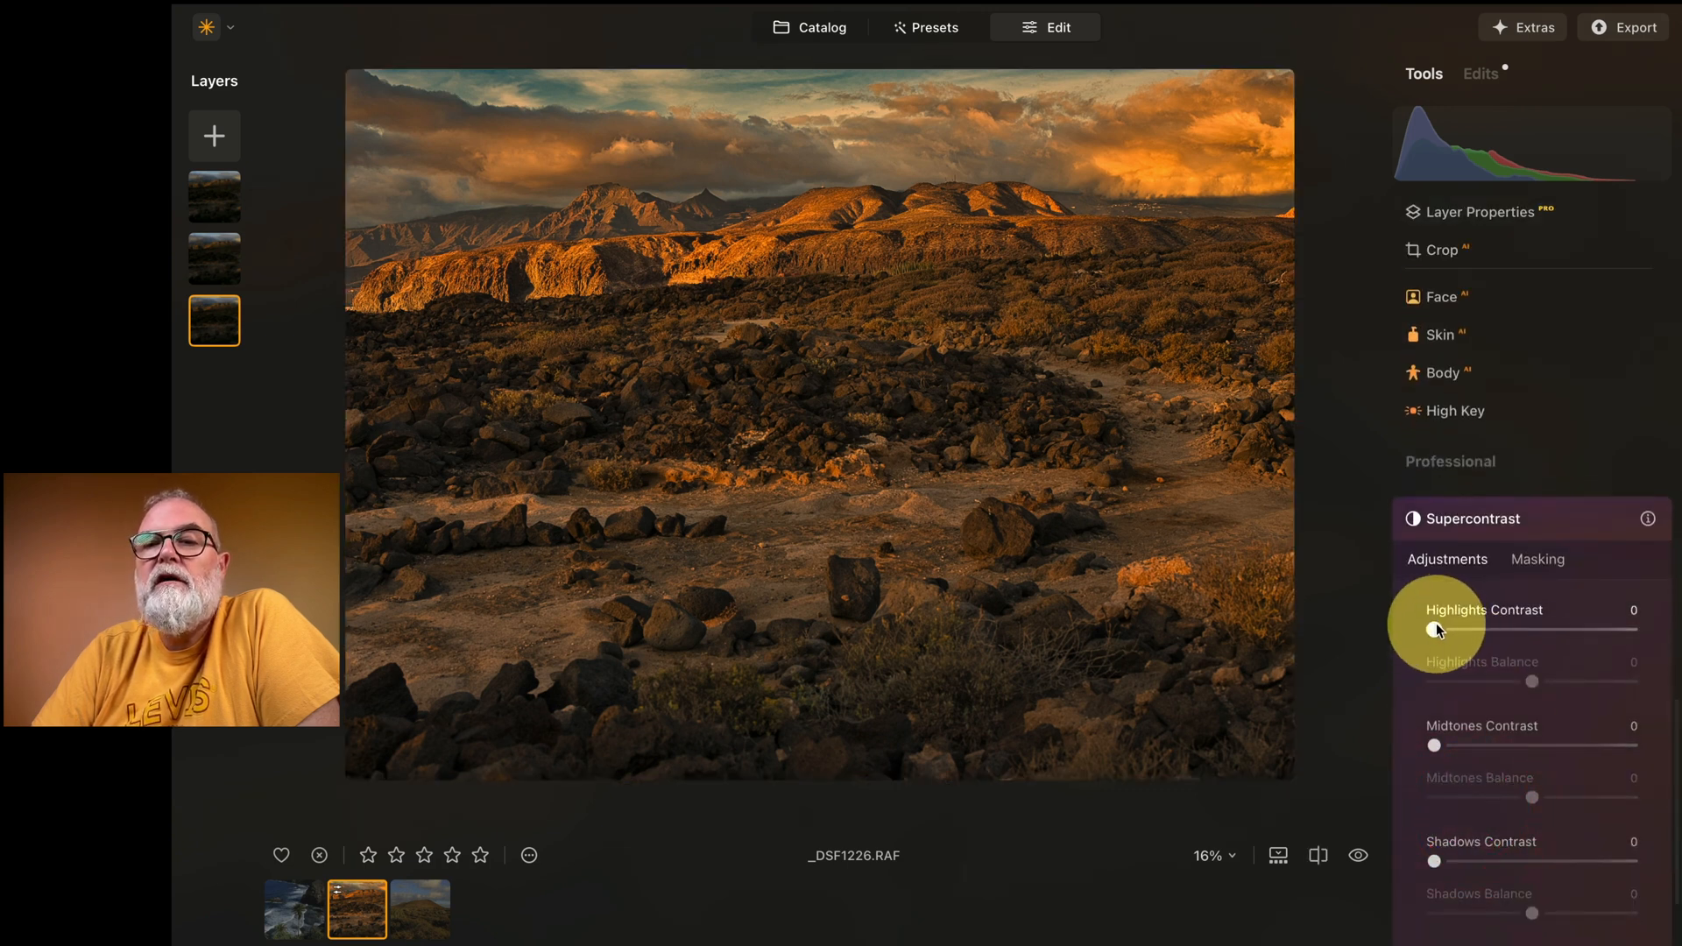
drag(1435, 630, 1580, 664)
drag(1430, 746, 1515, 754)
drag(1435, 861, 1522, 870)
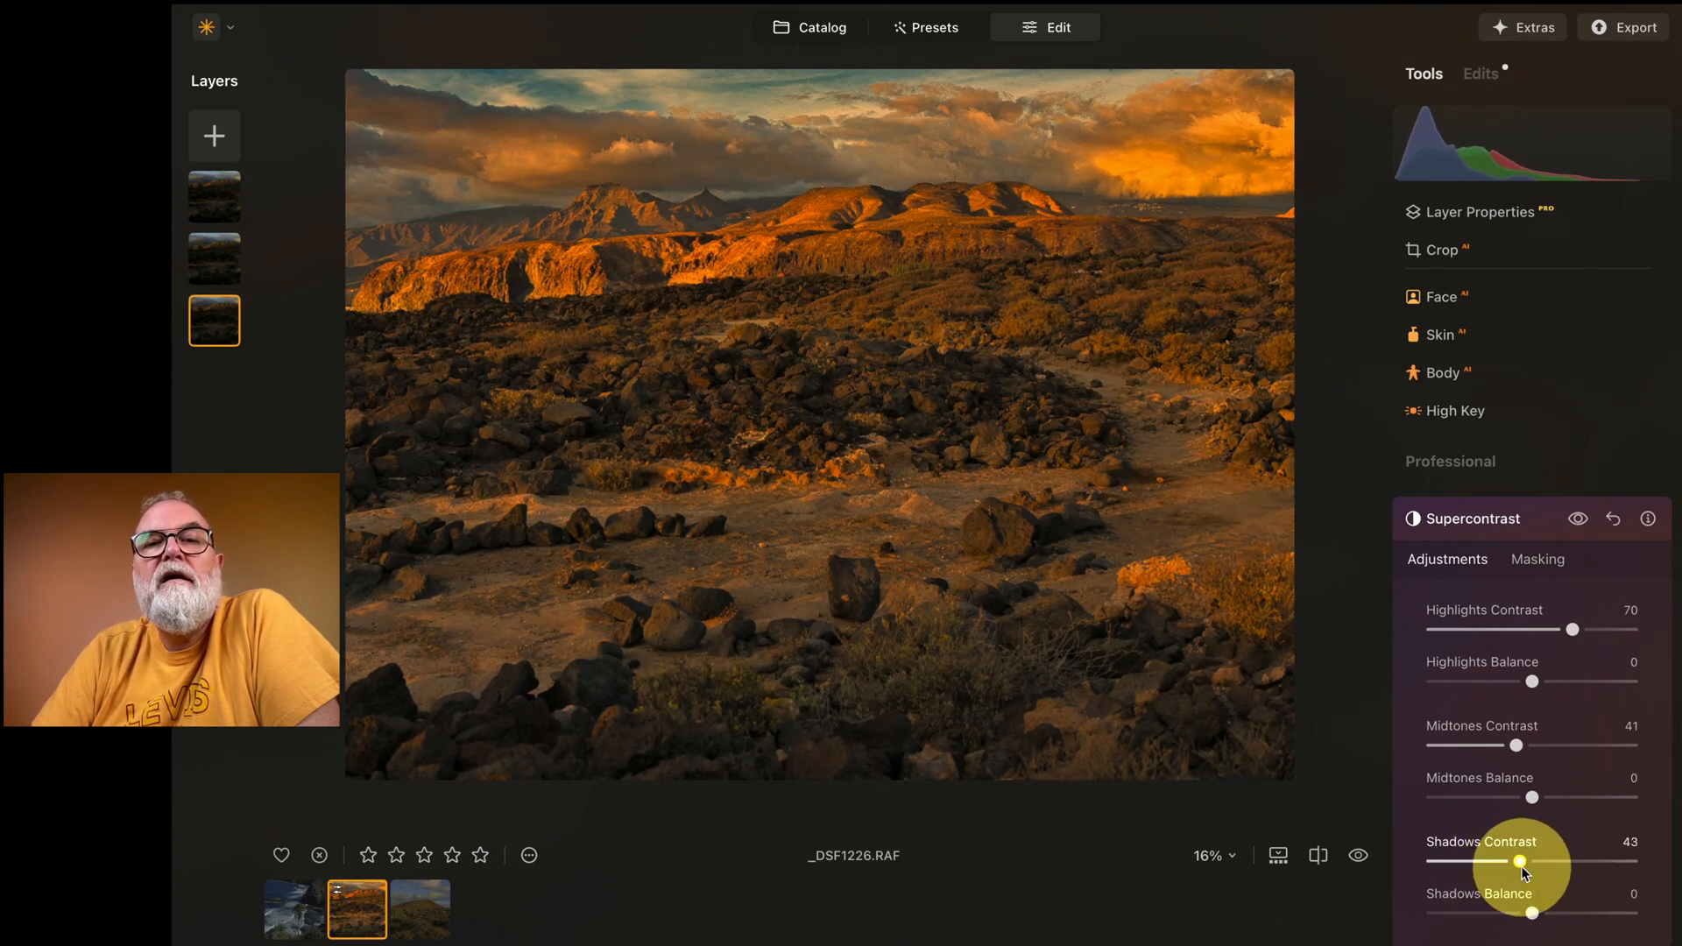
click(1359, 856)
click(1359, 856)
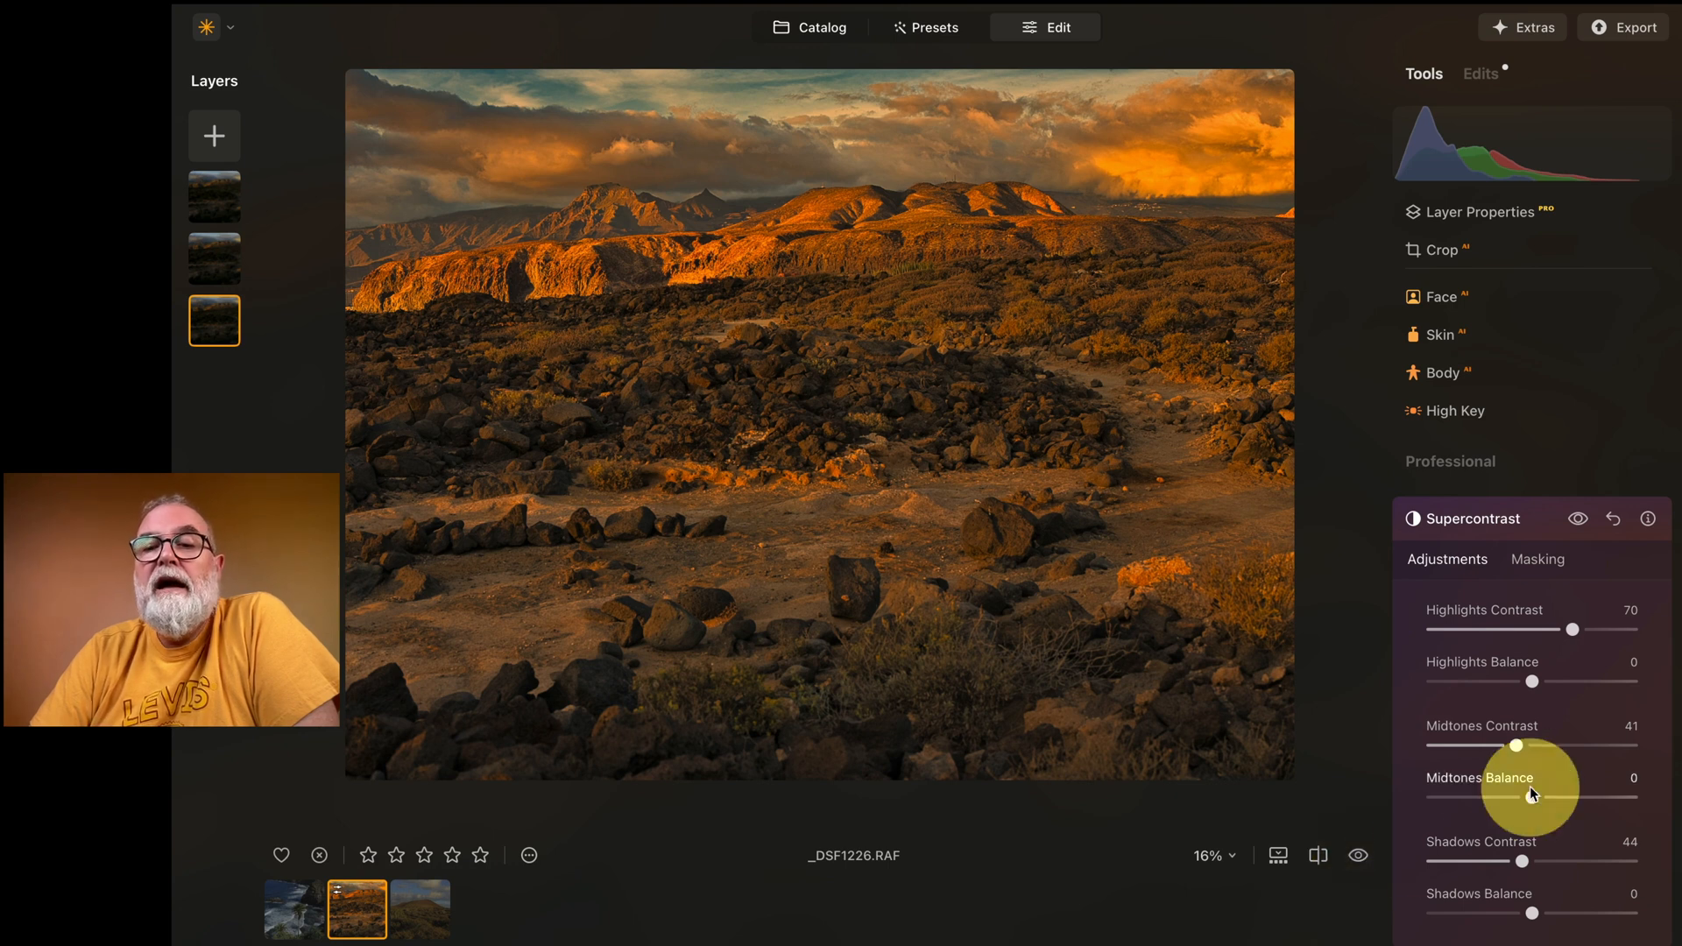
Step: Hide the sky layer briefly and show it again to judge its effect
click(208, 191)
right_click(210, 197)
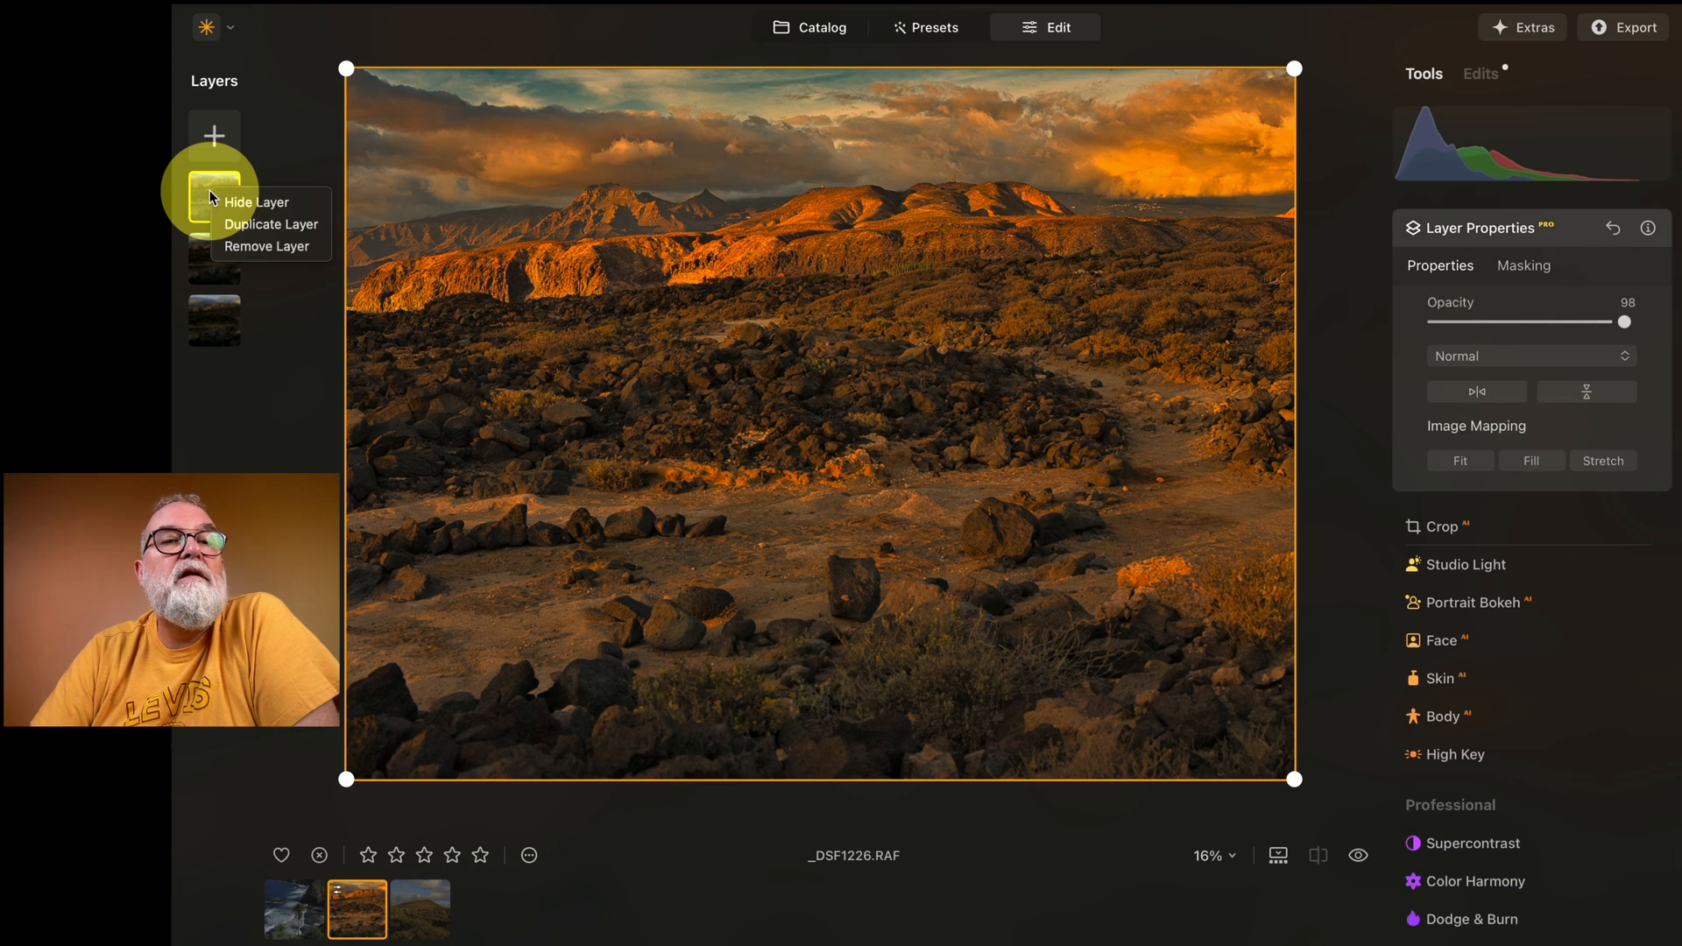
click(271, 209)
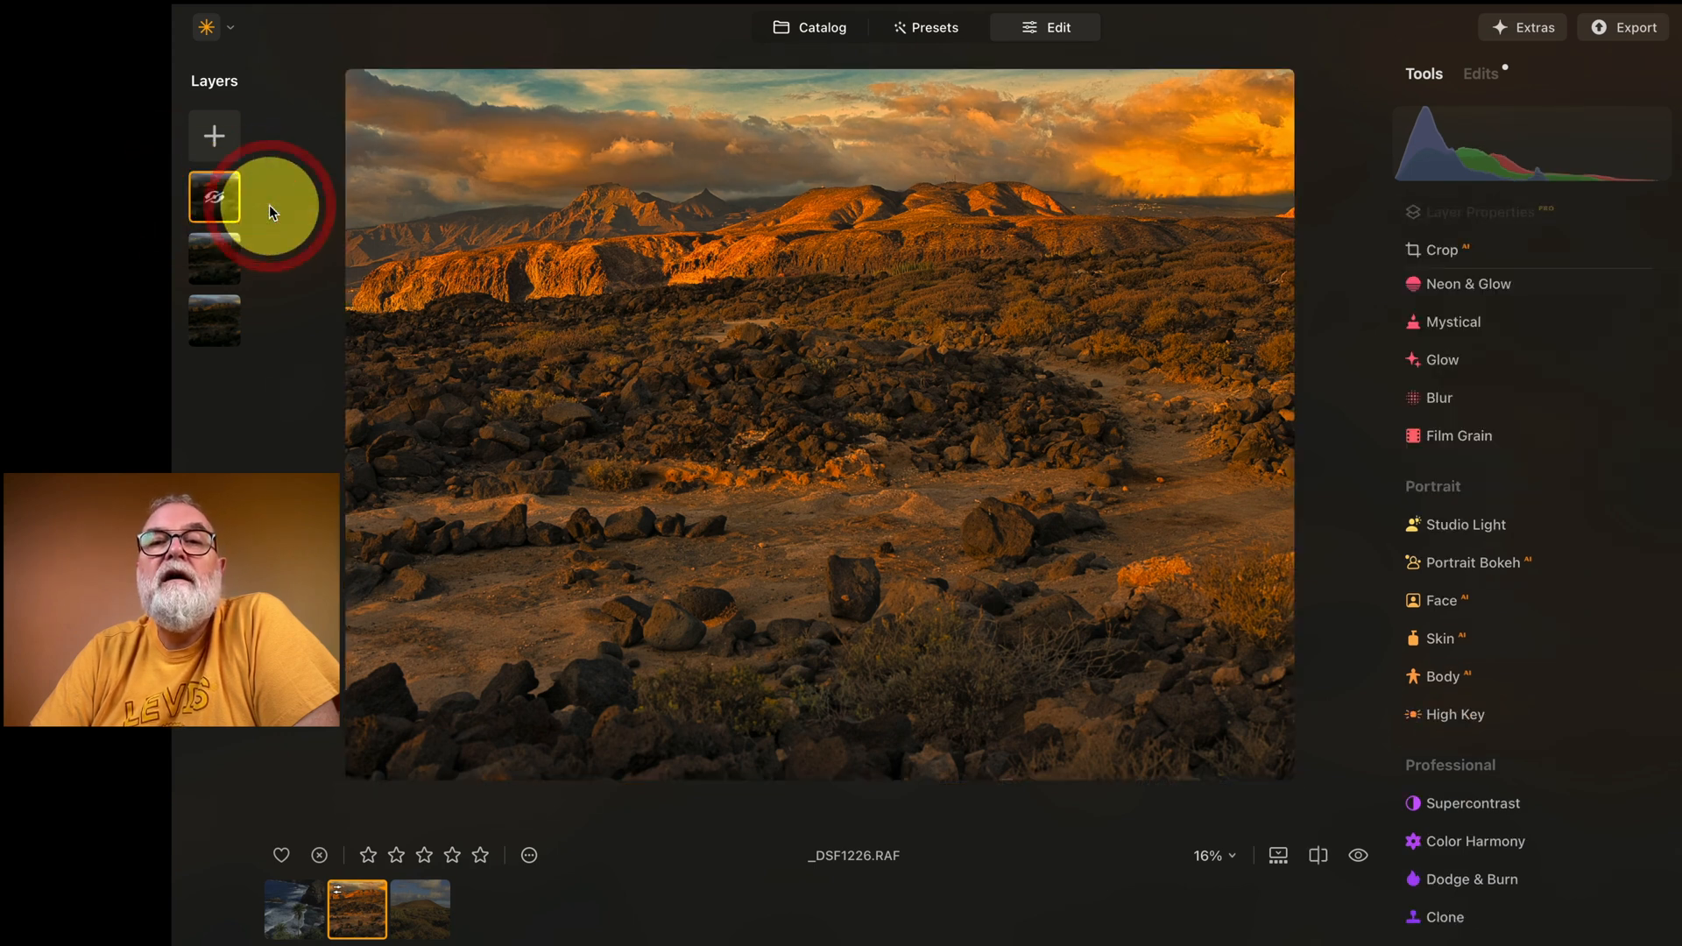
right_click(206, 198)
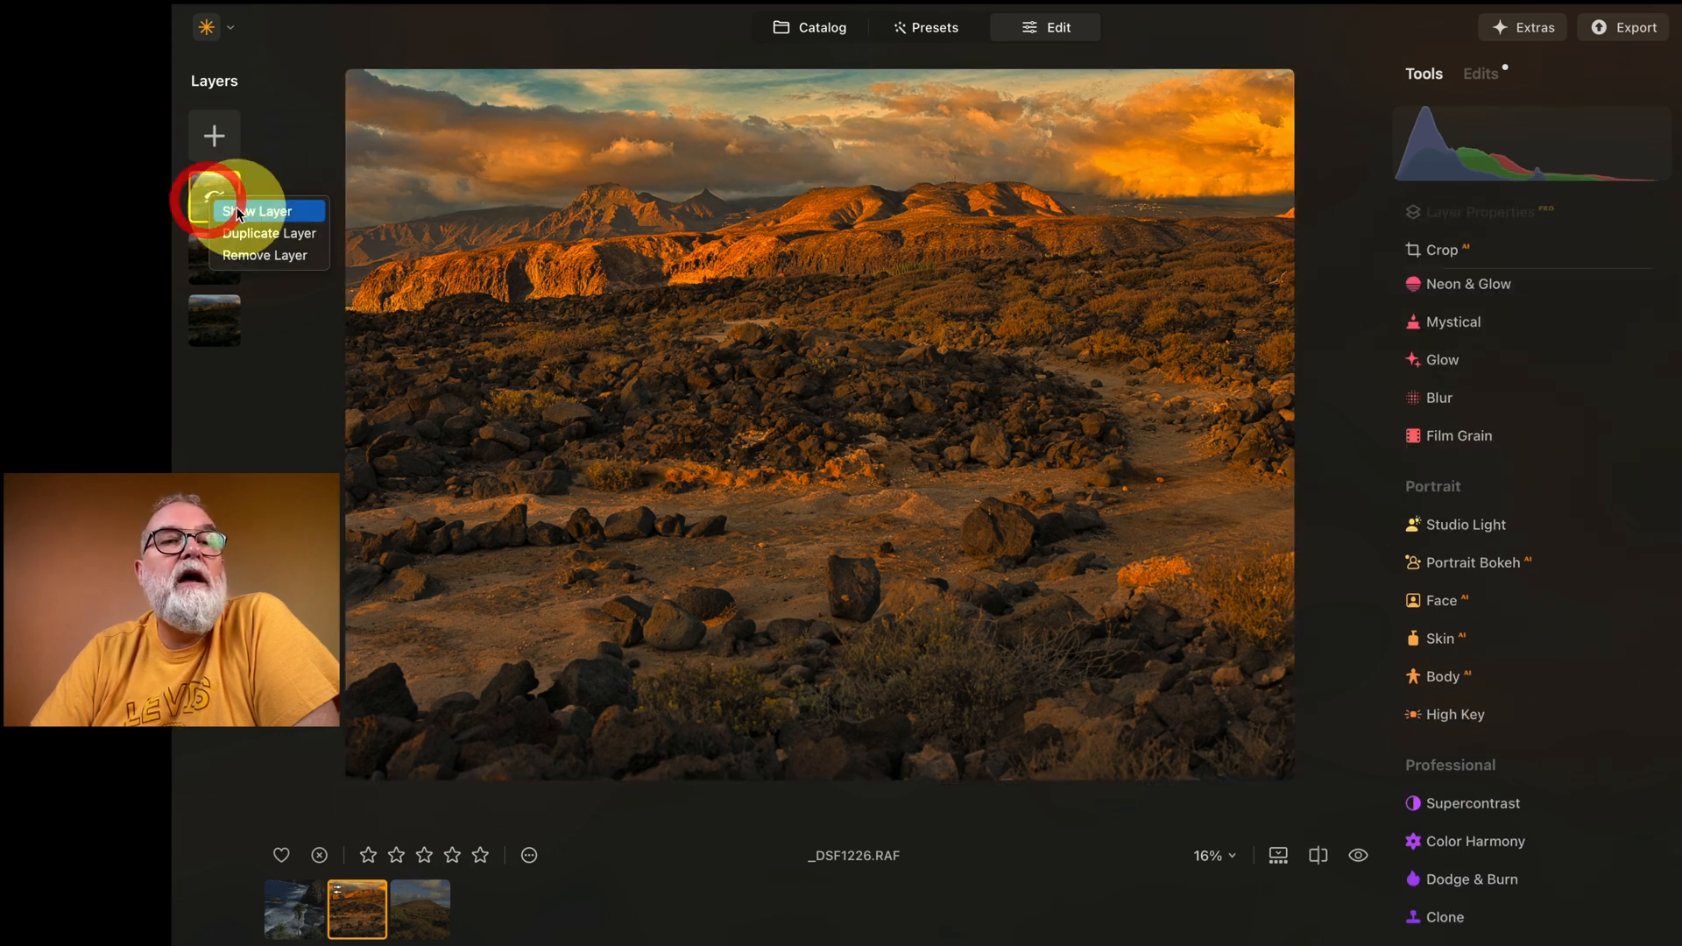
click(236, 210)
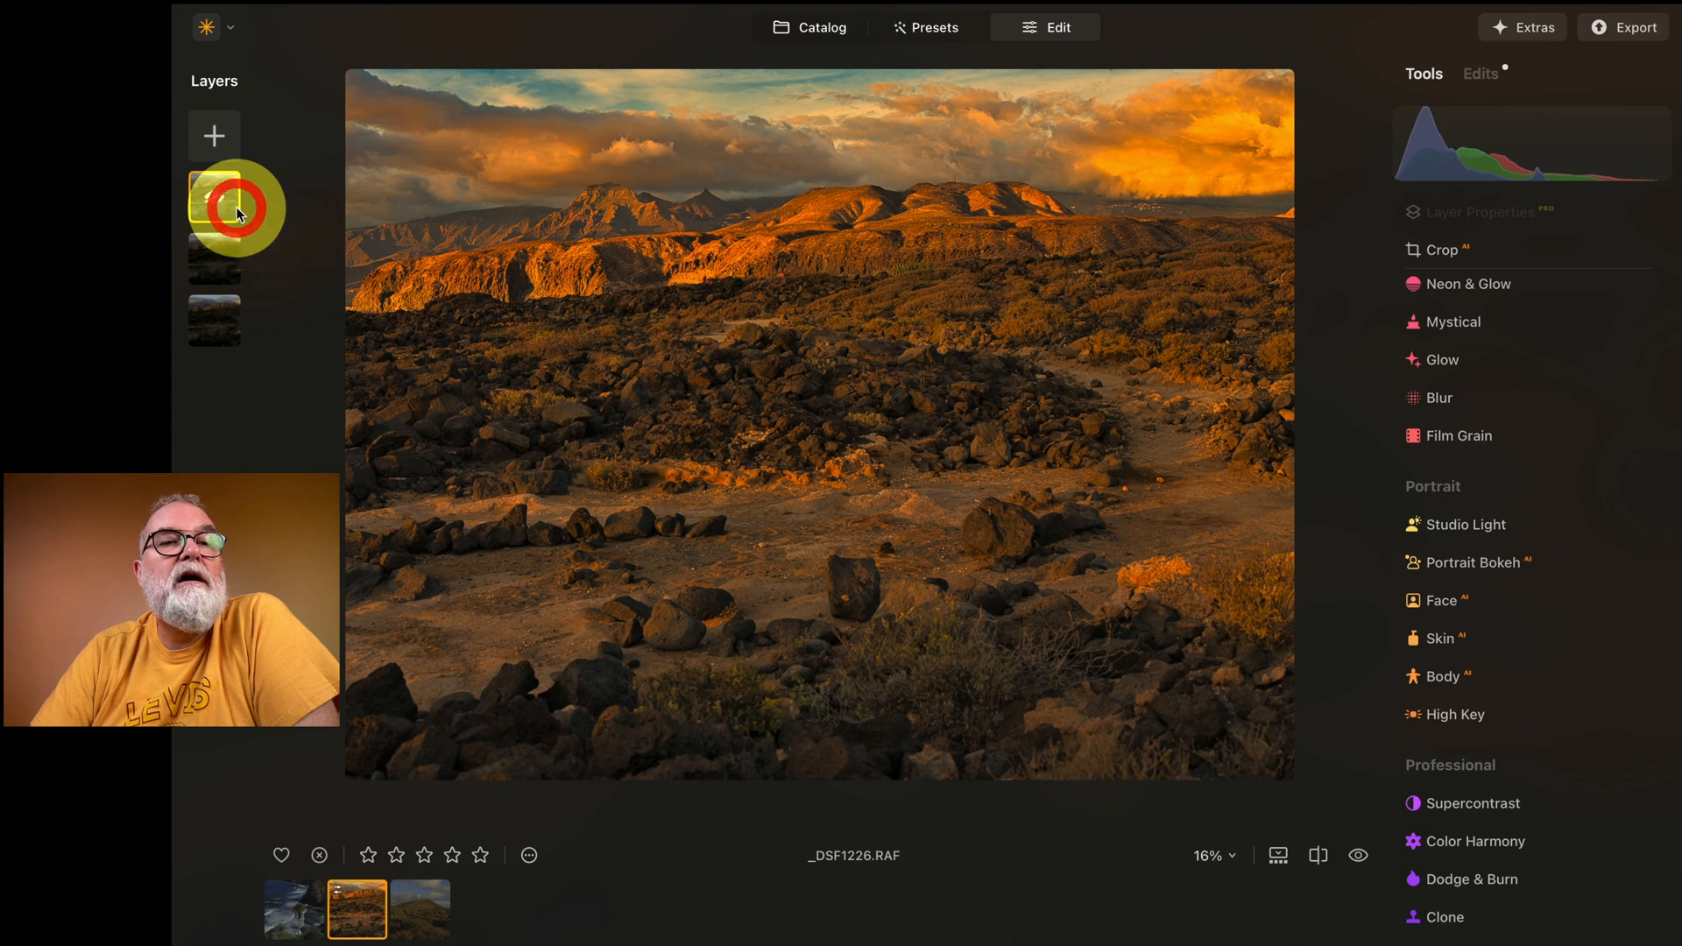
Step: Hide the burned middle layer briefly and show it again to judge its effect
click(221, 254)
right_click(221, 256)
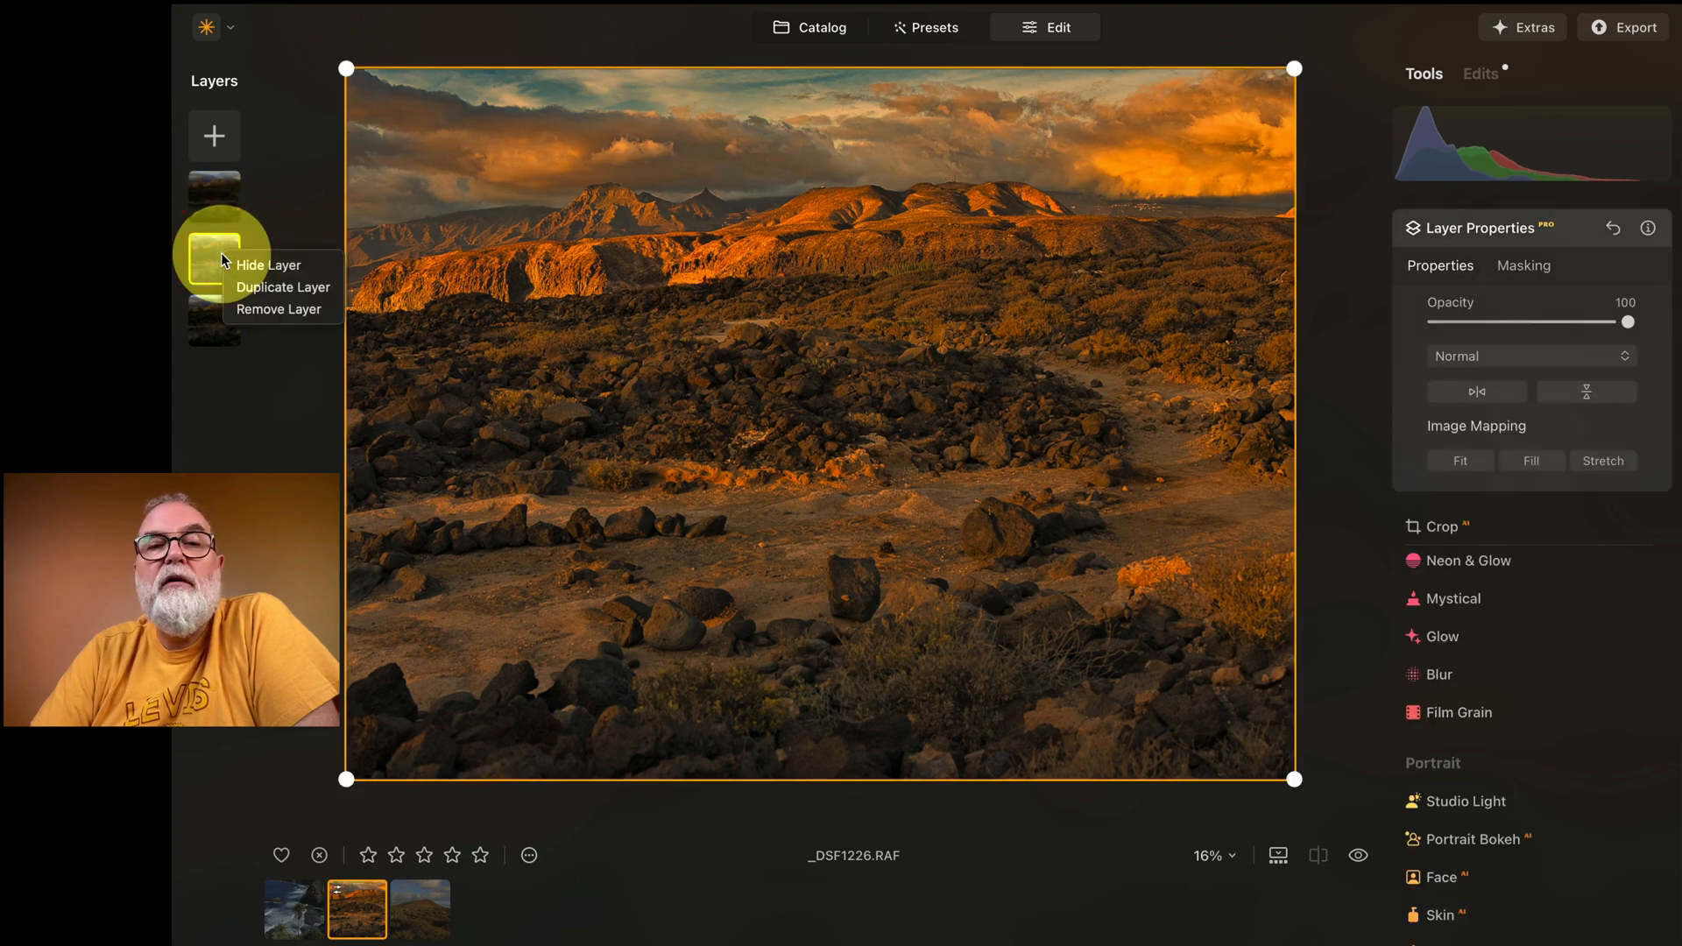
click(267, 265)
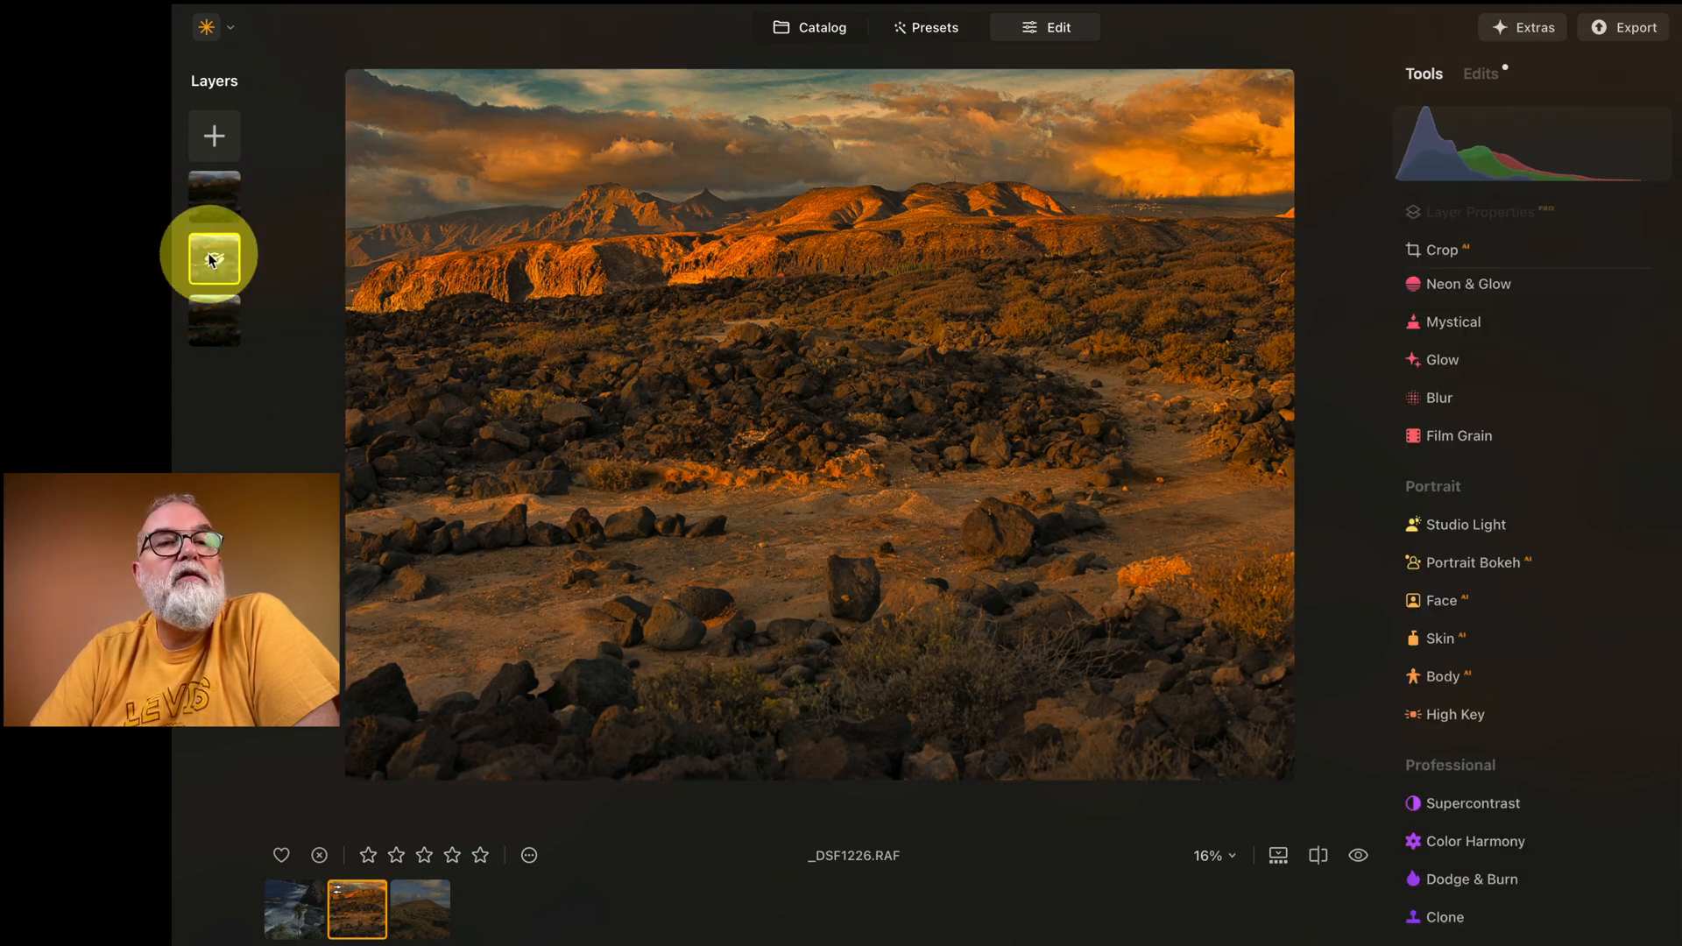
right_click(217, 261)
click(235, 257)
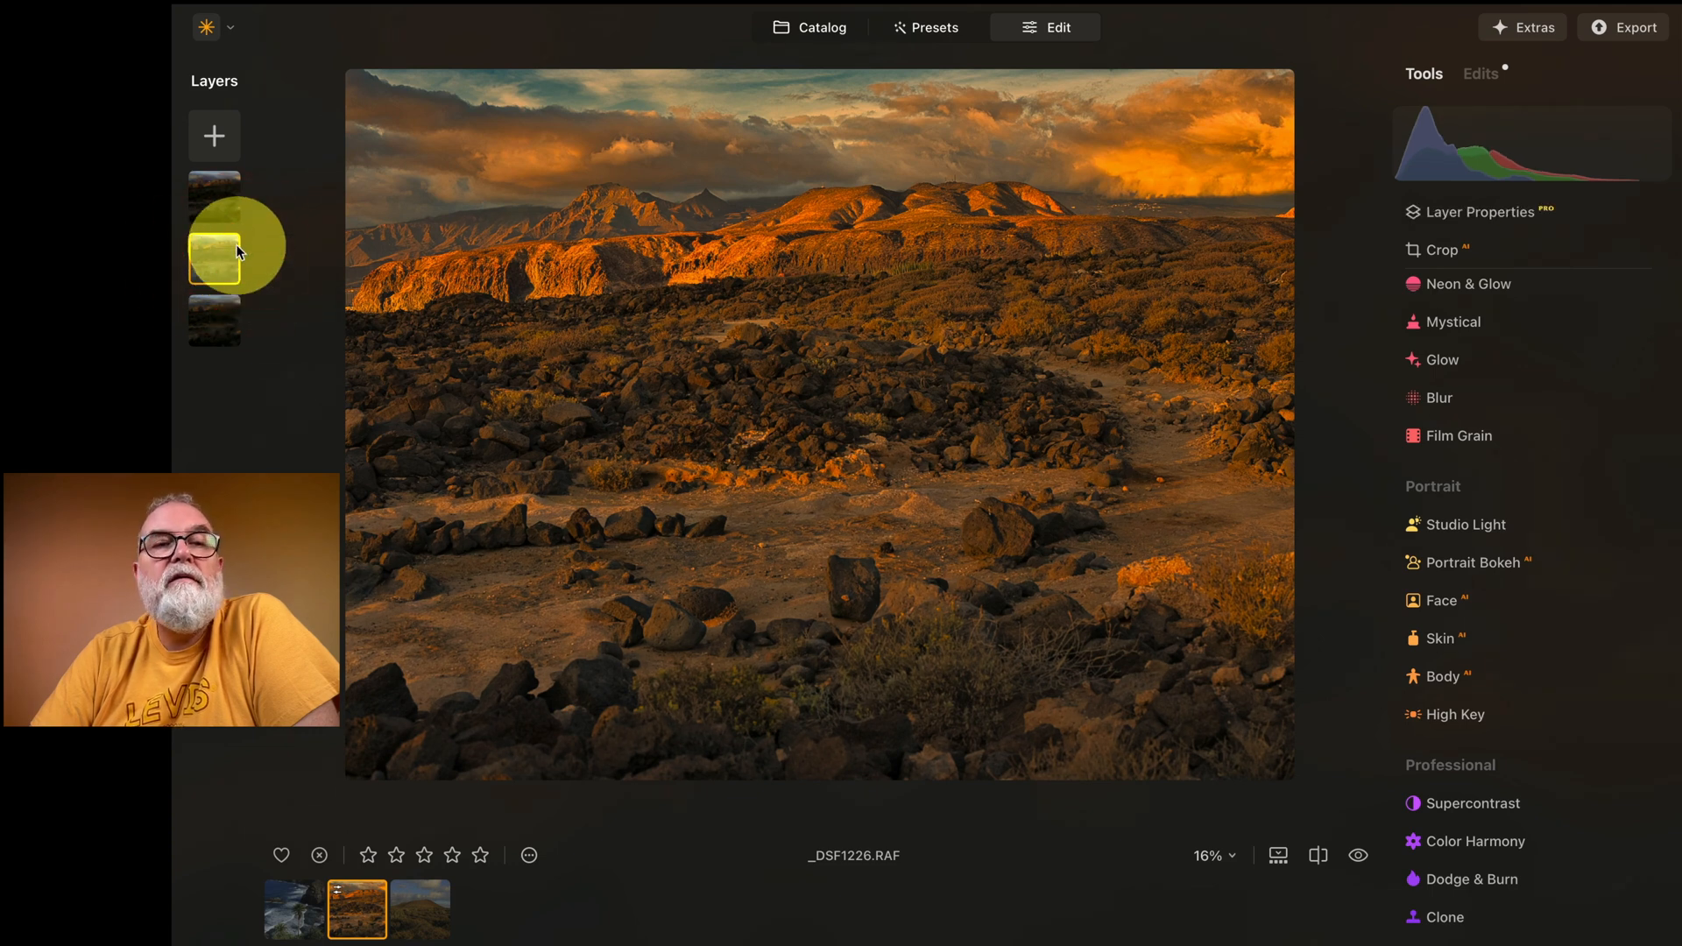
Step: Compare the original and edited desert photo in the split before/after view, and close that view
click(221, 186)
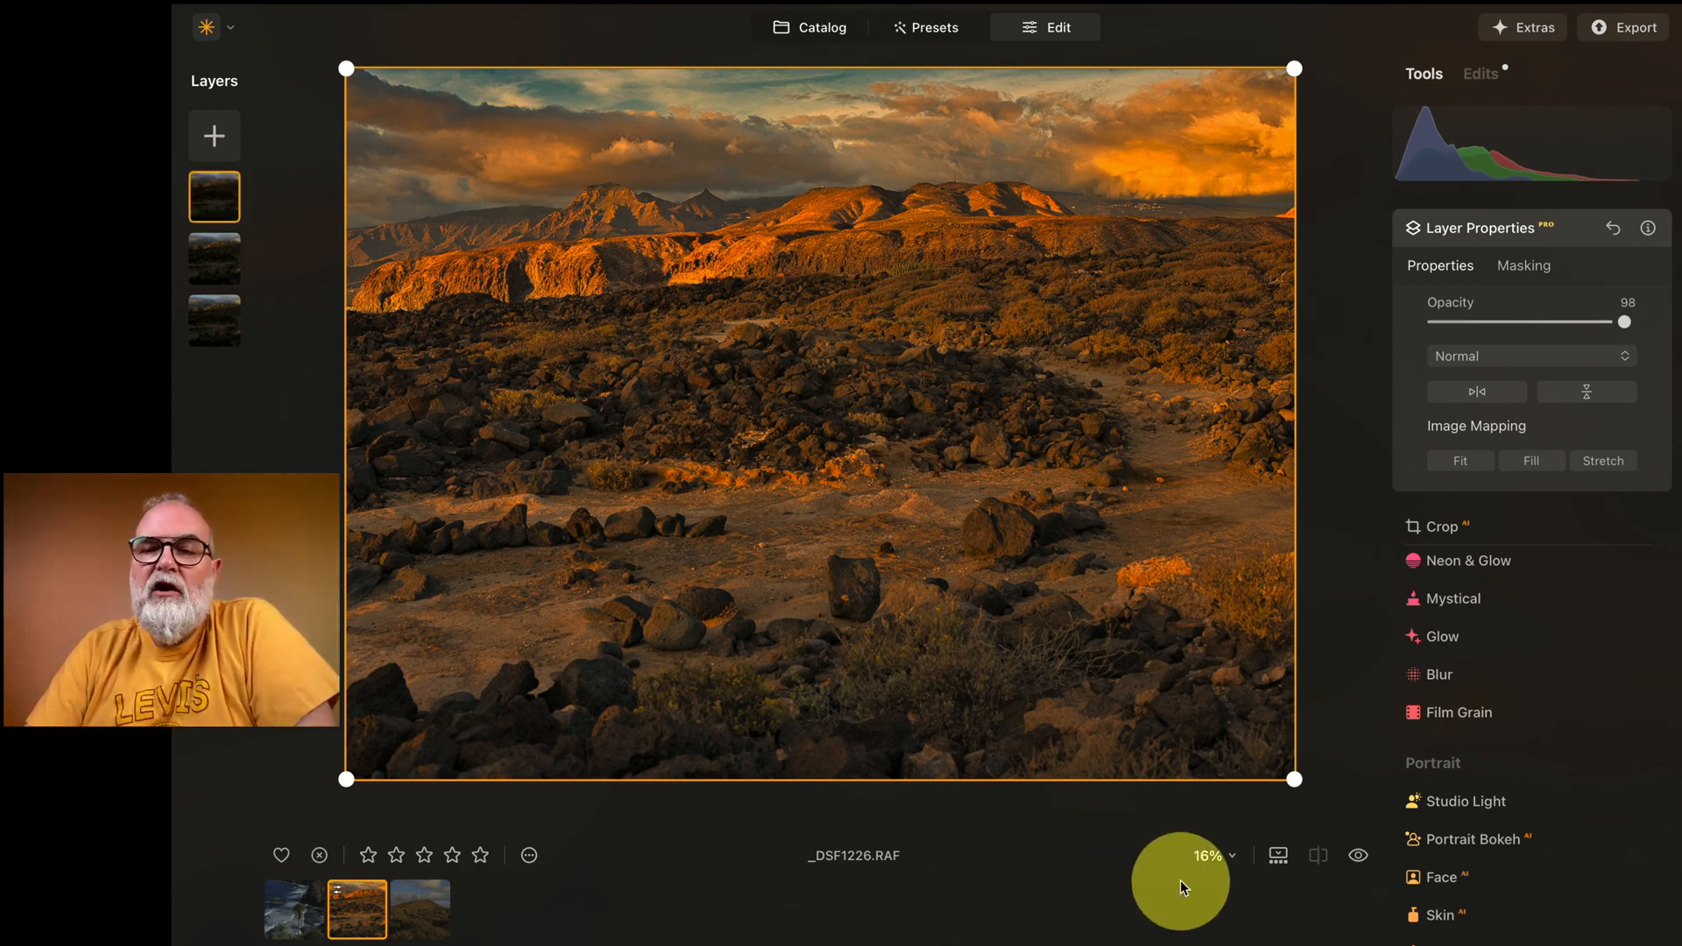
click(1316, 855)
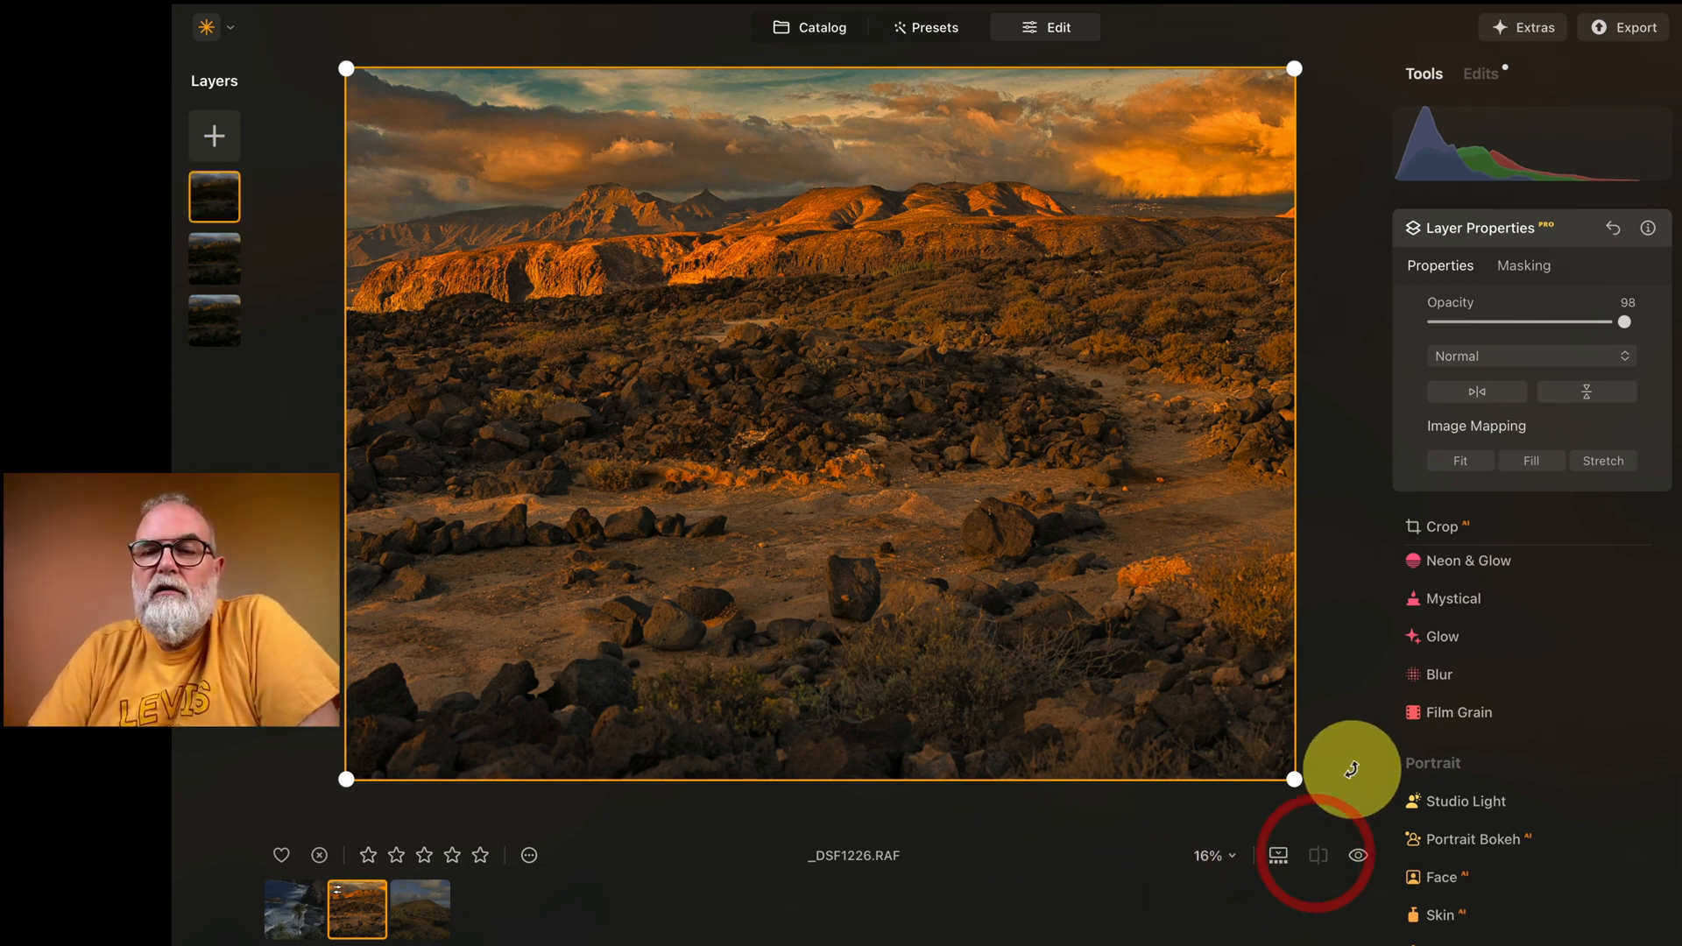
click(213, 330)
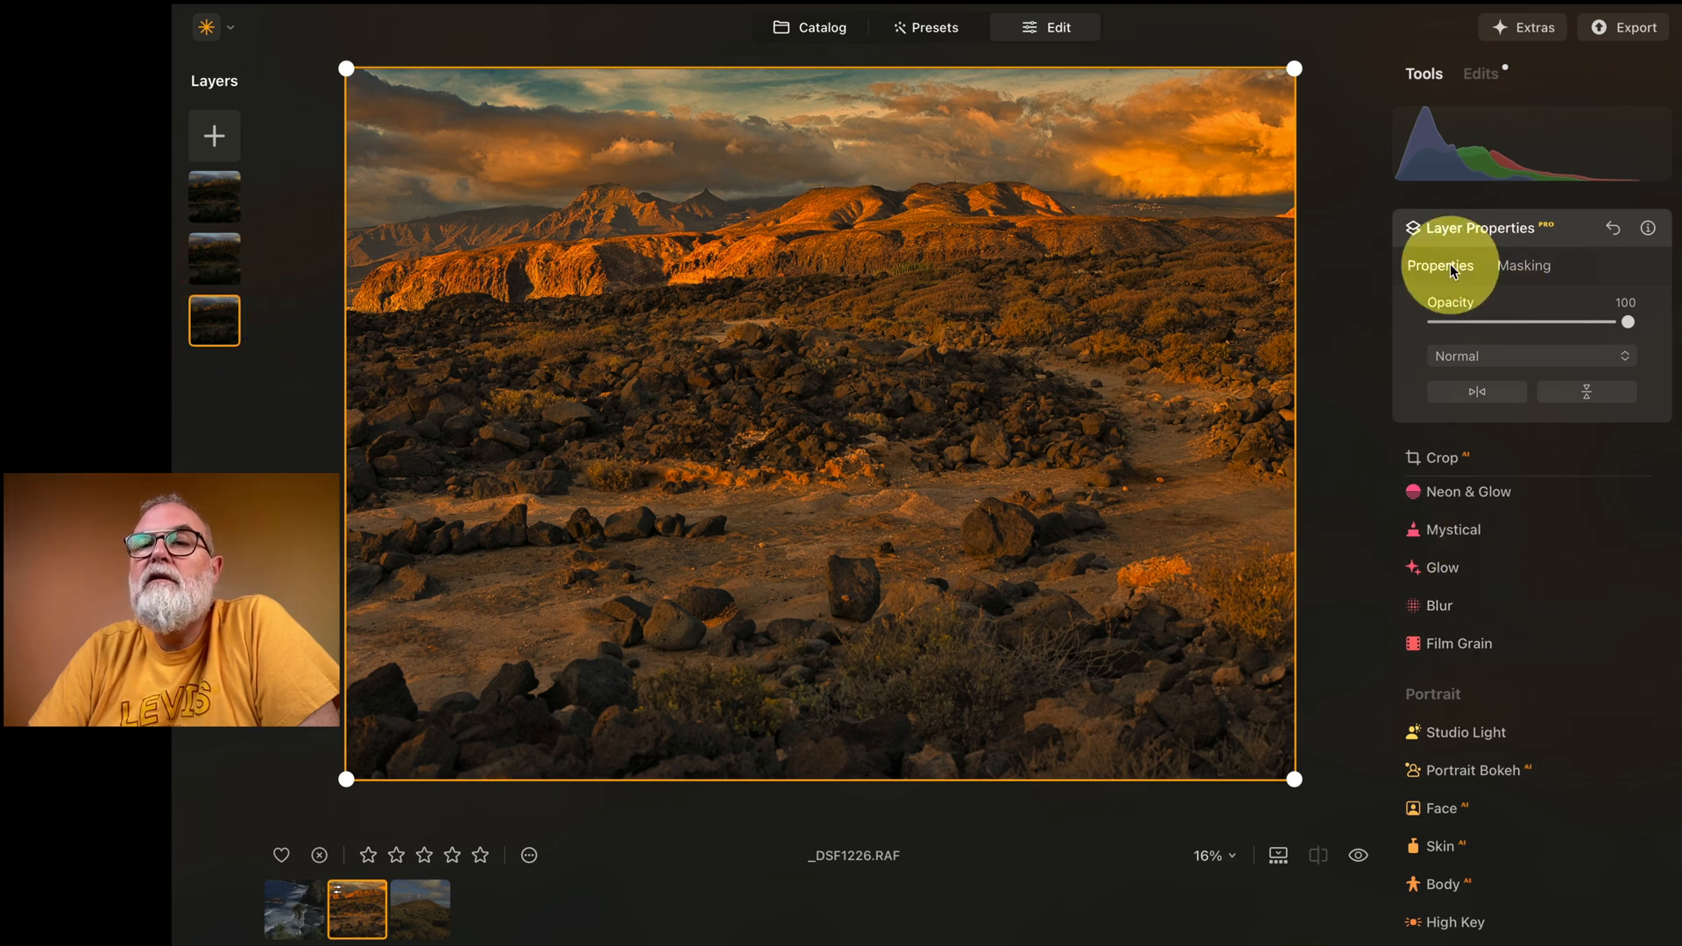
click(1480, 225)
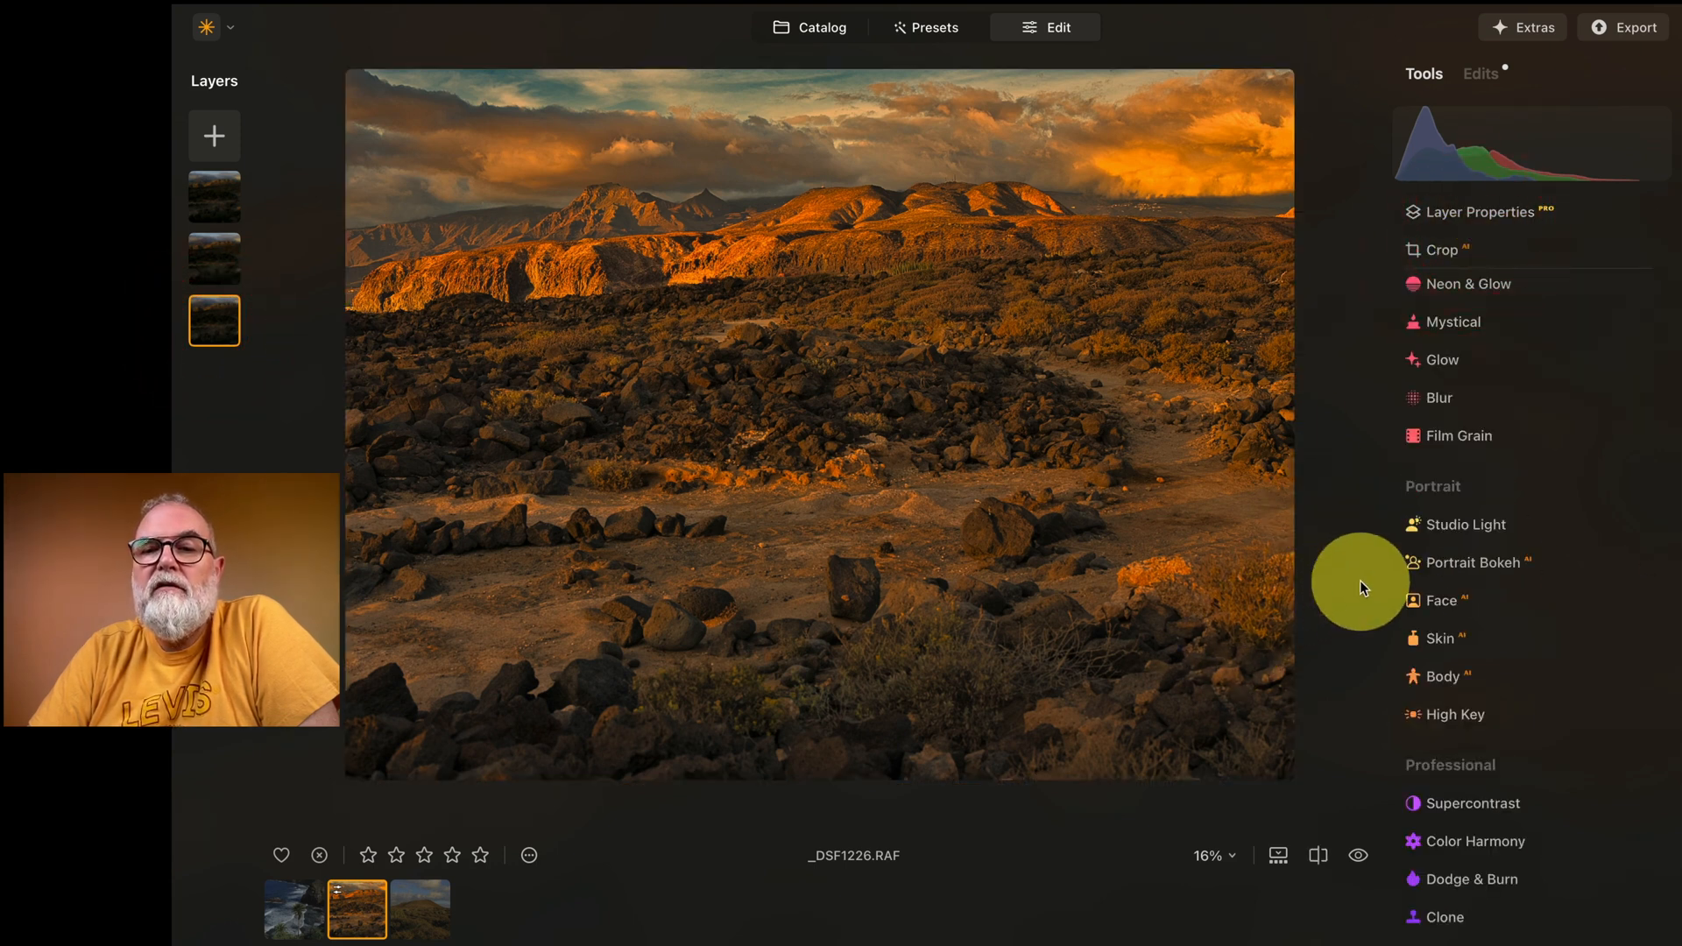
click(1316, 856)
drag(834, 435, 849, 278)
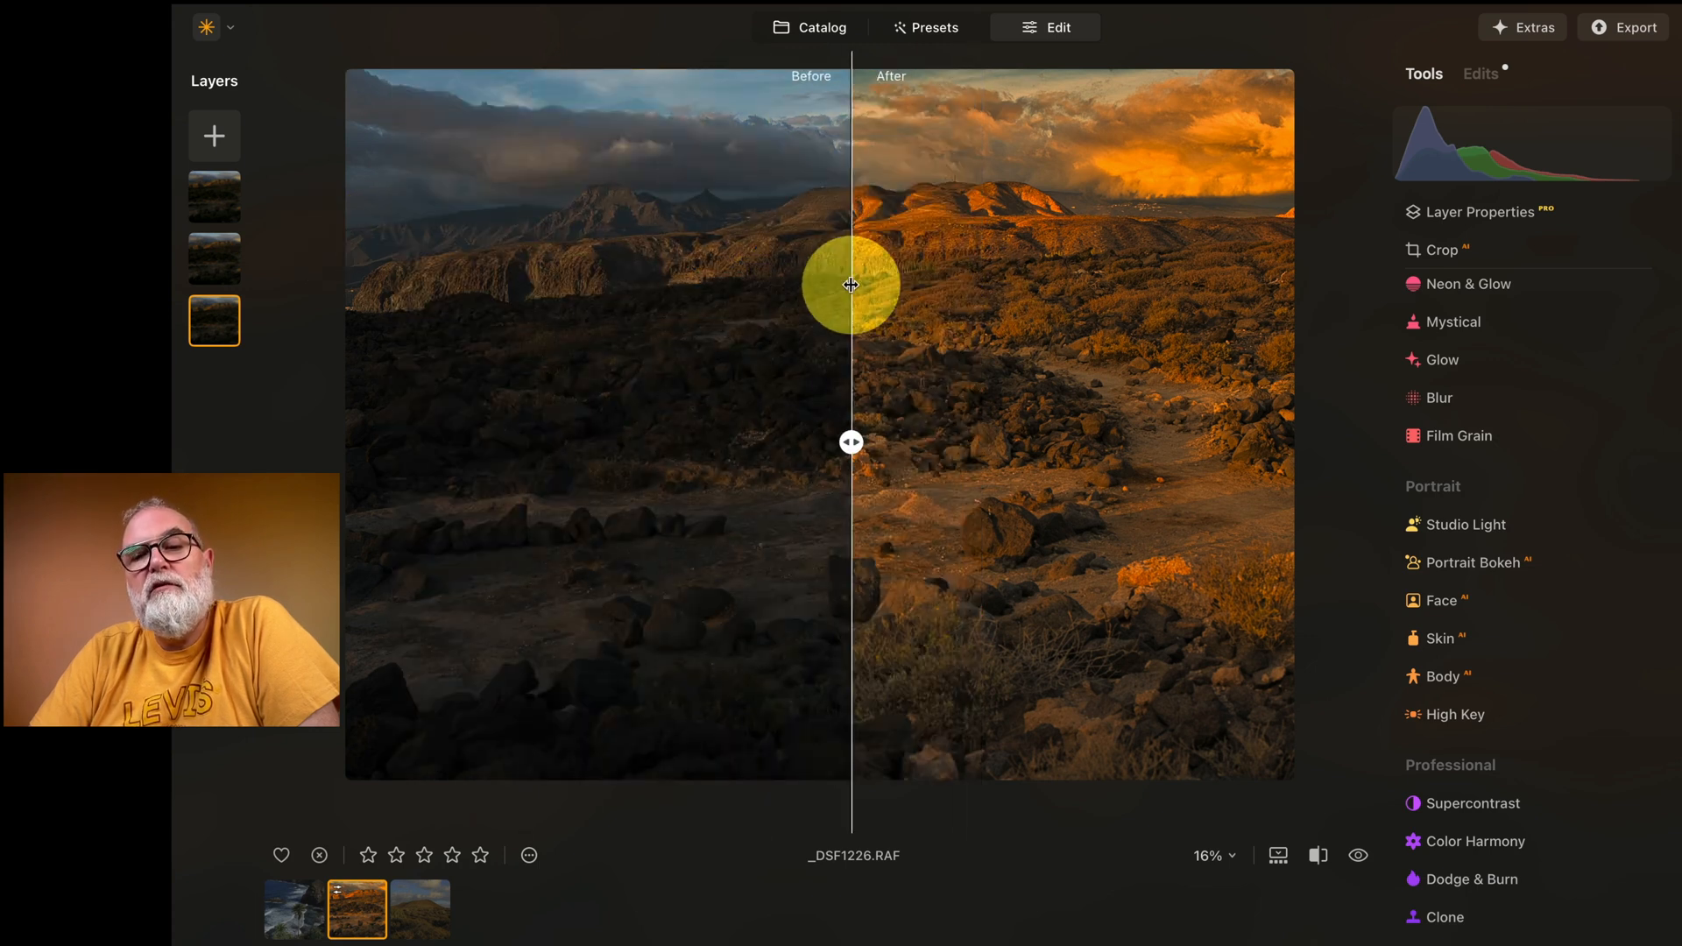
click(1320, 855)
Step: Toggle repeatedly between the unedited original and the finished desert edit to compare the full image
click(1359, 855)
click(1359, 855)
click(1359, 855)
click(1364, 857)
click(1364, 857)
click(1365, 857)
click(1364, 857)
click(1364, 857)
click(1364, 857)
click(1364, 857)
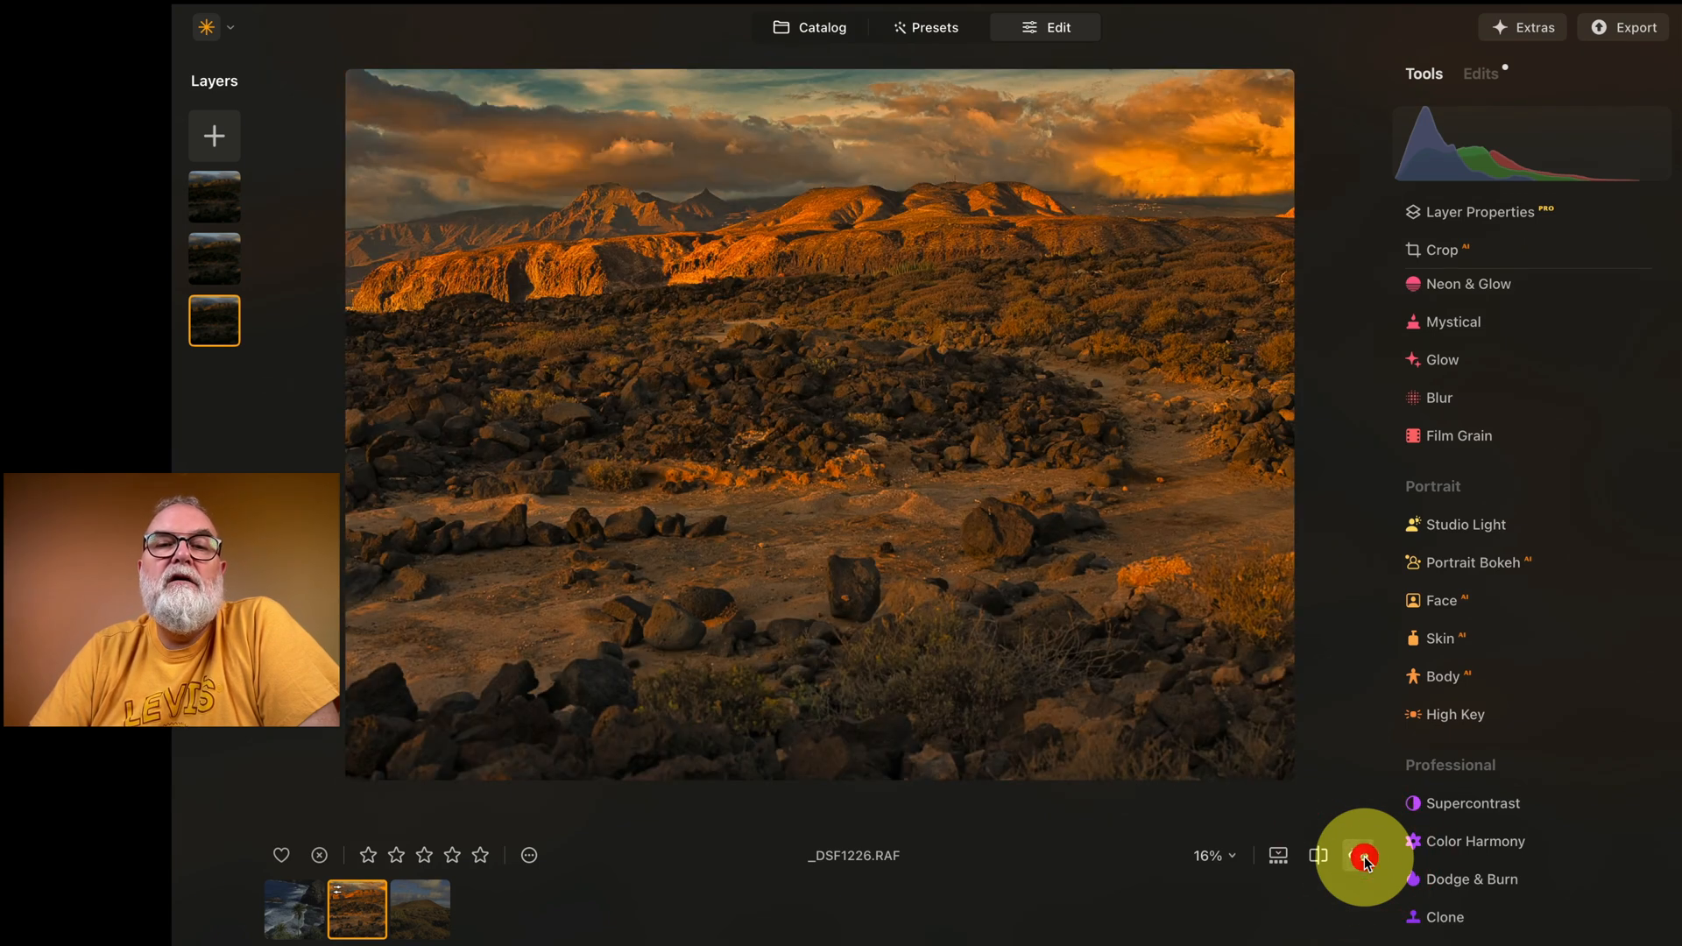
click(1364, 857)
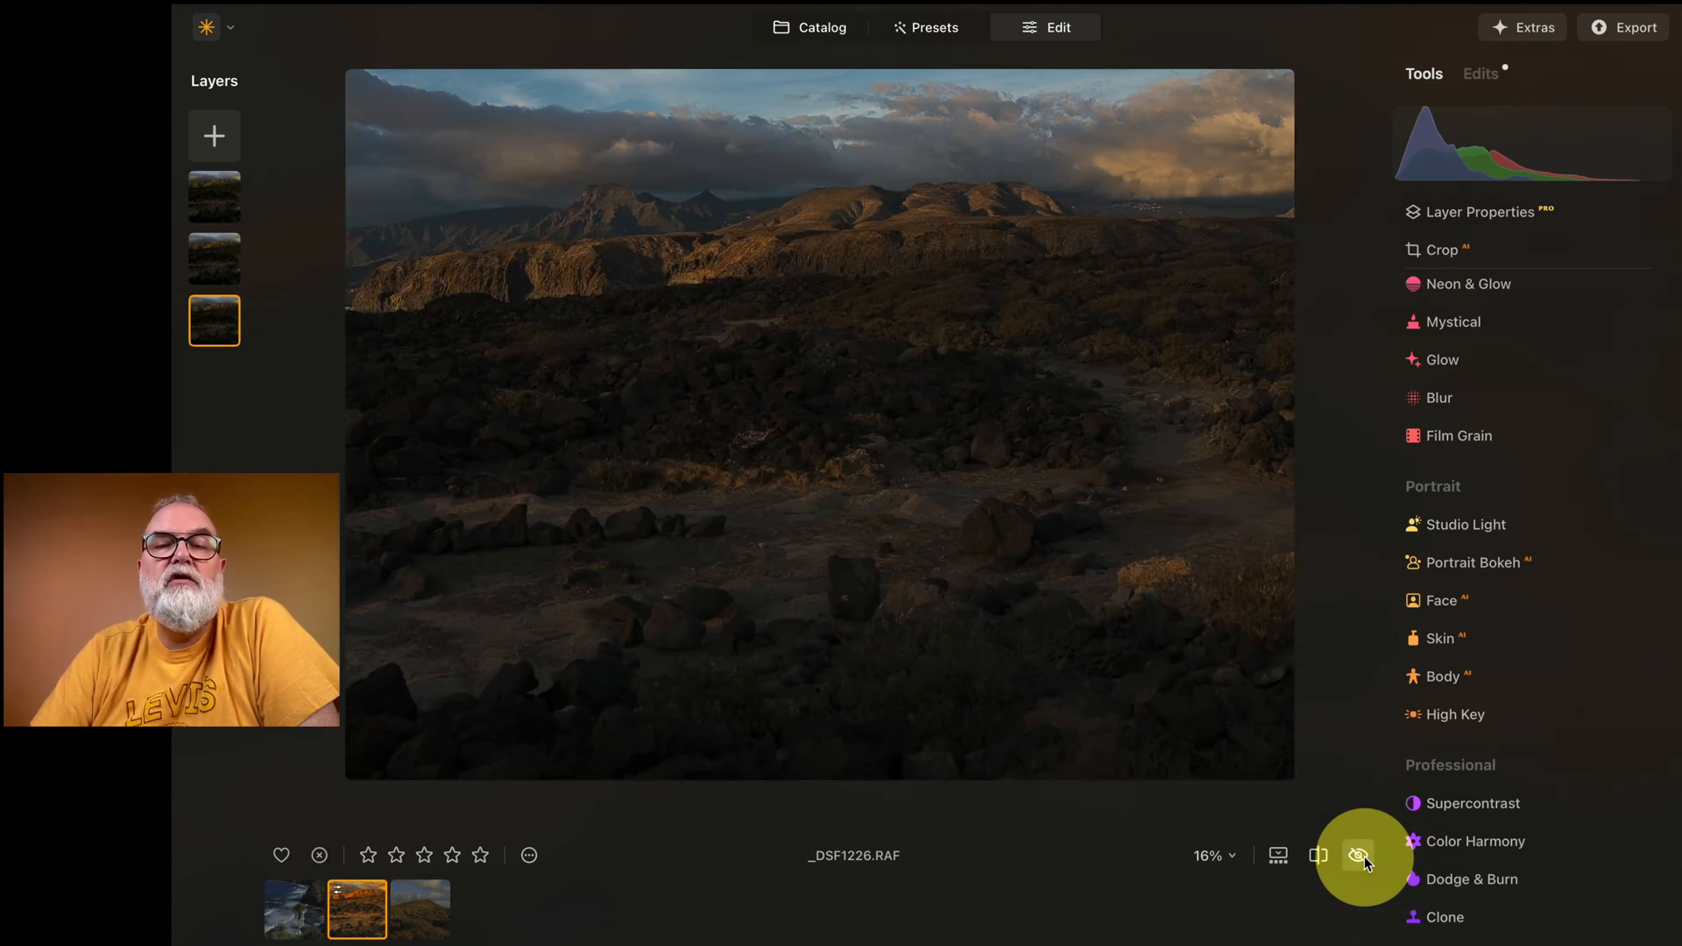
click(1364, 857)
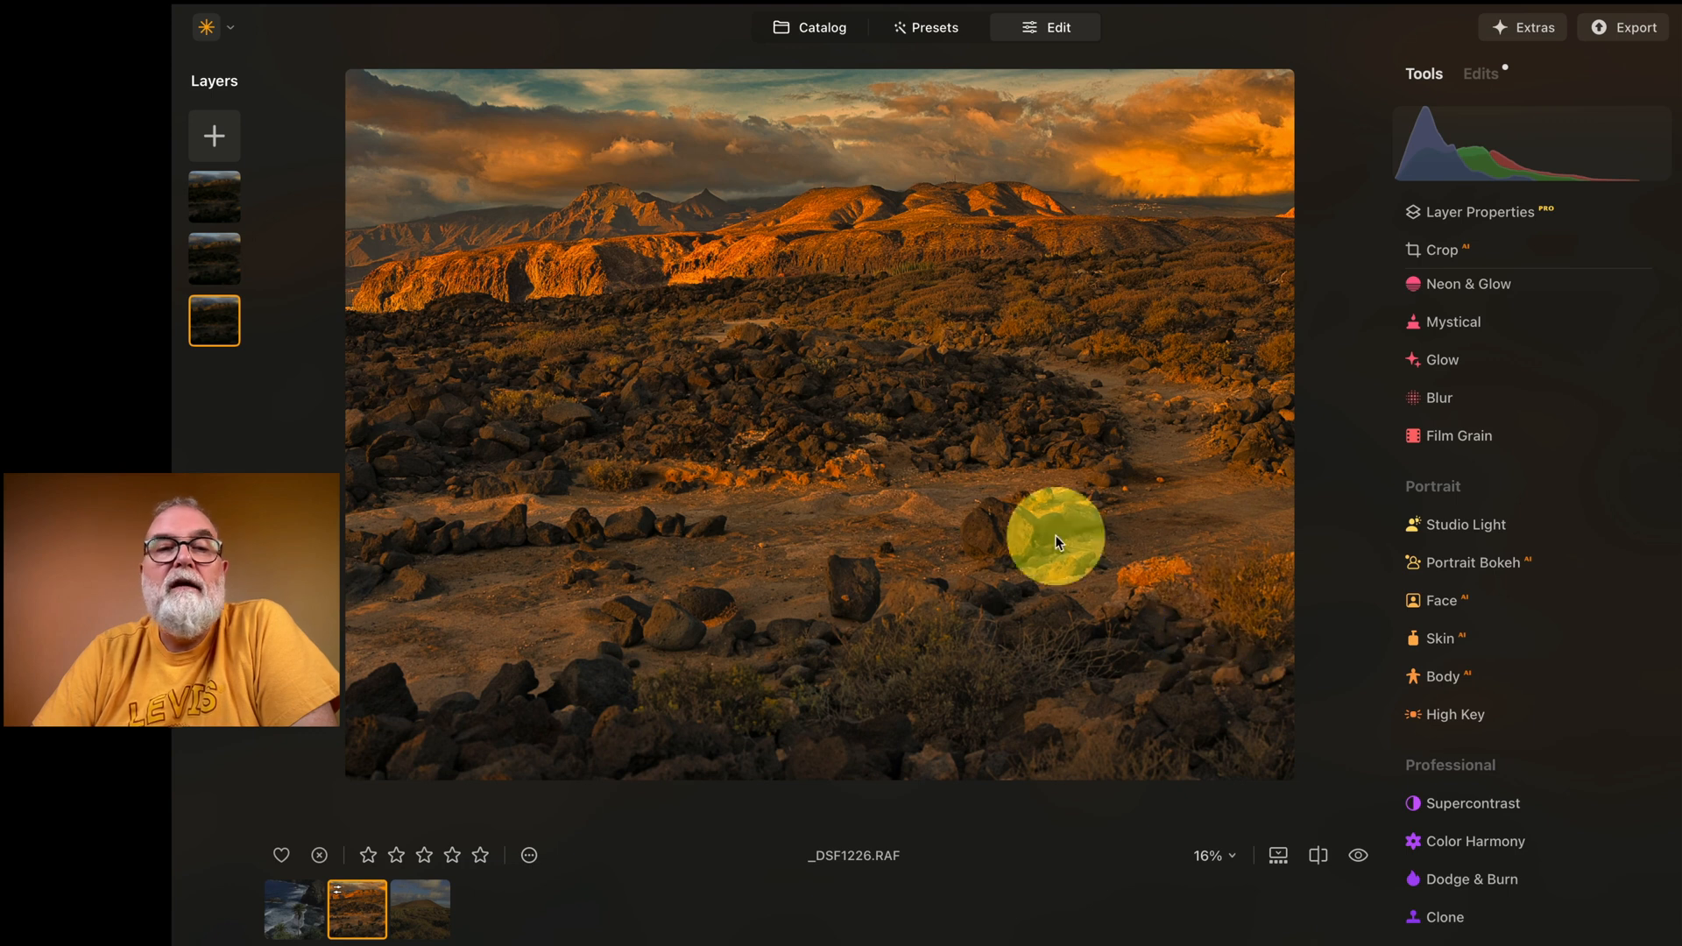
Step: Set the burned middle layer's opacity to 72 and the sky layer's opacity to 100
click(214, 256)
drag(1640, 332, 1575, 324)
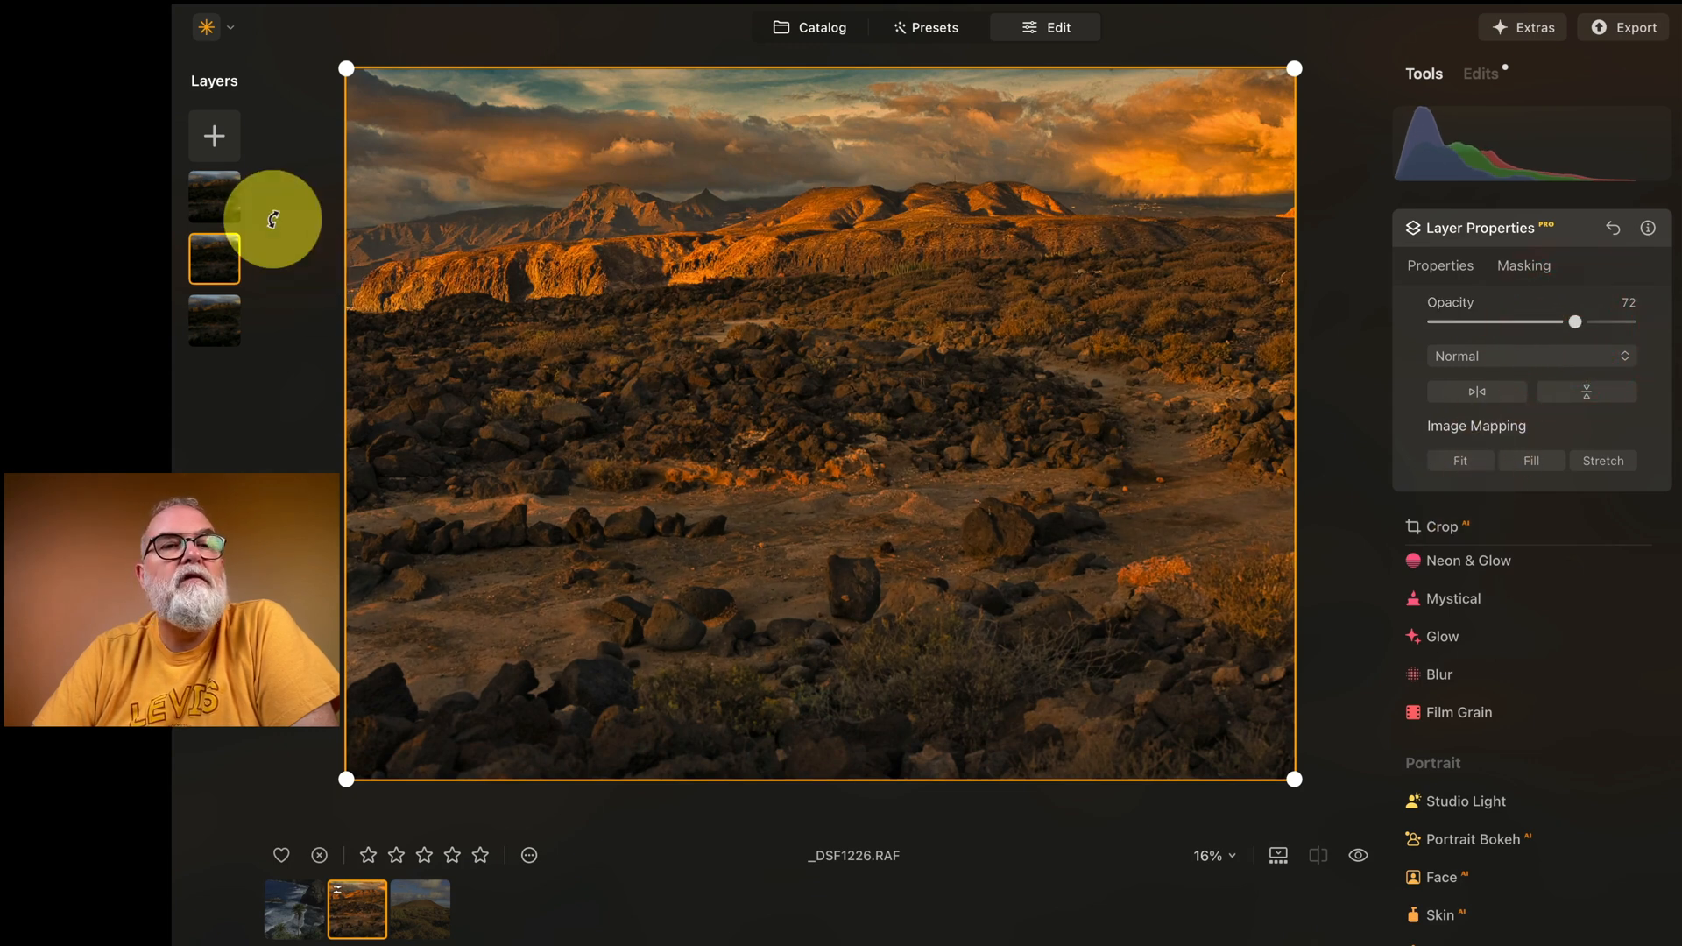
click(215, 188)
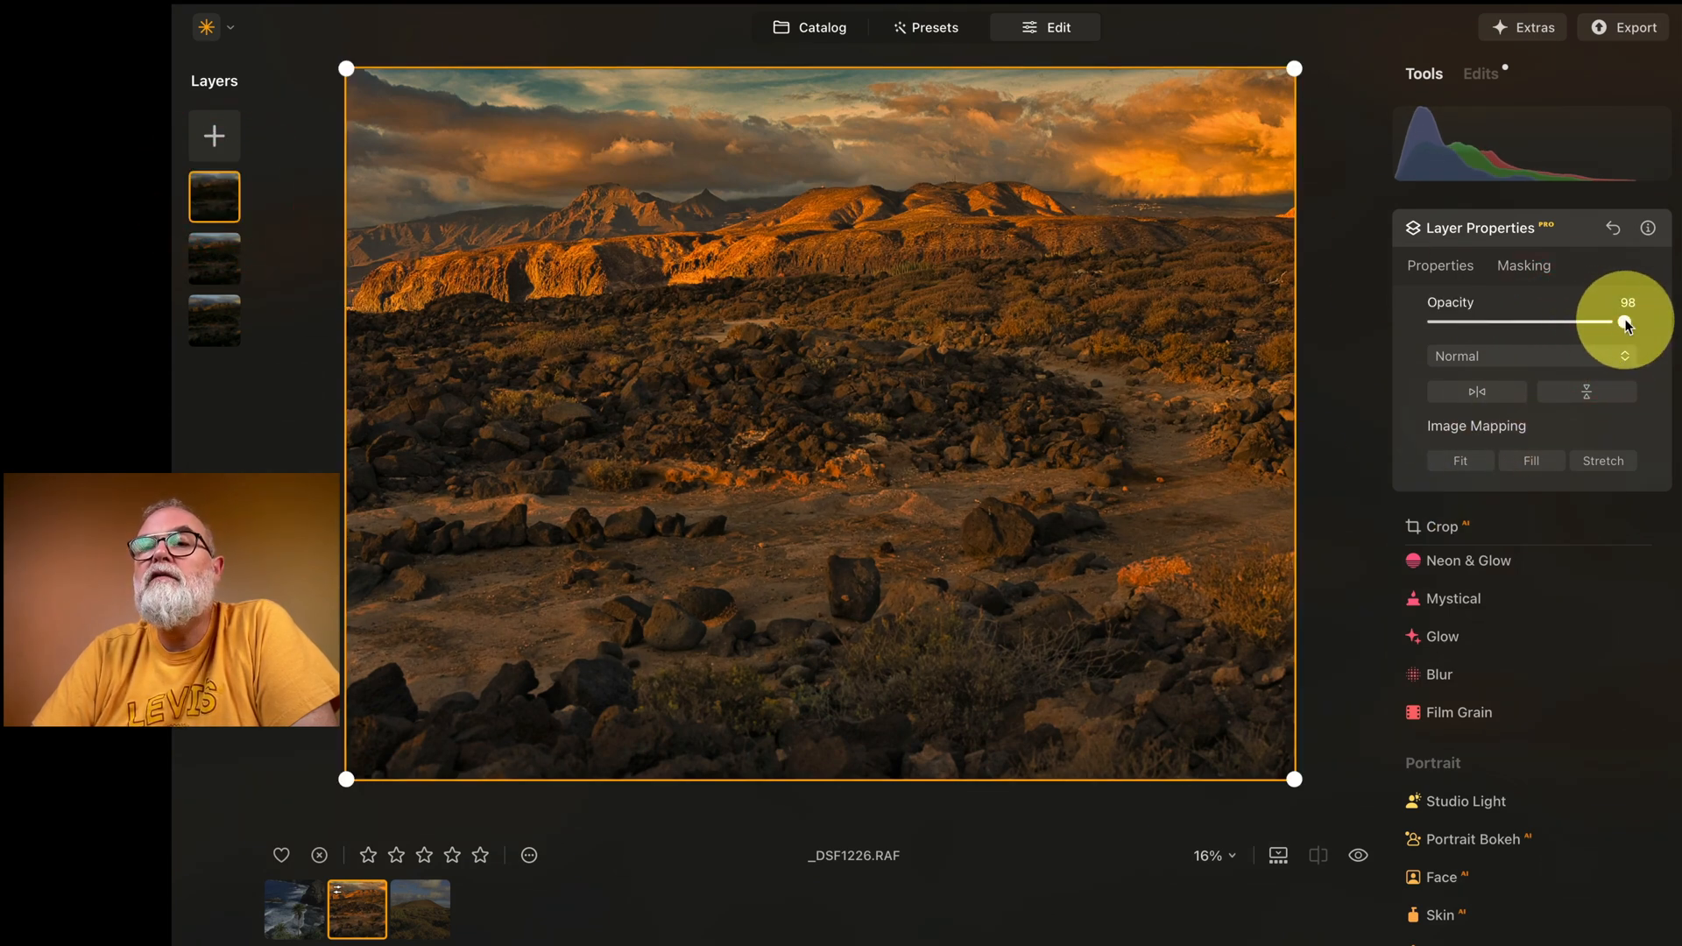
mouse_move(1628, 324)
mouse_down()
mouse_move(1235, 308)
mouse_move(1659, 327)
mouse_up()
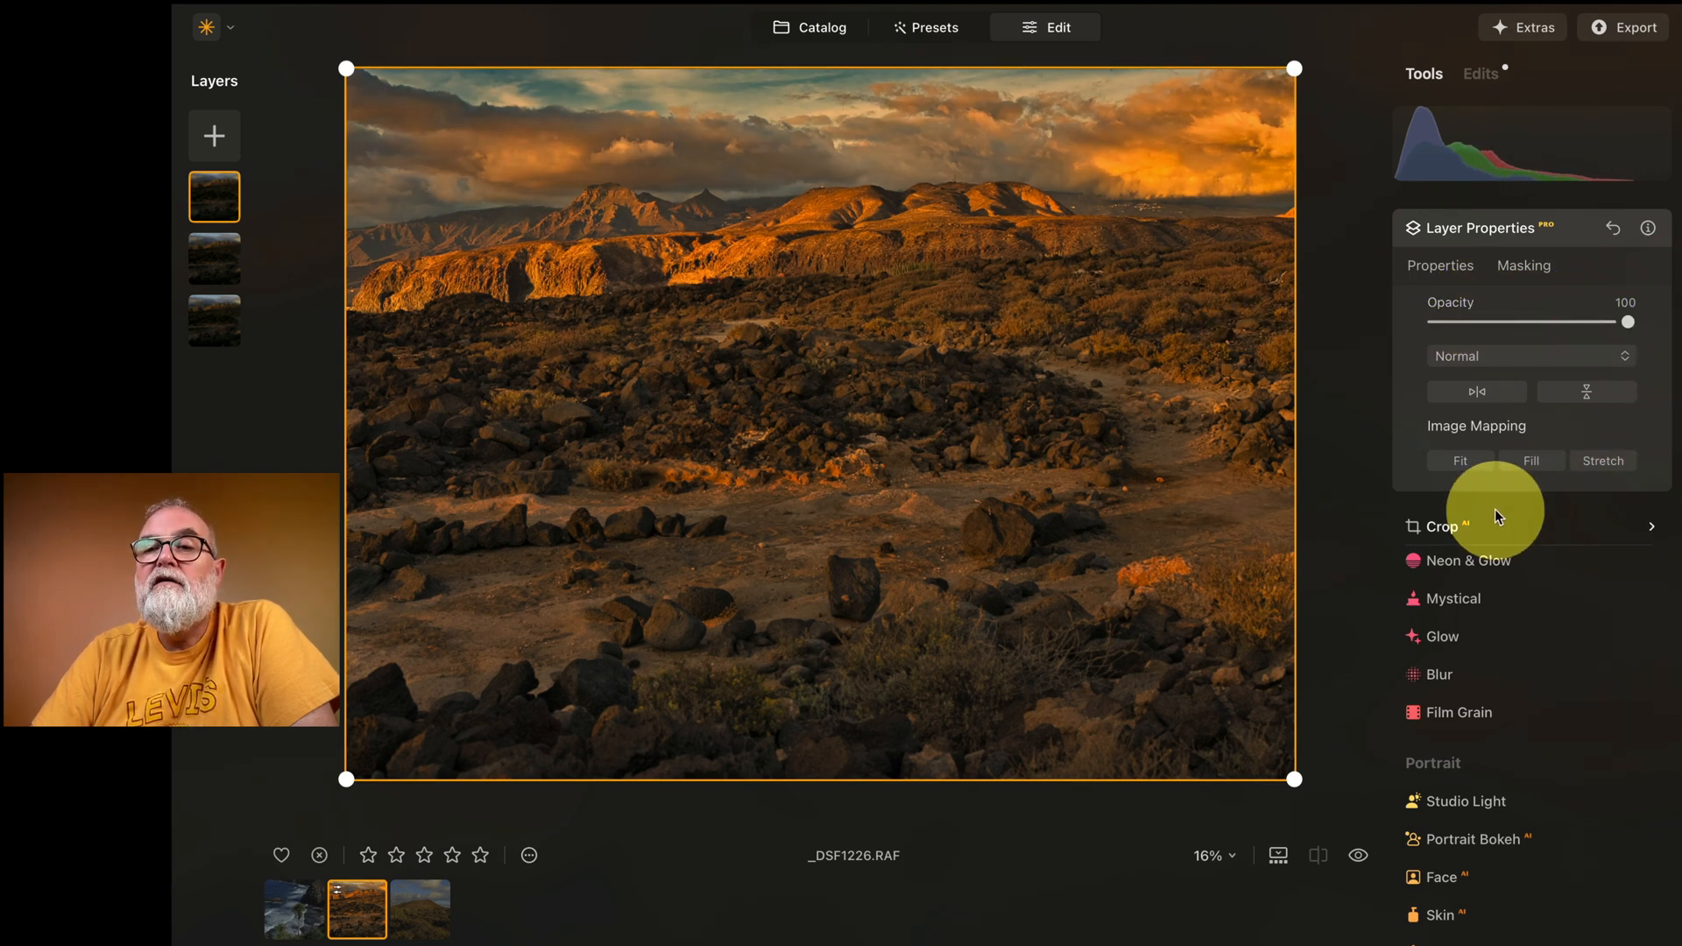
click(1564, 232)
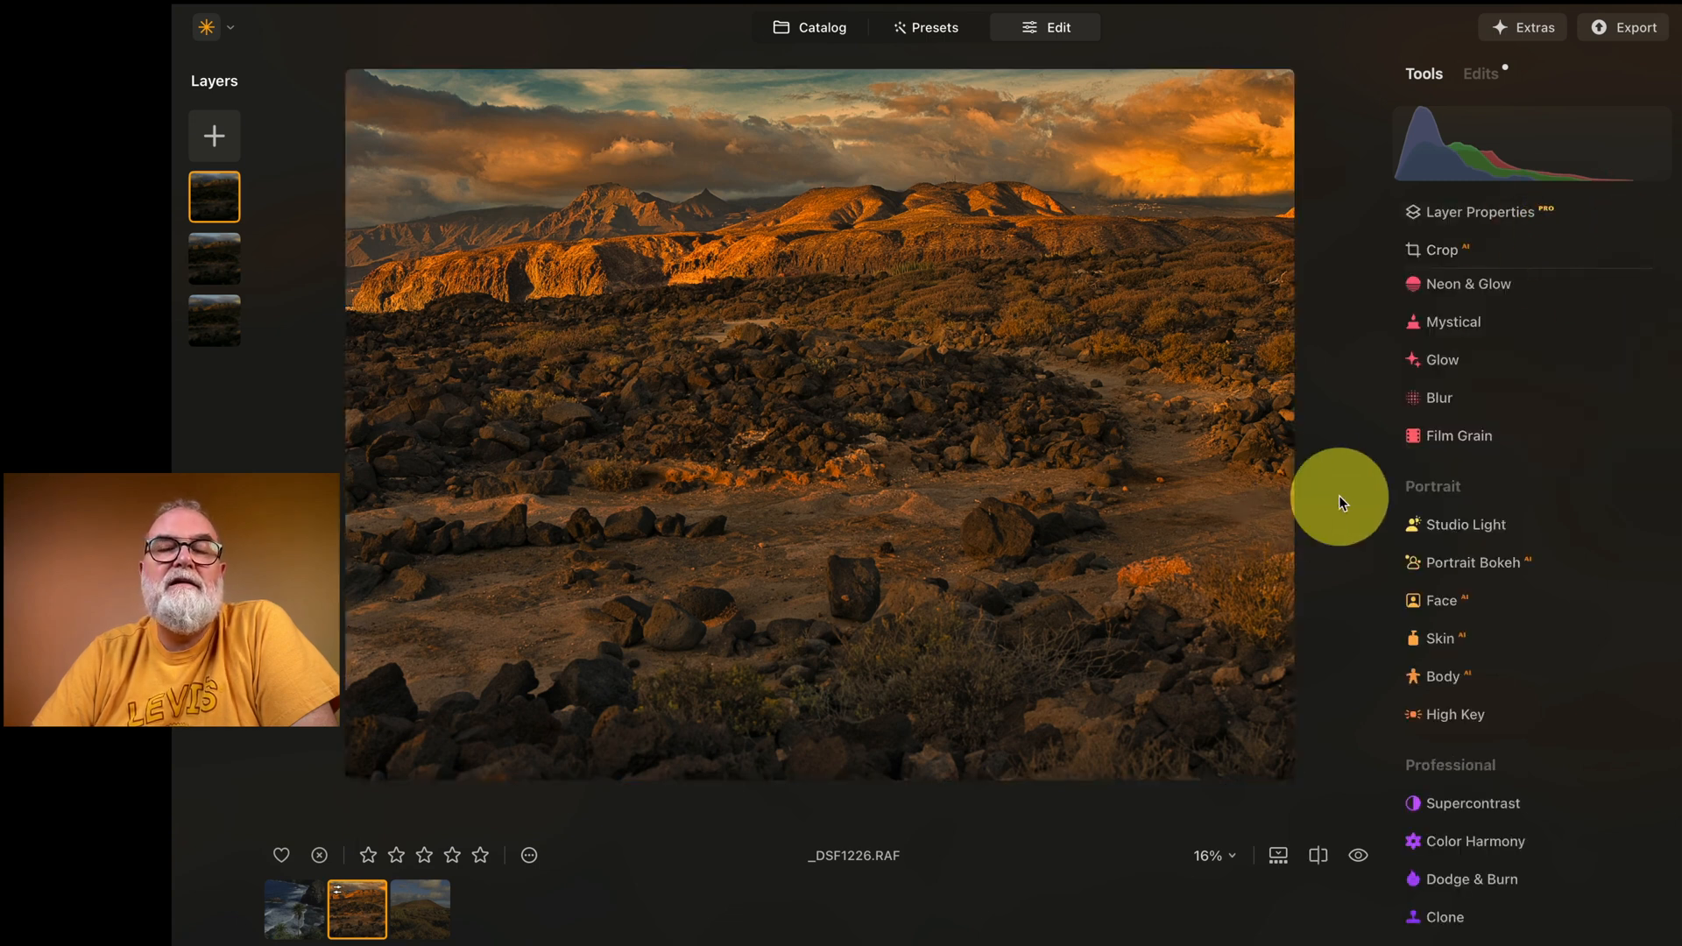